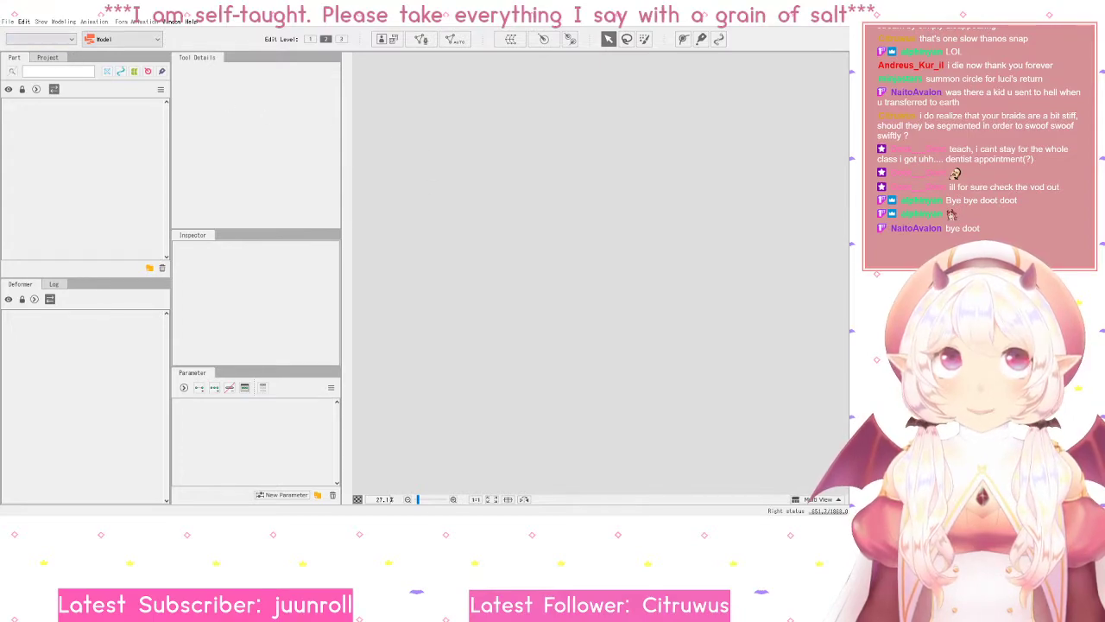
left_click(7, 21)
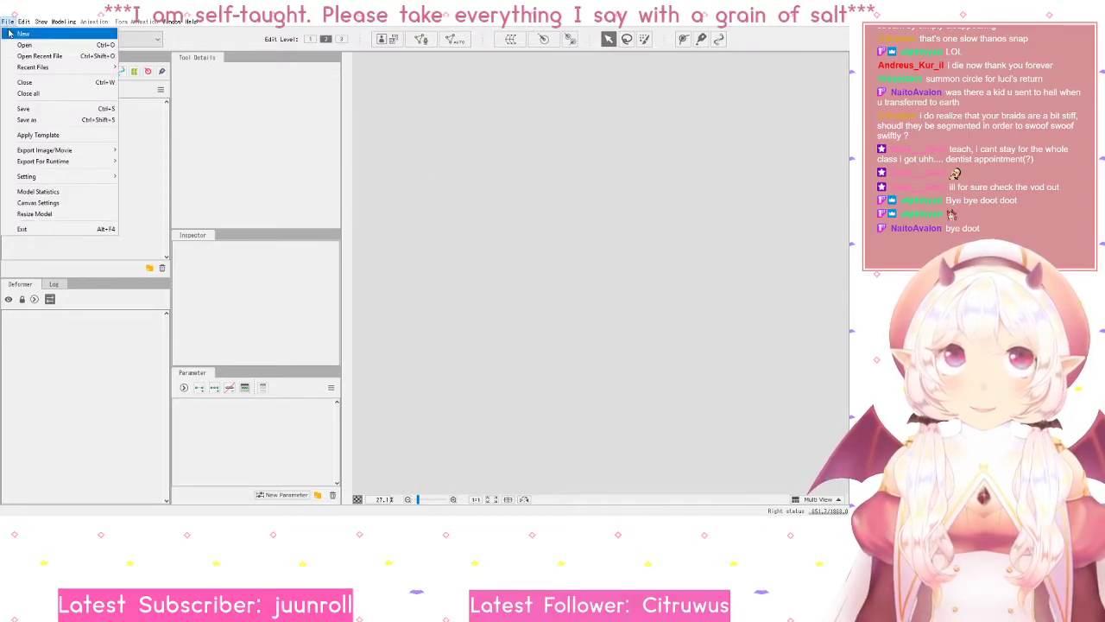
left_click(35, 45)
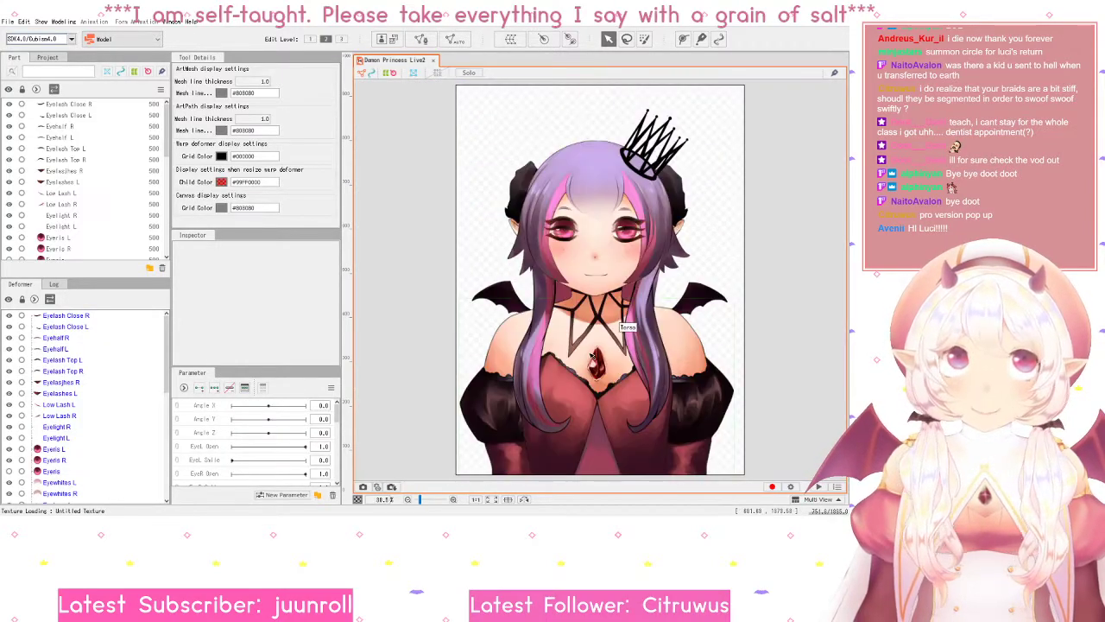
left_click(433, 64)
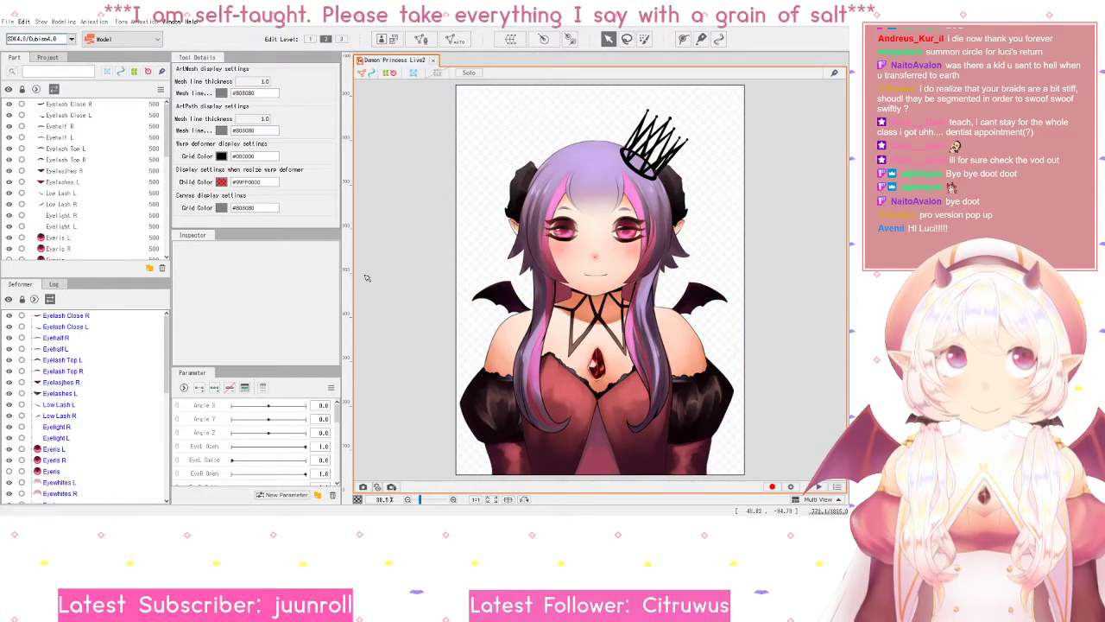
- Open the Redesign Model Merge model file
left_click(8, 21)
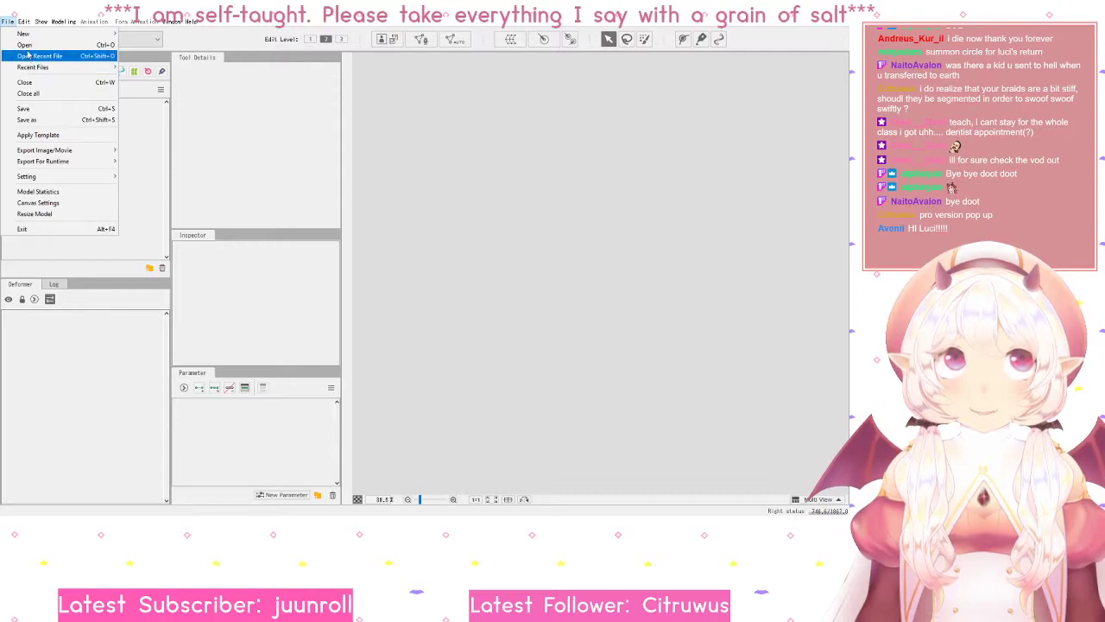
left_click(123, 119)
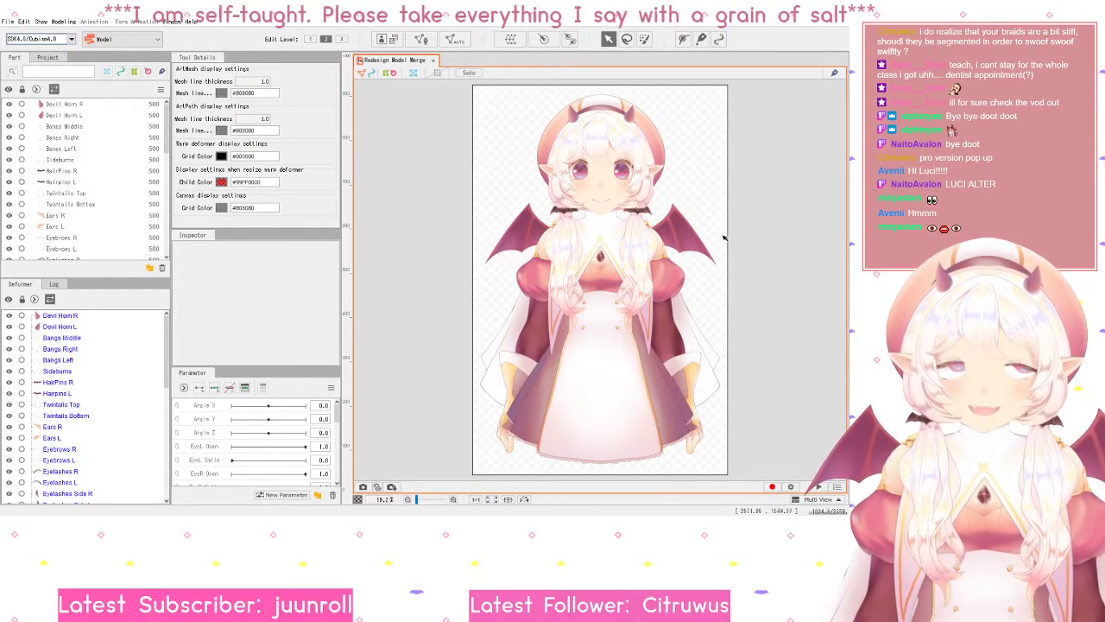
- Examine the character artwork up close and as a whole, and look through its list of parts
scroll(658, 199, "up", 3)
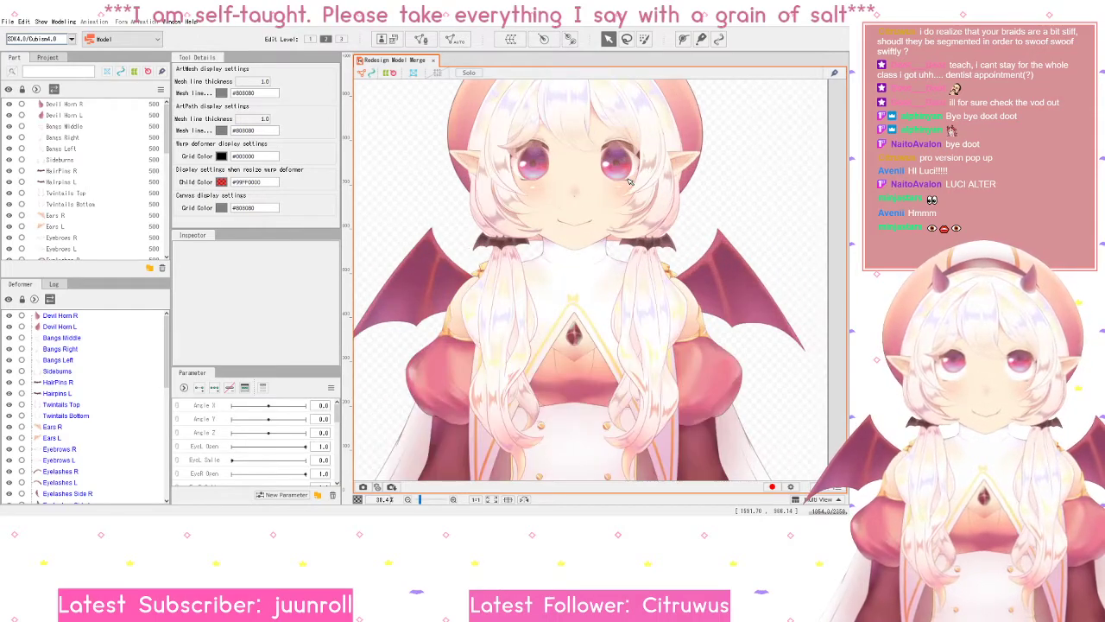
scroll(628, 164, "down", 3)
scroll(628, 164, "up", 3)
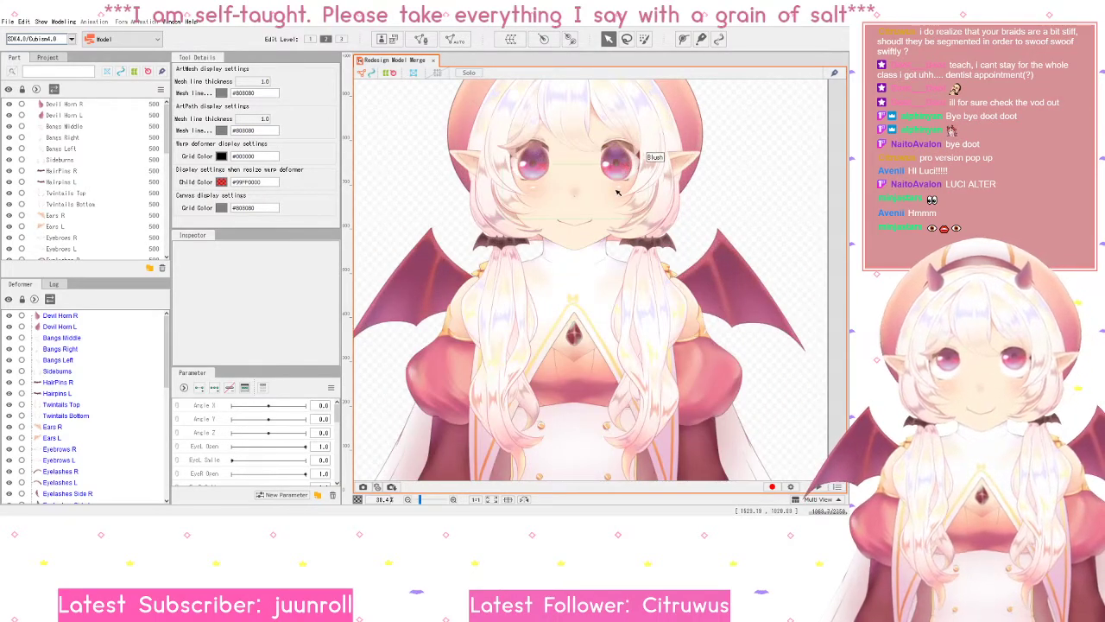
scroll(654, 157, "down", 2)
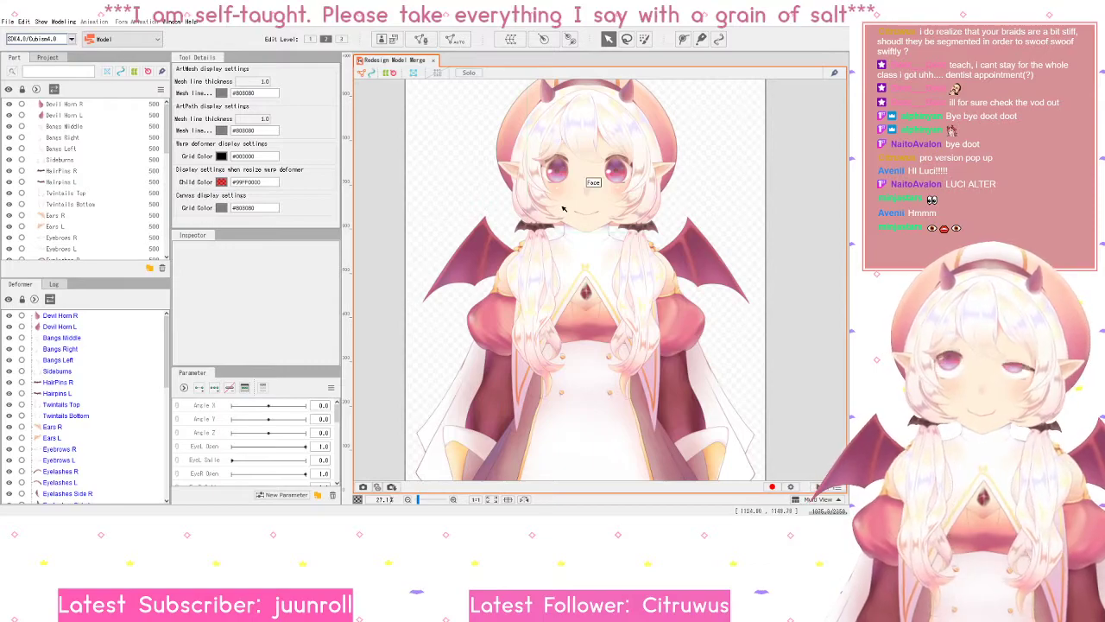
left_click_drag(566, 196, 576, 203)
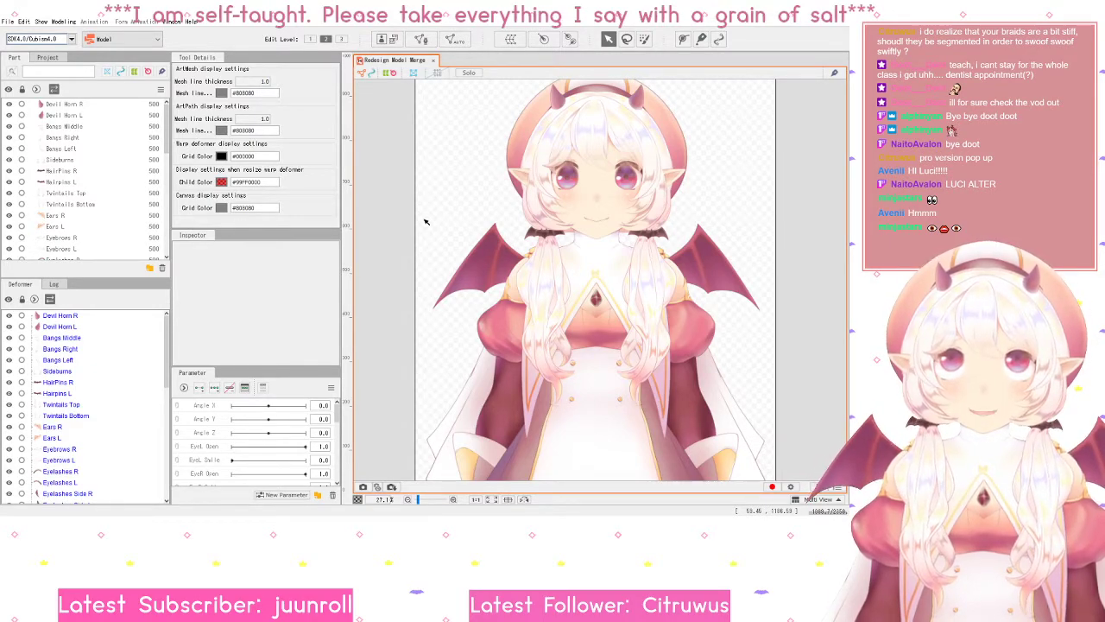
scroll(542, 370, "down", 3)
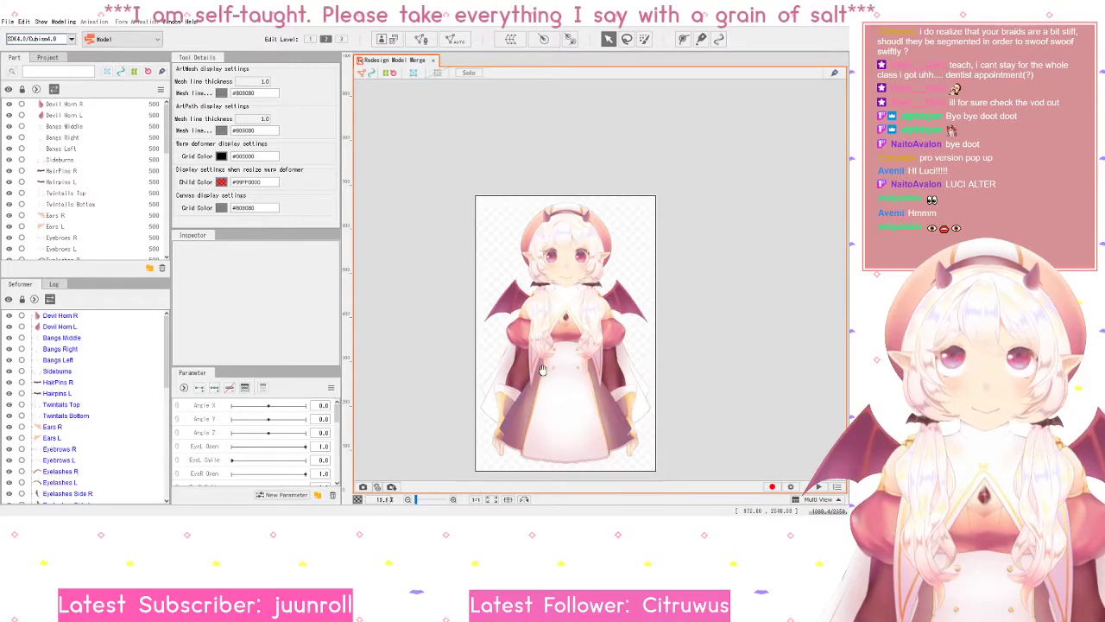
scroll(542, 370, "up", 4)
scroll(589, 261, "down", 2)
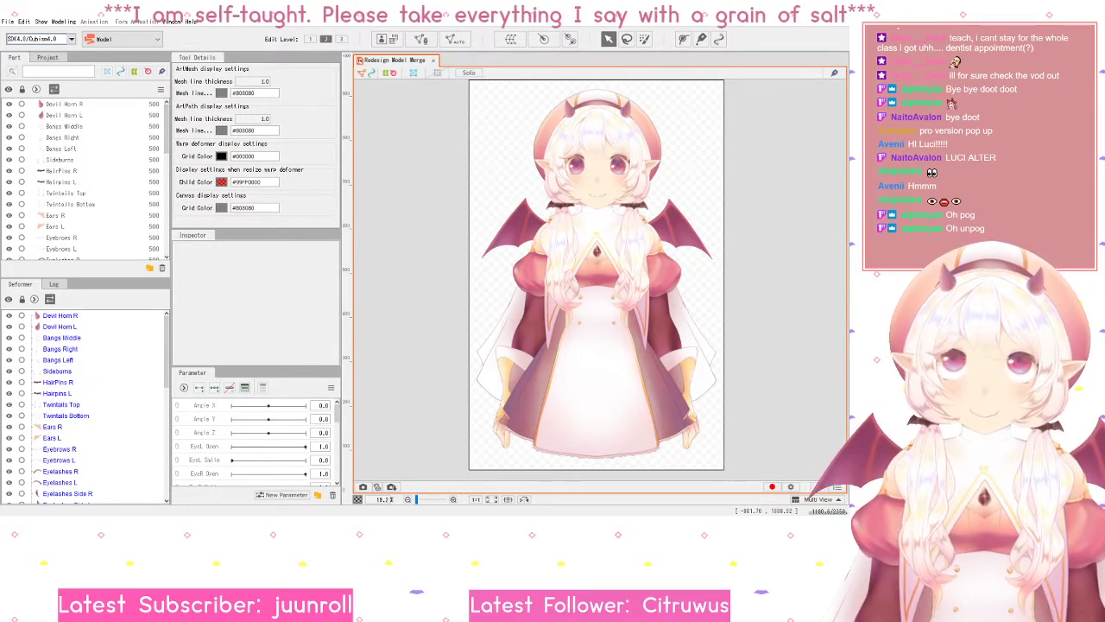
scroll(584, 297, "up", 4)
left_click_drag(584, 297, 636, 340)
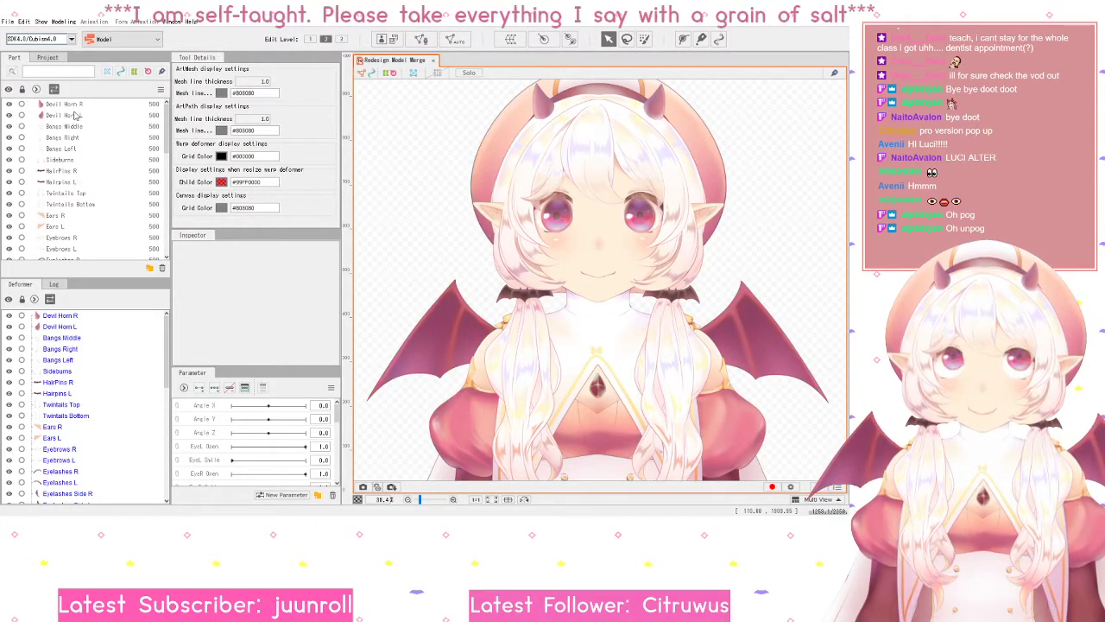
scroll(79, 237, "down", 5)
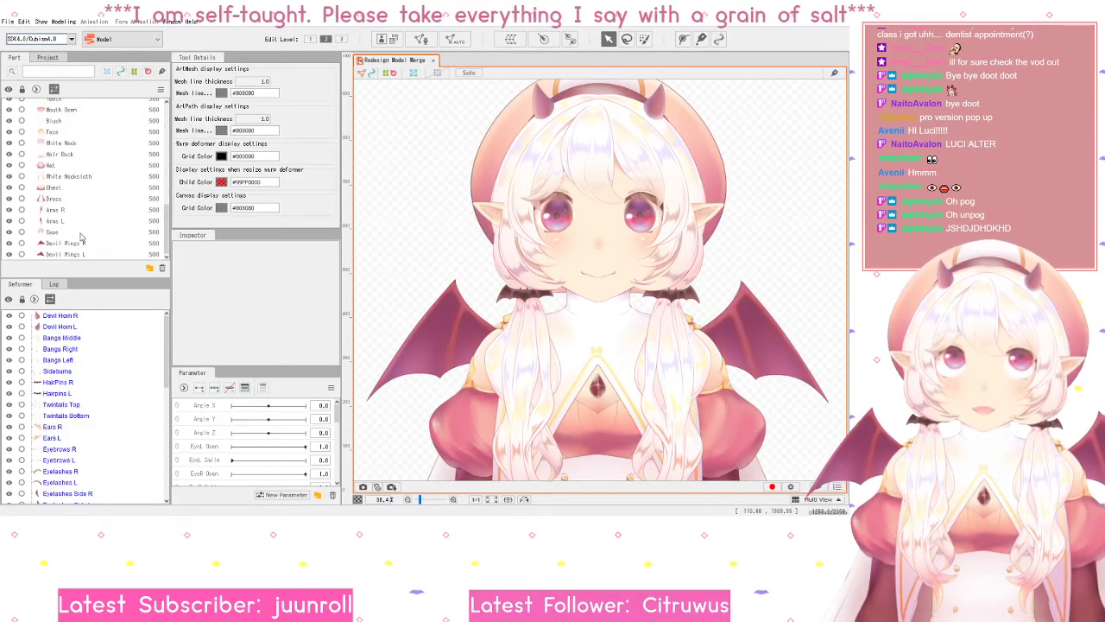
scroll(76, 243, "up", 3)
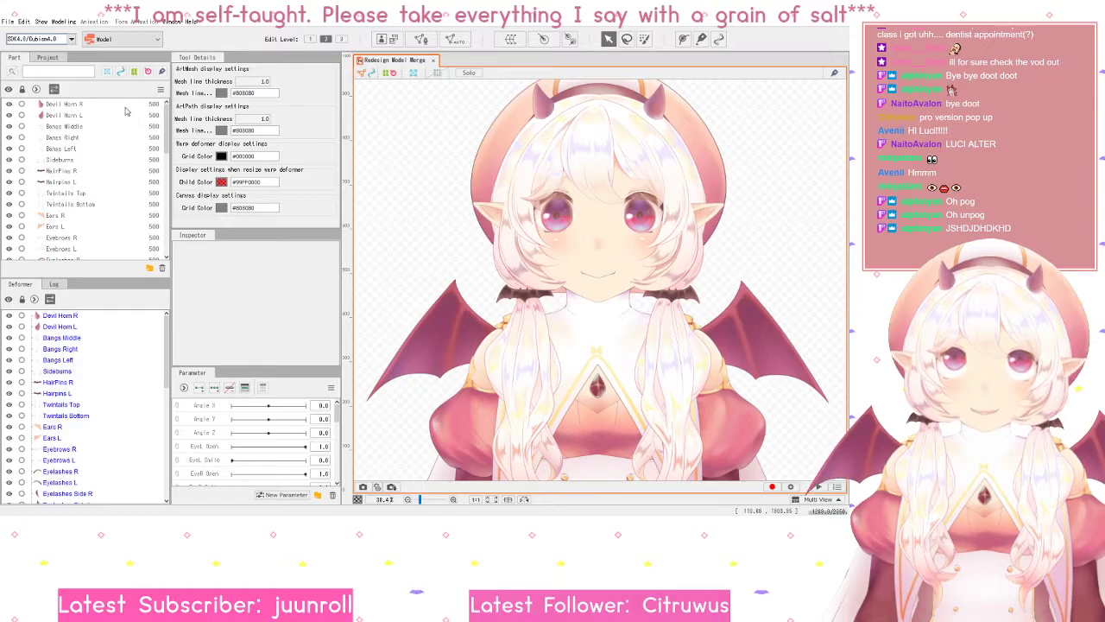
- Move the Devil Horn R part down the part list to between Eyerises R and Eyerises L
left_click(129, 105)
left_click(128, 117)
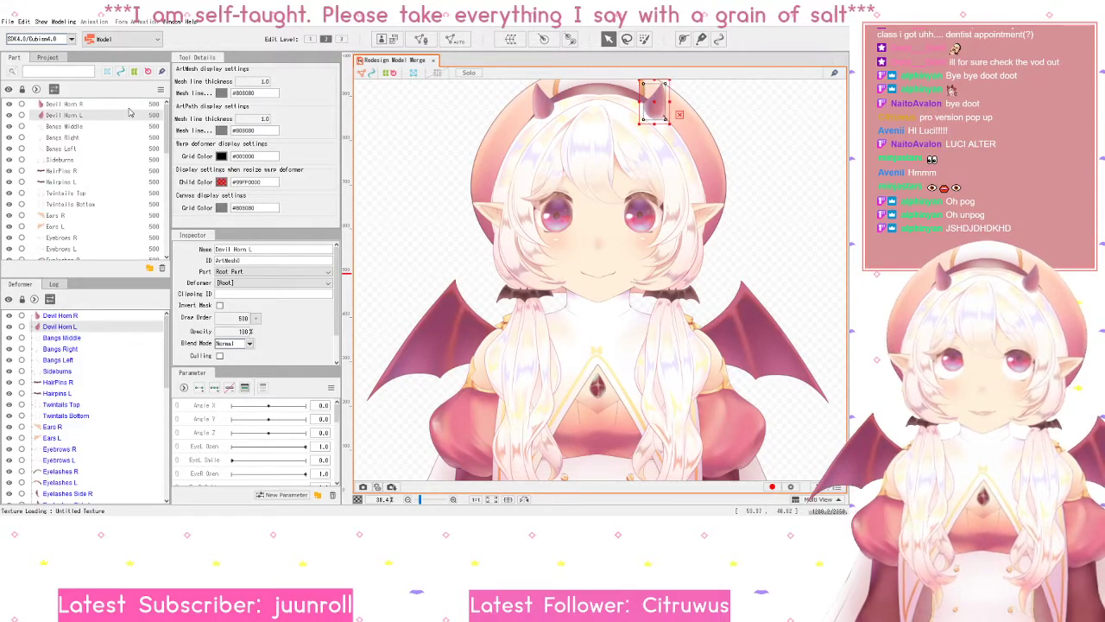
left_click(130, 108)
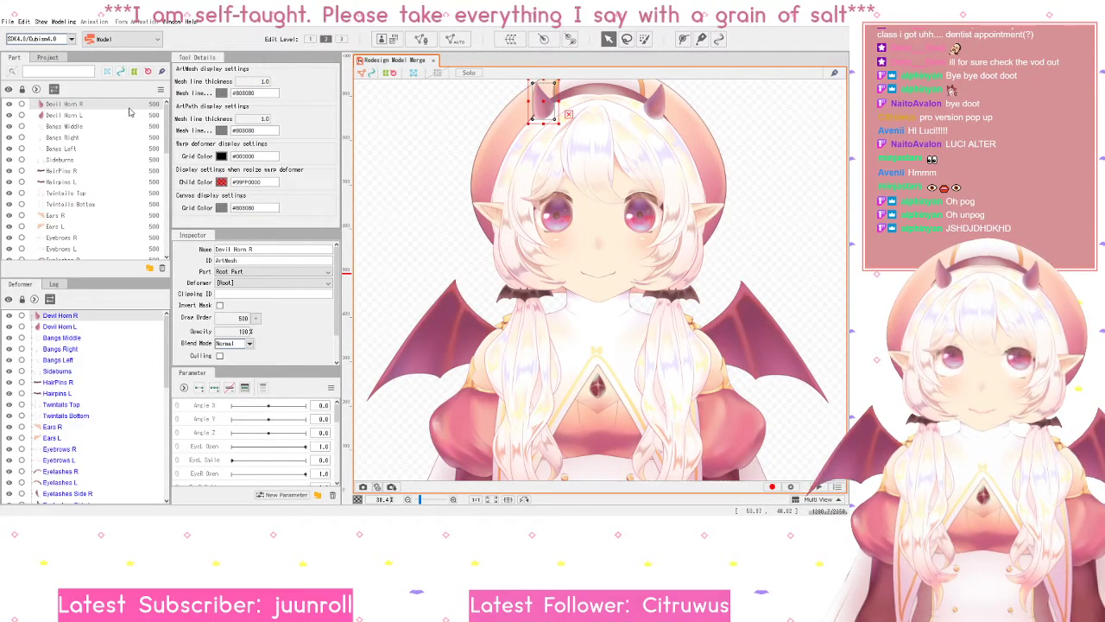
left_click_drag(131, 105, 105, 237)
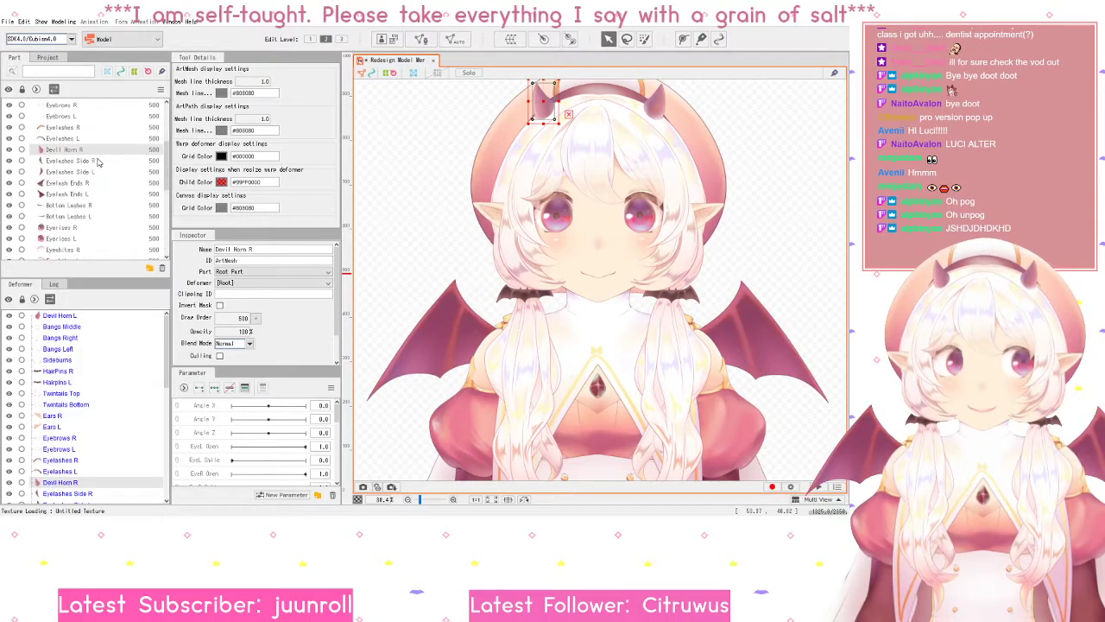
left_click_drag(98, 153, 95, 232)
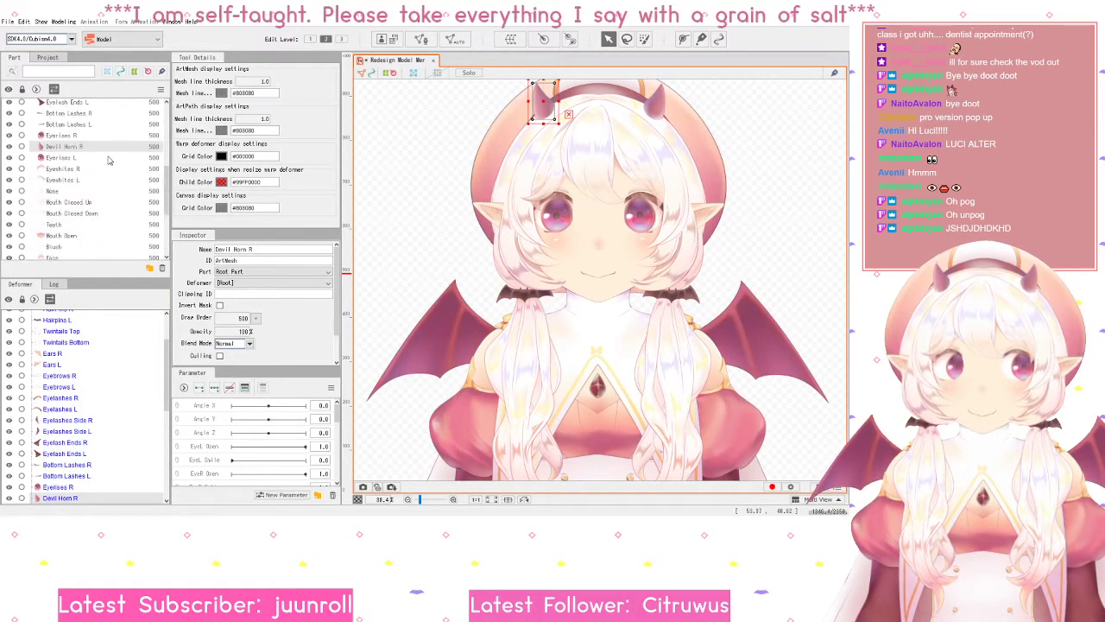
- Move the Devil Horn R part further down the part list to between Hair Back and Hat
left_click_drag(102, 147, 96, 231)
left_click_drag(90, 147, 90, 206)
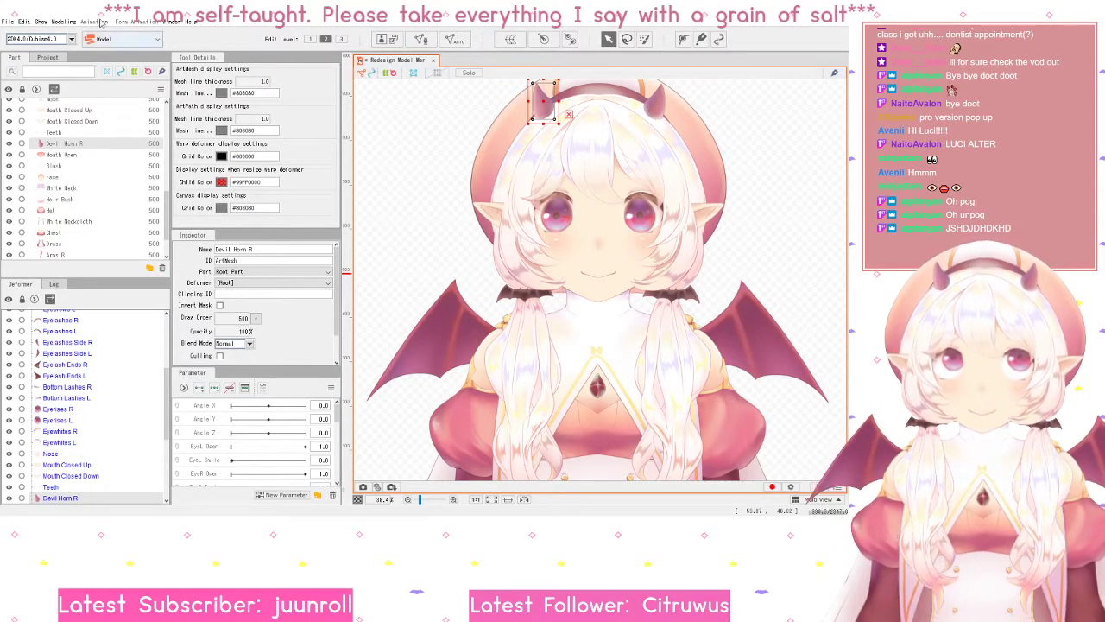
left_click(61, 208)
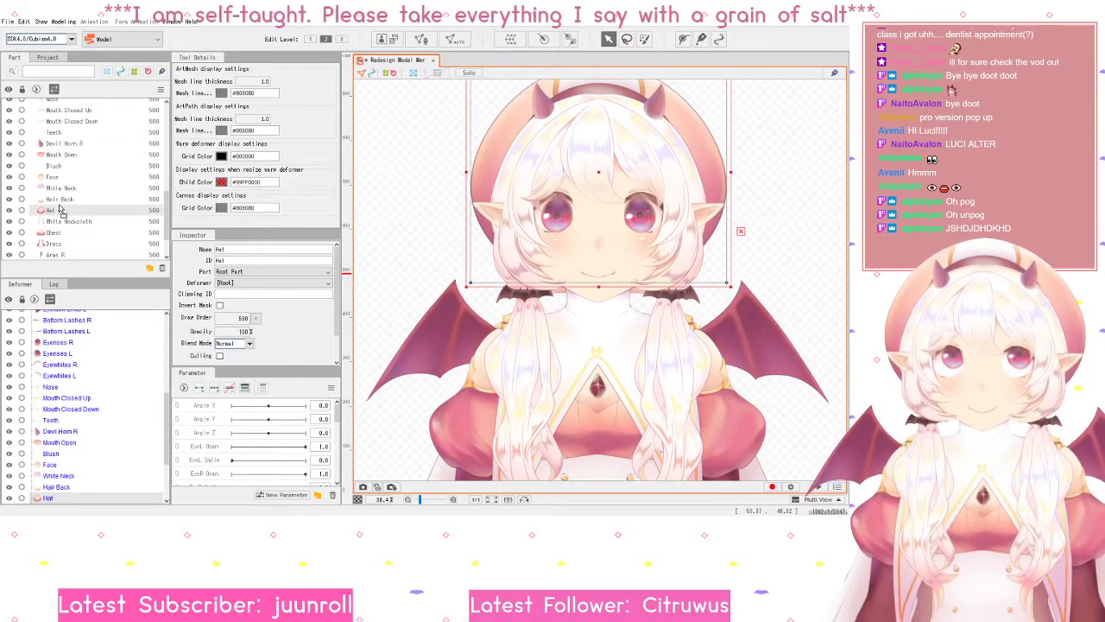
left_click(66, 145)
right_click(66, 147)
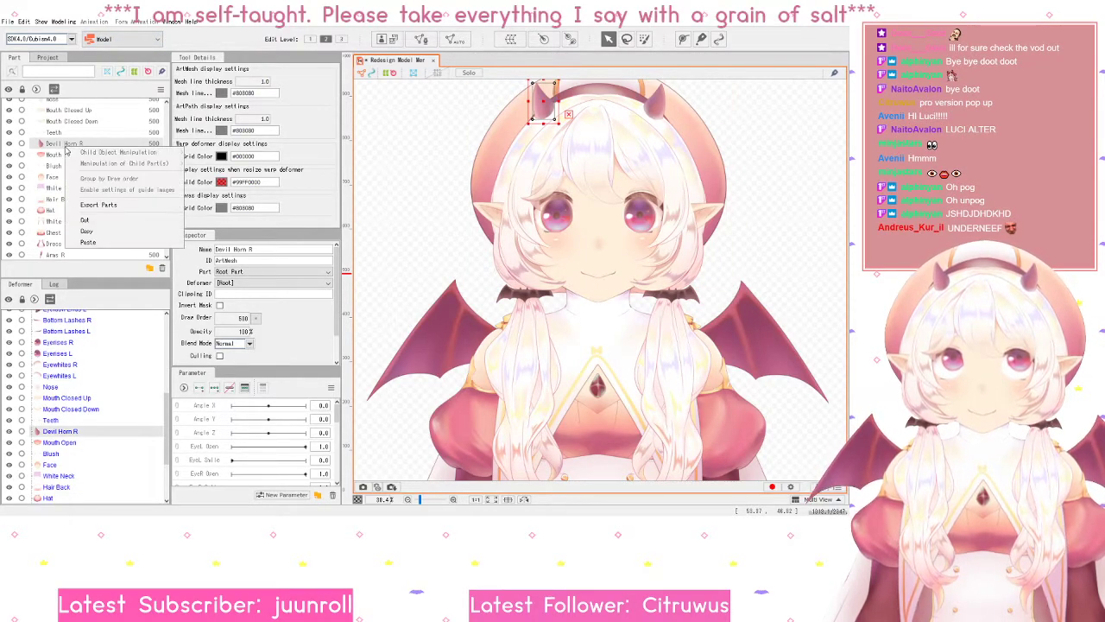
left_click(60, 147)
scroll(77, 173, "down", 2)
left_click(85, 187)
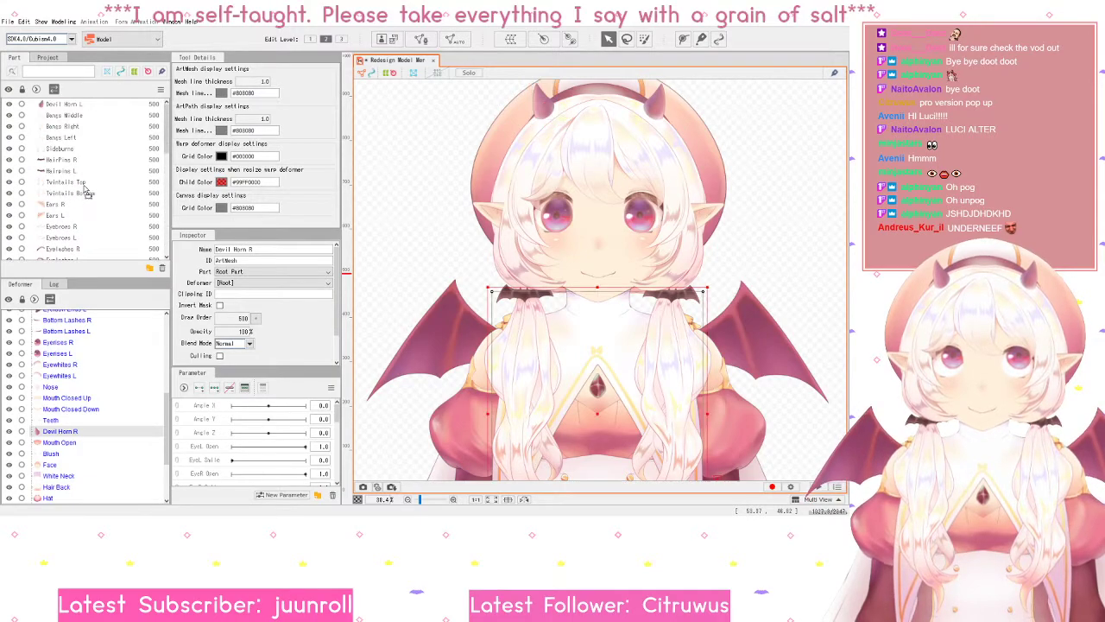
scroll(84, 186, "up", 2)
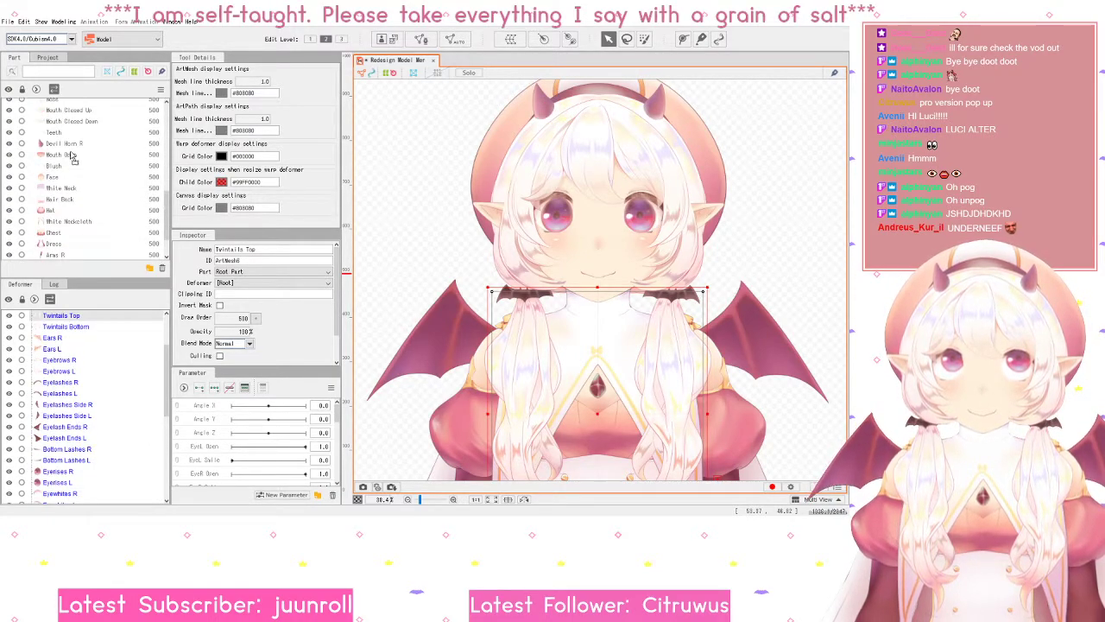
left_click_drag(74, 145, 79, 208)
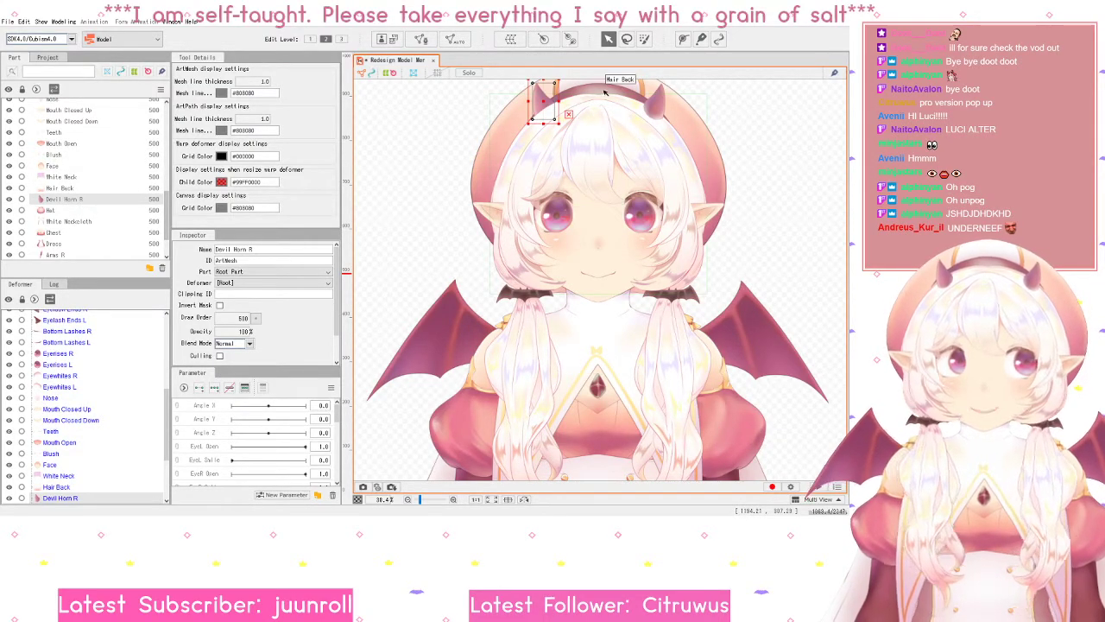
- Set the draw order of the Devil Horn R part to 100
scroll(577, 103, "up", 1)
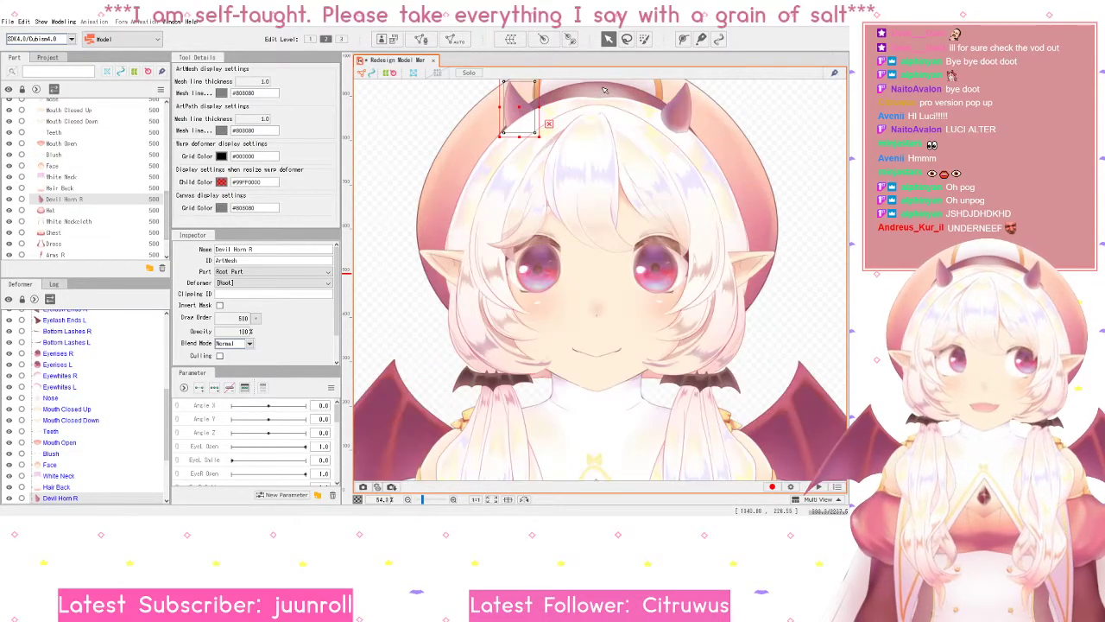
left_click(568, 123)
left_click_drag(638, 140, 620, 195)
scroll(71, 210, "down", 6)
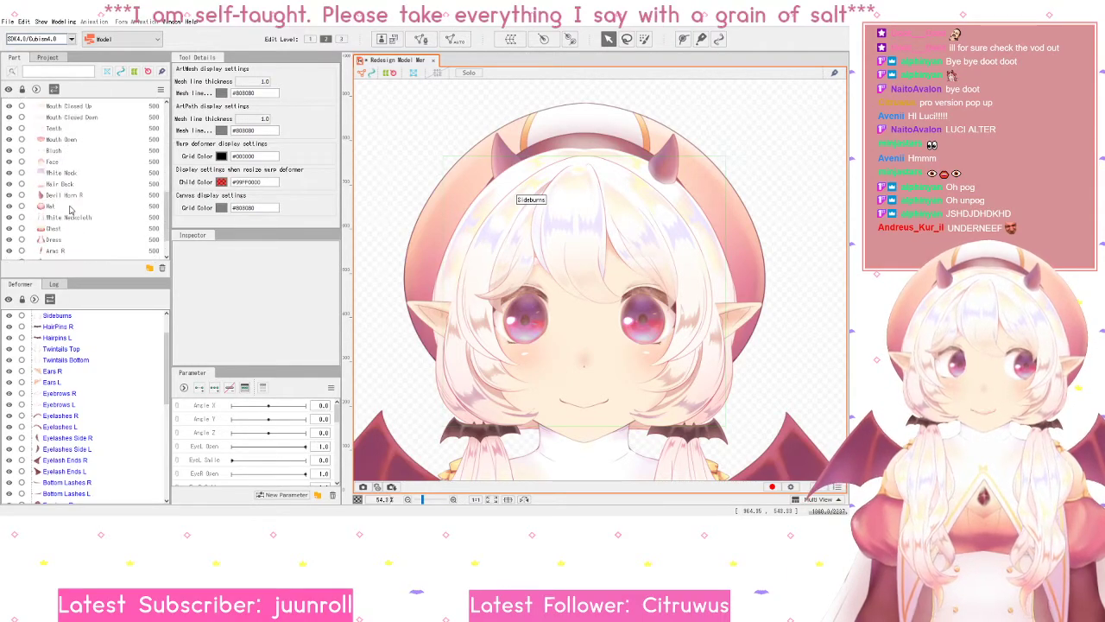
left_click(82, 197)
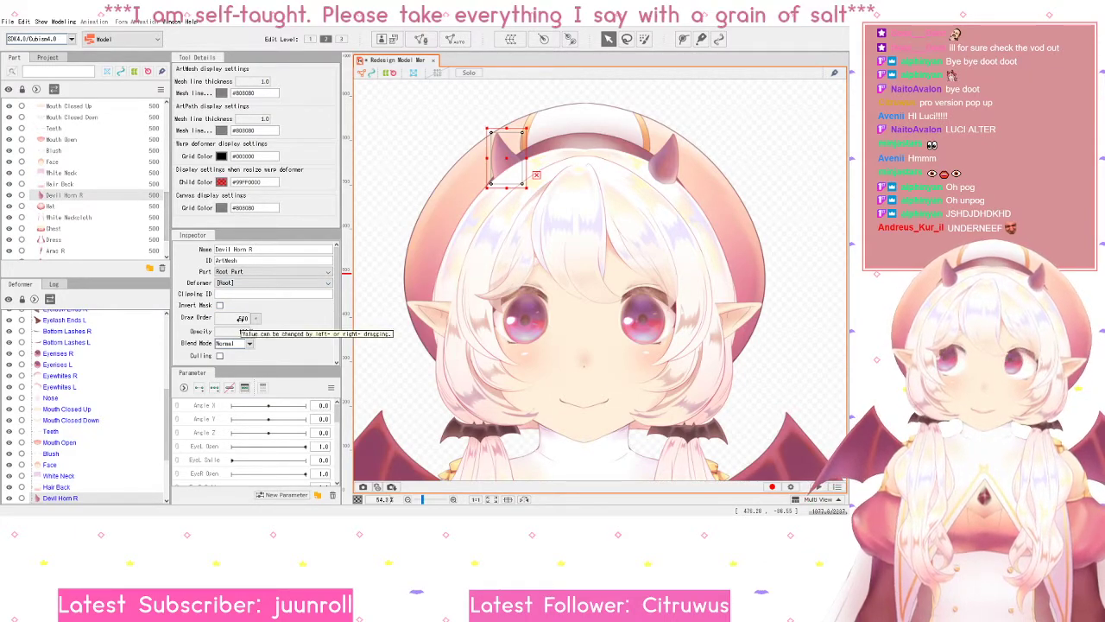
left_click(243, 319)
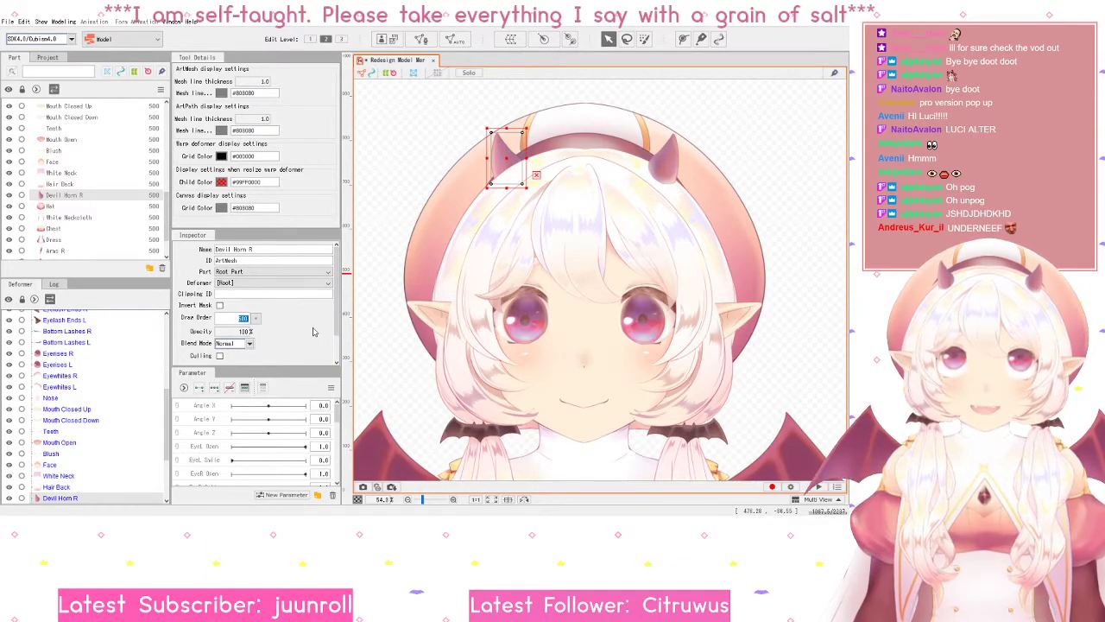
type("1")
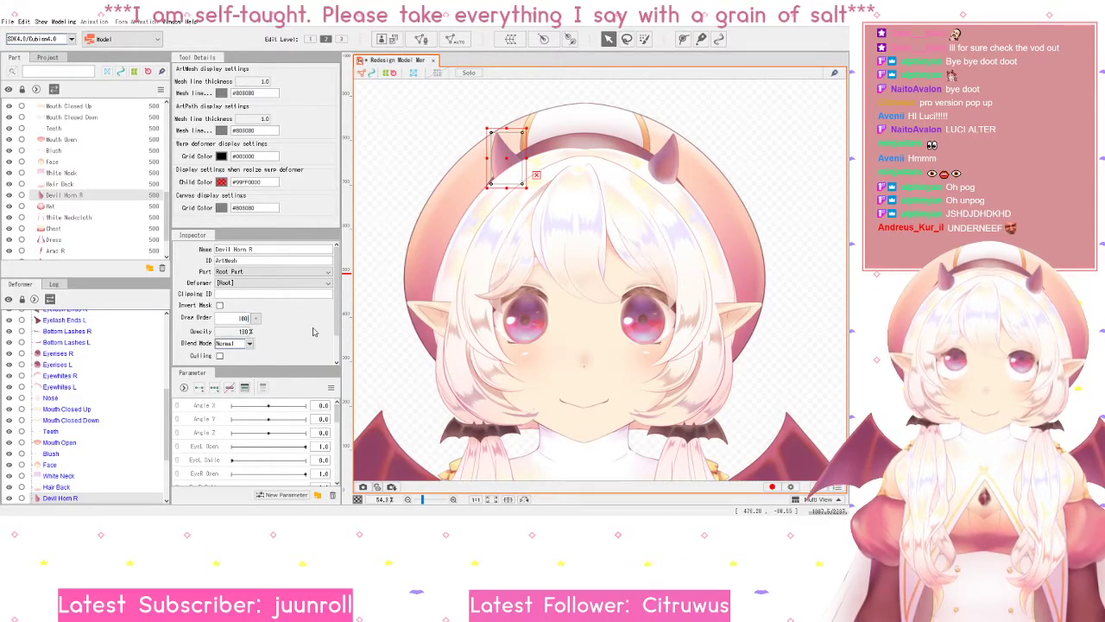
type("00")
key("Return")
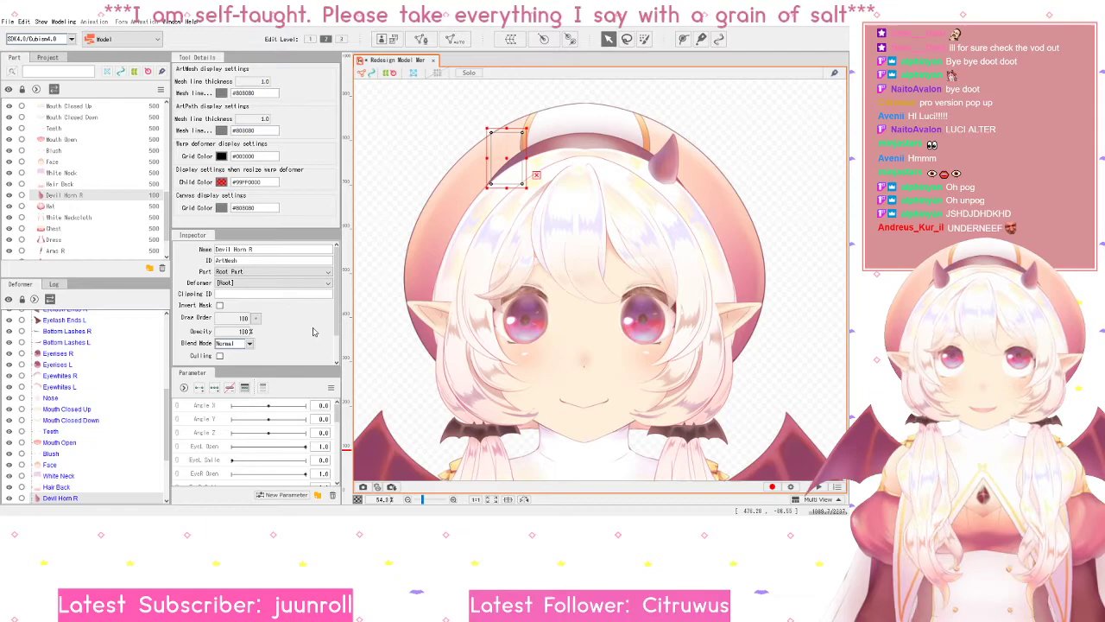
- Set the draw order of Devil Horn R to 510 and return it to 500
left_click(244, 317)
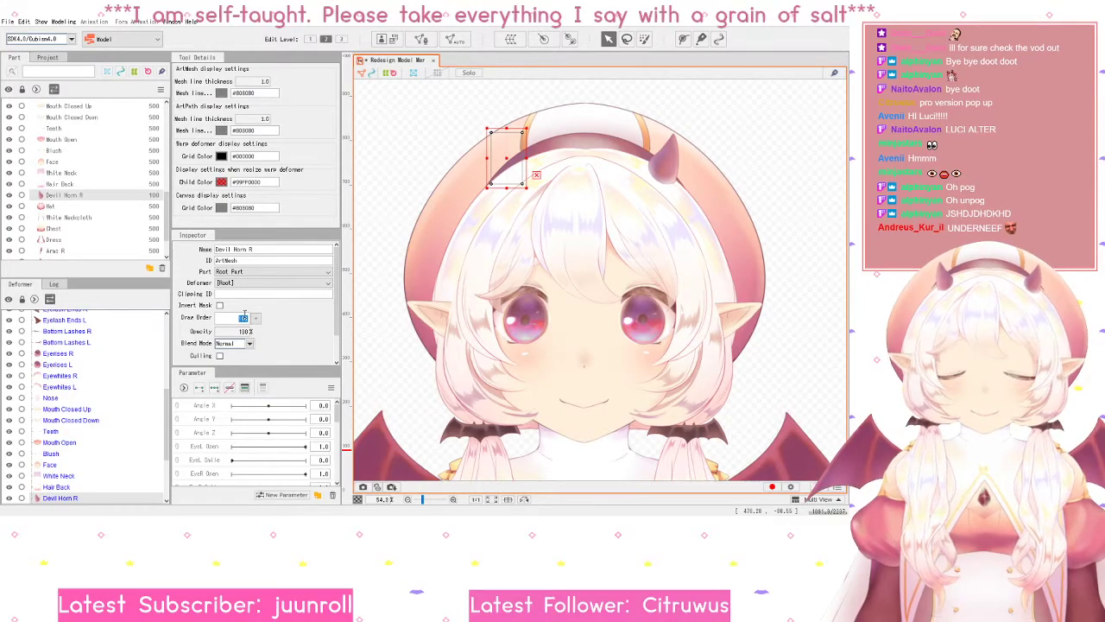
key("Return")
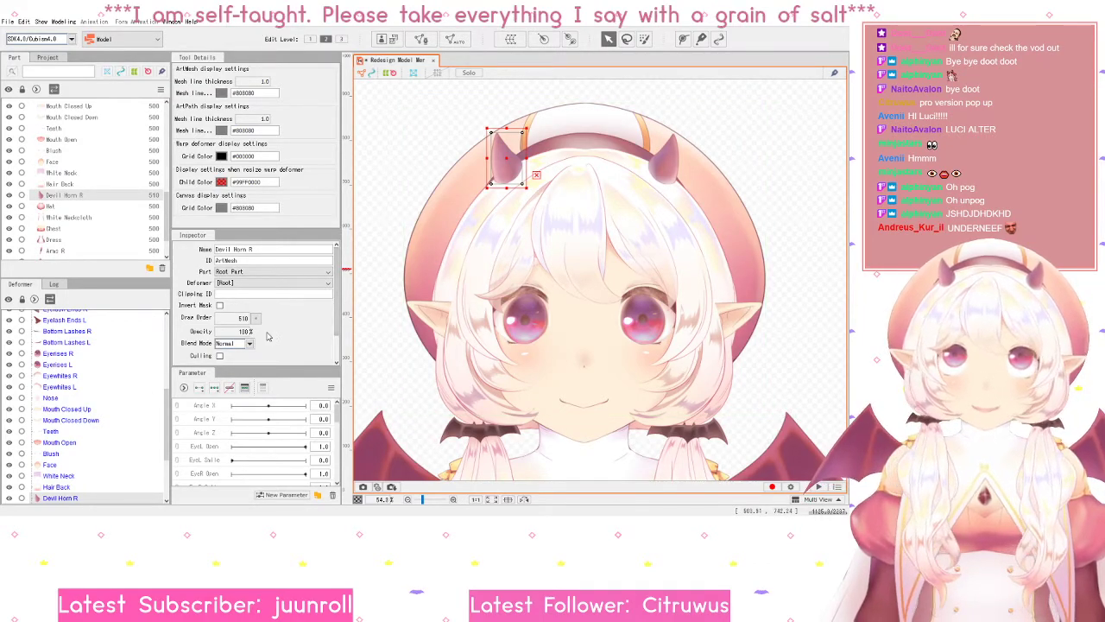
double_click(244, 317)
type("50")
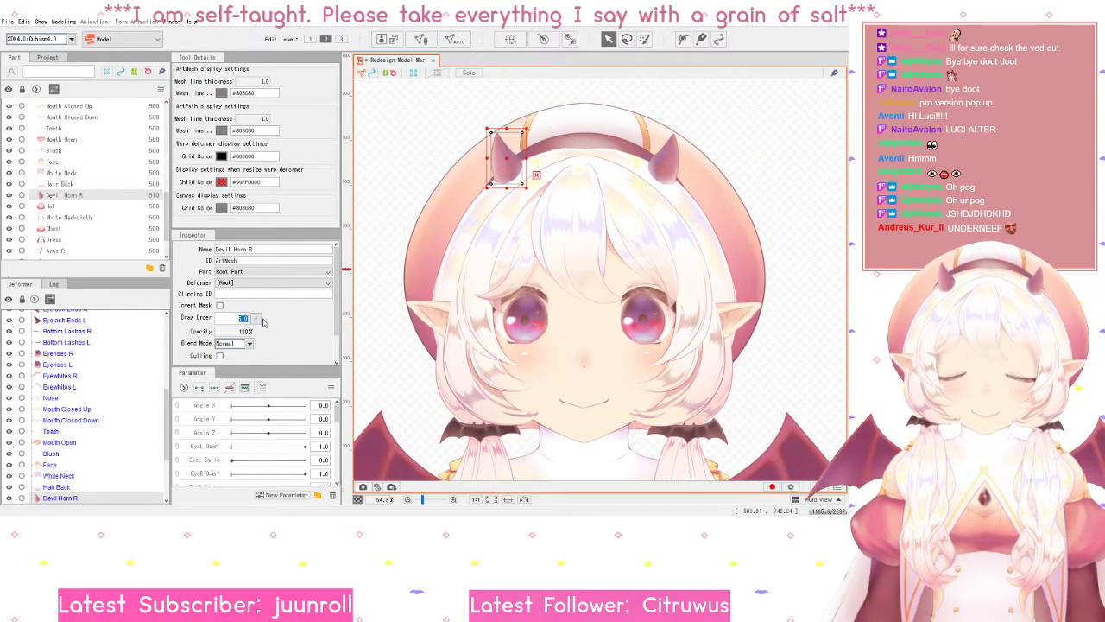
type("0")
key("Return")
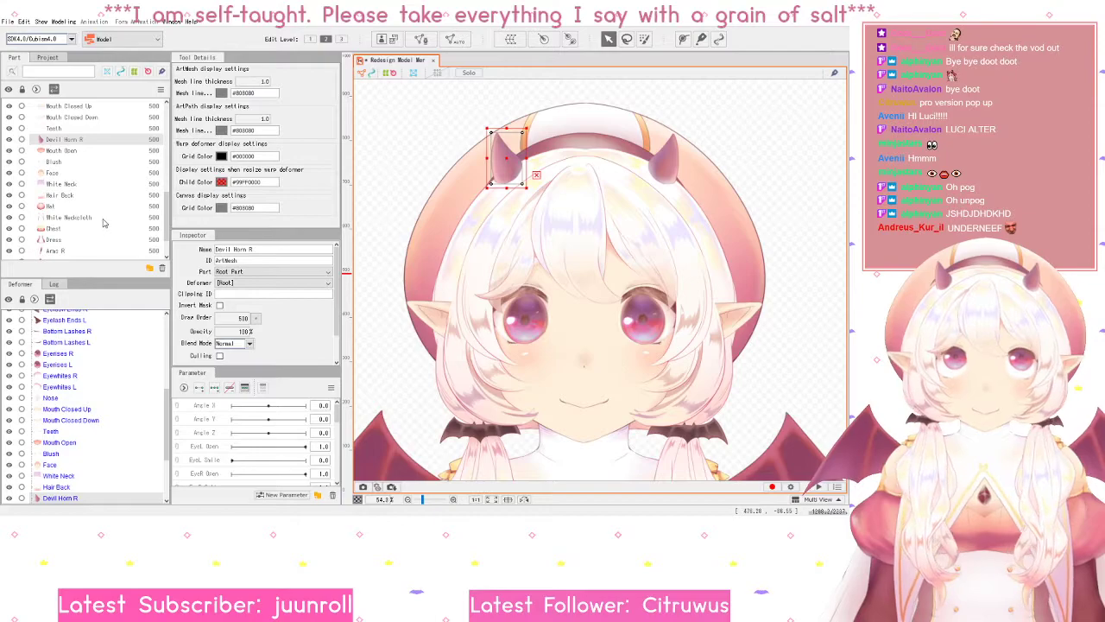
- Return to the start of the part list and deselect the Devil Horn R part
scroll(102, 223, "up", 5)
scroll(102, 222, "up", 4)
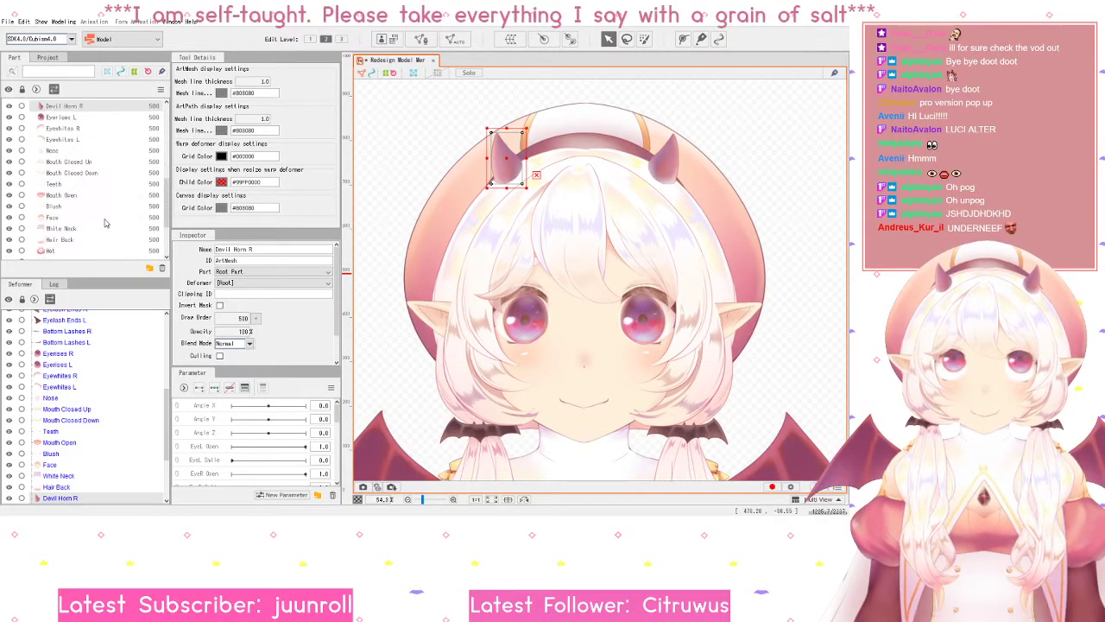
scroll(106, 226, "up", 2)
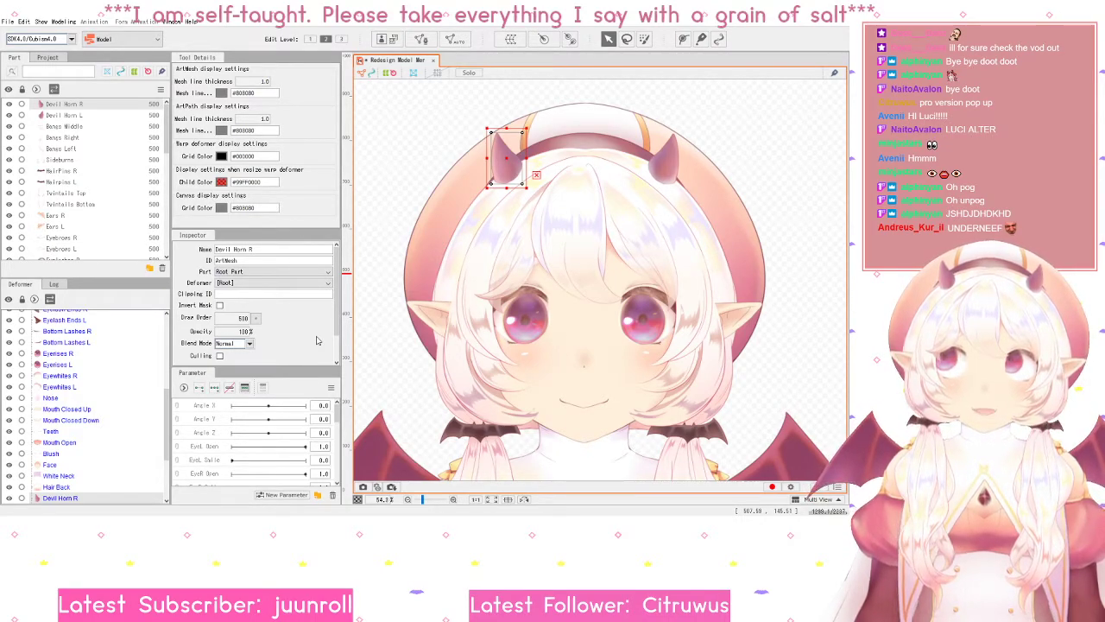
left_click(753, 117)
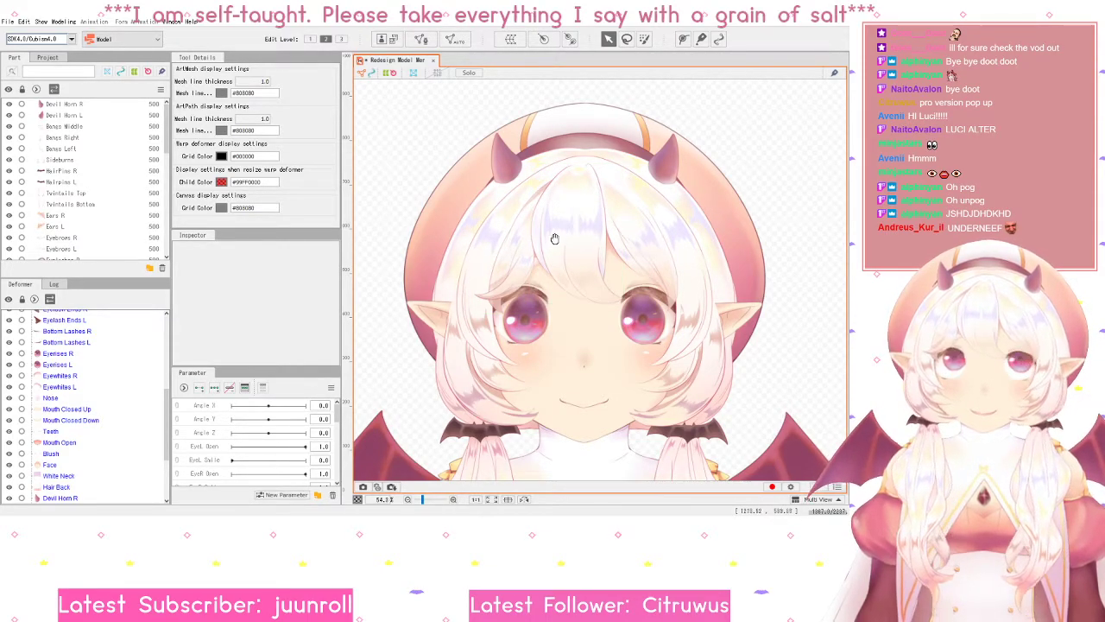
- Pan the canvas and zoom in and out around the character's hair and face
mouse_move(555, 239)
left_mouse_down()
mouse_move(651, 227)
mouse_move(518, 309)
mouse_move(538, 291)
mouse_move(538, 308)
mouse_move(635, 219)
mouse_move(615, 192)
mouse_move(575, 233)
mouse_move(537, 234)
left_mouse_up()
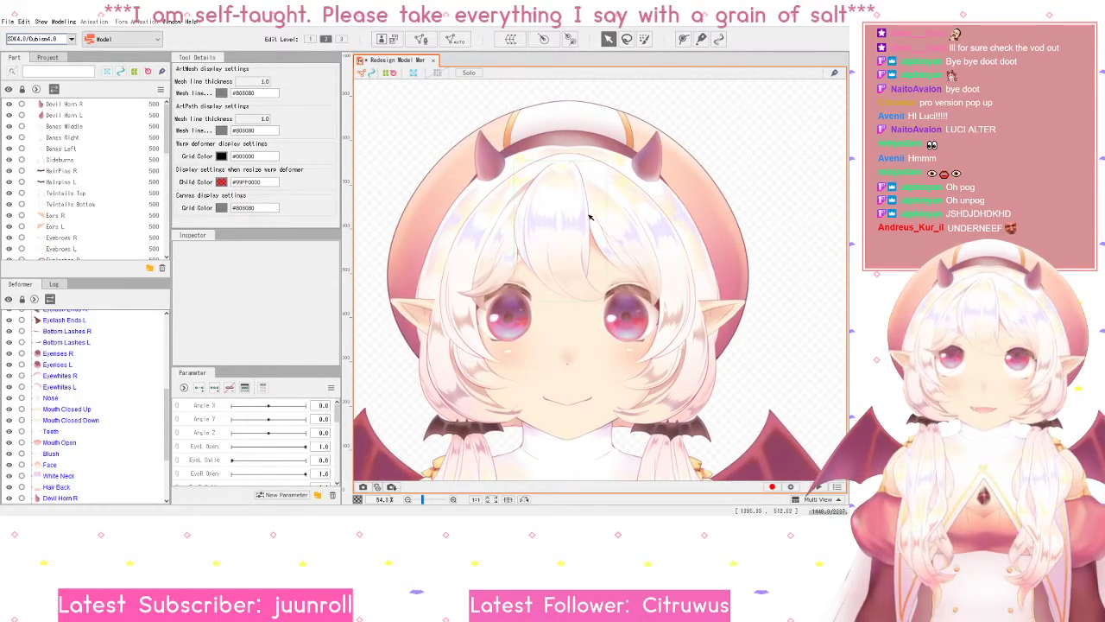
scroll(577, 217, "down", 2)
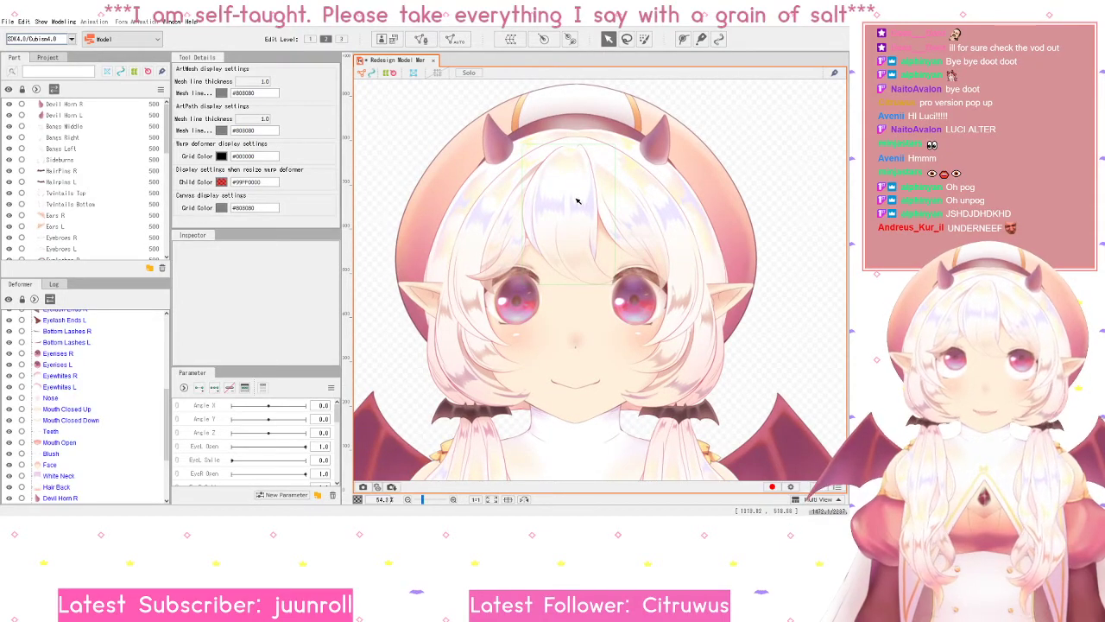
scroll(576, 194, "up", 3)
scroll(578, 191, "up", 1)
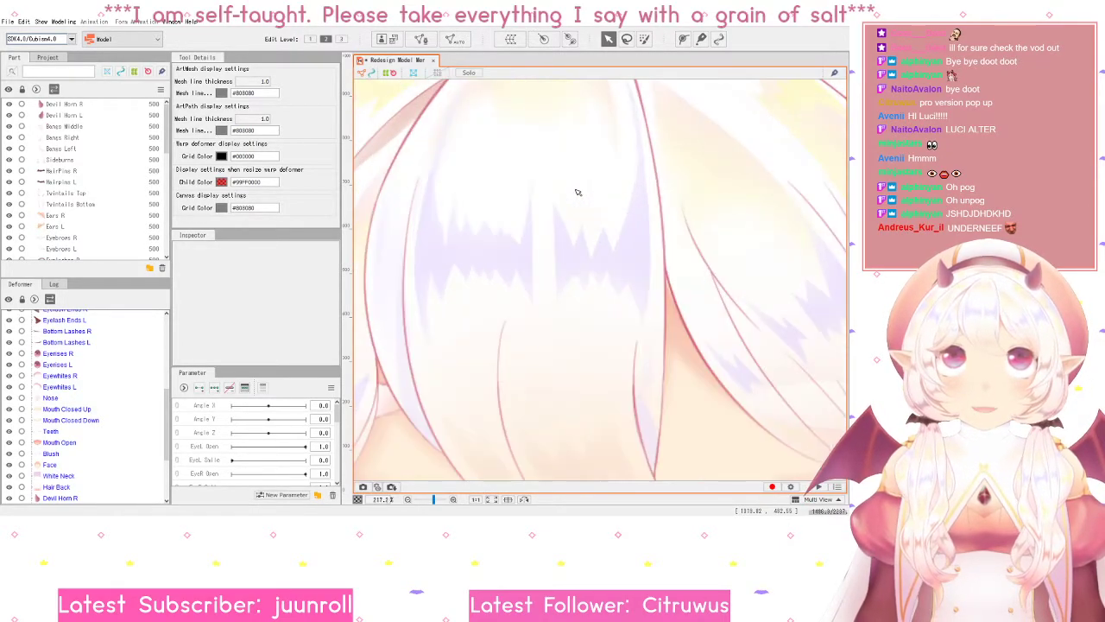
scroll(577, 192, "down", 2)
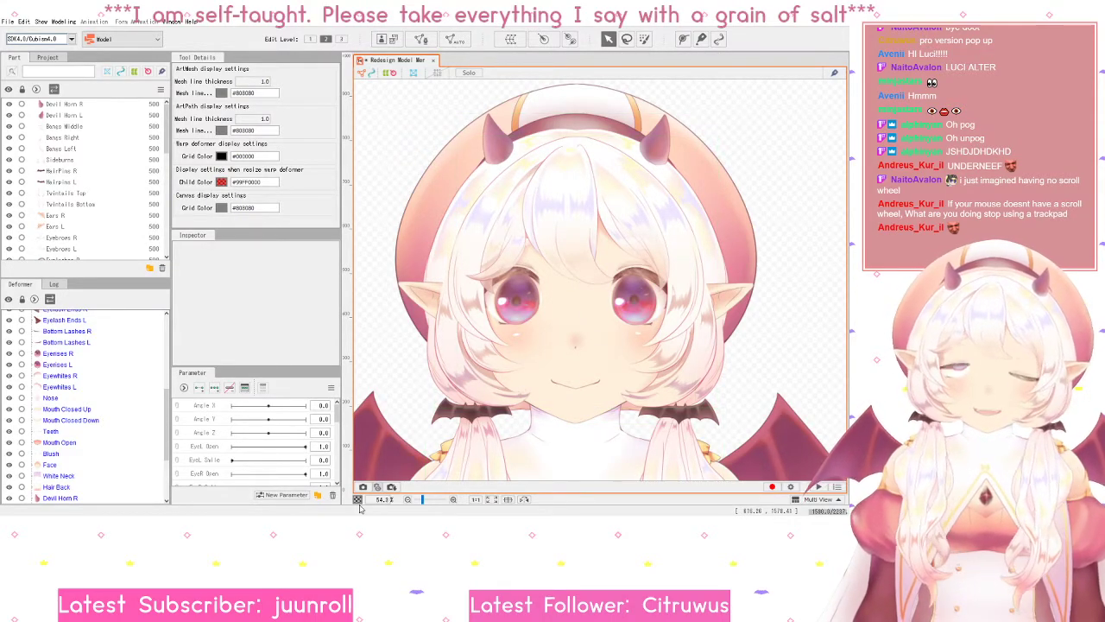
scroll(546, 354, "up", 2)
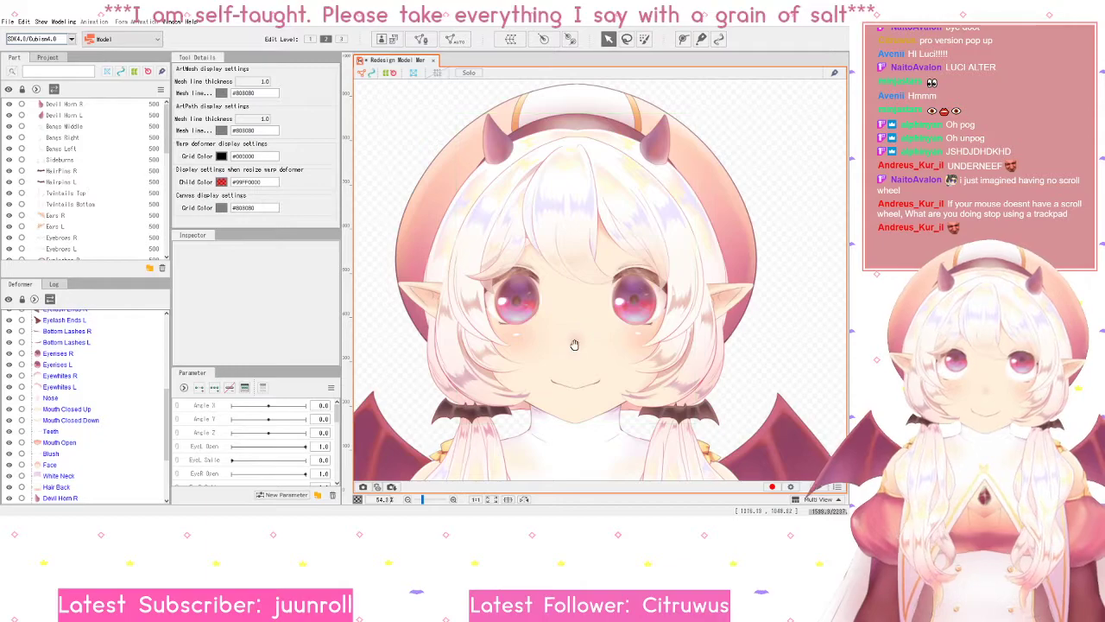
scroll(557, 352, "up", 2)
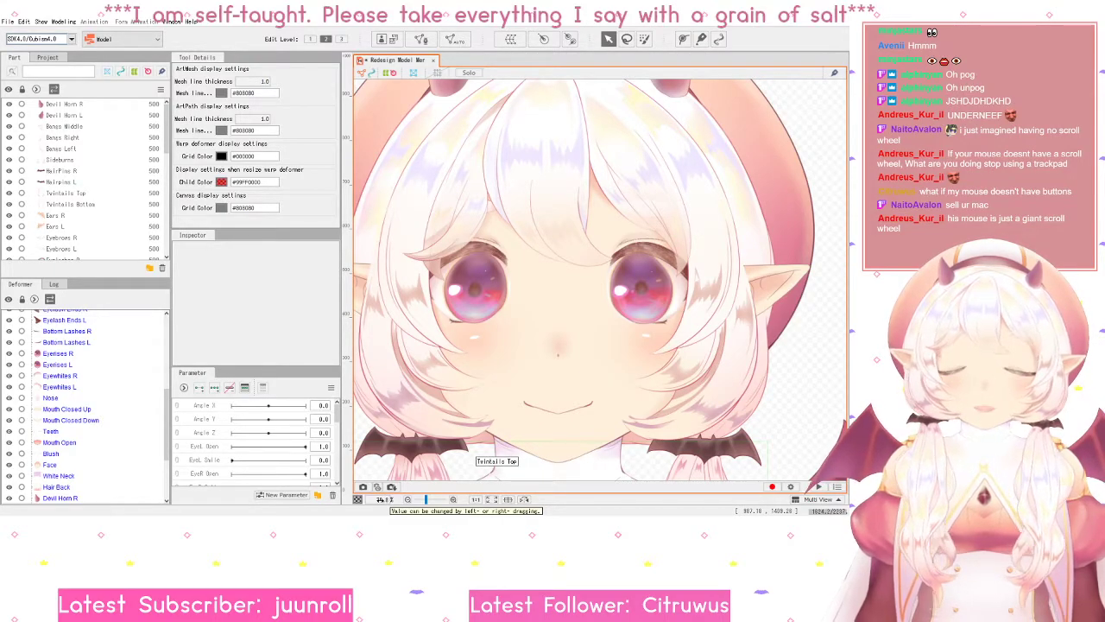
- Adjust the canvas zoom percentage for a closer view of the face, and zoom back out to the whole head
left_click_drag(384, 499, 424, 499)
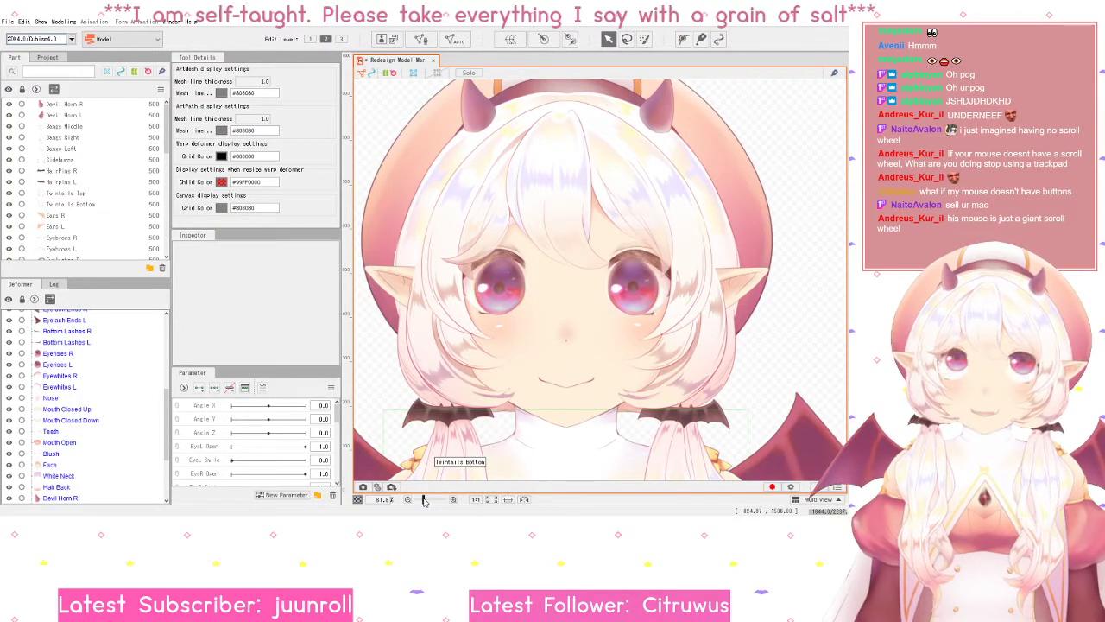
mouse_move(423, 499)
left_mouse_down()
mouse_move(442, 499)
mouse_move(429, 497)
left_mouse_up()
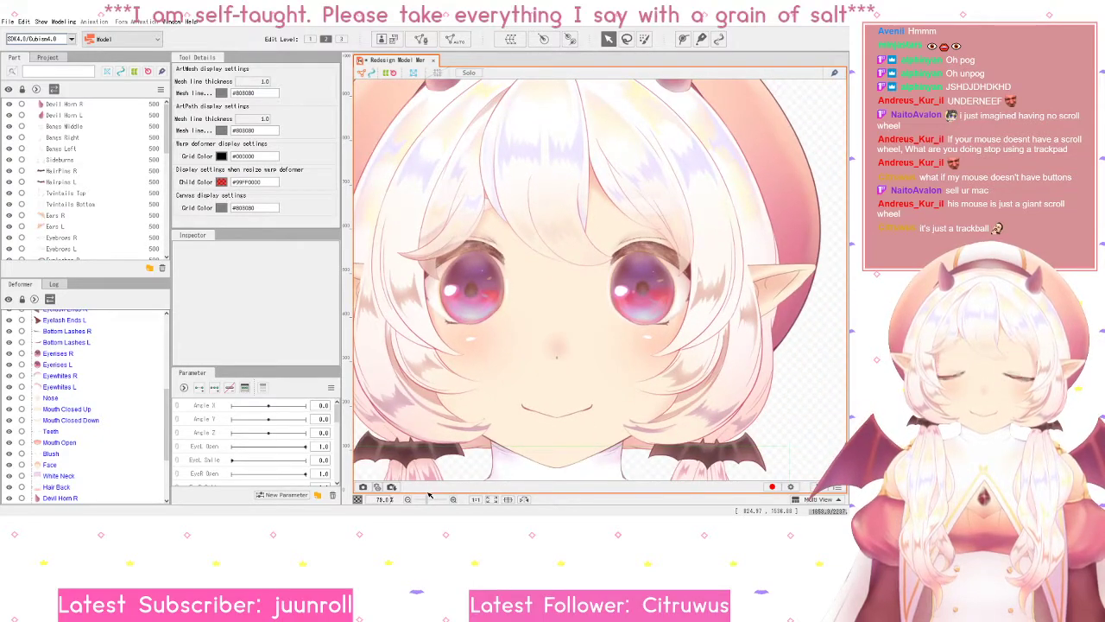
left_click_drag(518, 373, 553, 360)
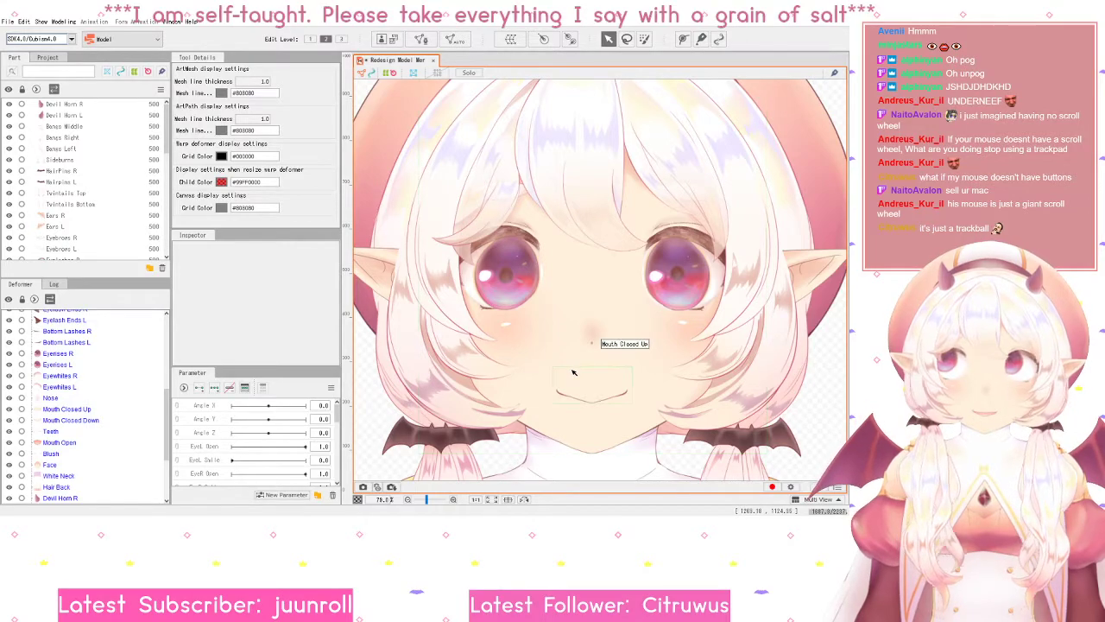
scroll(581, 384, "down", 3)
left_click_drag(582, 395, 565, 368)
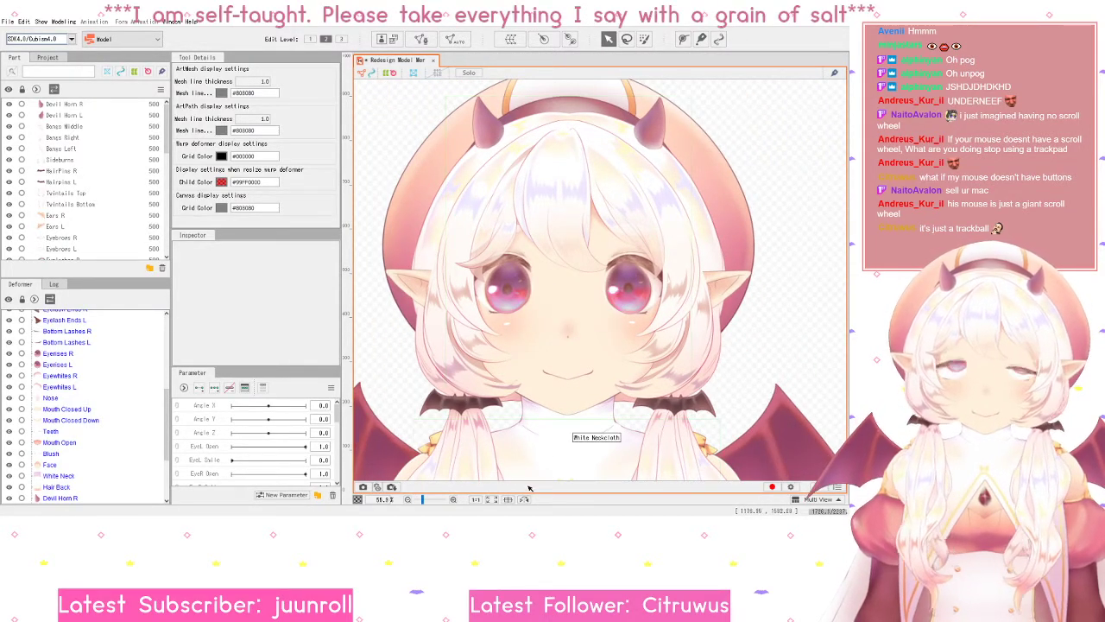
- View the face at 100% scale and fit the entire canvas in the view
left_click(474, 501)
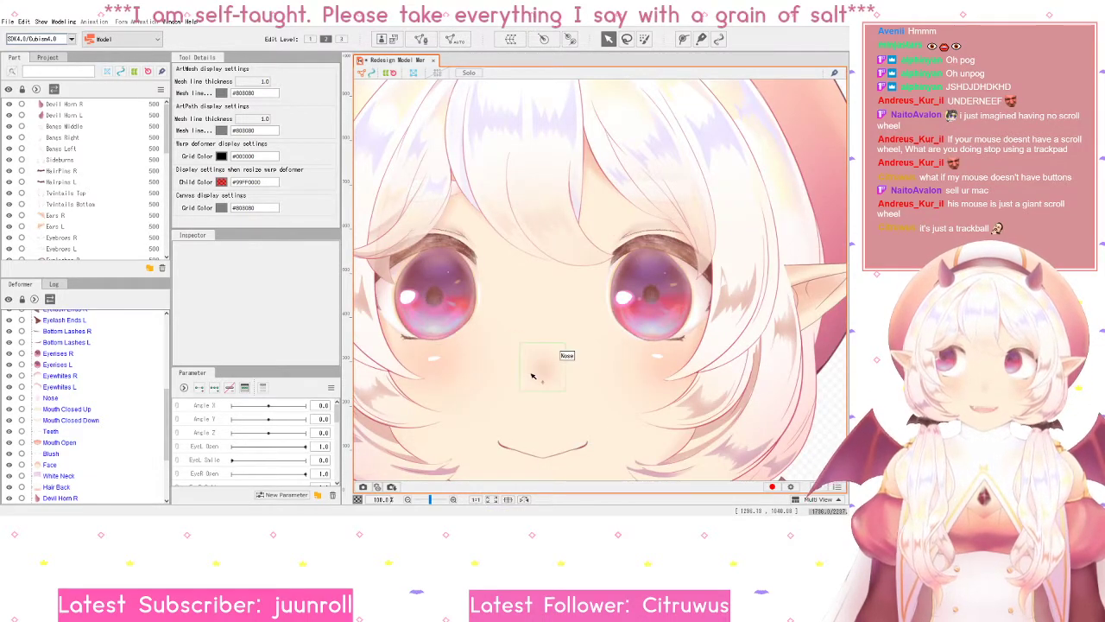
left_click_drag(532, 376, 604, 379)
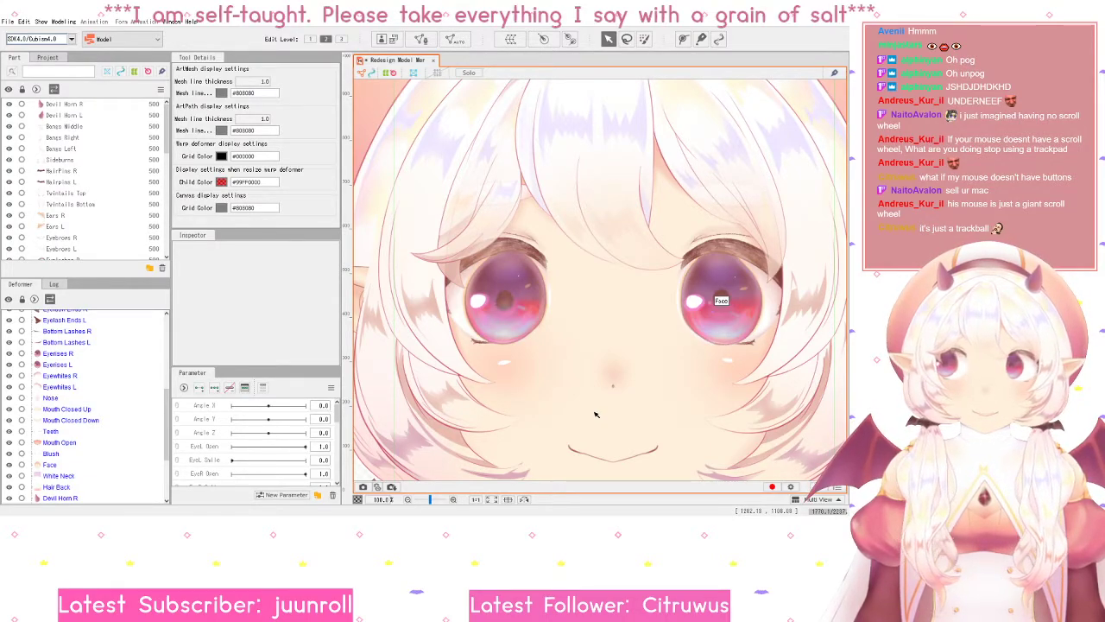
scroll(595, 415, "down", 3)
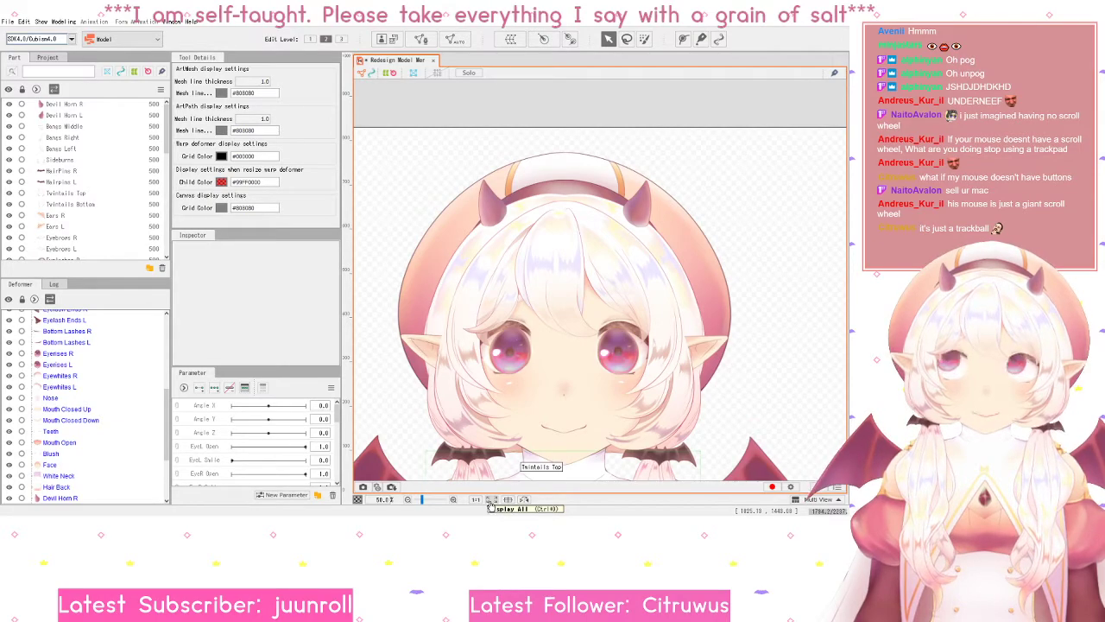
left_click(489, 501)
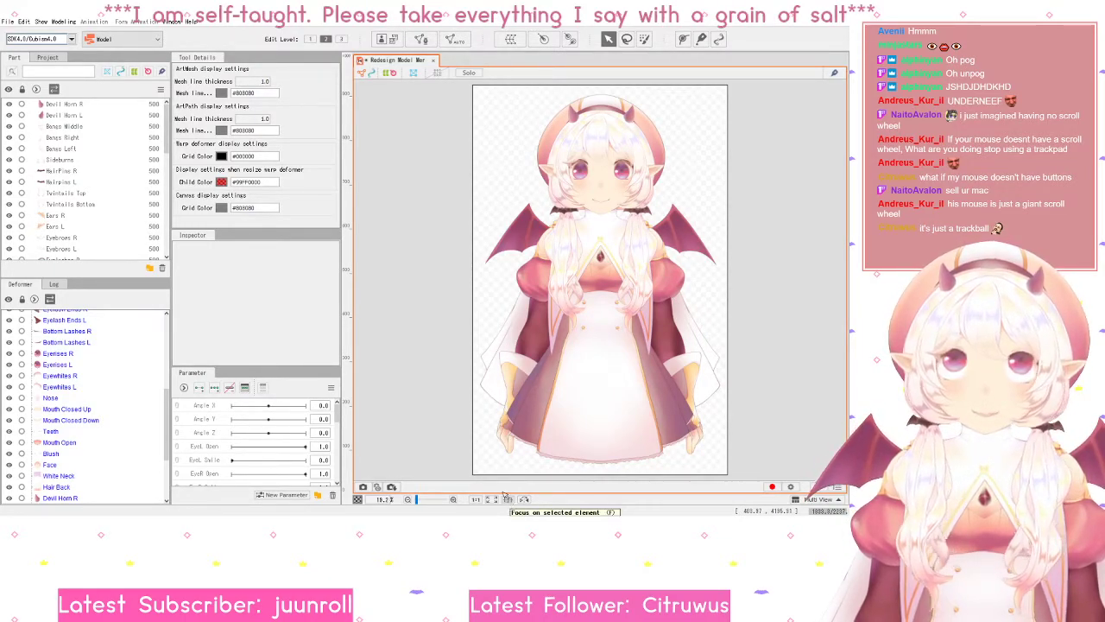
- Focus the view on the Devil Horn R part, return to the upper body and clear the selection
left_click(84, 105)
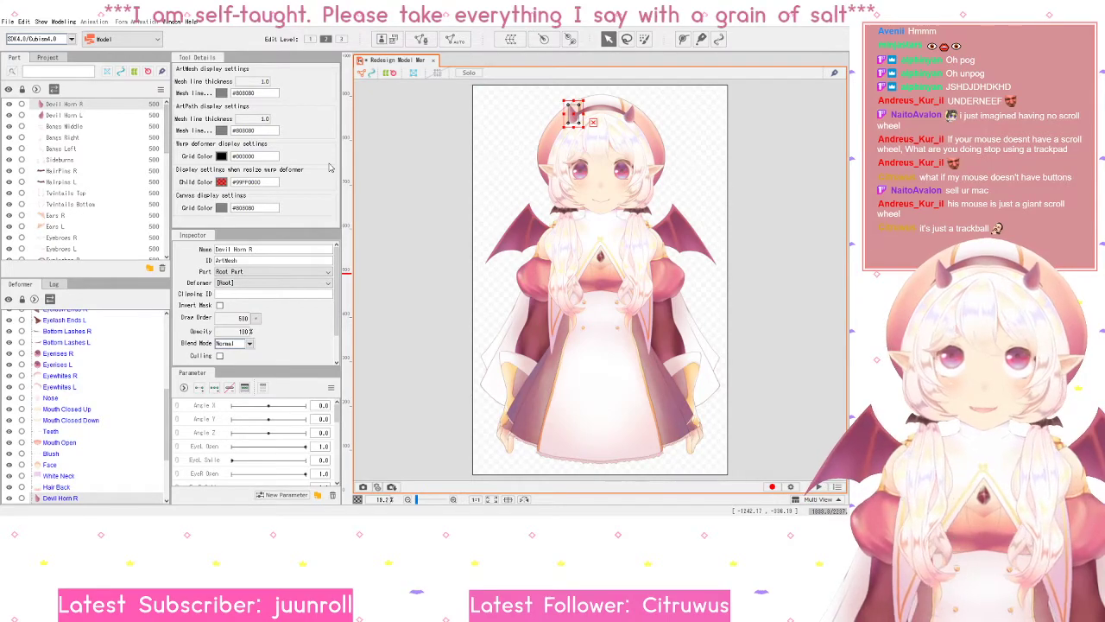
left_click(509, 501)
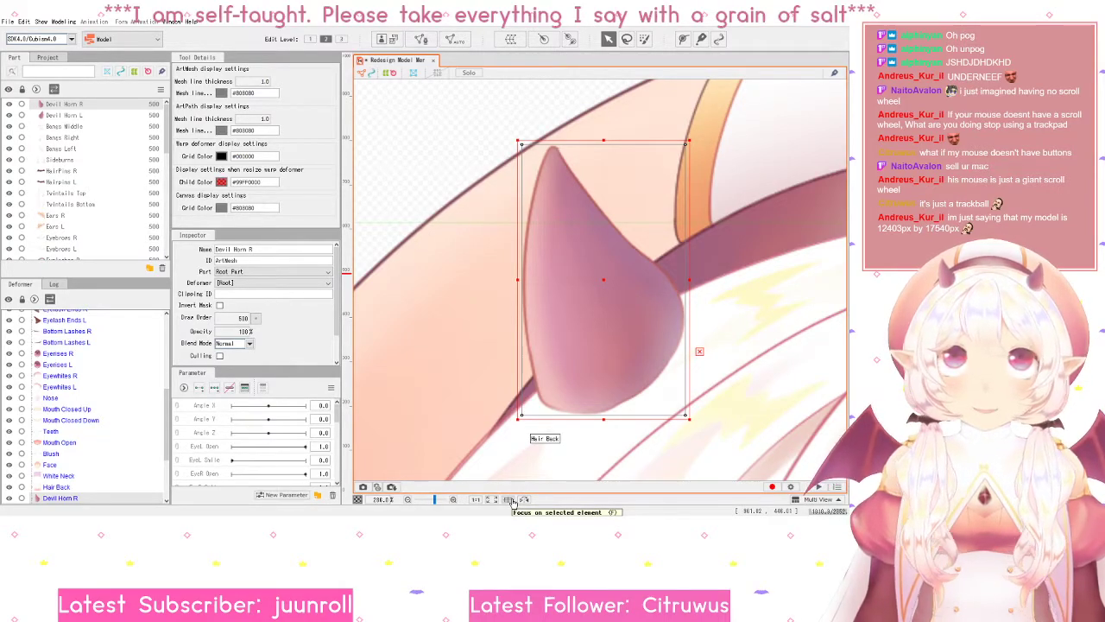
scroll(705, 354, "down", 6)
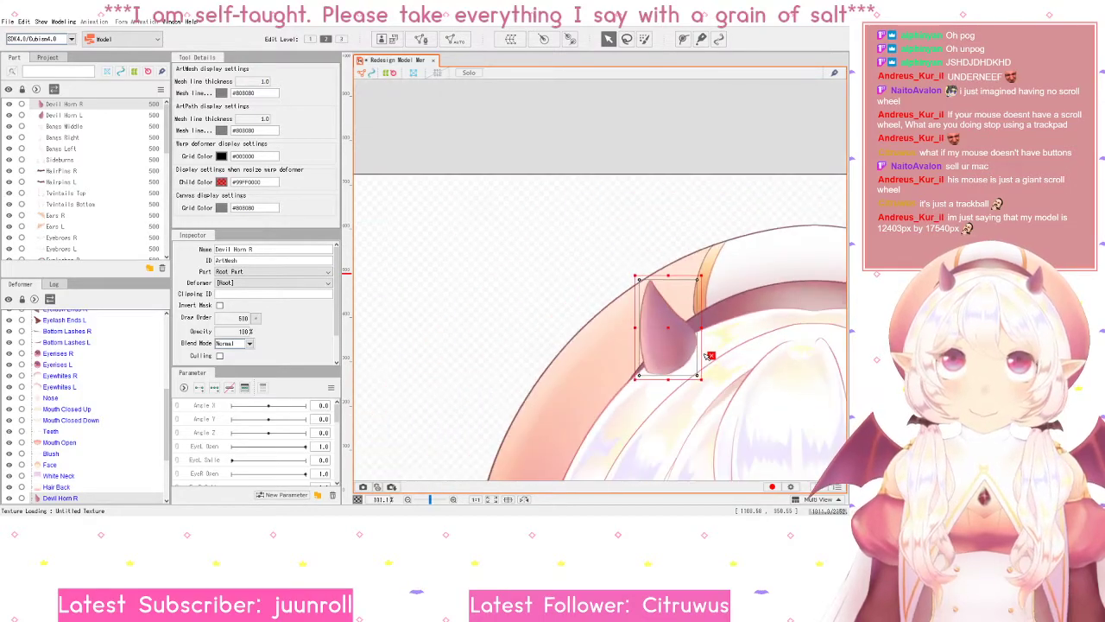
scroll(713, 355, "down", 5)
scroll(605, 362, "right", 4)
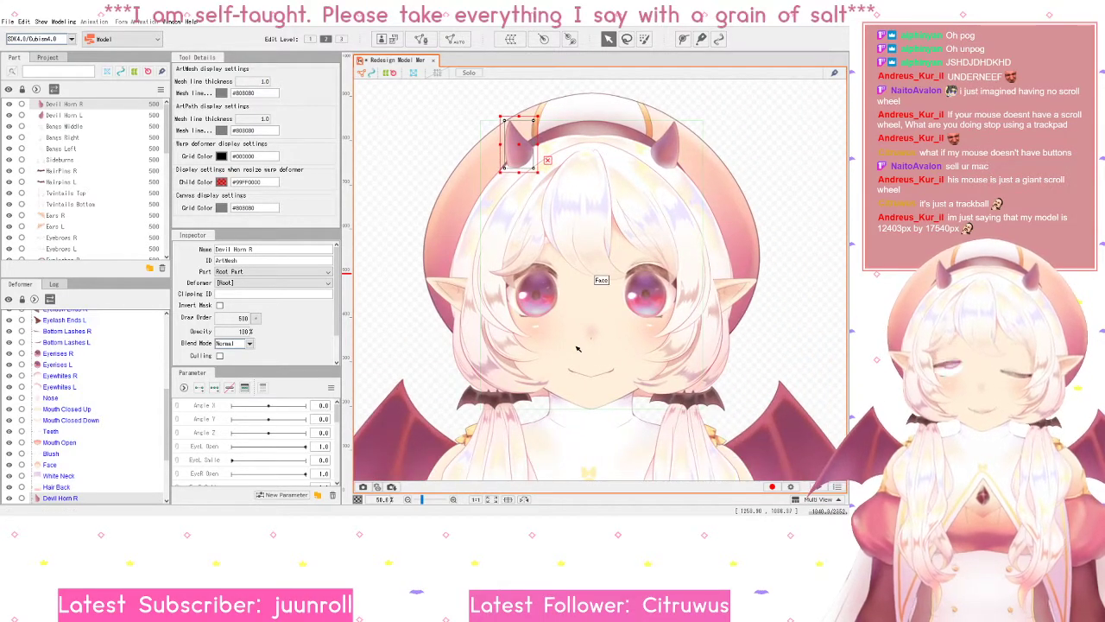
scroll(577, 349, "down", 2)
scroll(595, 363, "down", 3)
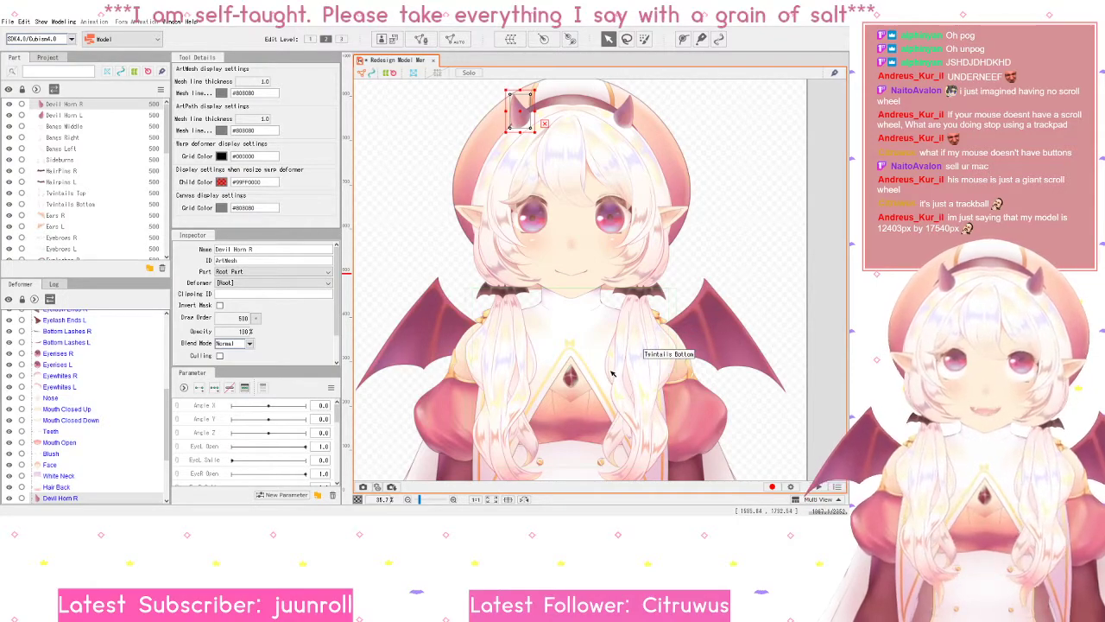
key("Escape")
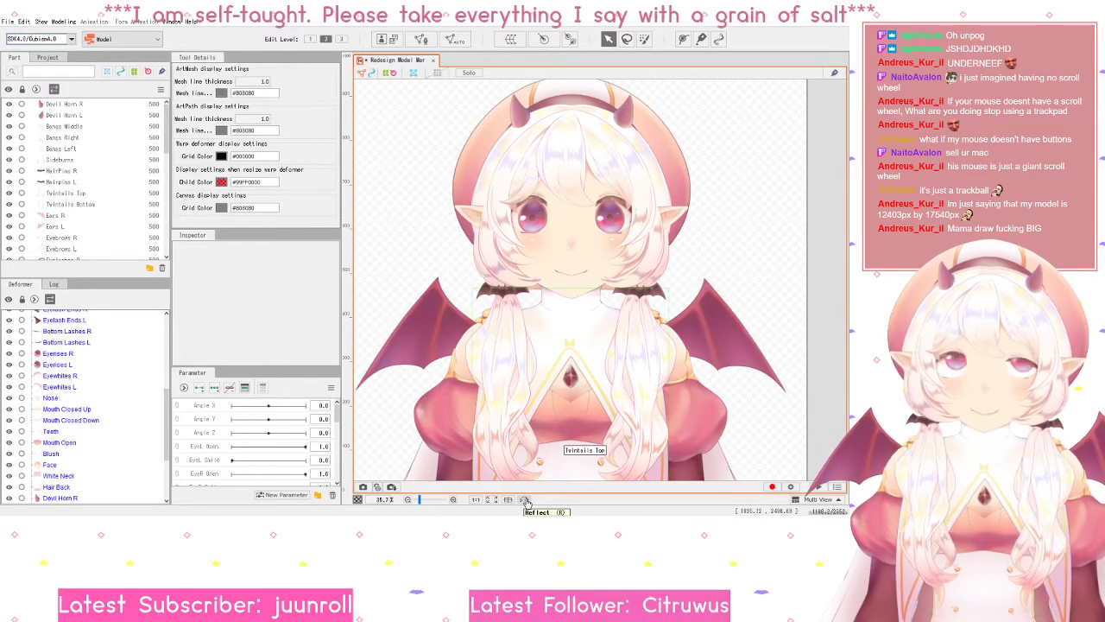
- Toggle the reflected canvas view on and off several times
left_click(525, 500)
left_click(525, 500)
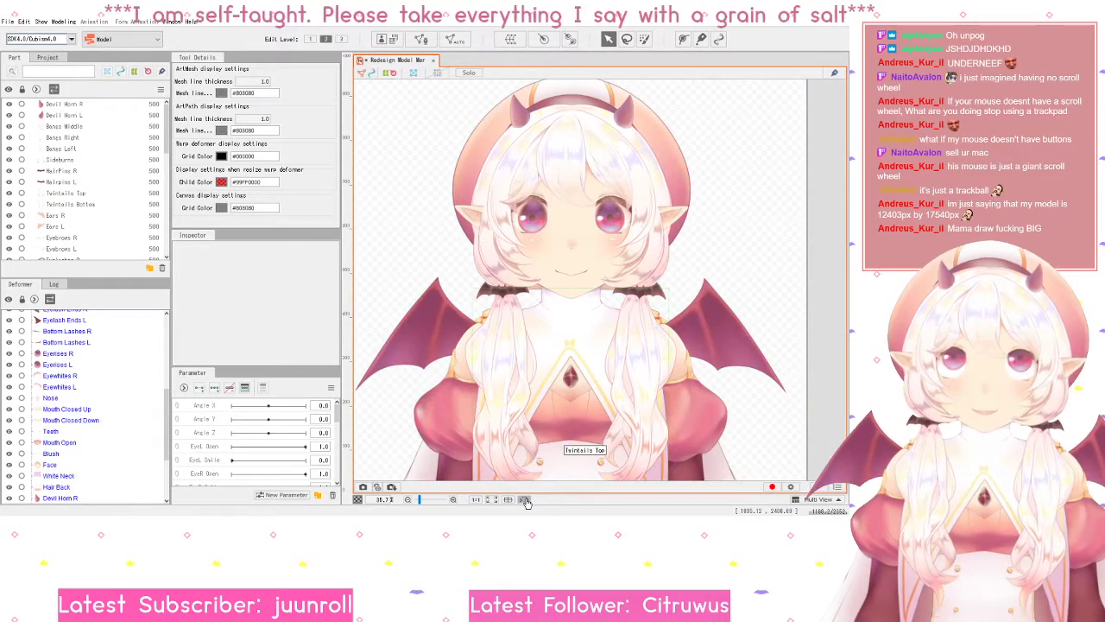
left_click(525, 500)
left_click(525, 500)
left_click(525, 500)
left_click(525, 499)
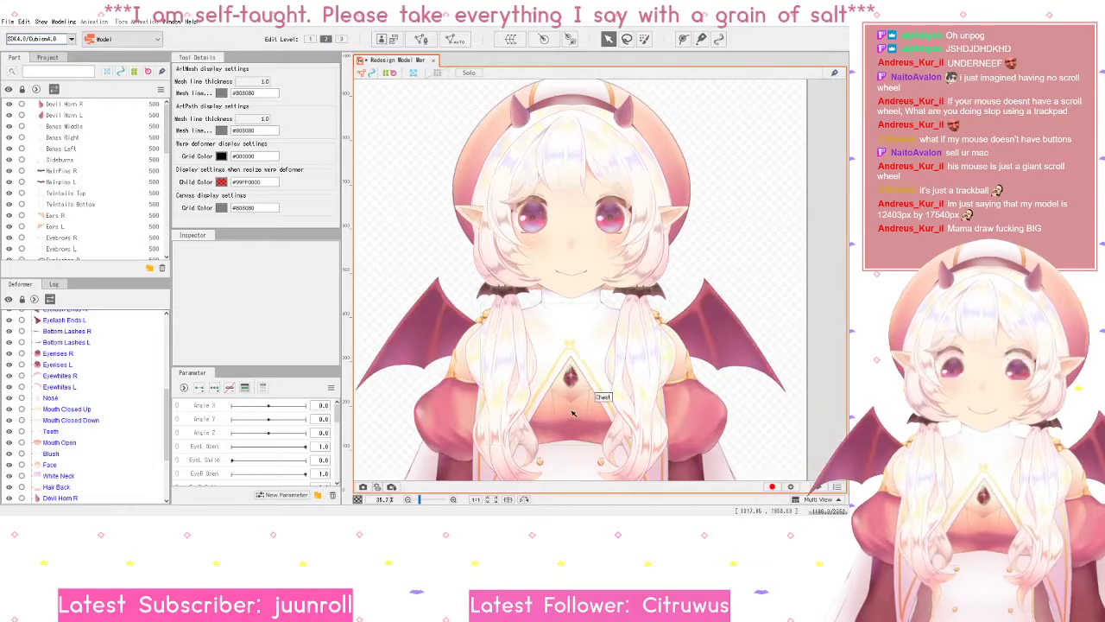
- Examine the character's face and upper body on the canvas at several zoom levels
scroll(581, 325, "down", 3)
scroll(581, 324, "up", 3)
scroll(581, 325, "down", 3)
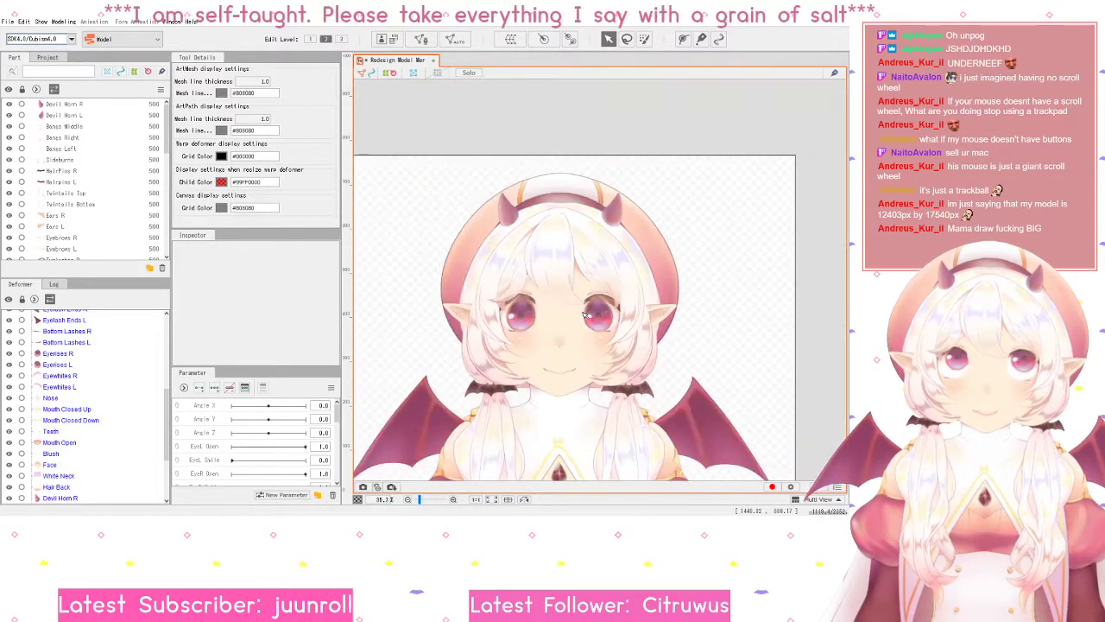
left_click_drag(569, 353, 569, 311)
scroll(569, 312, "up", 3)
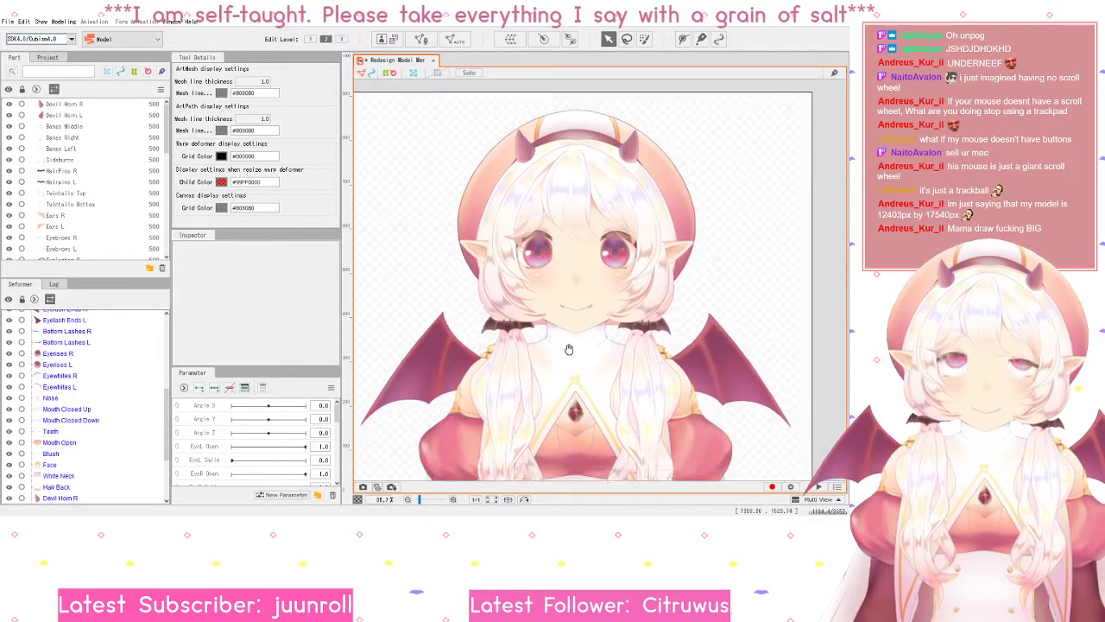
left_click_drag(570, 385, 585, 397)
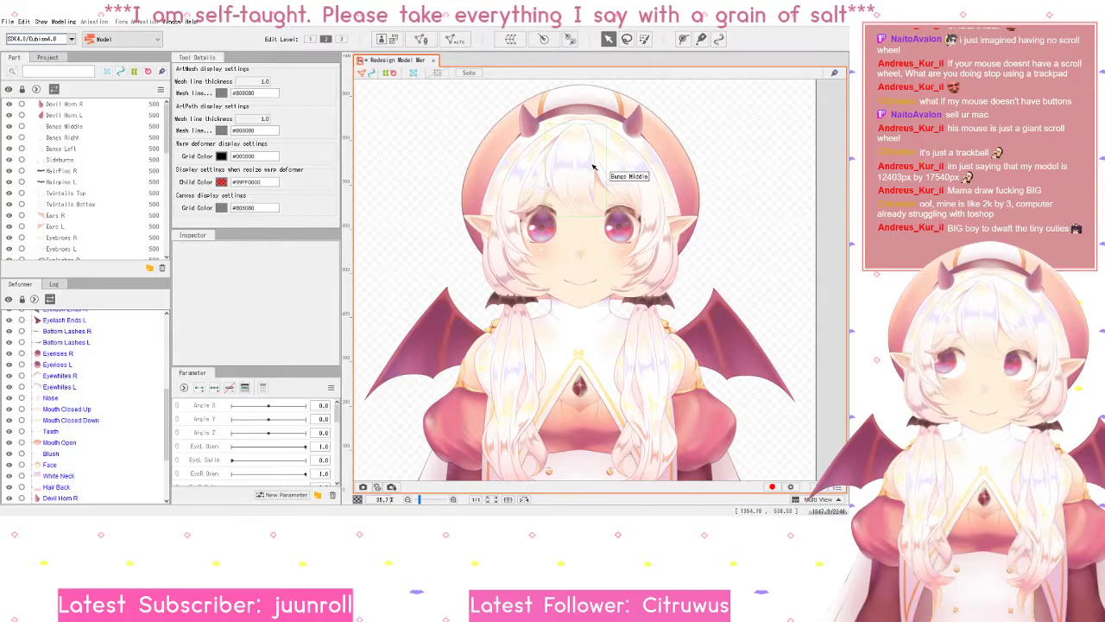
scroll(594, 164, "up", 2)
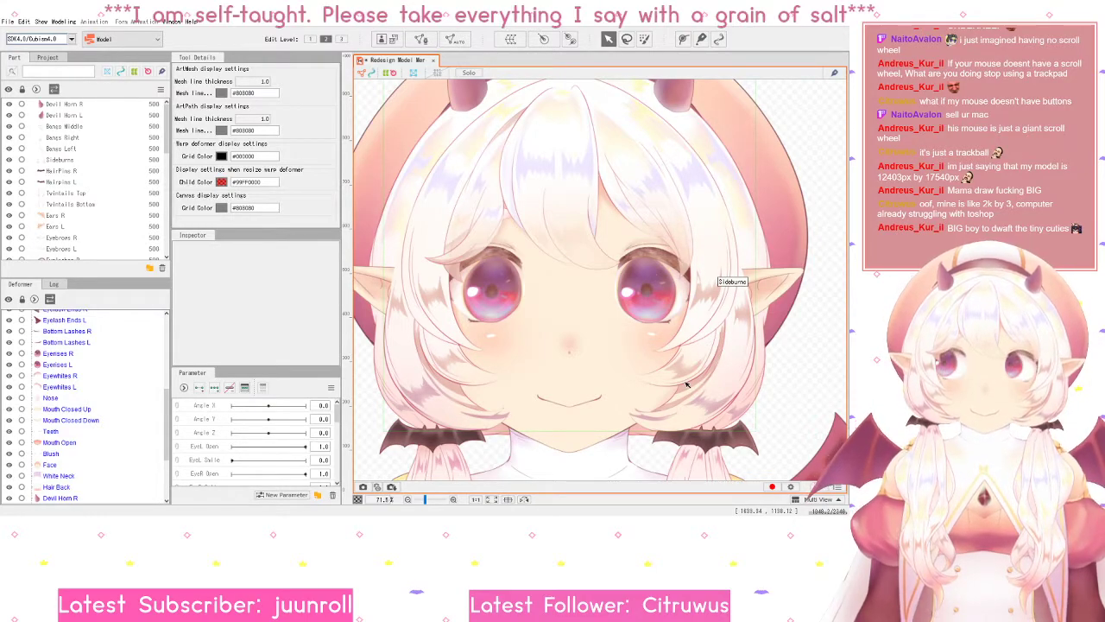
scroll(687, 385, "down", 5)
scroll(628, 316, "up", 3)
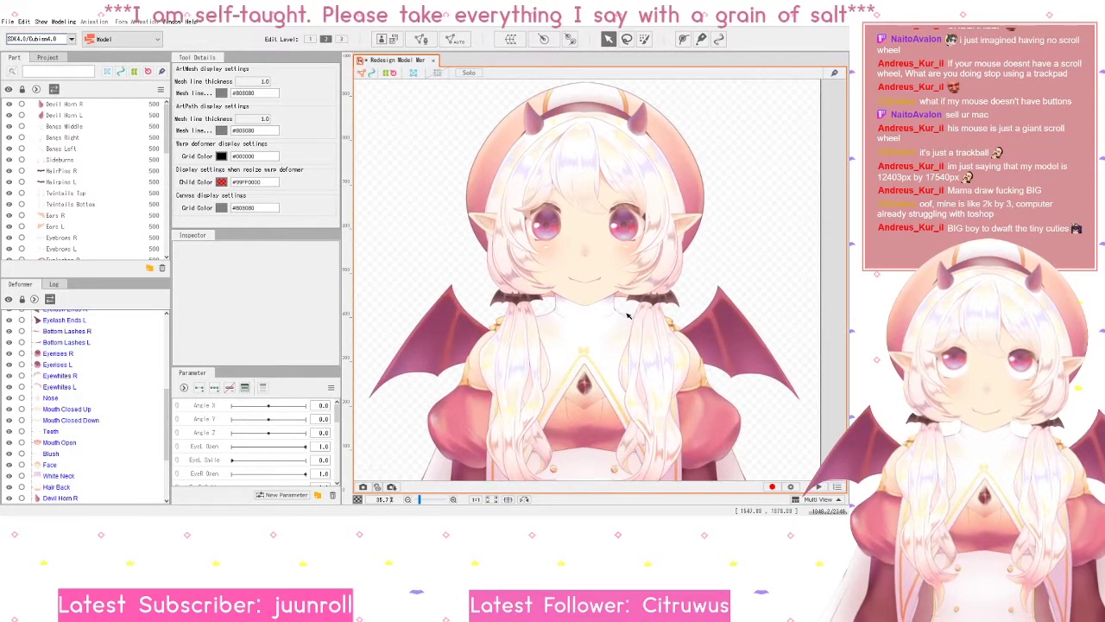
scroll(628, 316, "down", 2)
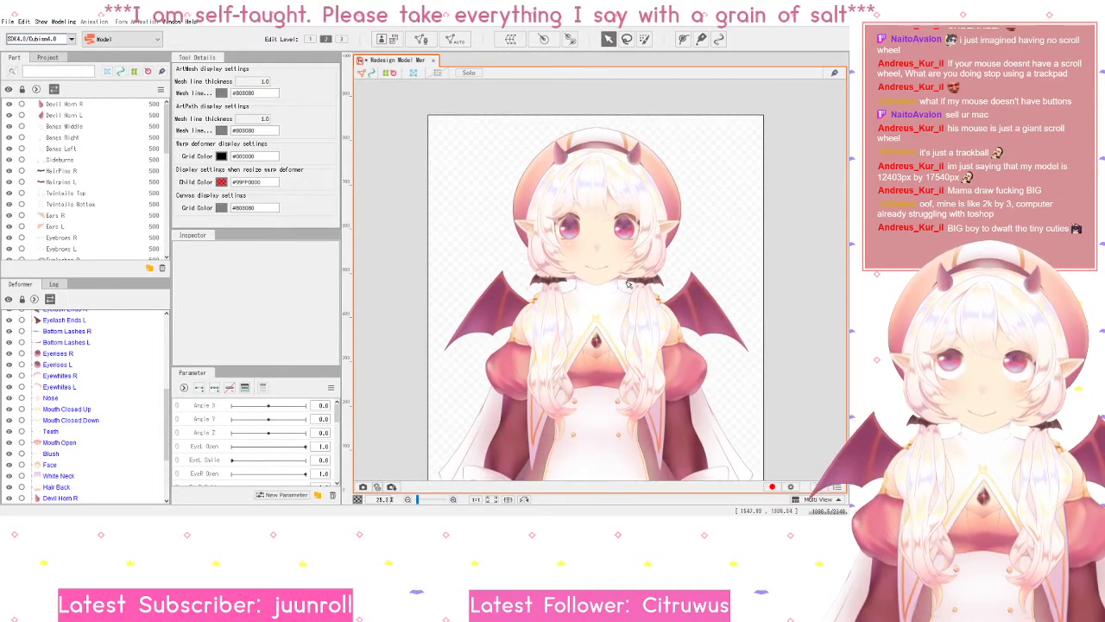
scroll(629, 285, "up", 1)
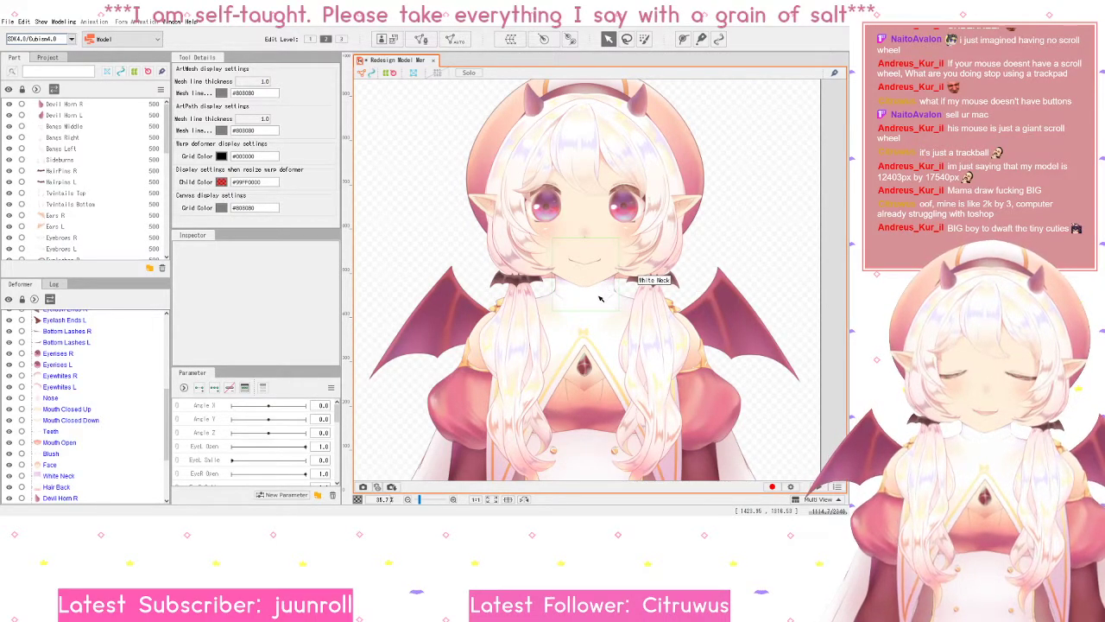
left_click_drag(607, 287, 600, 309)
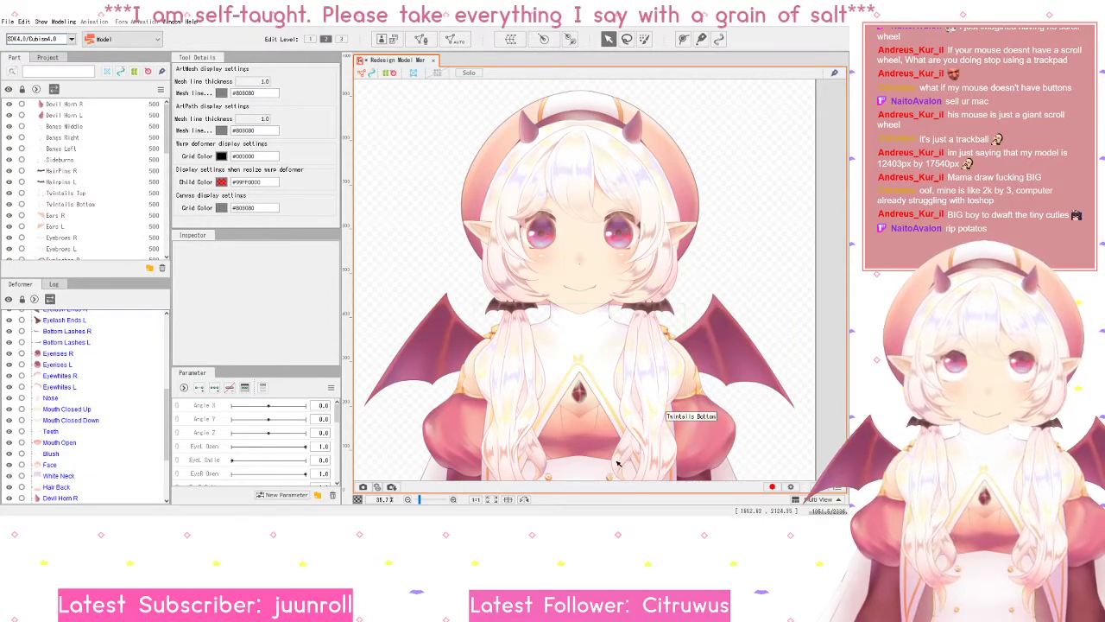
- Split the model view into one large view beside three small stacked views
left_click(841, 502)
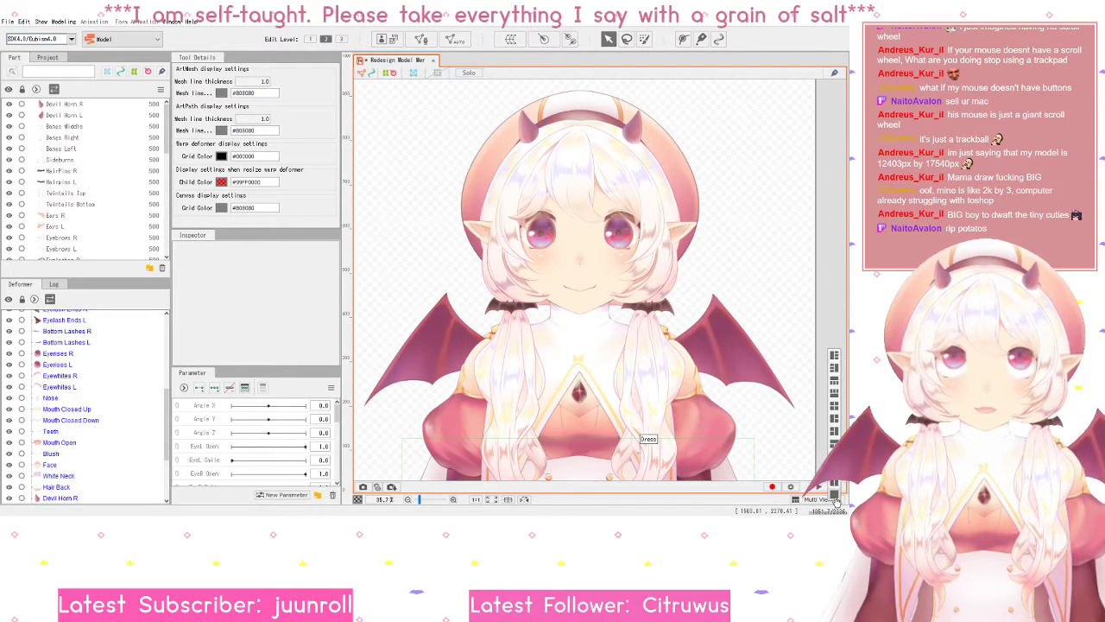
left_click(834, 356)
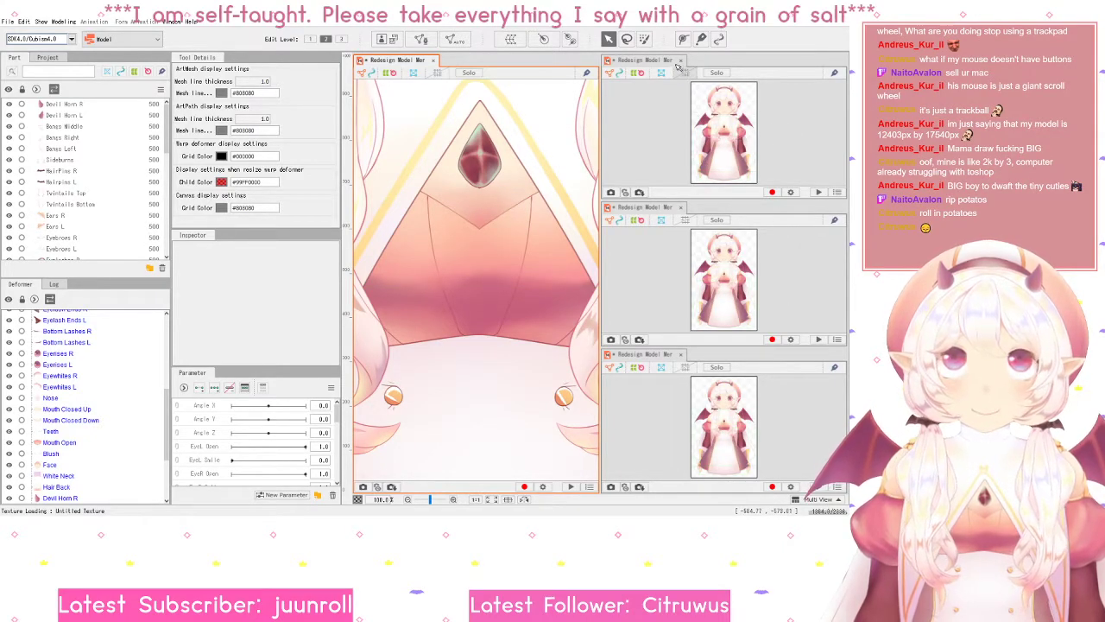
- Return the multi-view layout to a single view and close the three duplicate views of the Redesign Model Merge model
left_click(820, 501)
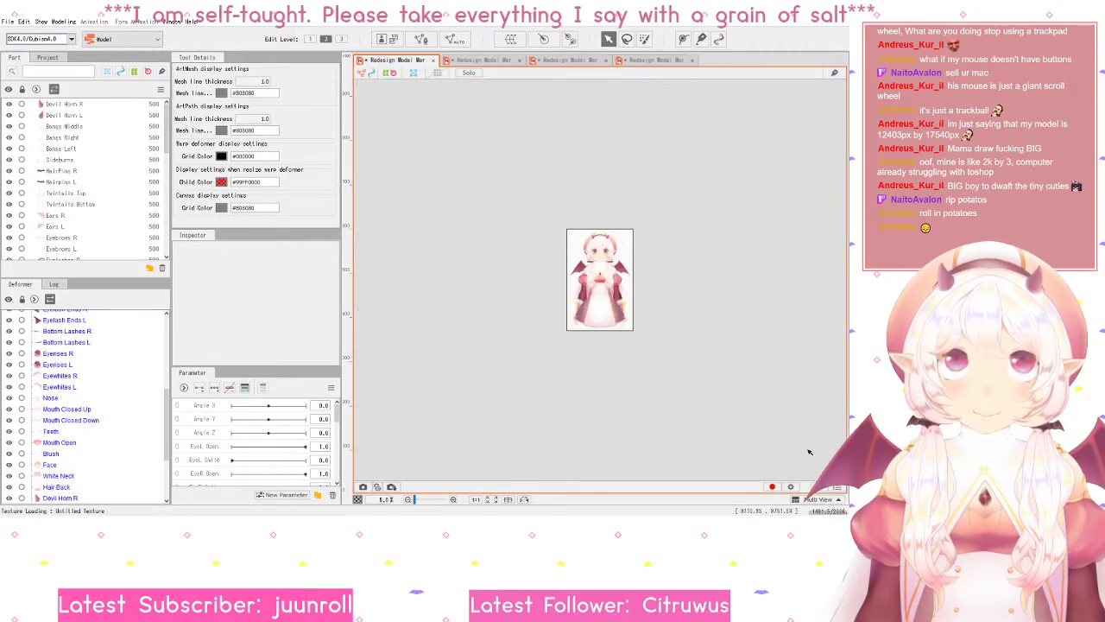
left_click(521, 60)
left_click(608, 60)
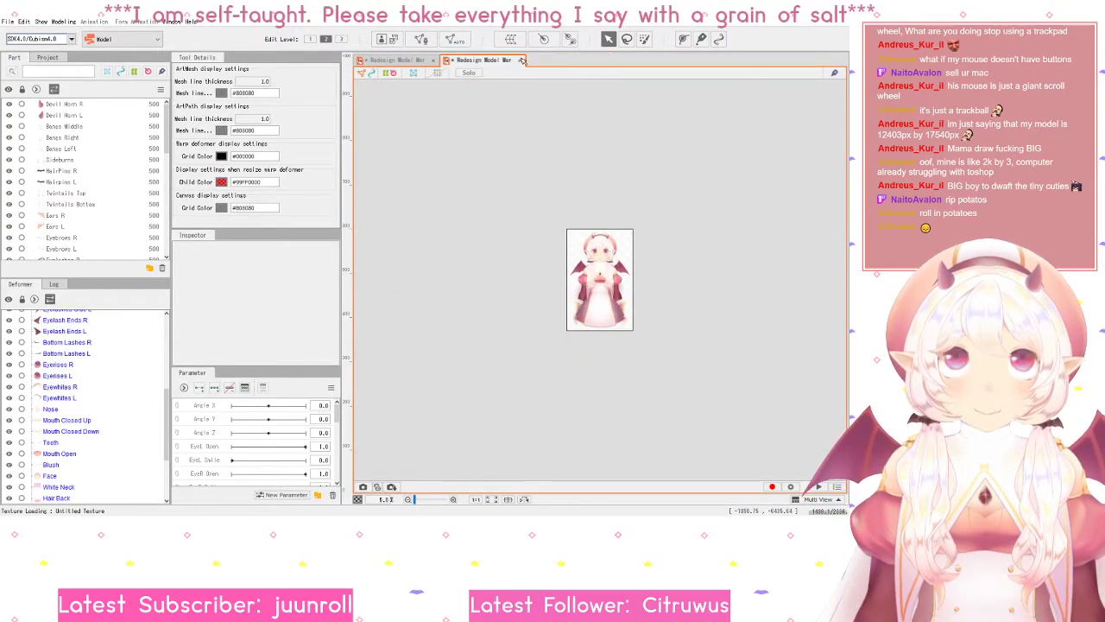
left_click(519, 60)
- Show the canvas at 100% zoom, and fit the whole character in the view
scroll(622, 242, "up", 3)
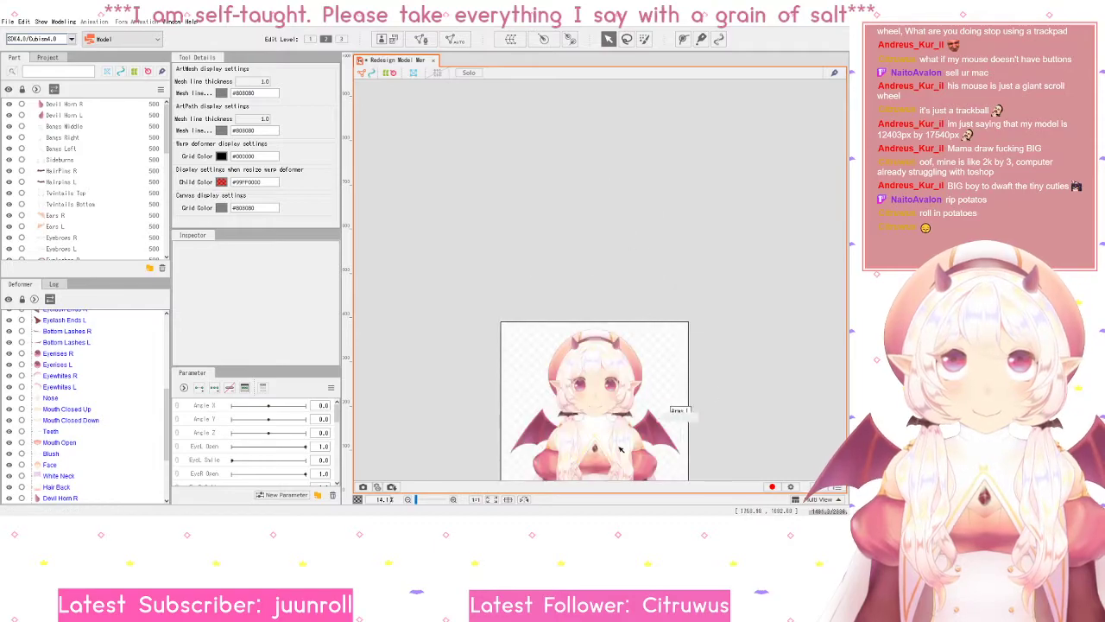
left_click(476, 499)
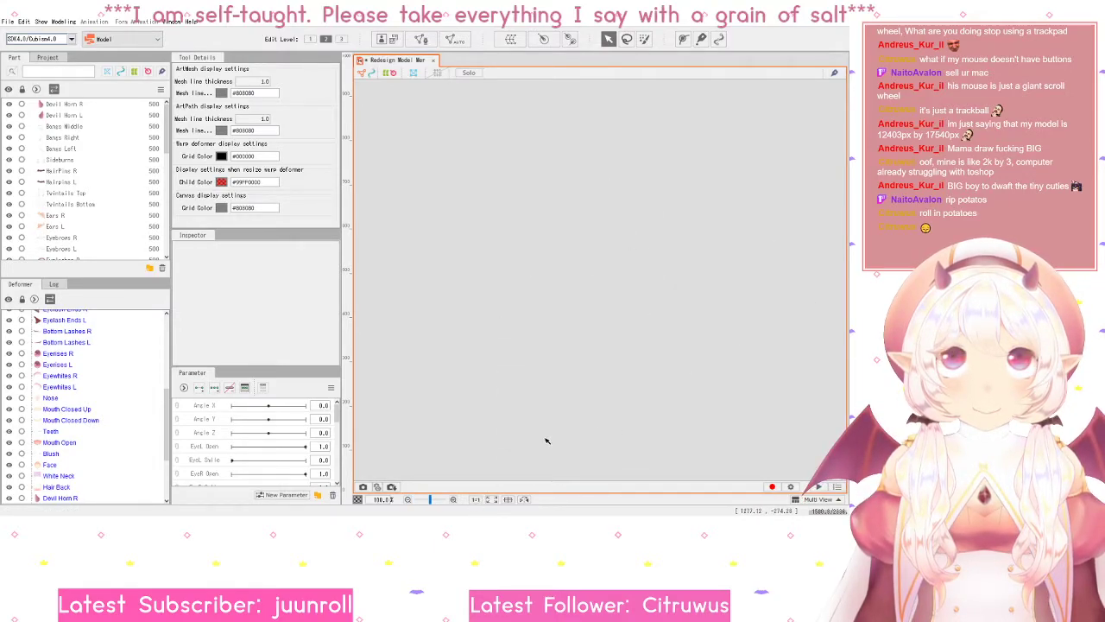
left_click(507, 499)
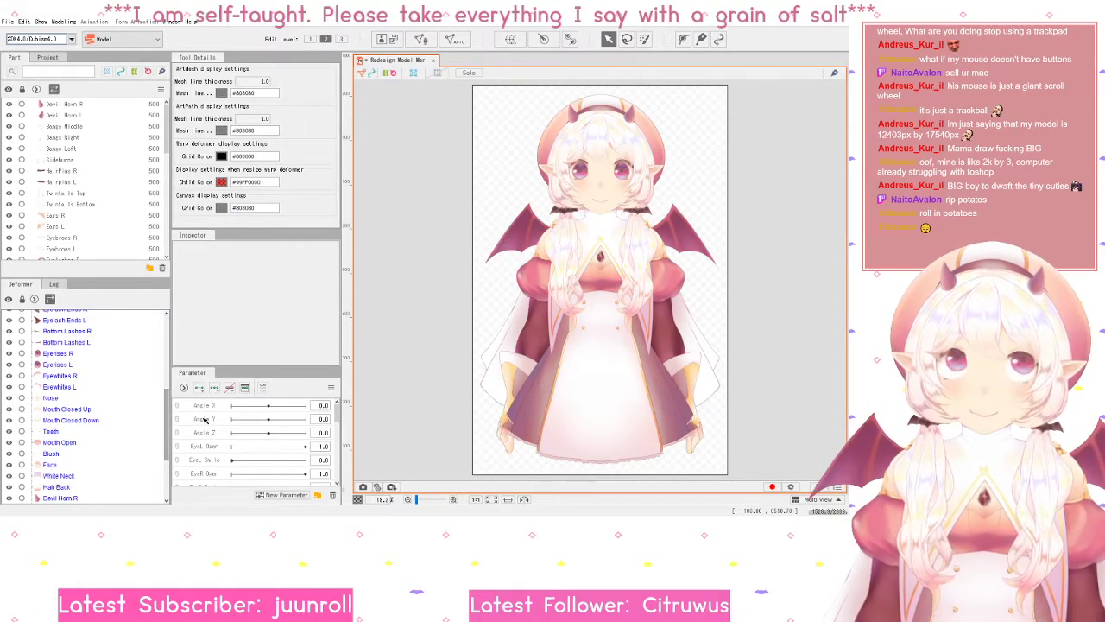
- Look through the angle, eye, eyeball and brow parameters of the model, highlighting Angle Y, and return to the start of the list
scroll(205, 414, "down", 5)
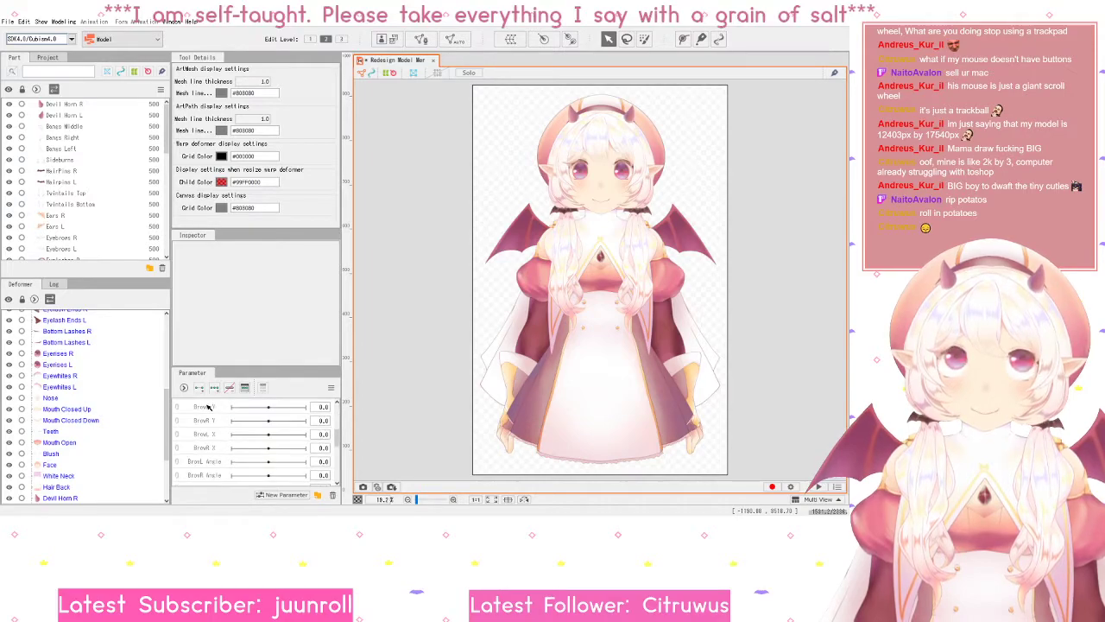
scroll(223, 442, "up", 2)
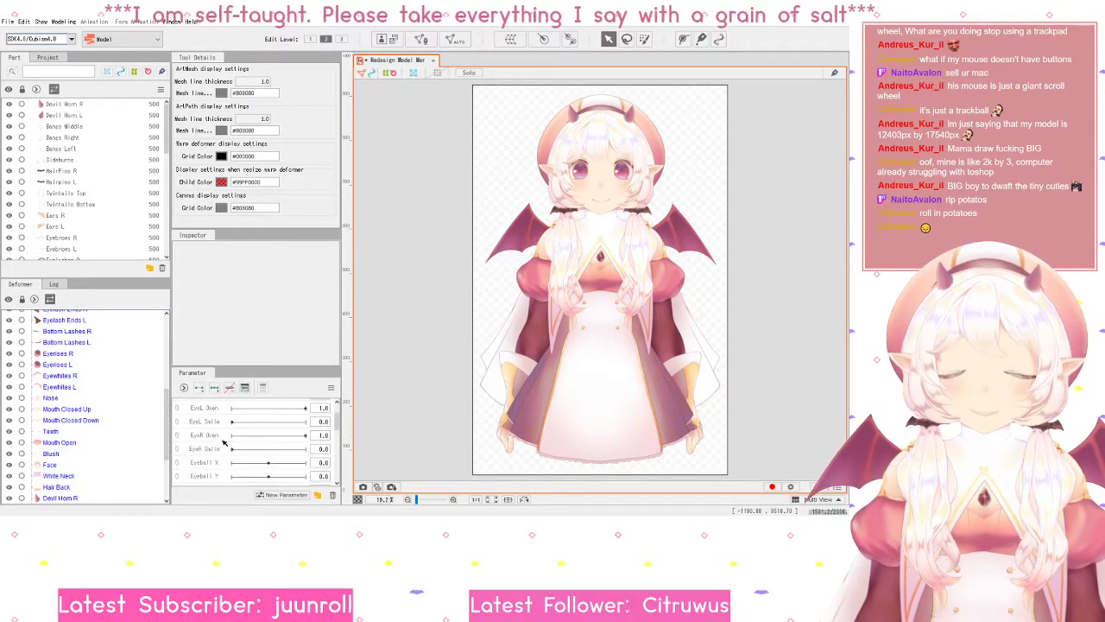
scroll(223, 442, "up", 2)
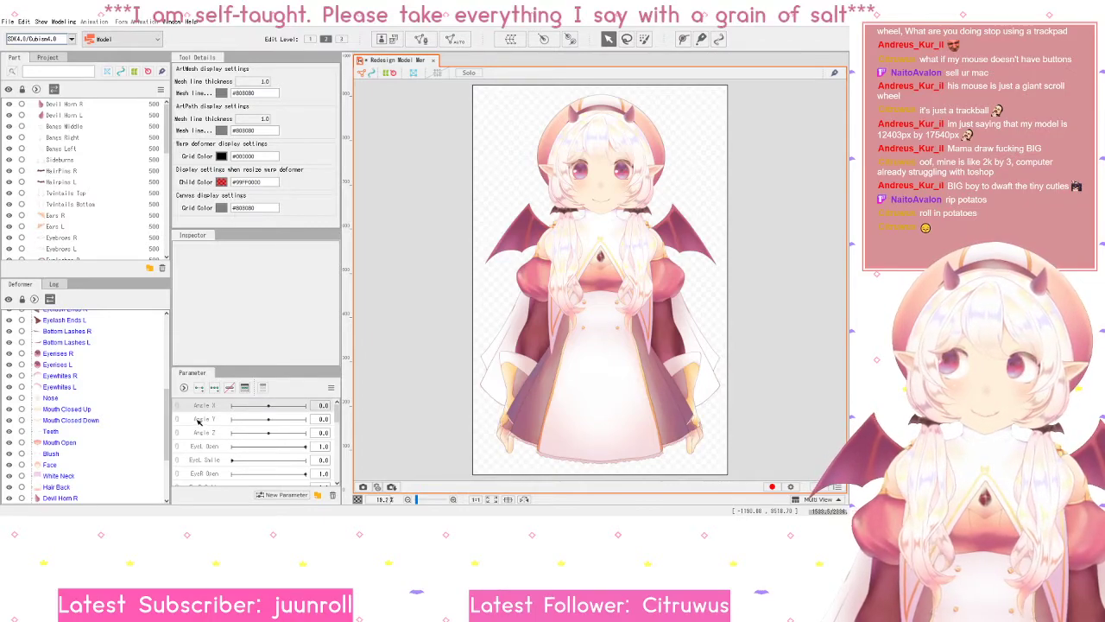
left_click(200, 422)
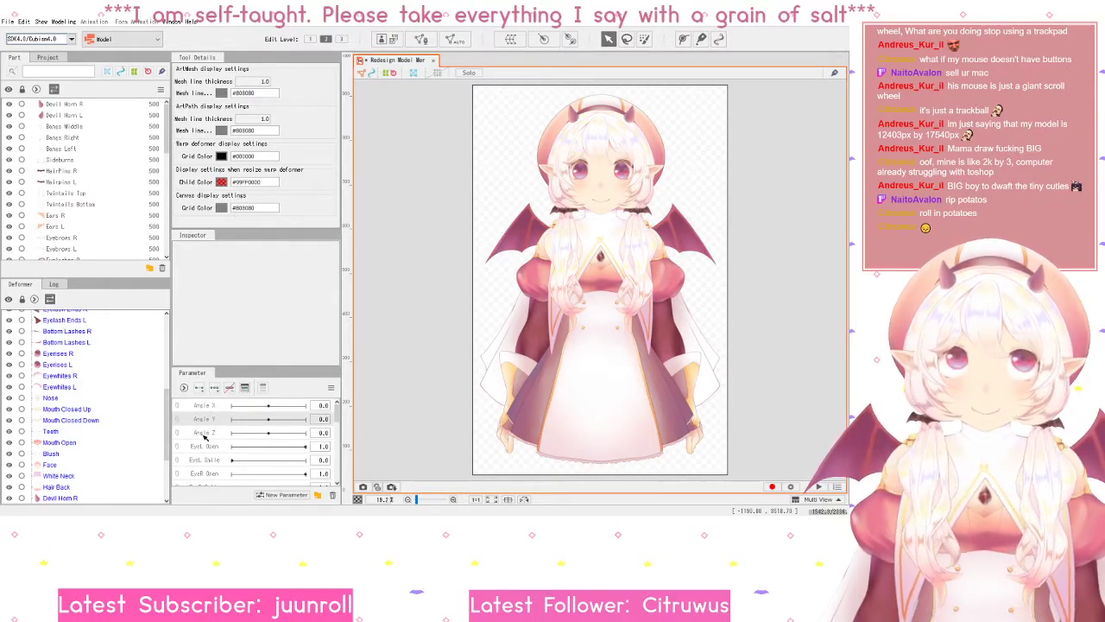
scroll(204, 458, "down", 3)
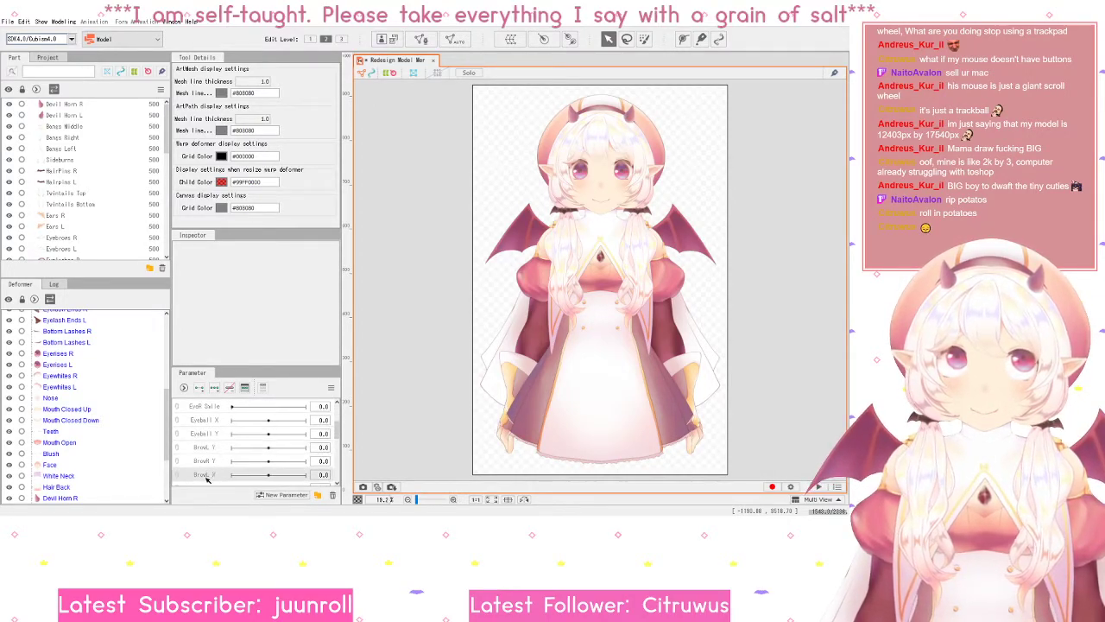
scroll(208, 477, "up", 3)
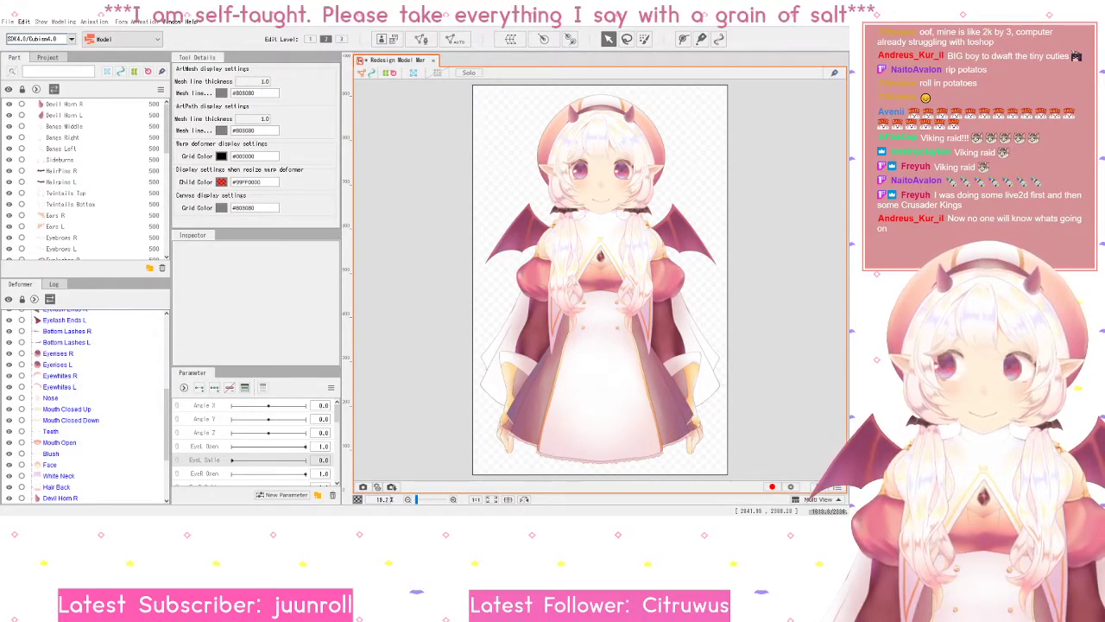
scroll(643, 159, "up", 2)
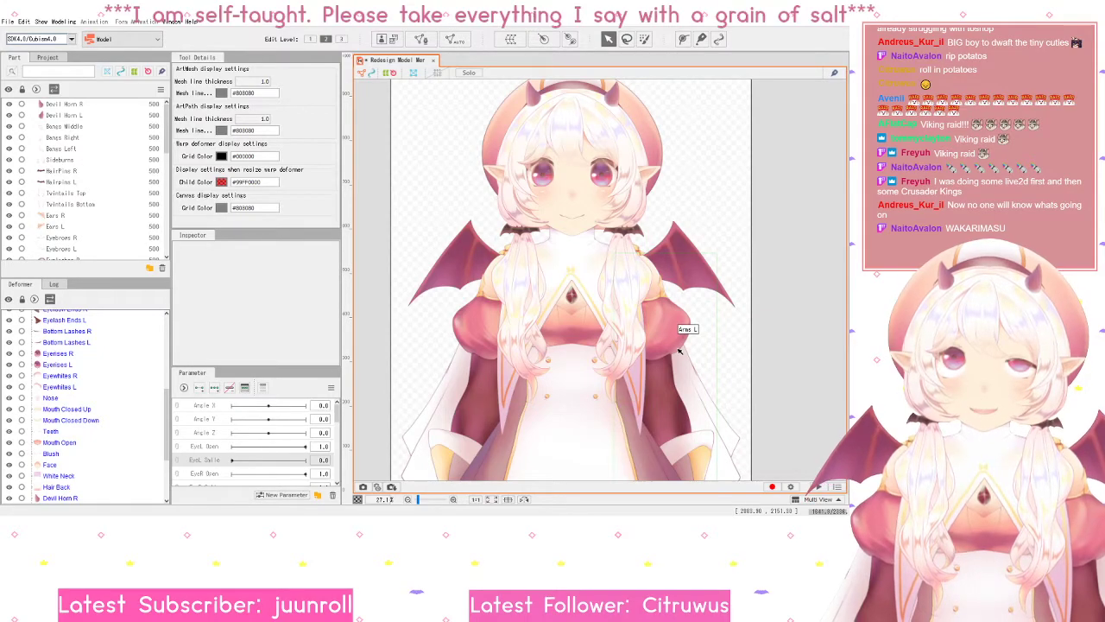
scroll(619, 371, "down", 5)
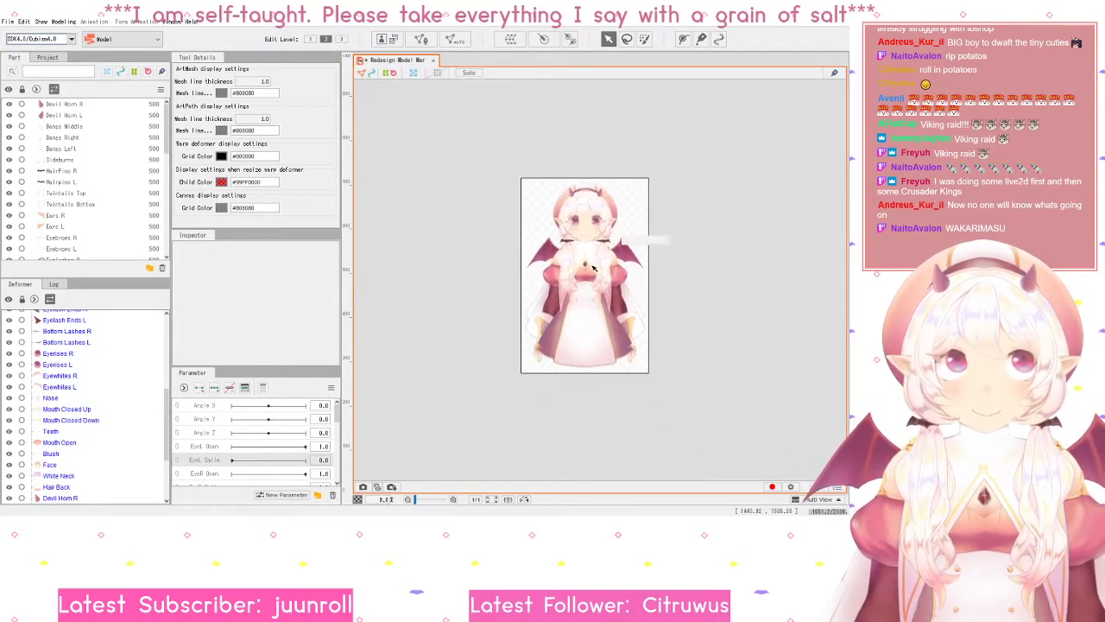
scroll(592, 269, "up", 3)
scroll(592, 269, "down", 3)
scroll(608, 263, "up", 1)
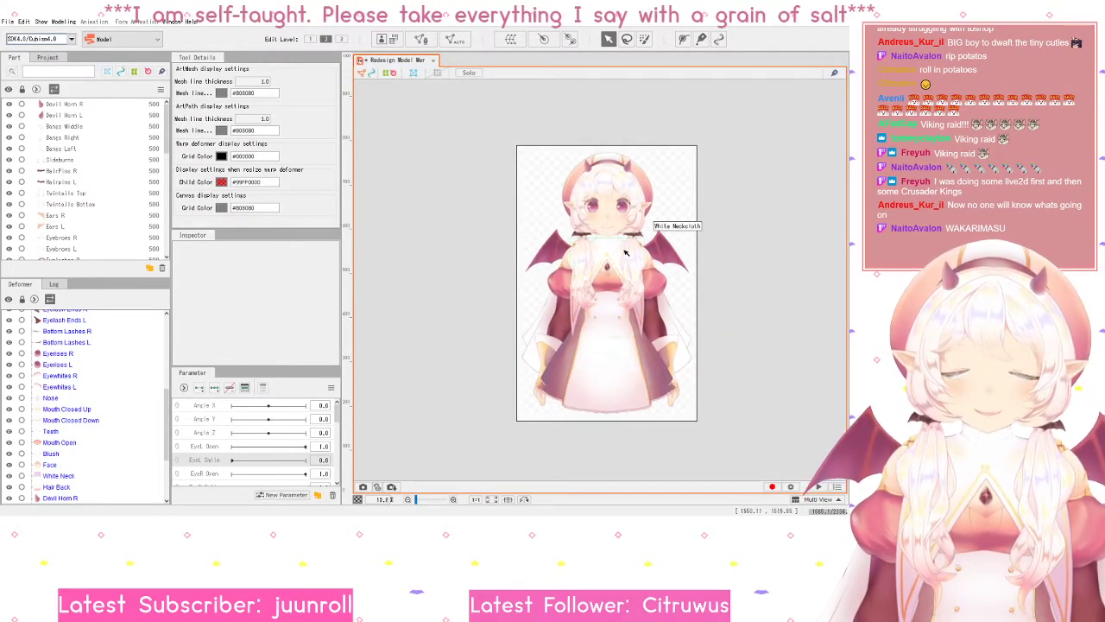
scroll(626, 251, "up", 1)
mouse_move(614, 310)
left_mouse_down()
mouse_move(632, 302)
mouse_move(625, 311)
left_mouse_up()
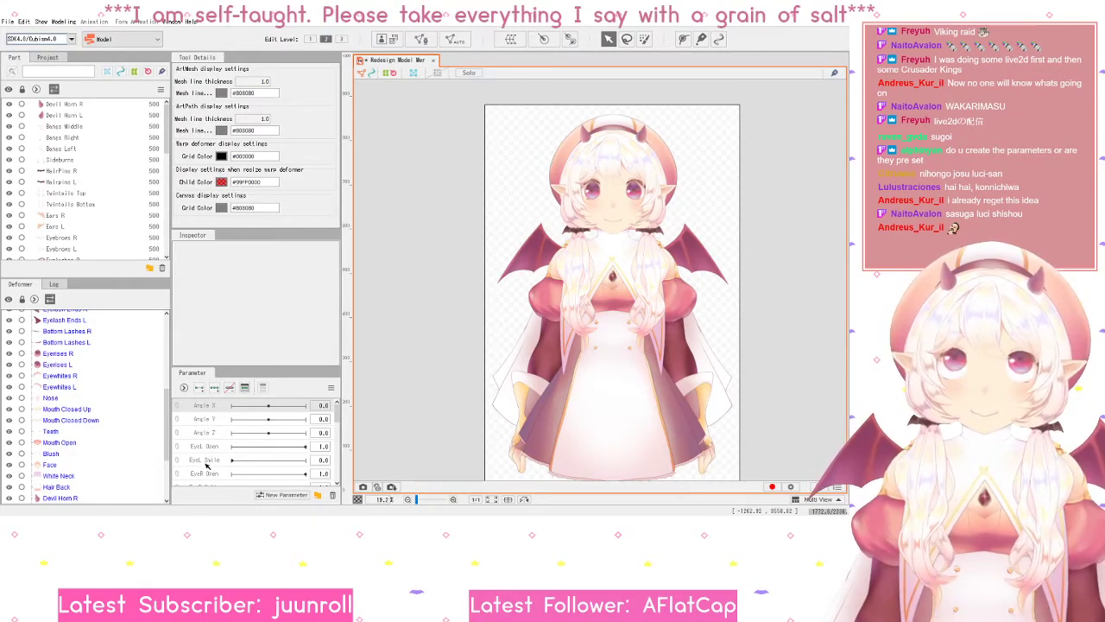
- Review the parameter list from Angle X through the eye, brow, mouth, Cheek and body entries to Breathing and the Hair Move parameters
scroll(196, 462, "up", 5)
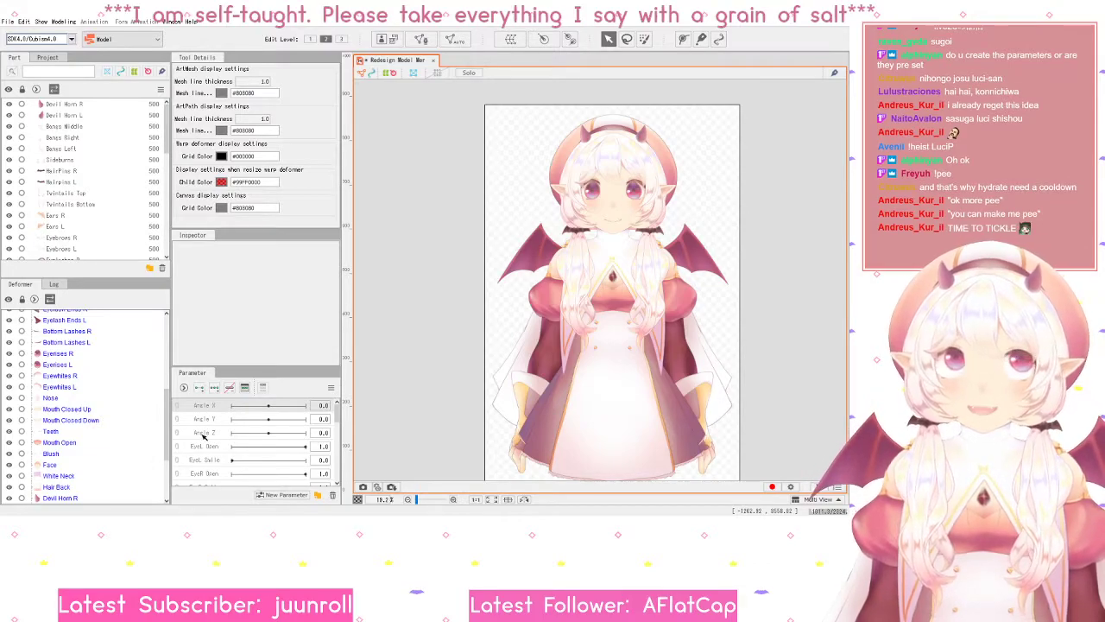
scroll(203, 436, "down", 1)
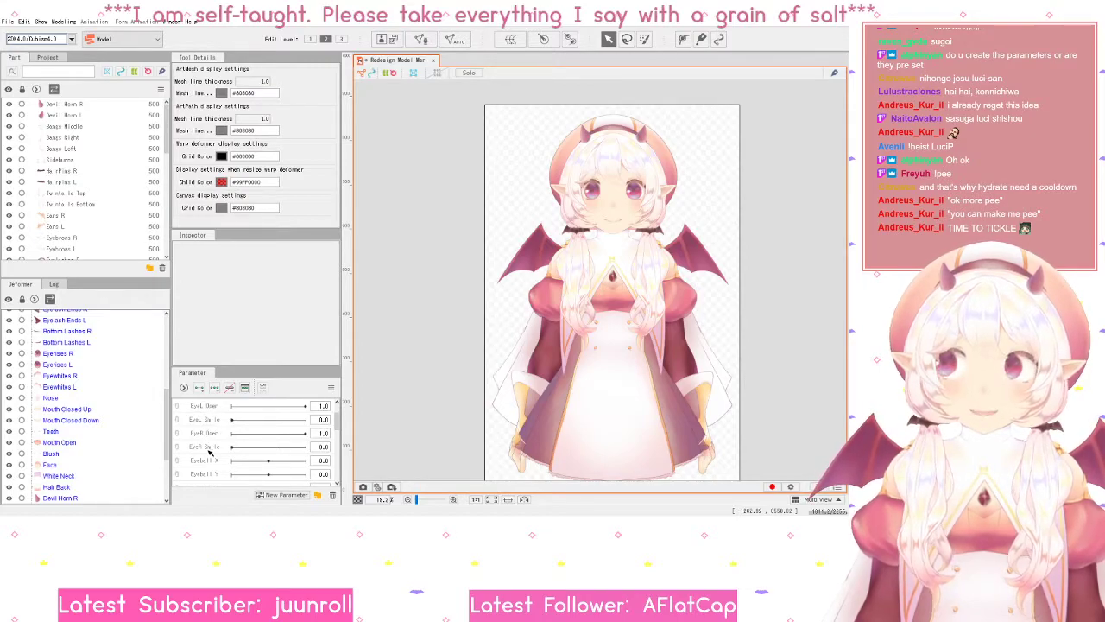
scroll(207, 434, "down", 3)
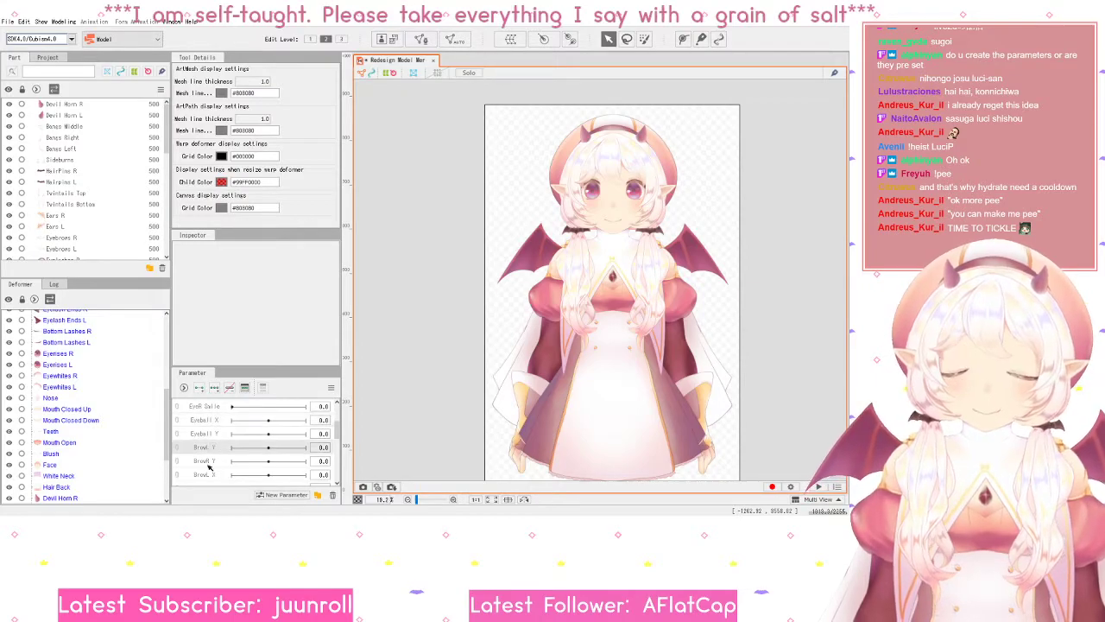
scroll(216, 464, "down", 1)
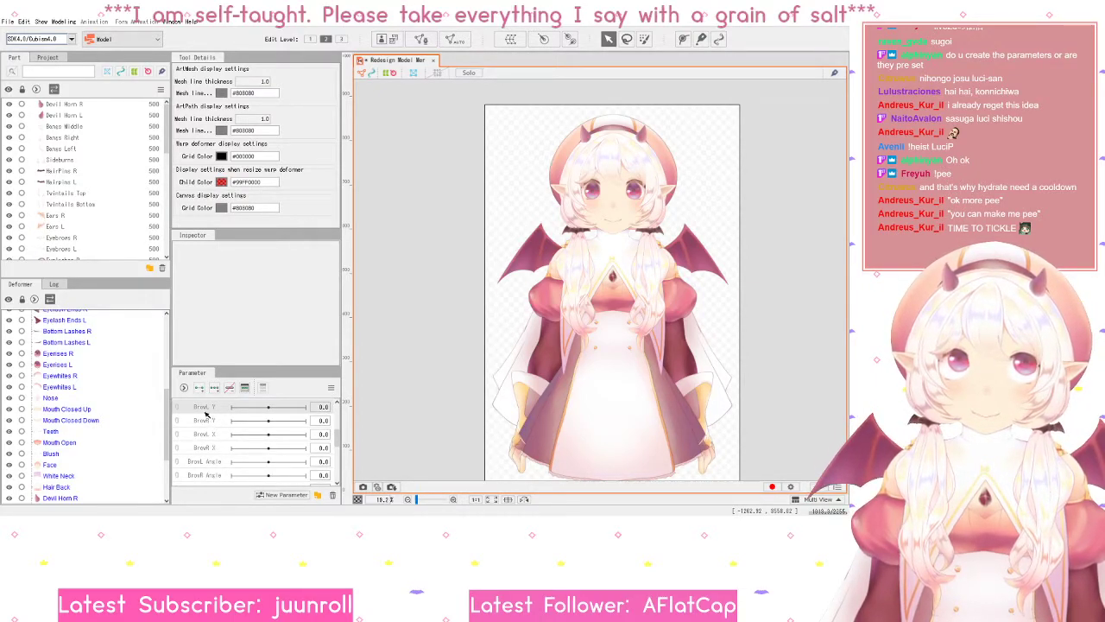
scroll(209, 453, "down", 1)
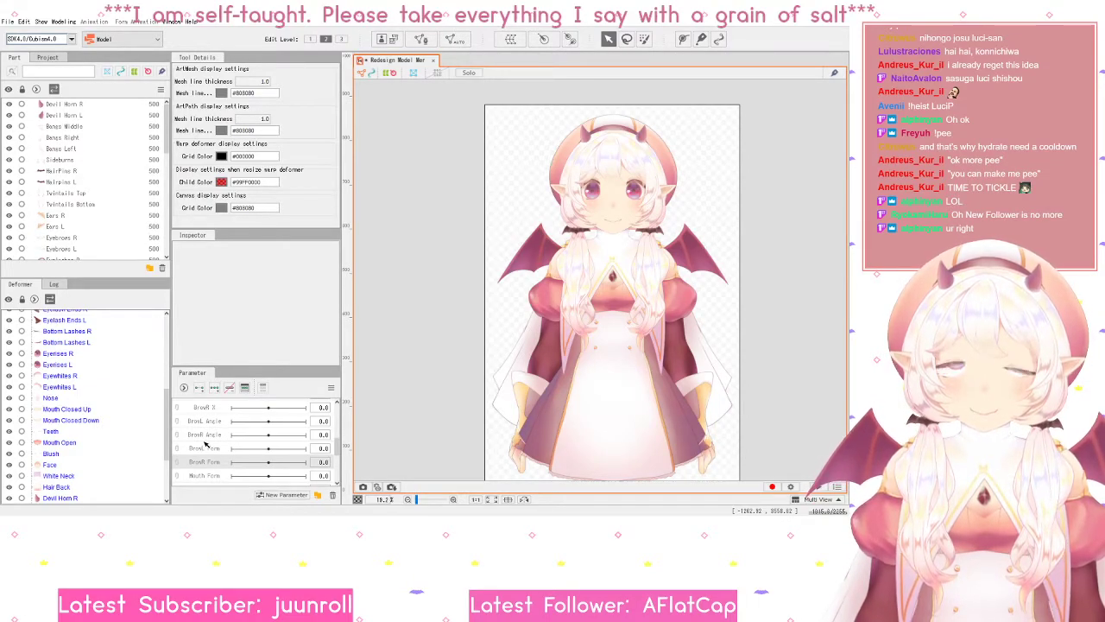
scroll(205, 445, "down", 1)
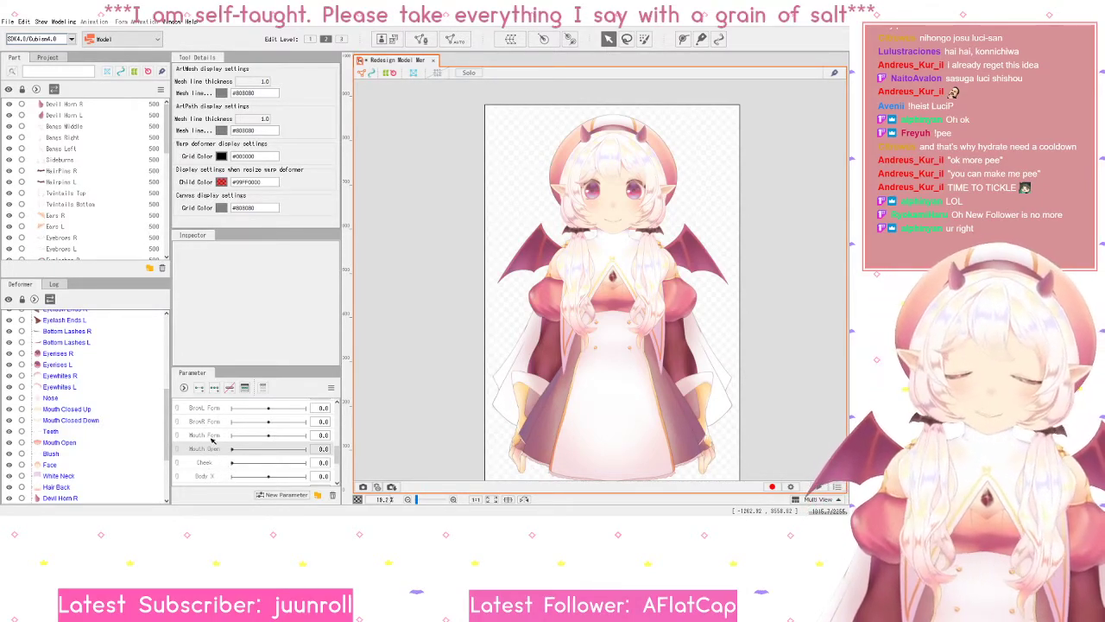
left_click(214, 464)
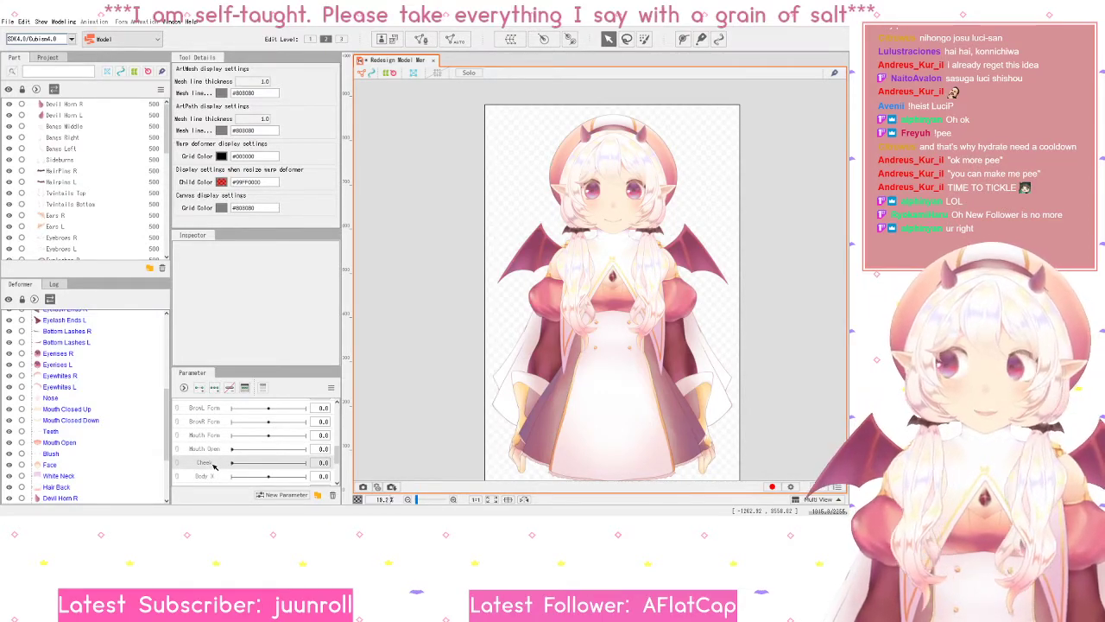
scroll(214, 466, "down", 1)
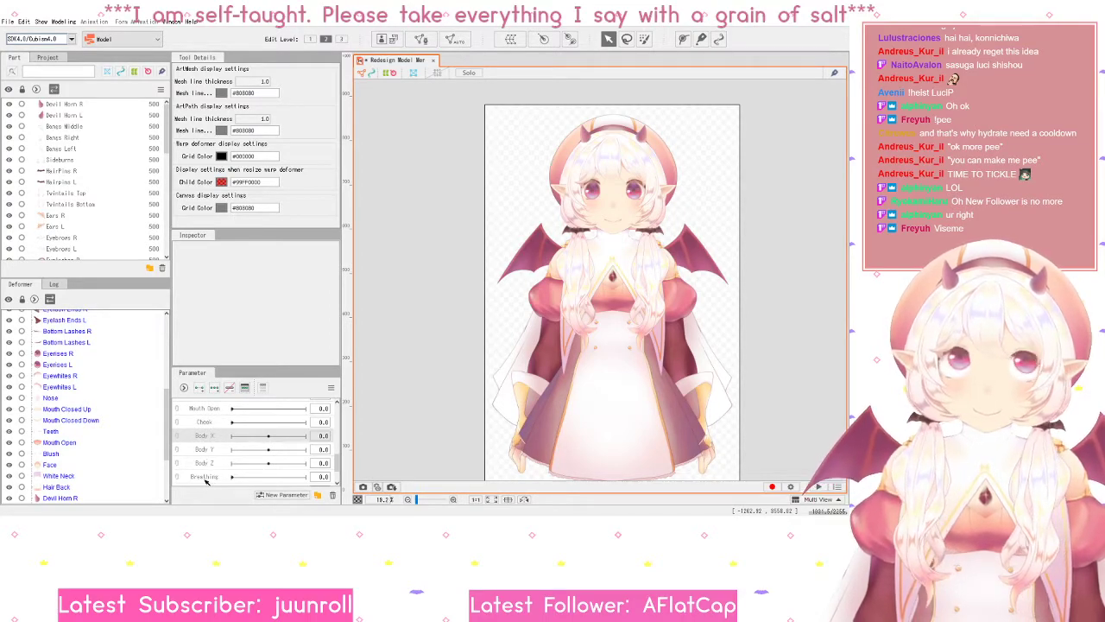
left_click(204, 478)
scroll(204, 480, "down", 2)
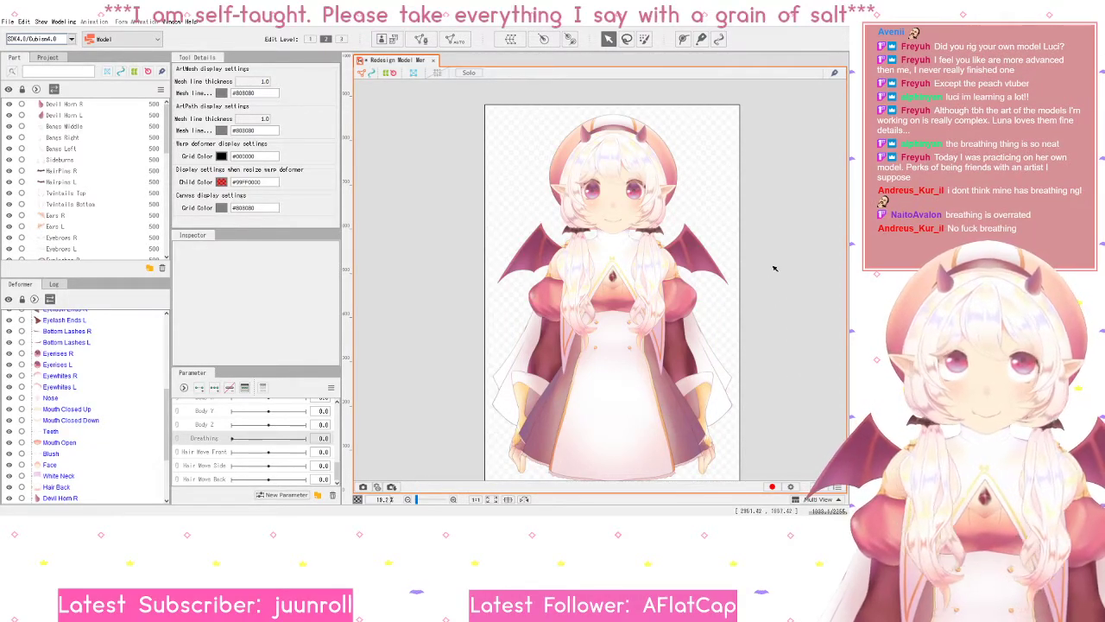
scroll(774, 268, "up", 5)
scroll(772, 325, "down", 5)
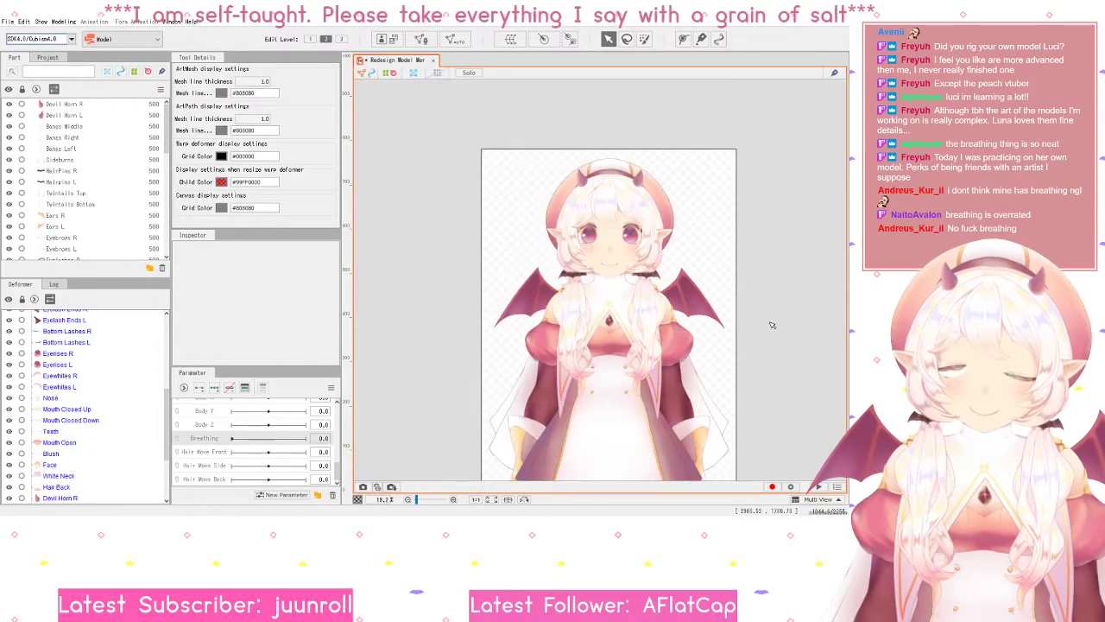
left_click_drag(772, 325, 762, 334)
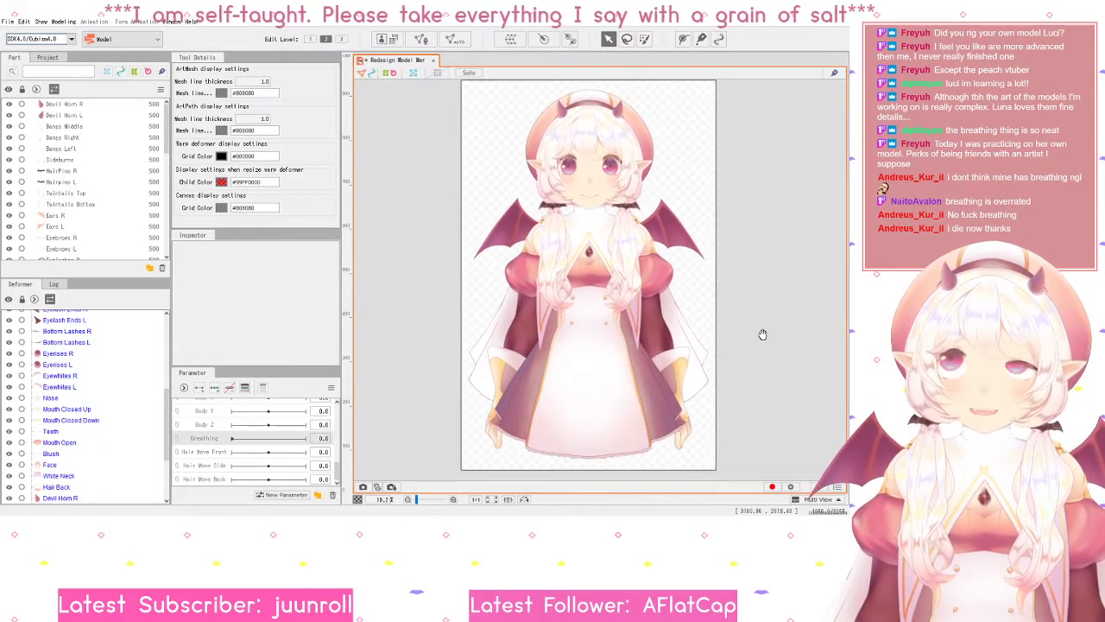
scroll(787, 379, "up", 6)
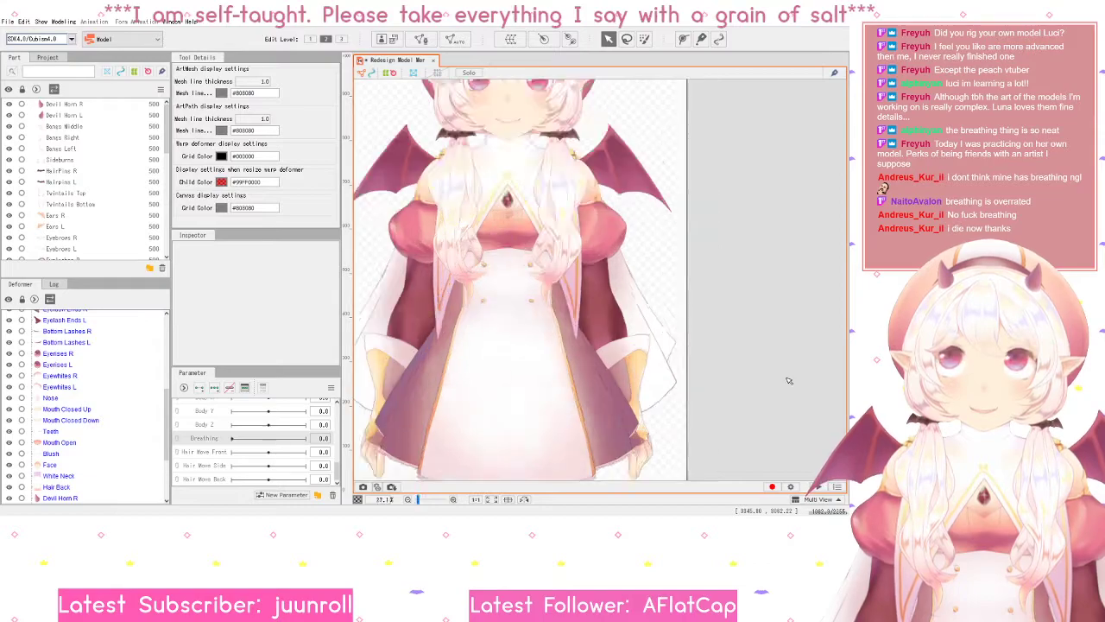
scroll(763, 362, "down", 4)
left_click_drag(760, 368, 770, 376)
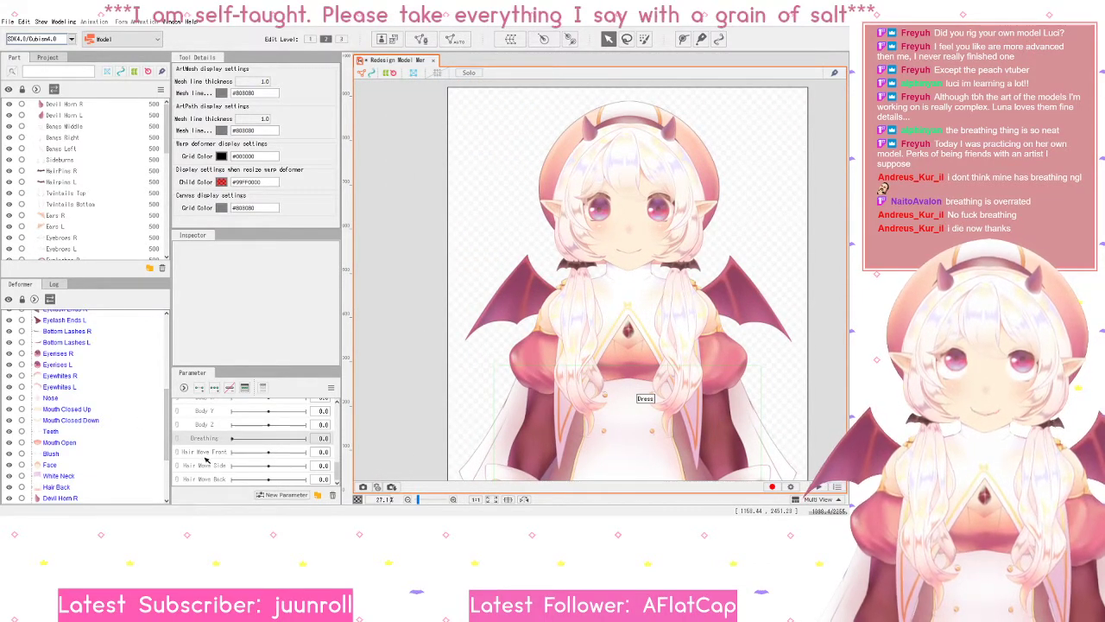
- Highlight the Hair Move Front and Hair Move Back parameters in turn, and skim the whole parameter list again
left_click(208, 455)
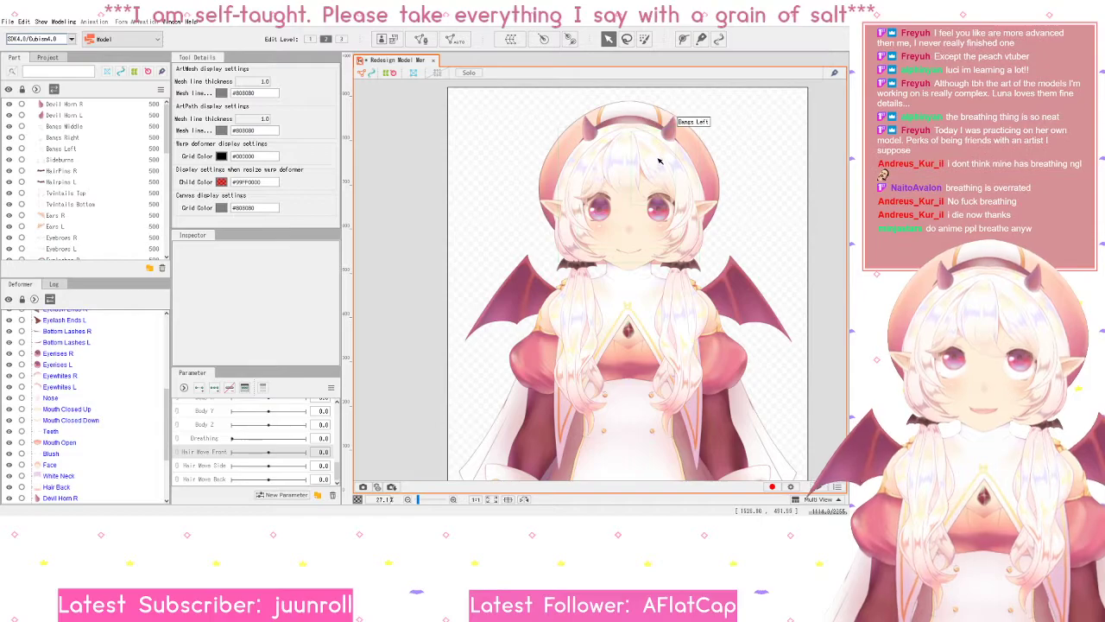
left_click(207, 479)
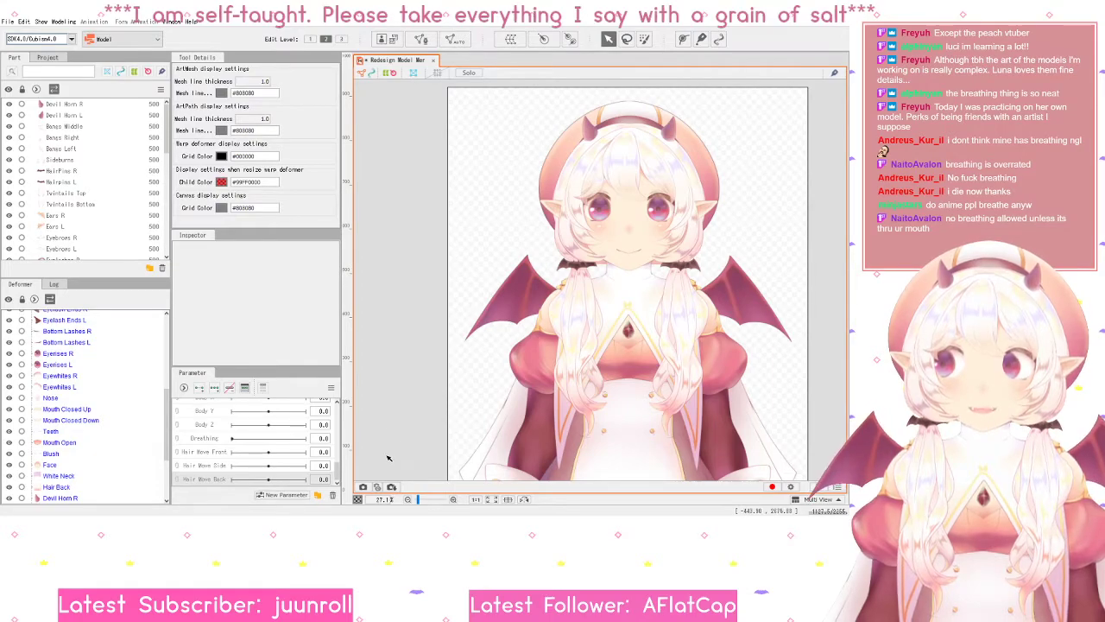
left_click_drag(683, 363, 619, 371)
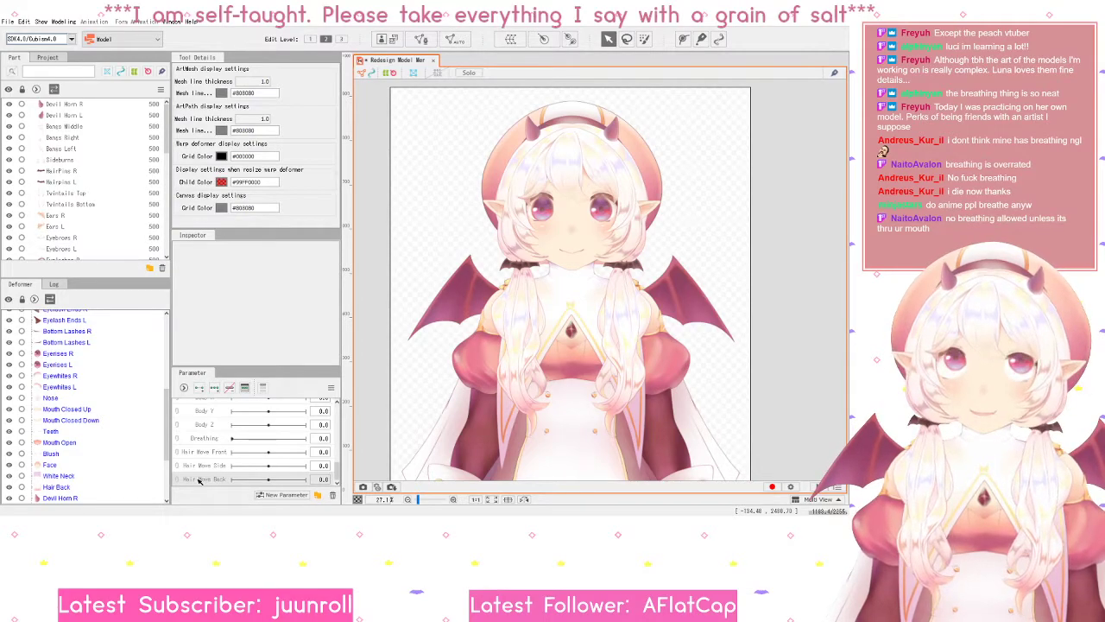
scroll(199, 482, "up", 5)
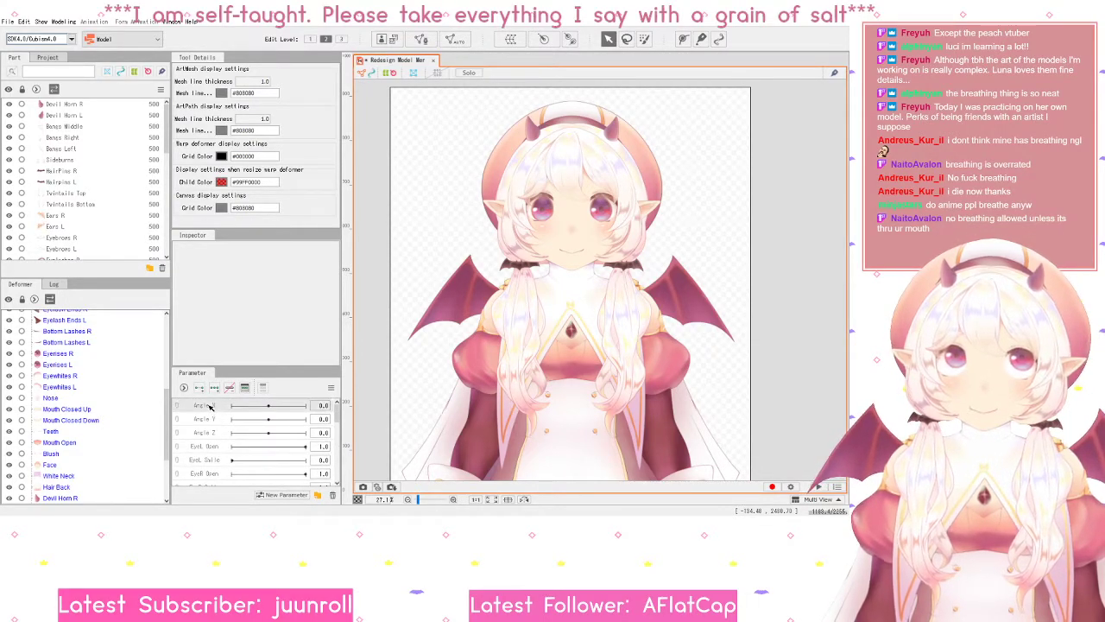
scroll(206, 460, "down", 5)
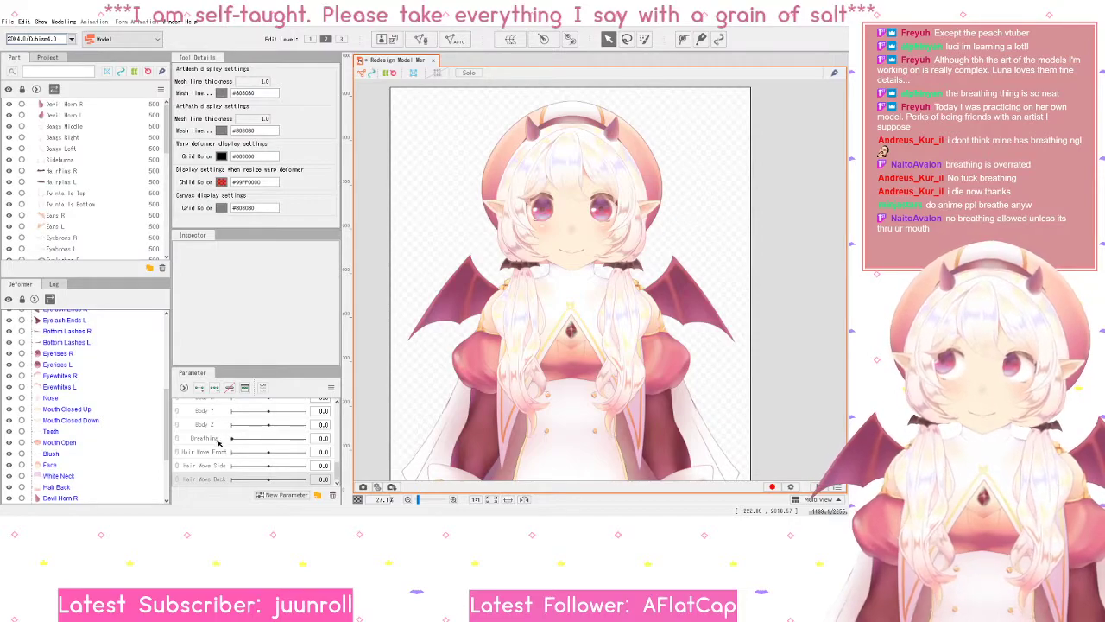
scroll(219, 441, "up", 5)
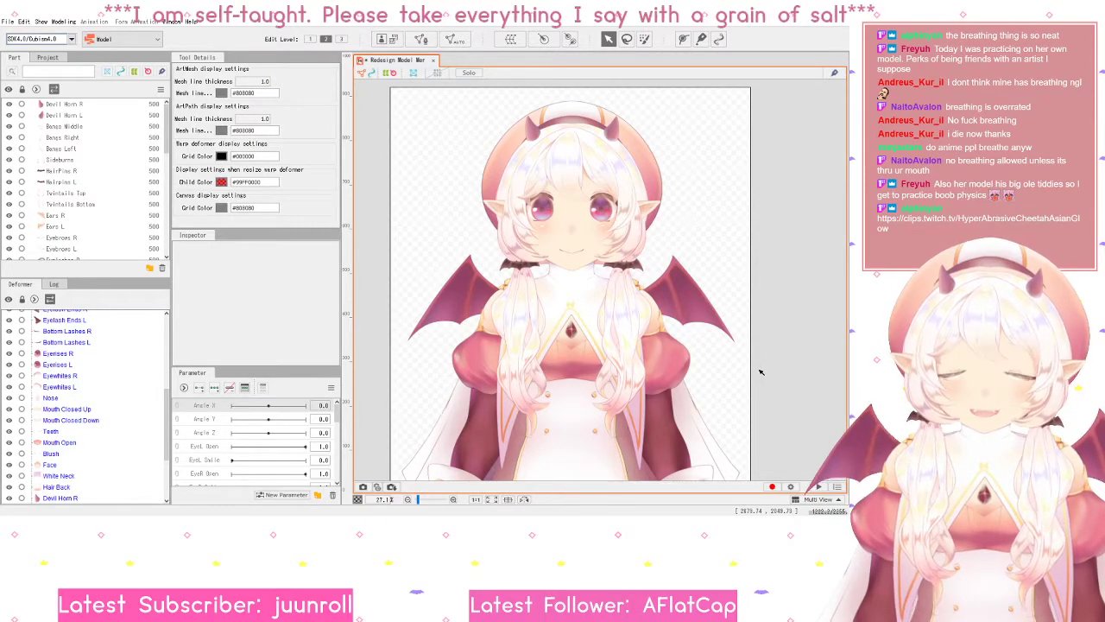
scroll(256, 447, "down", 5)
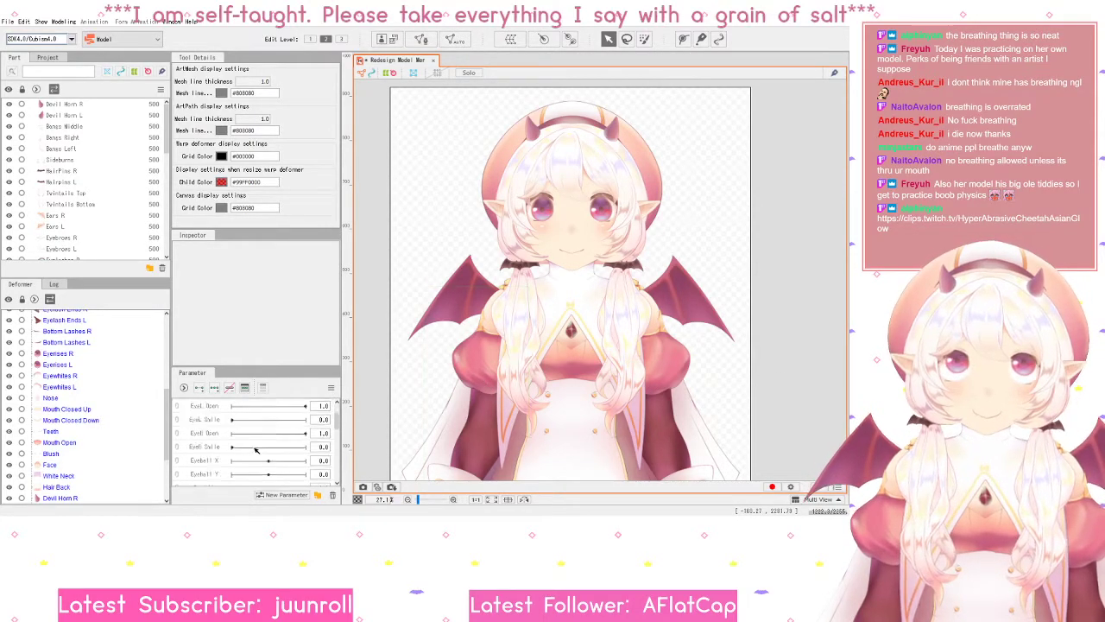
- Select the Devil Horn R part, and open the already rigged Redesign Model Merge file alongside the current model
scroll(250, 442, "up", 5)
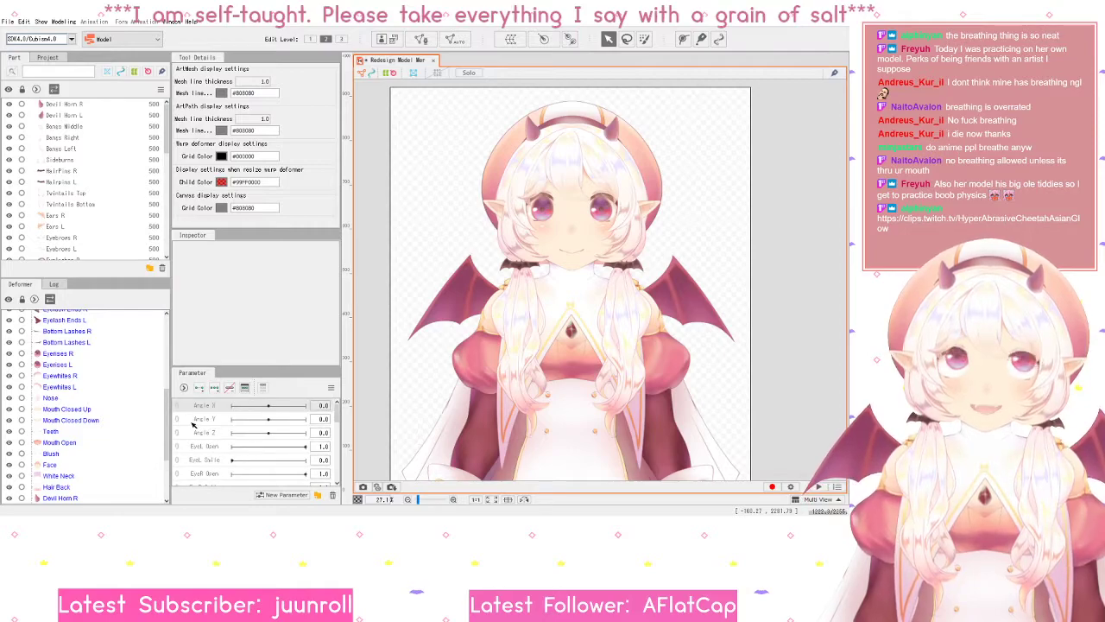
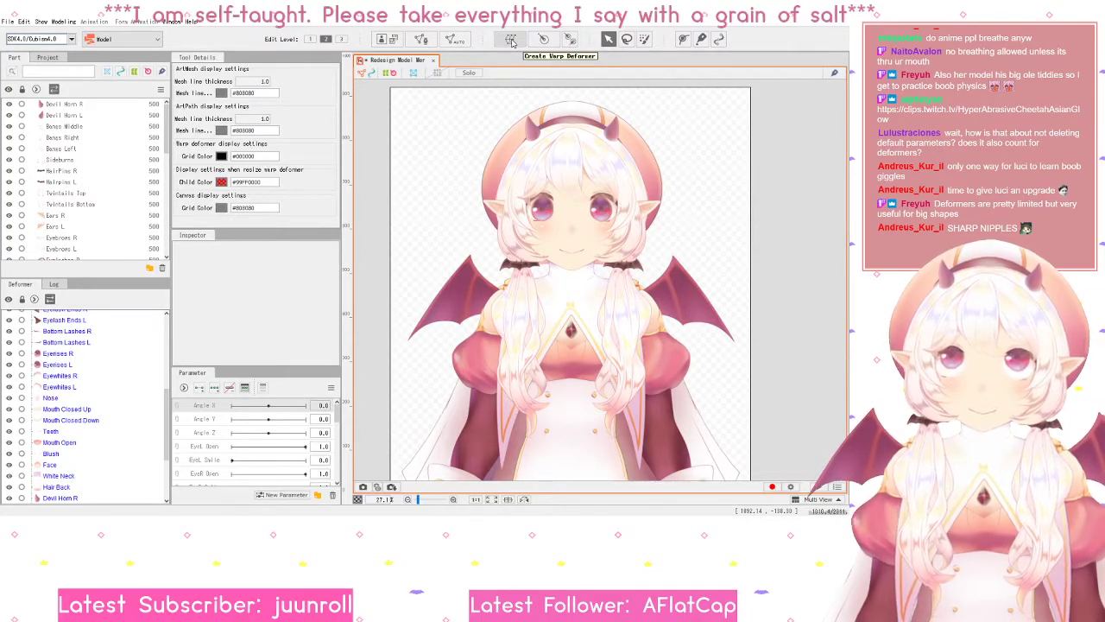
left_click(71, 104)
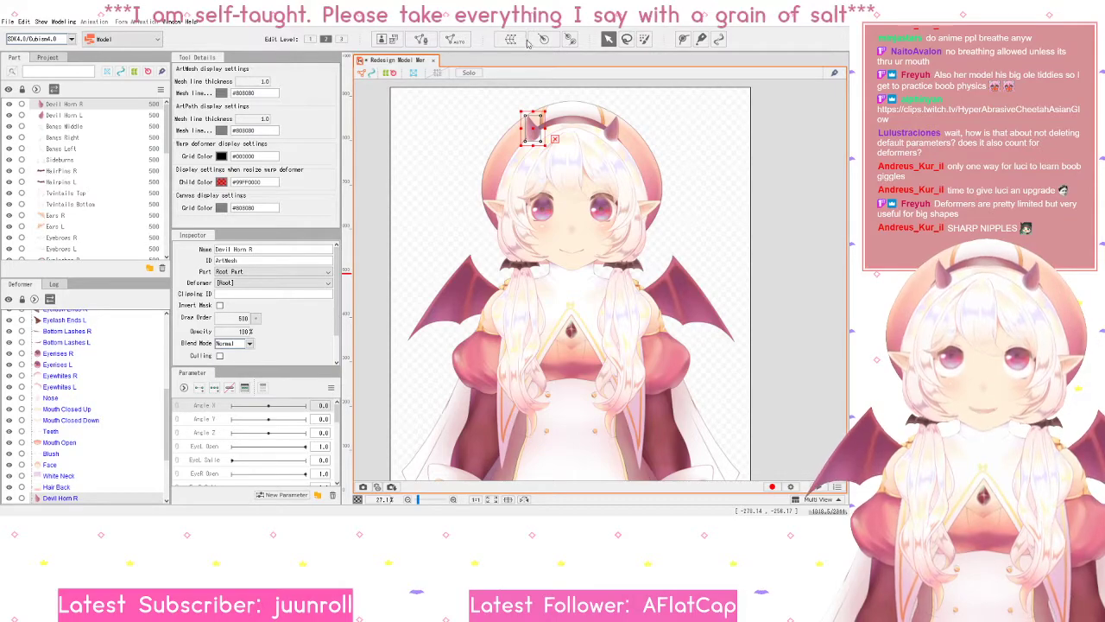
left_click(10, 21)
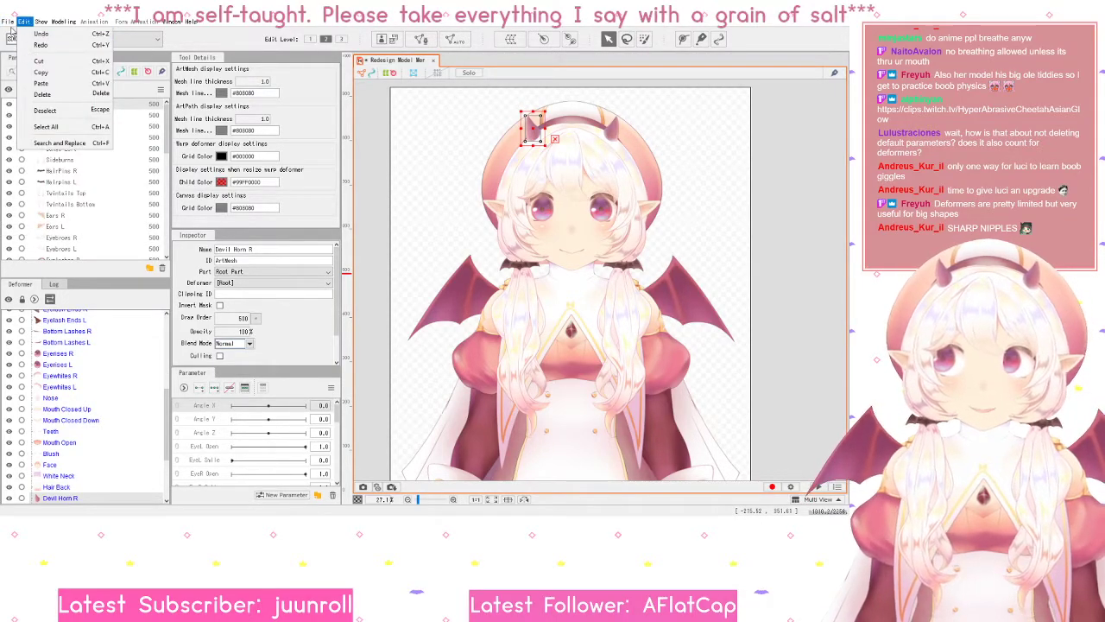
left_click(150, 182)
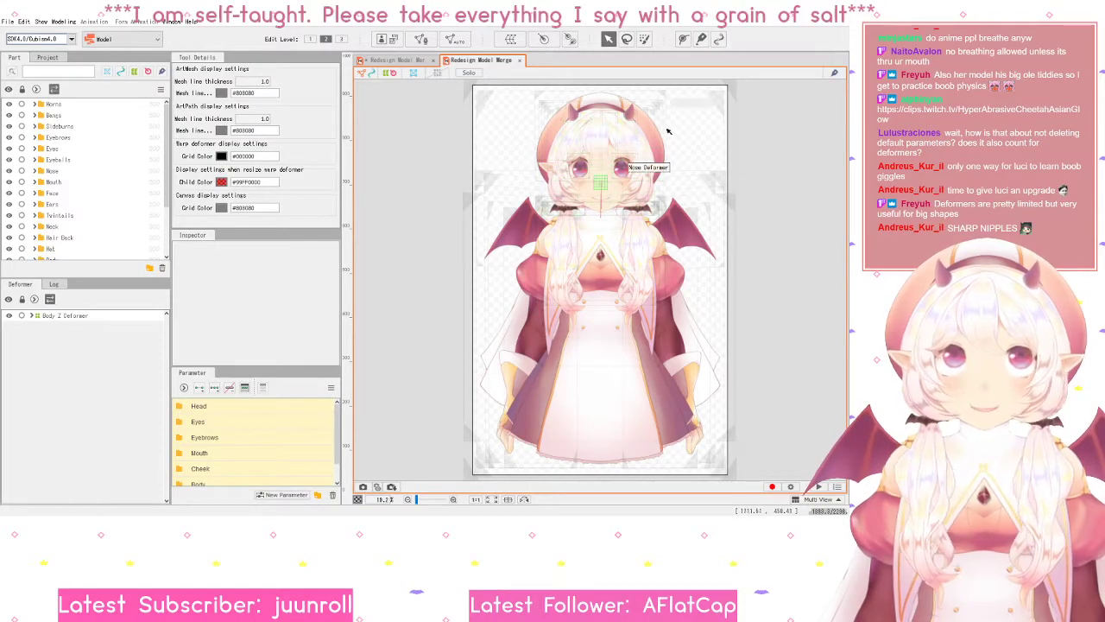
- Select the Horns Deformer inside the Horns part, try scaling it down from its upper-left corner, and undo the change
left_click(35, 104)
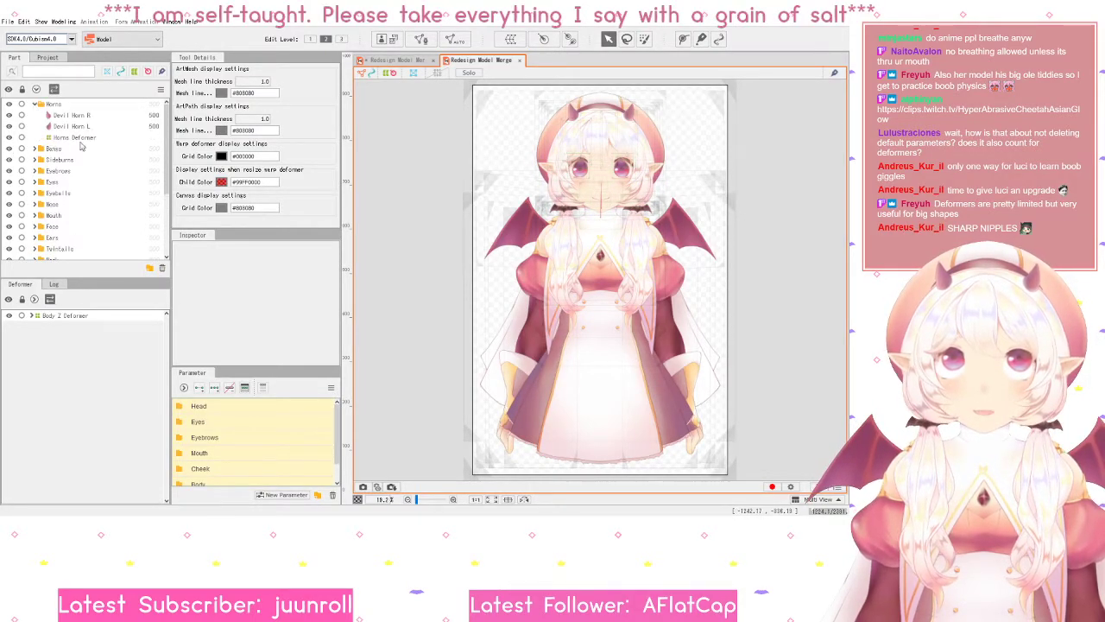
left_click(74, 137)
scroll(627, 104, "up", 10)
scroll(627, 104, "down", 3)
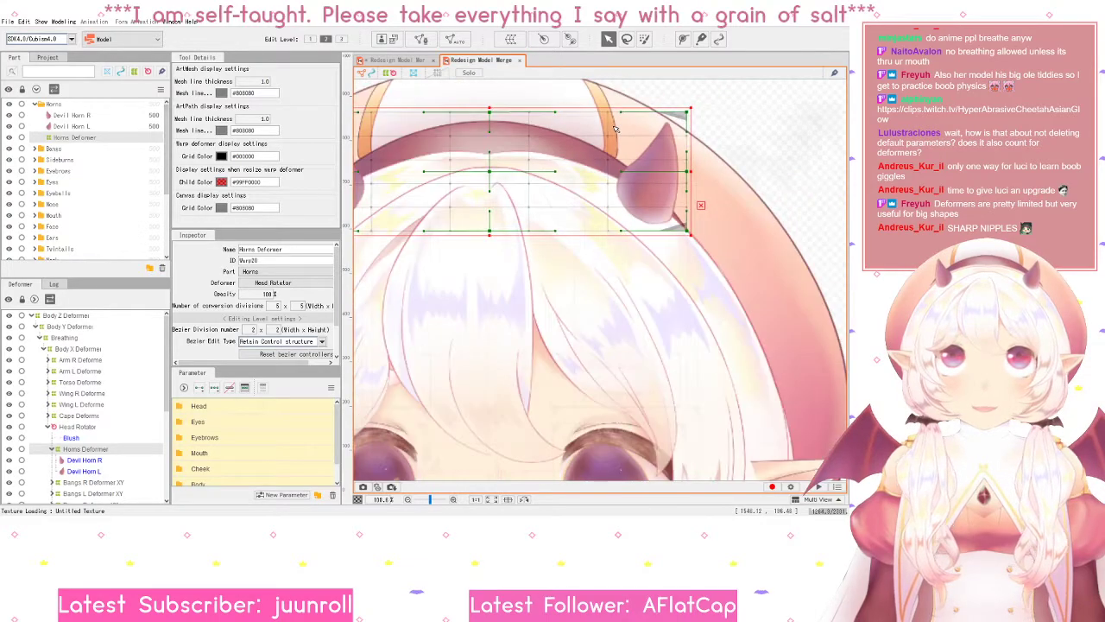
scroll(624, 217, "down", 2)
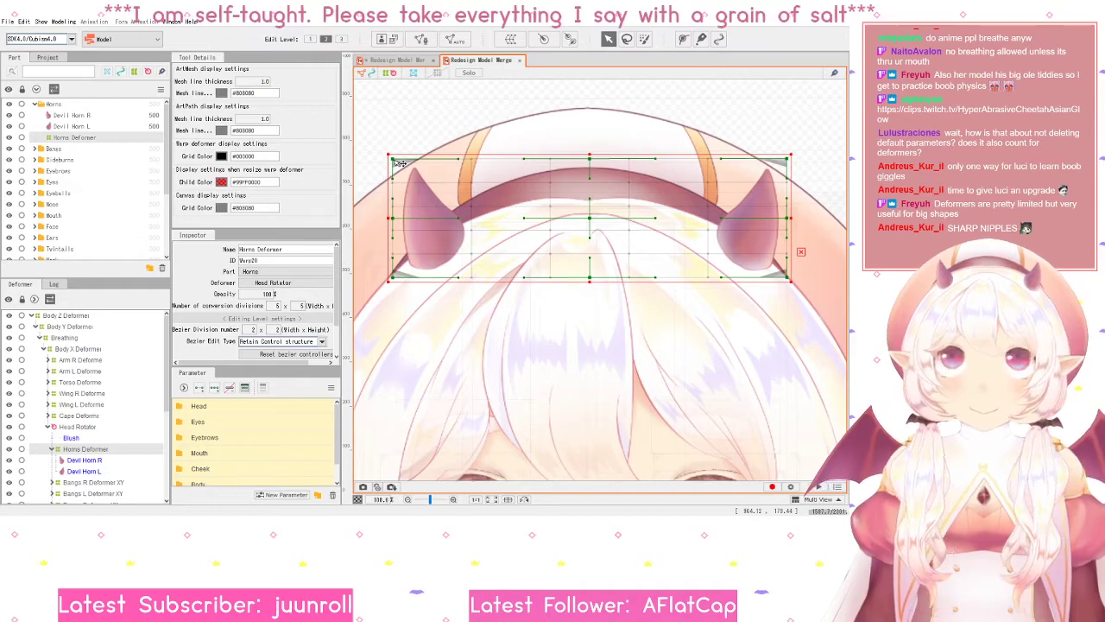
left_click_drag(395, 161, 425, 185)
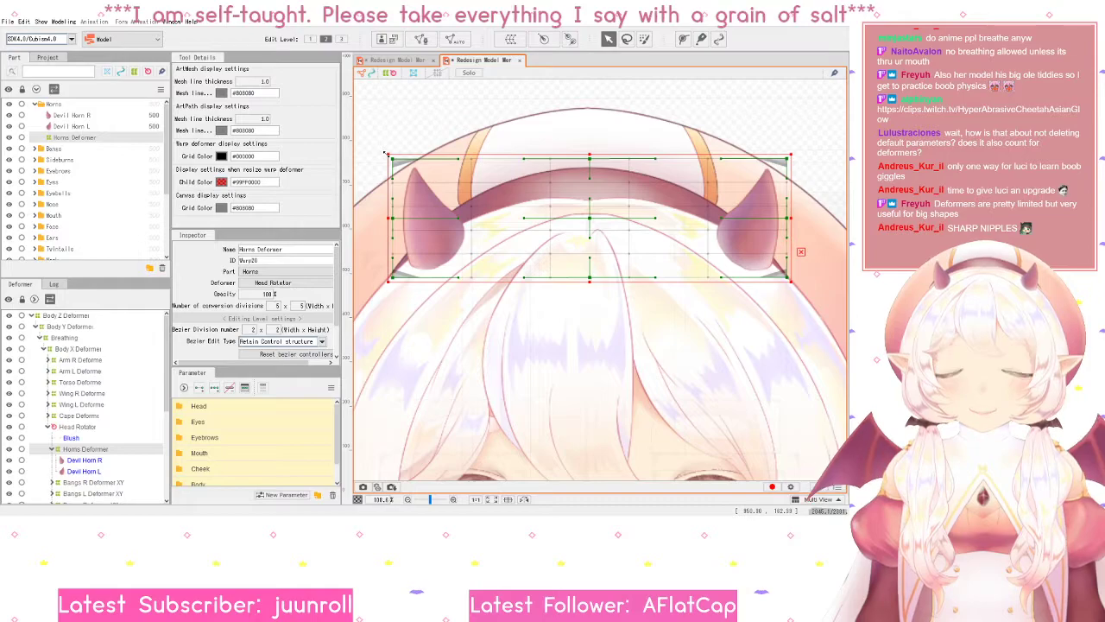
left_click_drag(385, 153, 499, 193)
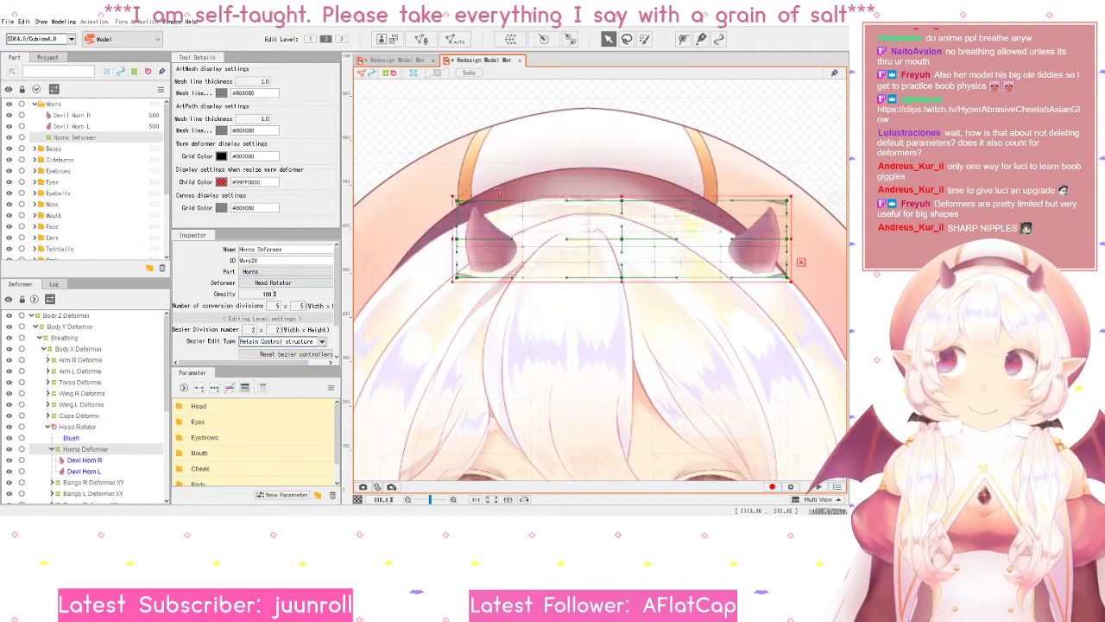
key("ctrl+z")
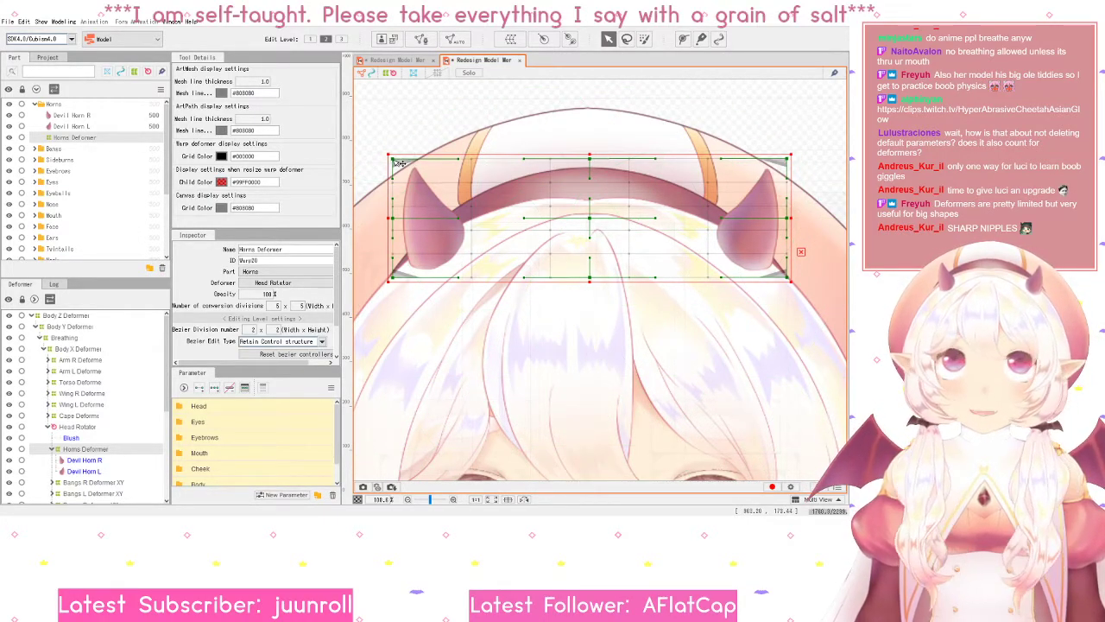
- Distort the Horns Deformer by moving its upper-left control point and the Bezier handles of its middle row, undoing the distortions
left_click_drag(400, 162, 469, 229)
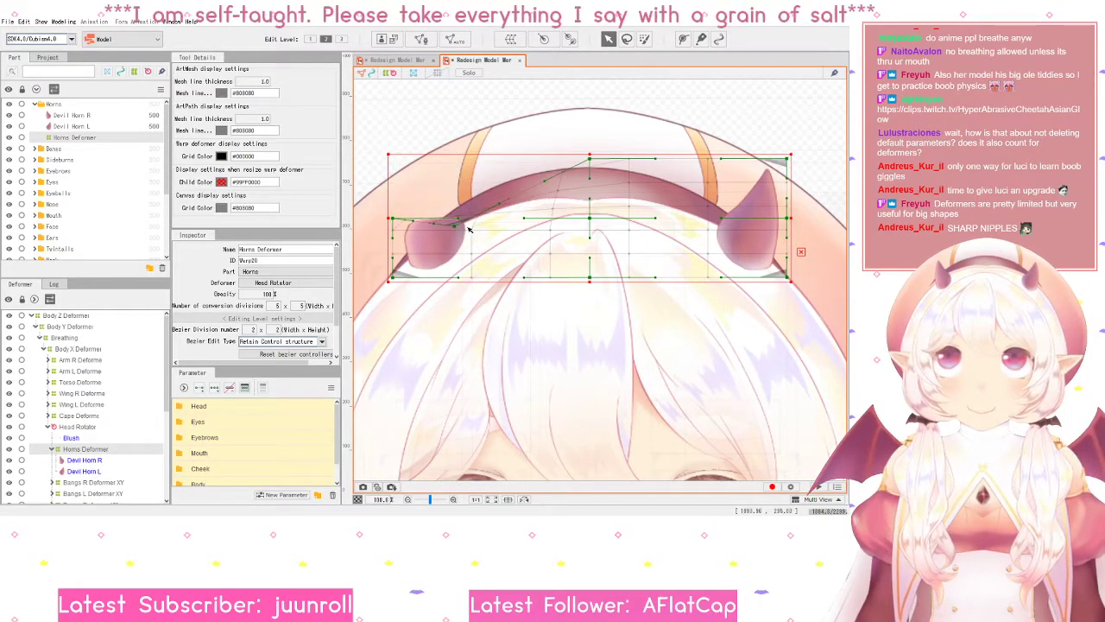
key("ctrl+z")
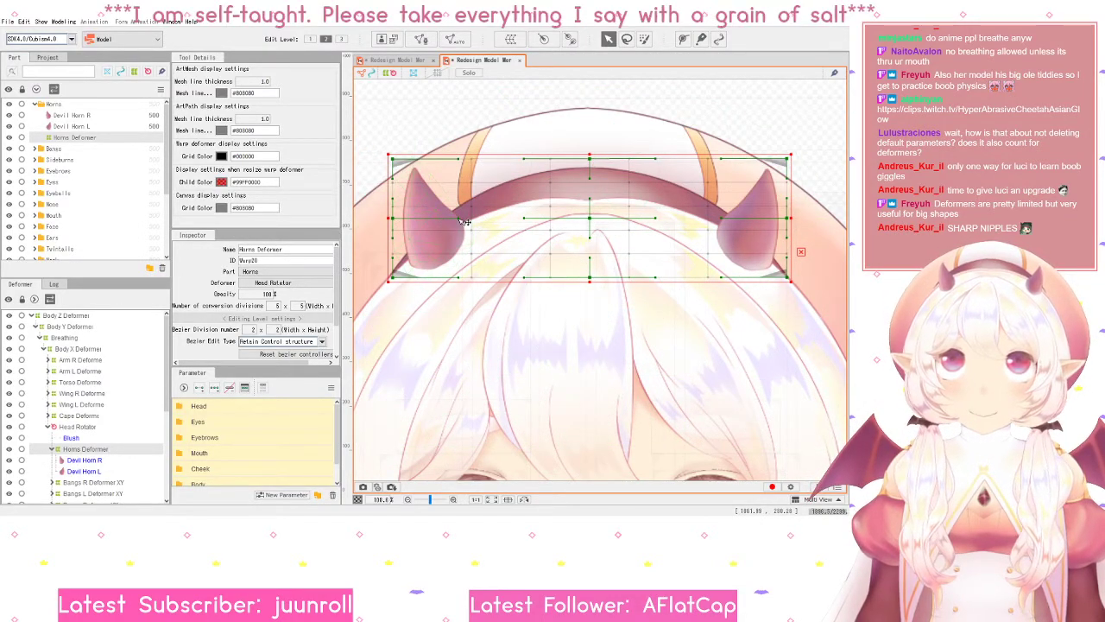
left_click_drag(464, 222, 570, 203)
key("ctrl+z")
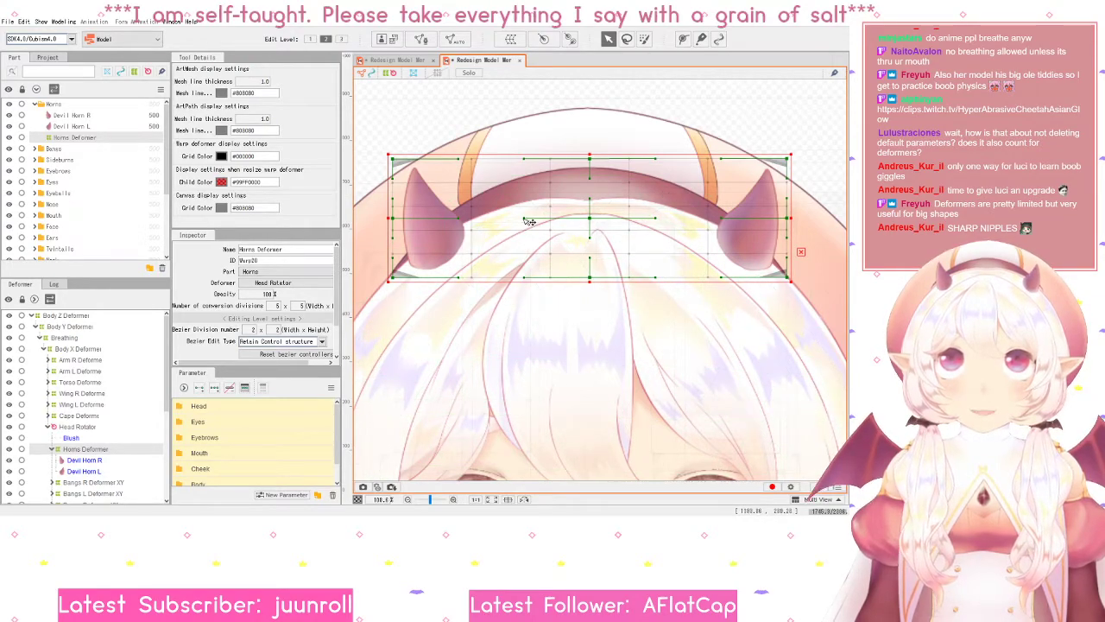
mouse_move(529, 221)
left_mouse_down()
mouse_move(839, 246)
mouse_move(552, 220)
mouse_move(535, 173)
mouse_move(379, 216)
mouse_move(562, 214)
left_mouse_up()
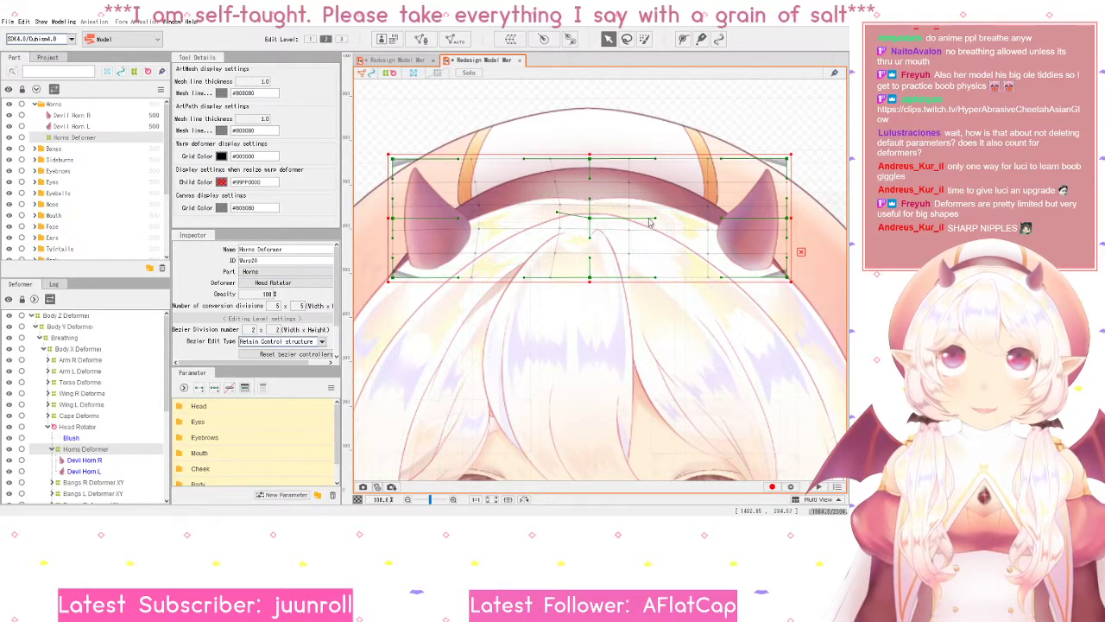
left_click_drag(659, 222, 656, 259)
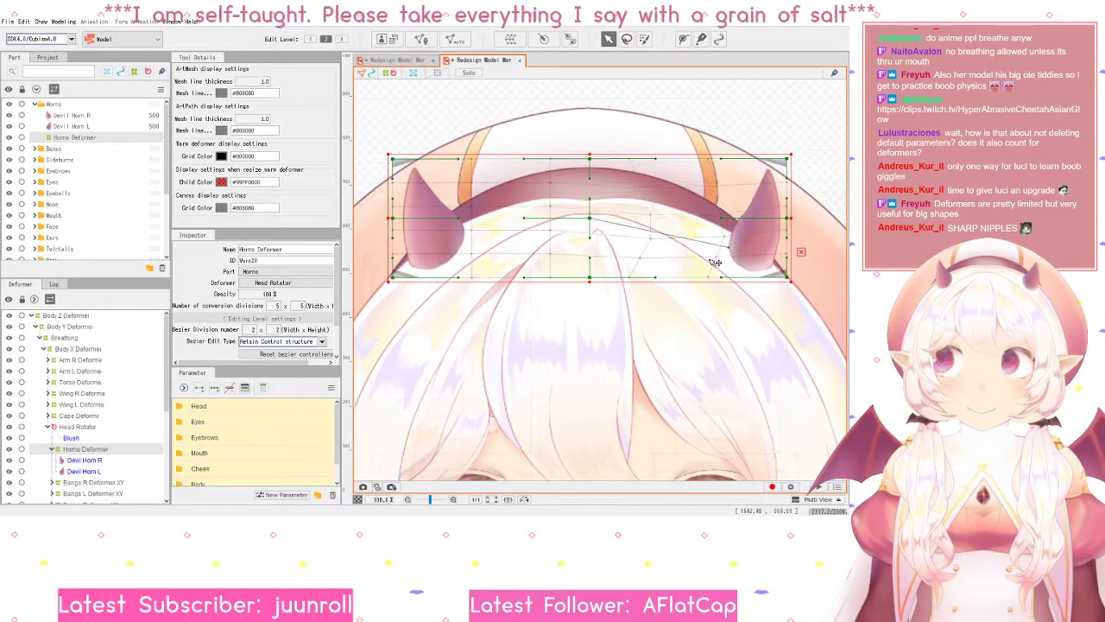
key("ctrl+z")
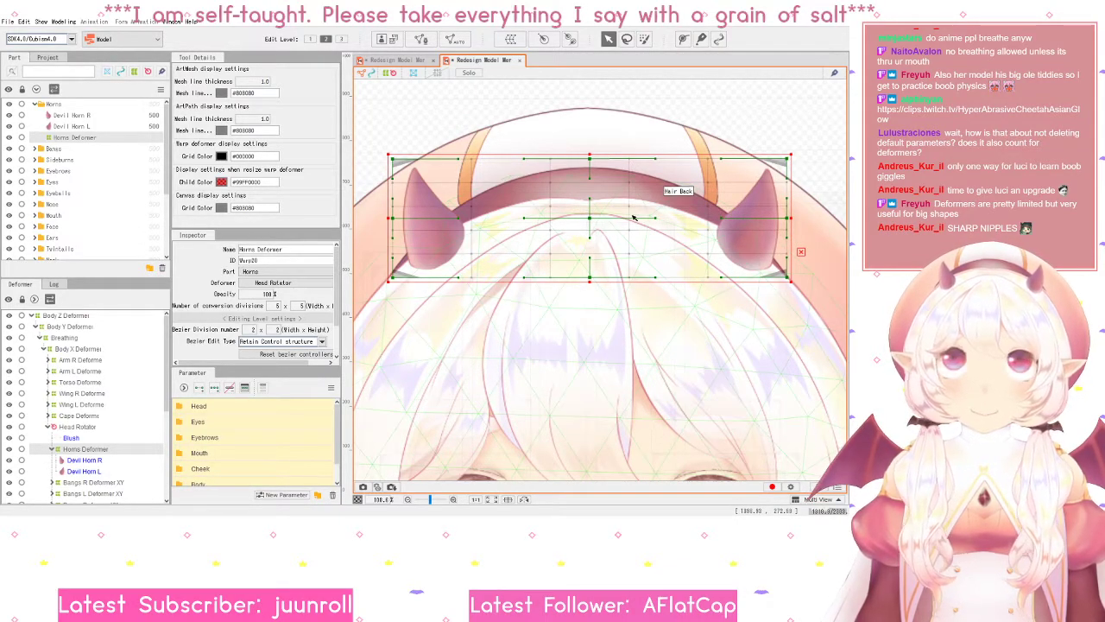
- Select the Head Rotator, tilt the head to about 45, 23 and -31 degrees in turn, and undo the rotation
scroll(150, 201, "down", 3)
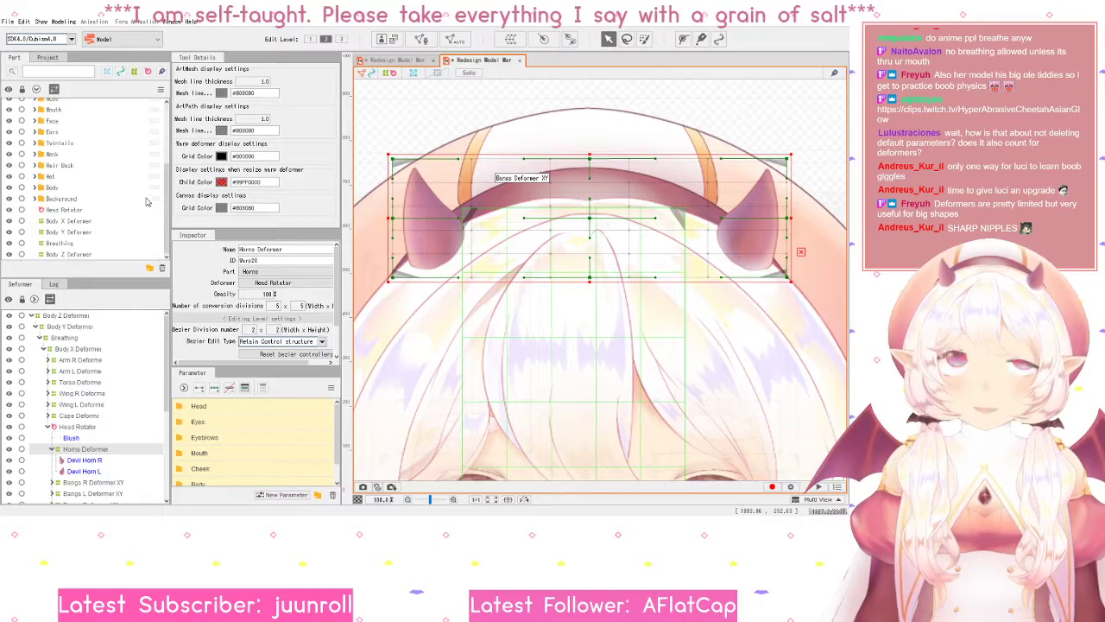
left_click(66, 211)
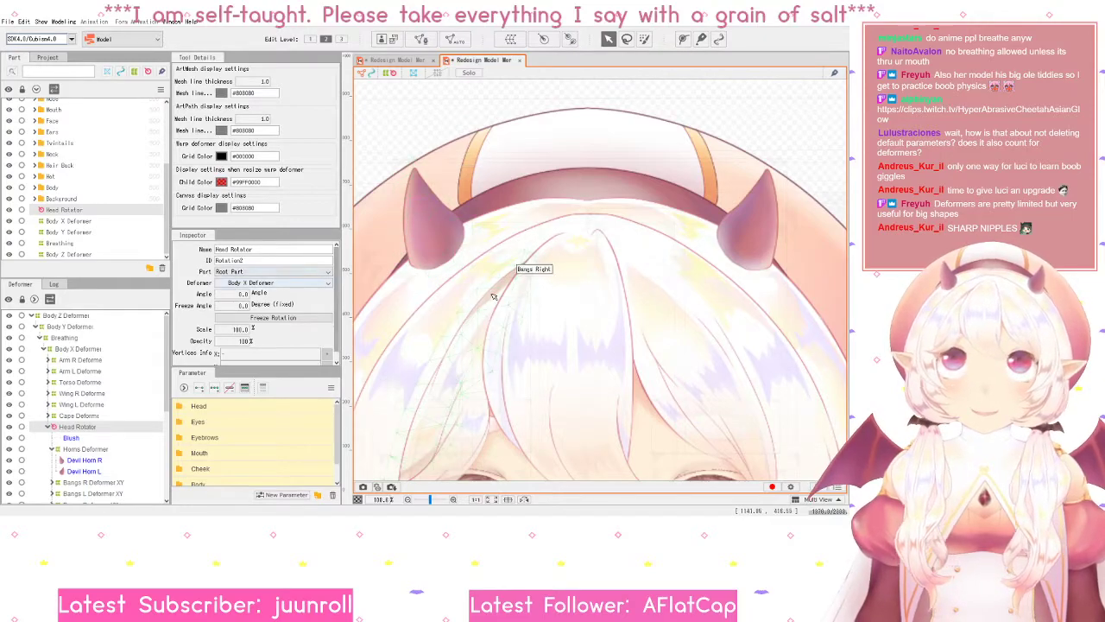
scroll(493, 296, "down", 5)
scroll(515, 219, "up", 4)
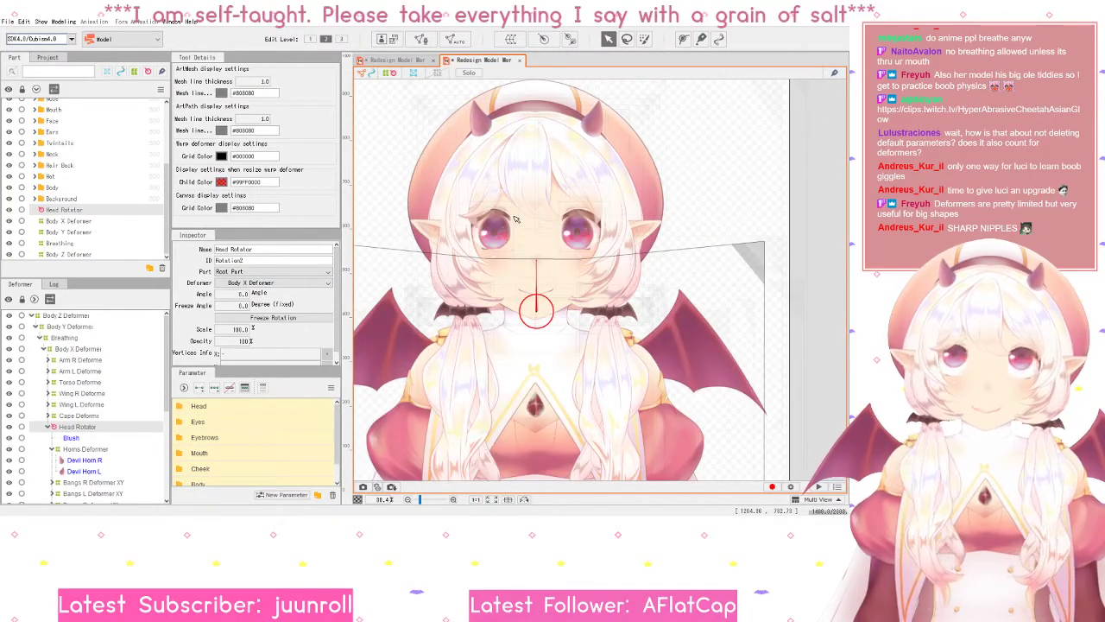
scroll(536, 210, "up", 2)
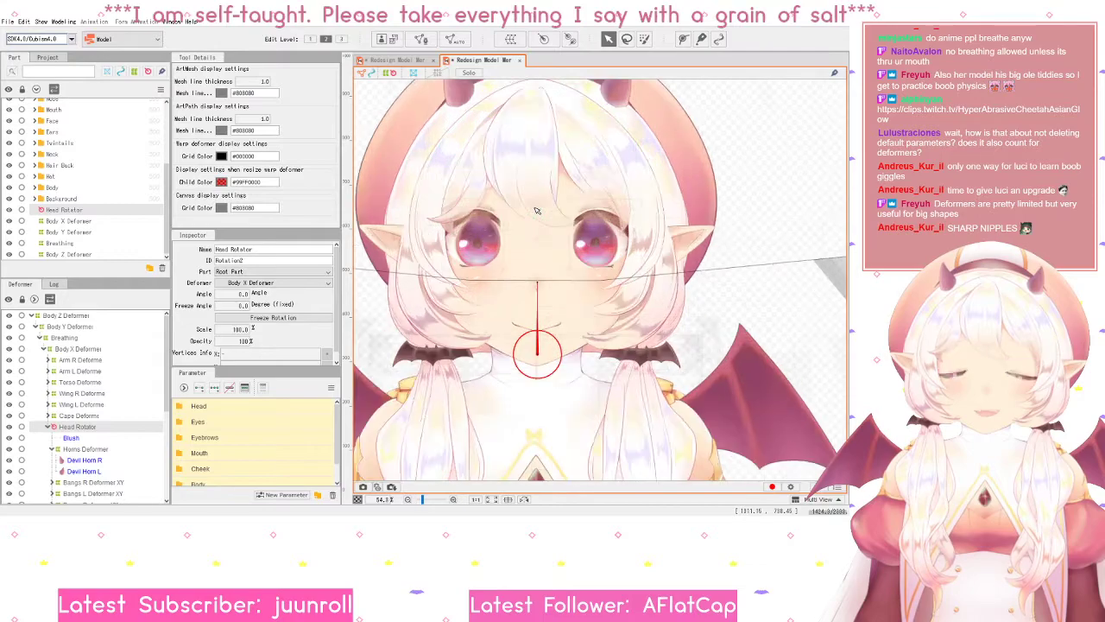
scroll(536, 210, "down", 3)
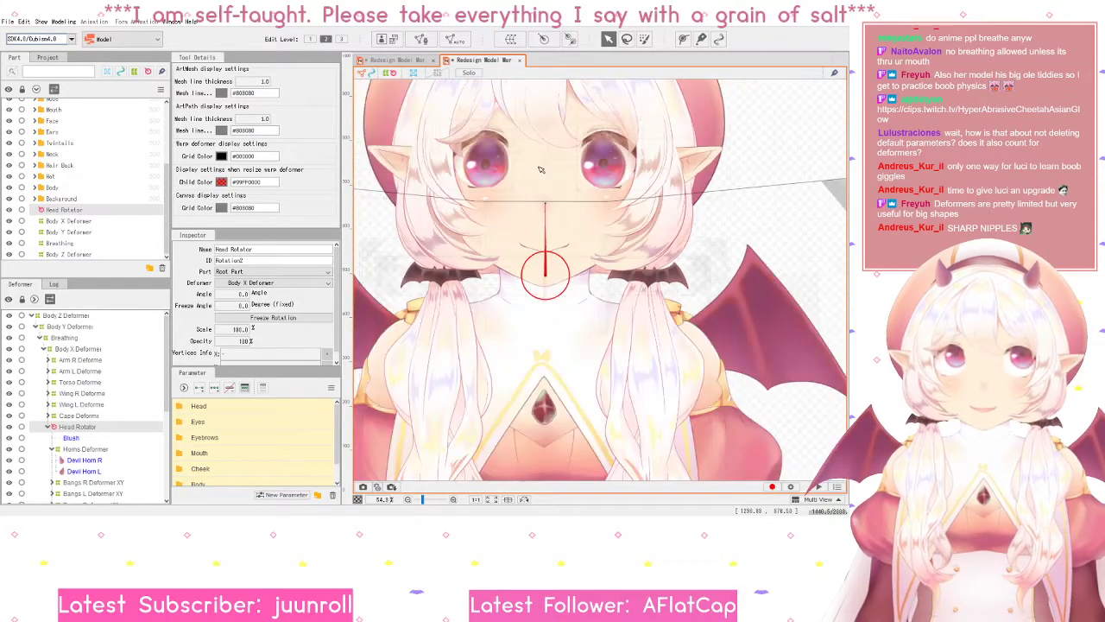
scroll(540, 169, "up", 2)
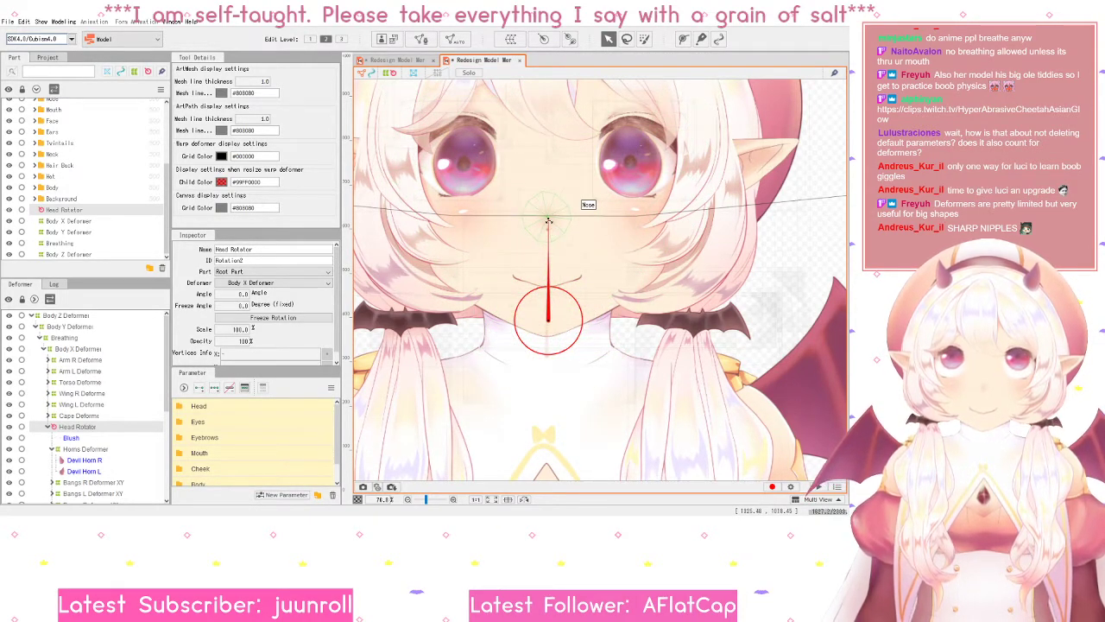
left_click_drag(548, 221, 623, 246)
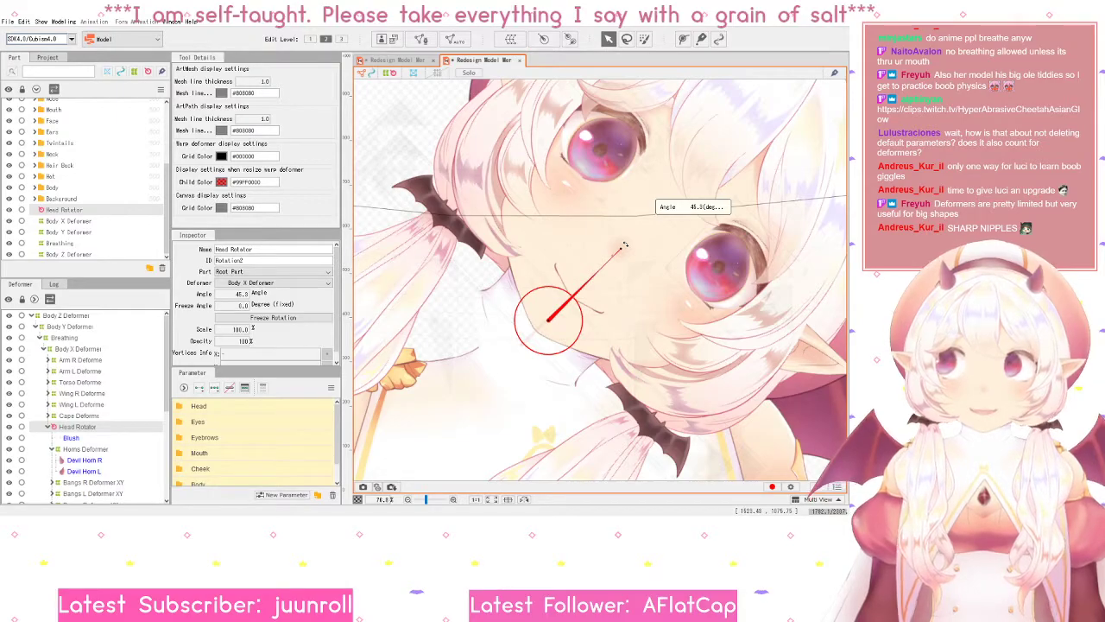
left_click_drag(623, 246, 578, 251)
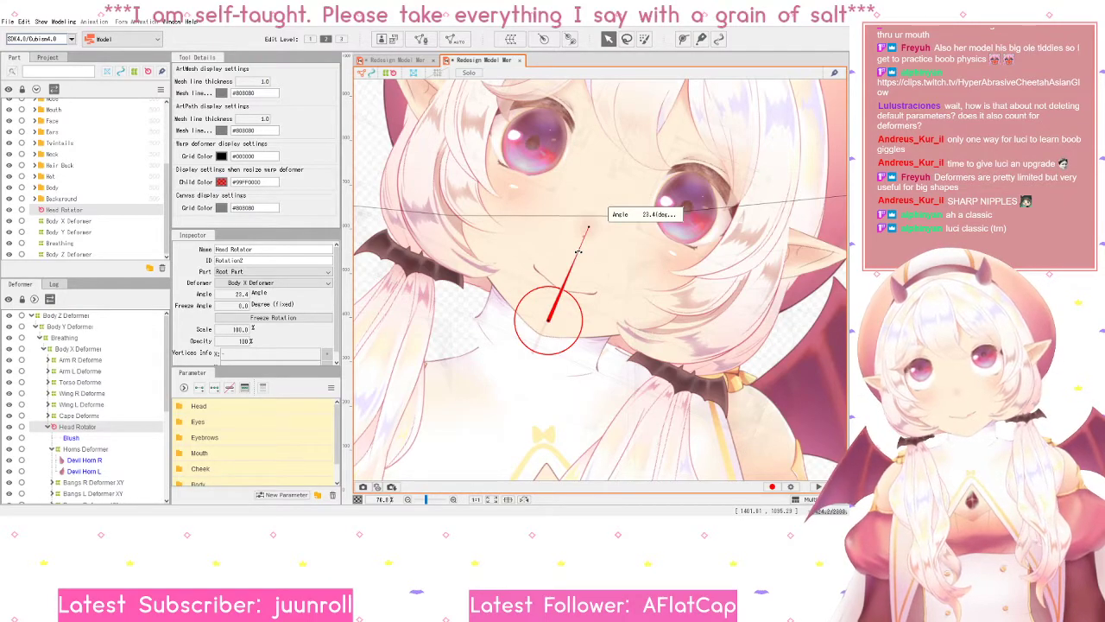
left_click_drag(579, 250, 495, 234)
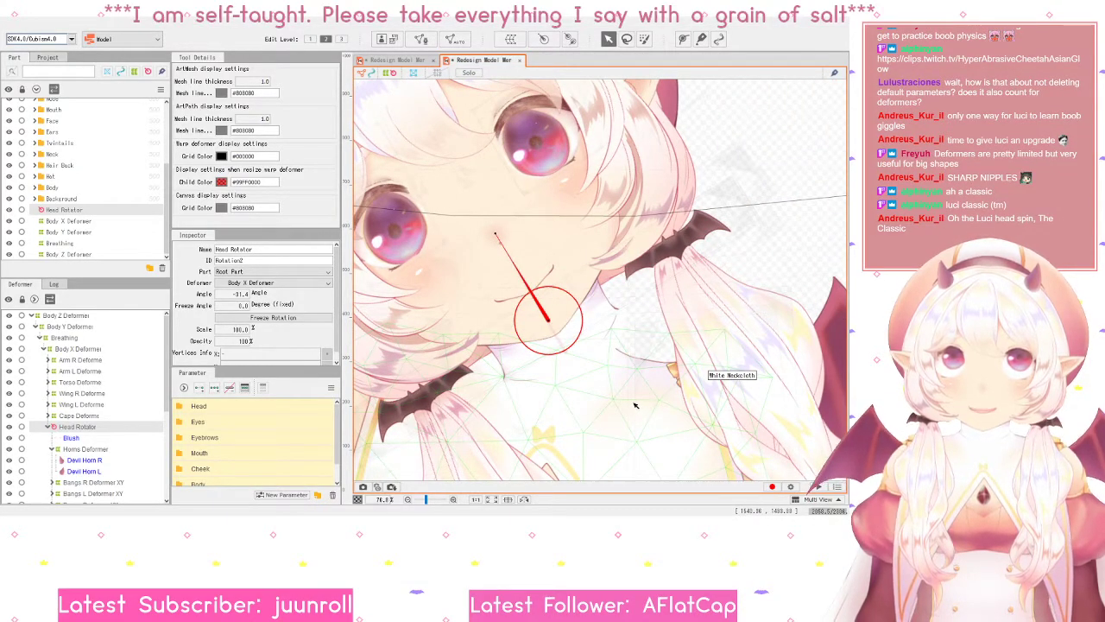
key("ctrl+z")
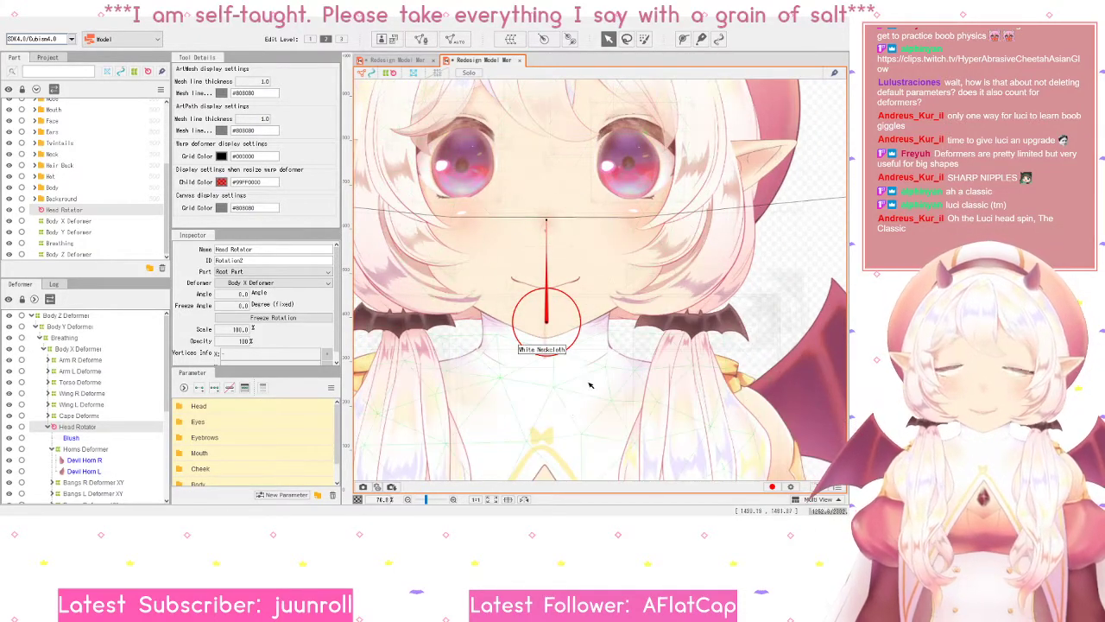
- Return to the unrigged model, clear the Devil Horn R selection, and select all of the character's parts
left_click(399, 60)
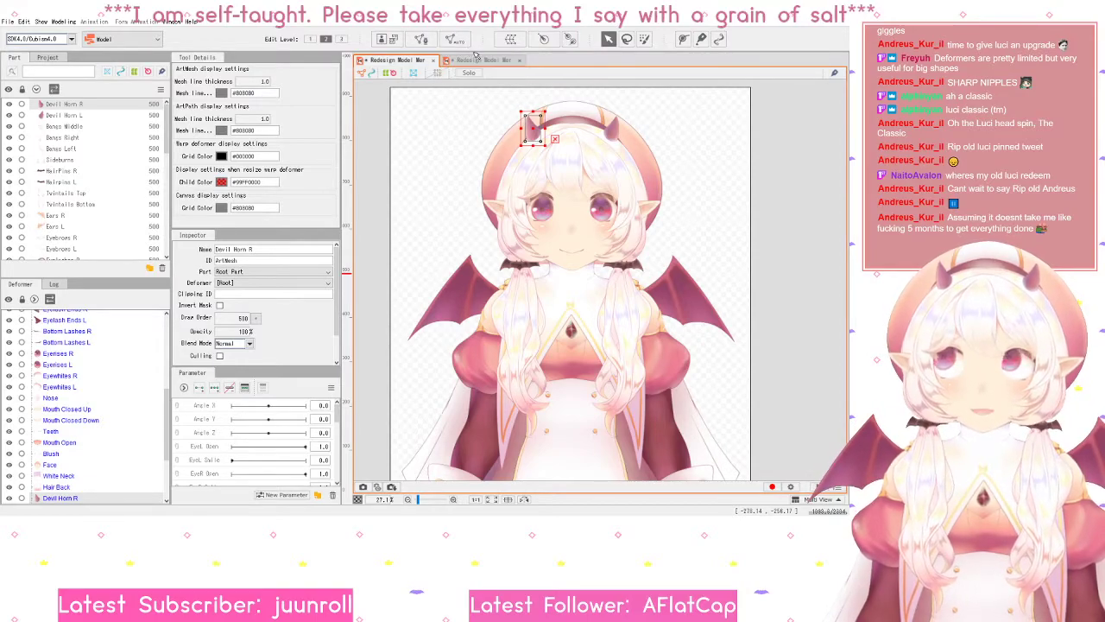
left_click(553, 97)
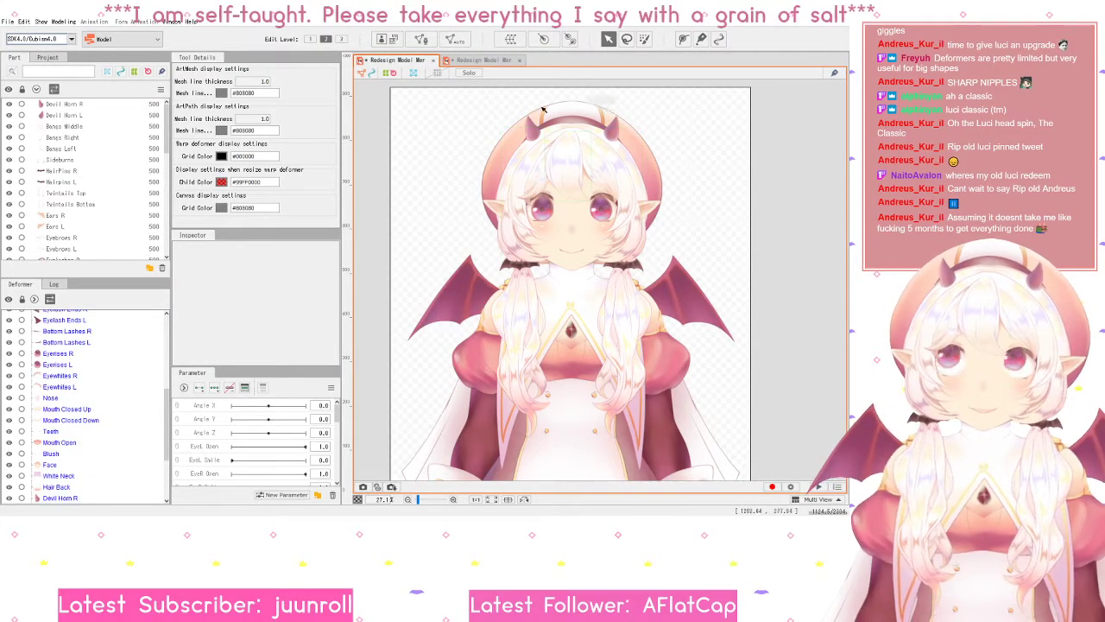
key("ctrl+a")
left_click(772, 157)
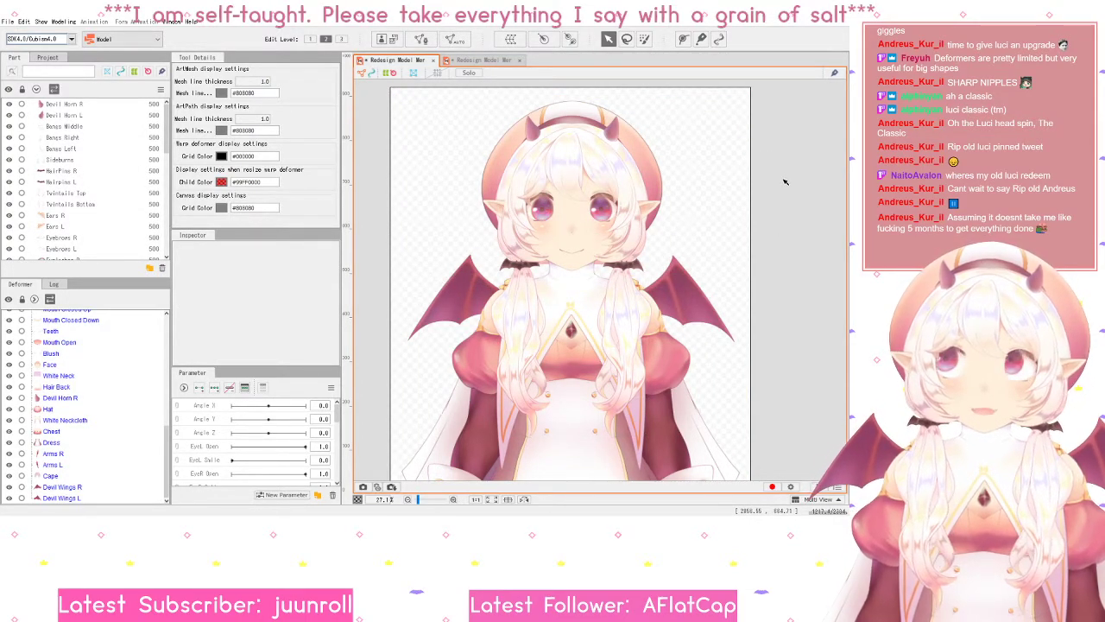
key("ctrl+a")
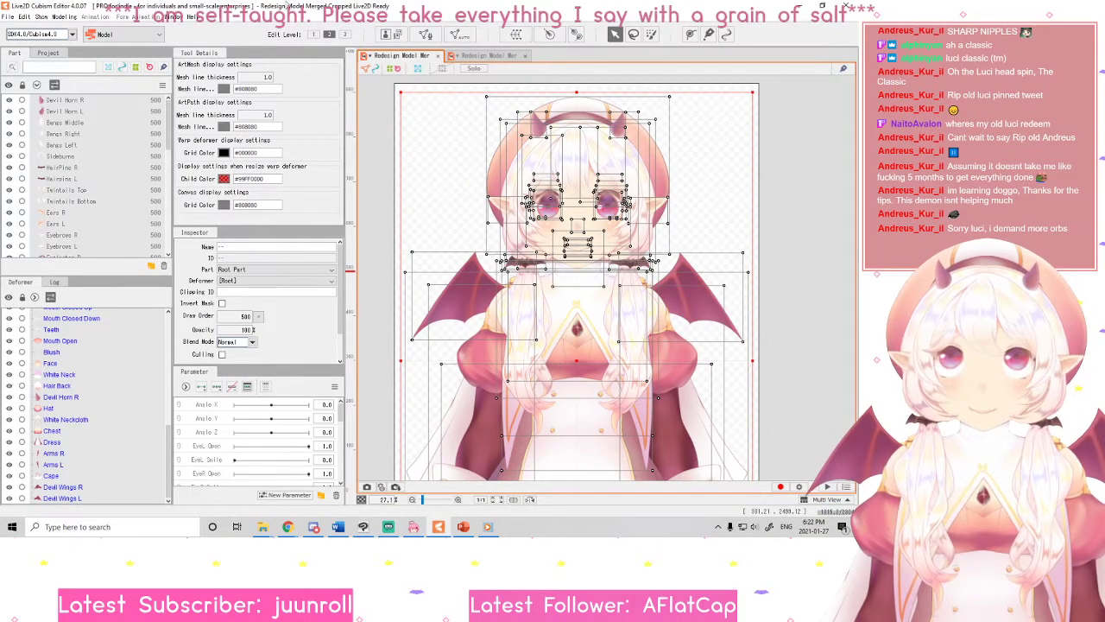
- Generate meshes automatically for all selected parts using the Standard preset
left_click(462, 36)
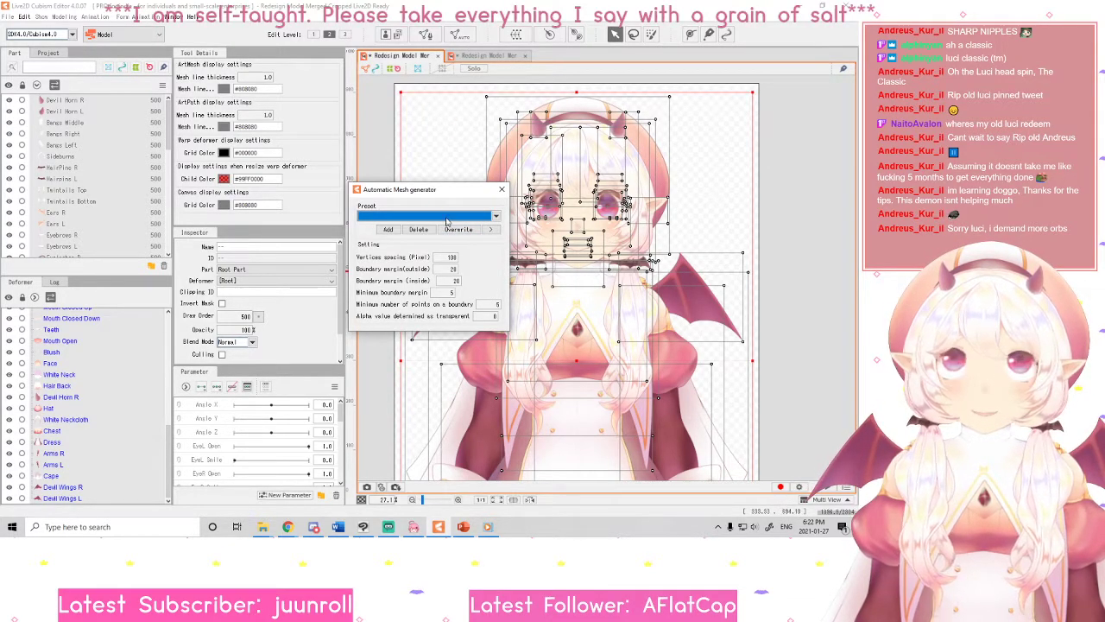
left_click(495, 217)
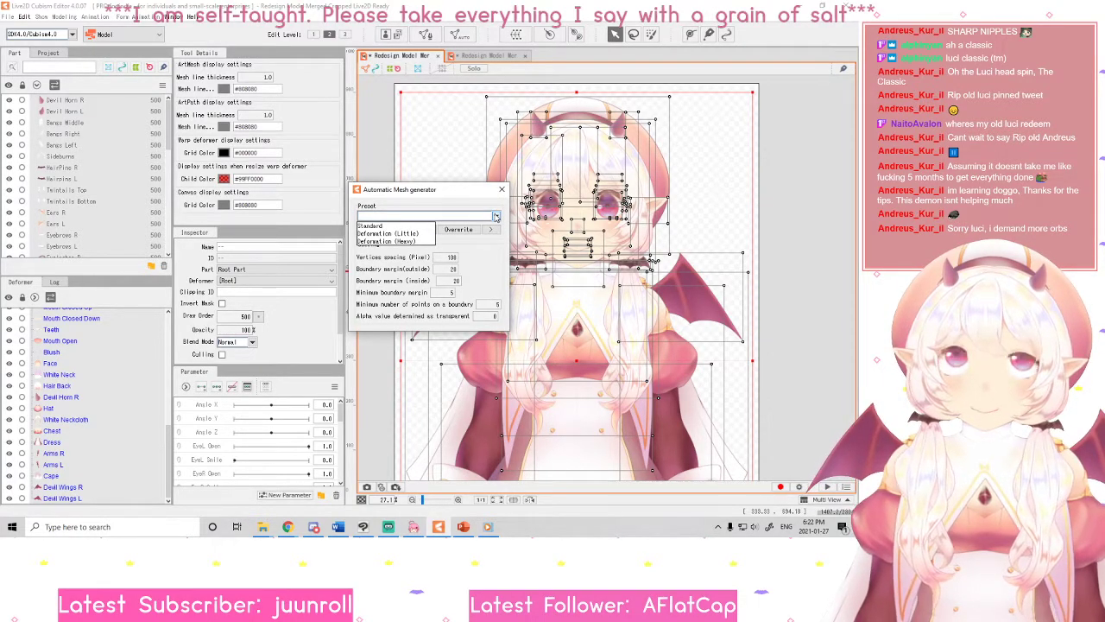
left_click(406, 228)
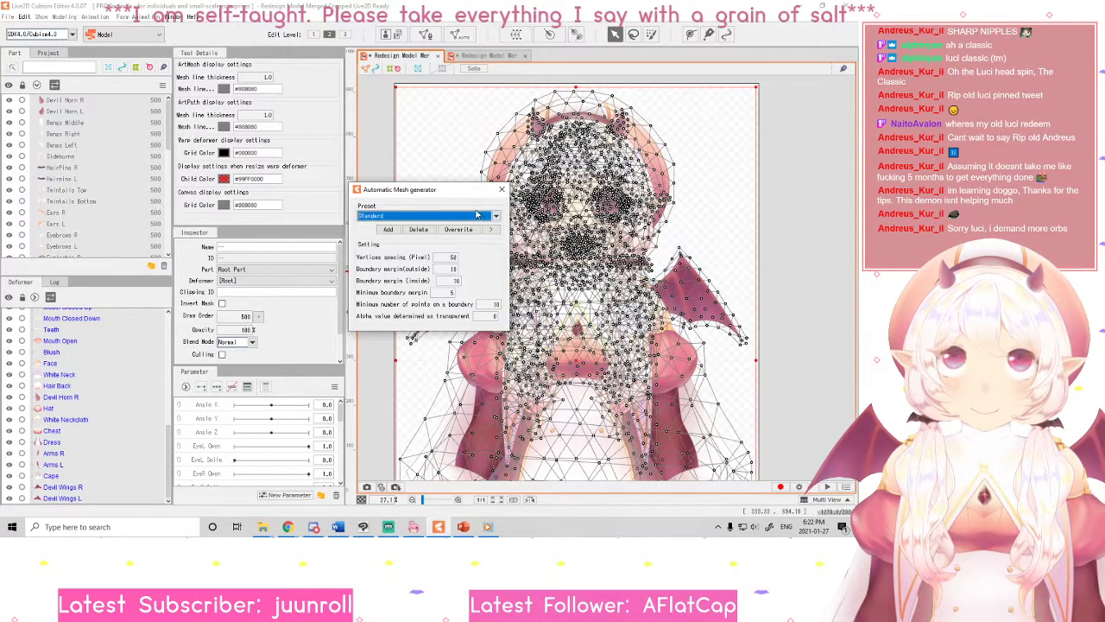
- Try the Deformation (Little) and Deformation (Heavy) mesh presets in turn on all selected parts
left_click(495, 217)
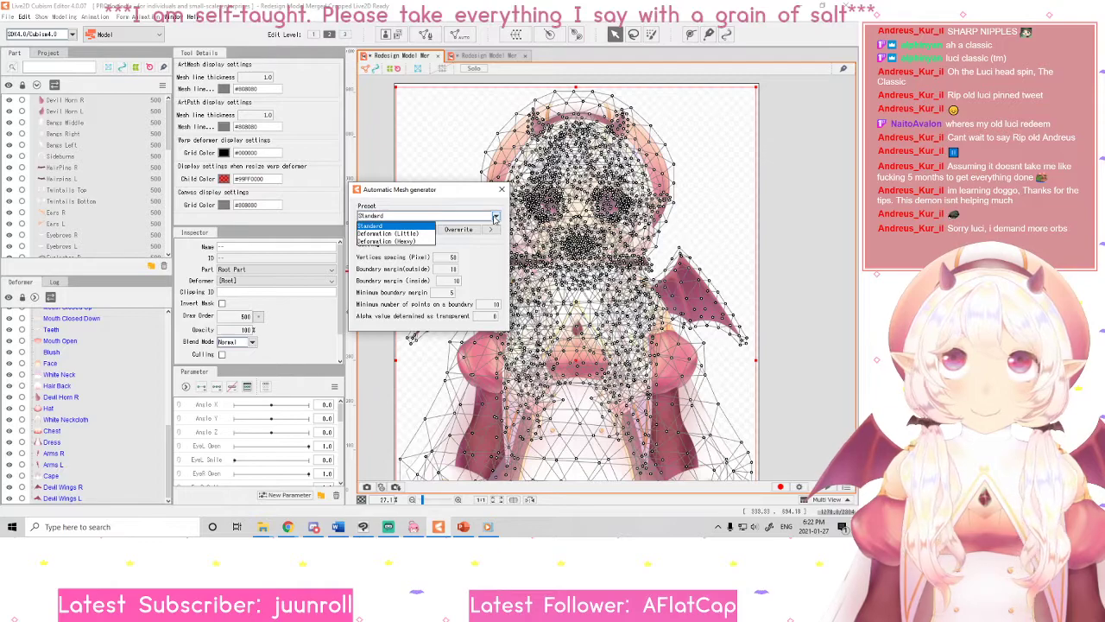
left_click(496, 216)
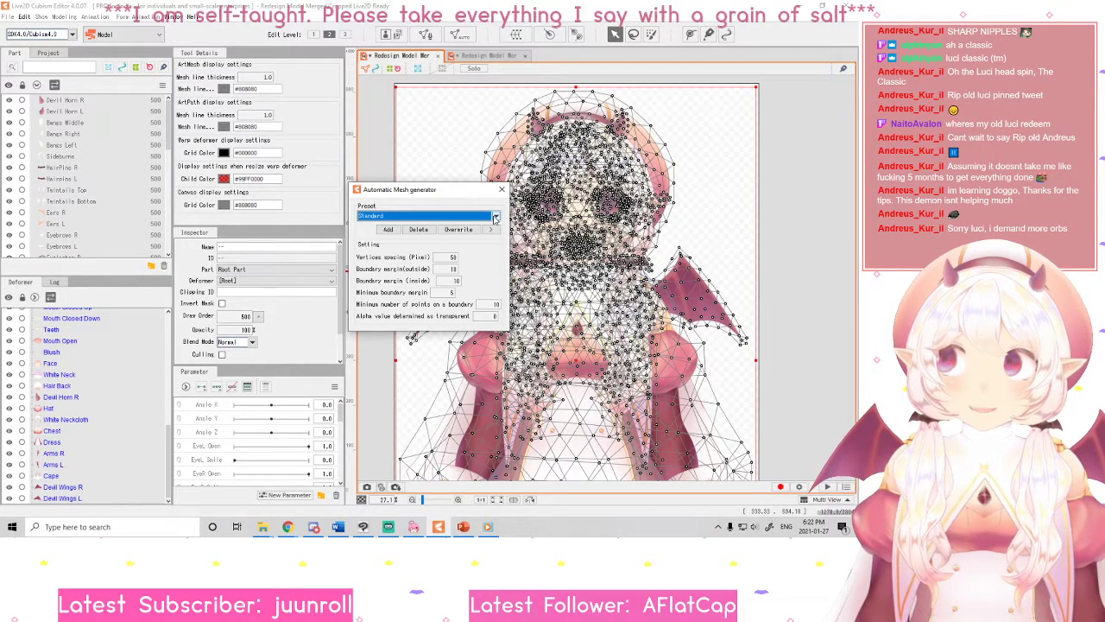
left_click(407, 216)
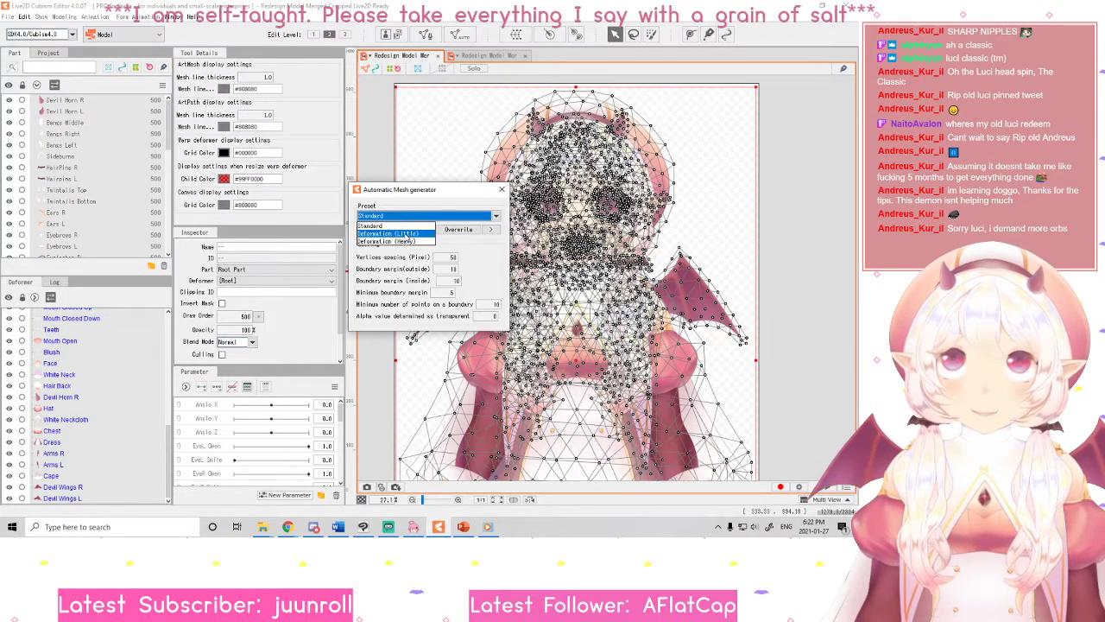
left_click(406, 234)
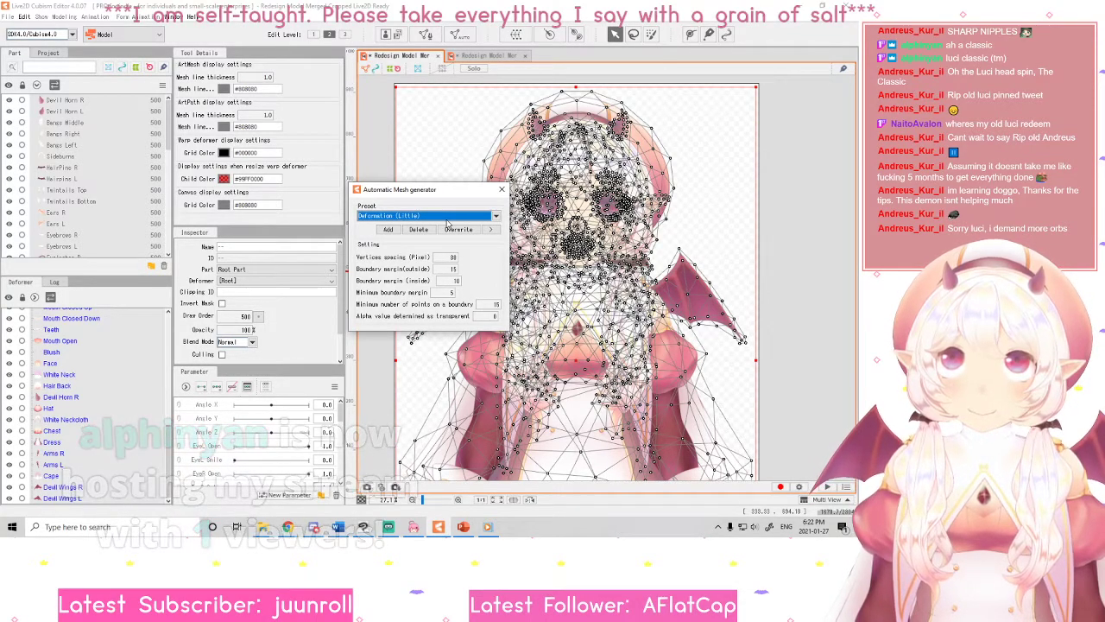
left_click(496, 216)
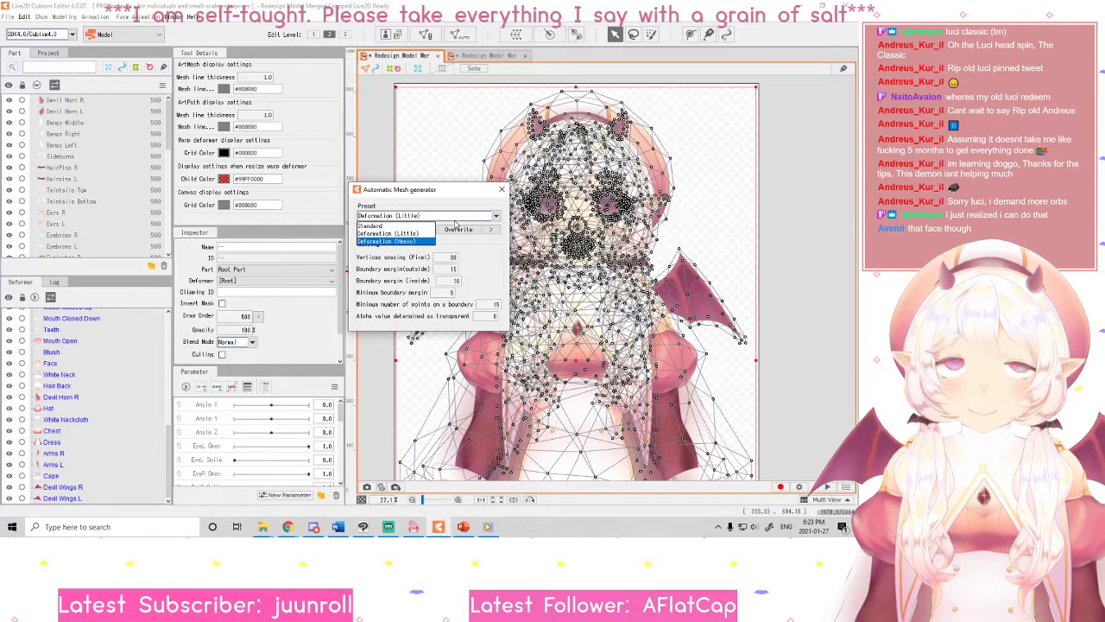
left_click(456, 221)
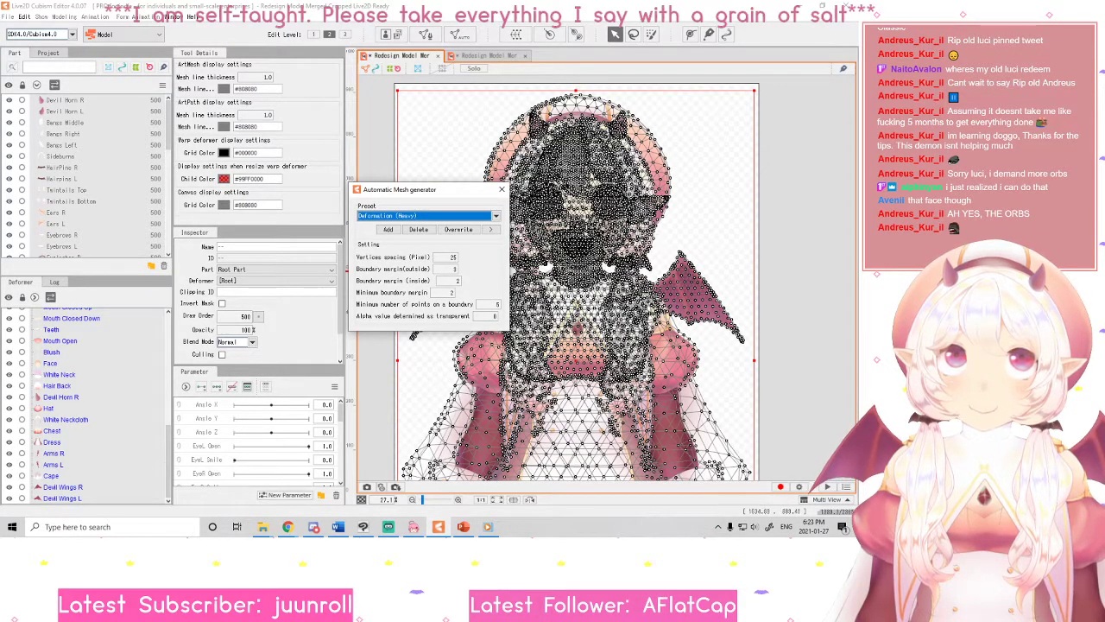
- Set the mesh preset back to Standard for all parts and close the Automatic Mesh generator
left_click(459, 218)
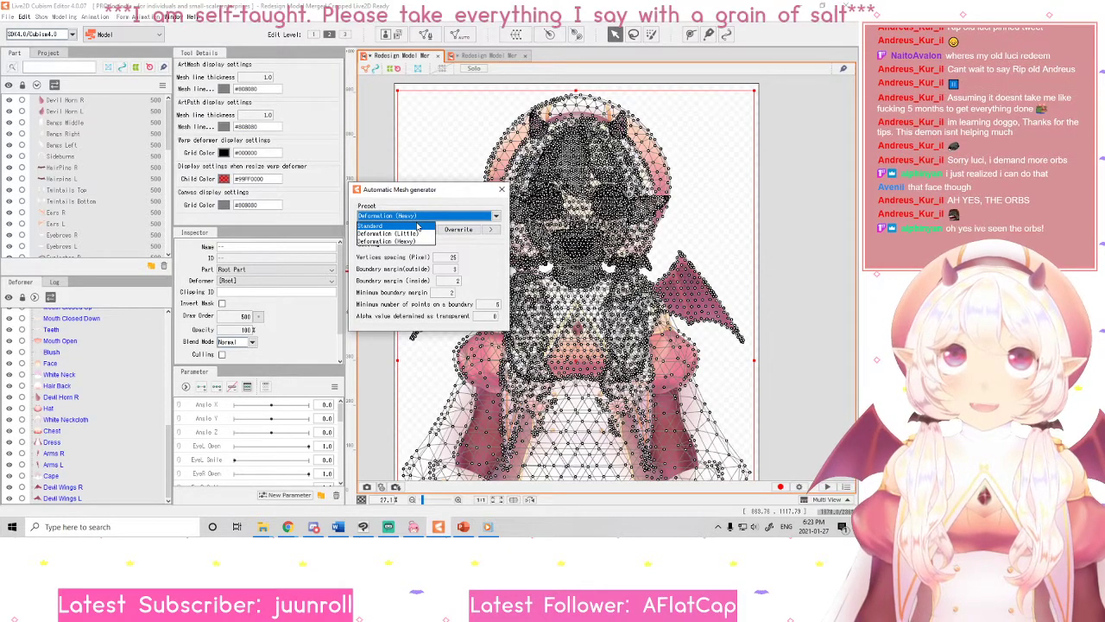
left_click(417, 225)
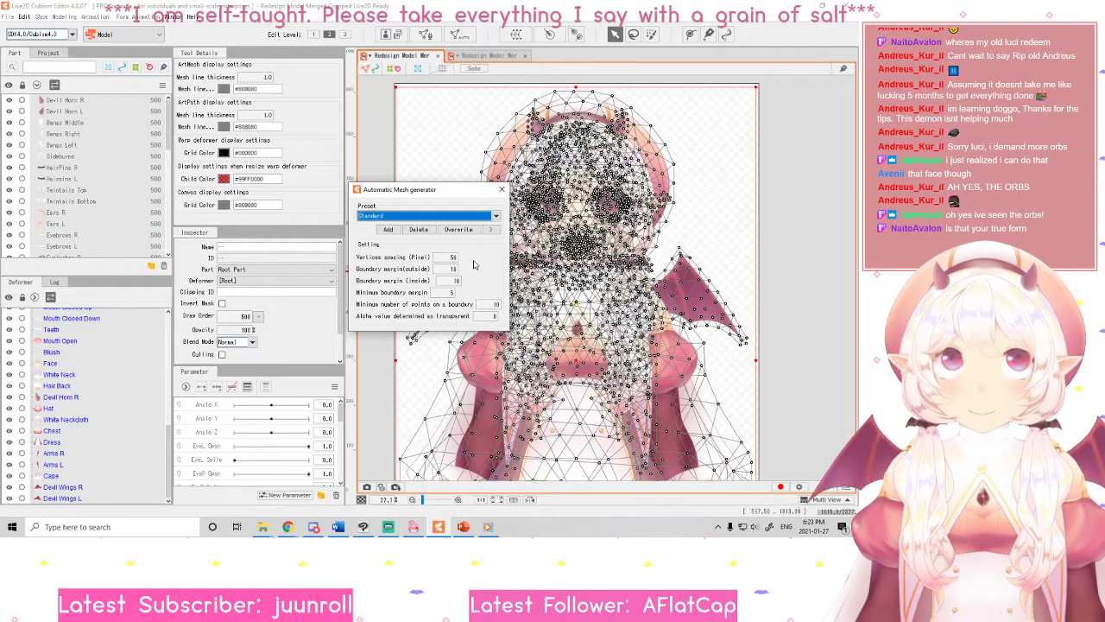
left_click(502, 190)
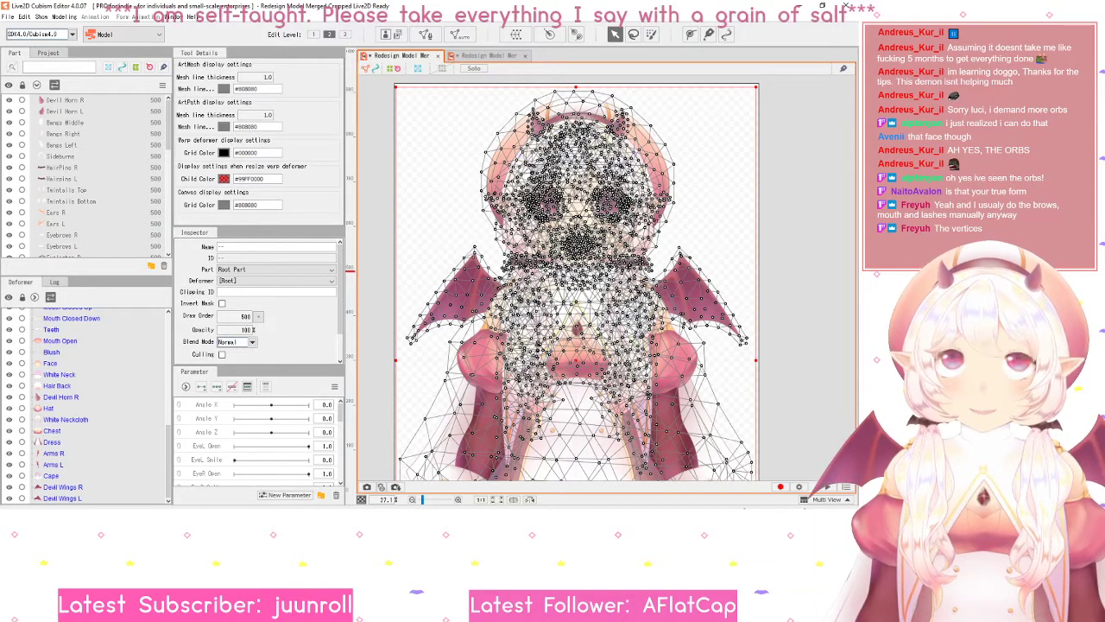
- Inspect the generated meshes of the Sideburns and Devil Horn R parts one after the other
left_click(105, 158)
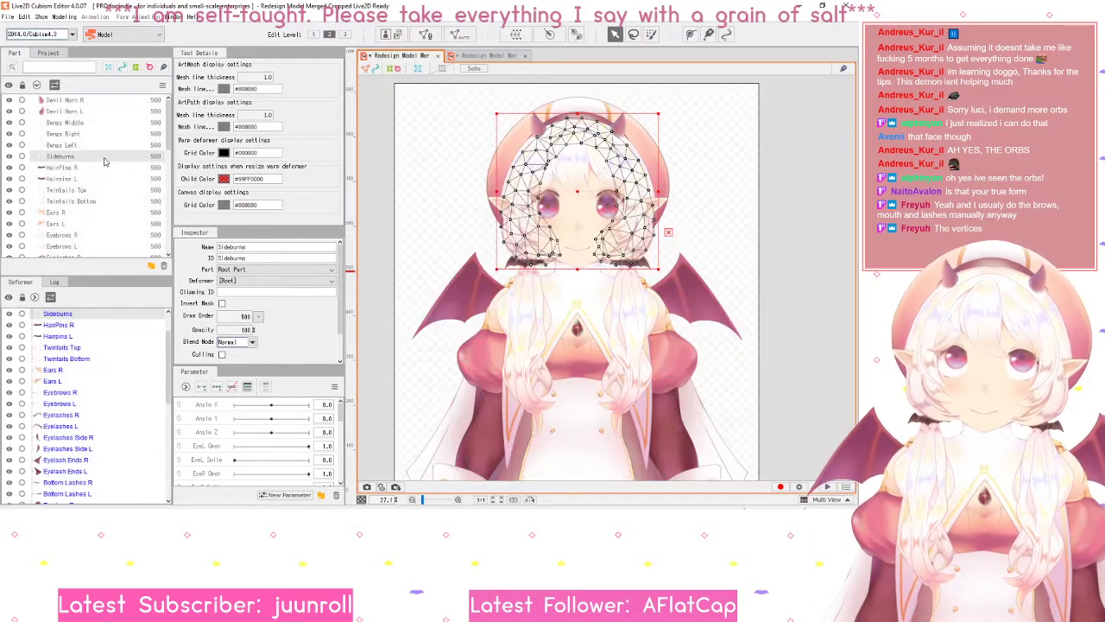
left_click(89, 101)
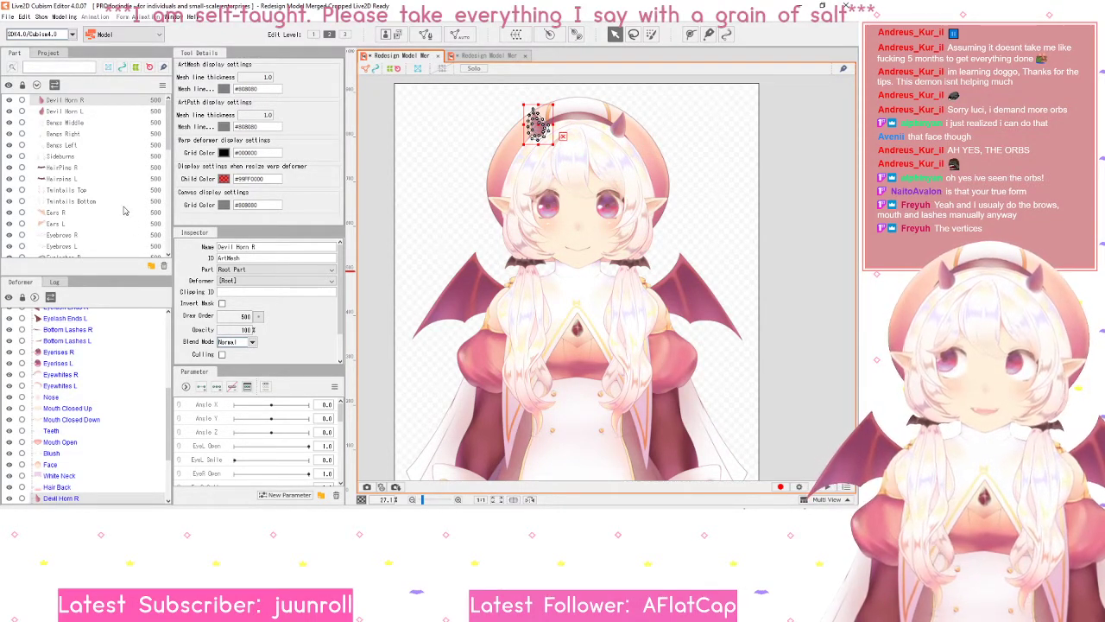
scroll(122, 185, "down", 1)
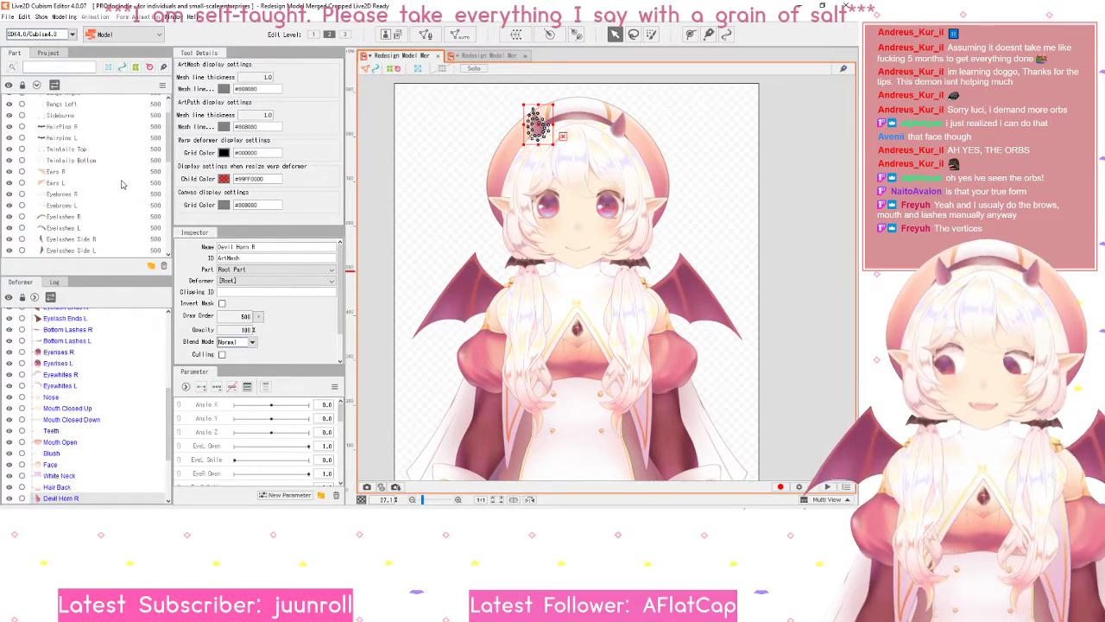
- Select the Eyebrows R part and hide the bangs and Sideburns parts covering it
left_click(78, 194)
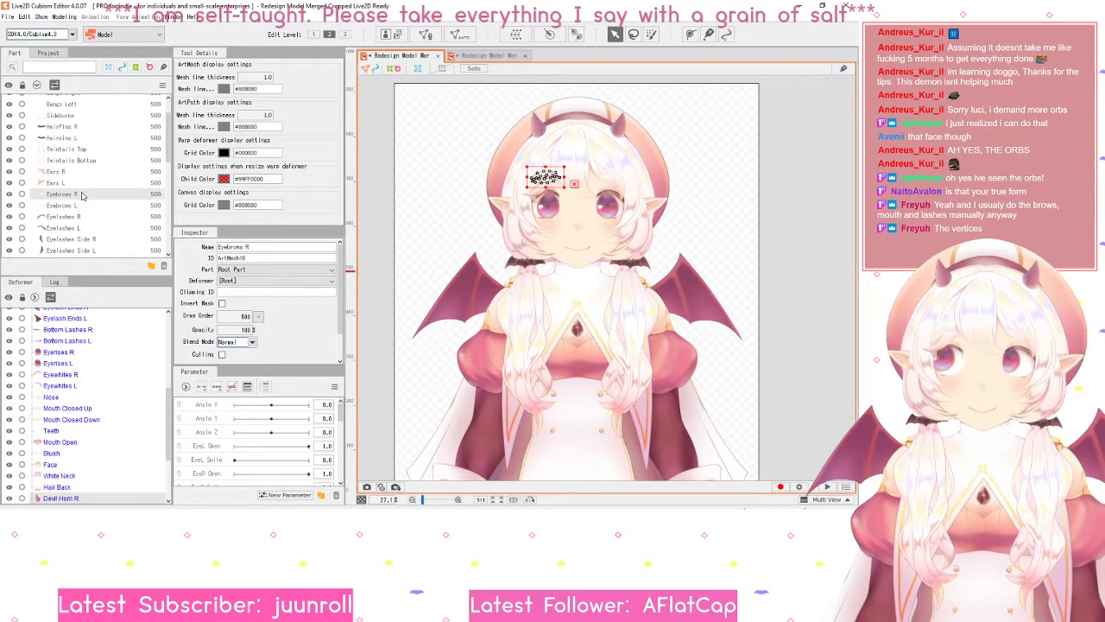
scroll(539, 170, "up", 3)
scroll(544, 177, "up", 3)
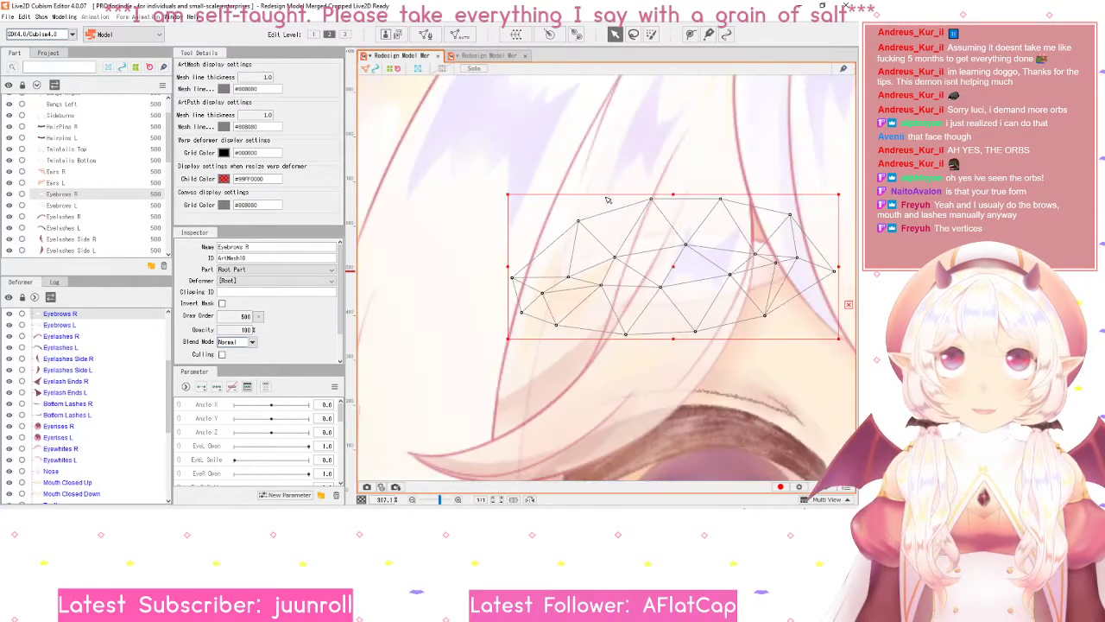
scroll(544, 177, "down", 2)
scroll(98, 210, "up", 1)
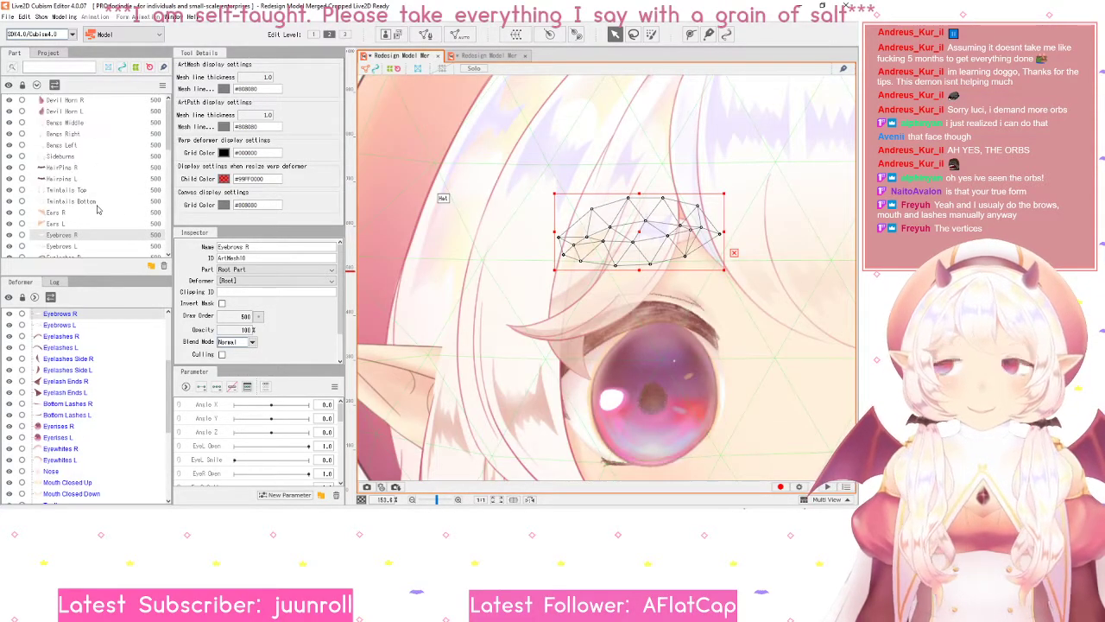
left_click(9, 134)
left_click(12, 145)
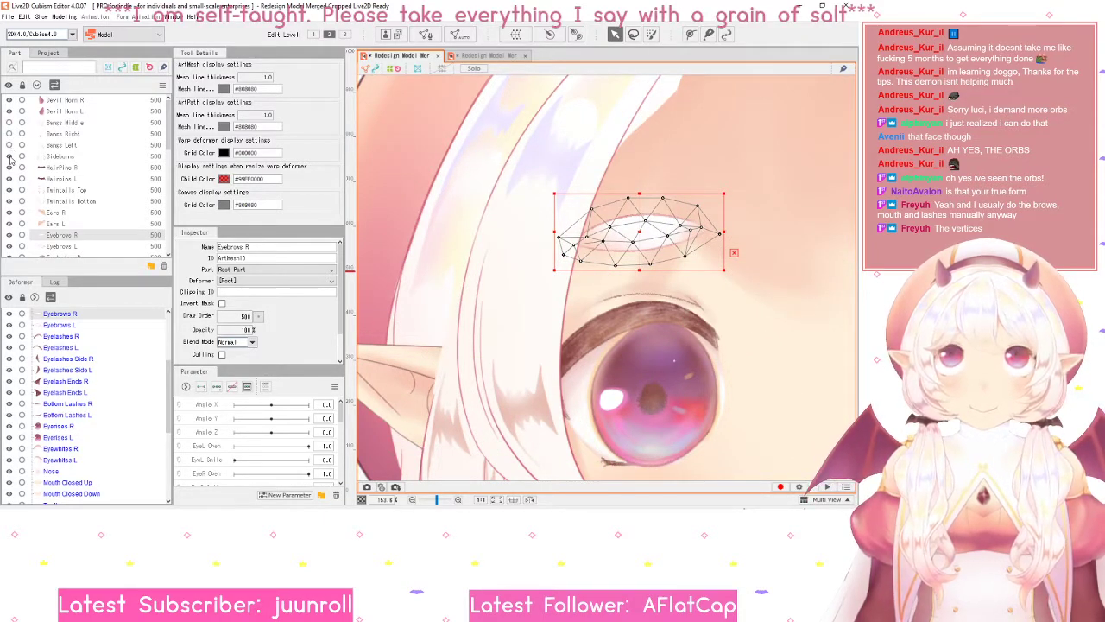
left_click(9, 156)
- Examine up close how the Eyebrows R mesh vertices are spread around and inside the eyebrow artwork
left_click_drag(731, 306, 609, 327)
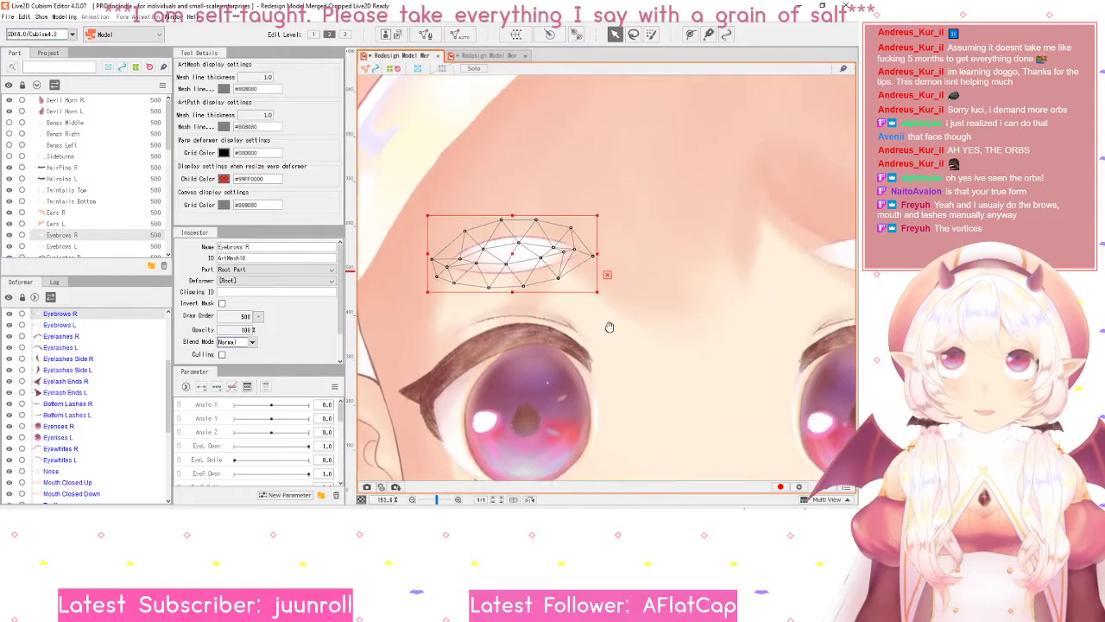
scroll(610, 327, "up", 3)
left_click_drag(561, 259, 639, 306)
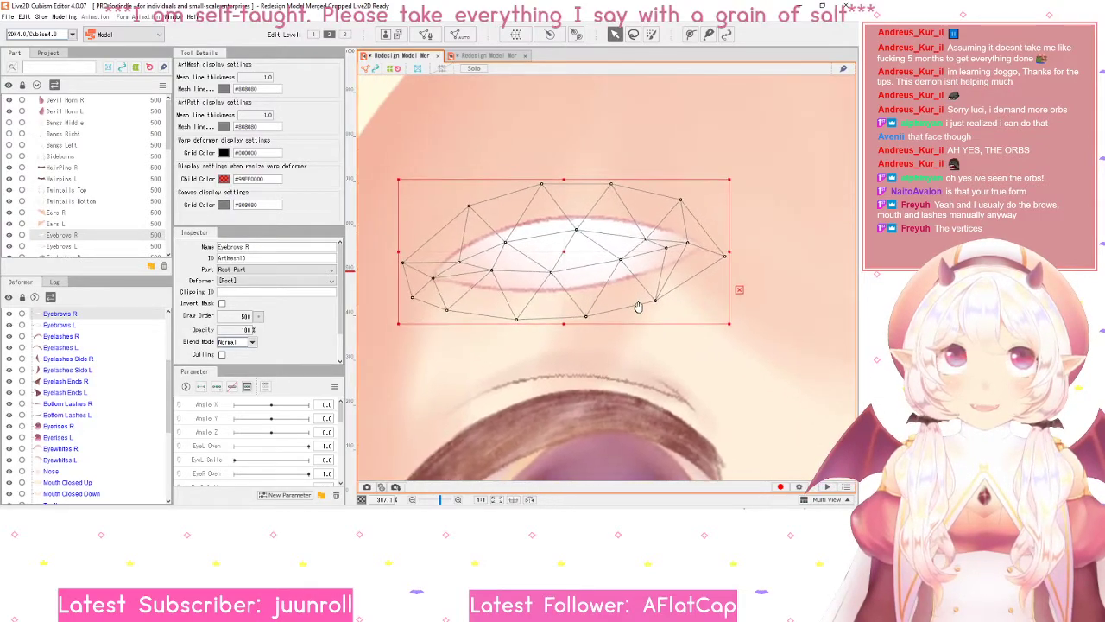
scroll(641, 310, "down", 2)
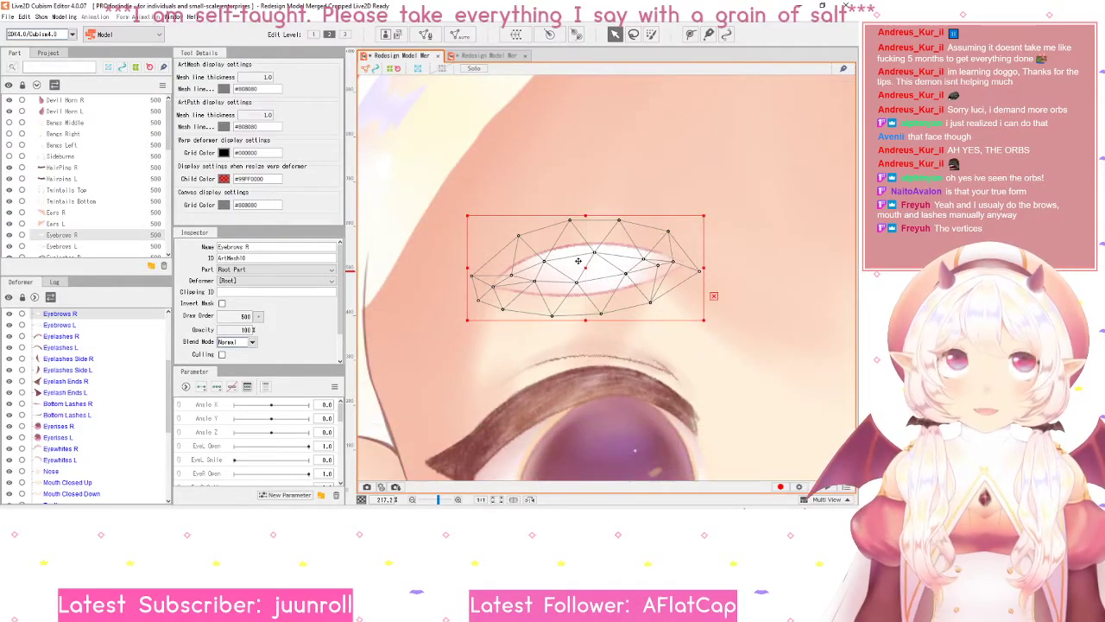
scroll(659, 264, "up", 2)
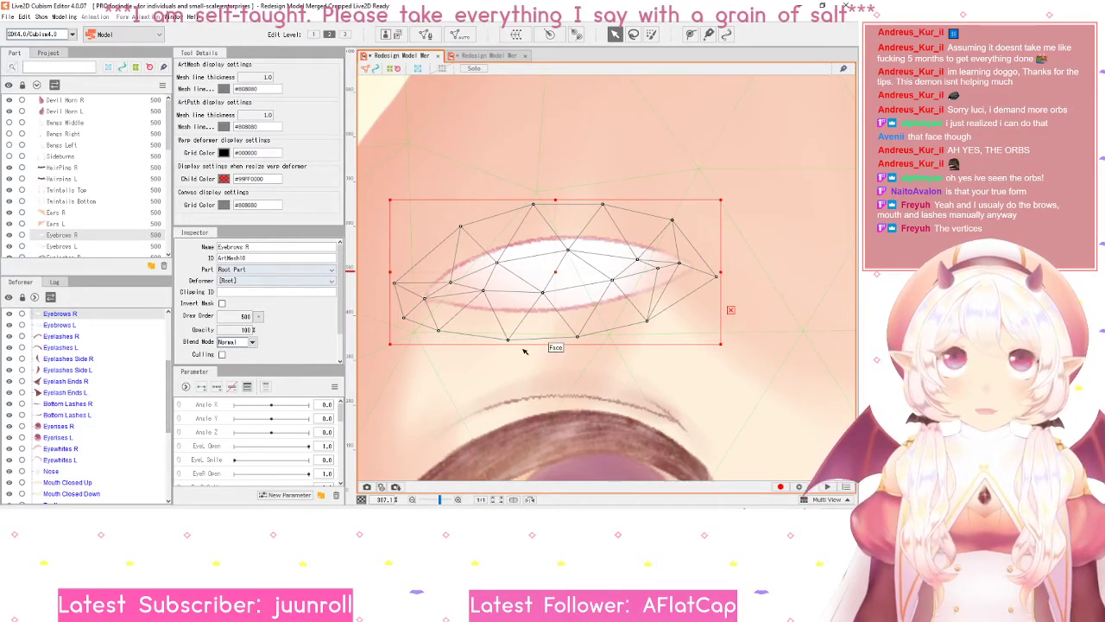
scroll(524, 352, "up", 2)
left_click_drag(486, 141, 500, 167)
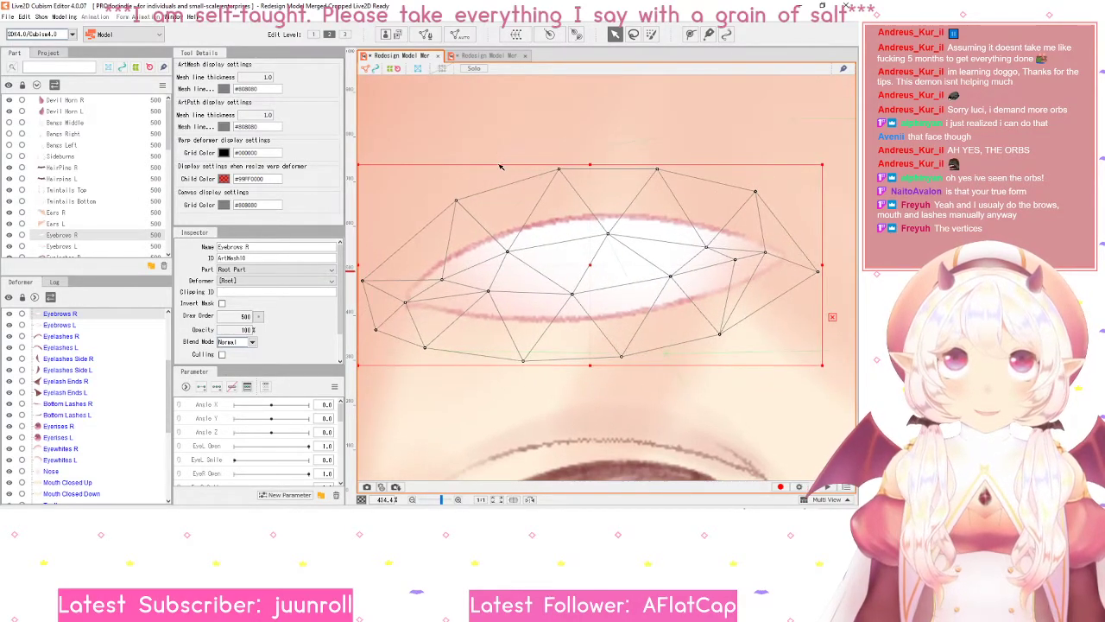
scroll(499, 166, "down", 2)
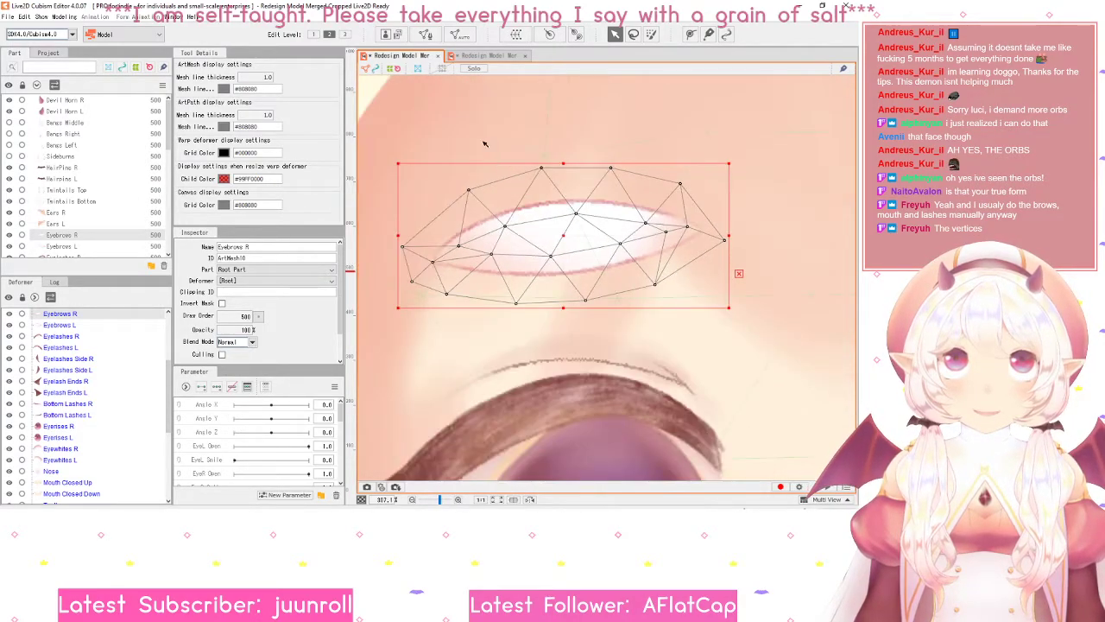
- Open and leave mesh editing for Eyebrows R, try pulling its upper-left vertex outward in normal mode, and undo the deformation
left_click(424, 36)
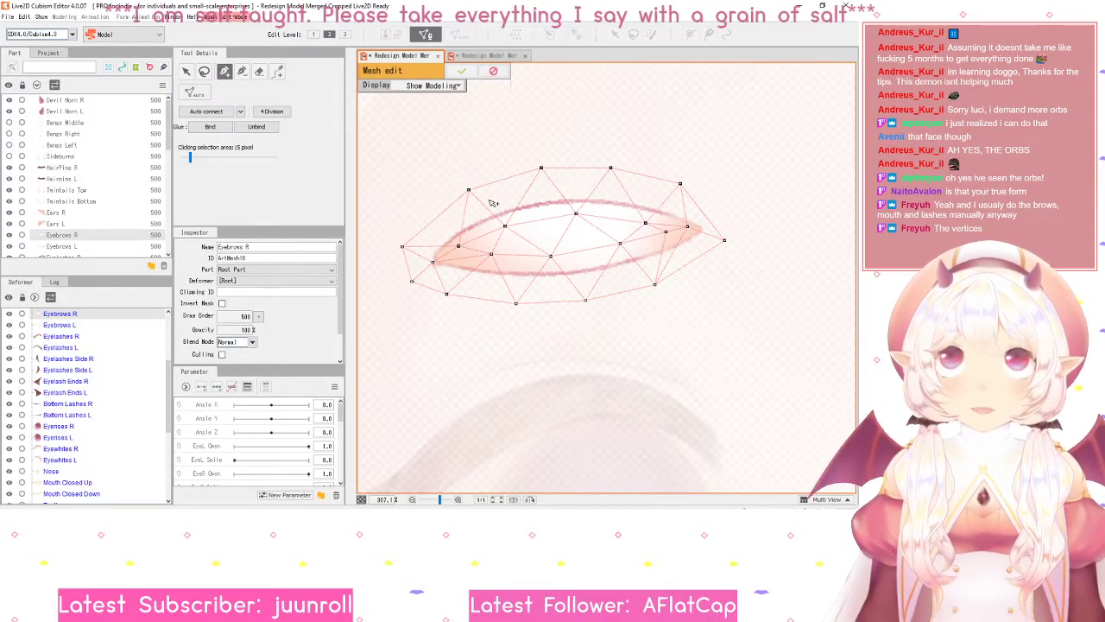
left_click(462, 72)
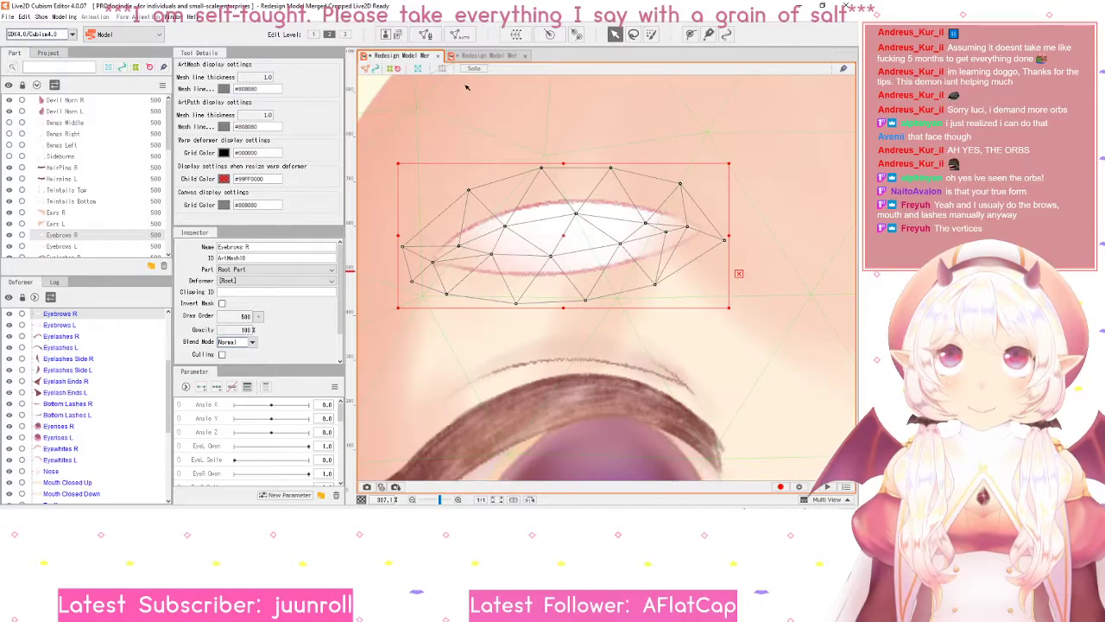
left_click_drag(473, 191, 413, 197)
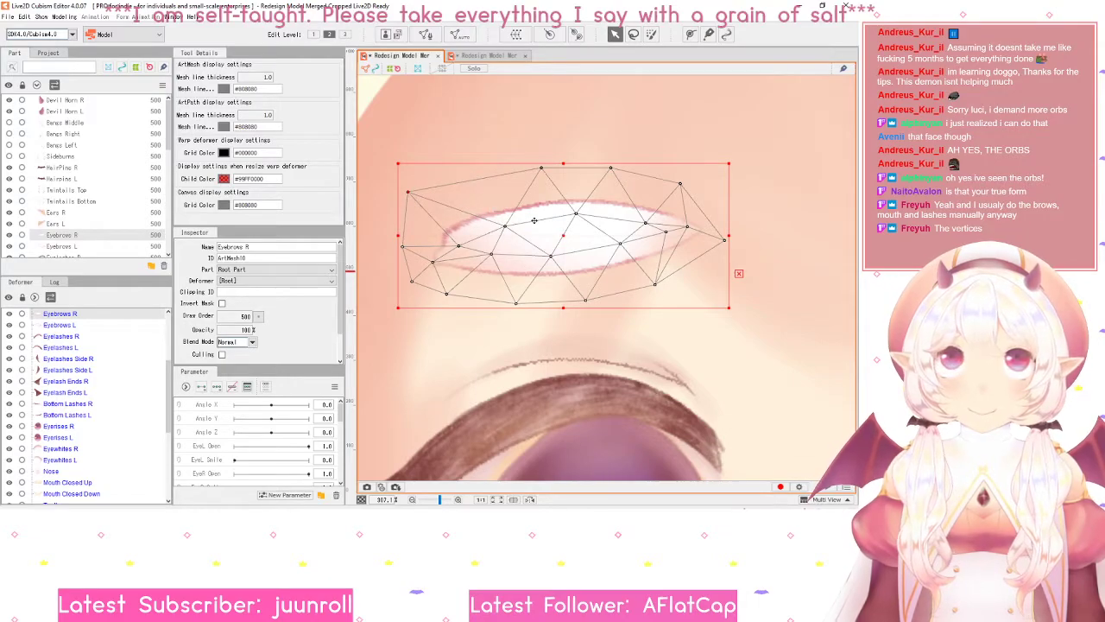
key("ctrl+z")
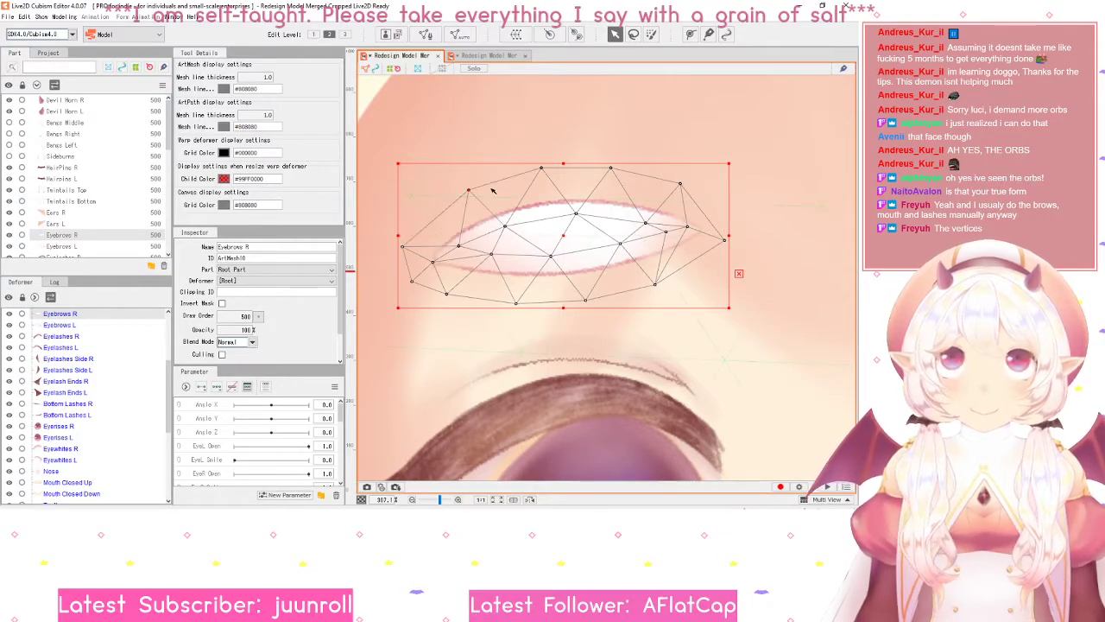
- Enter mesh editing for Eyebrows R, try moving the upper-left vertex down with the arrow tool, and undo the move
left_click(425, 34)
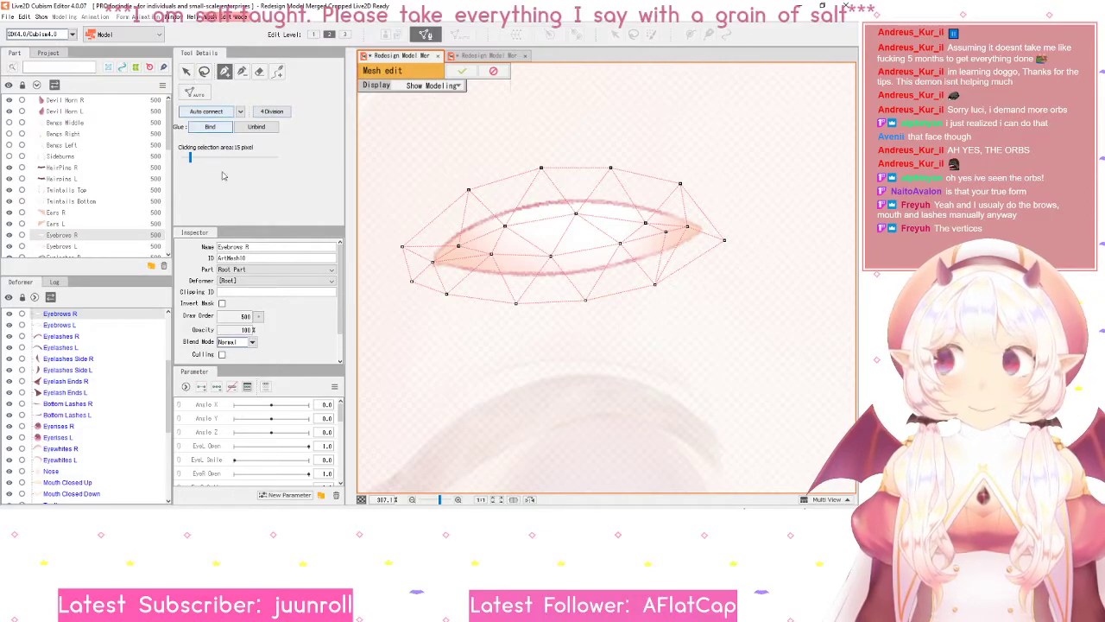
left_click(188, 74)
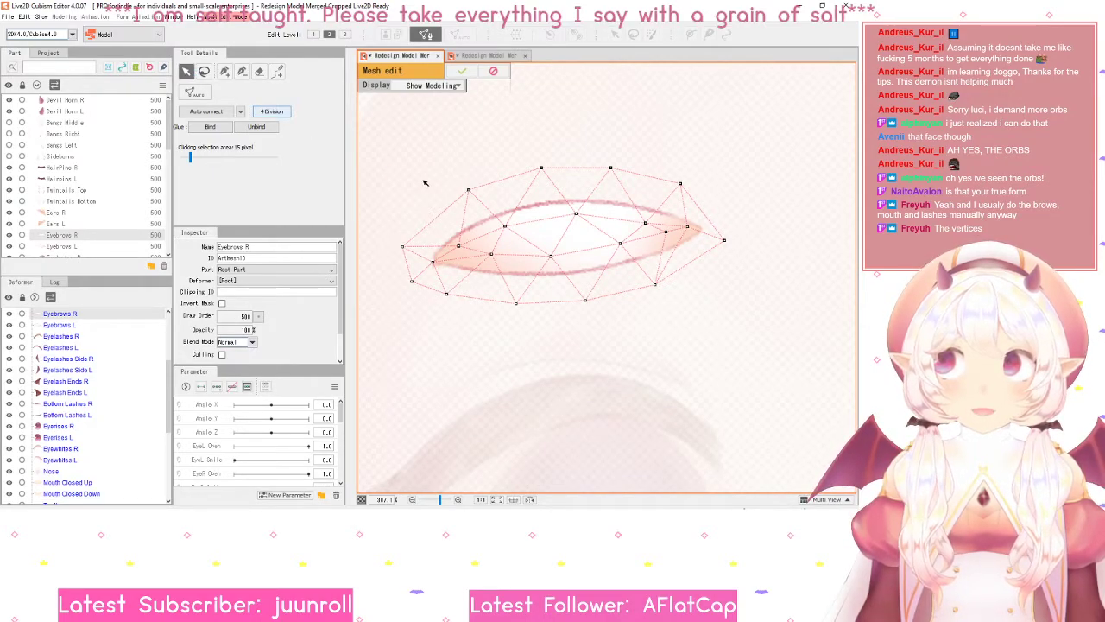
left_click_drag(469, 191, 466, 218)
key("ctrl+z")
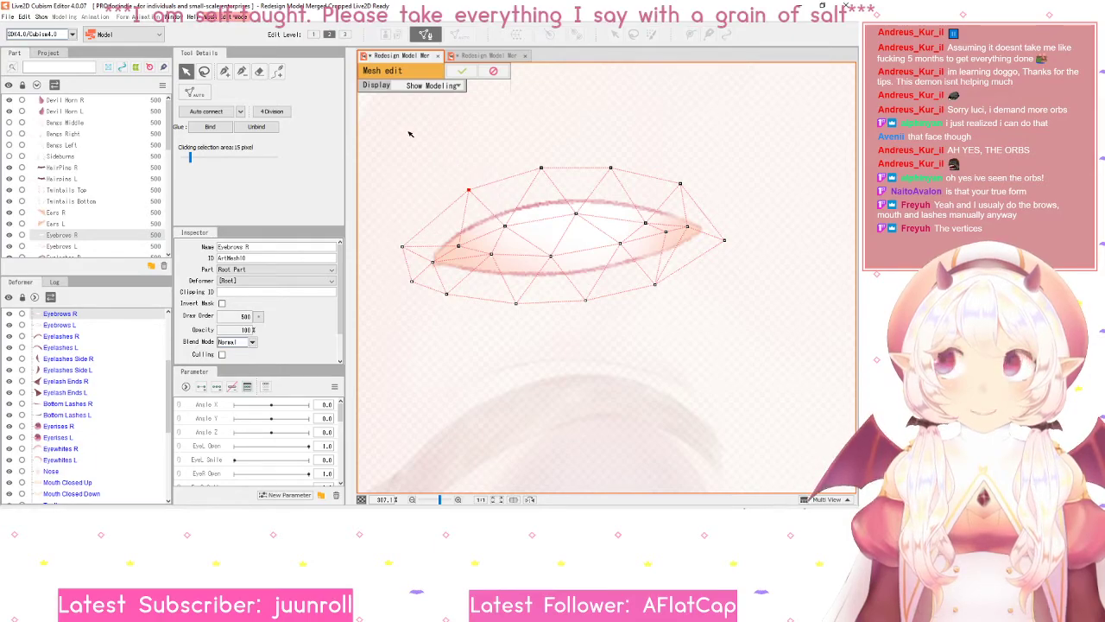
- Lasso-select the group of vertices at the eyebrow mesh's upper left, try moving them to the right, and undo the move
left_click(203, 73)
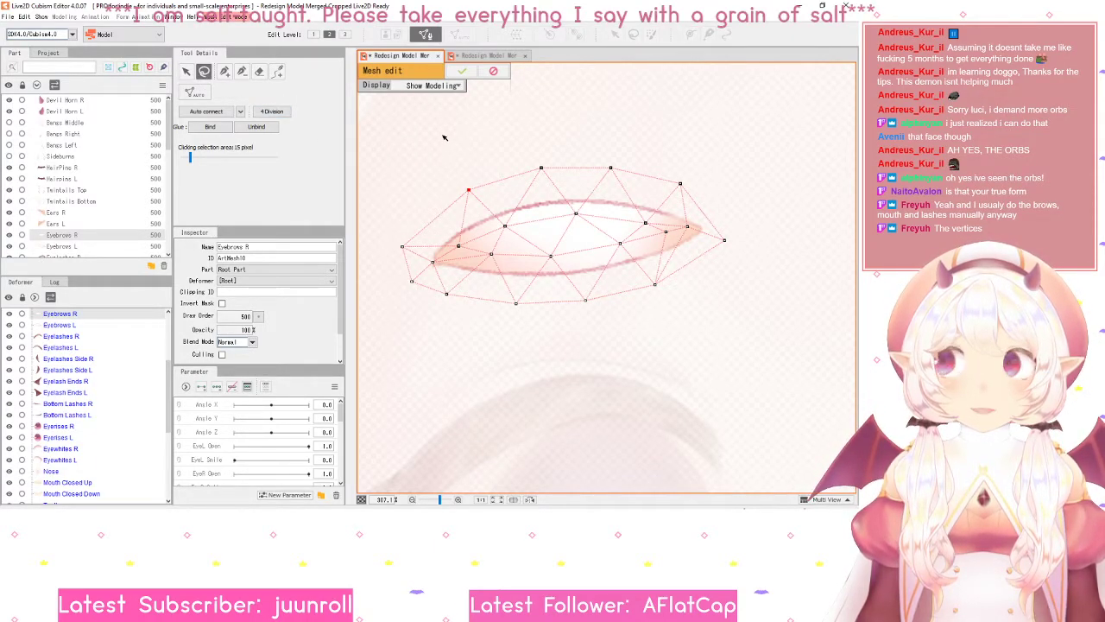
mouse_move(445, 137)
left_mouse_down()
mouse_move(572, 201)
mouse_move(517, 252)
mouse_move(418, 244)
left_mouse_up()
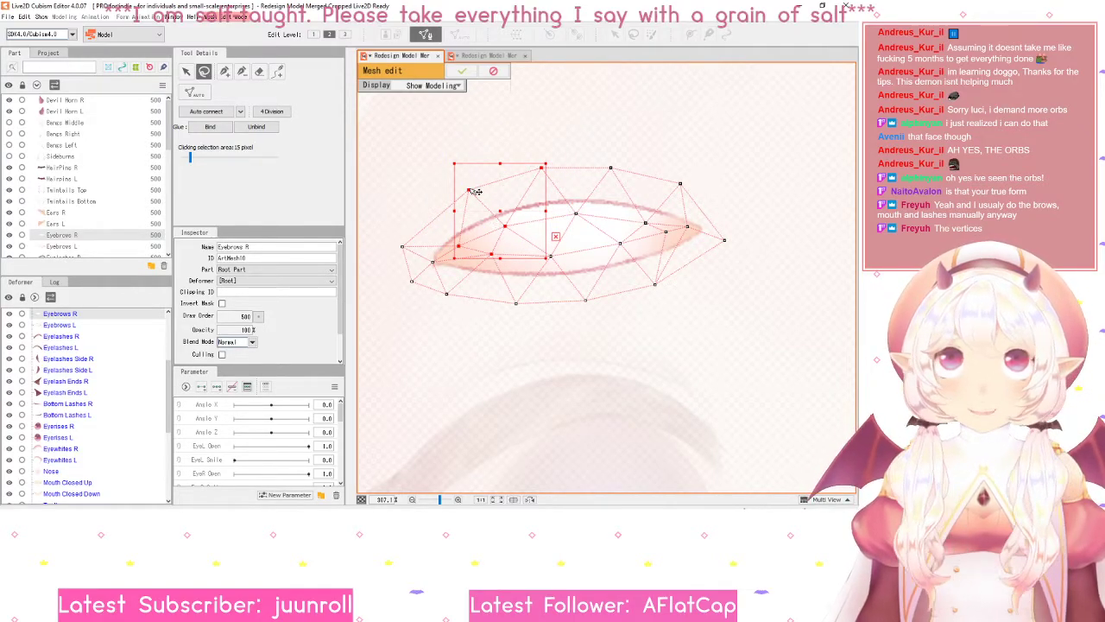
left_click_drag(469, 188, 610, 207)
key("ctrl+z")
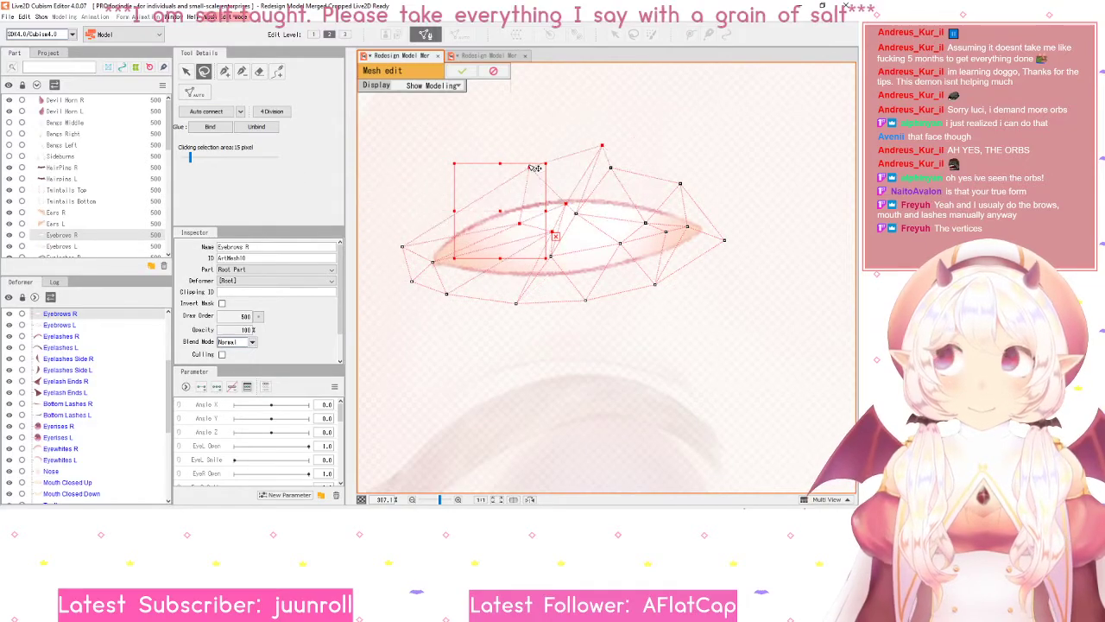
- Cancel the current mesh editing session on Eyebrows R and discard it
left_click(224, 70)
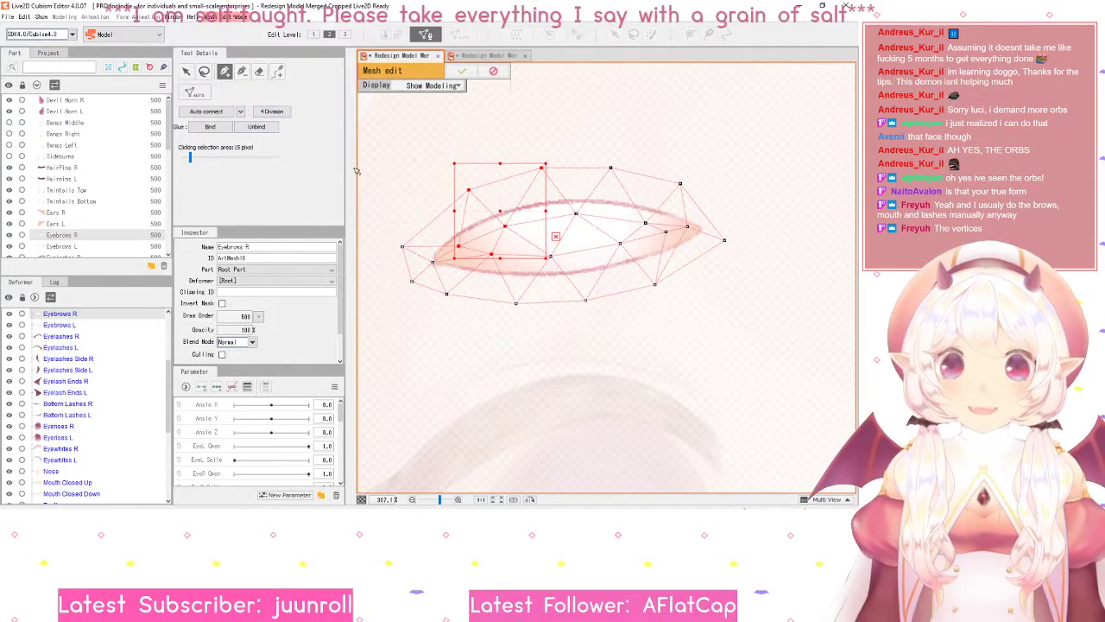
left_click(204, 71)
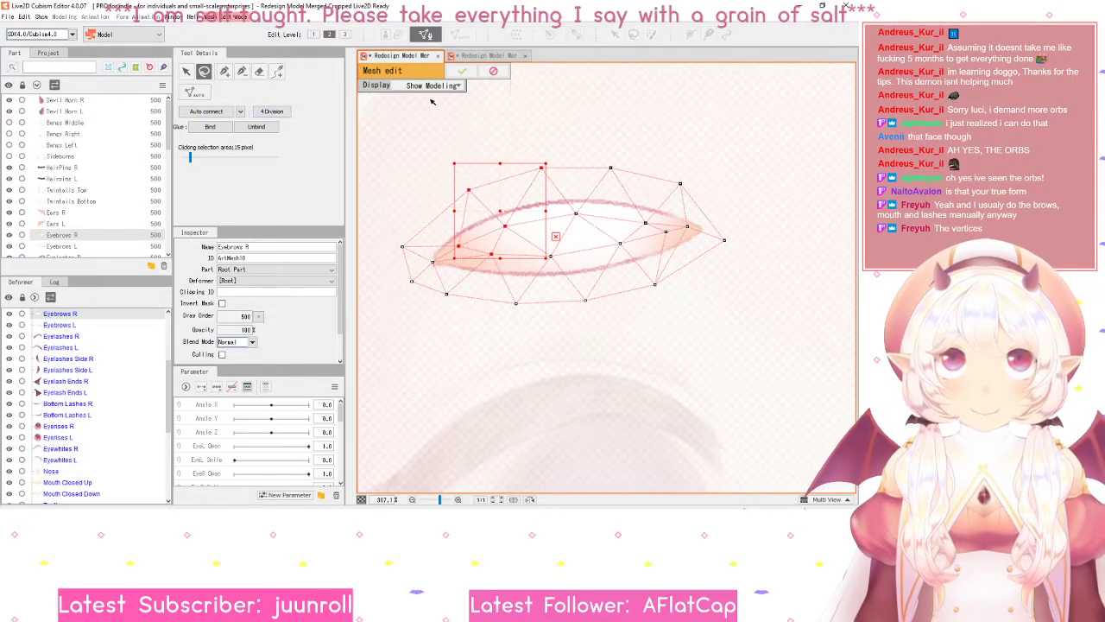
left_click(493, 71)
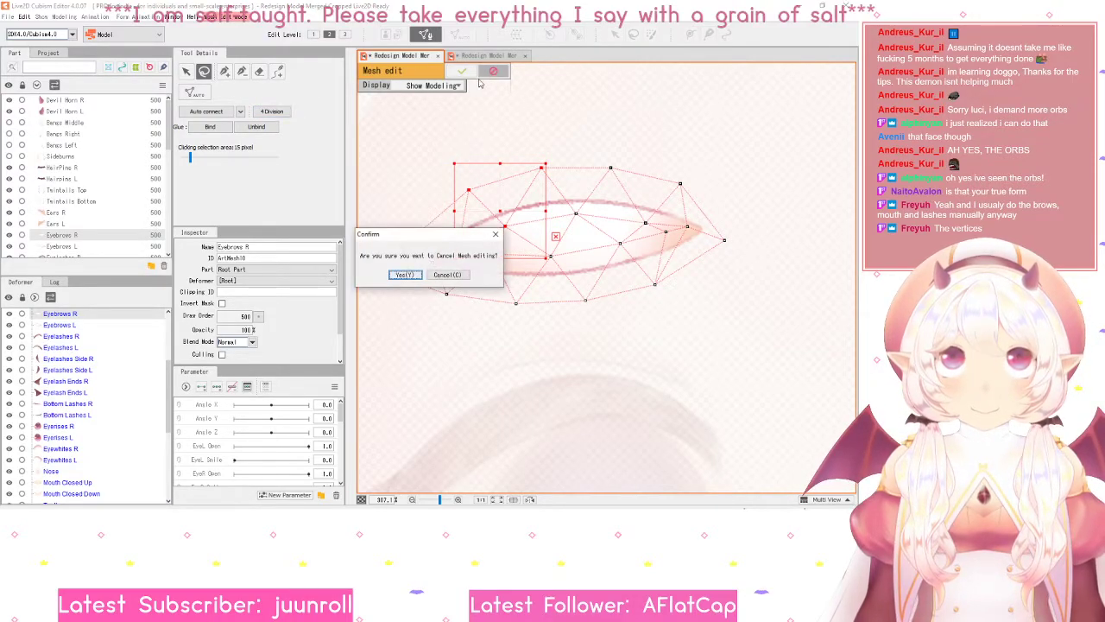
left_click(403, 275)
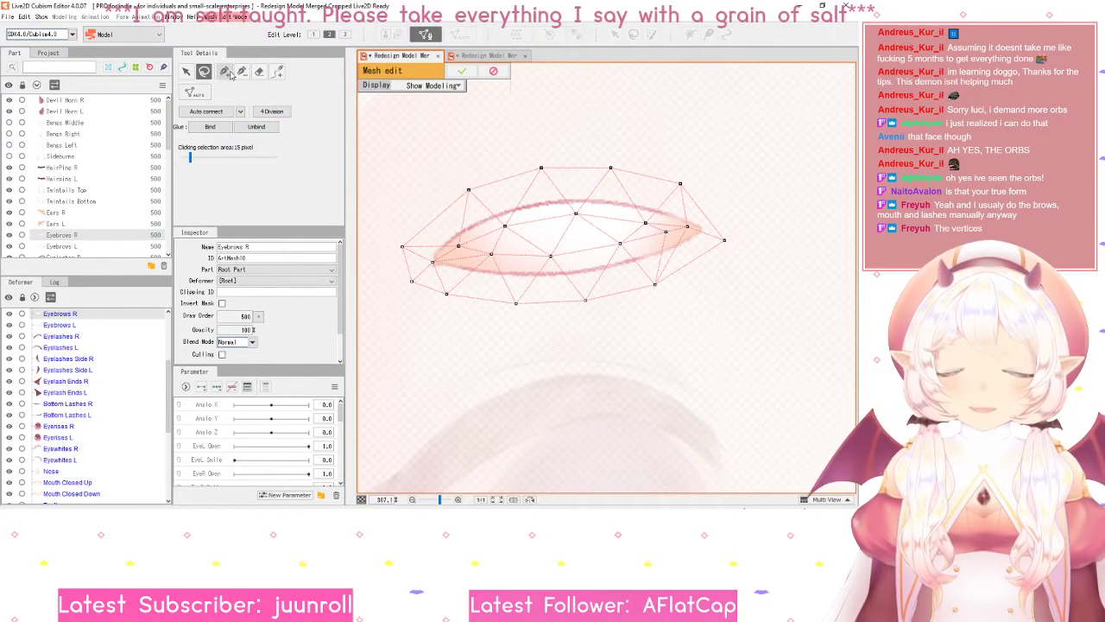
- Add a vertex on the outer edge at the eyebrow mesh's upper left and connect it to the nearest inner vertex
left_click(227, 72)
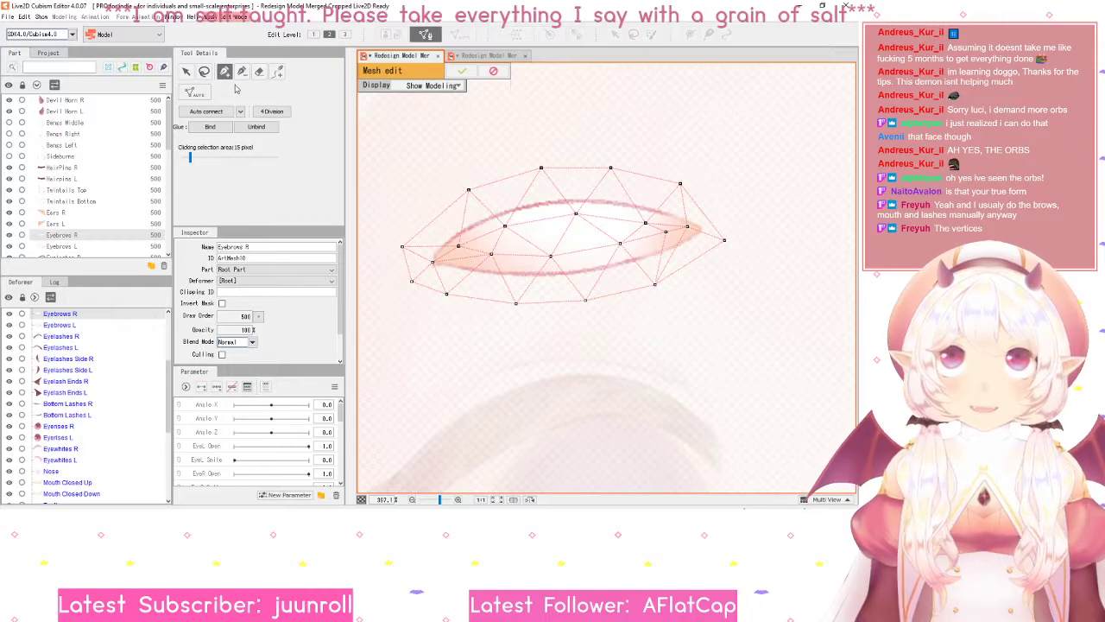
left_click(432, 221)
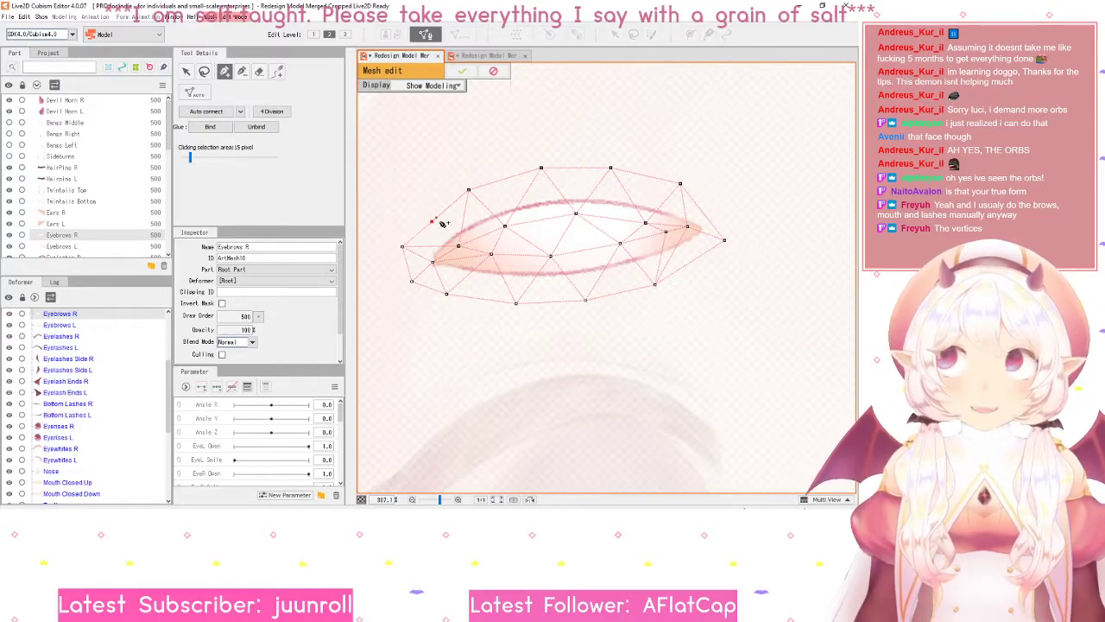
scroll(445, 235, "up", 4)
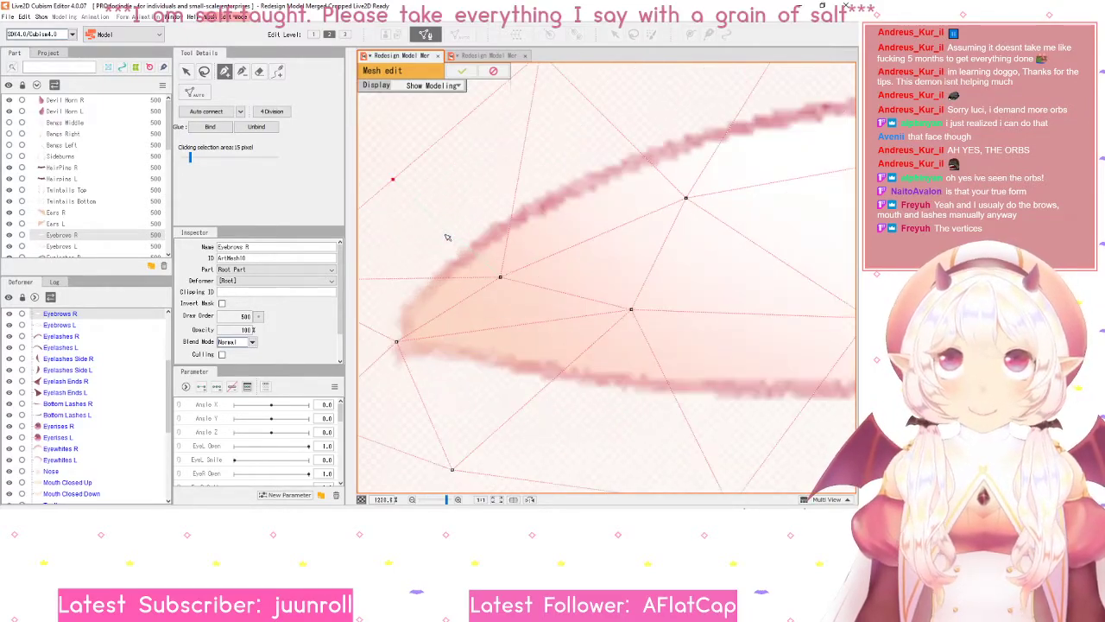
scroll(463, 243, "down", 1)
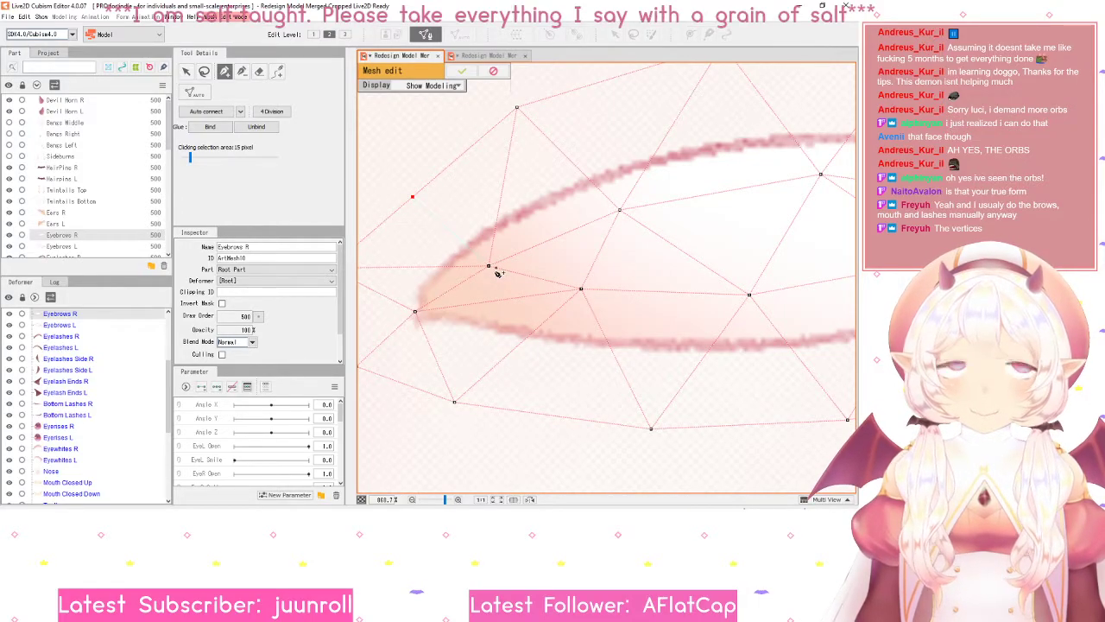
scroll(493, 273, "down", 1)
scroll(493, 273, "down", 2)
scroll(493, 269, "down", 1)
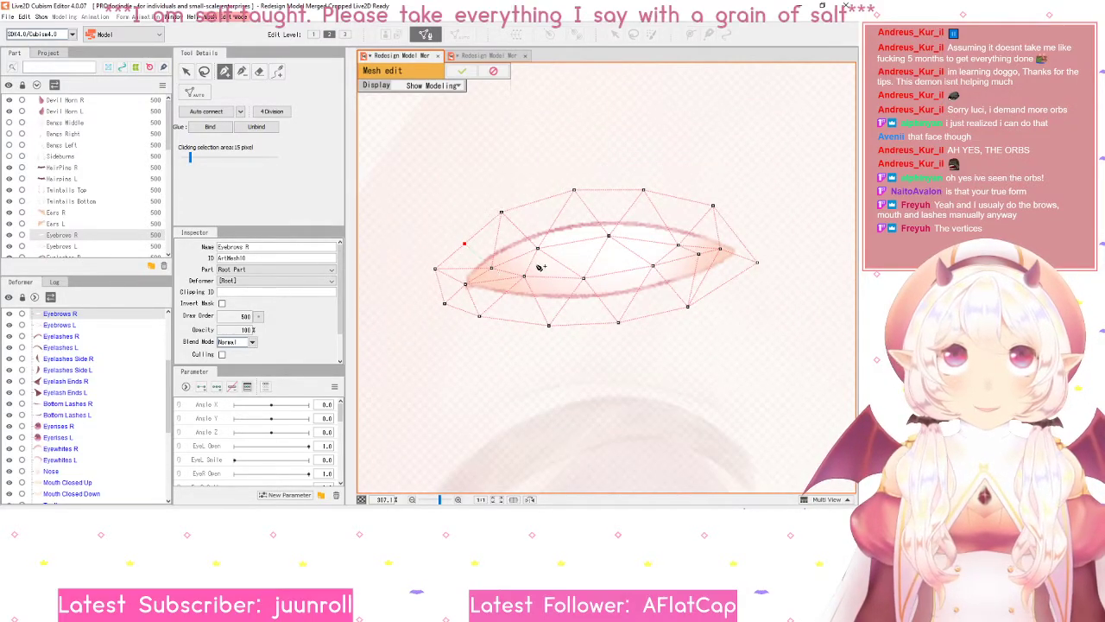
left_click(491, 269)
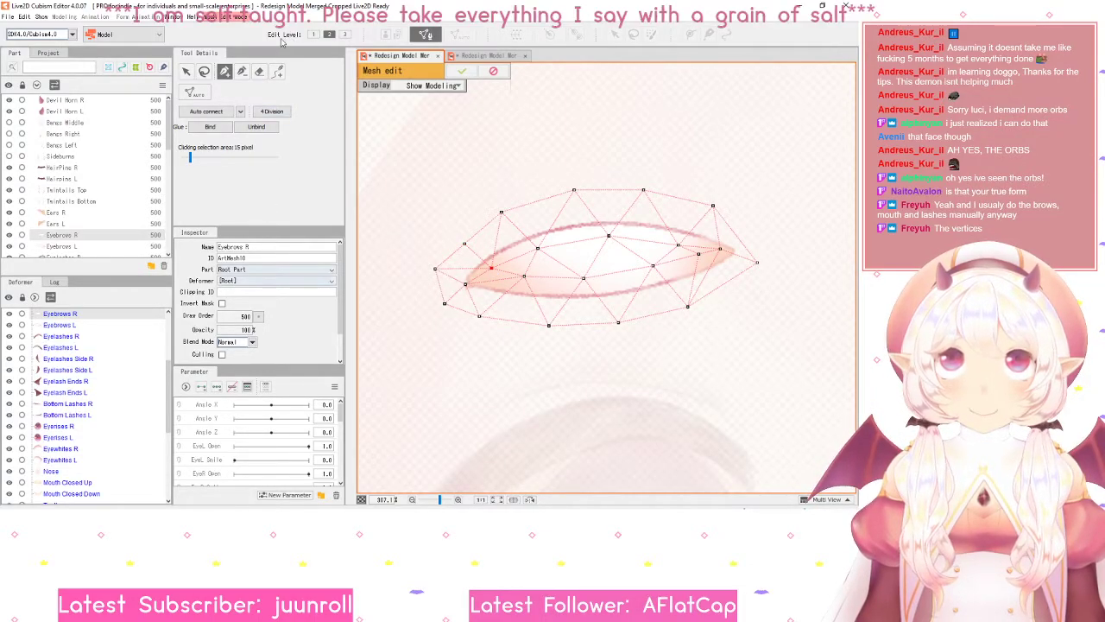
- Try deleting the newly added outer vertex and the vertex at the eyebrow's left tip, and undo both deletions
left_click(243, 72)
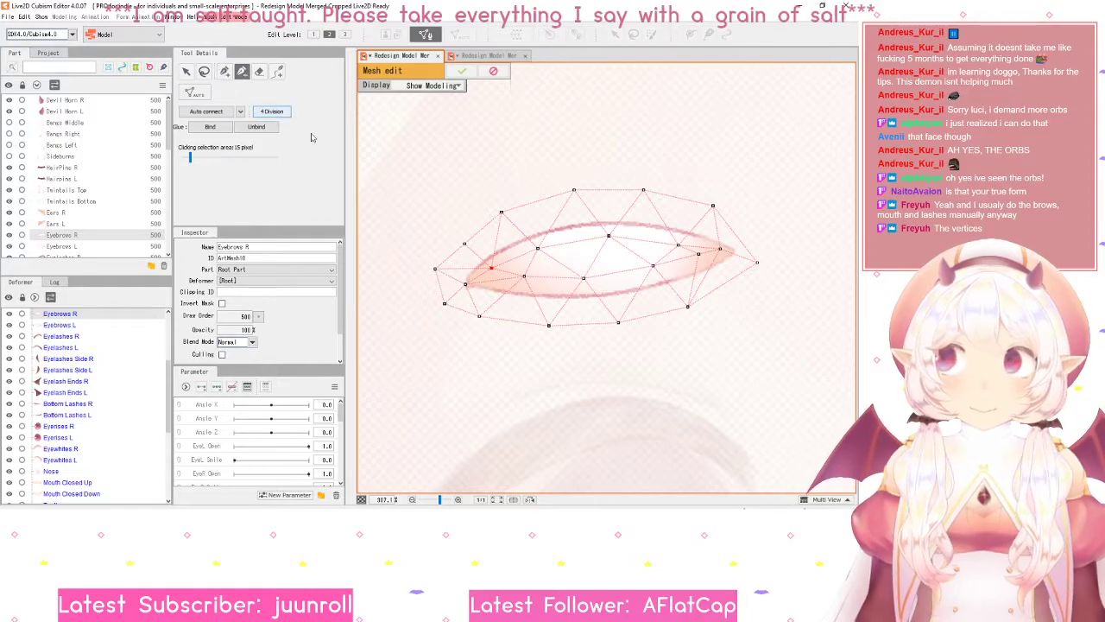
scroll(461, 247, "up", 1)
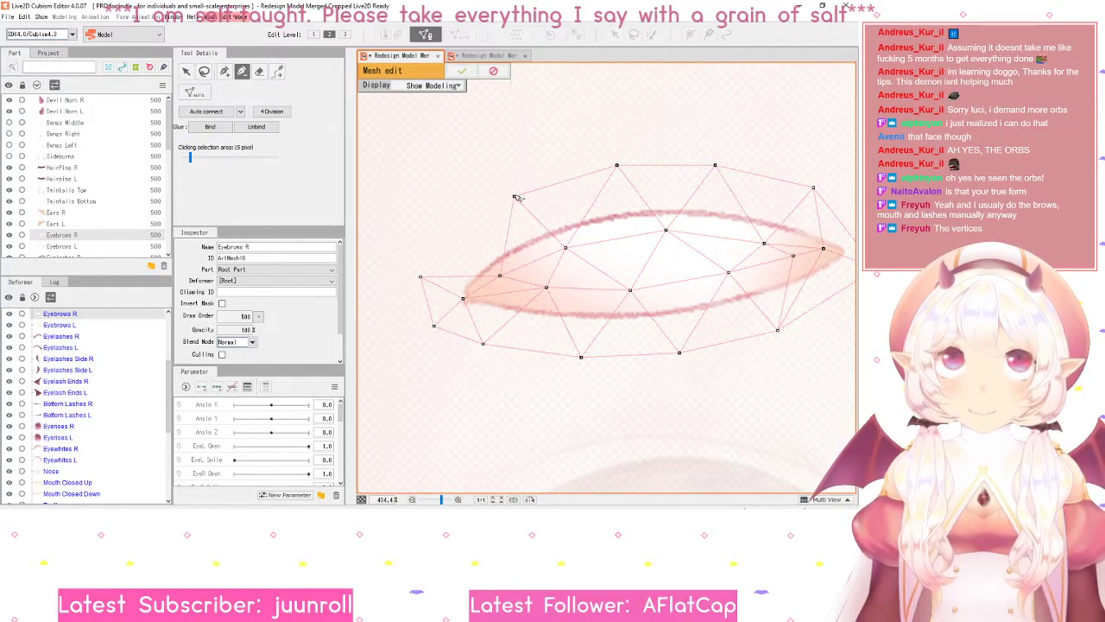
left_click(464, 298, "ctrl")
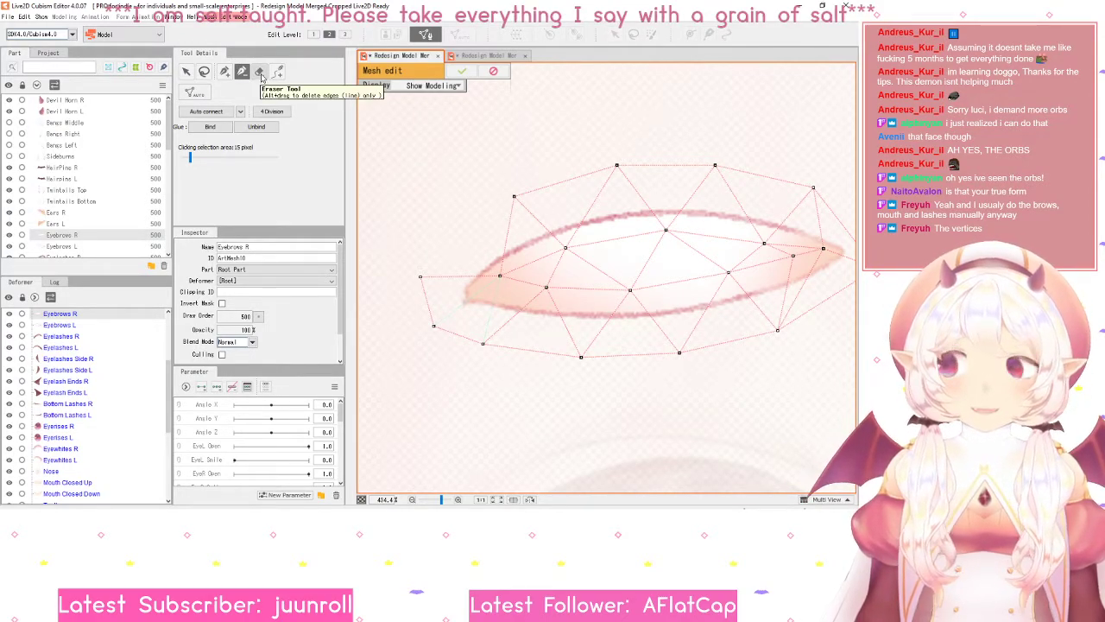
key("ctrl+z")
key("ctrl+z")
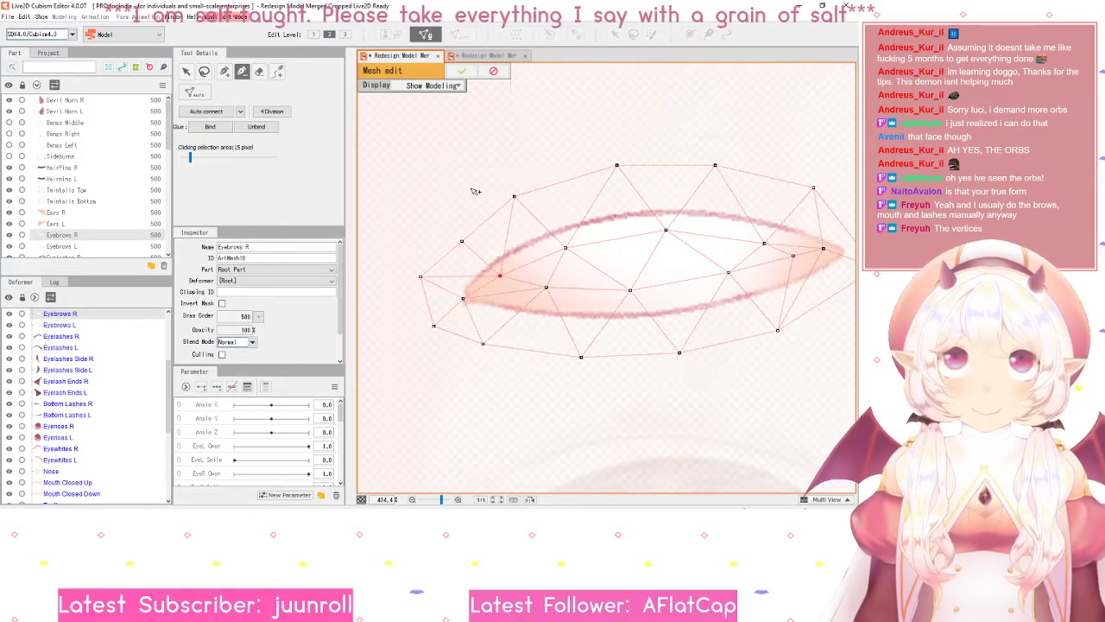
- Try erasing the upper-left vertices of the eyebrow mesh with the Eraser tool, and undo the erasure
left_click(259, 73)
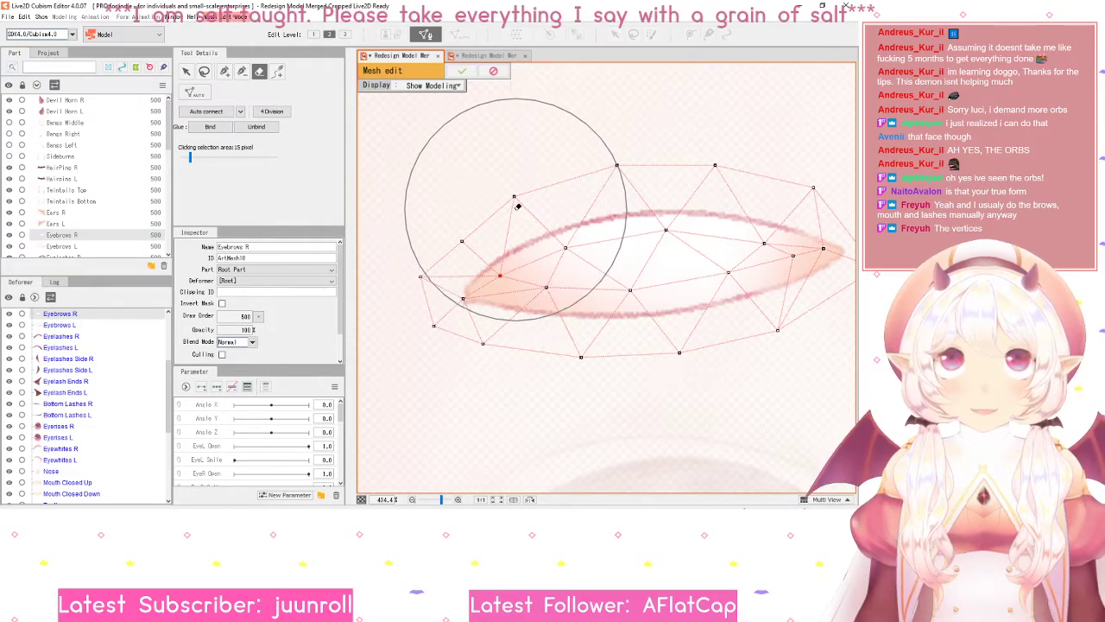
left_click(190, 159)
left_click_drag(189, 159, 182, 159)
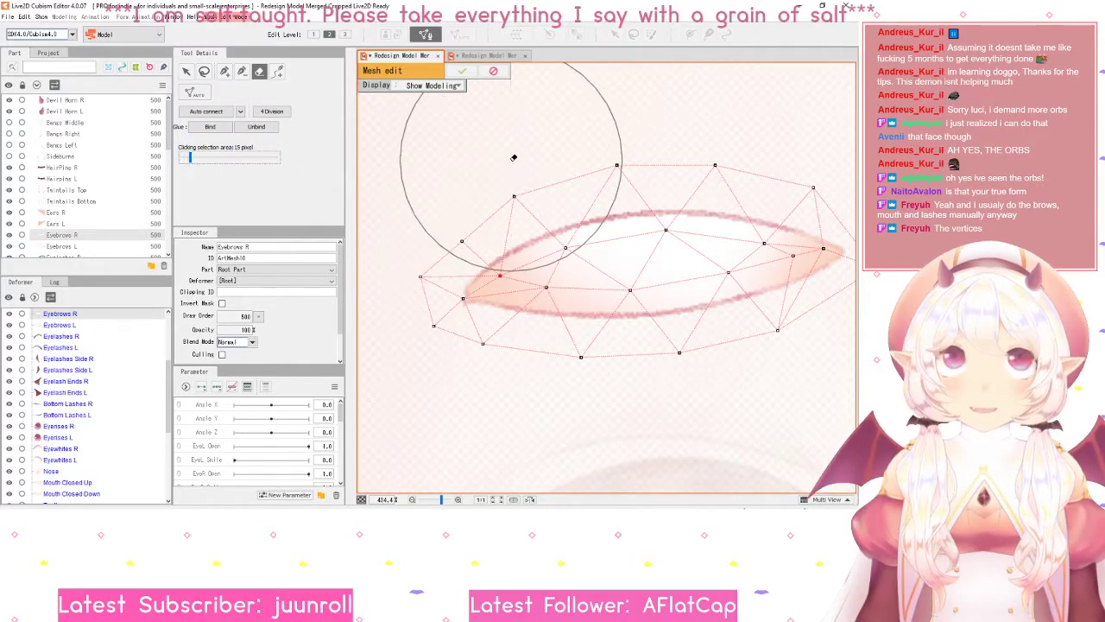
mouse_move(515, 164)
left_mouse_down()
mouse_move(525, 214)
mouse_move(540, 203)
mouse_move(533, 188)
left_mouse_up()
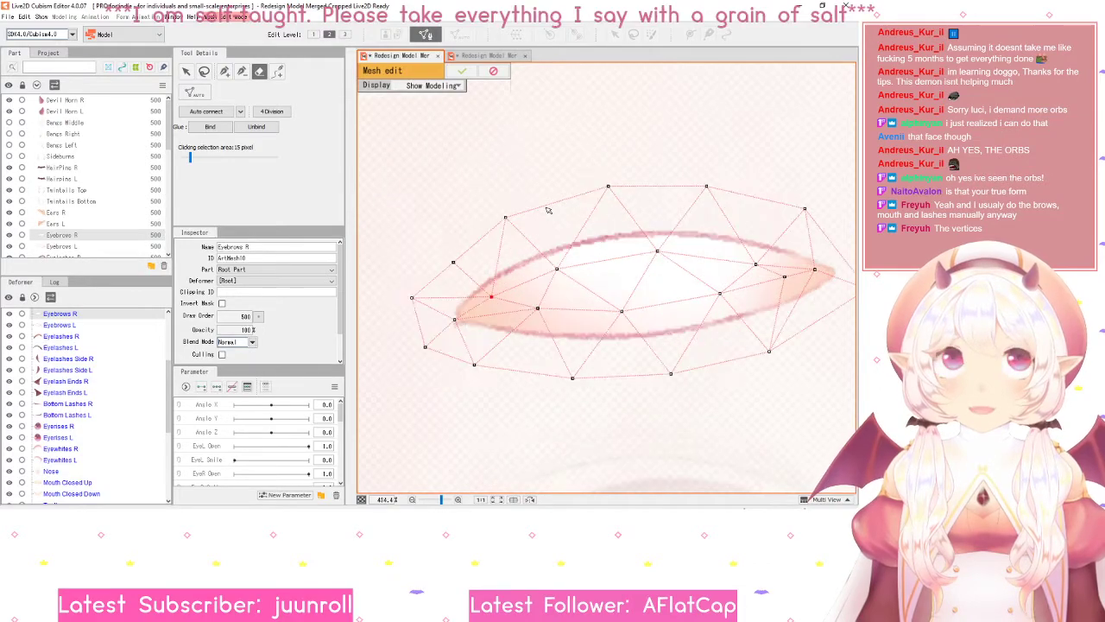
left_click(559, 164)
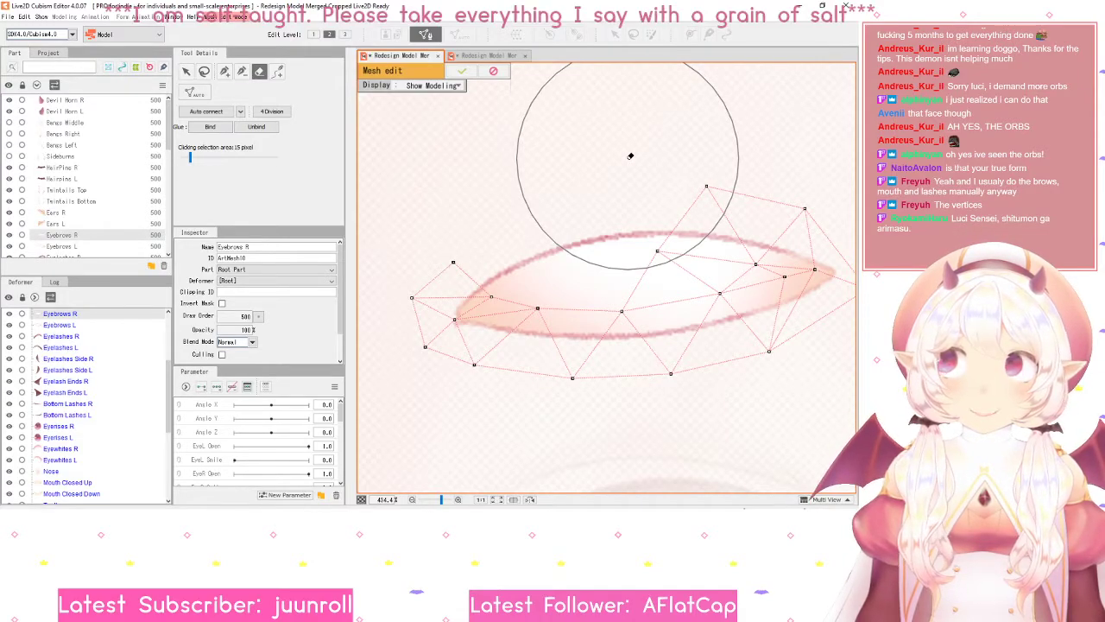
key("ctrl+z")
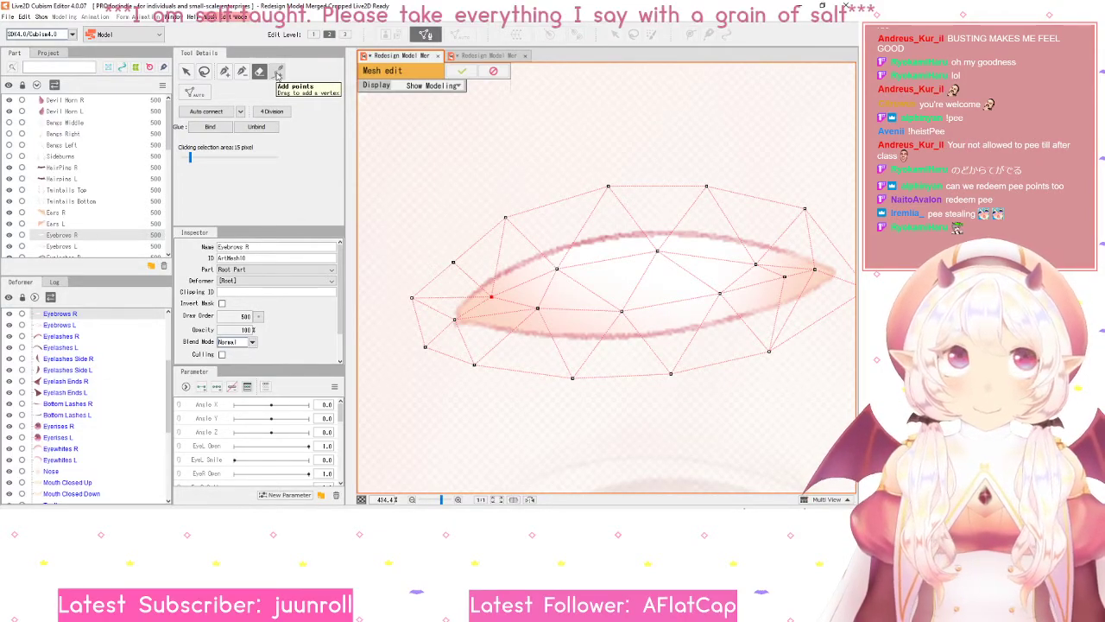
- Try Add points with a single vertex above the eyebrow and with a stroke around its outline, undoing each attempt
left_click(277, 73)
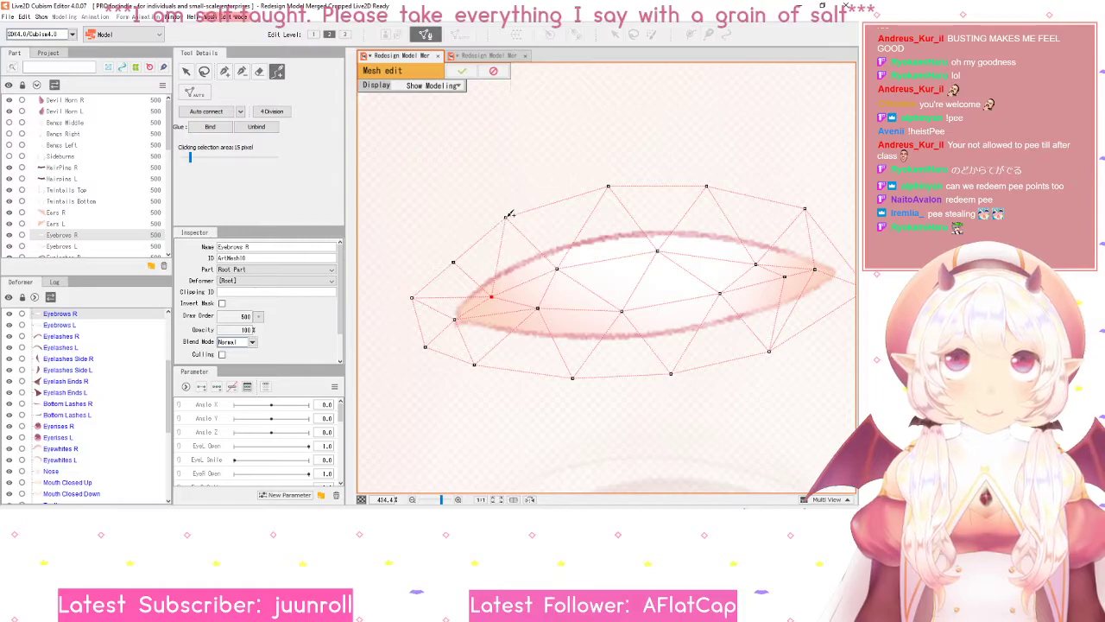
left_click(557, 224)
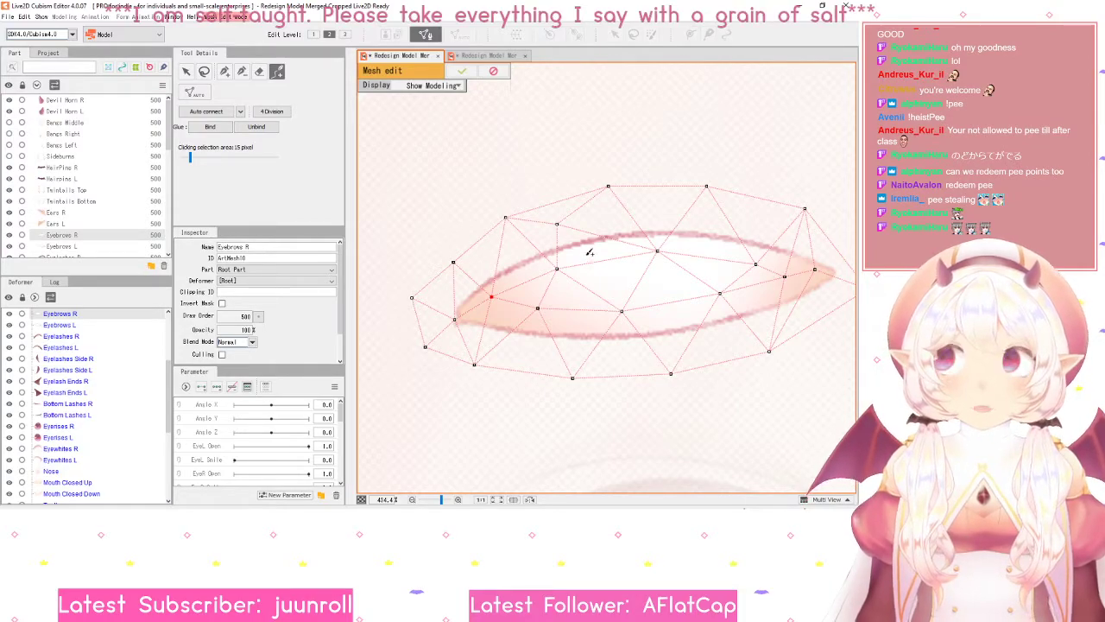
key("ctrl+z")
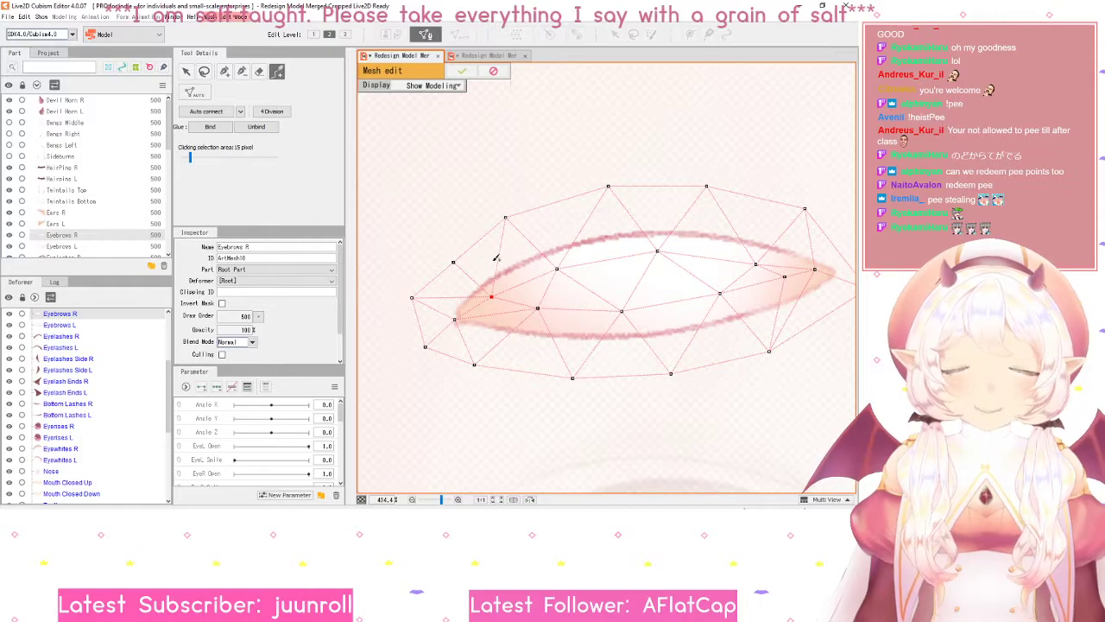
mouse_move(496, 257)
left_mouse_down()
mouse_move(554, 230)
mouse_move(718, 226)
mouse_move(750, 252)
mouse_move(755, 300)
mouse_move(658, 321)
mouse_move(493, 311)
left_mouse_up()
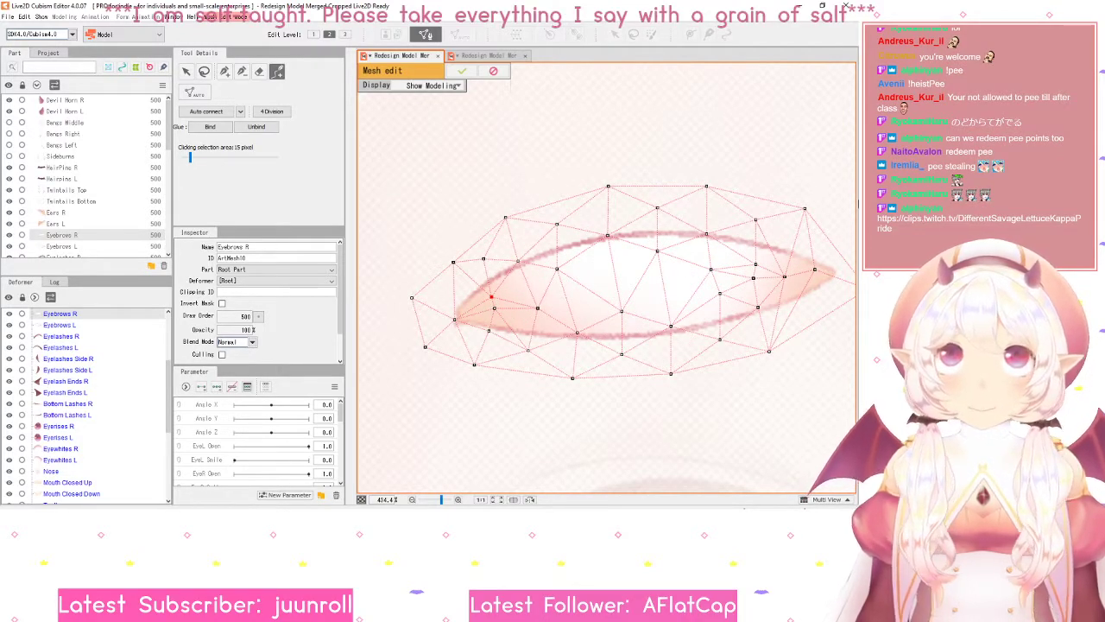
key("ctrl+z")
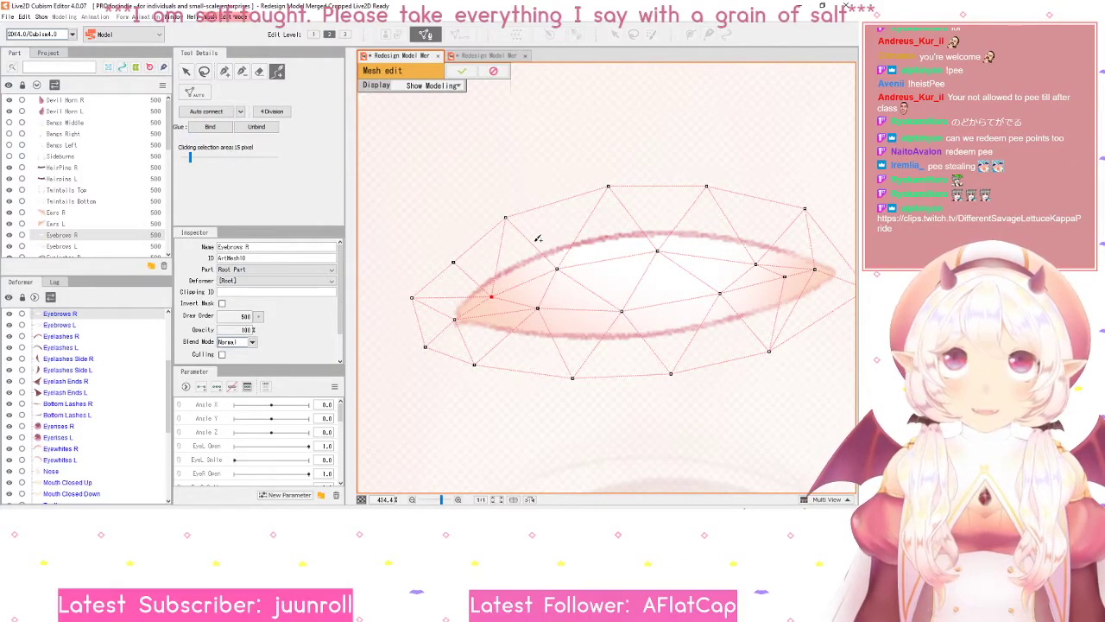
- Try adding a long run of points around the eyebrow outline and back through its middle, and undo them
left_click(557, 224)
left_click(607, 235)
left_click(657, 207)
left_click(707, 234)
left_click(710, 270)
left_click(753, 278)
left_click(757, 307)
left_click(719, 338)
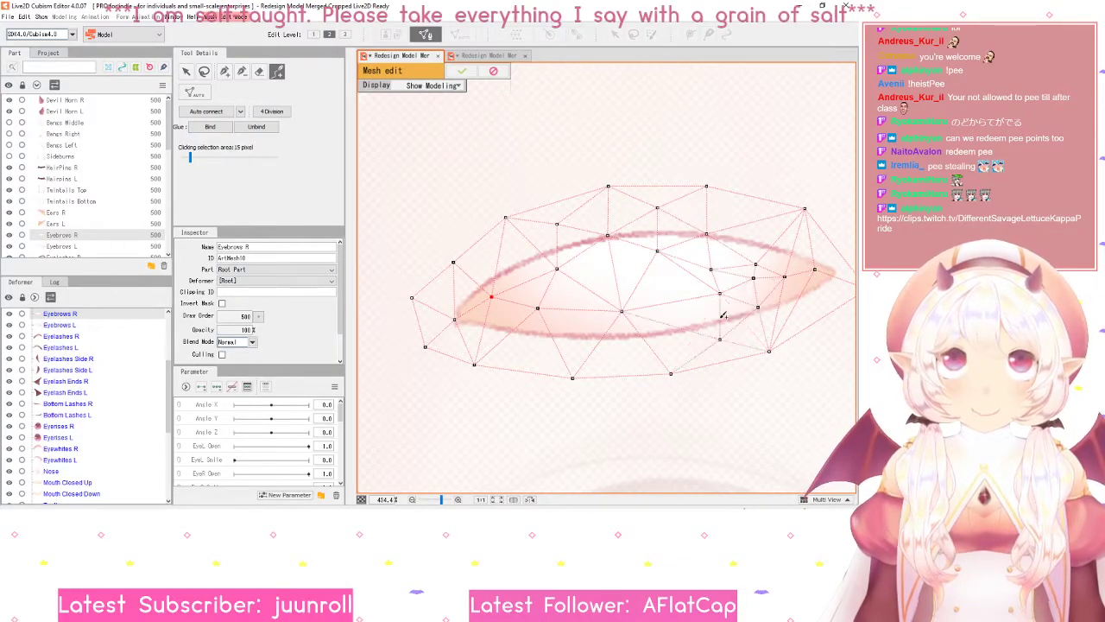
left_click(670, 326)
left_click(620, 354)
left_click(577, 333)
left_click(527, 350)
left_click(489, 330)
left_click(529, 291)
left_click(611, 278)
left_click(665, 285)
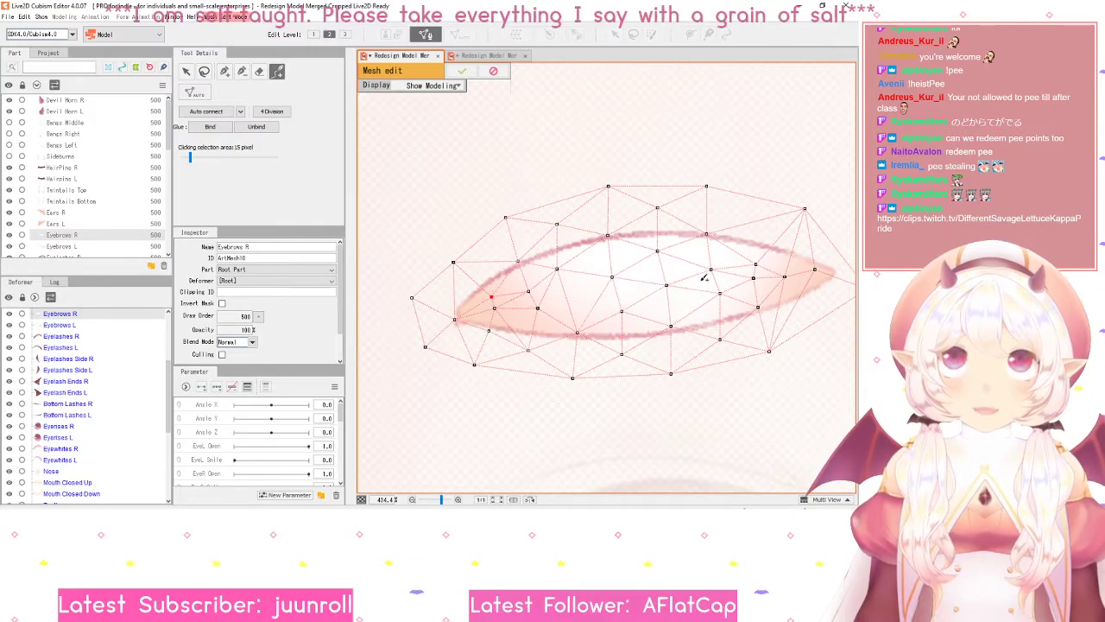
key("ctrl+z")
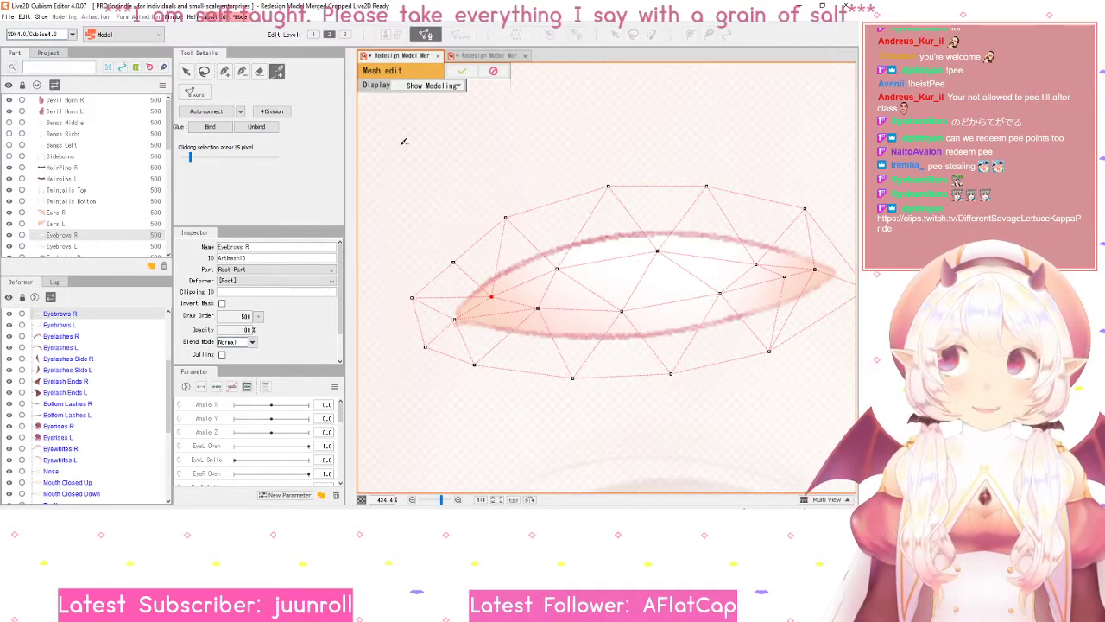
- Move the two inner vertices nearest the eyebrow's upper left onto its upper outline with the arrow tool
left_click(186, 70)
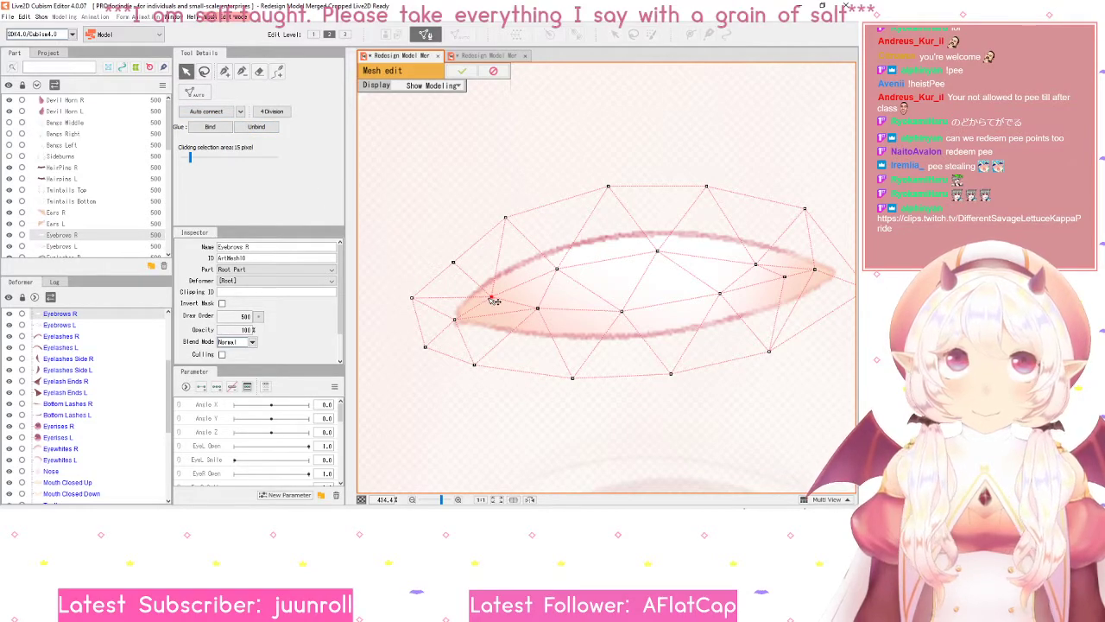
left_click_drag(490, 296, 477, 281)
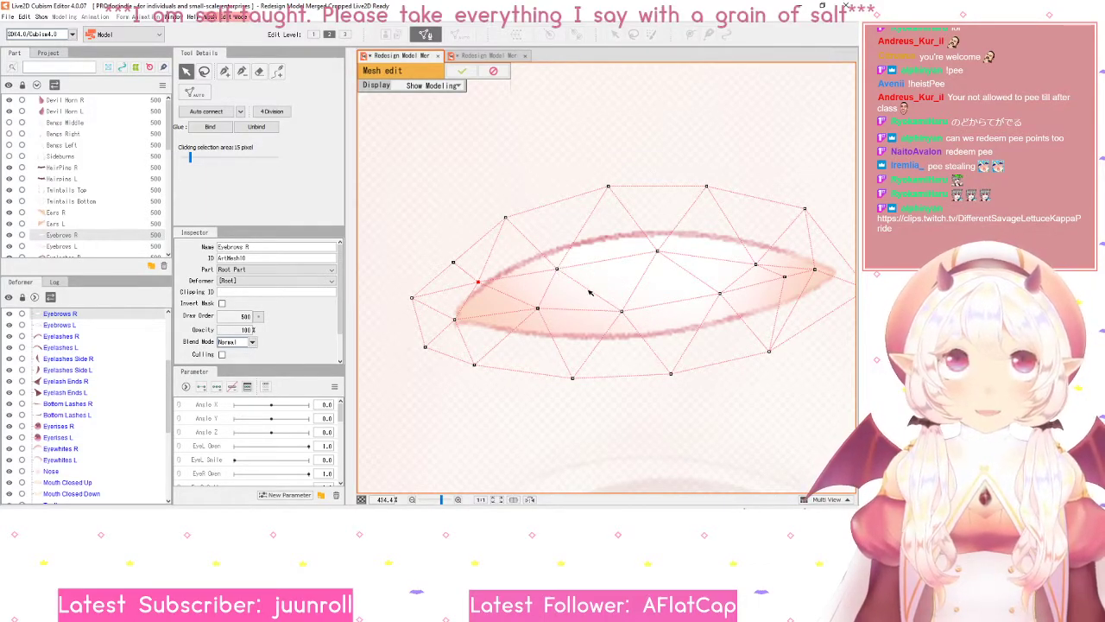
left_click_drag(590, 294, 568, 292)
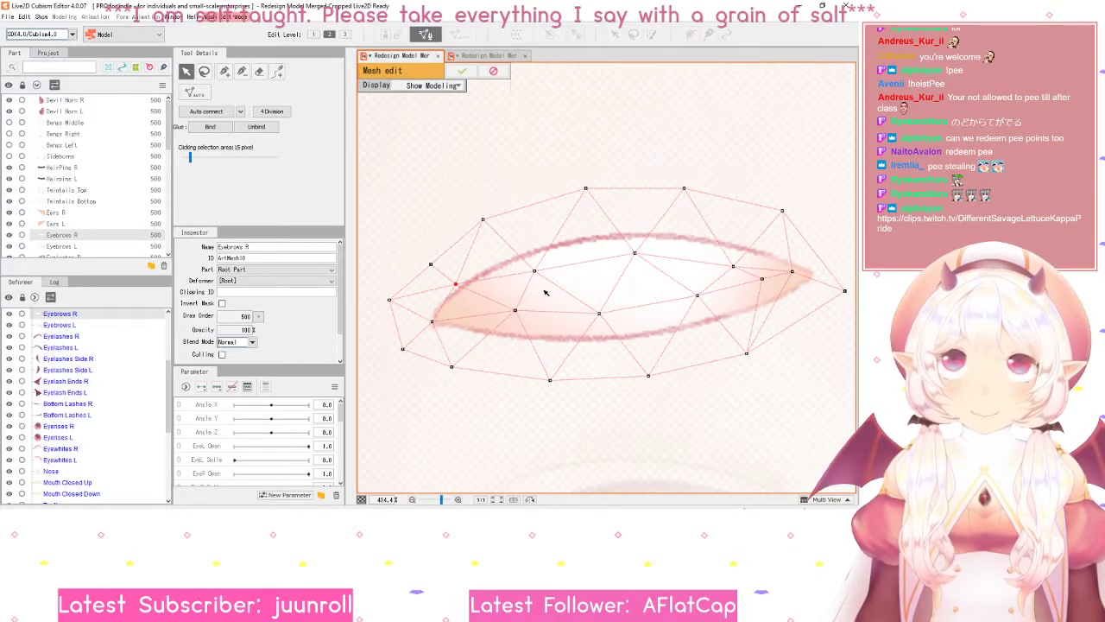
left_click_drag(536, 271, 521, 258)
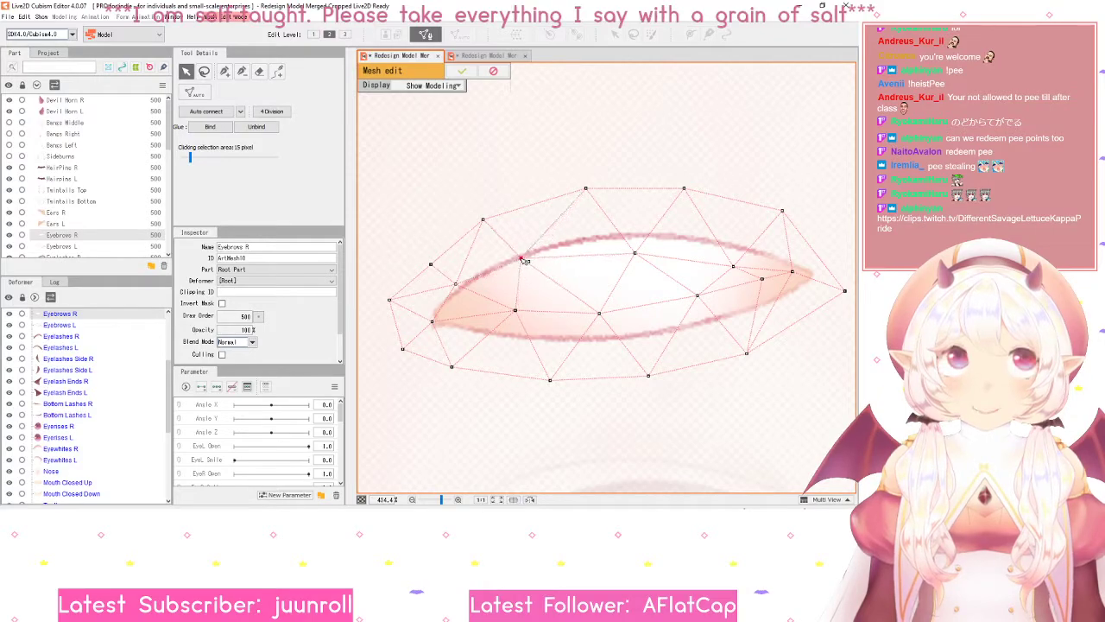
- Adjust the two outer vertices around the eyebrow's left end and shift the two vertices on its upper-left outline further along the curve
left_click_drag(455, 285, 418, 255)
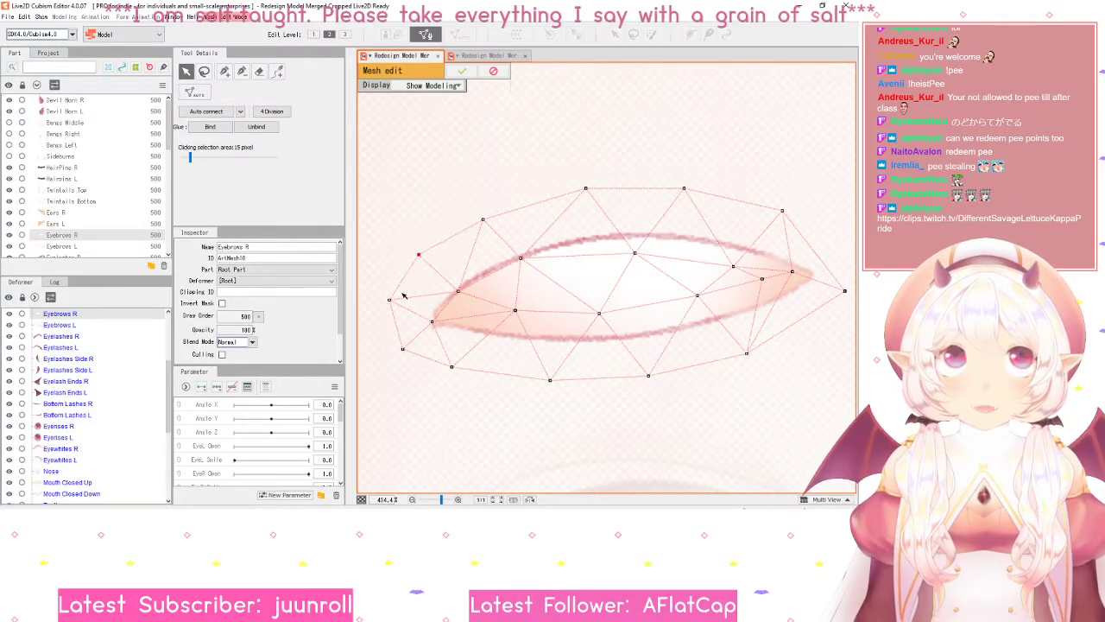
mouse_move(389, 299)
left_mouse_down()
mouse_move(404, 298)
mouse_move(395, 299)
left_mouse_up()
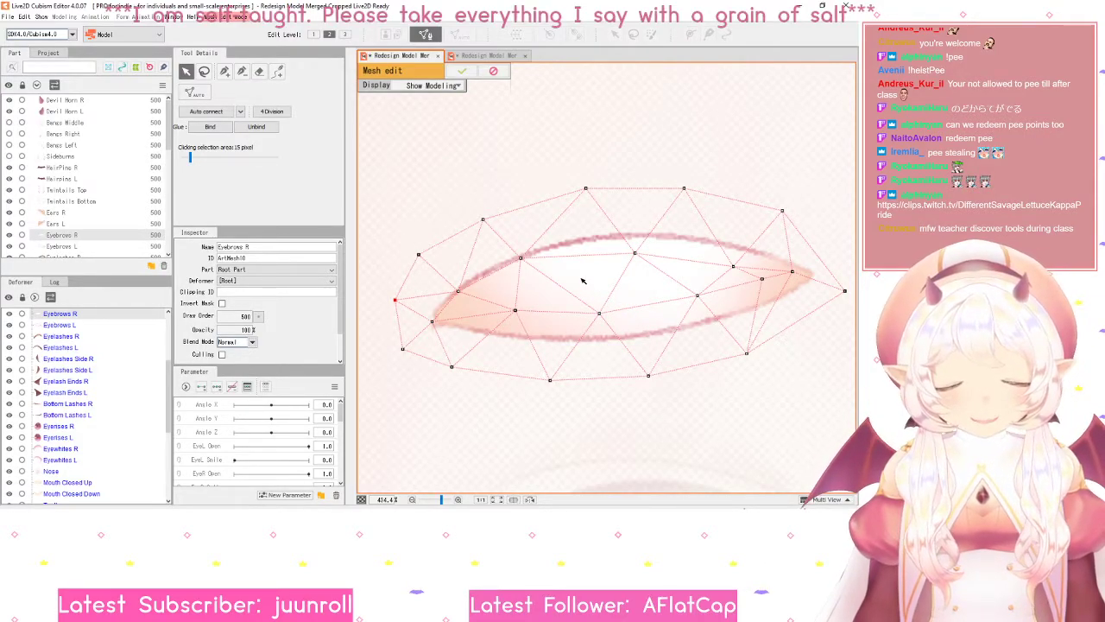
left_click(457, 292)
left_click_drag(458, 294, 464, 275)
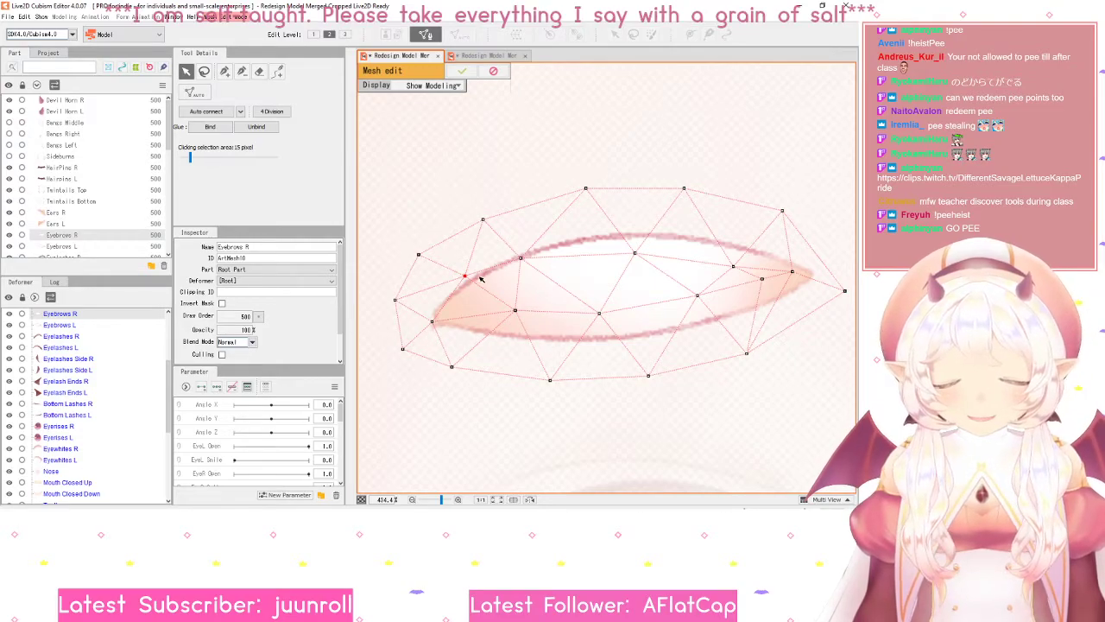
left_click_drag(522, 259, 544, 249)
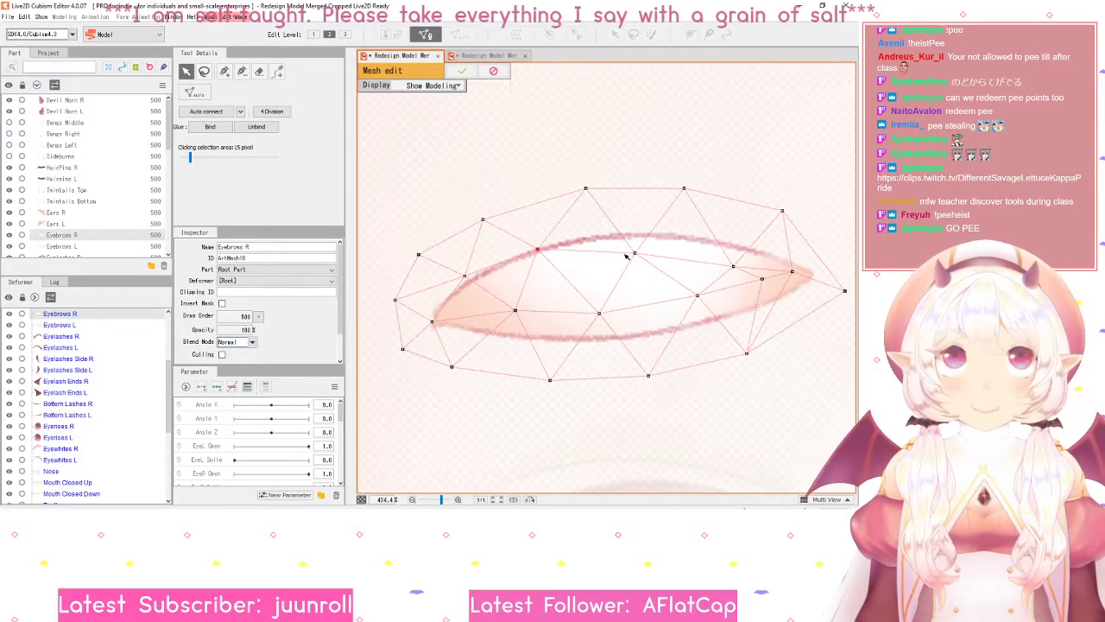
- Move two inner vertices onto the eyebrow's upper outline and pull the two middle vertices into the centre of the shape
left_click_drag(635, 254, 618, 234)
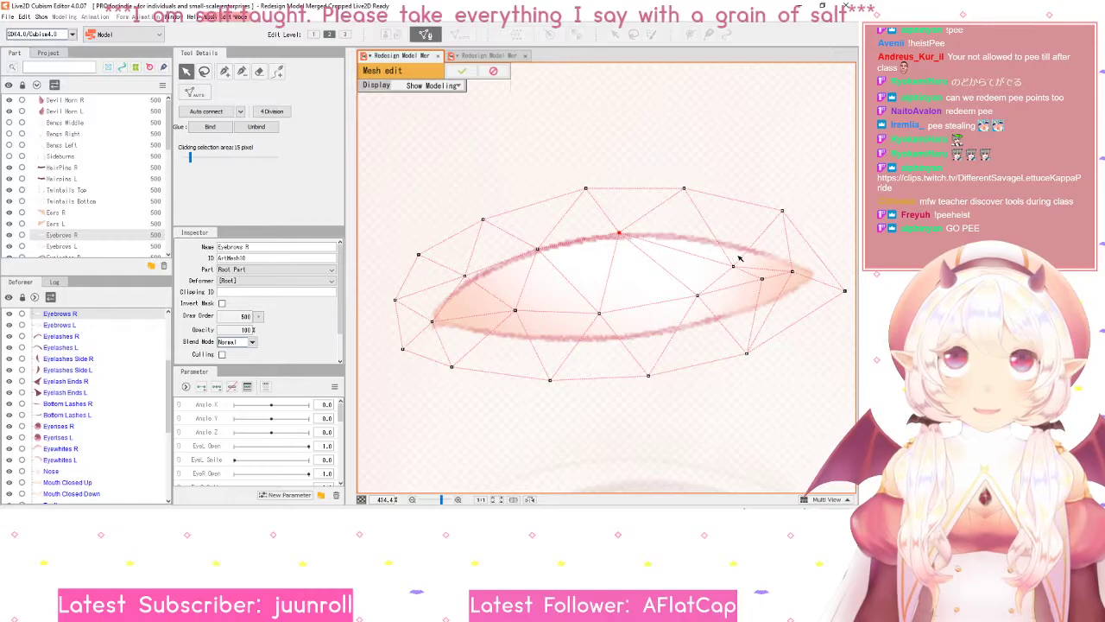
left_click_drag(734, 265, 695, 241)
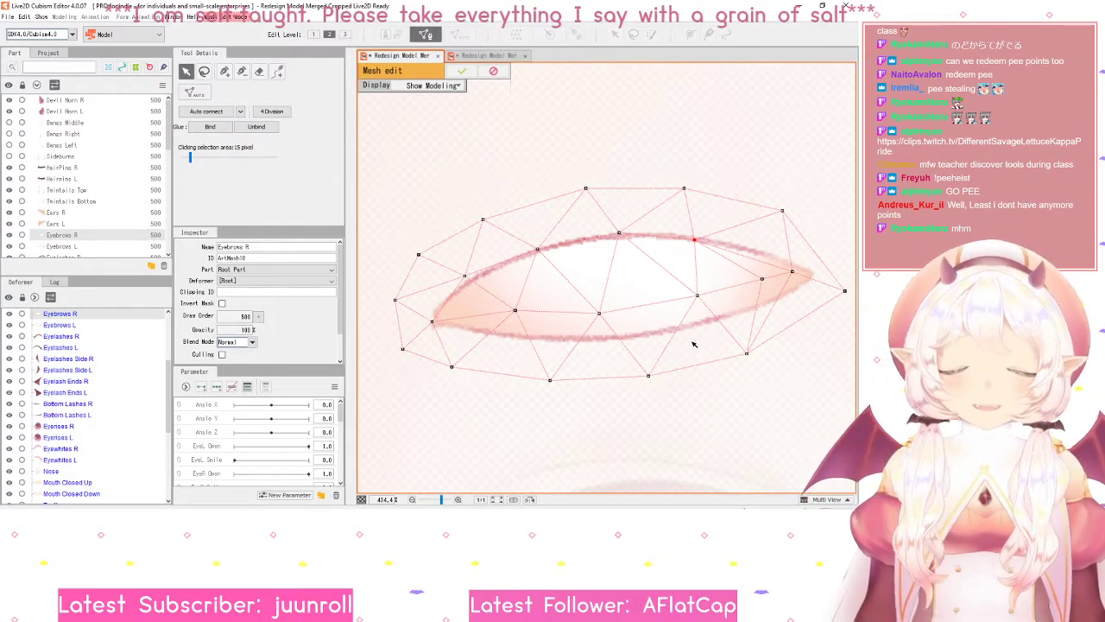
left_click_drag(697, 296, 671, 287)
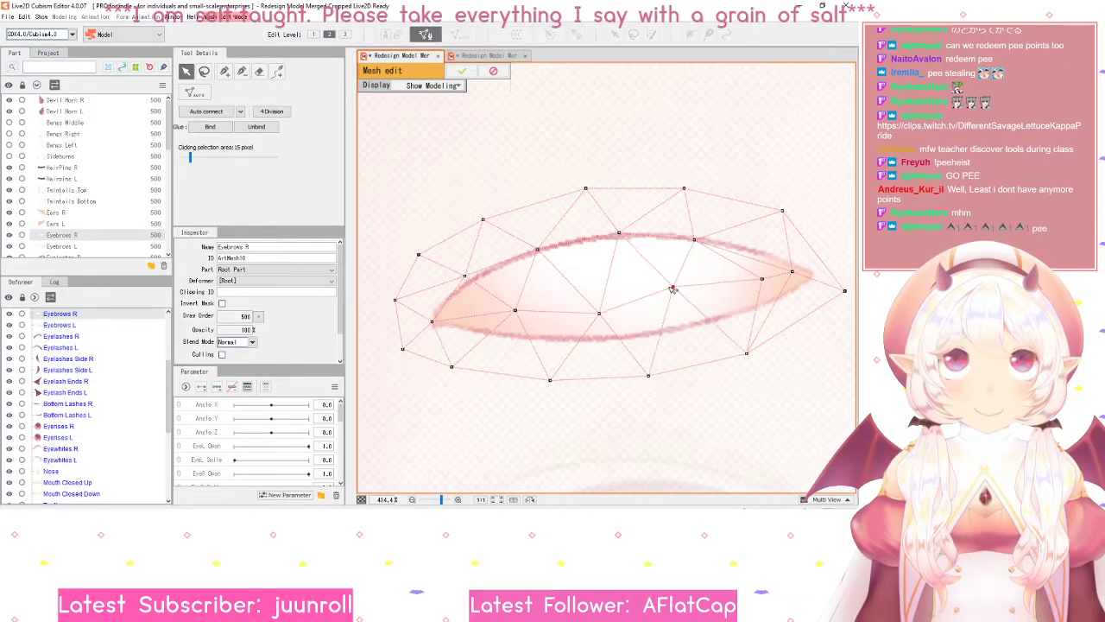
left_click_drag(598, 313, 581, 294)
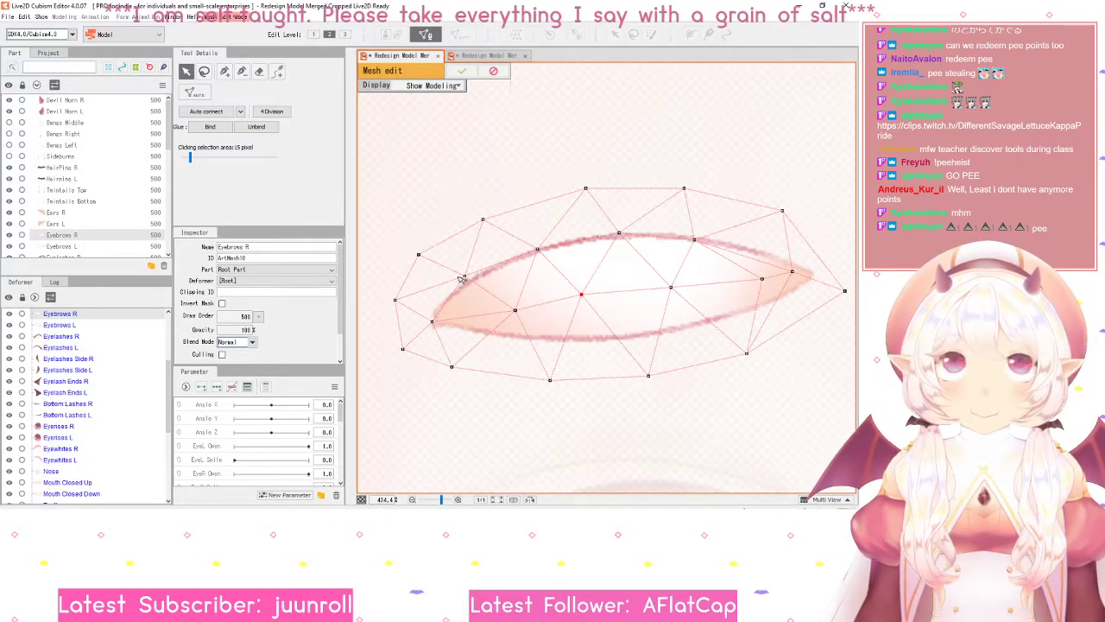
- Reposition the vertices around the eyebrow's left end, placing the tip vertex on the lower outline and aligning the neighbouring inner and outer vertices
left_click_drag(464, 278, 473, 281)
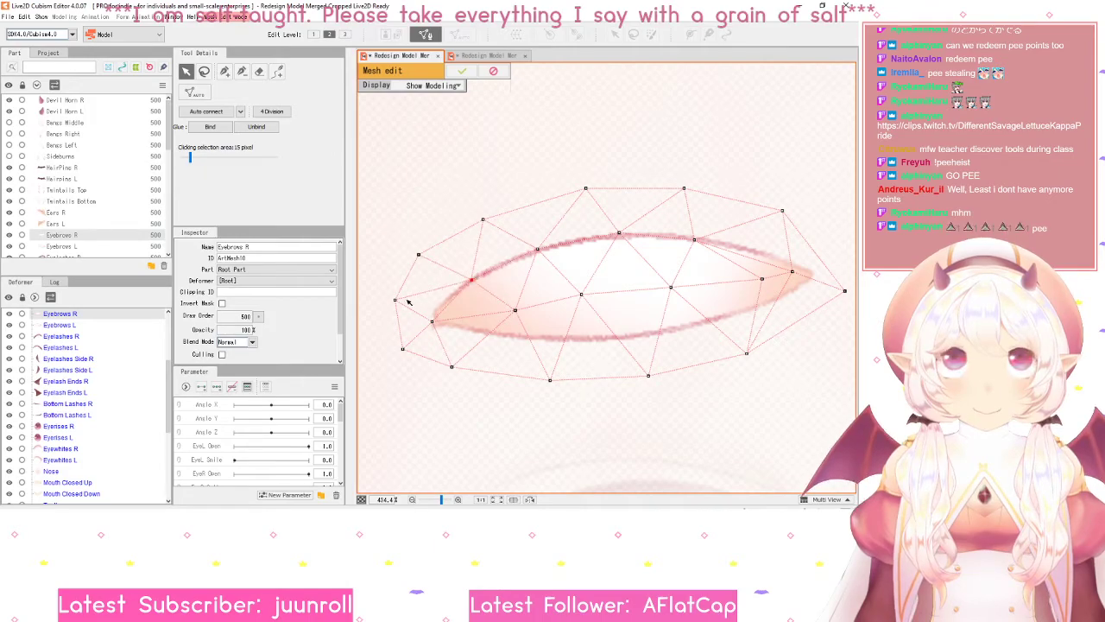
left_click_drag(395, 301, 397, 286)
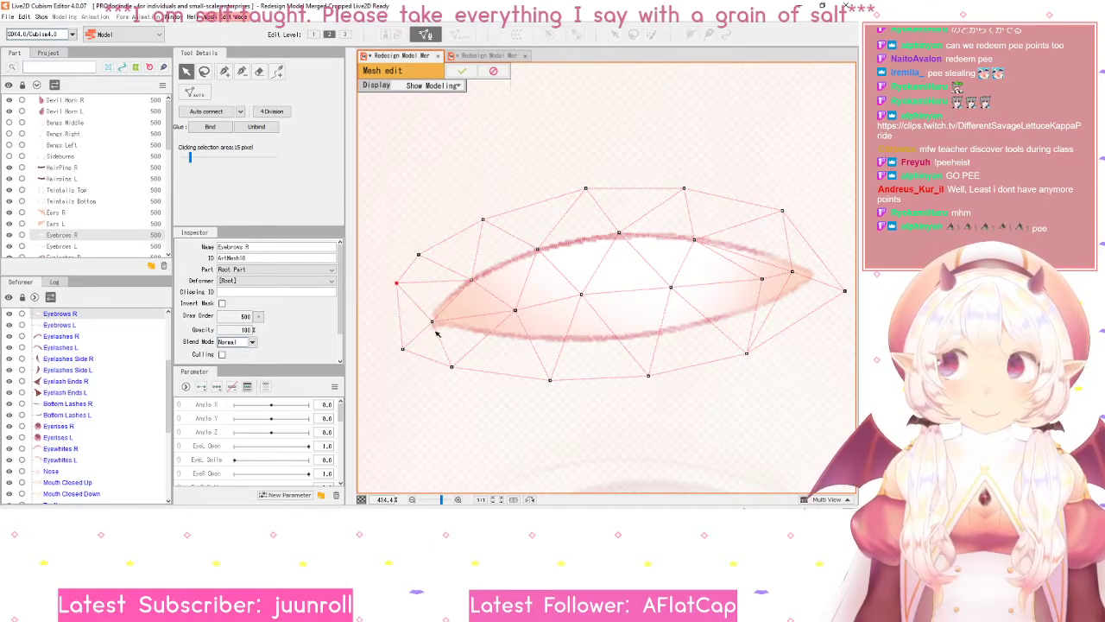
left_click_drag(432, 321, 518, 321)
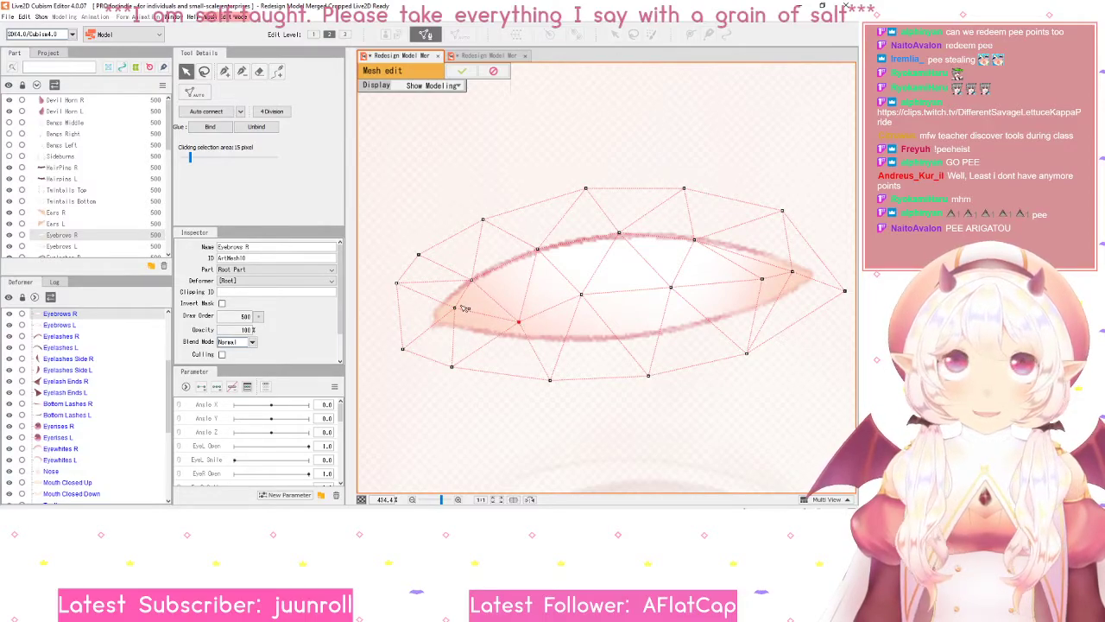
left_click_drag(454, 307, 456, 327)
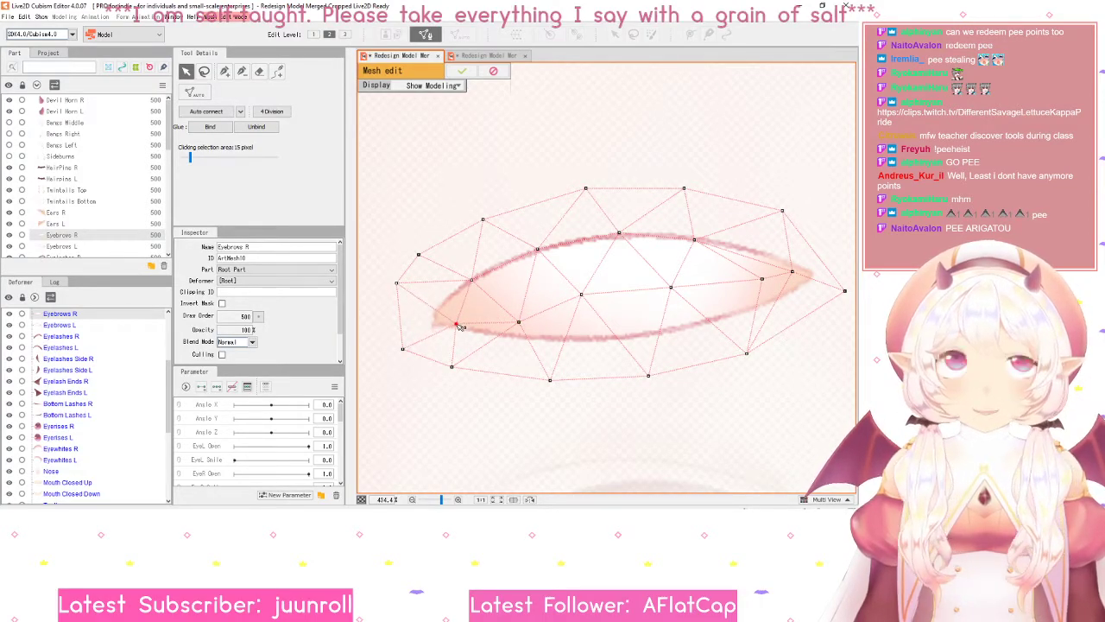
left_click(473, 281)
mouse_move(400, 287)
left_mouse_down()
mouse_move(400, 304)
mouse_move(398, 296)
left_mouse_up()
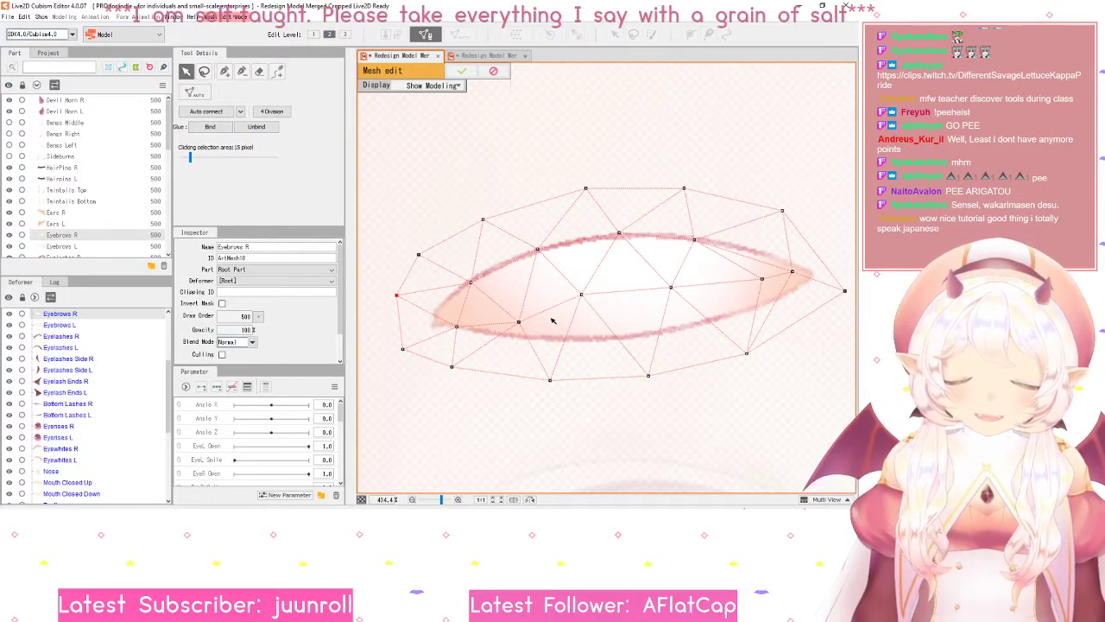
- Lower the middle vertices toward the eyebrow's lower outline and set the upper-row vertices slightly inside the upper outline
left_click(607, 319)
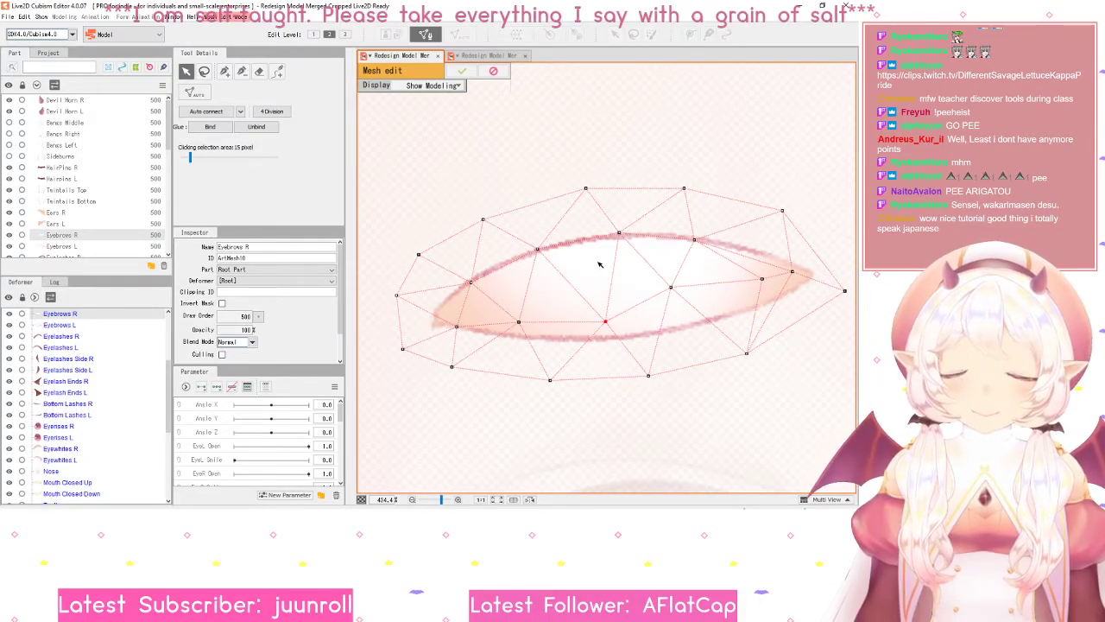
left_click_drag(537, 249, 538, 258)
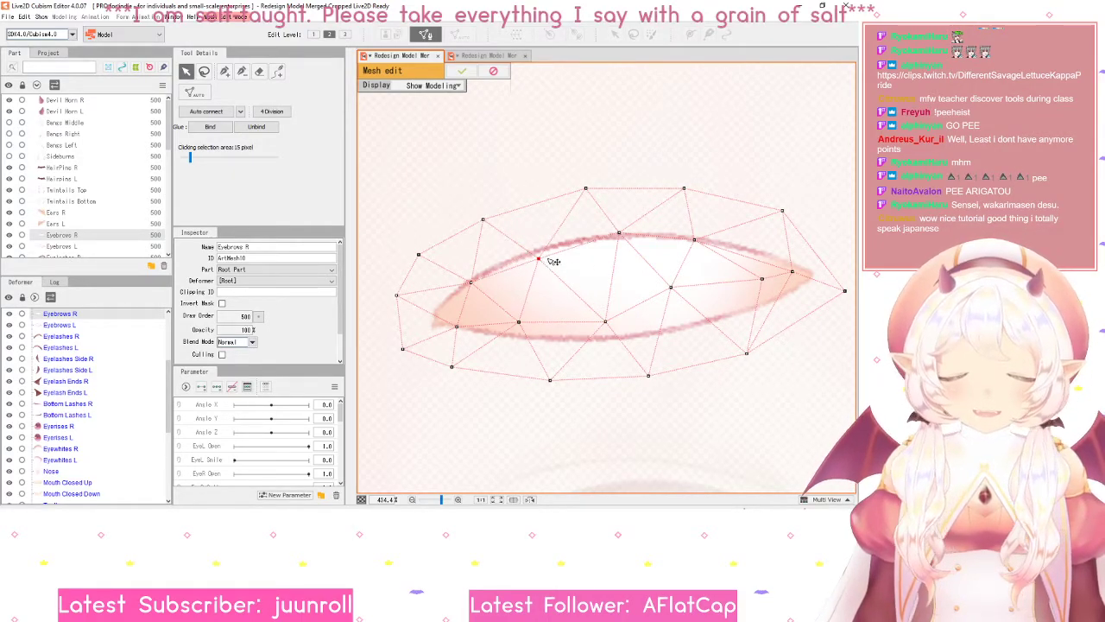
left_click_drag(622, 233, 617, 249)
left_click_drag(671, 288, 678, 313)
left_click_drag(695, 251, 692, 254)
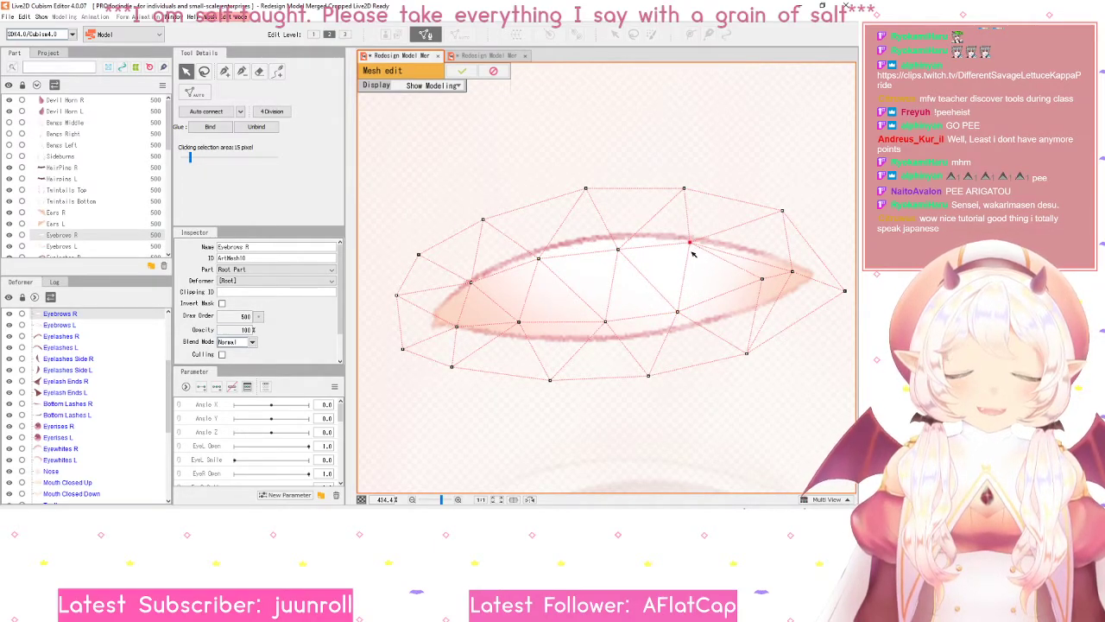
left_click_drag(763, 282, 744, 299)
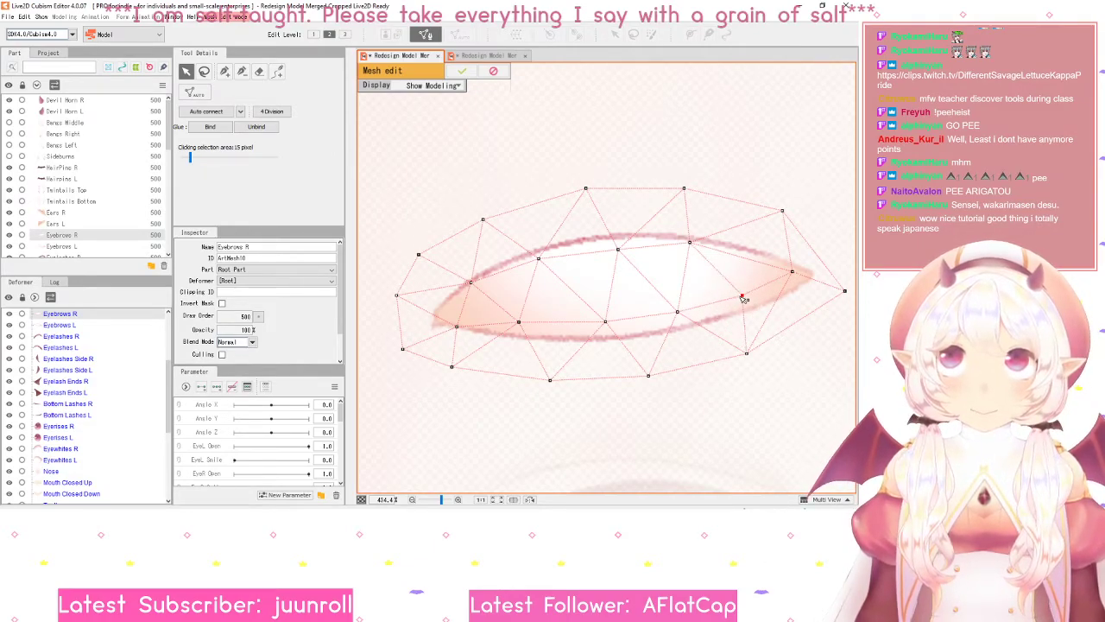
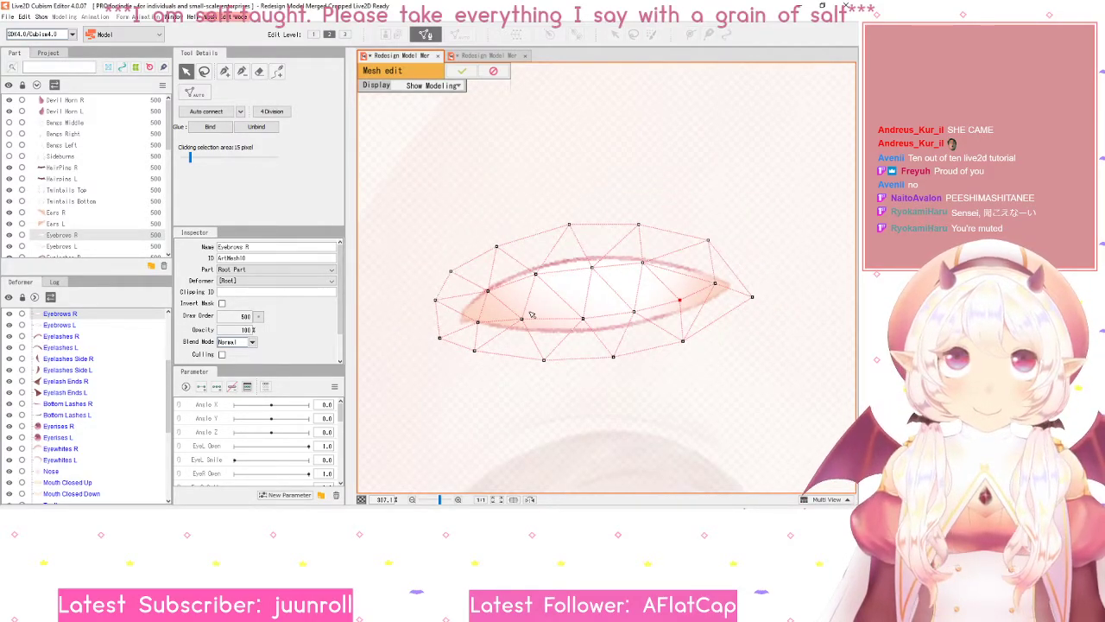
- Shift the upper row of inner vertices to the right along the eyebrow's upper outline, spacing them evenly
scroll(528, 316, "up", 2)
scroll(567, 275, "down", 2)
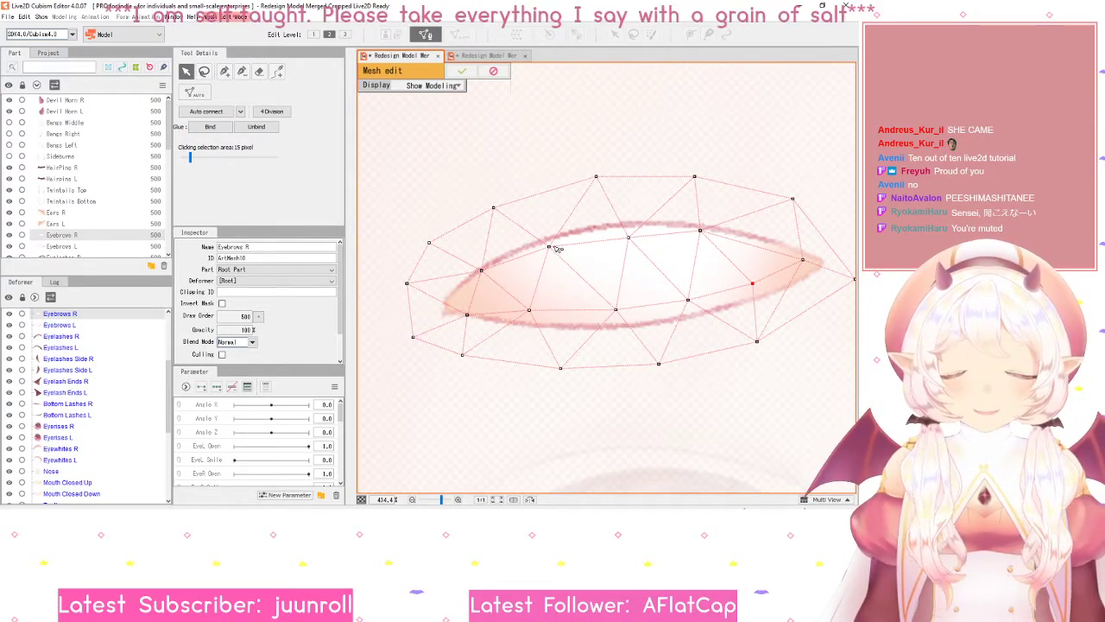
left_click_drag(551, 247, 635, 231)
left_click(708, 233)
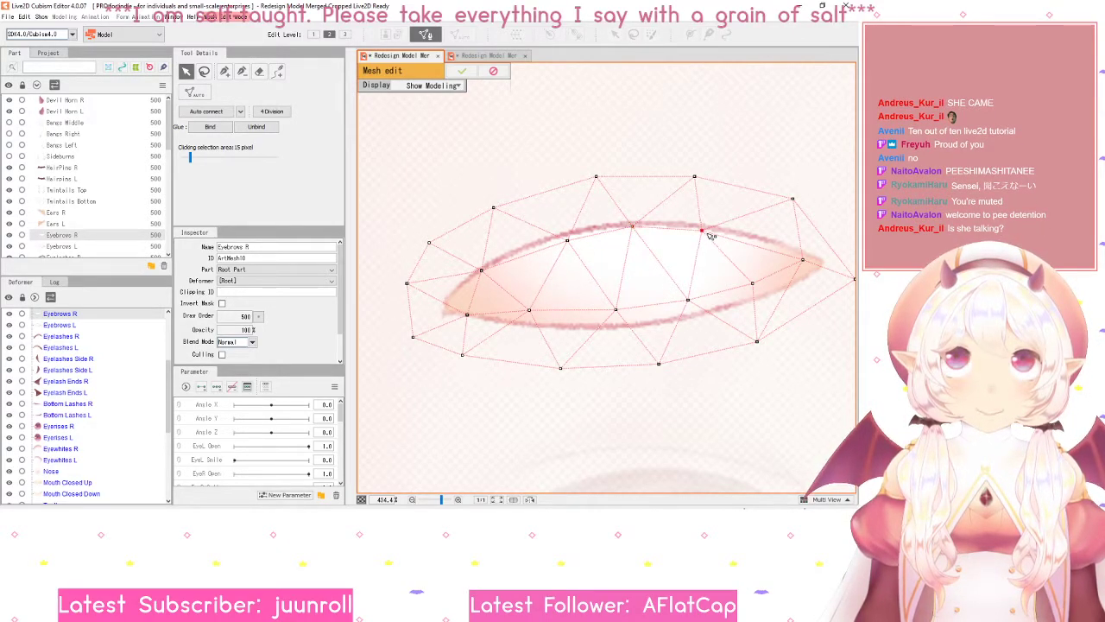
left_click_drag(710, 235, 723, 236)
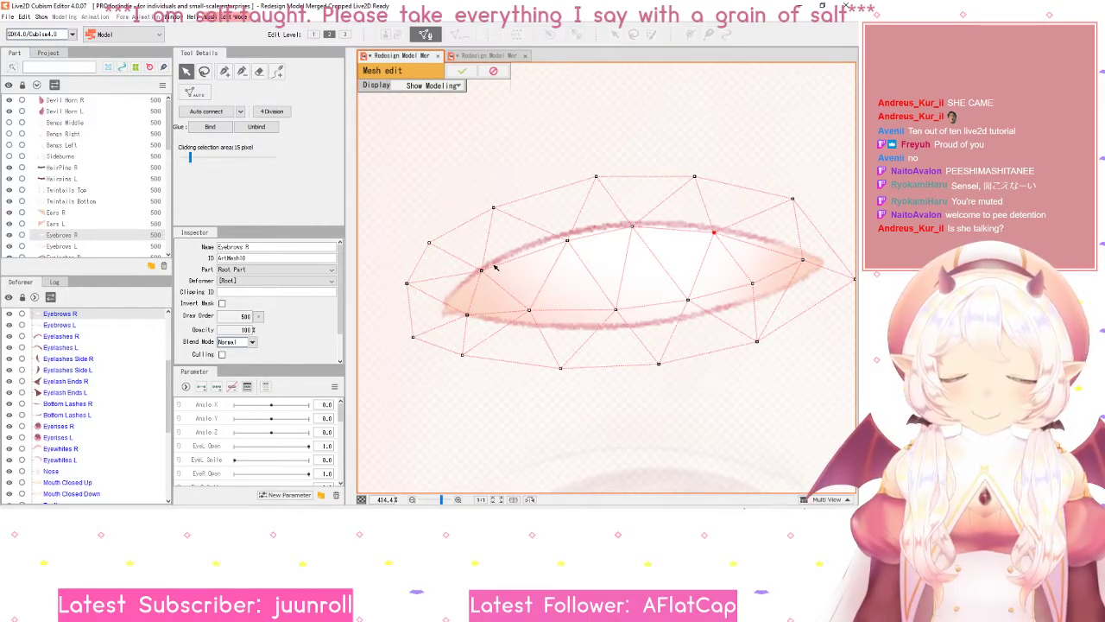
mouse_move(485, 273)
left_mouse_down()
mouse_move(513, 256)
mouse_move(498, 270)
left_mouse_up()
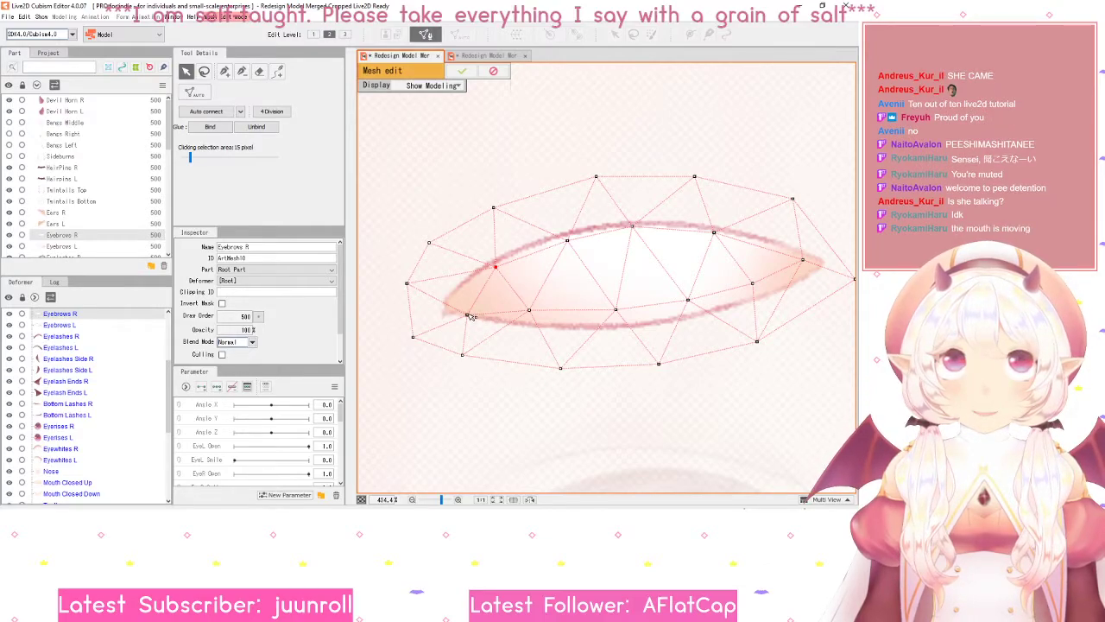
- Move the left tip vertex up into the eyebrow's corner, shift the lower row left along the lower outline, and nudge the right tip vertex
left_click_drag(468, 318, 454, 302)
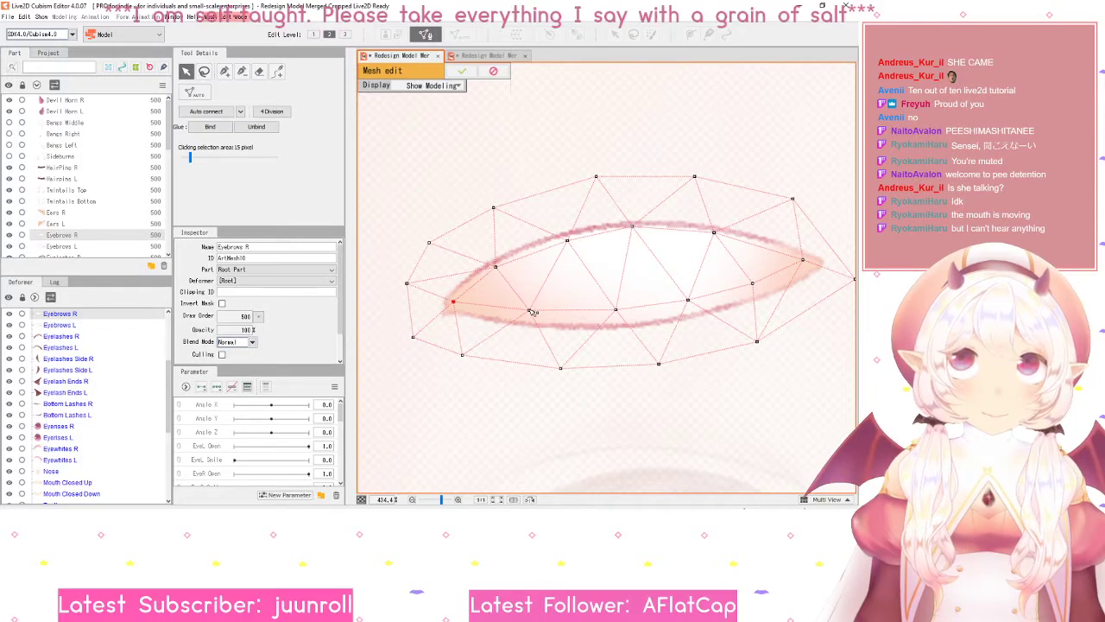
left_click_drag(533, 312, 517, 318)
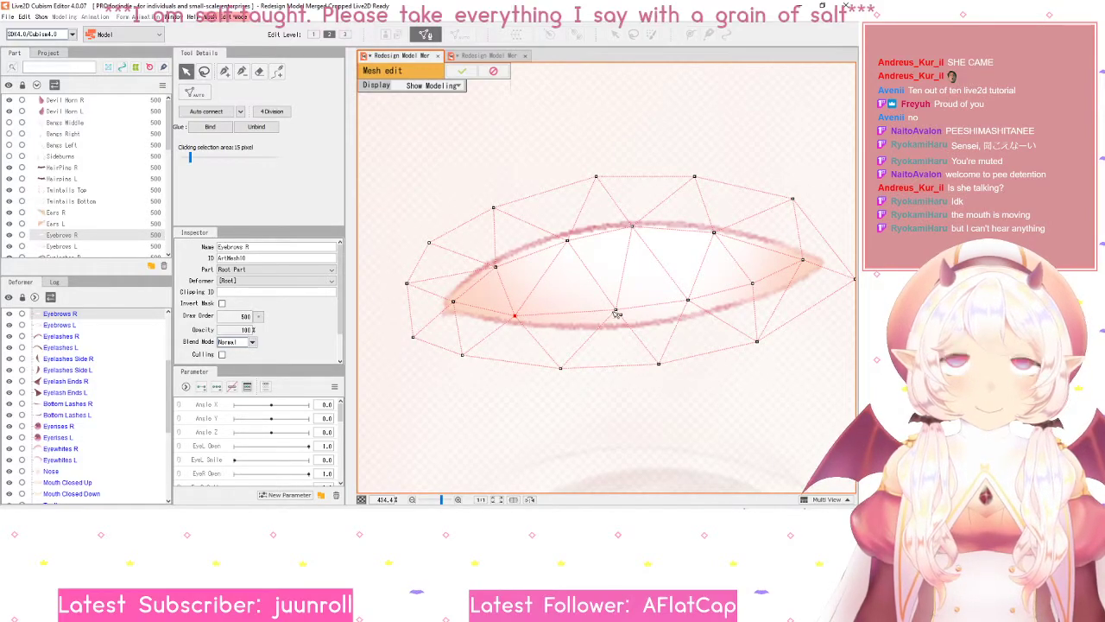
left_click_drag(617, 312, 591, 322)
left_click_drag(691, 303, 669, 313)
left_click_drag(754, 286, 737, 297)
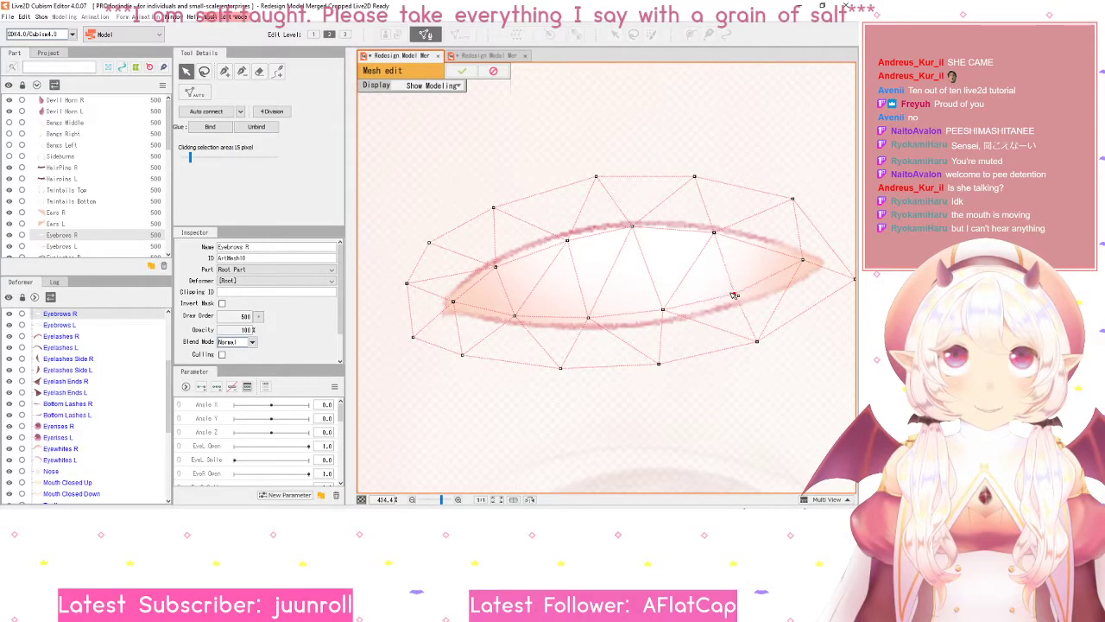
left_click_drag(810, 267, 811, 270)
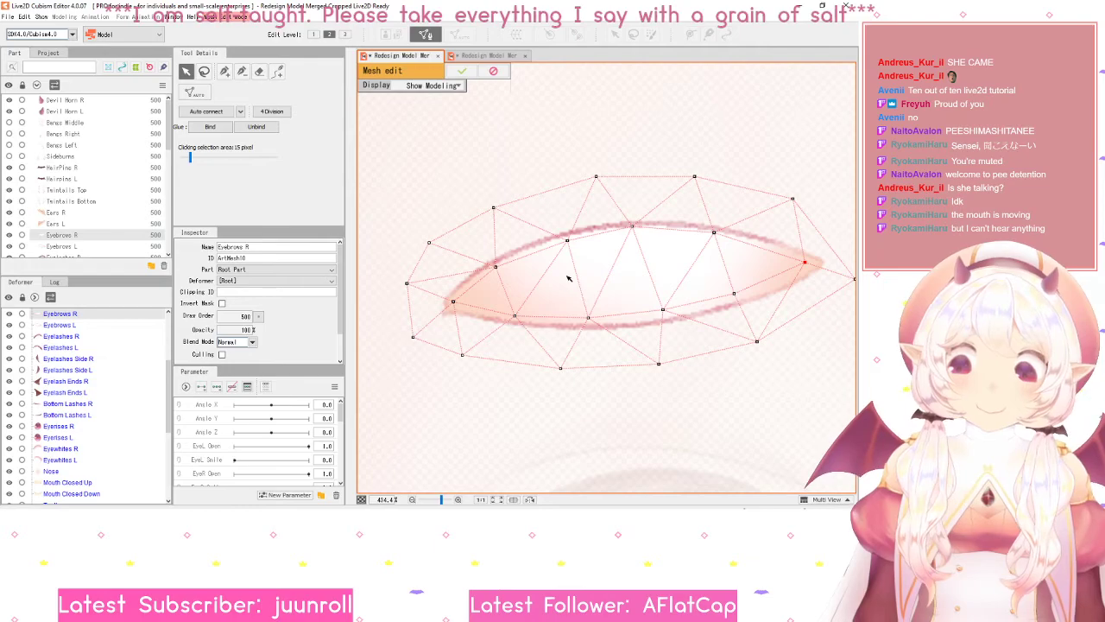
- Adjust the outer ring vertices around the eyebrow's left end and along its underside so they sit between the inner vertices
left_click_drag(430, 243, 449, 239)
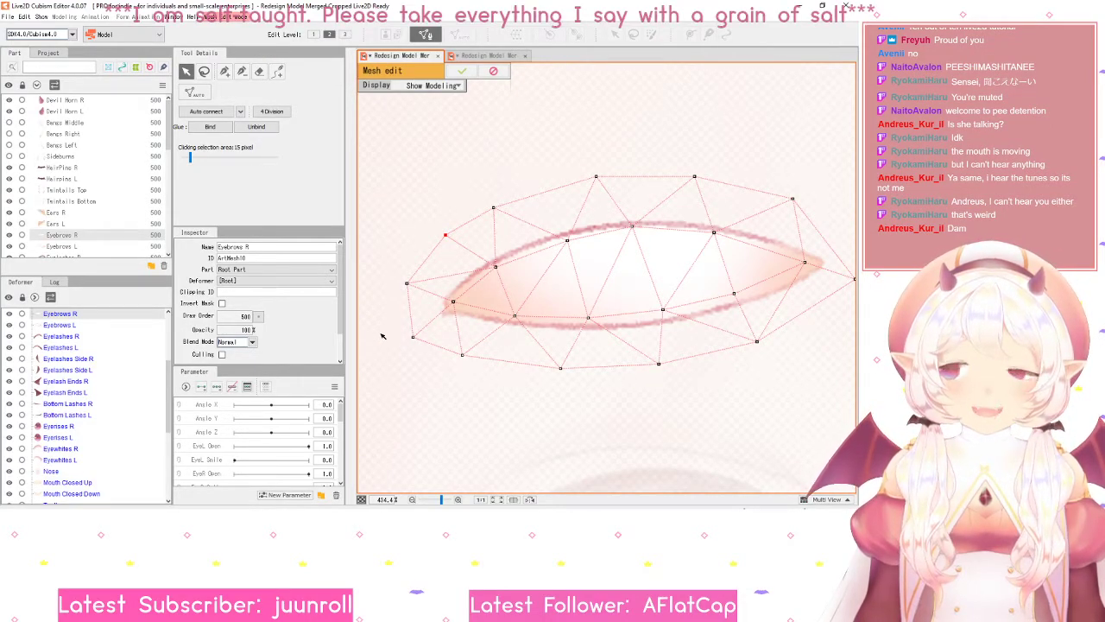
left_click_drag(406, 283, 405, 269)
left_click_drag(413, 336, 403, 331)
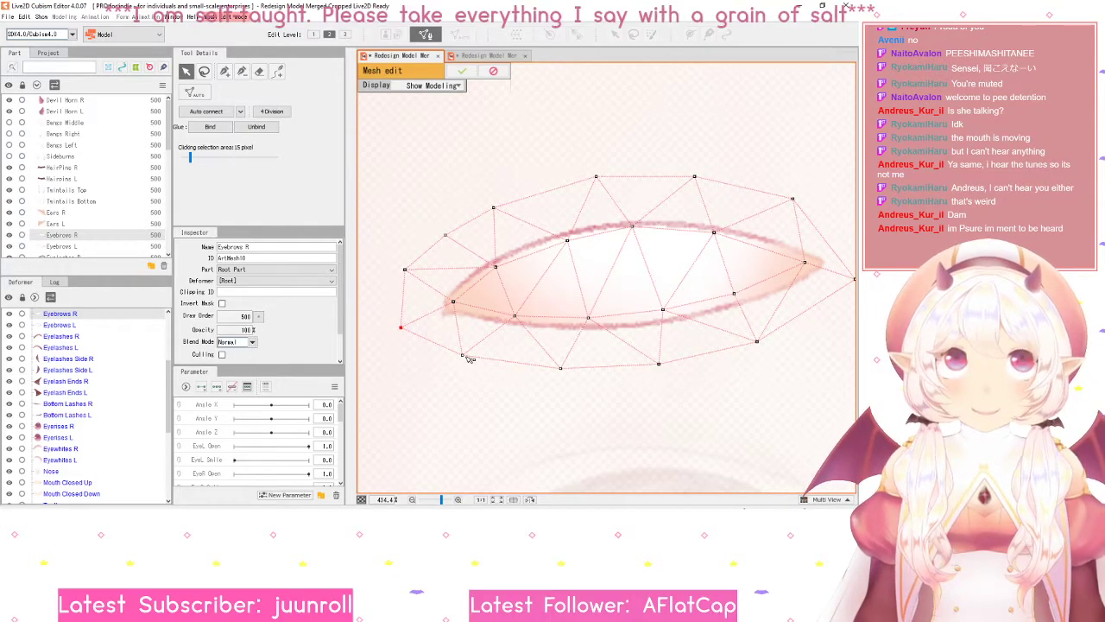
left_click_drag(462, 354, 453, 360)
left_click_drag(563, 364, 549, 376)
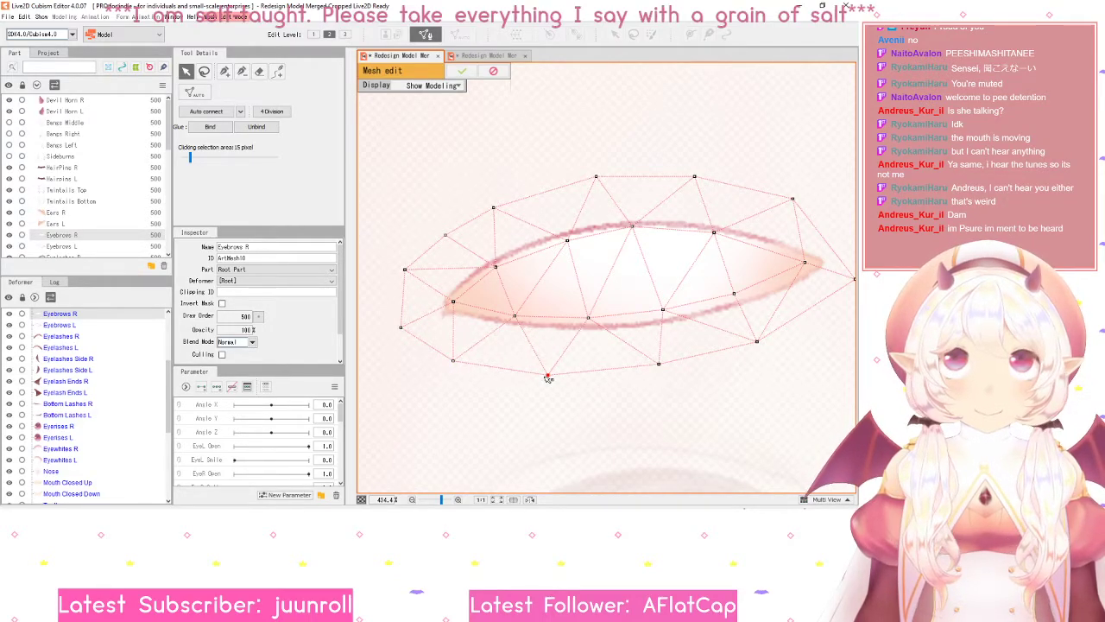
left_click_drag(661, 365, 649, 374)
left_click_drag(757, 342, 674, 365)
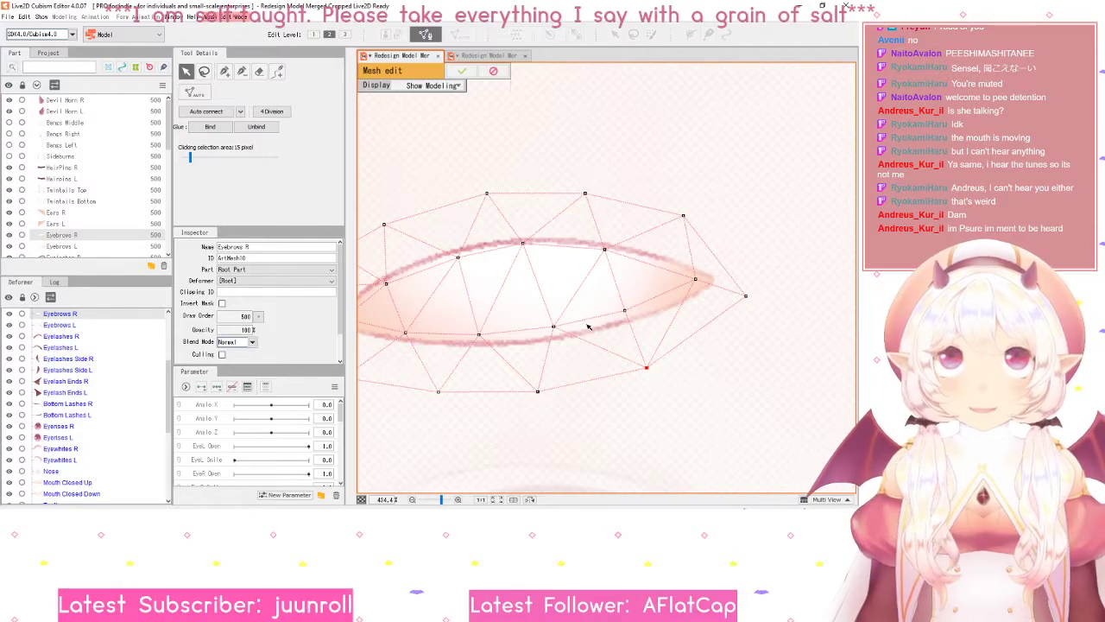
- Connect the rightmost lower-row inner vertex to the outermost right vertex with the add-point tool and apply the mesh edit
scroll(587, 326, "down", 2)
scroll(585, 363, "up", 3)
scroll(585, 365, "down", 2)
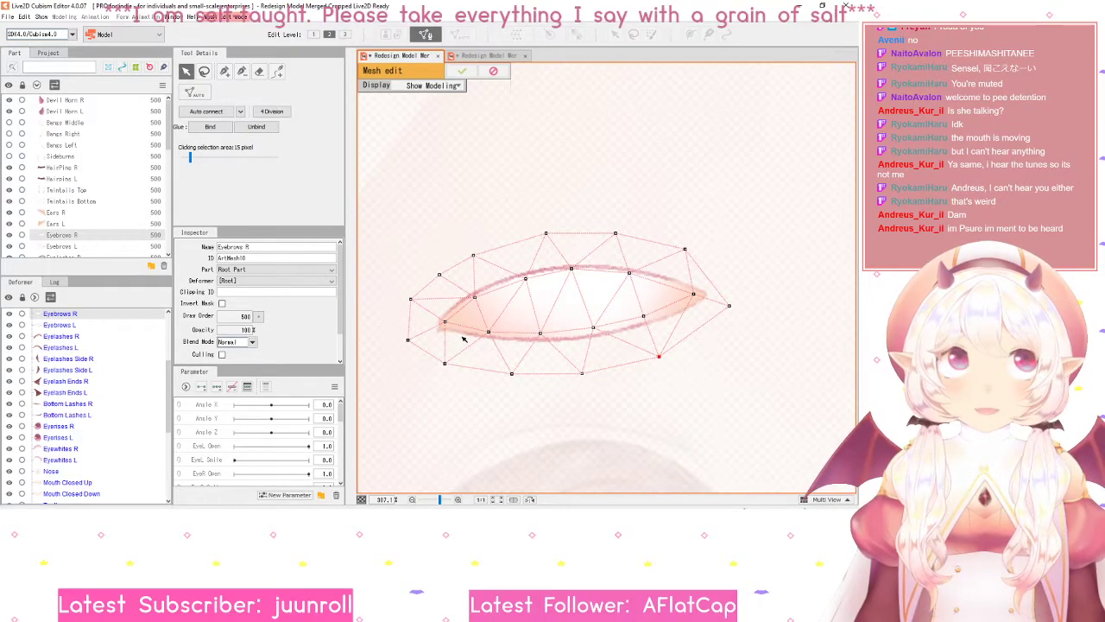
scroll(687, 329, "up", 2)
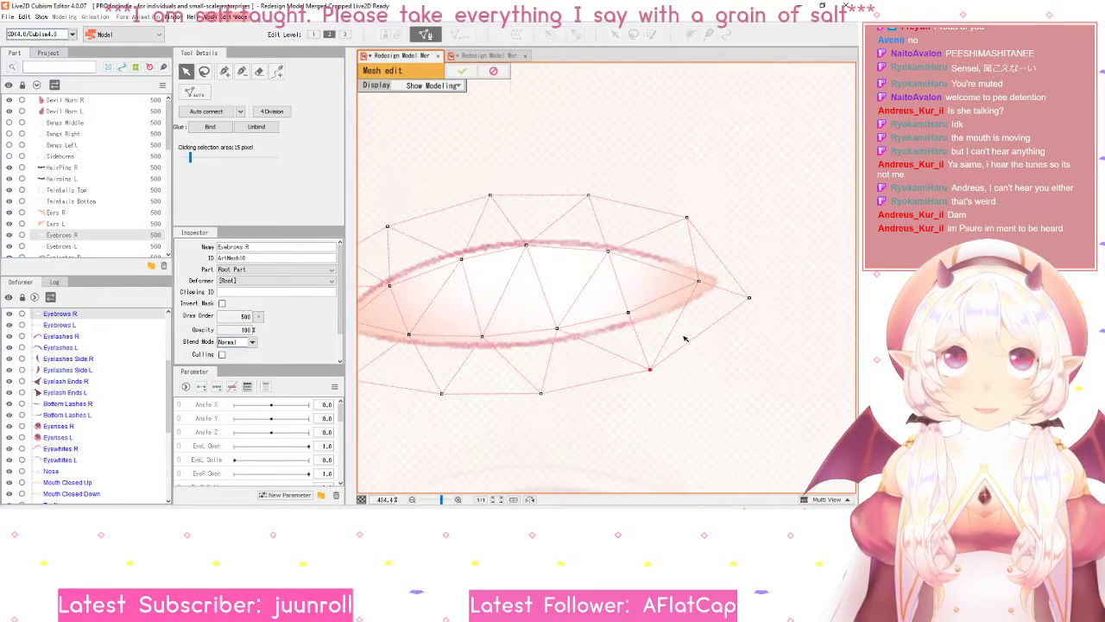
scroll(670, 328, "down", 2)
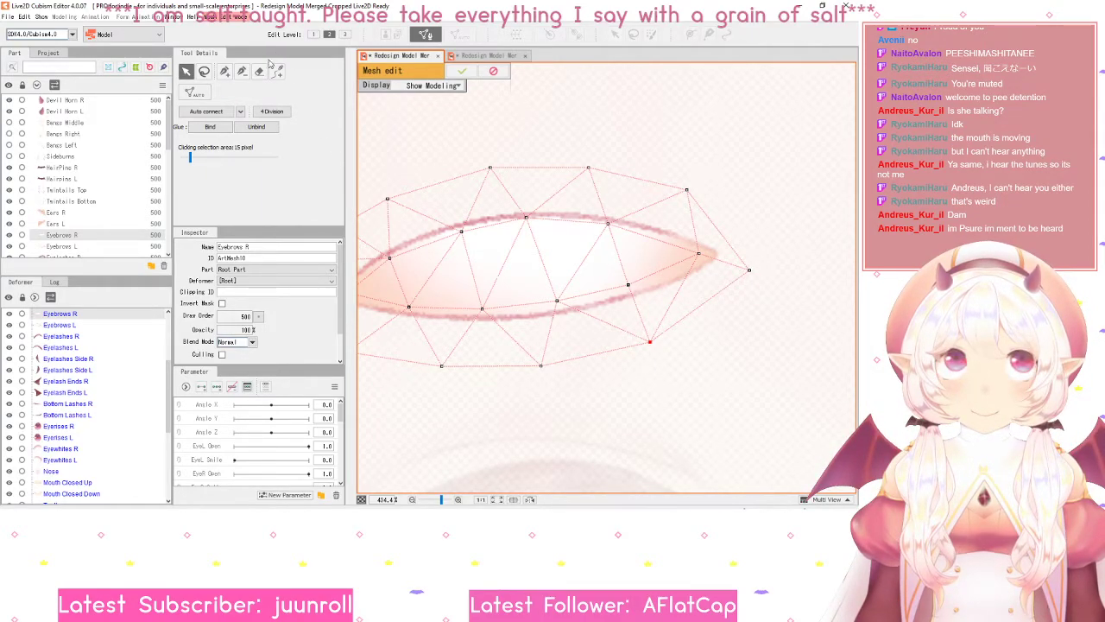
left_click(244, 73)
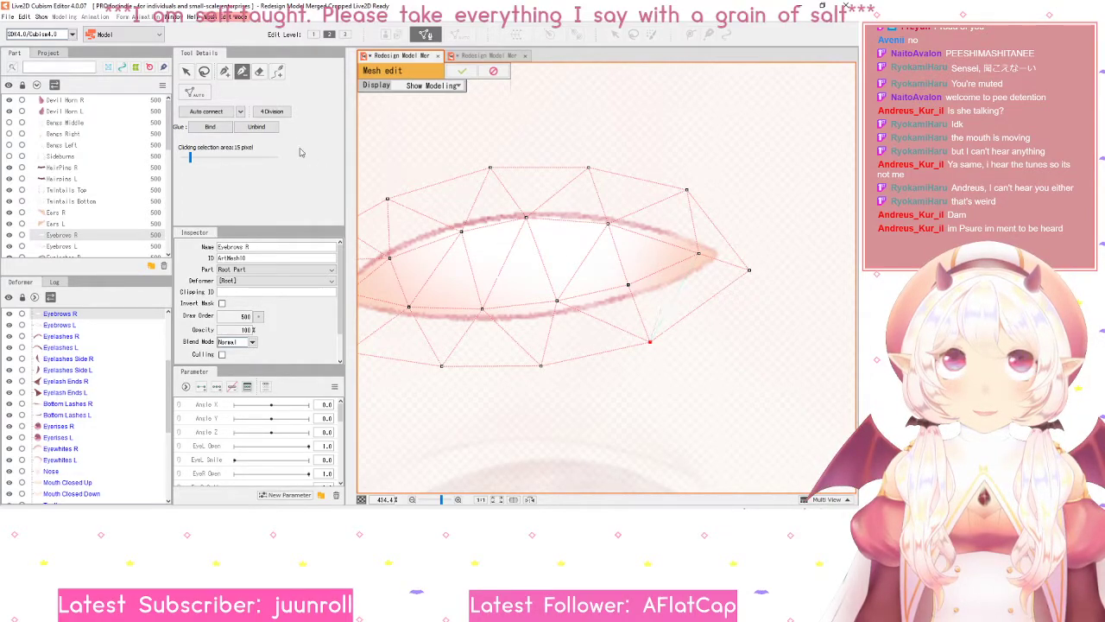
left_click(224, 72)
left_click(628, 285)
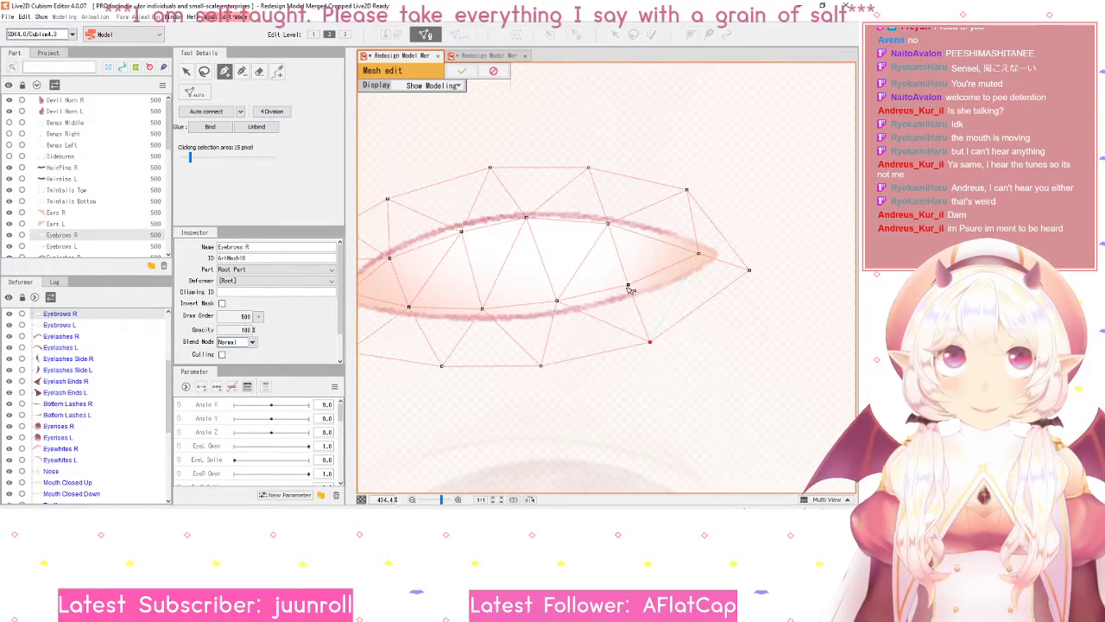
left_click(749, 271)
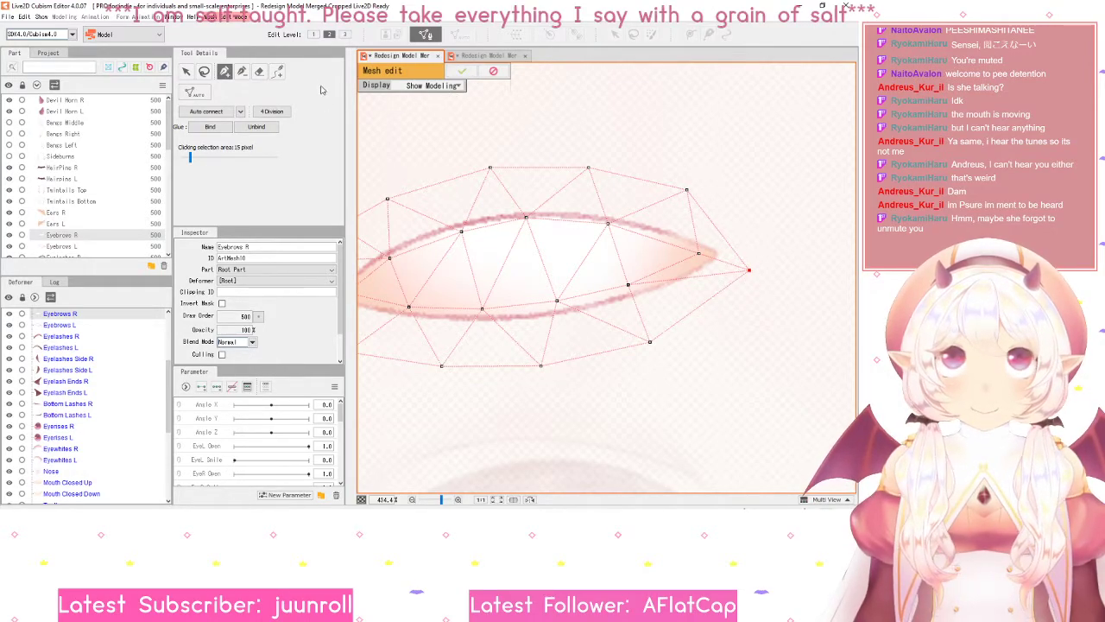
left_click(462, 71)
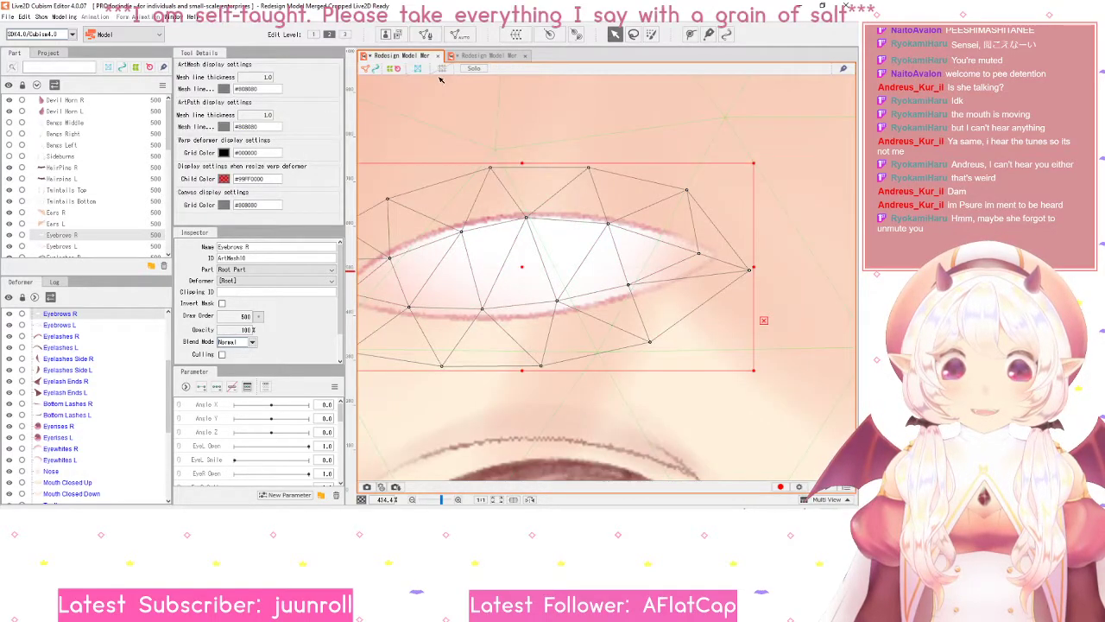
- Reopen the eyebrow mesh for editing and nudge the right tip vertex slightly up and inward
left_click(425, 34)
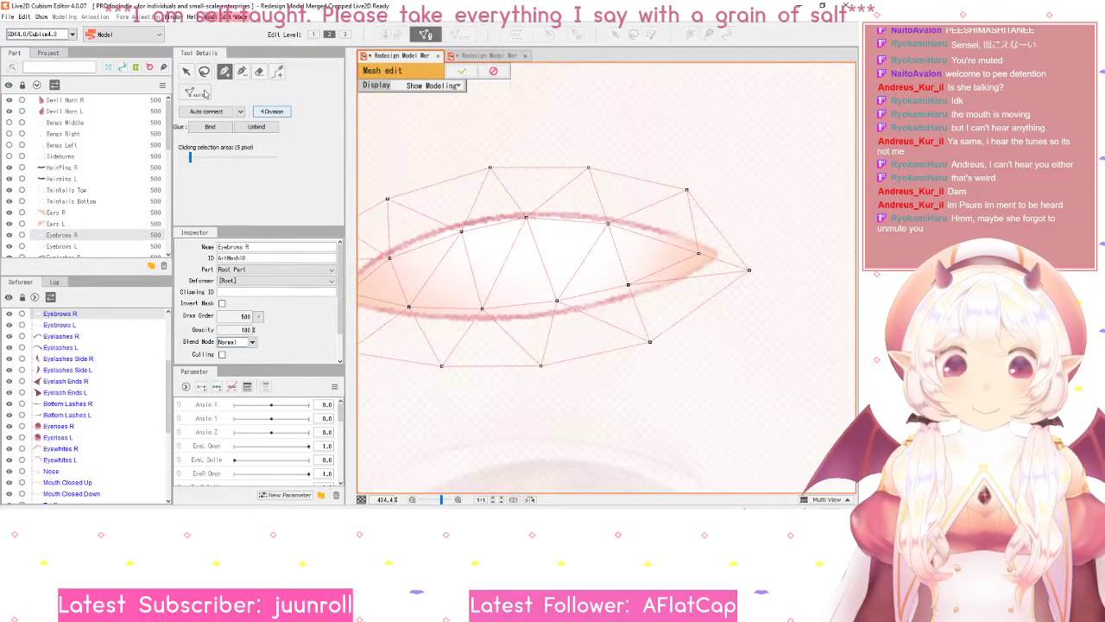
left_click(186, 71)
left_click_drag(698, 253, 694, 249)
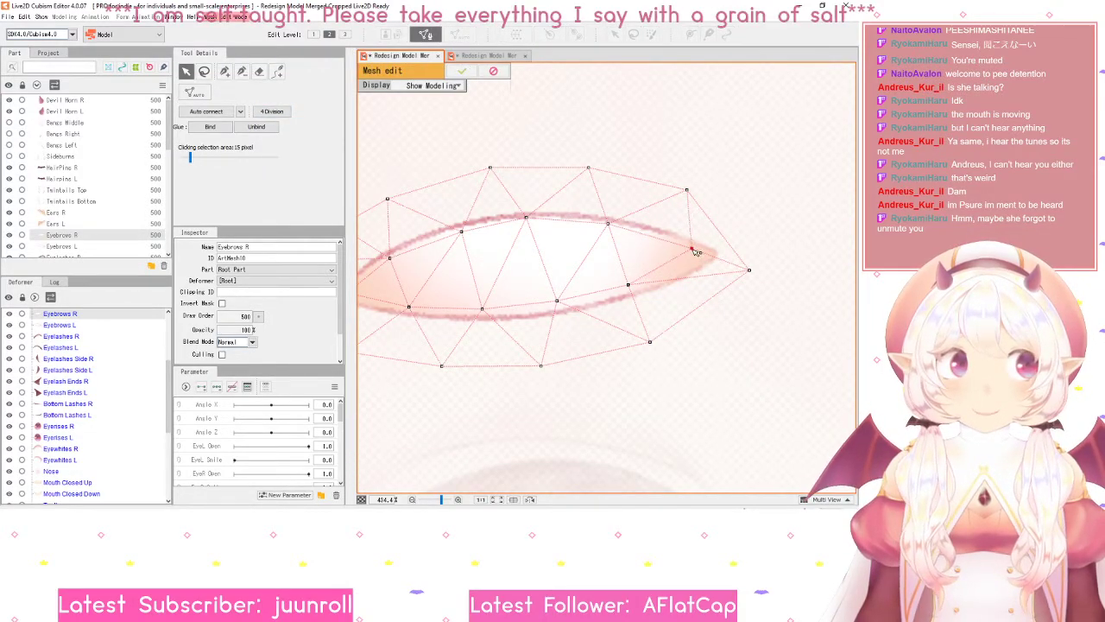
- Pull the outermost right vertex down and outward, add a vertex on the outer edge above the eyebrow's right tip, and auto-connect the mesh
left_click_drag(748, 271, 767, 301)
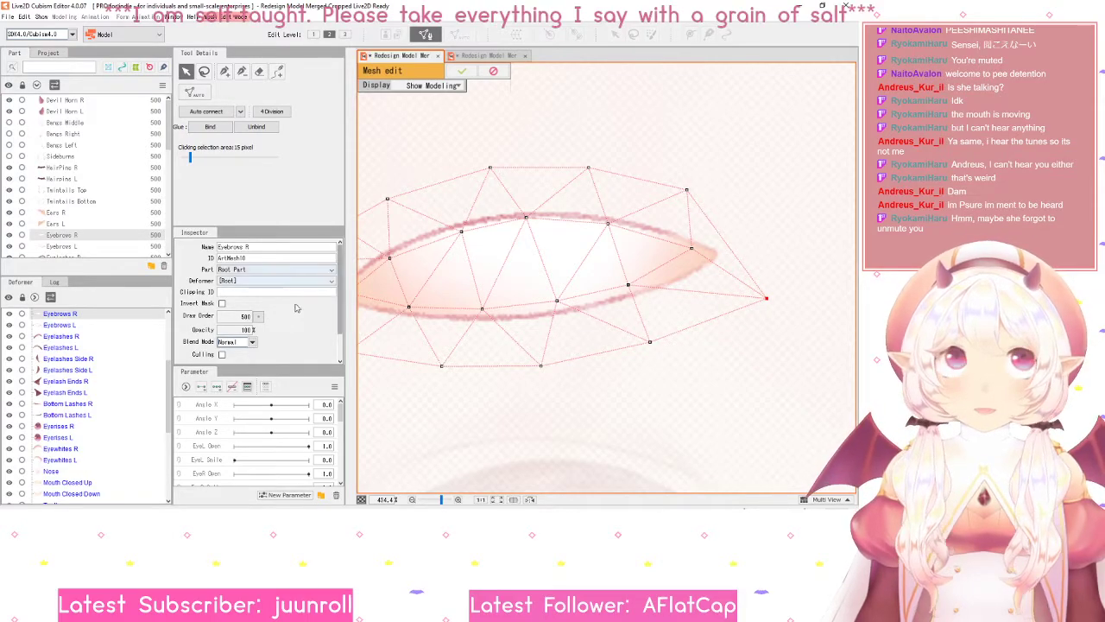
left_click(245, 73)
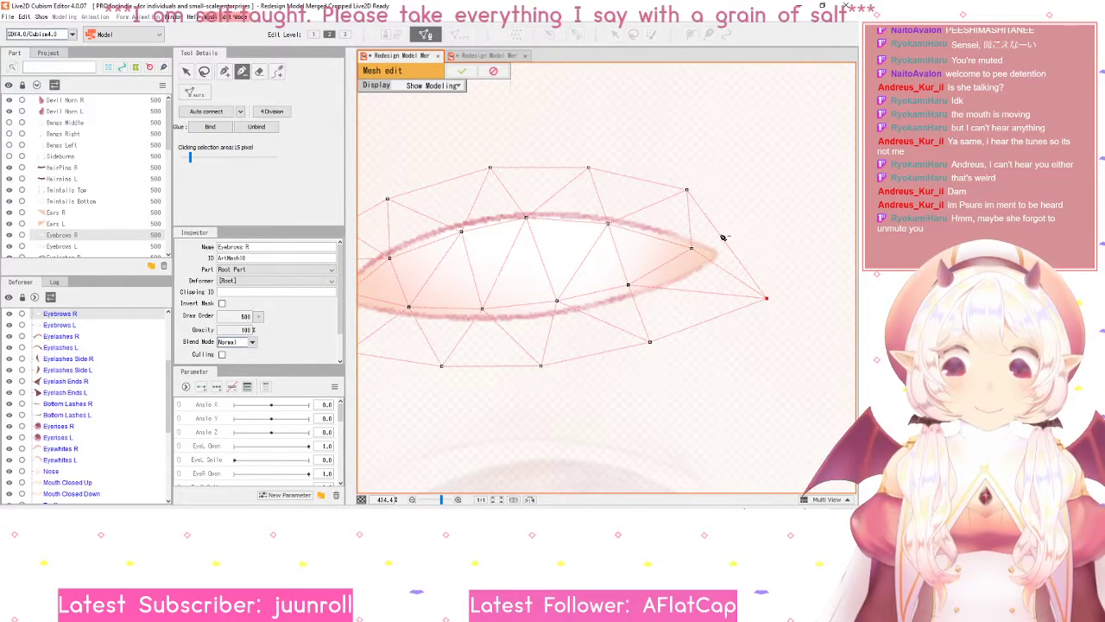
left_click(226, 74)
left_click(723, 238)
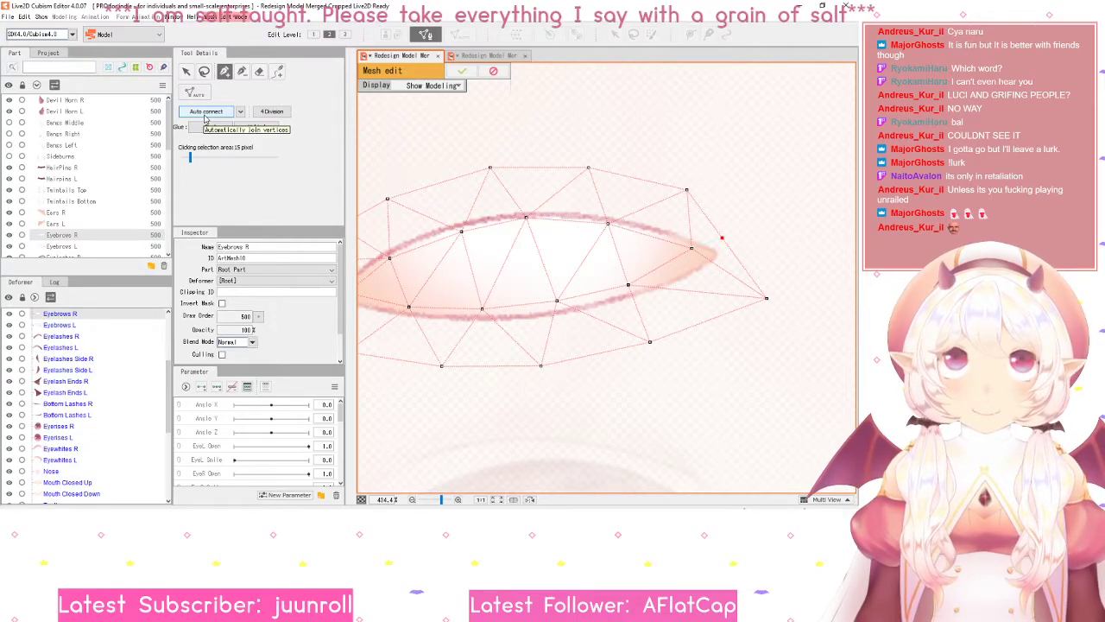
scroll(725, 249, "up", 8)
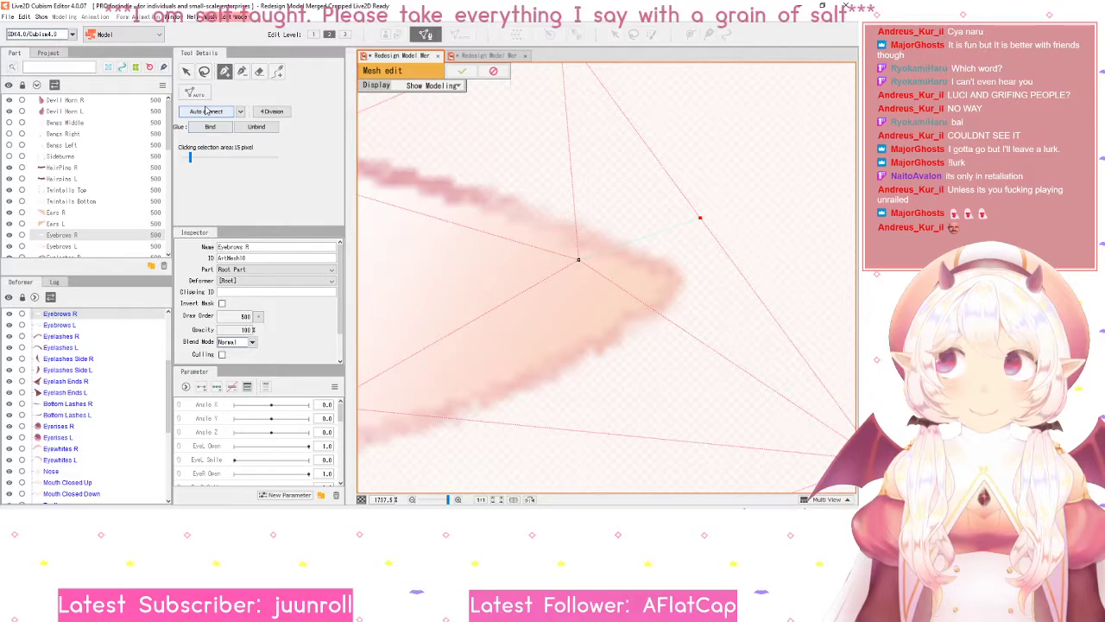
scroll(656, 289, "down", 10)
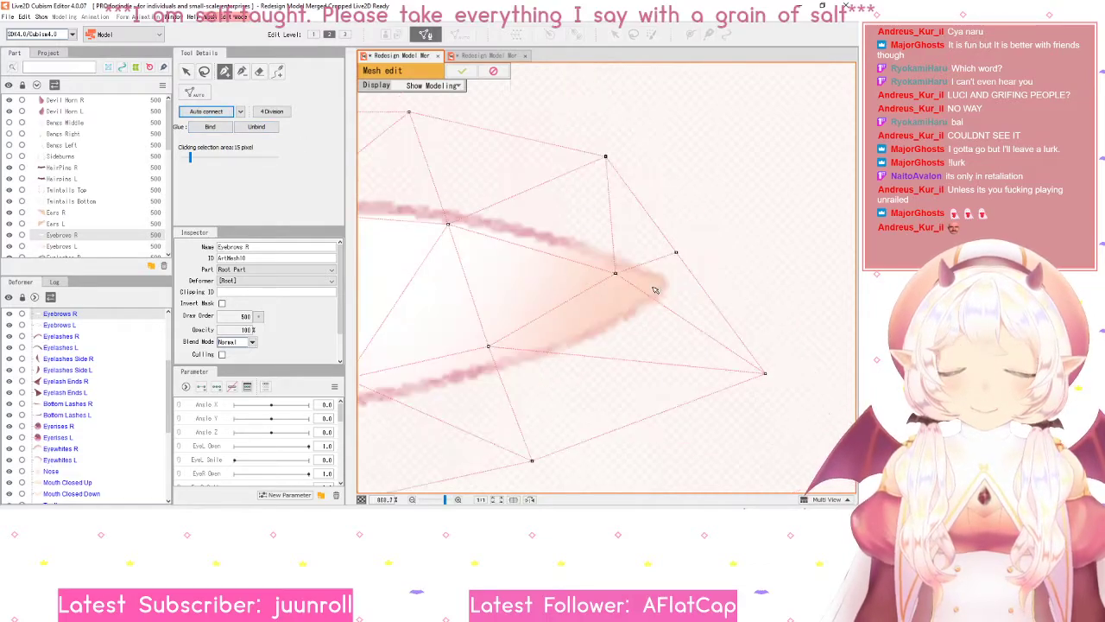
- Move the added outer vertex up and away from the eyebrow's right tip, and raise the outermost right vertex level with the tip
scroll(656, 288, "up", 6)
key("v")
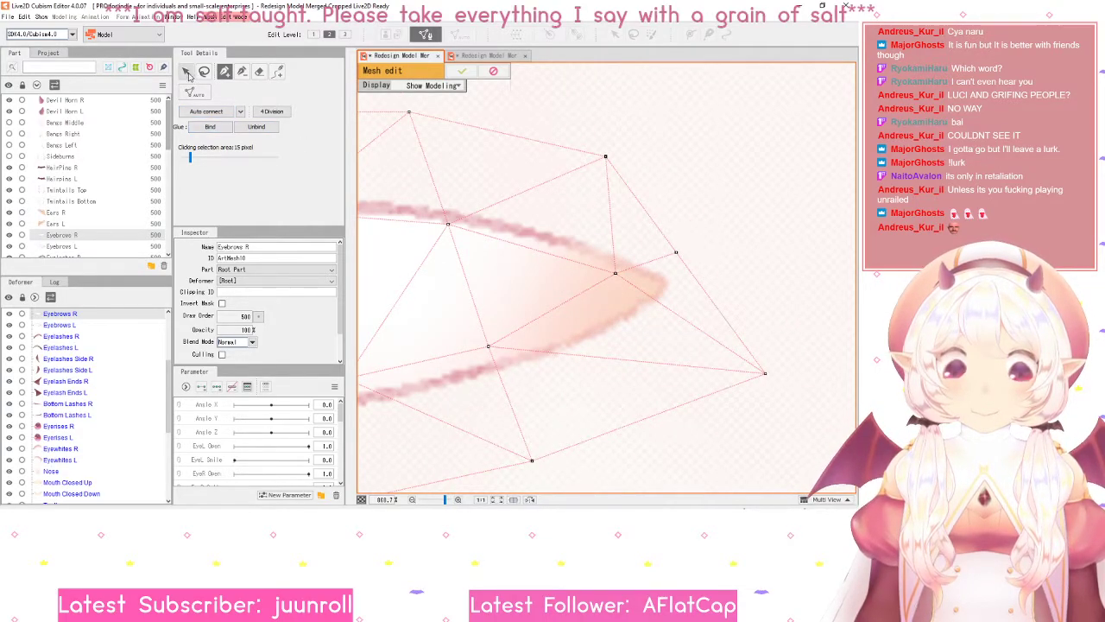
scroll(600, 269, "down", 4)
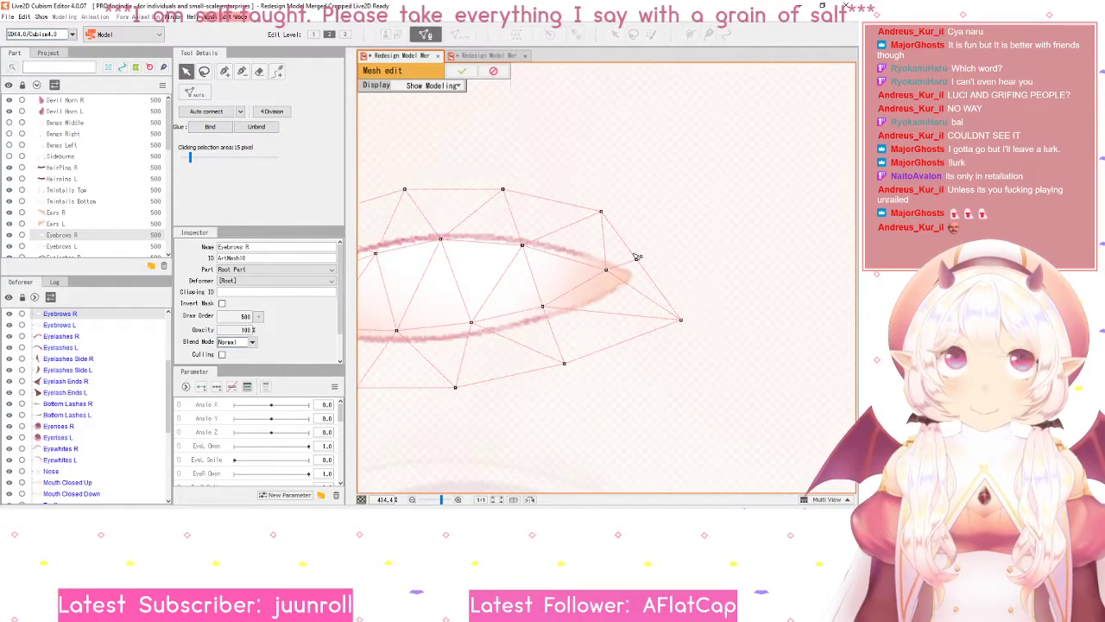
left_click_drag(640, 261, 663, 244)
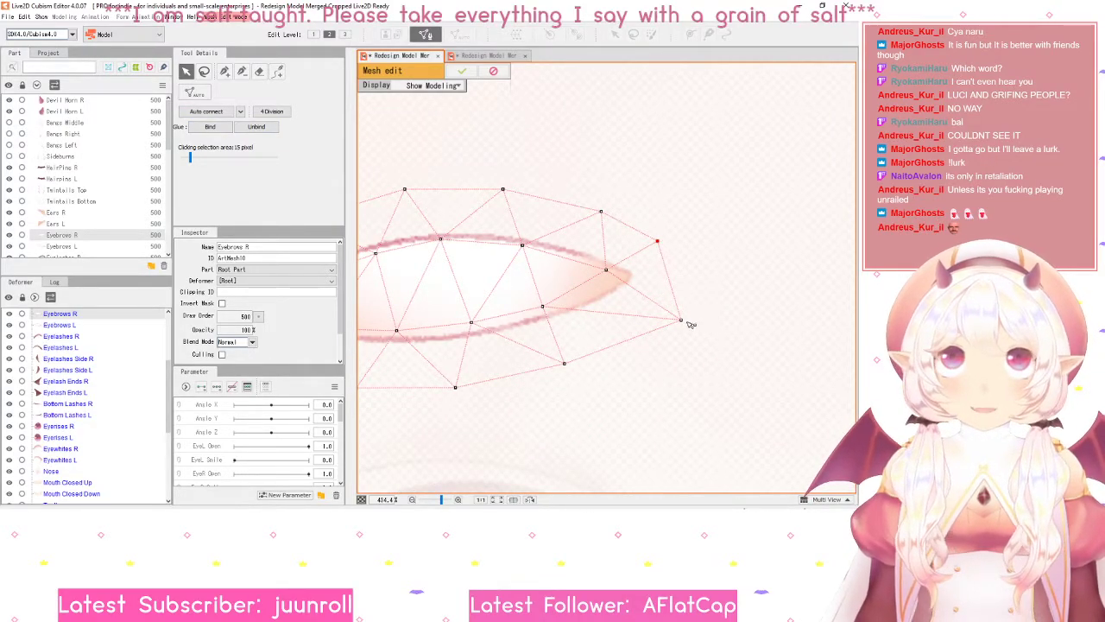
left_click_drag(691, 324, 690, 287)
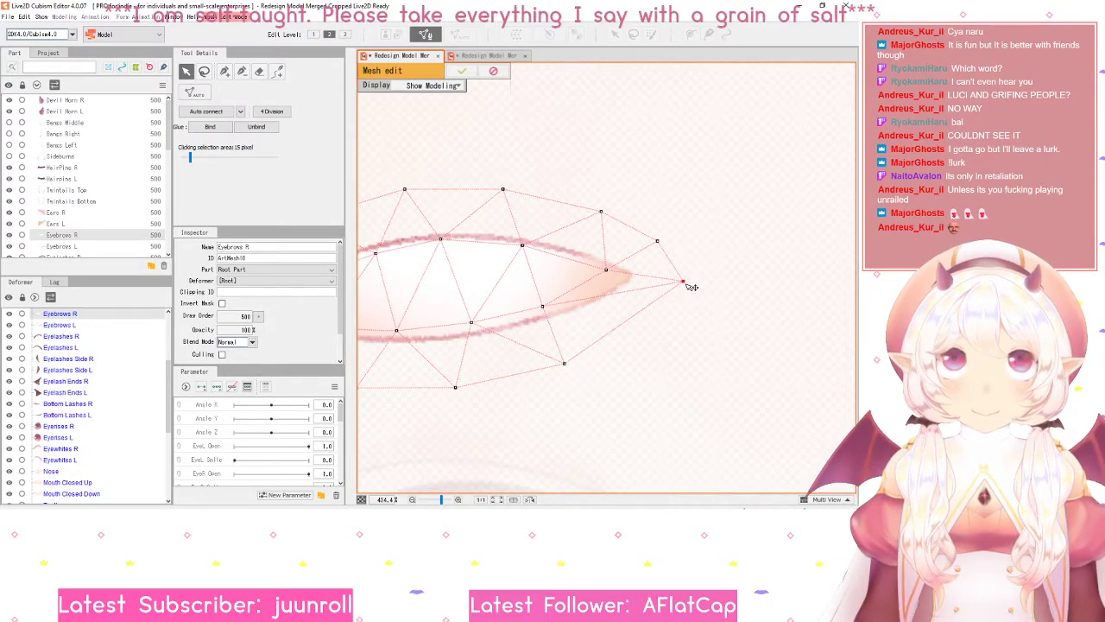
scroll(614, 400, "down", 1)
scroll(592, 403, "up", 1)
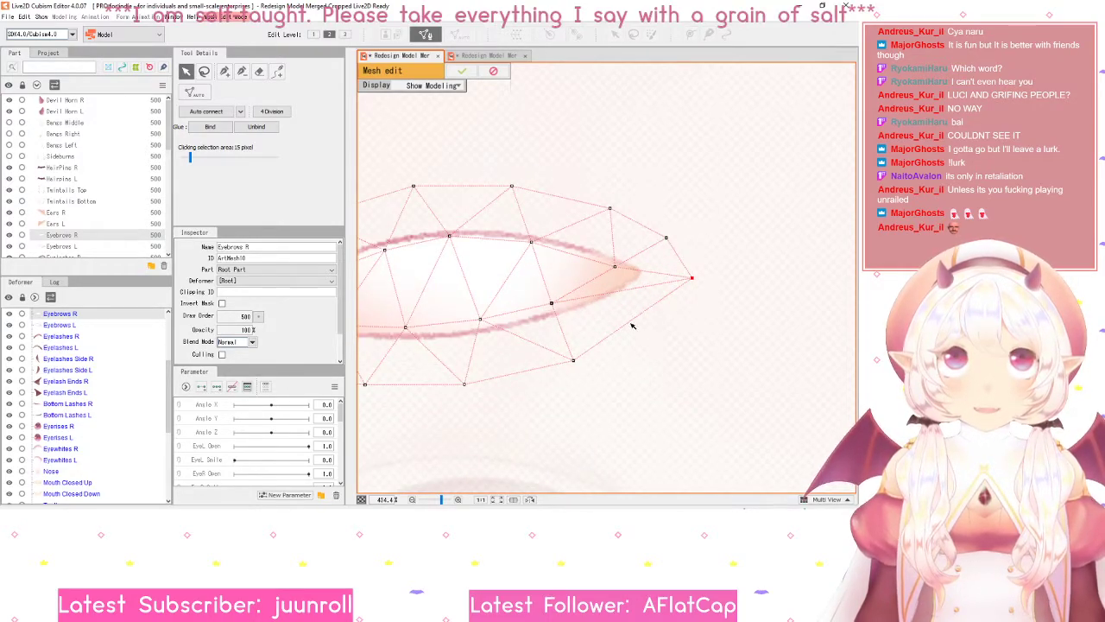
- Add a vertex on the outer edge below the eyebrow's right tip and auto-connect it to the mesh
left_click(224, 71)
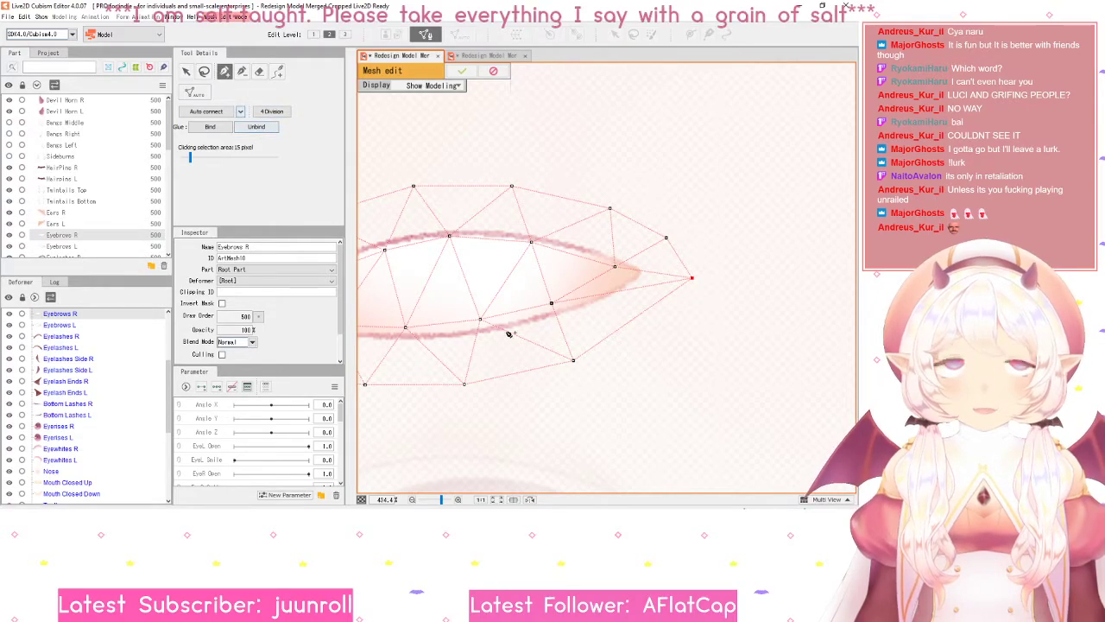
left_click(242, 71)
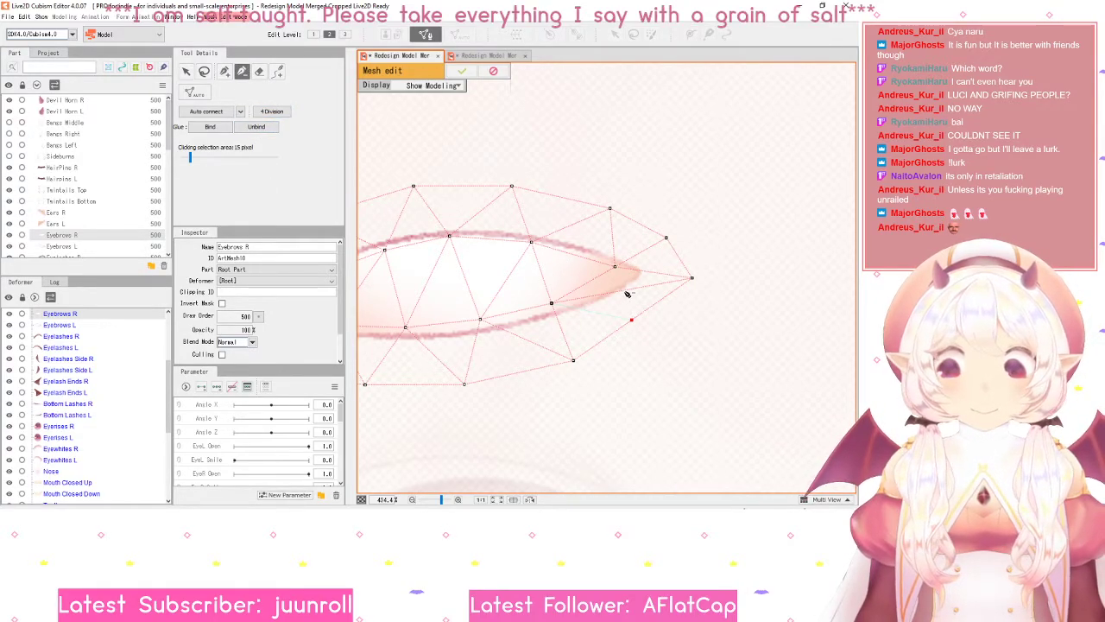
scroll(598, 318, "up", 2)
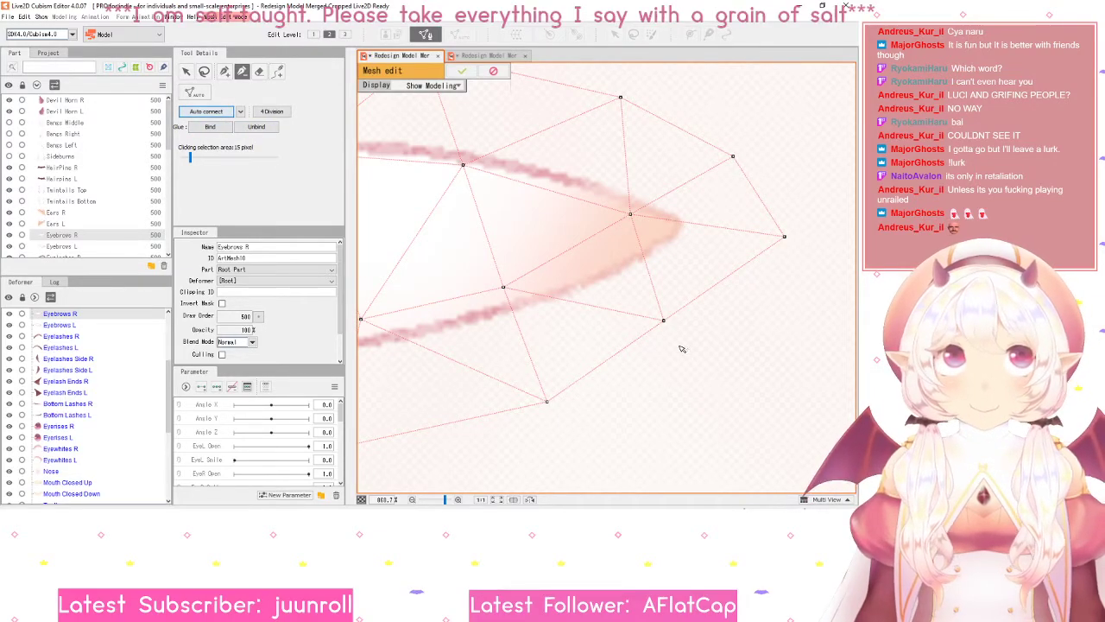
left_click(215, 112)
left_click(185, 70)
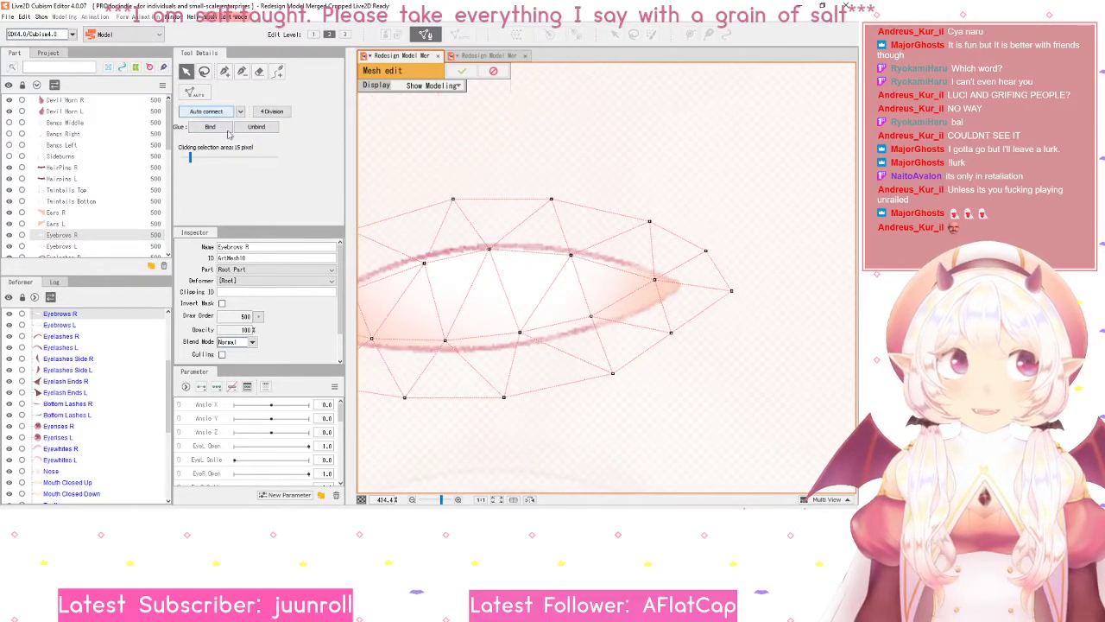
- Nudge the outer vertex below the right tip slightly downward and apply the mesh edit
left_click_drag(421, 287, 509, 247)
scroll(509, 248, "down", 2)
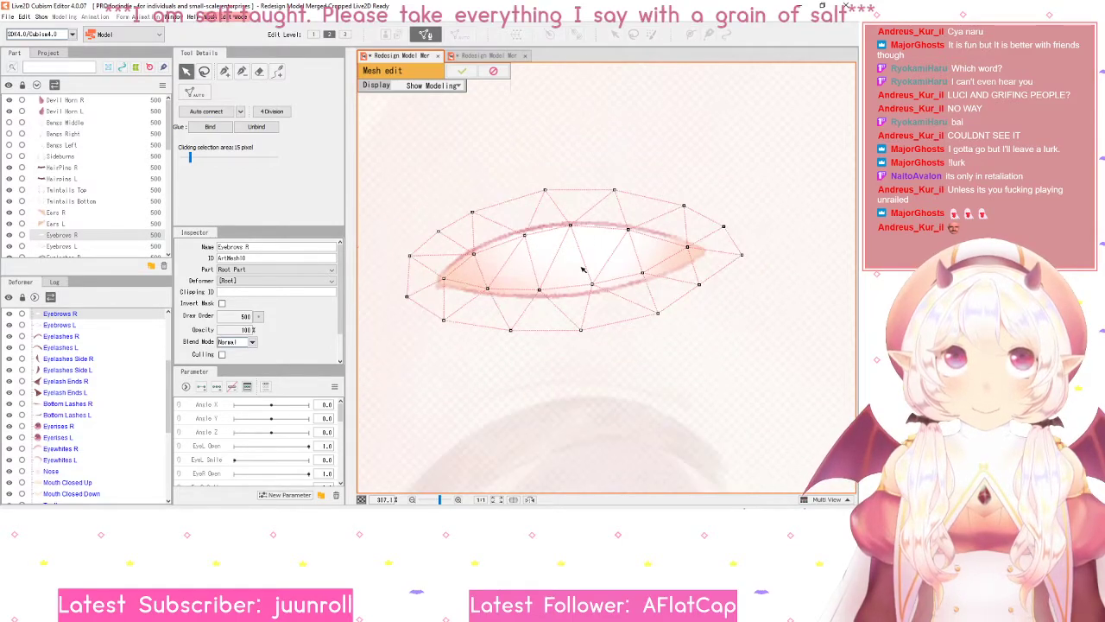
left_click(695, 297)
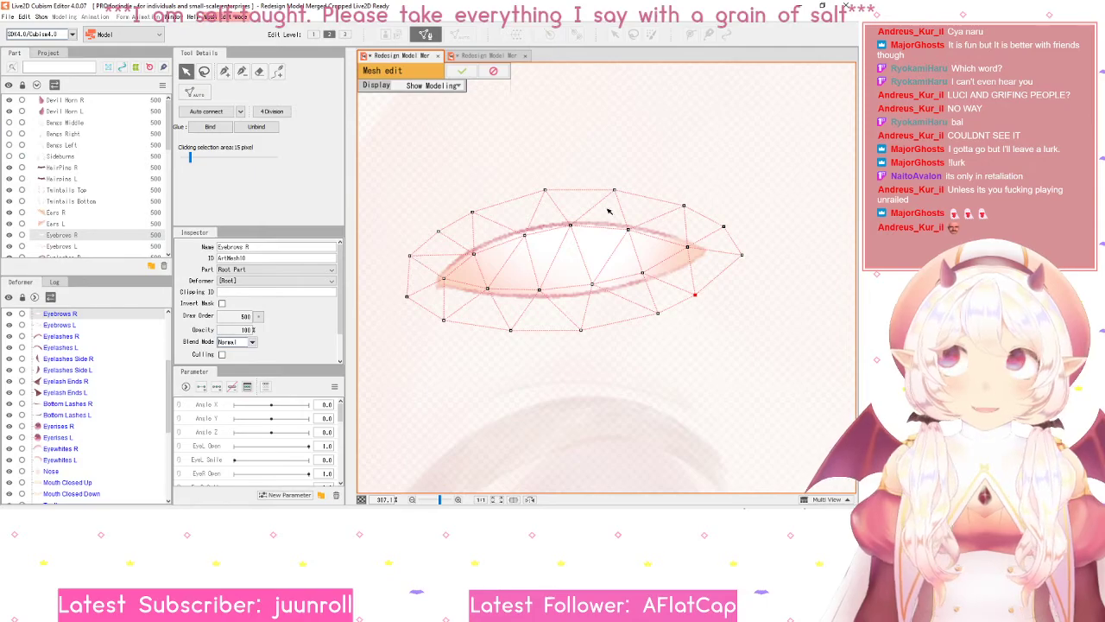
scroll(740, 294, "up", 2)
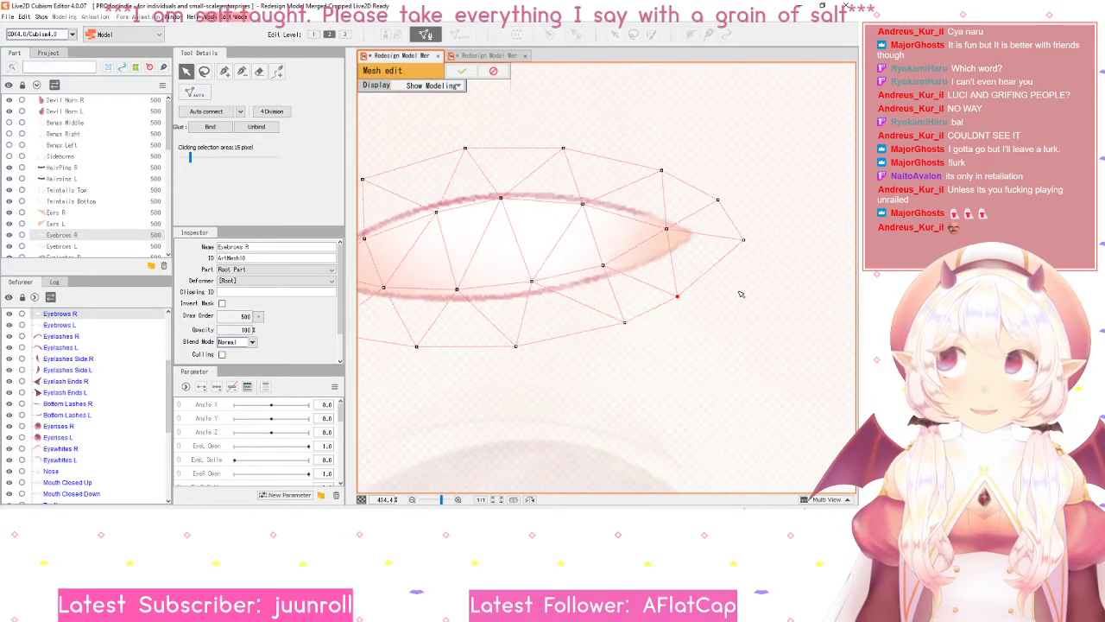
scroll(740, 290, "down", 2)
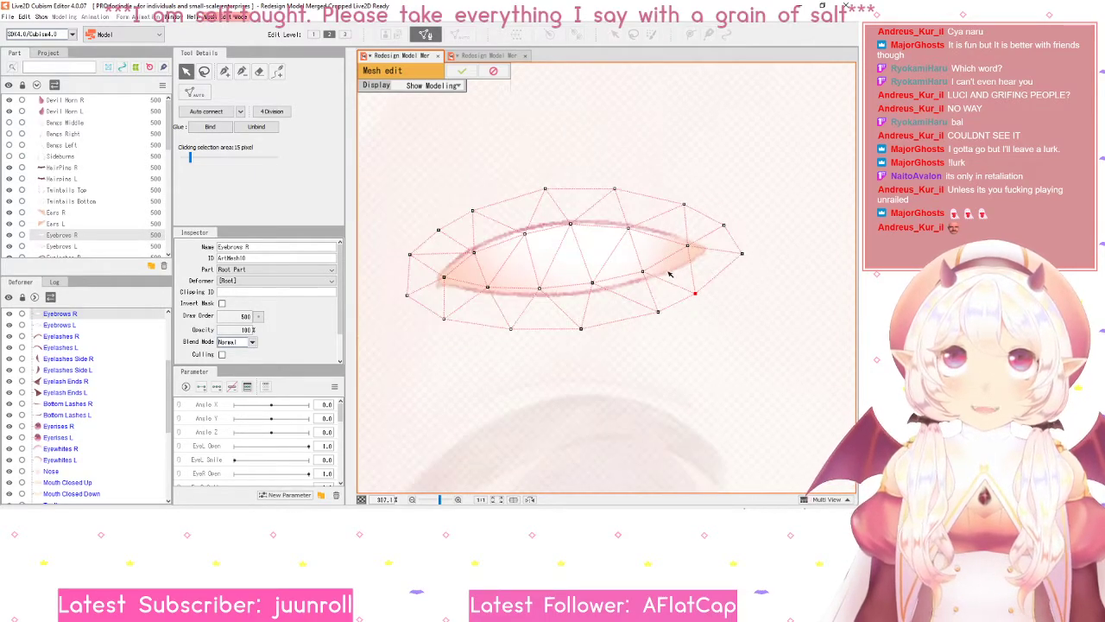
left_click(463, 73)
scroll(751, 301, "down", 4)
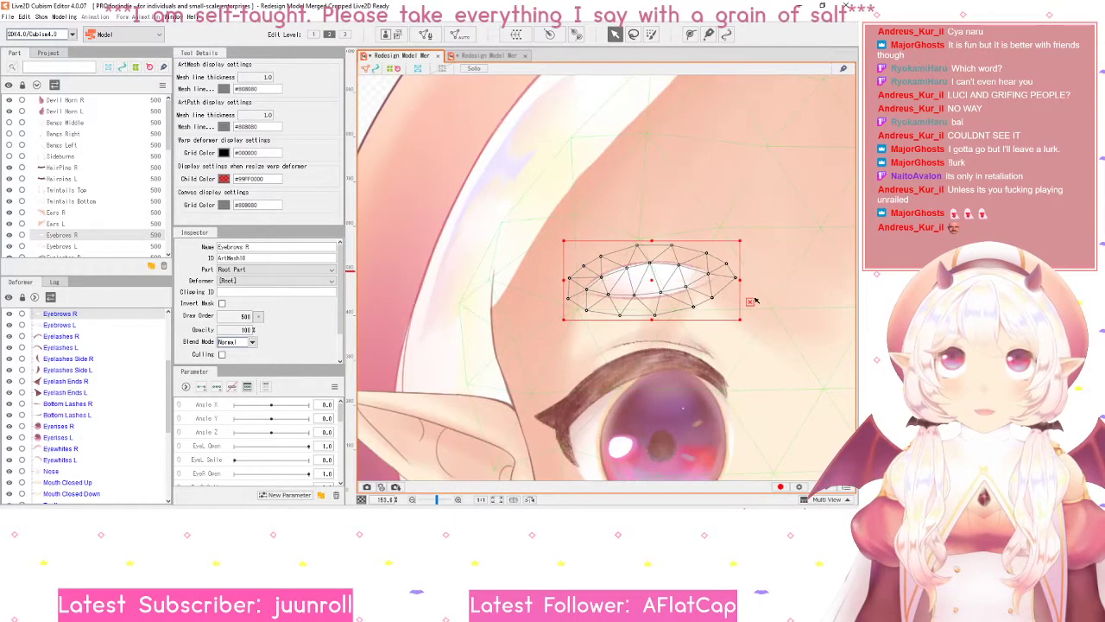
- Select the Eyebrows L art mesh and open it for manual mesh editing
left_click_drag(805, 347, 693, 321)
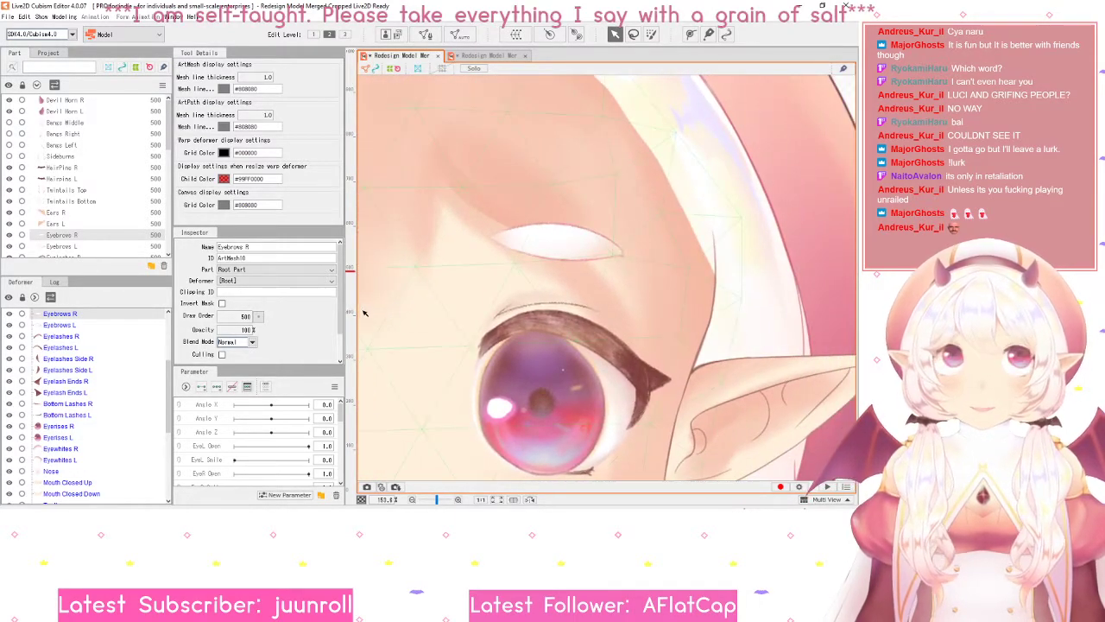
left_click(93, 248)
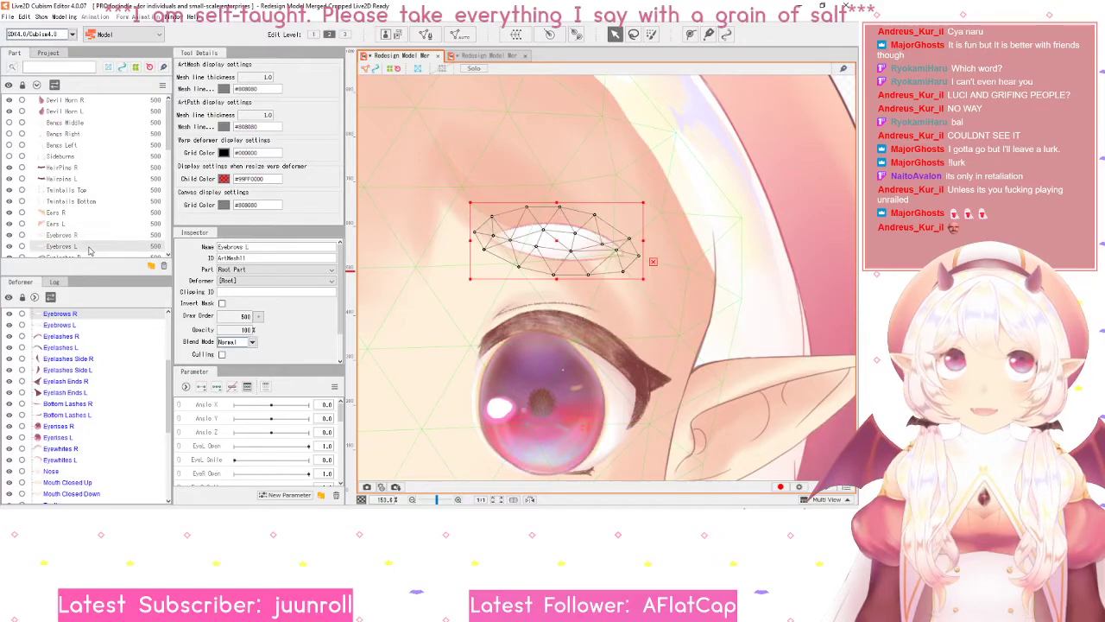
scroll(575, 232, "up", 5)
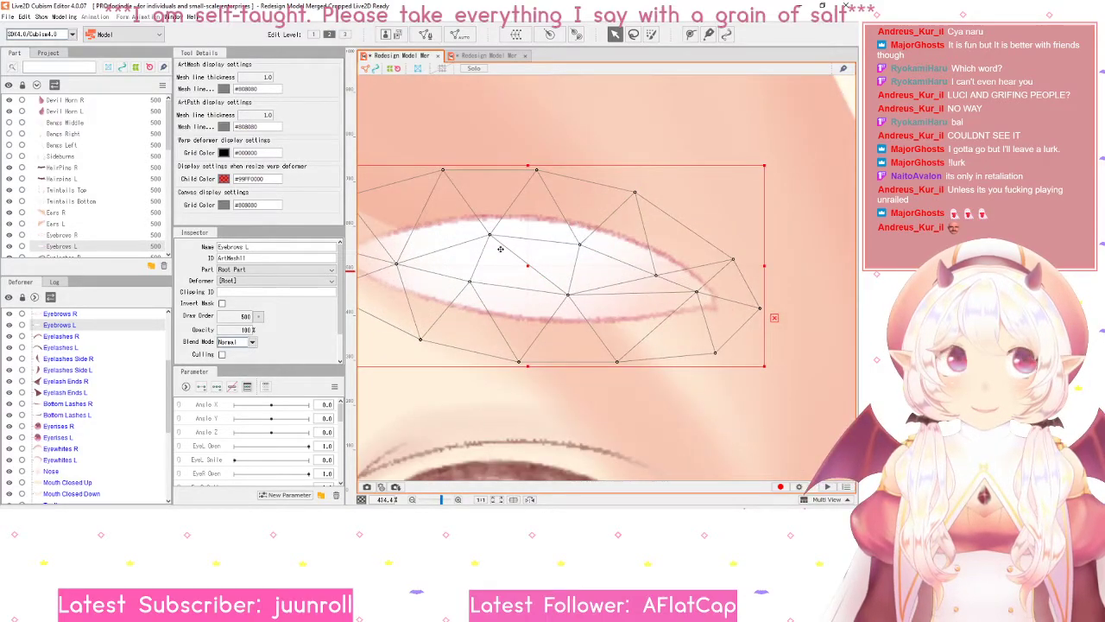
scroll(533, 276, "down", 2)
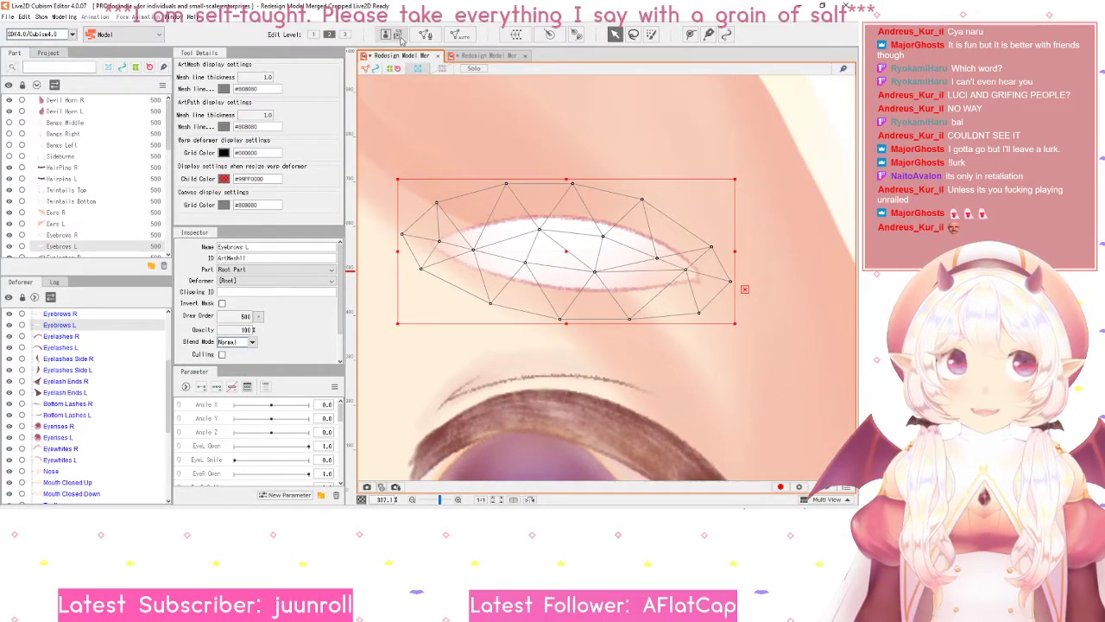
left_click(425, 35)
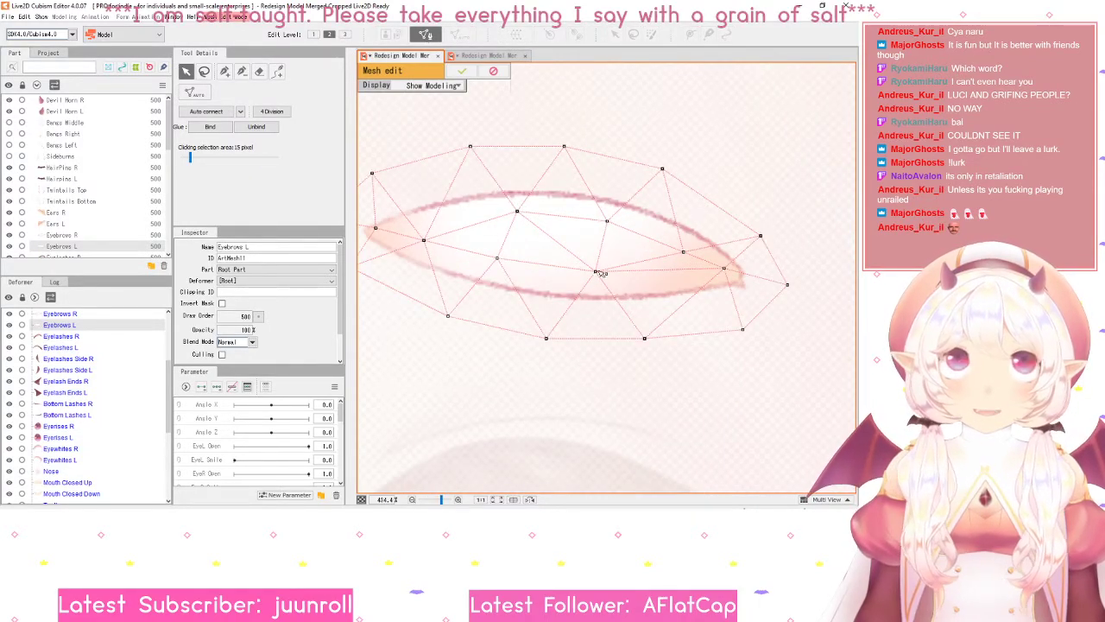
- Add two linked vertices along the upper outline near the left end of Eyebrows L and auto-connect them to the mesh
left_click_drag(596, 268, 632, 271)
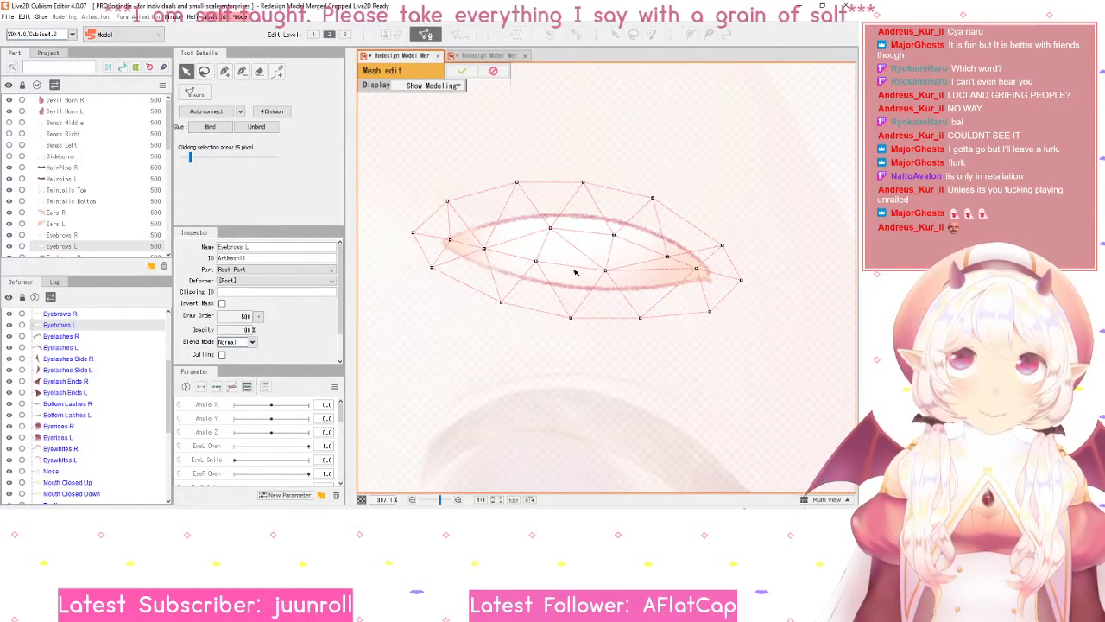
scroll(512, 249, "up", 2)
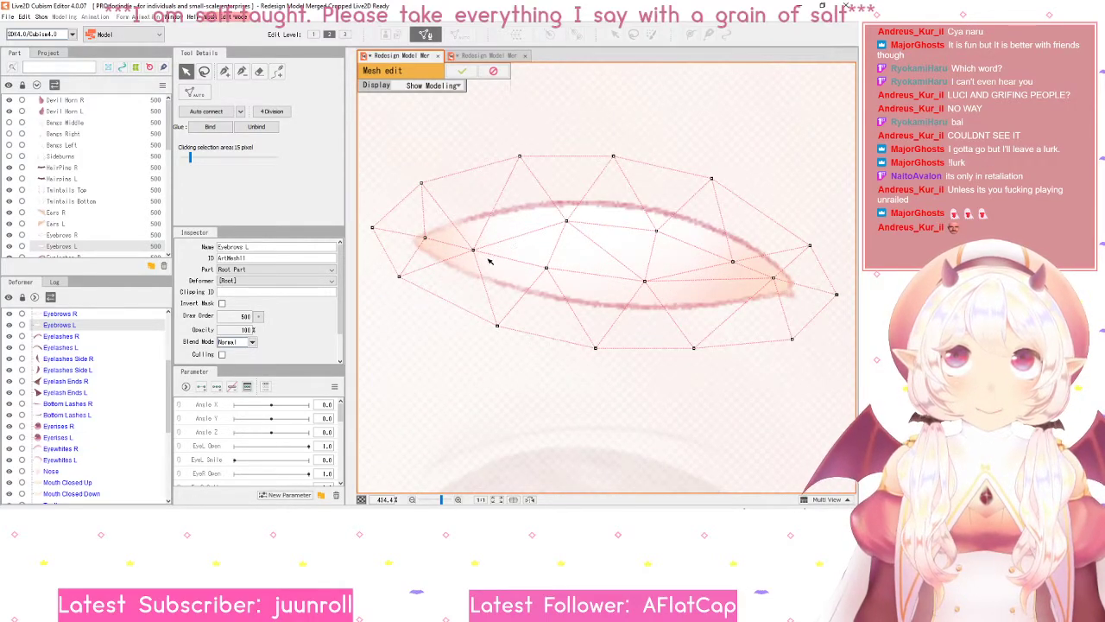
left_click_drag(488, 260, 523, 276)
scroll(514, 275, "up", 2)
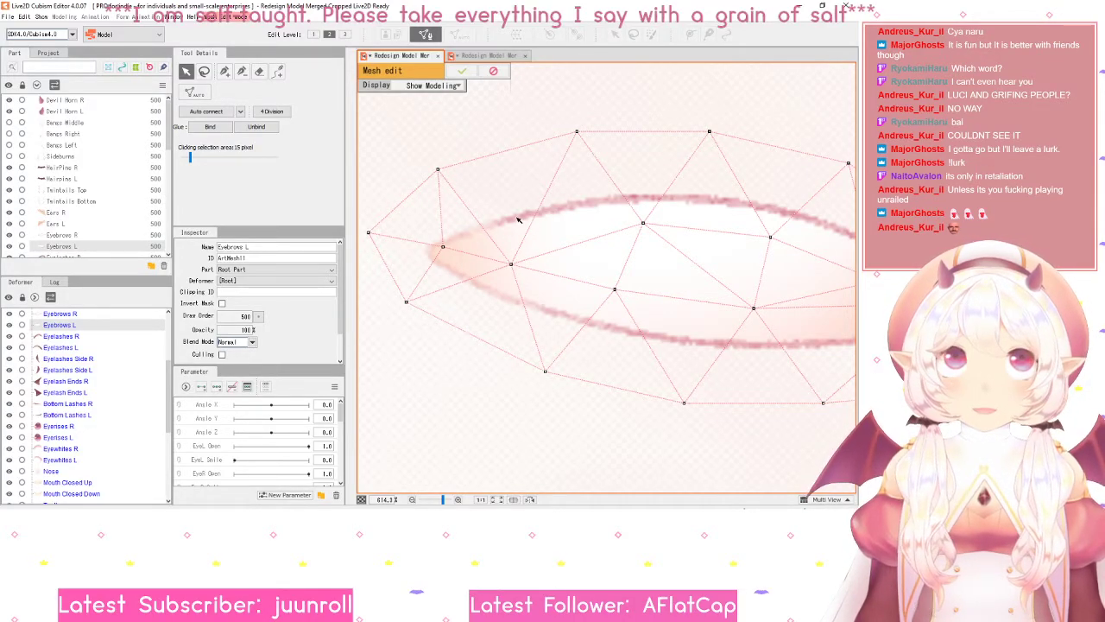
scroll(604, 224, "down", 3)
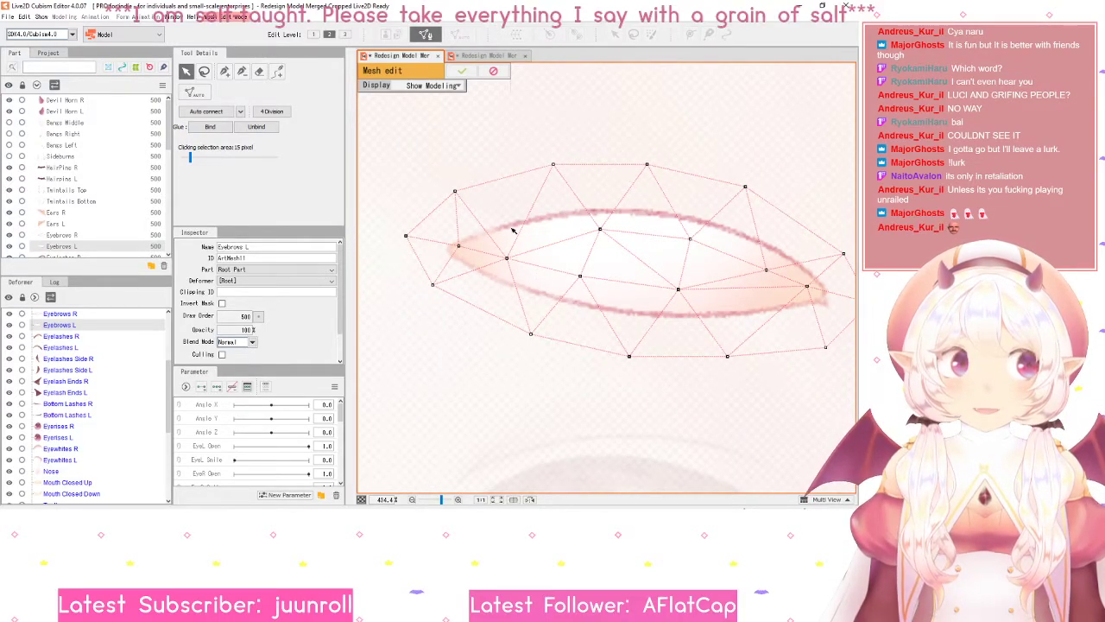
scroll(604, 278, "up", 3)
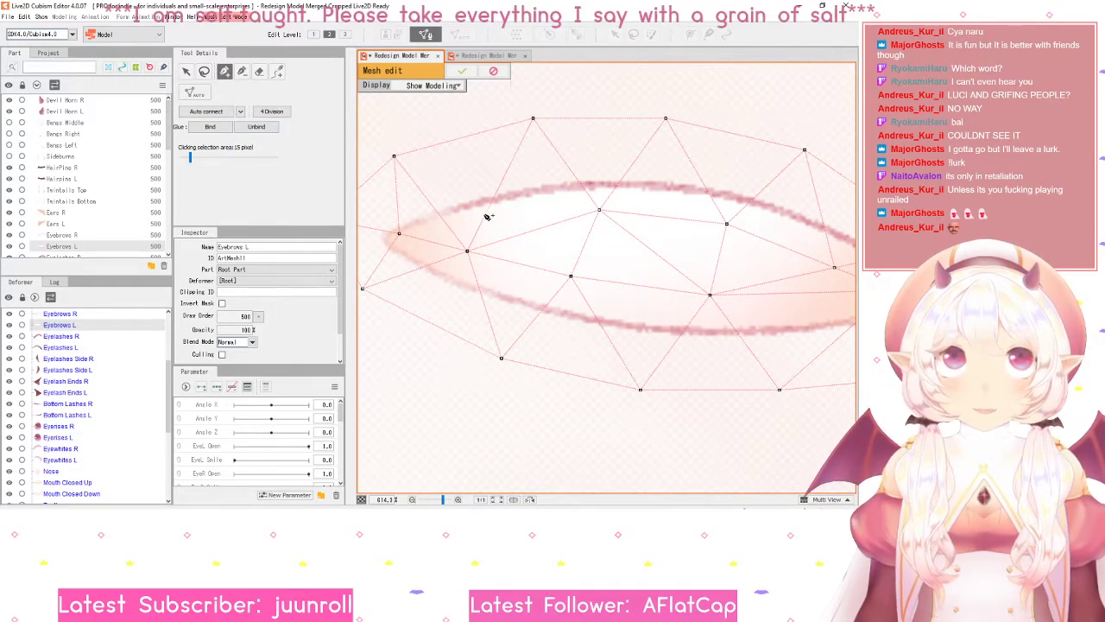
key("p")
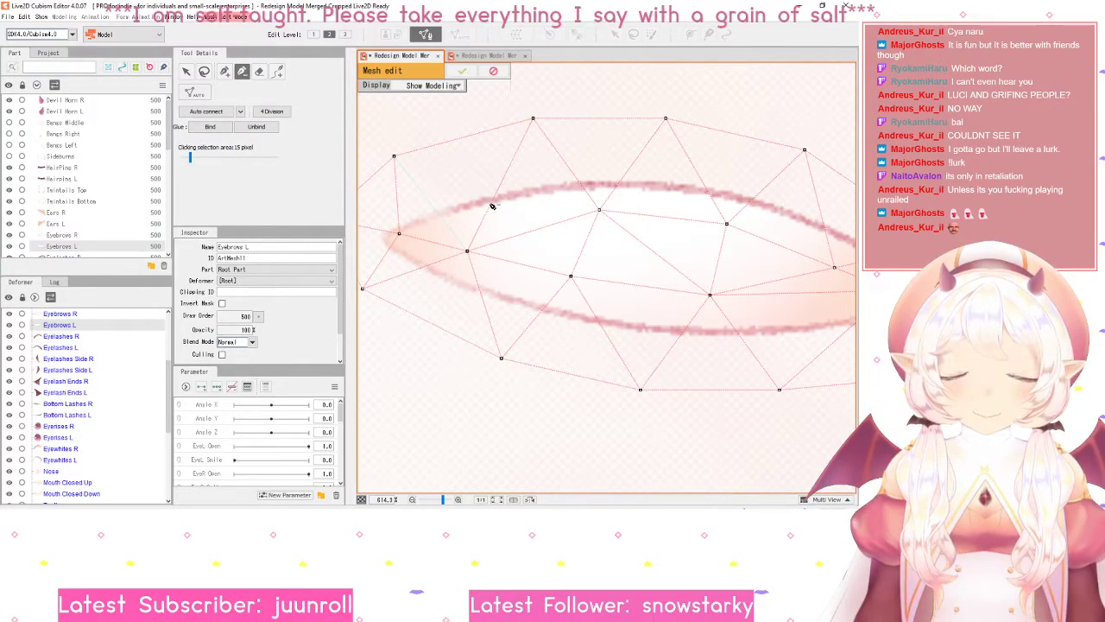
left_click(226, 72)
scroll(393, 171, "up", 1)
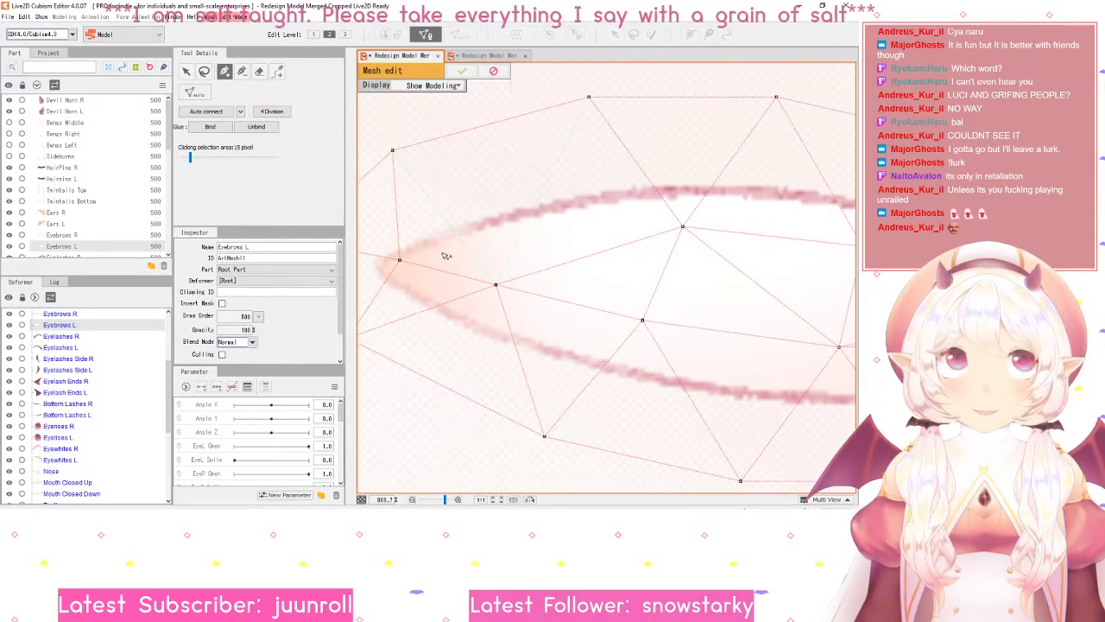
left_click(456, 235)
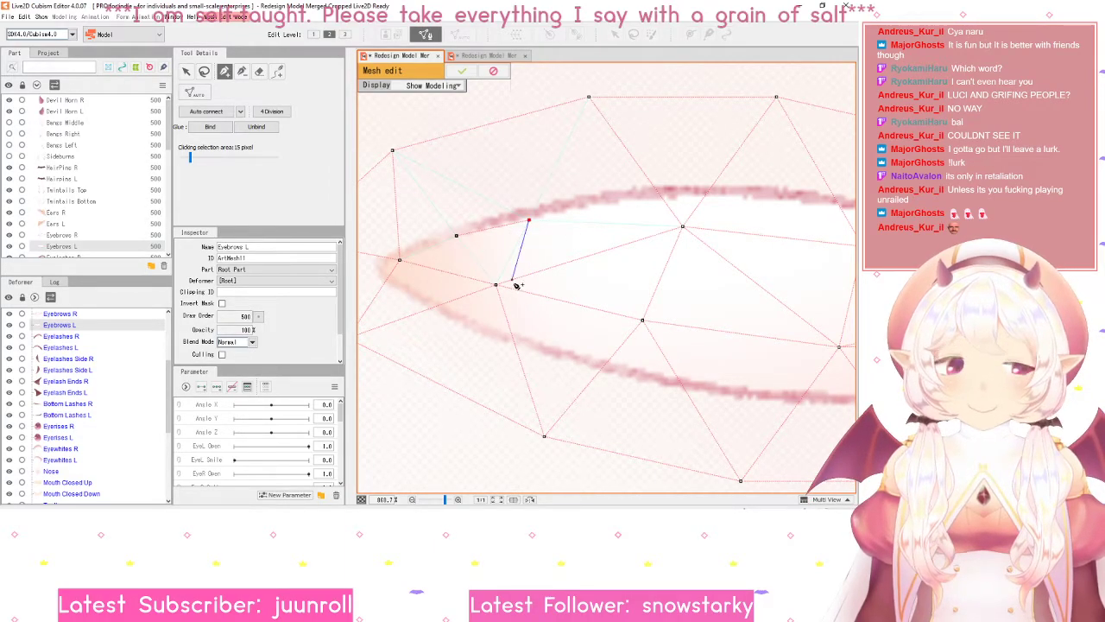
scroll(537, 219, "down", 1)
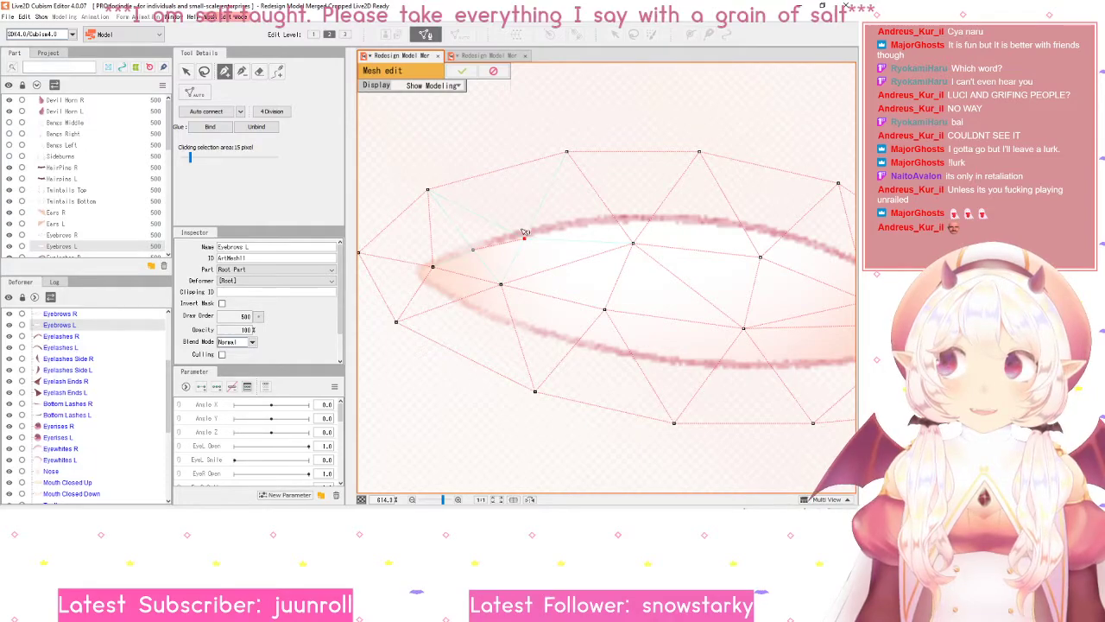
left_click(220, 115)
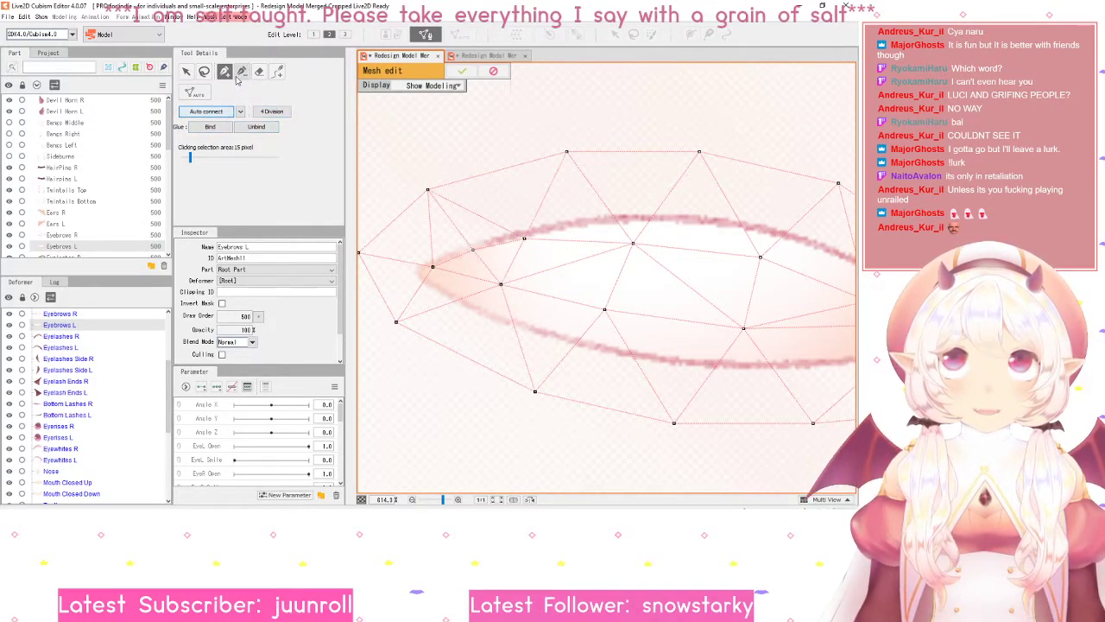
left_click(185, 70)
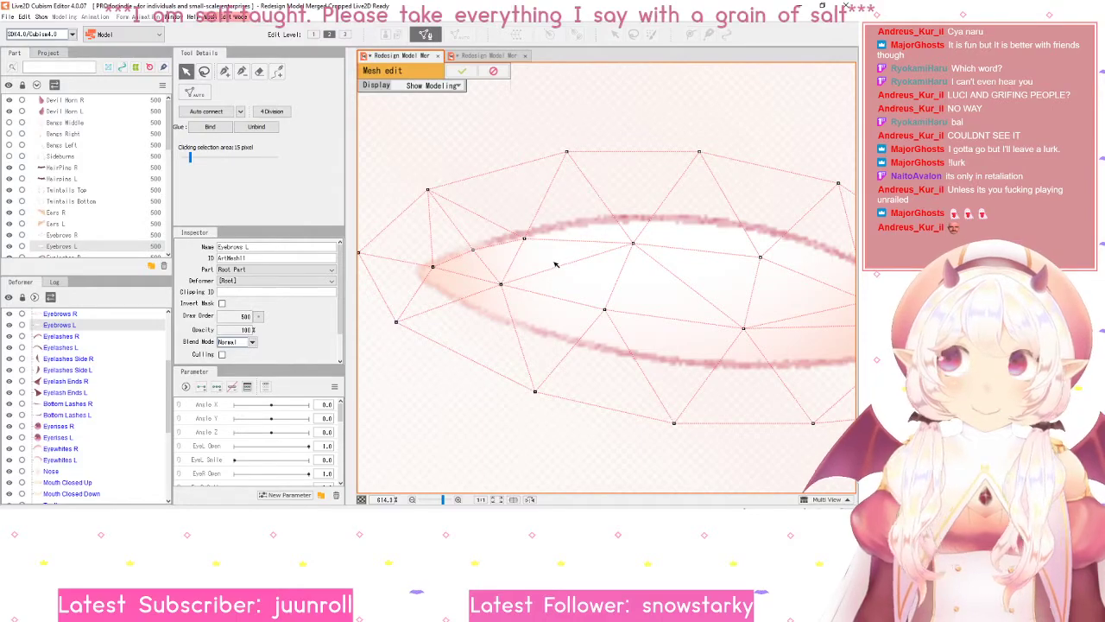
- Move the upper-middle vertices of the Eyebrows L mesh up against the eyebrow's upper outline
left_click(523, 239)
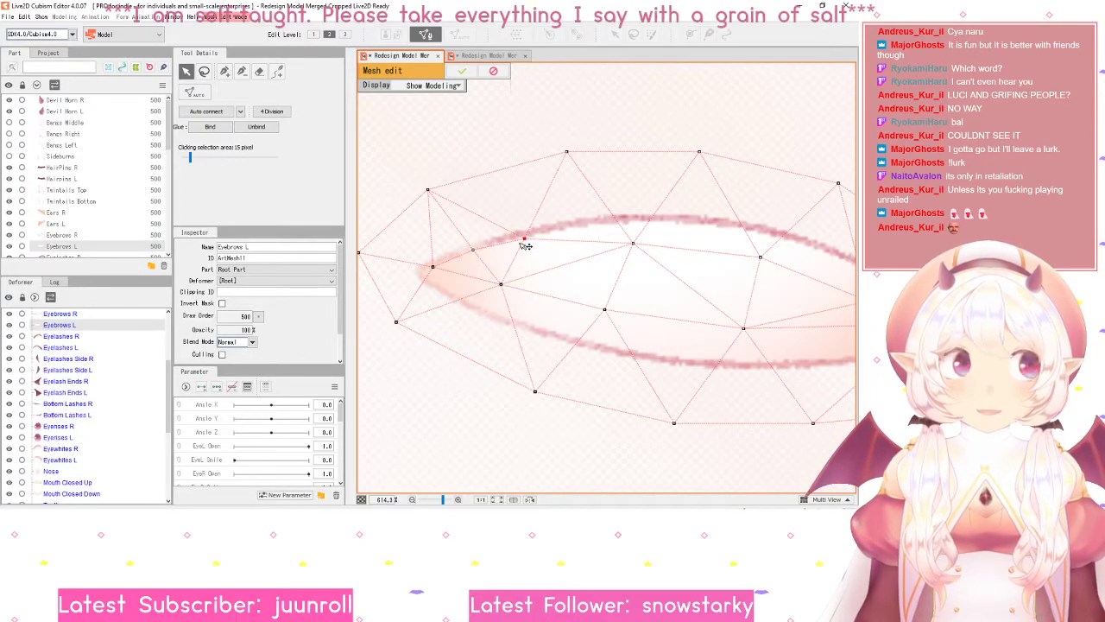
left_click_drag(634, 246, 631, 227)
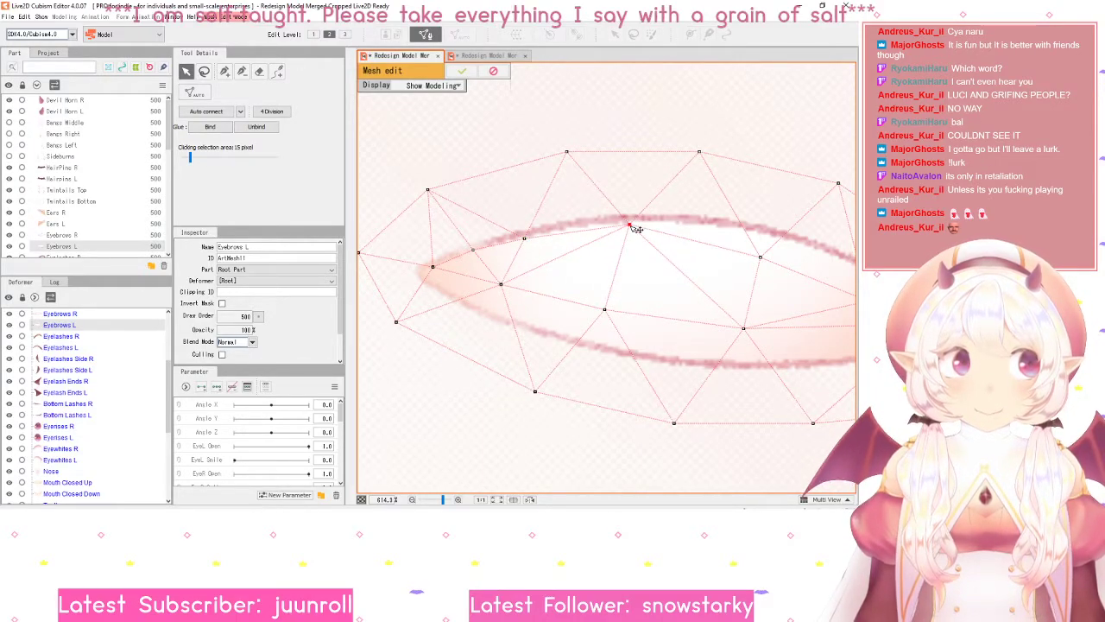
scroll(664, 302, "down", 2)
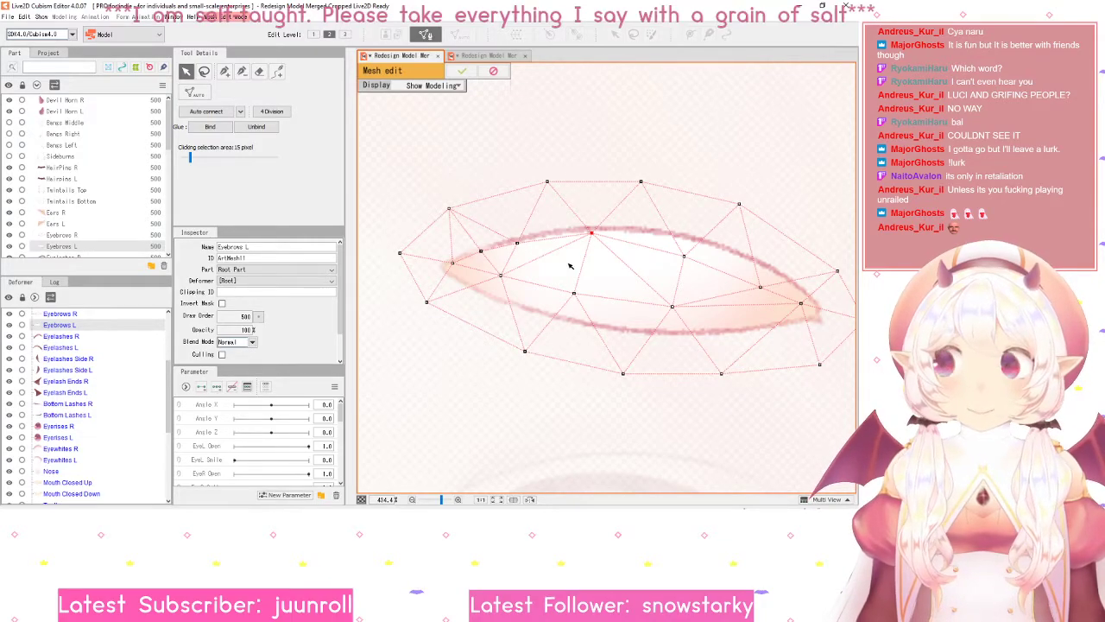
scroll(689, 270, "up", 2)
left_click_drag(683, 252, 670, 226)
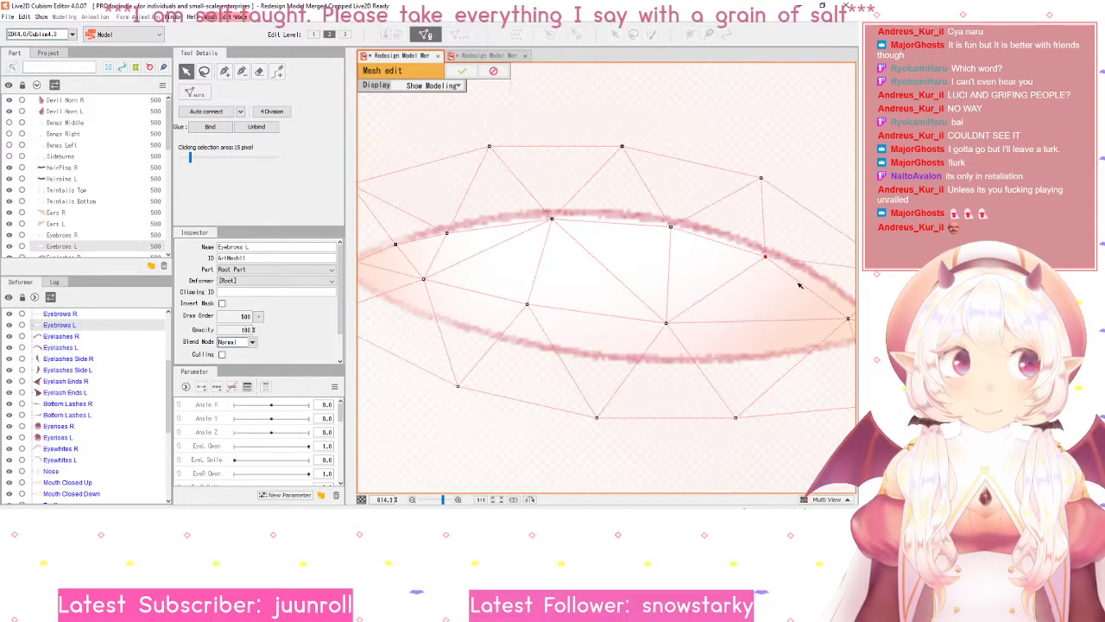
- Shift the vertices near the eyebrow's right tip further right, add a lower interior vertex in the gap and auto-connect it
scroll(764, 259, "down", 2)
left_click_drag(763, 315, 818, 298)
left_click_drag(684, 303, 732, 314)
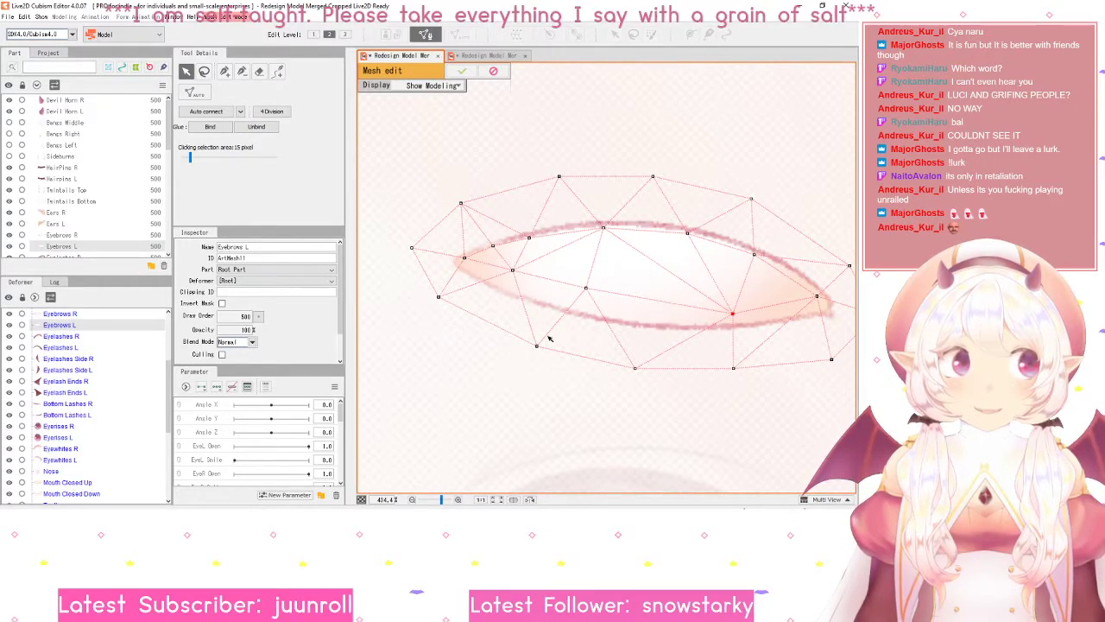
left_click(224, 71)
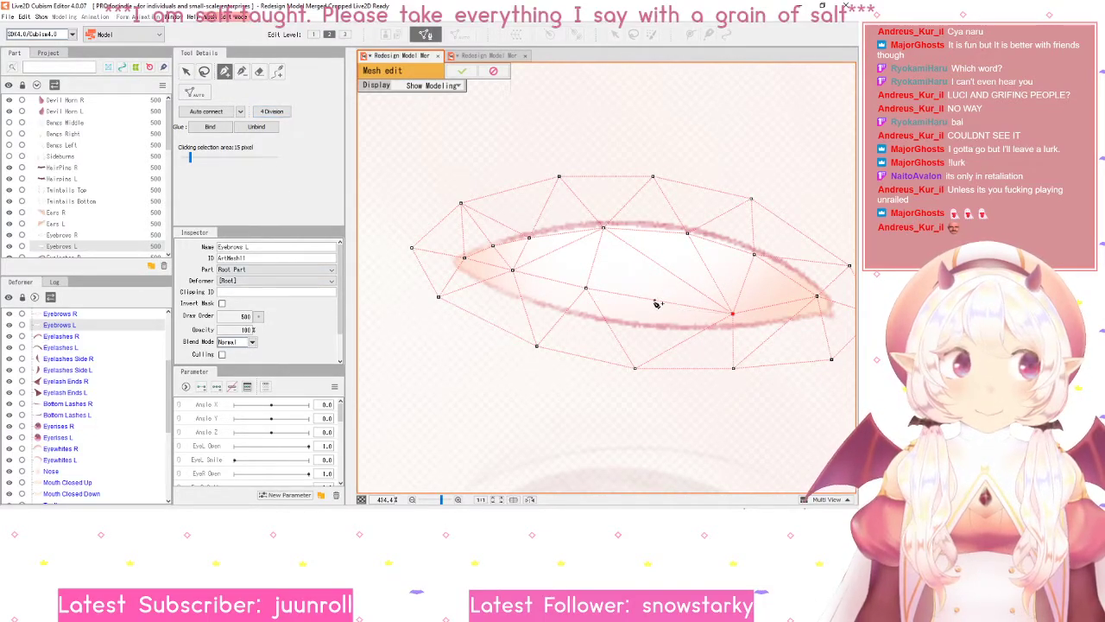
left_click(205, 111)
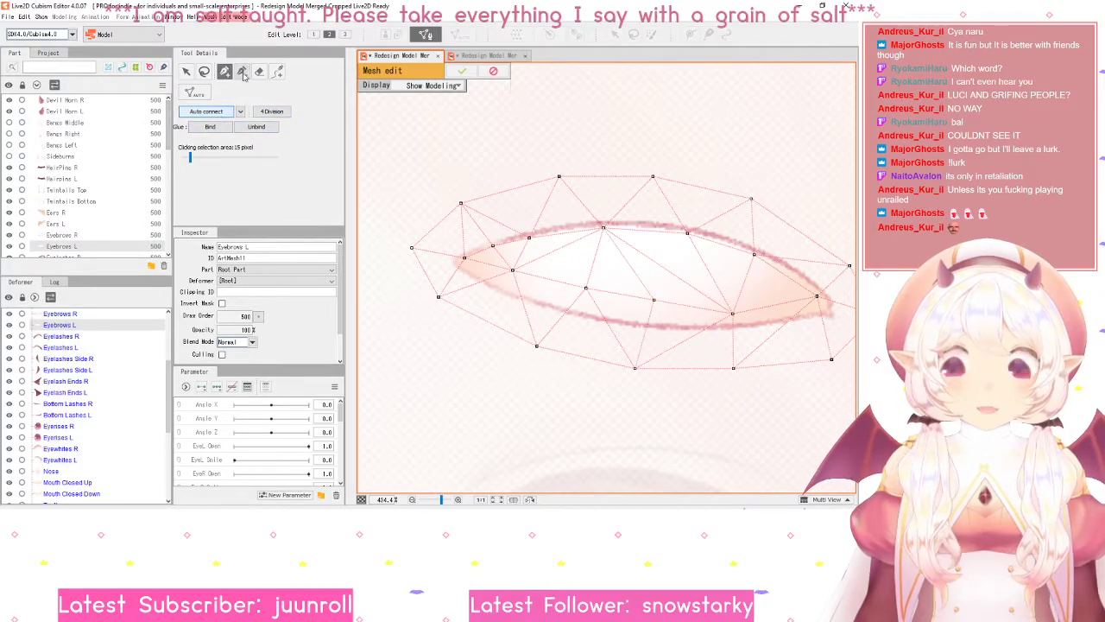
- Remove the crowded edges above the eyebrow's left end, add a vertex on the outer boundary there and auto-connect it
left_click(259, 71)
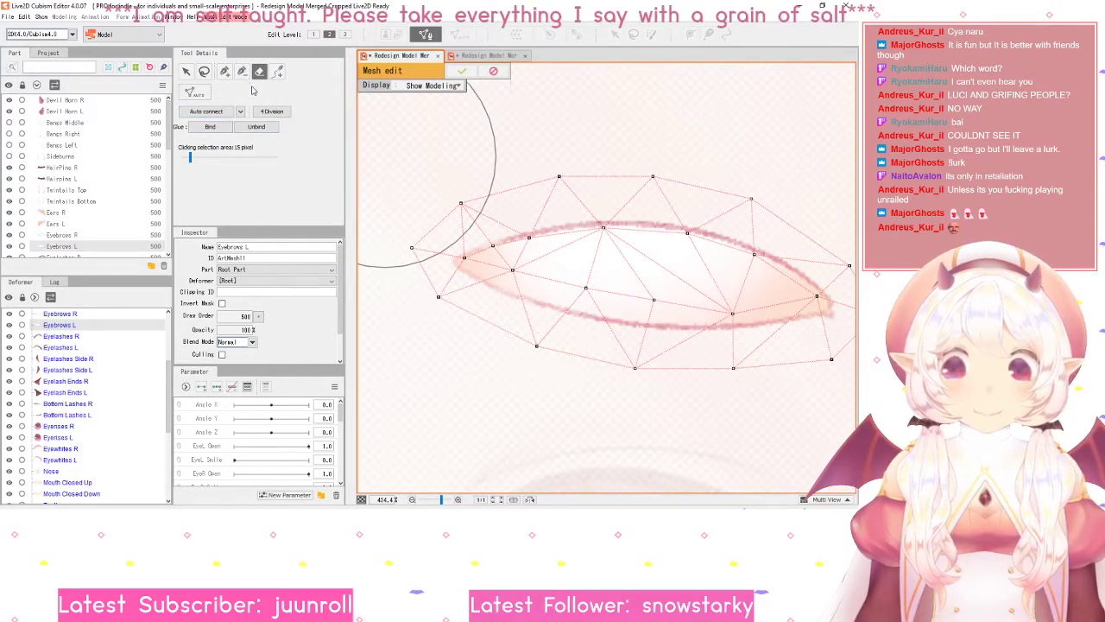
left_click(242, 70)
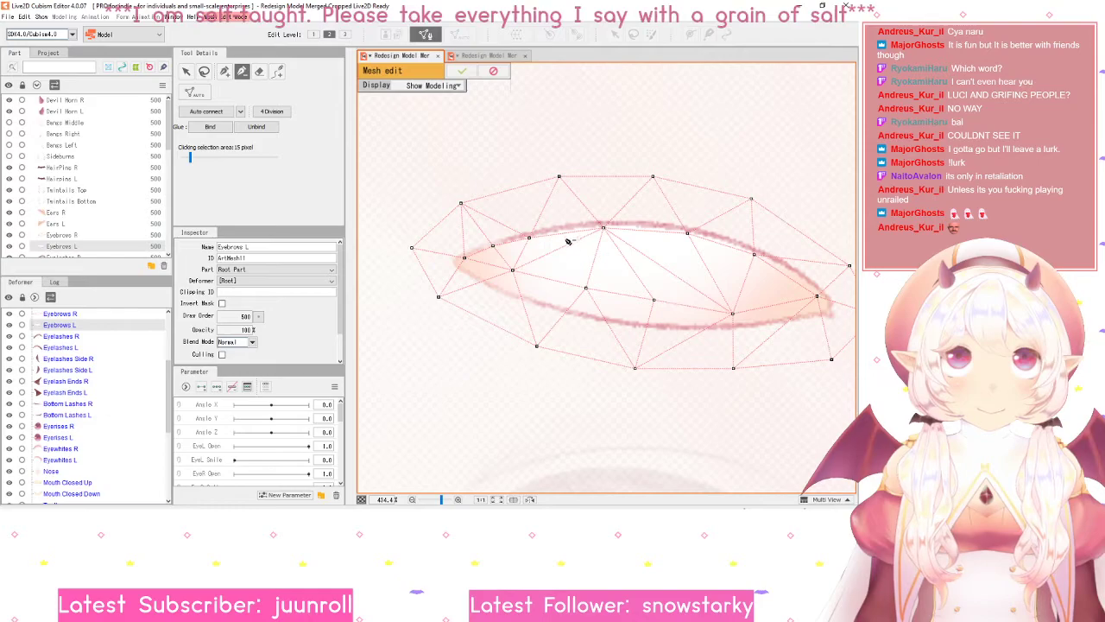
scroll(497, 242, "up", 2)
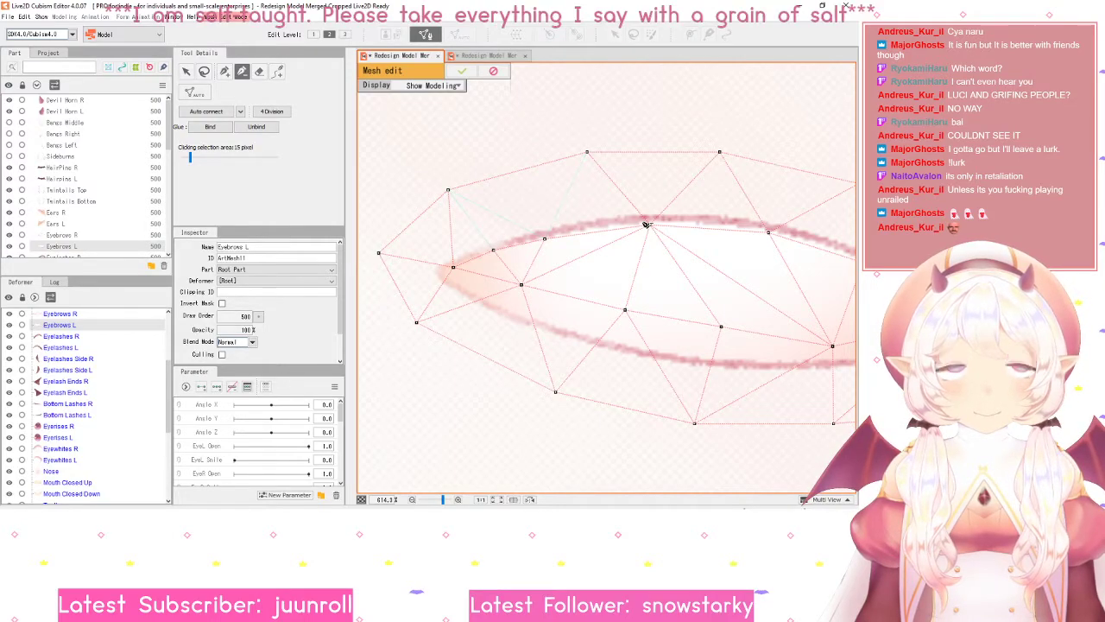
left_click(224, 71)
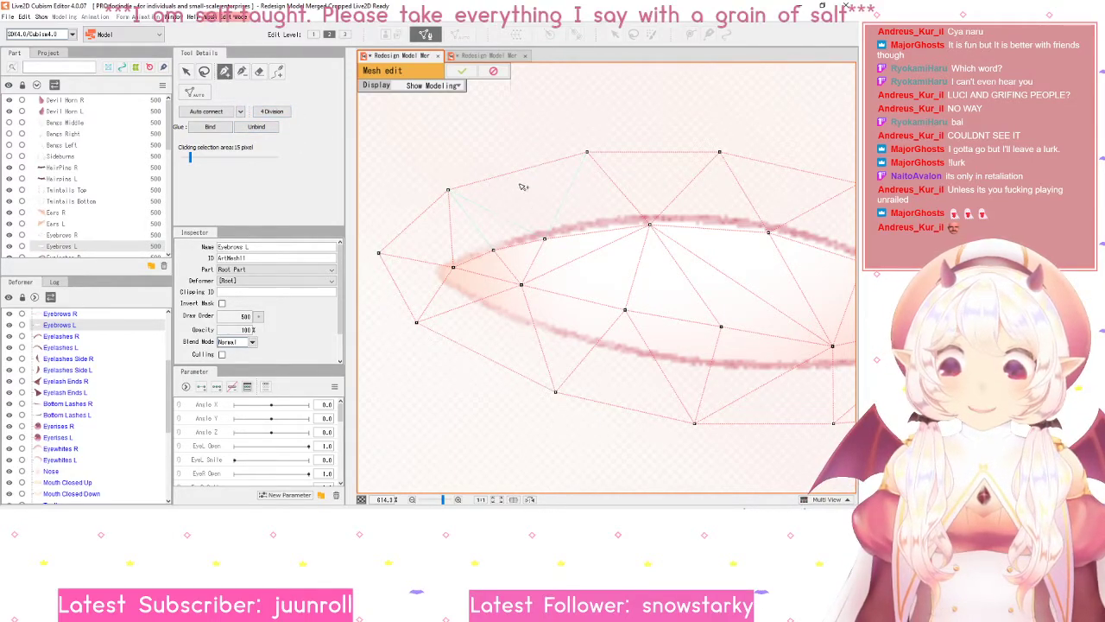
left_click(206, 112)
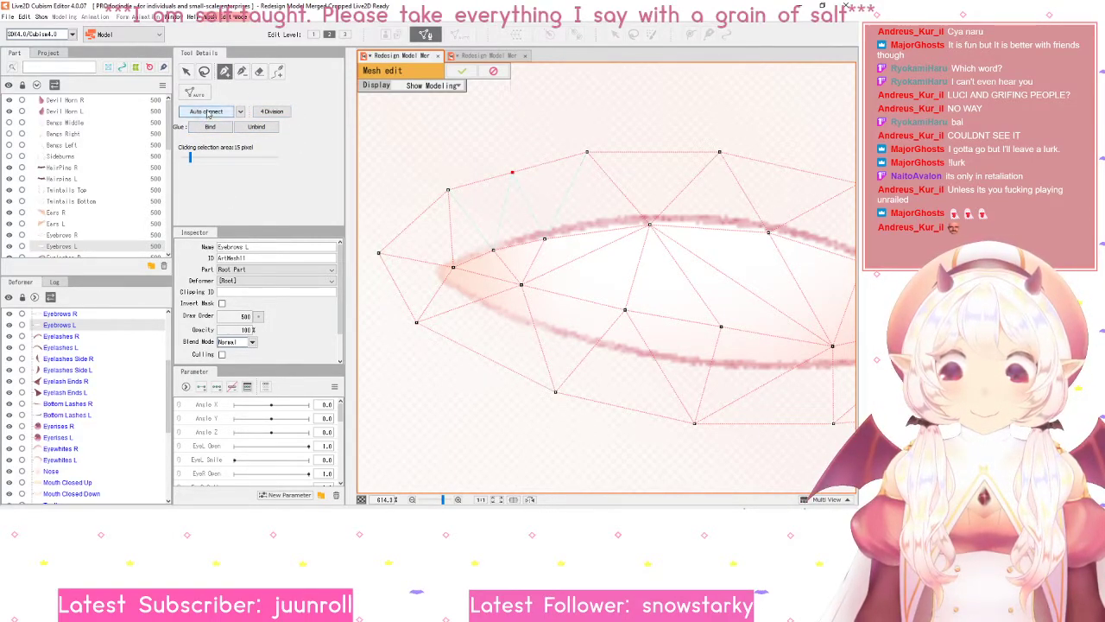
- Delete the two long interior edges running from the upper-middle vertex to the lower vertices, and auto-connect the mesh
scroll(696, 270, "right", 1)
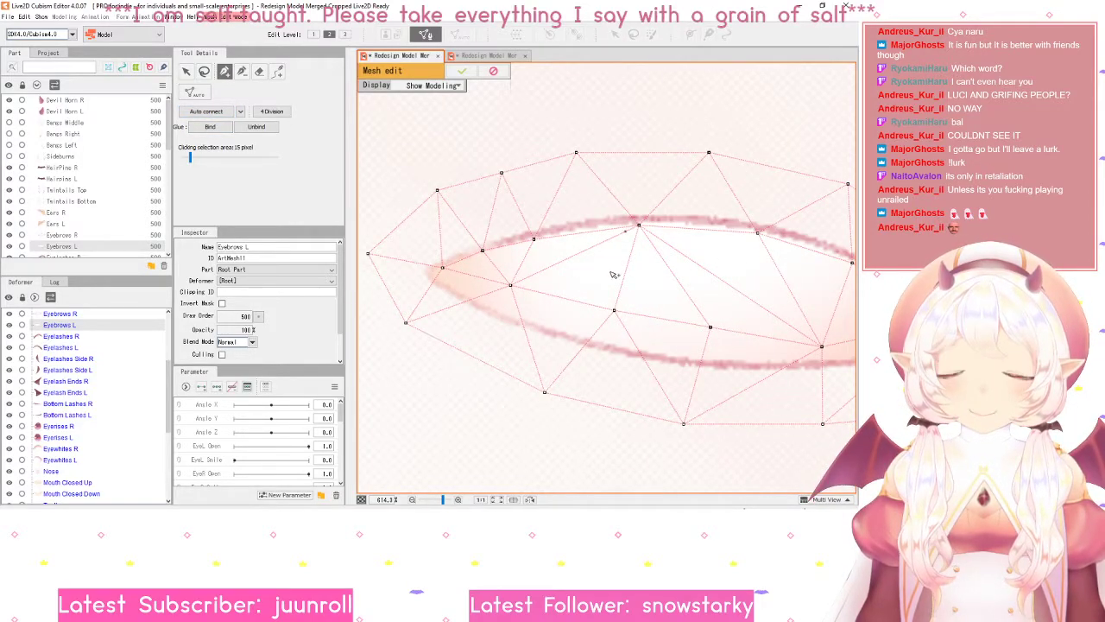
scroll(661, 313, "down", 2)
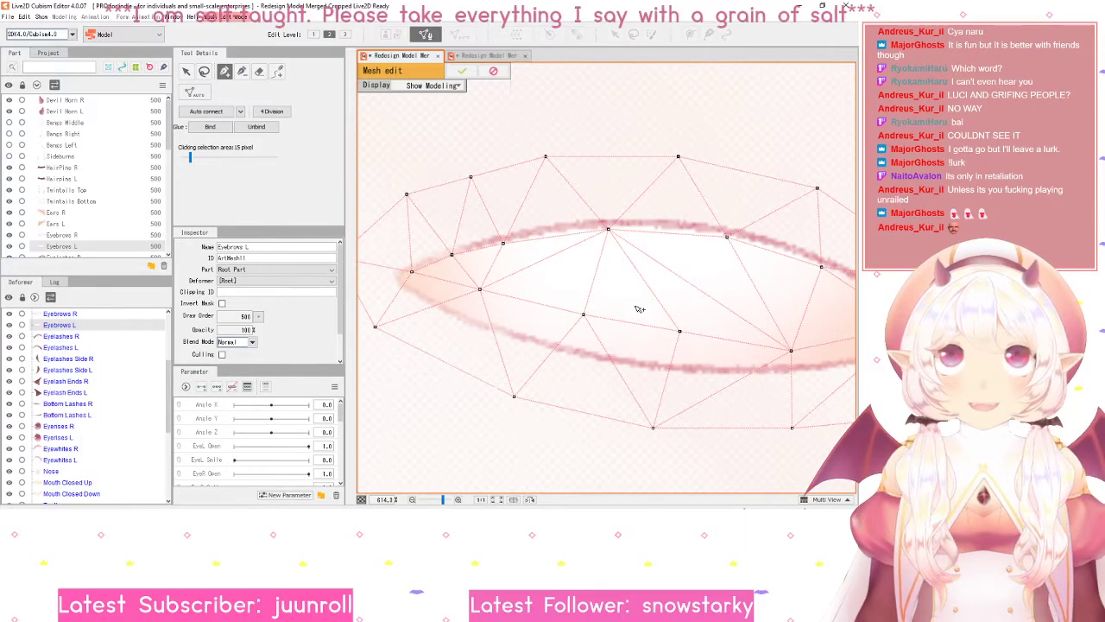
scroll(639, 308, "down", 1)
scroll(637, 308, "up", 3)
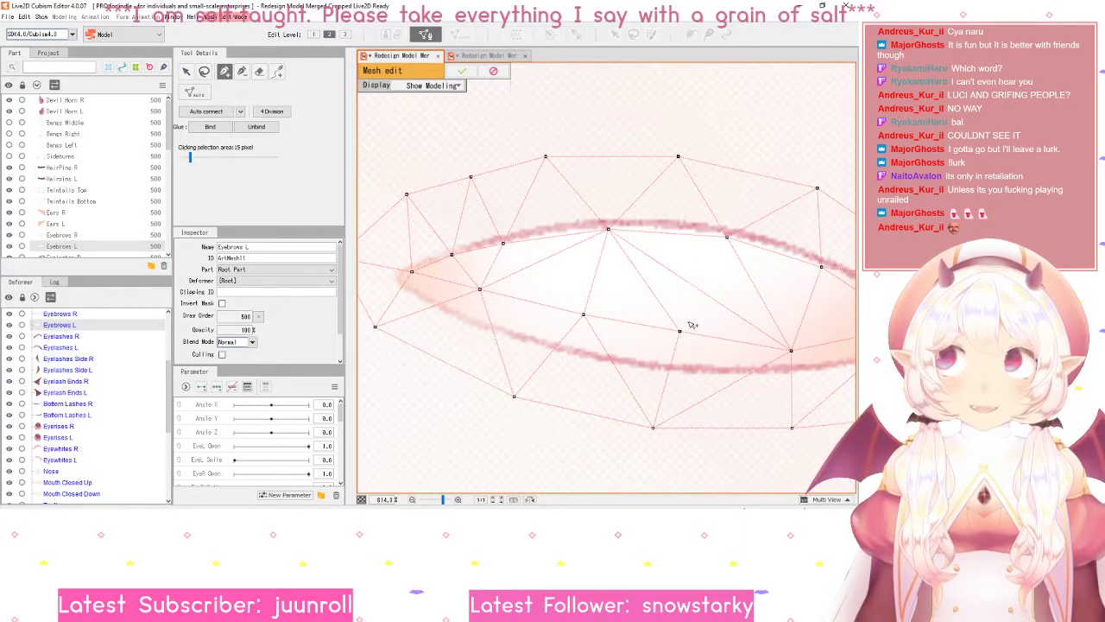
scroll(696, 310, "down", 1)
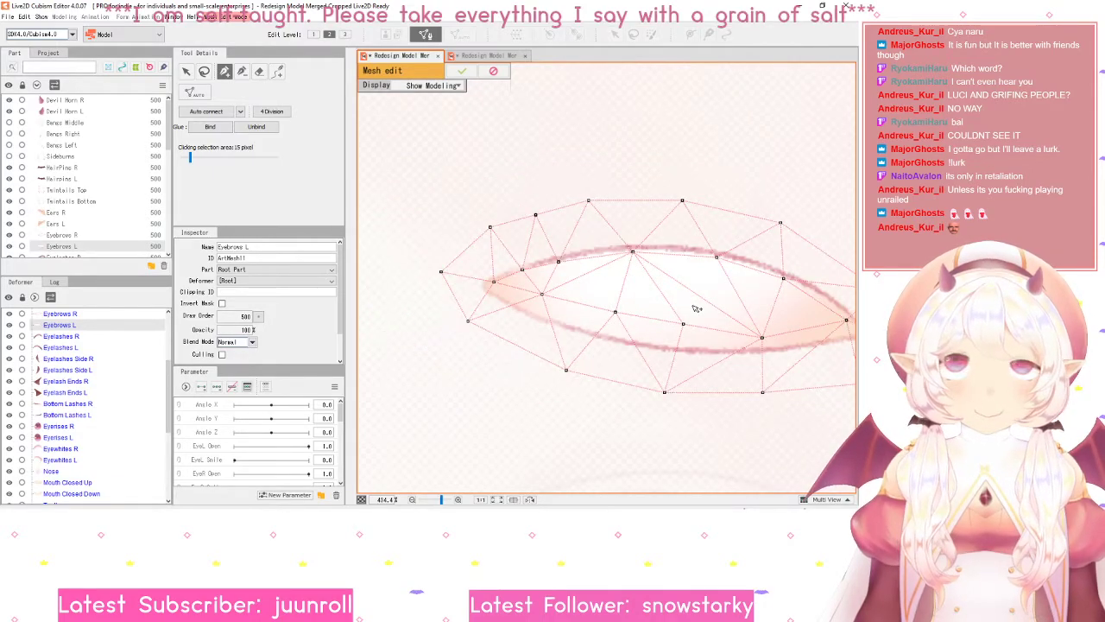
scroll(694, 308, "up", 1)
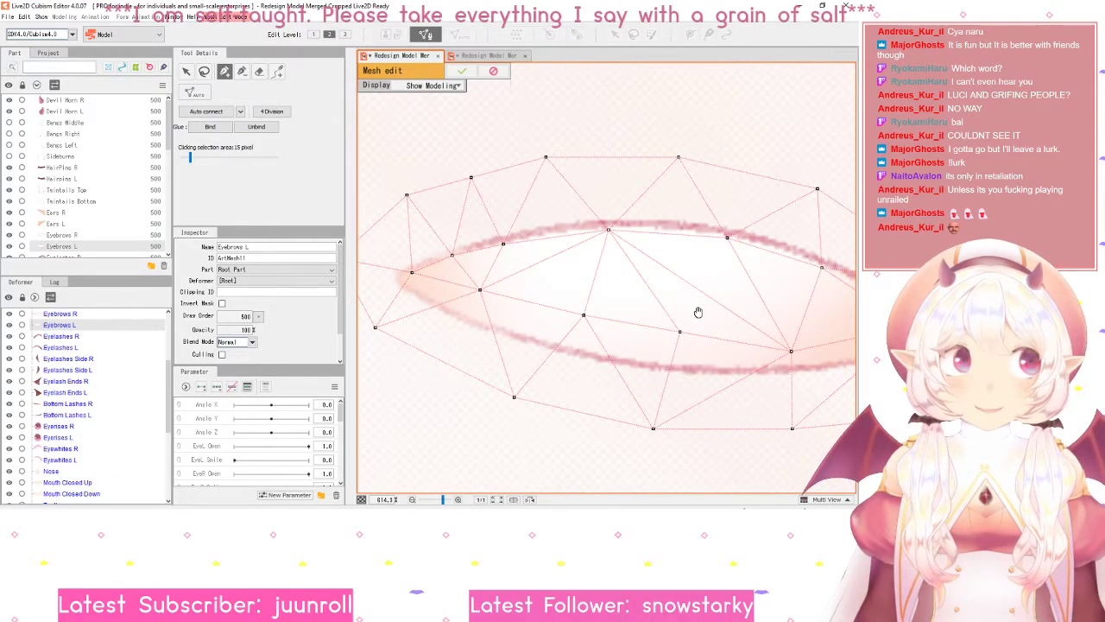
left_click_drag(699, 311, 666, 314)
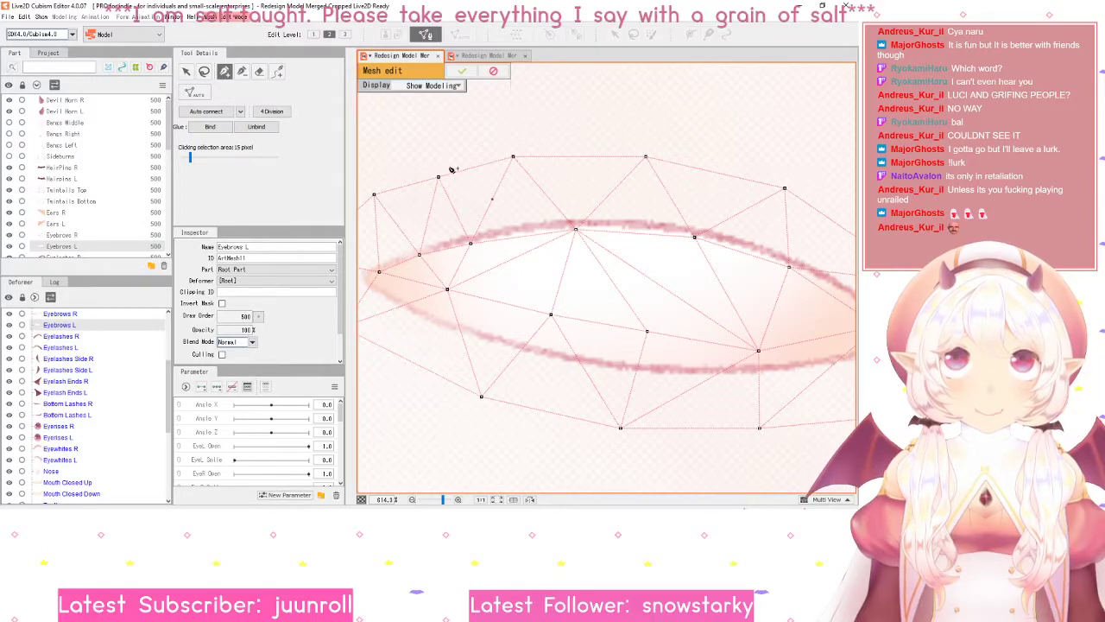
left_click(243, 71)
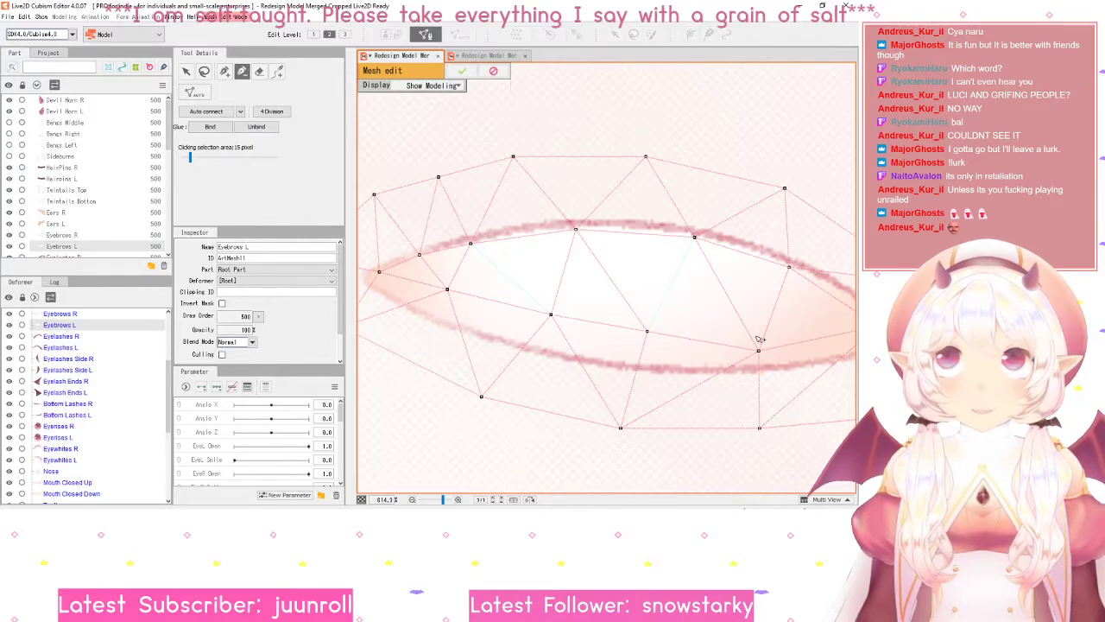
left_click(209, 113)
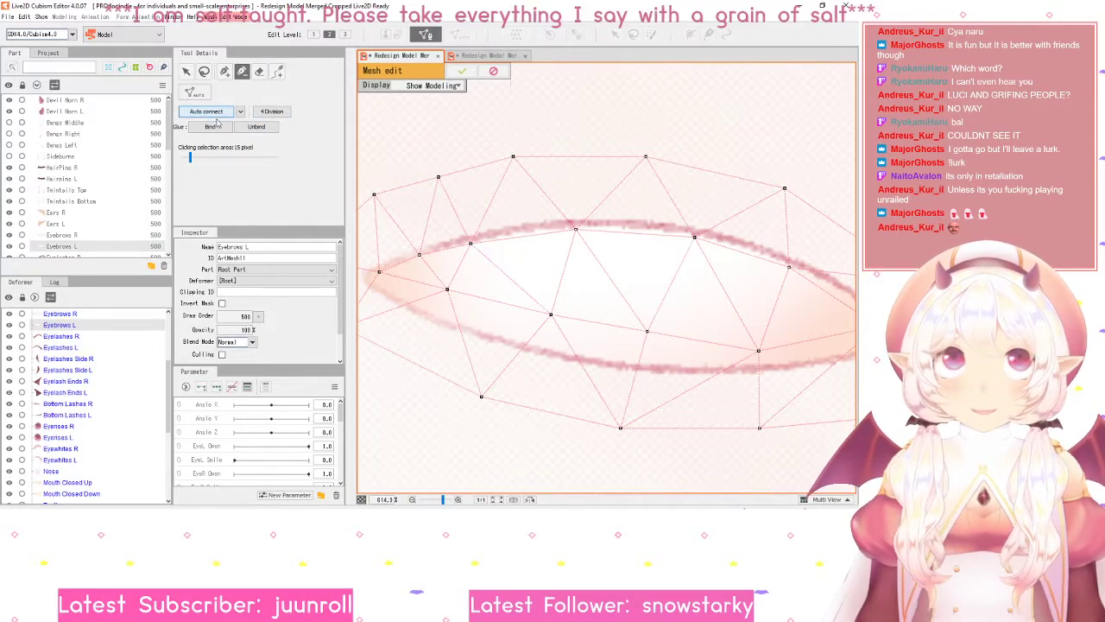
- Move the two lower-left interior vertices down and left onto the eyebrow's lower outline
scroll(711, 328, "down", 1)
left_click(187, 72)
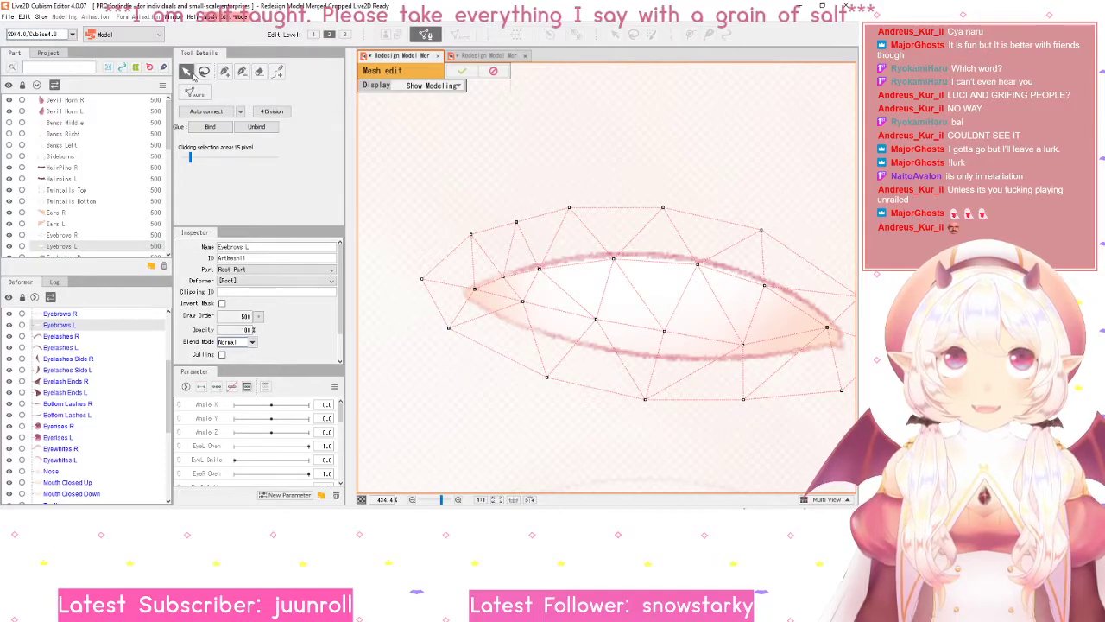
scroll(606, 328, "up", 2)
left_click_drag(491, 294, 483, 315)
left_click_drag(592, 320, 566, 344)
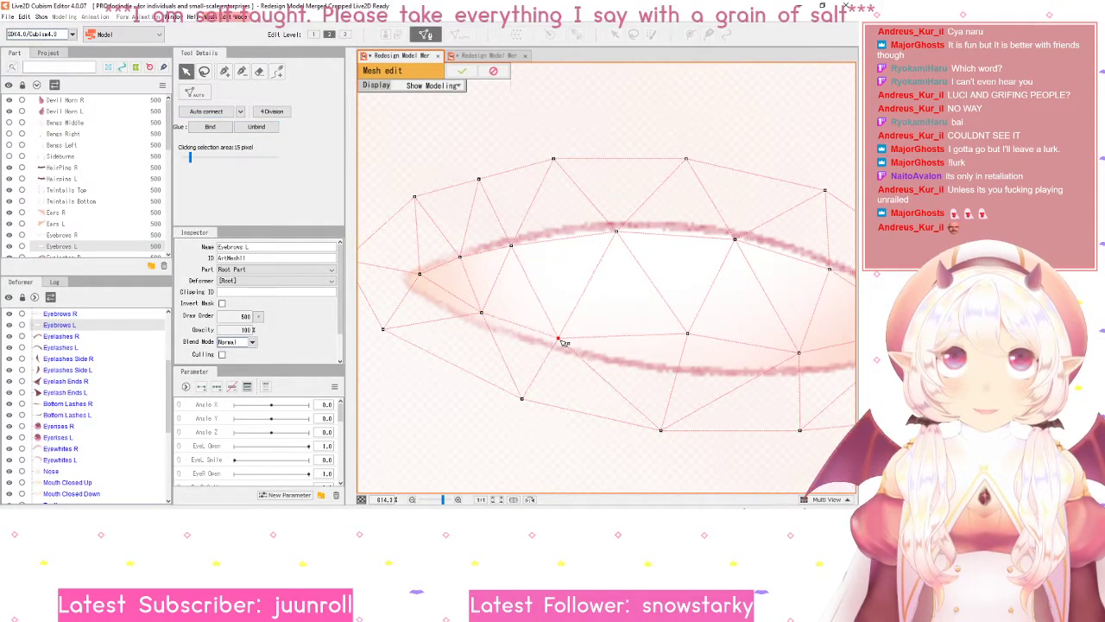
- Add a vertex inside the eyebrow between the two lower-middle vertices, linked to the one on its left
left_click(242, 71)
left_click(224, 73)
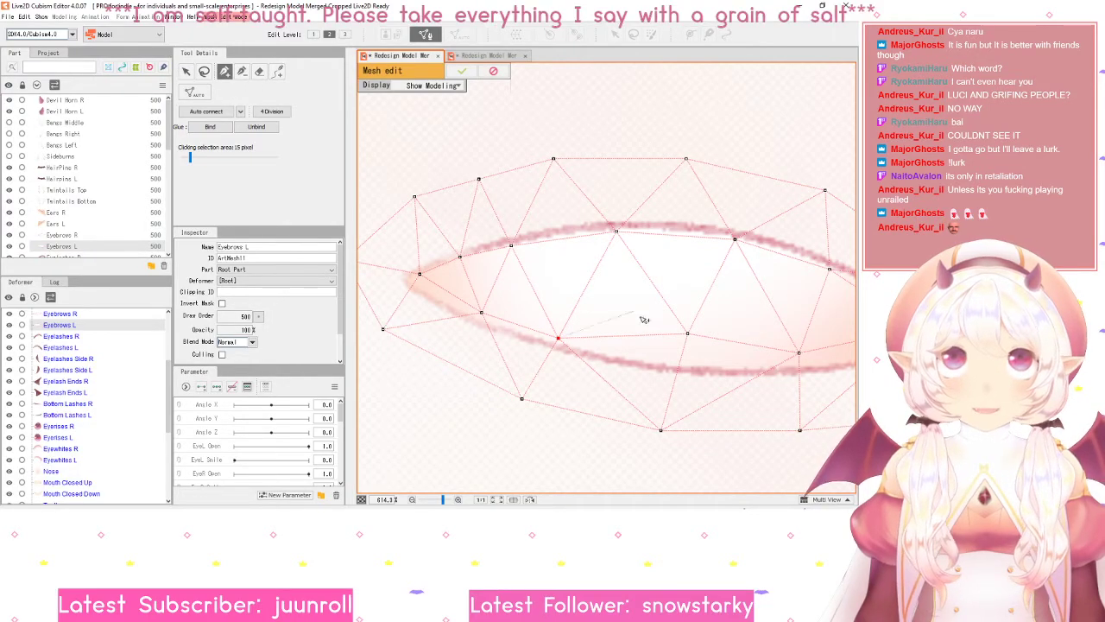
left_click(628, 337)
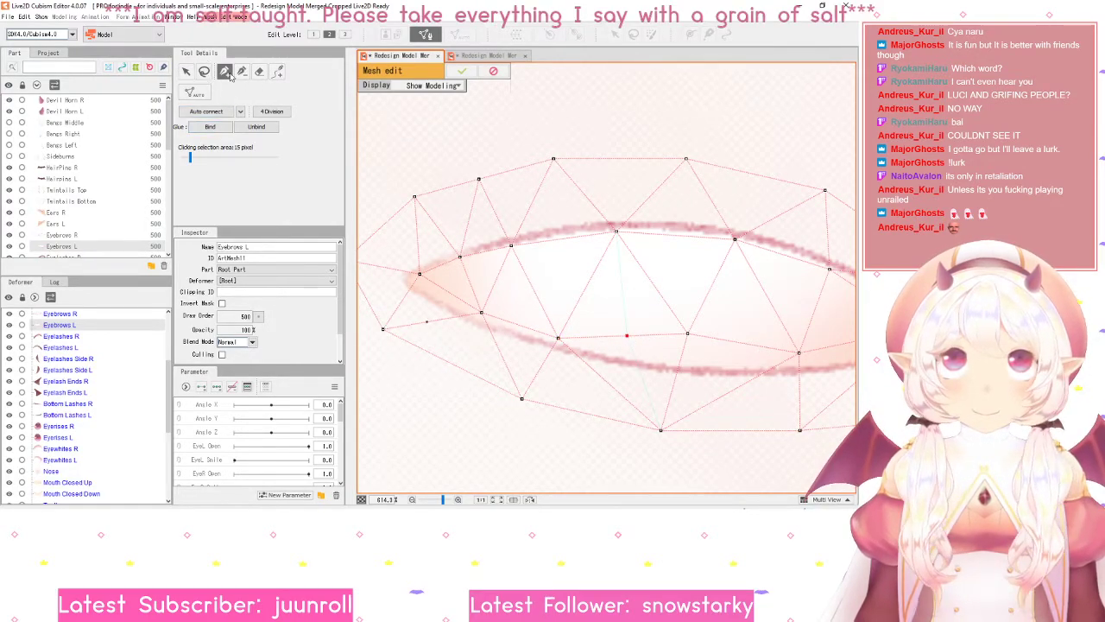
- Move the remaining lower interior vertices toward the eyebrow's lower outline, spacing them out evenly to the right
left_click(185, 72)
left_click(714, 359)
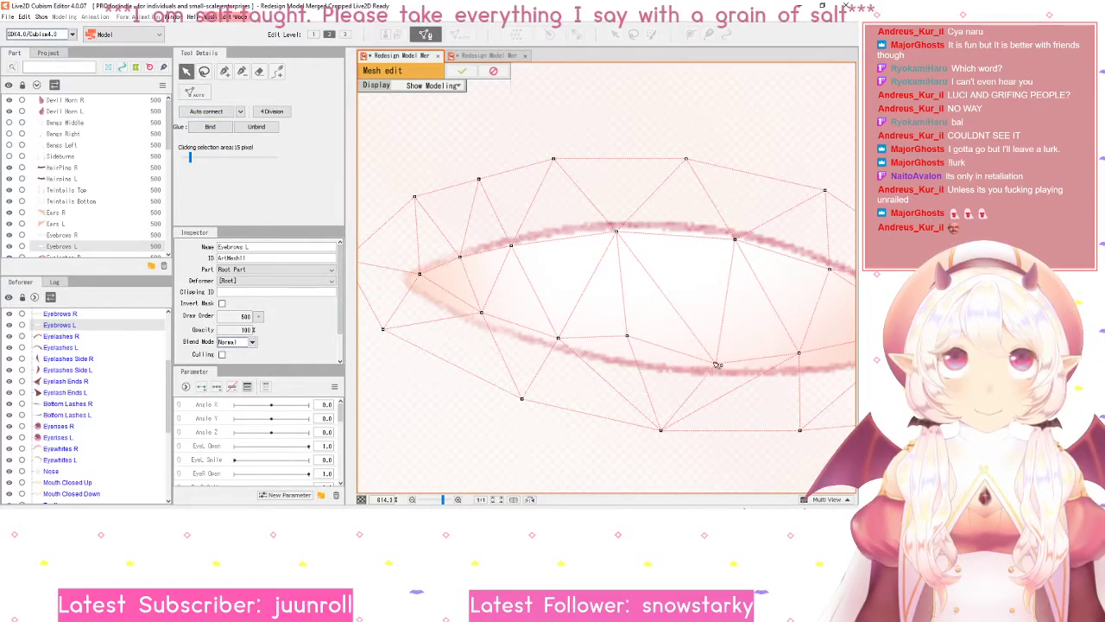
left_click_drag(627, 336, 627, 349)
left_click_drag(740, 358, 715, 357)
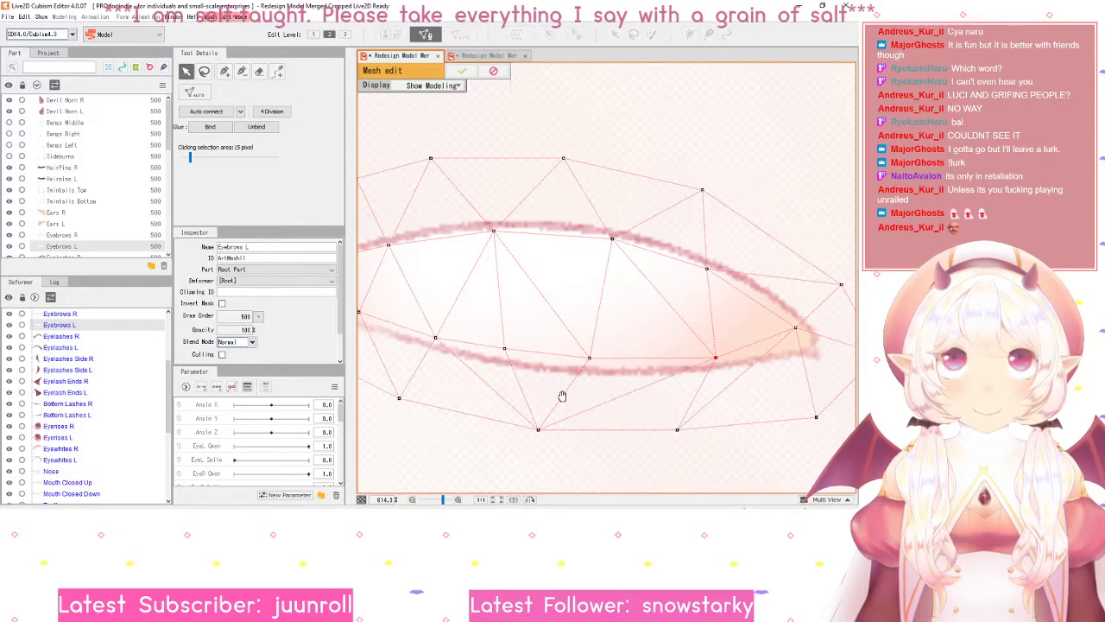
- Apply the mesh edit and reopen Eyebrows L for manual mesh editing to clear the vertex selection
left_click_drag(562, 394, 631, 375)
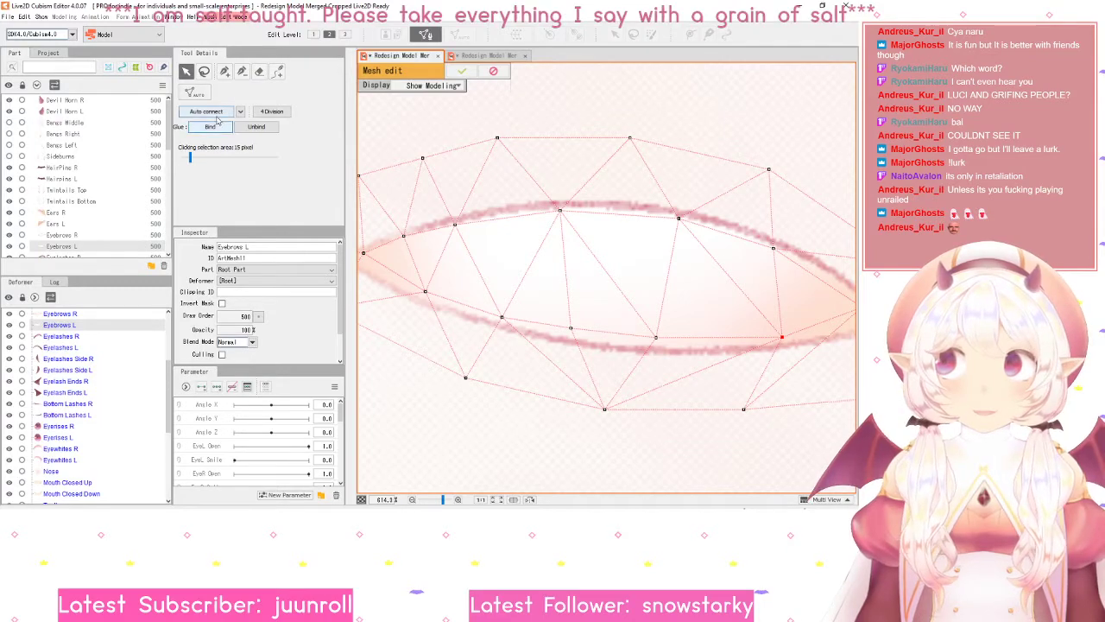
left_click(224, 72)
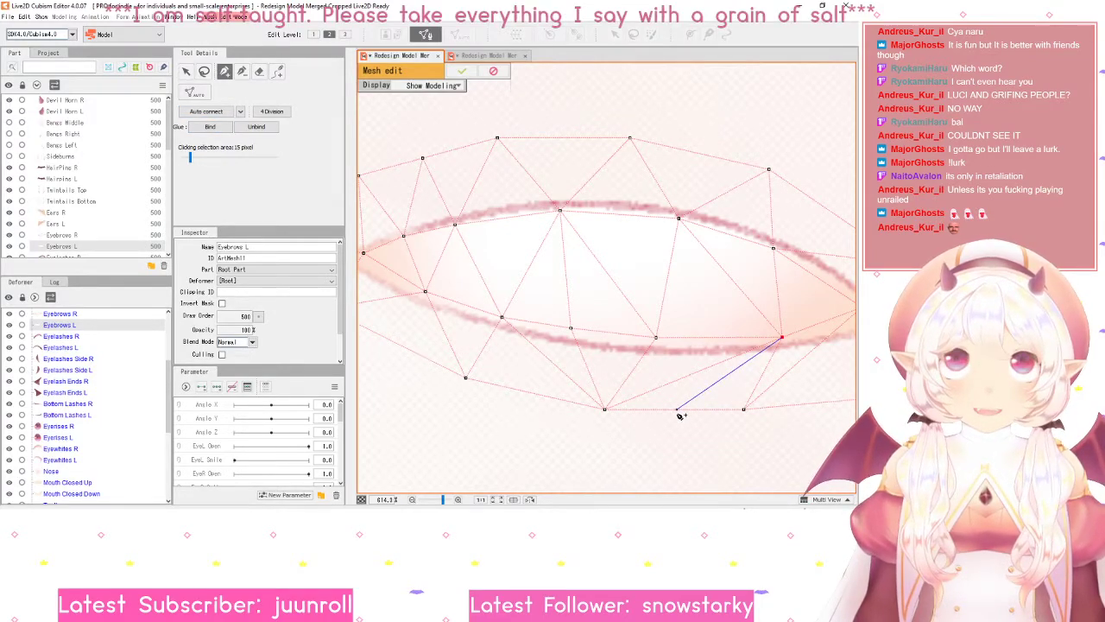
left_click(461, 71)
left_click(435, 36)
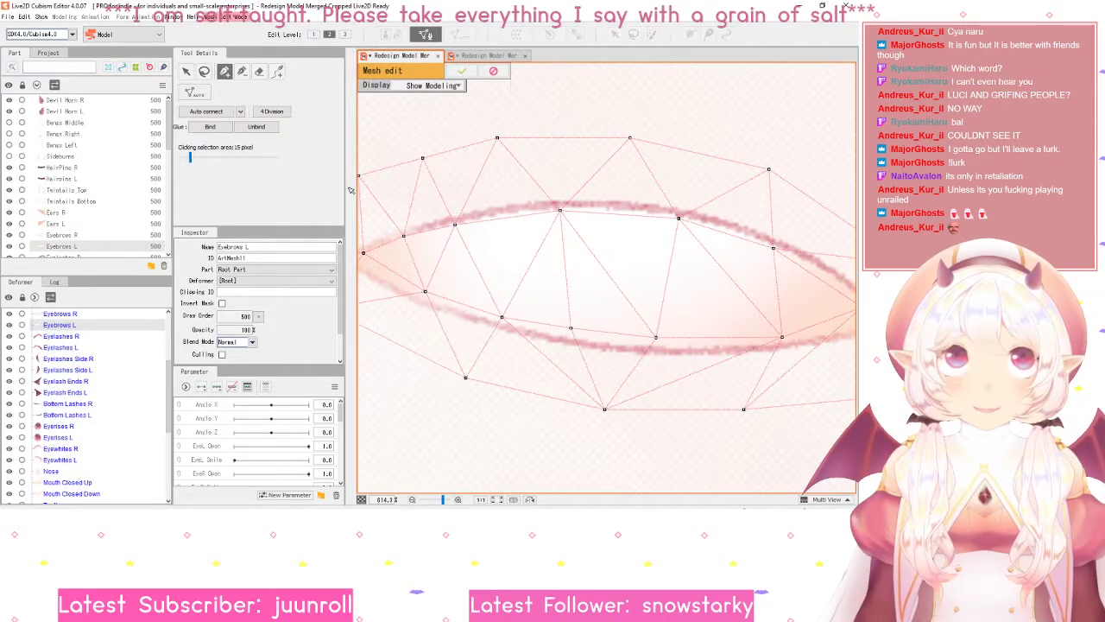
- Add a vertex on the lower outer boundary, delete the long edge crossing above it, and auto-connect the mesh
left_click(688, 410)
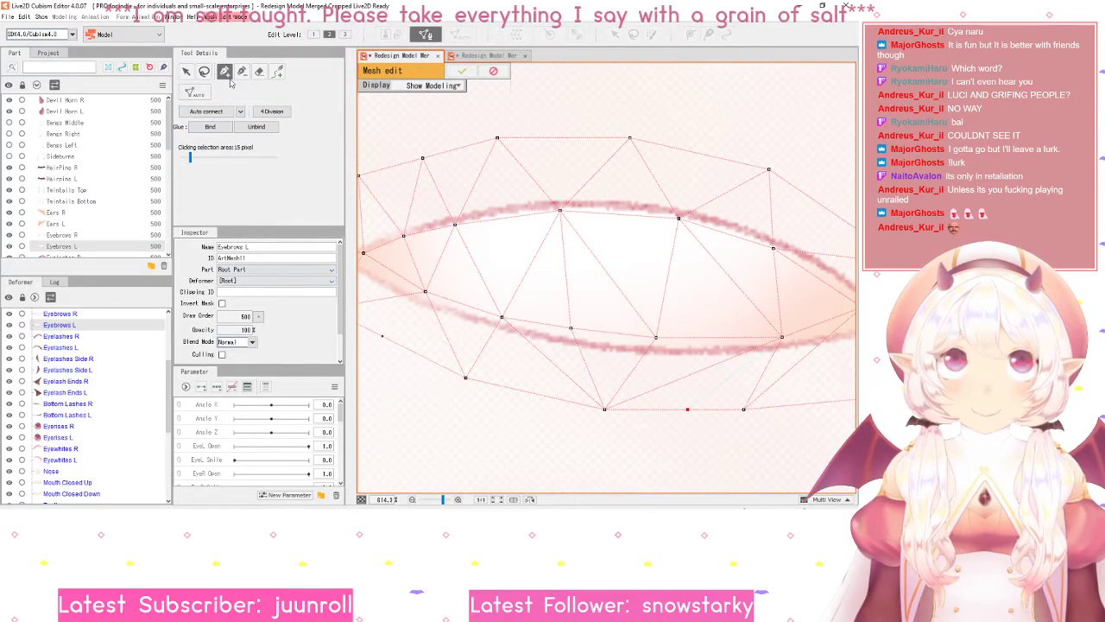
left_click(241, 70)
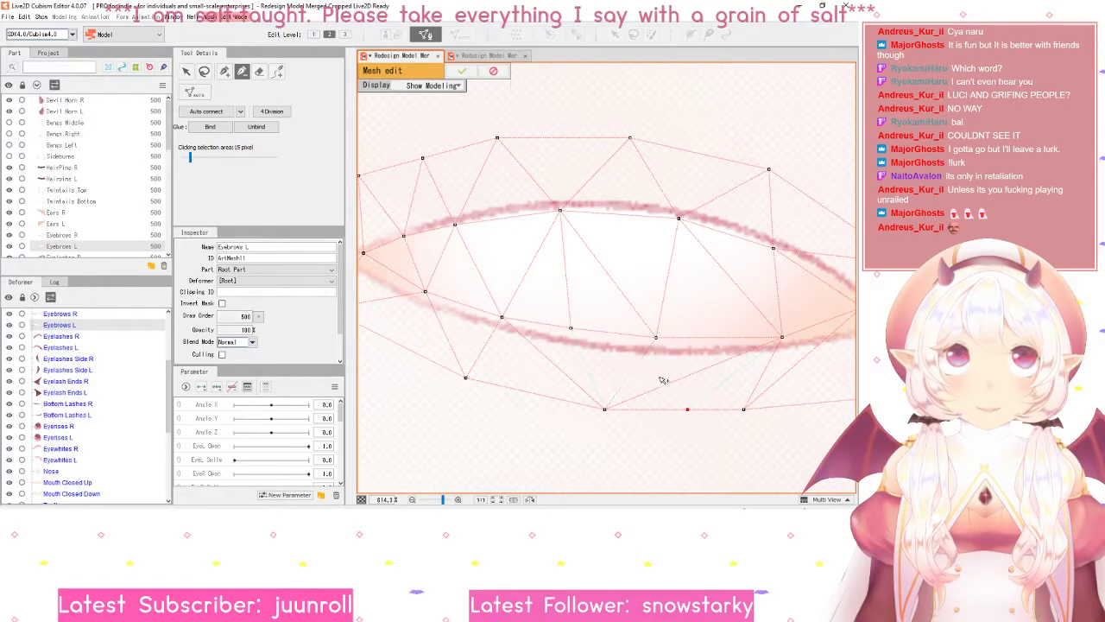
left_click(214, 114)
- Shift the lower outer boundary vertices left so they are spaced evenly beneath the eyebrow
left_click(186, 70)
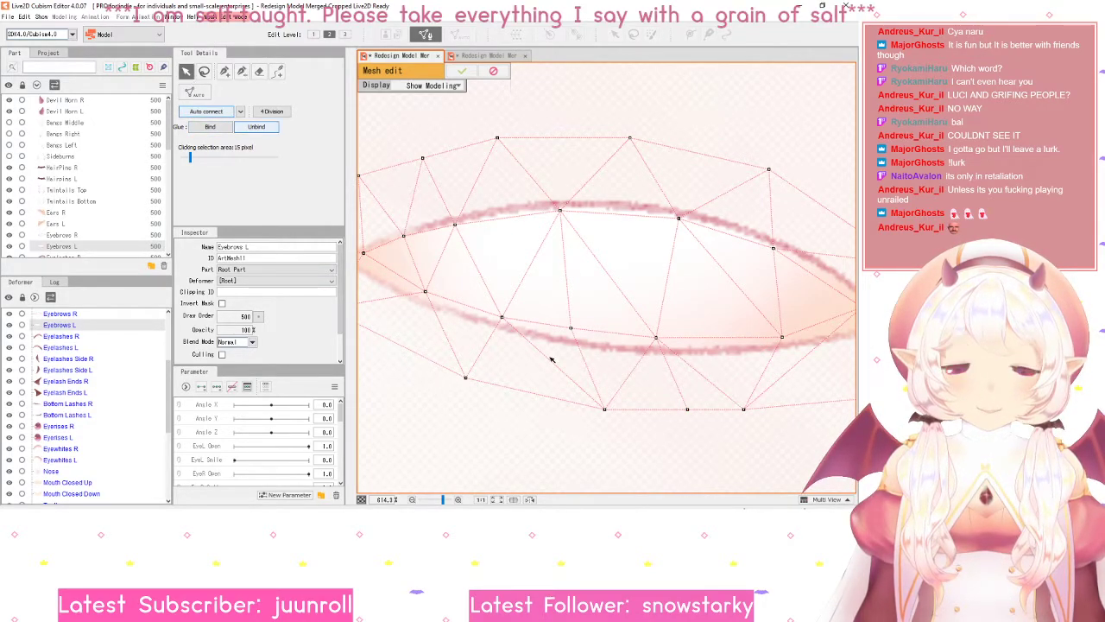
left_click_drag(604, 408, 557, 400)
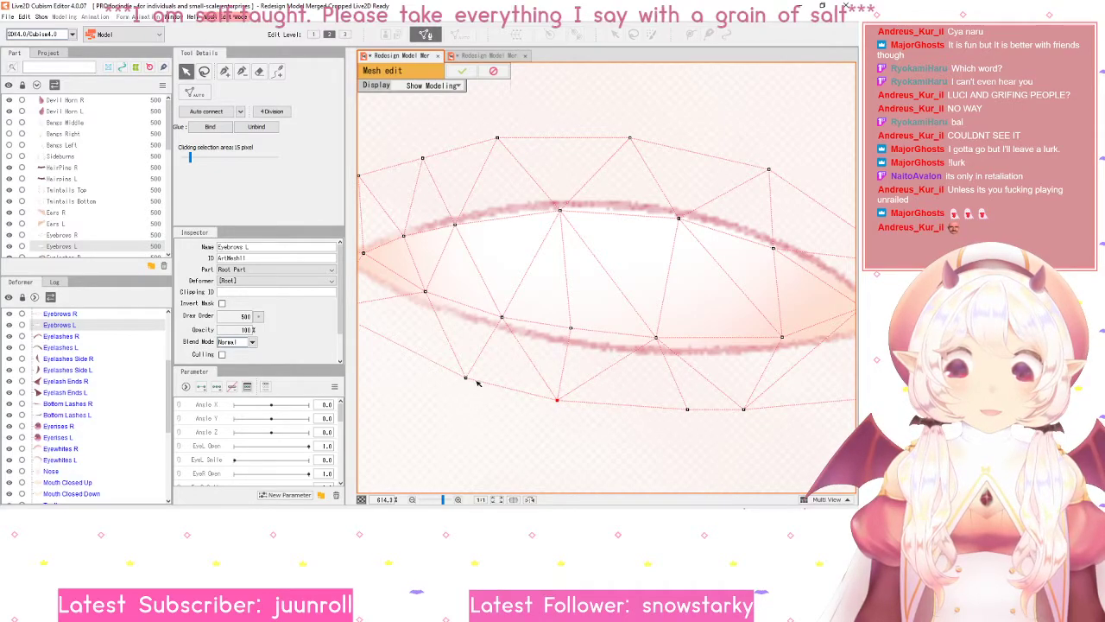
left_click_drag(452, 371, 441, 367)
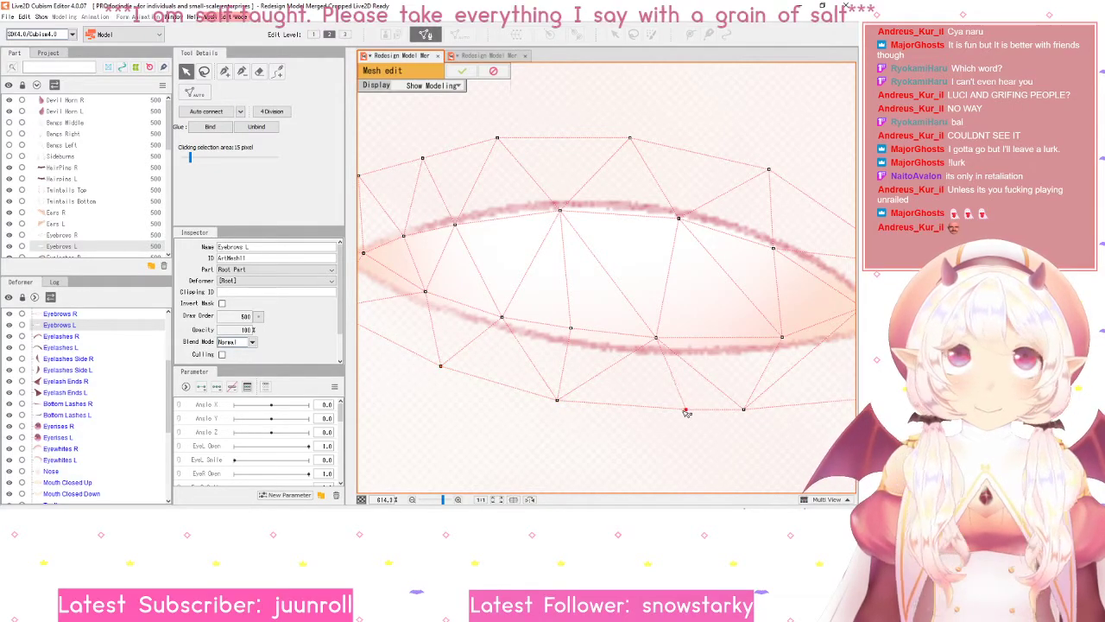
left_click_drag(689, 410, 578, 408)
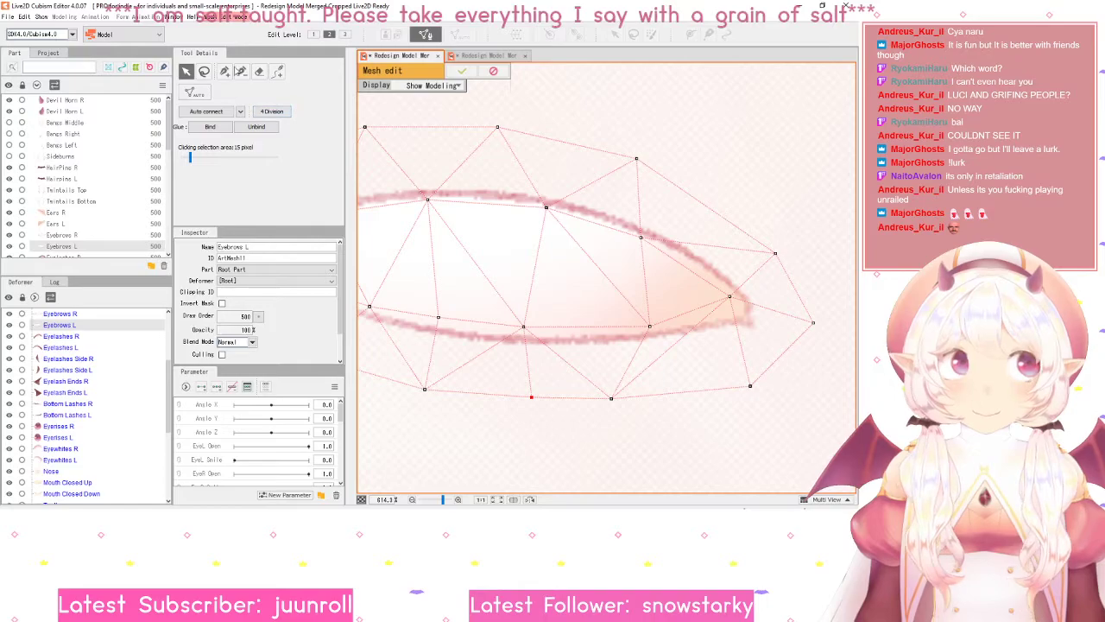
- Add a vertex on the lower outer boundary near the eyebrow's right end, remove the edge crossing above it, and auto-connect the mesh
left_click(225, 72)
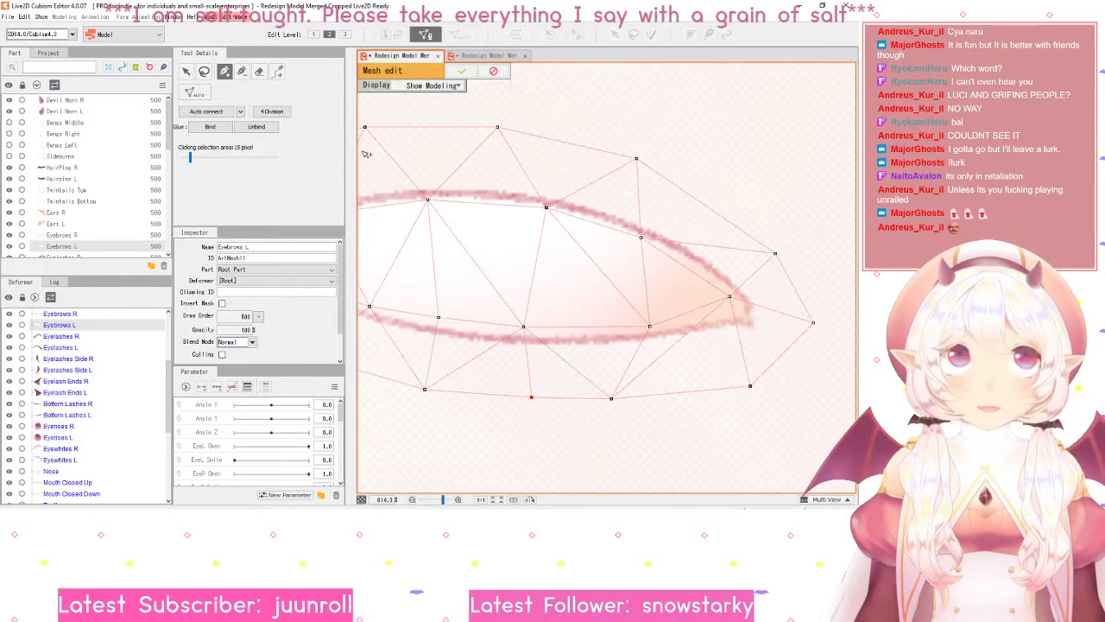
left_click(680, 393)
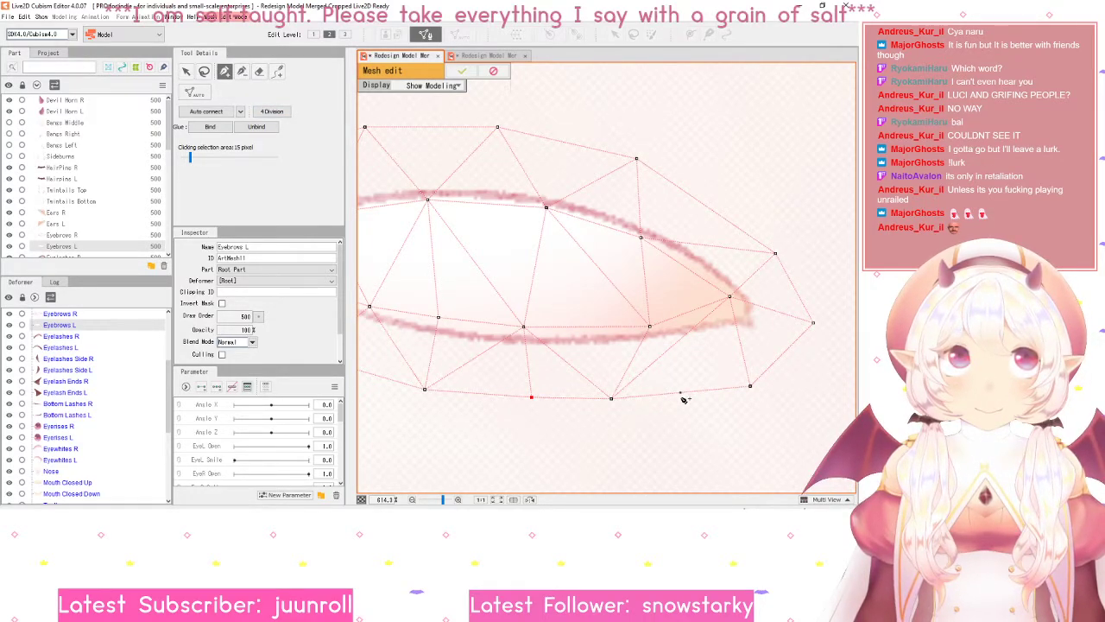
left_click(242, 72)
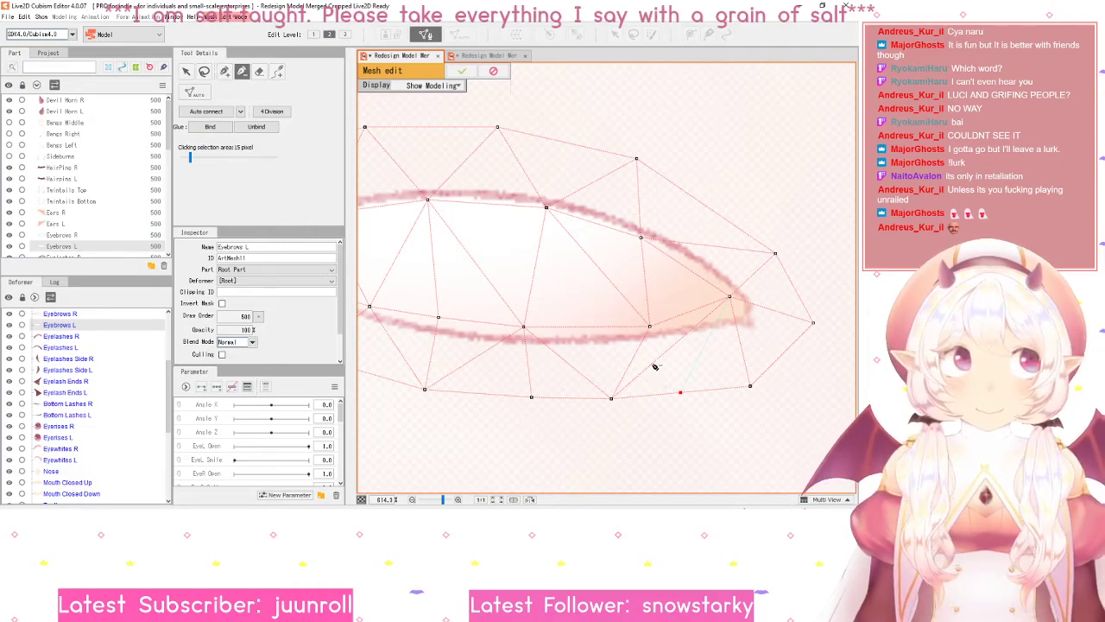
left_click(207, 111)
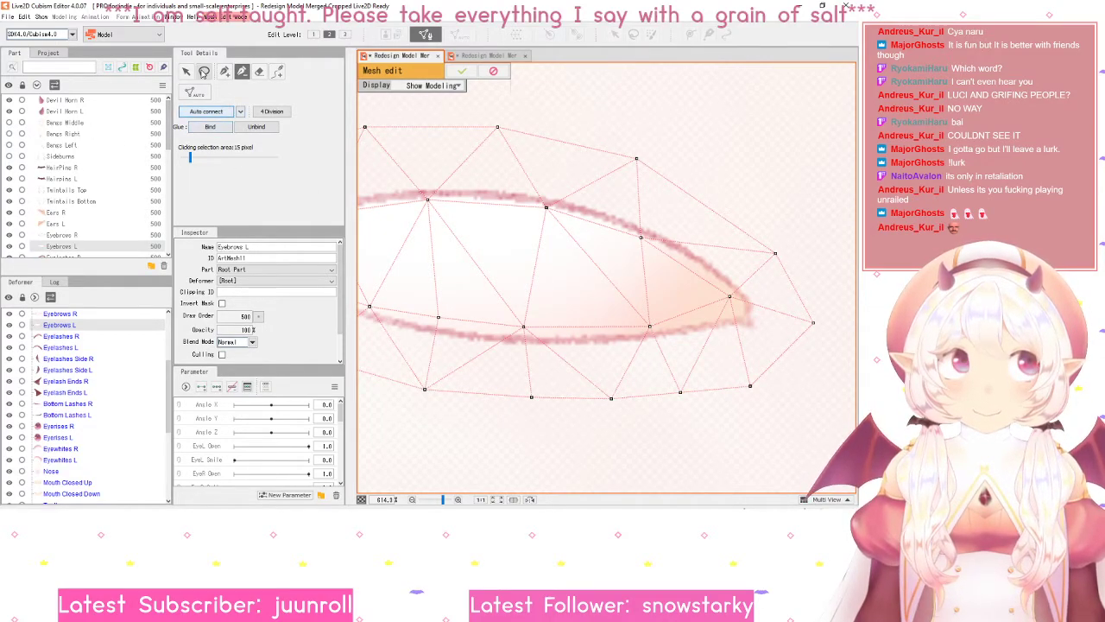
- Reposition the lower outer boundary vertices, spacing them evenly and following the curve around the eyebrow's right tip
left_click(185, 72)
left_click_drag(750, 386, 784, 360)
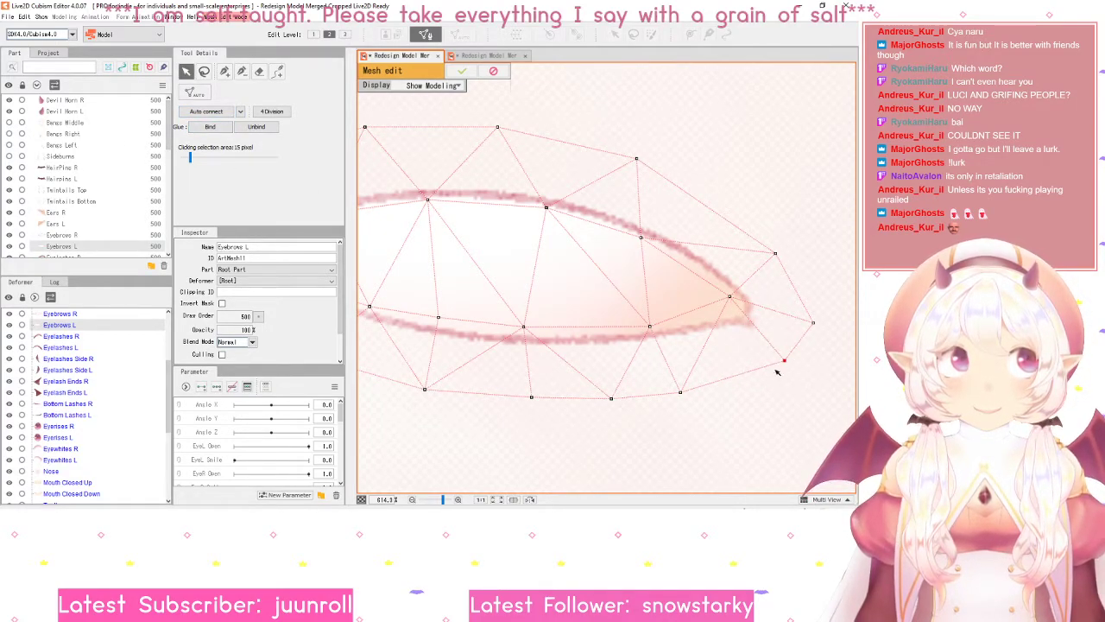
left_click(682, 394)
left_click_drag(684, 394, 718, 393)
left_click(611, 398)
left_click_drag(611, 398, 623, 403)
left_click(531, 397)
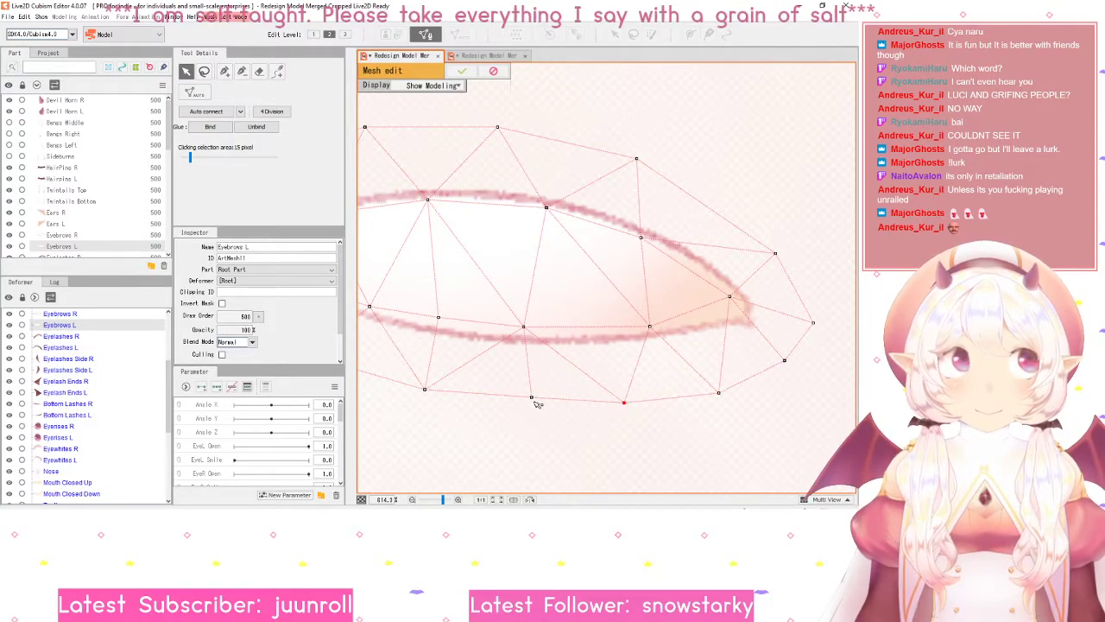
left_click_drag(531, 398, 524, 402)
left_click_drag(424, 389, 518, 387)
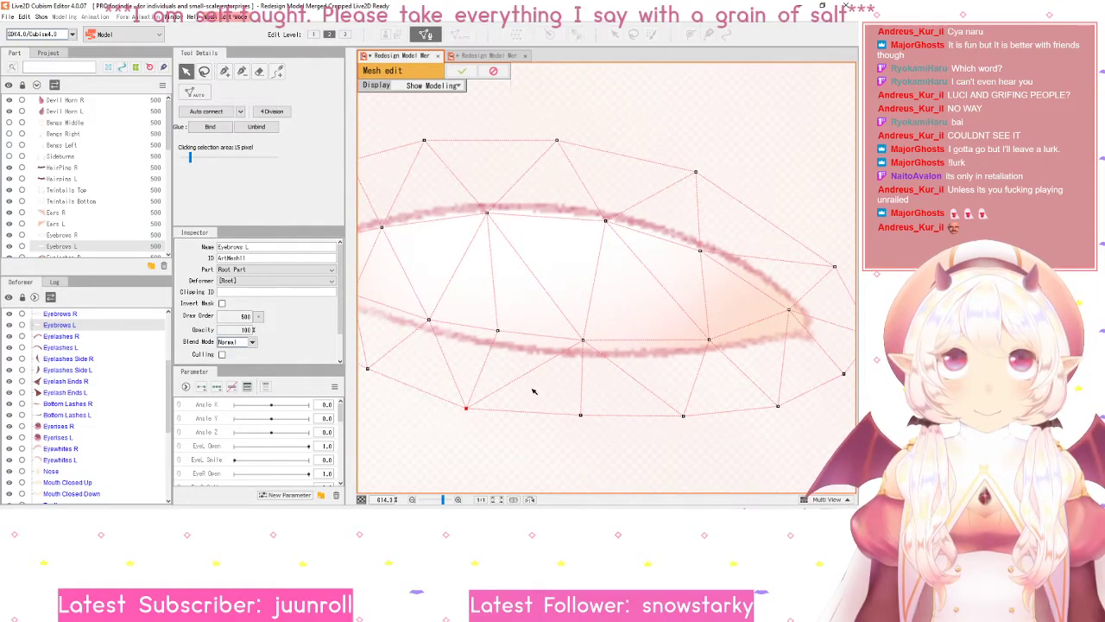
- Auto-connect the rearranged vertices and apply the mesh edit to Eyebrows L
left_click(242, 71)
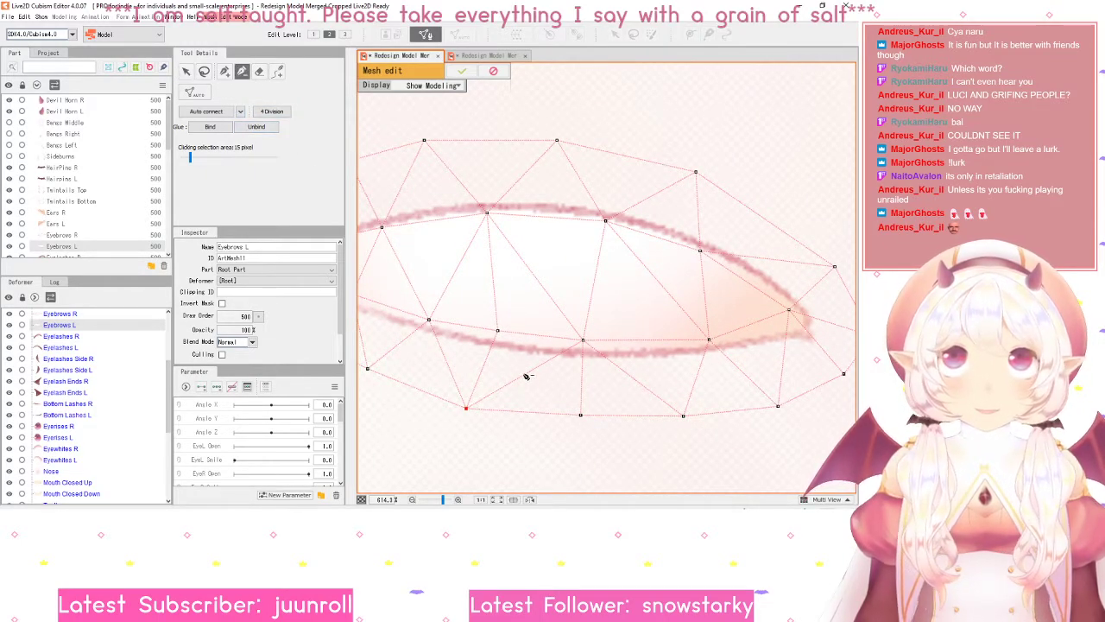
left_click(185, 70)
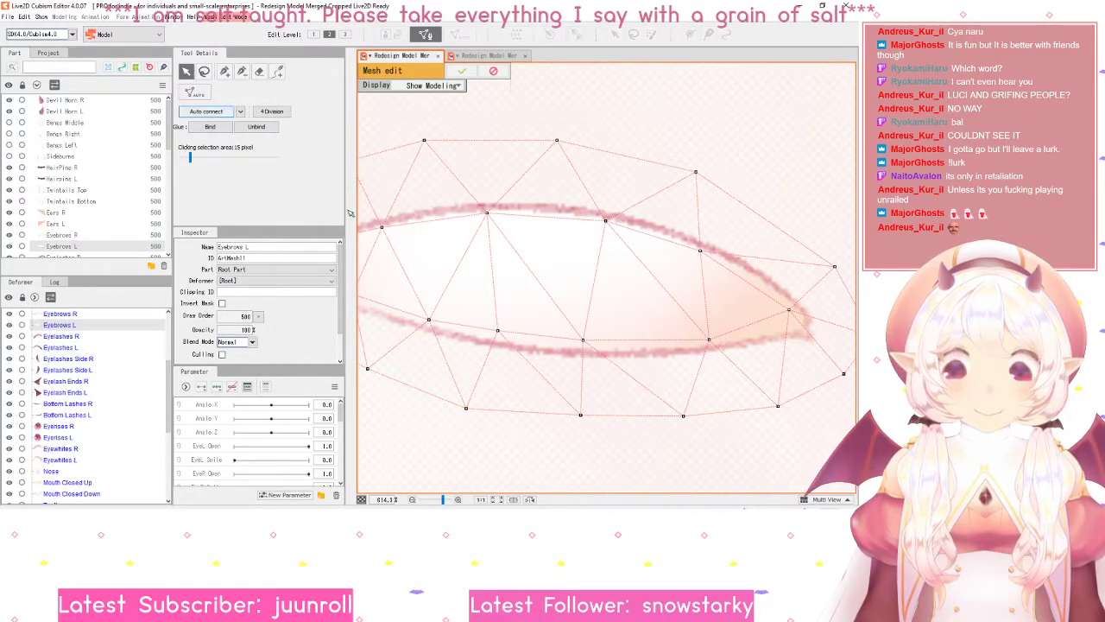
scroll(634, 419, "down", 3)
scroll(635, 418, "up", 1)
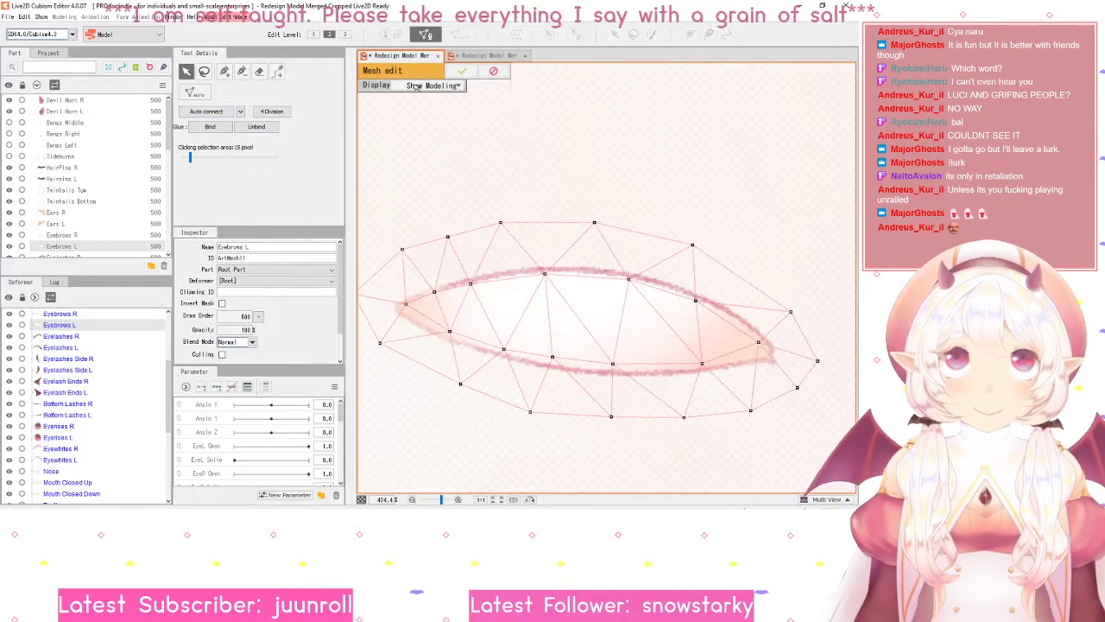
left_click(462, 71)
- Select the Mouth Closed Down mesh on the face
scroll(594, 422, "down", 6)
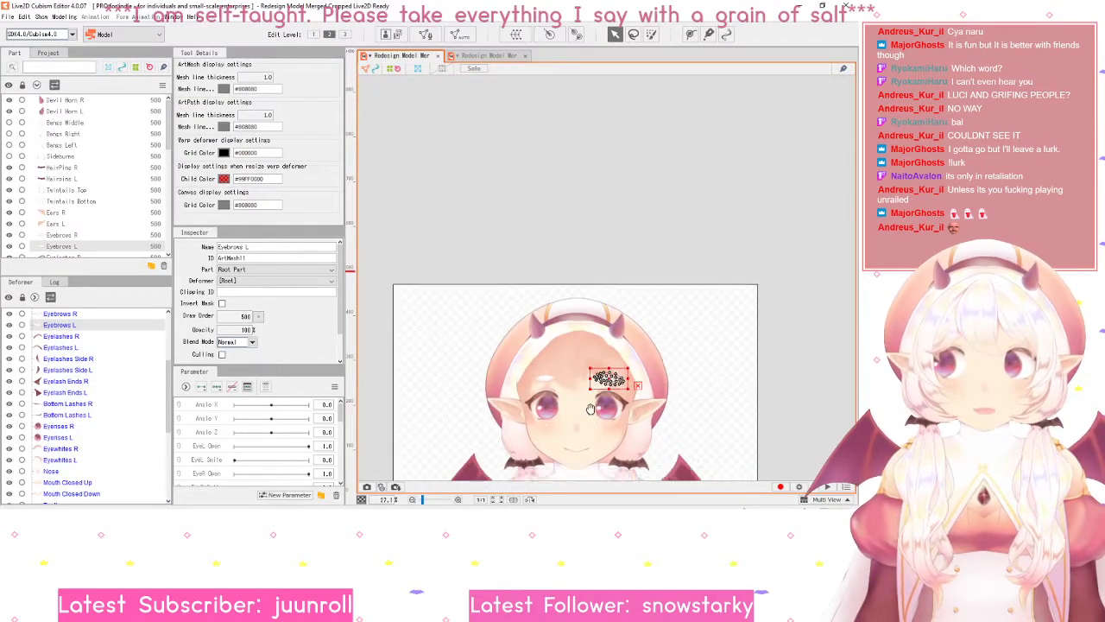
scroll(591, 258, "up", 3)
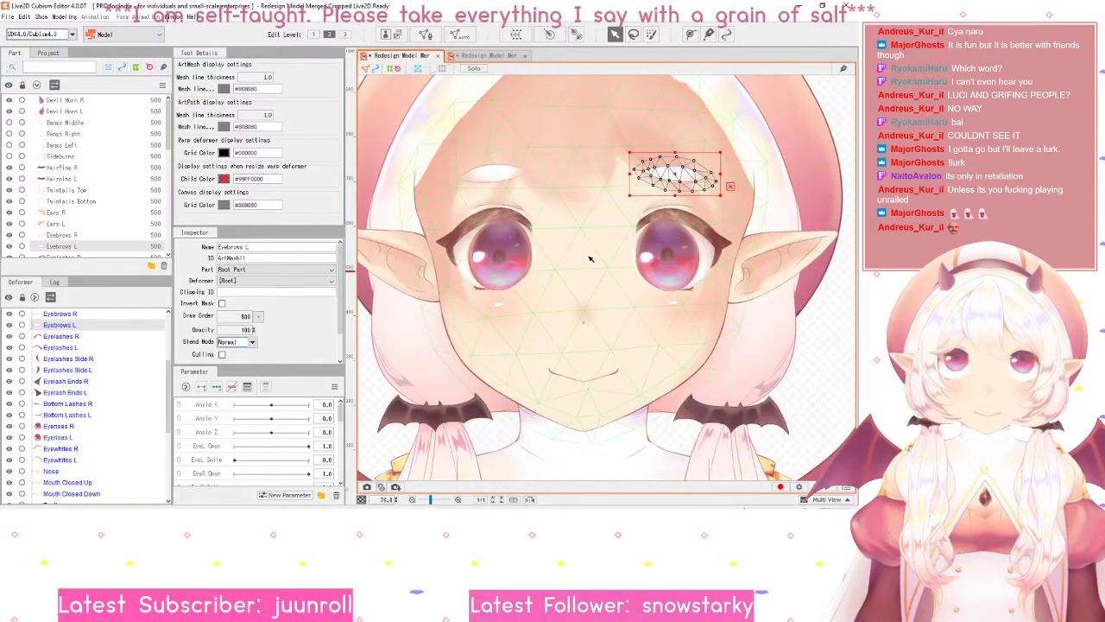
left_click(584, 386)
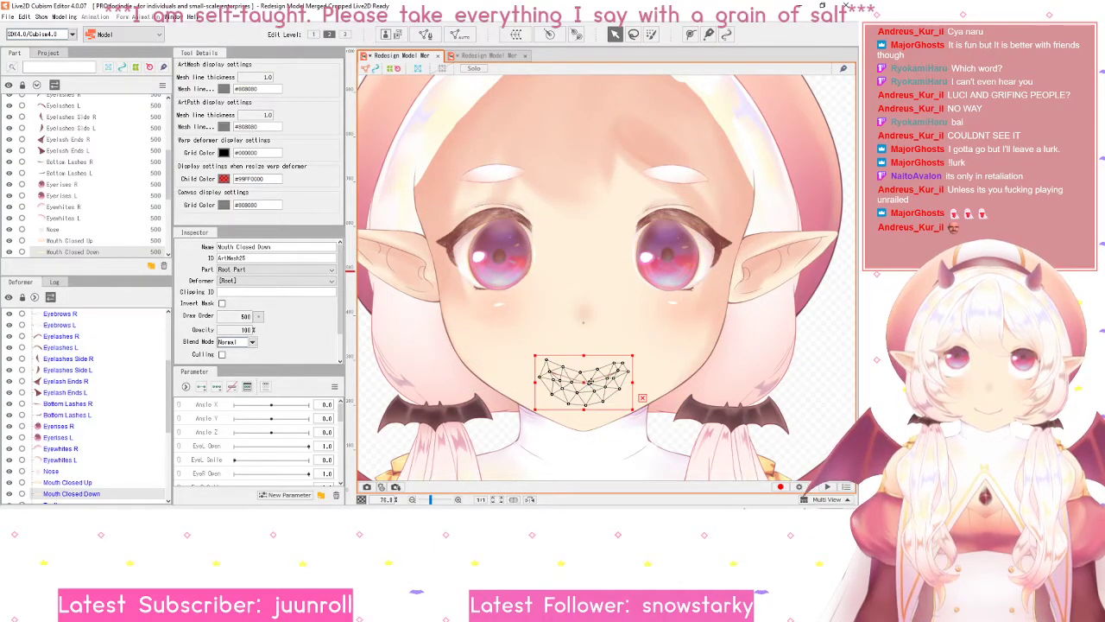
scroll(656, 436, "up", 3)
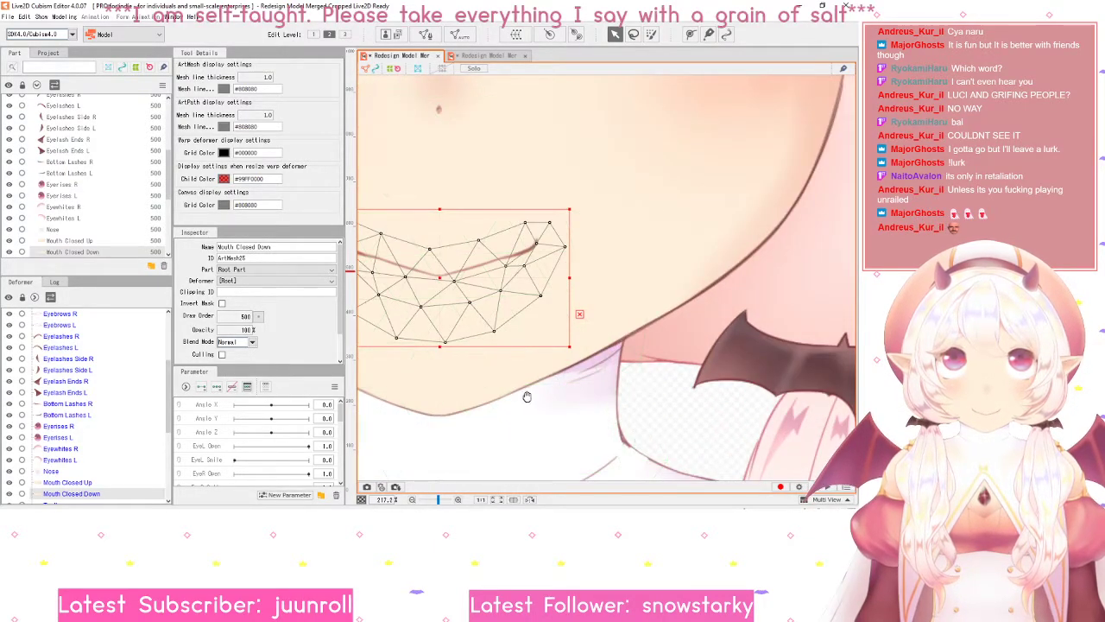
left_click_drag(527, 395, 735, 451)
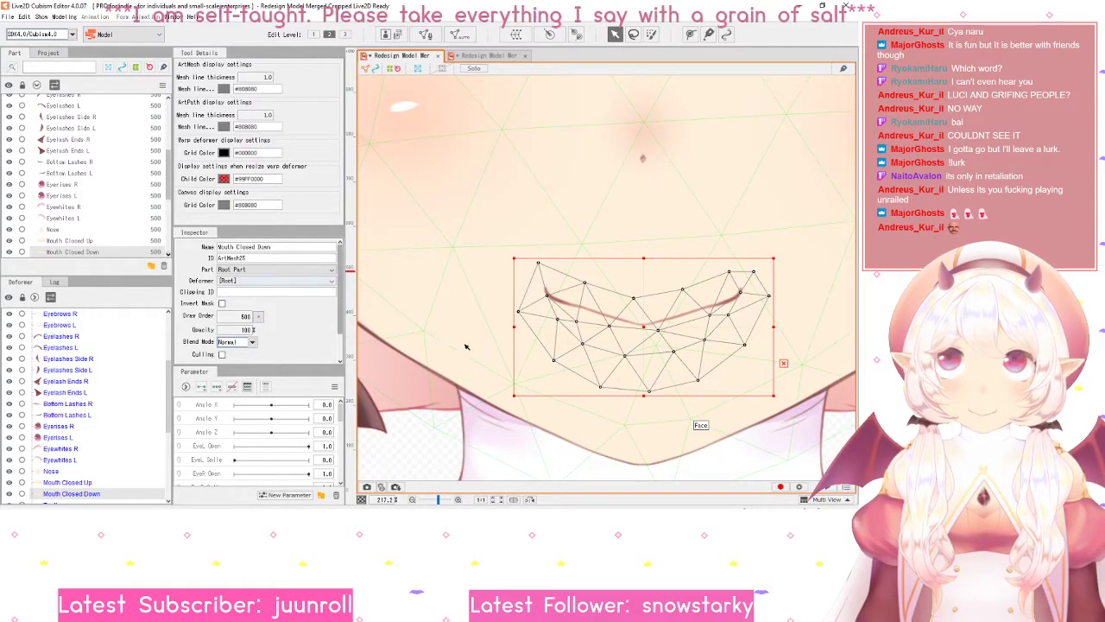
scroll(571, 298, "up", 2)
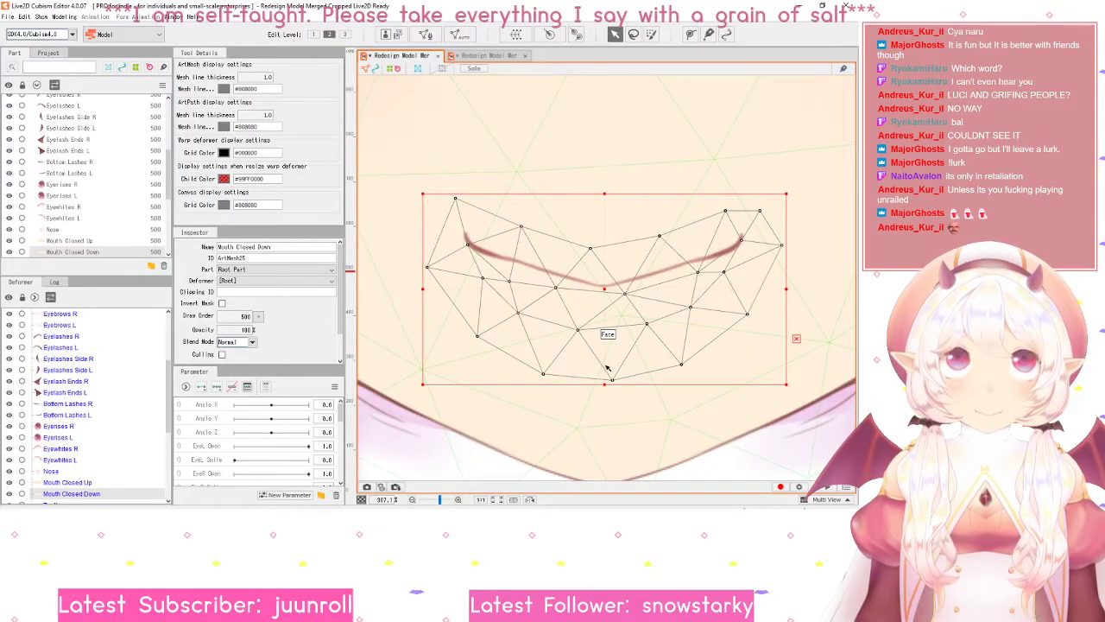
- Edit the Mouth Closed Down mesh and reposition its left-side and central vertices to follow the lip line and skin patch more evenly
left_click(425, 34)
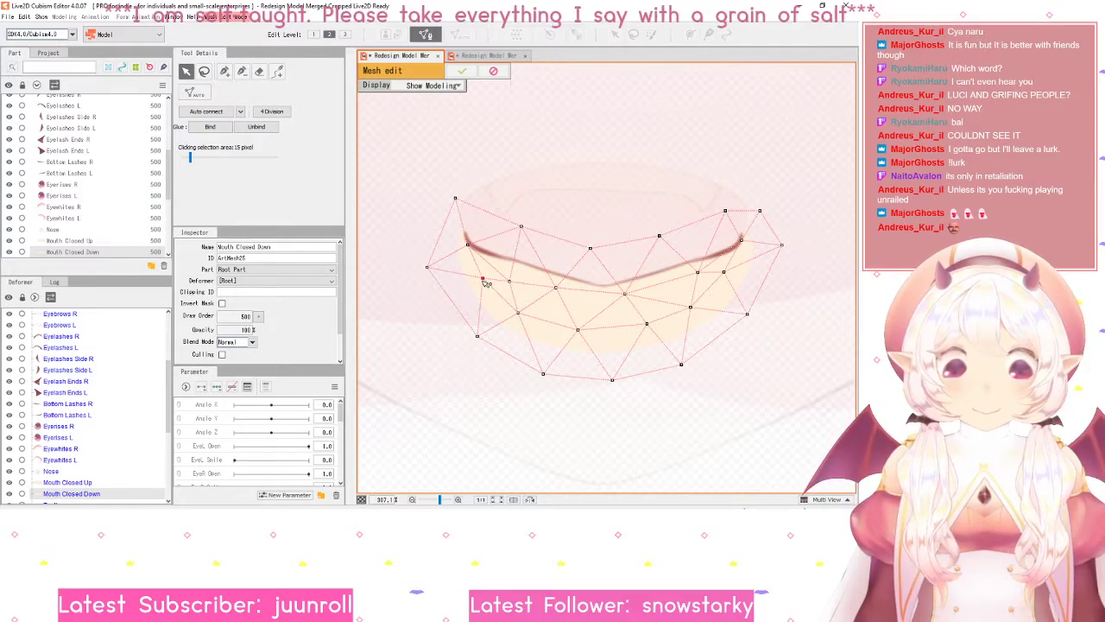
left_click_drag(482, 278, 472, 287)
left_click_drag(477, 335, 448, 327)
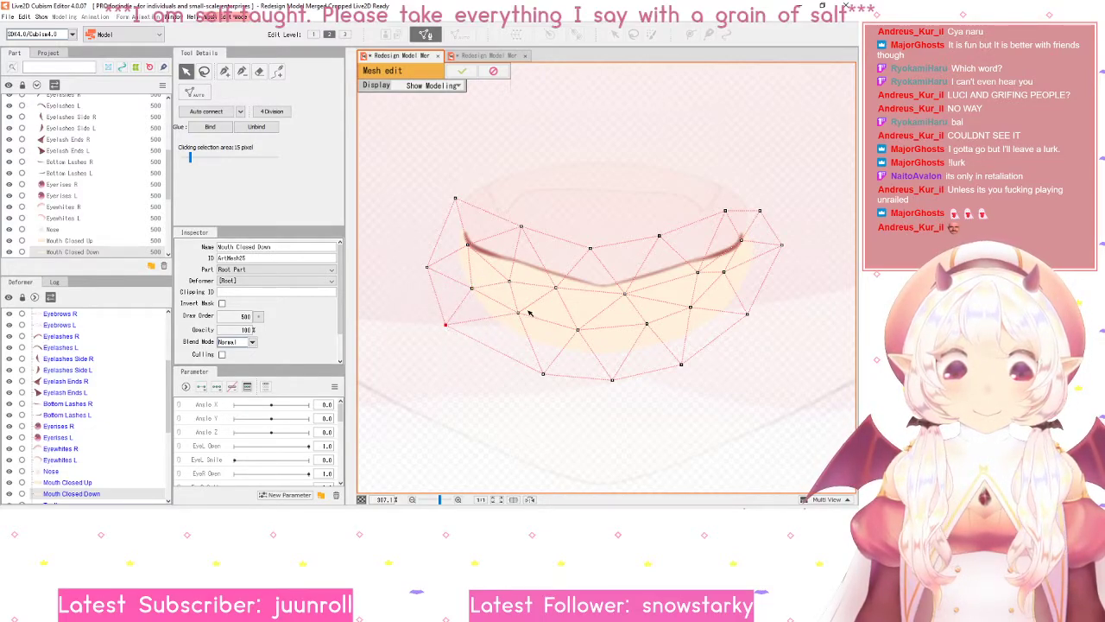
left_click_drag(518, 313, 519, 320)
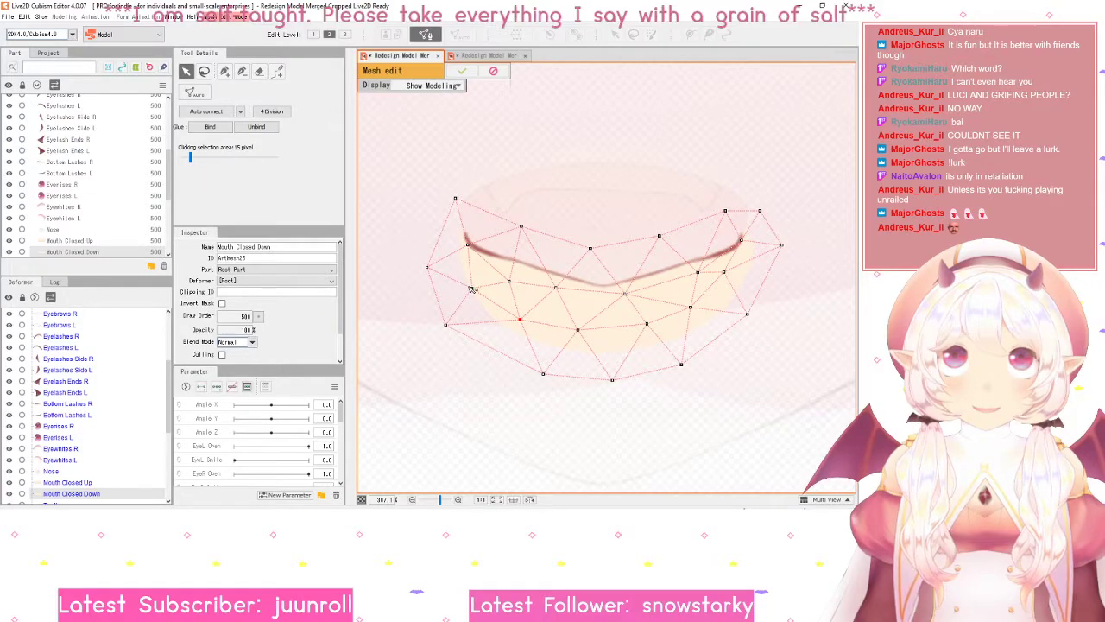
left_click_drag(470, 287, 472, 285)
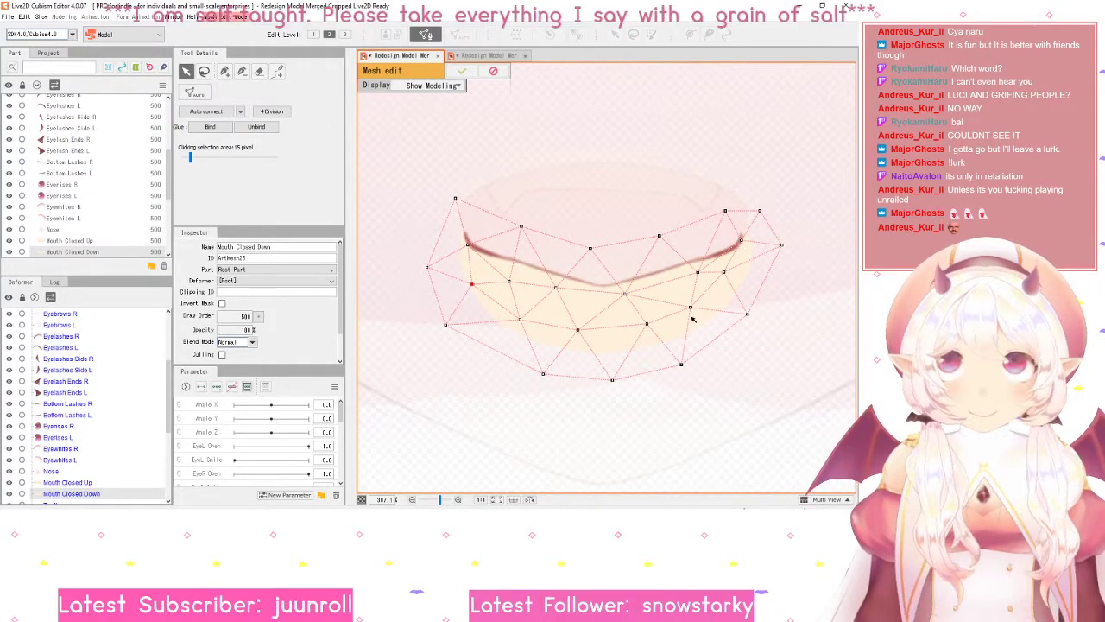
left_click_drag(509, 281, 549, 280)
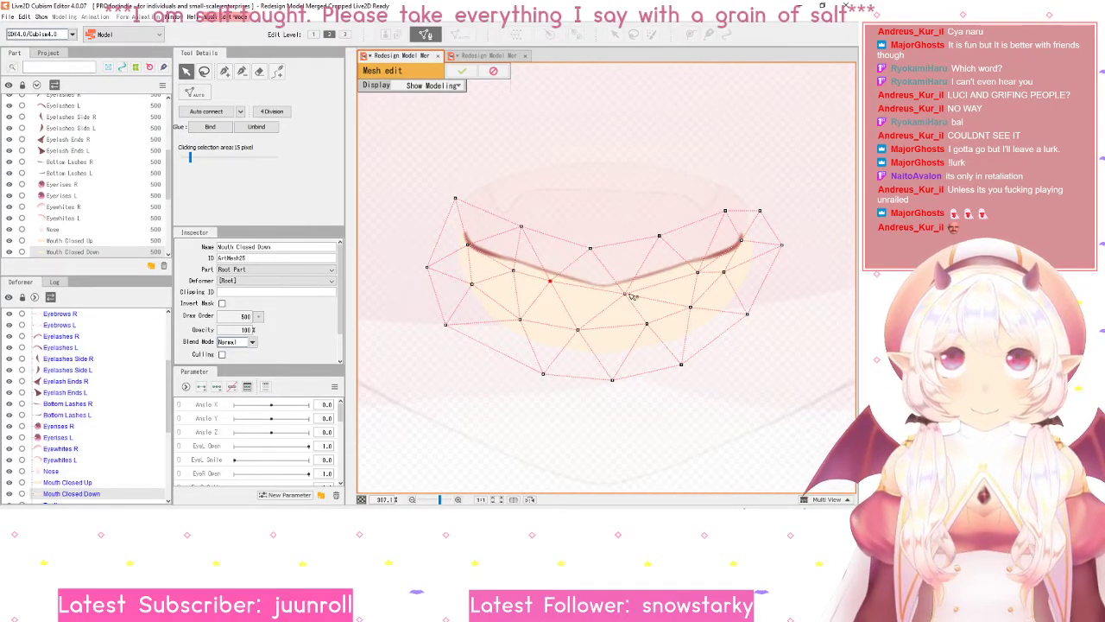
left_click_drag(624, 294, 610, 297)
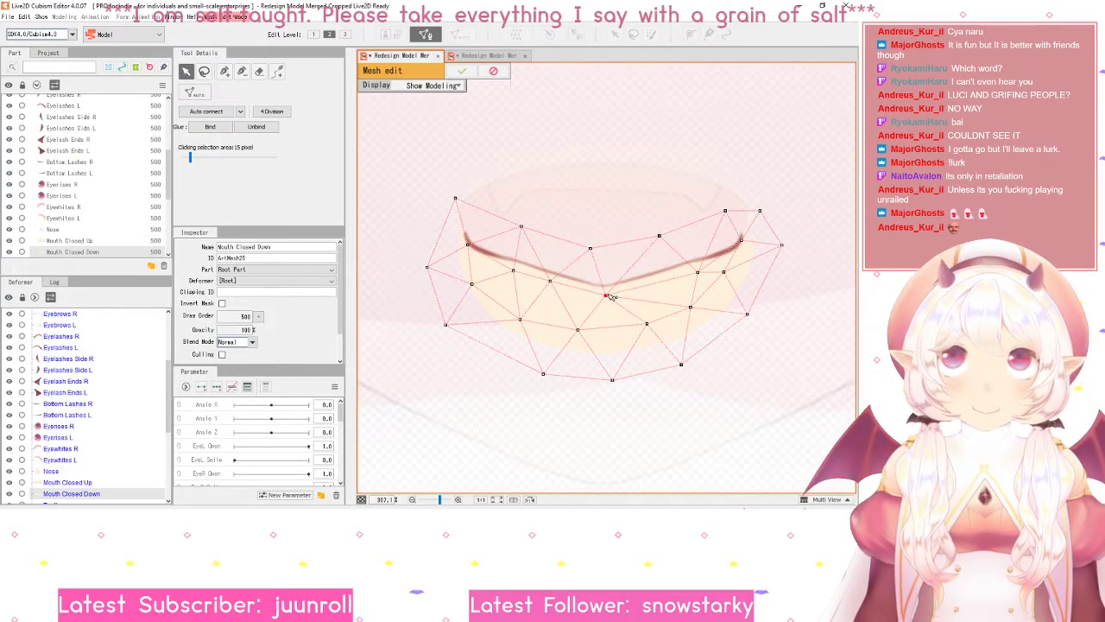
- Add a mesh vertex just below the right half of the lip line and auto-connect the Mouth Closed Down mesh
left_click(223, 71)
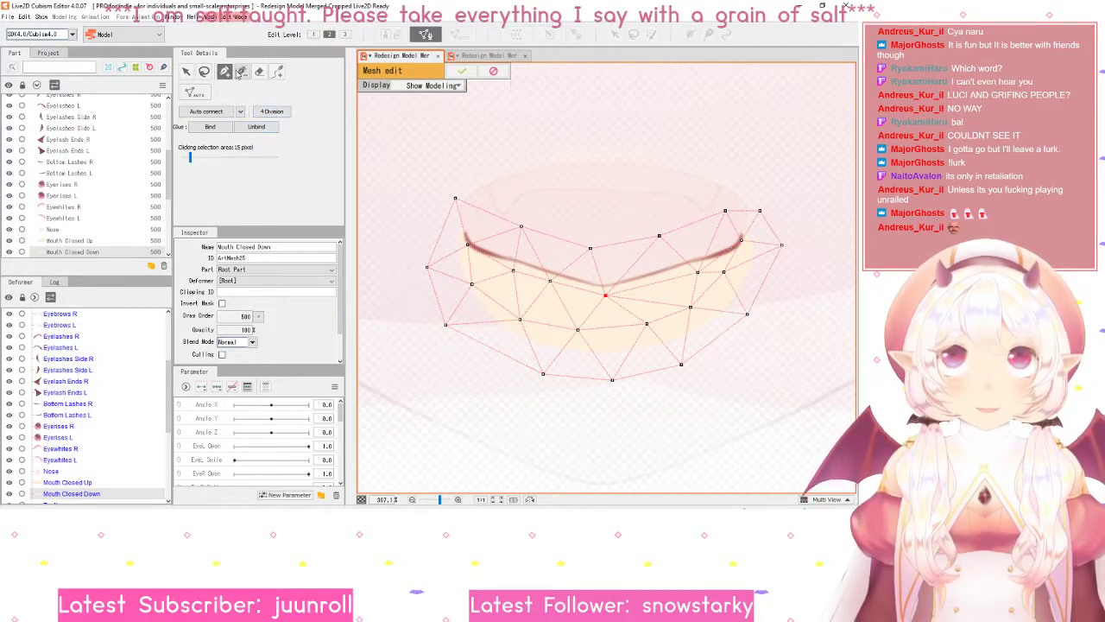
left_click(242, 71)
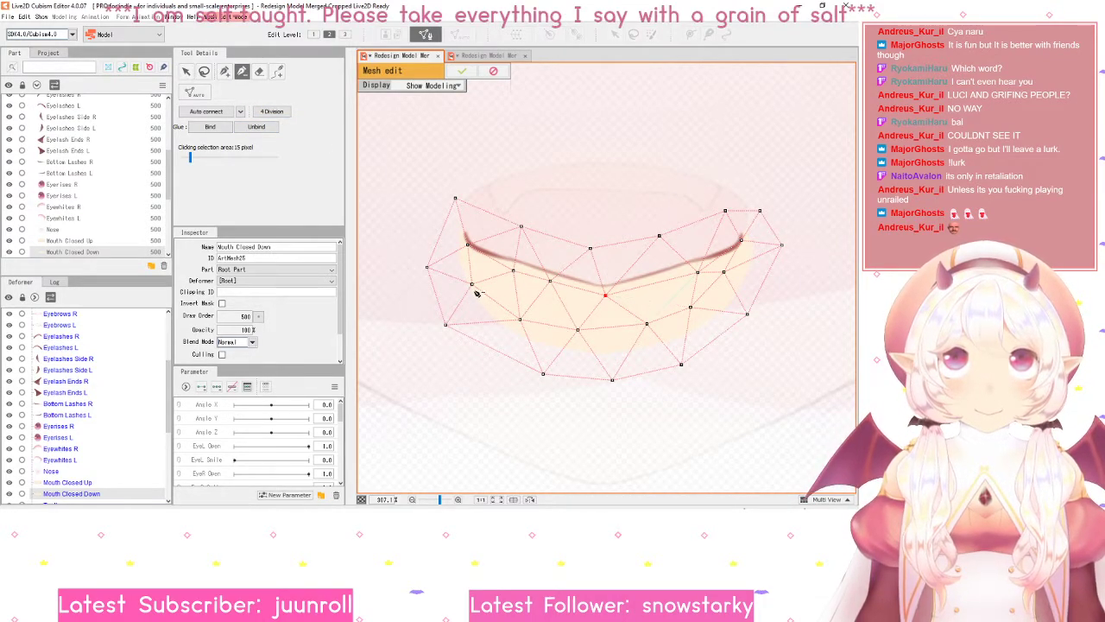
left_click(224, 71)
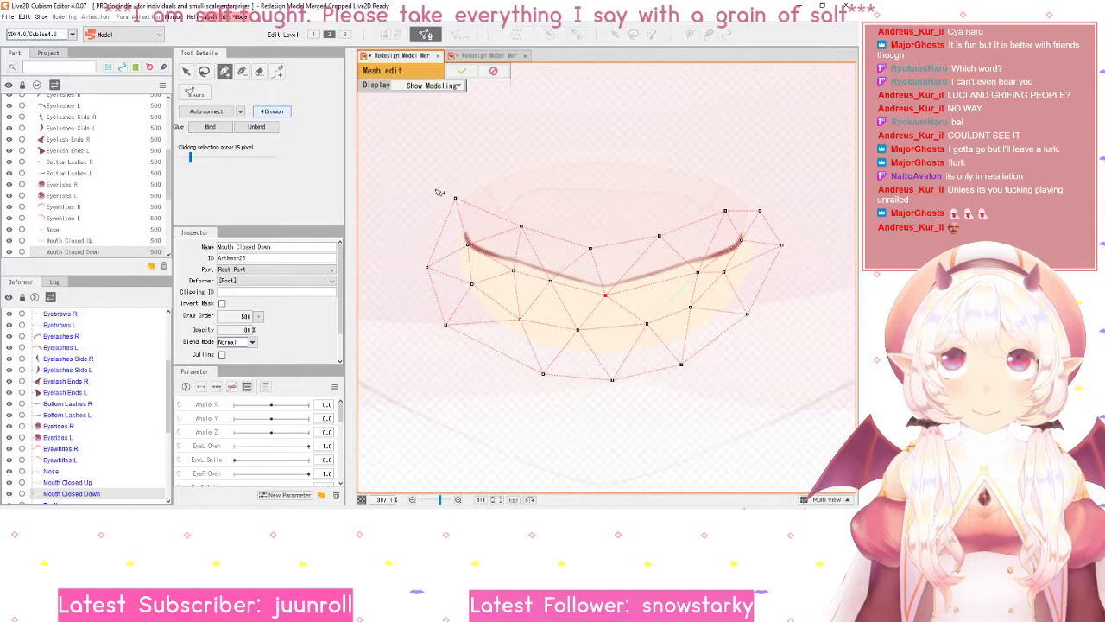
left_click(651, 284)
left_click(221, 112)
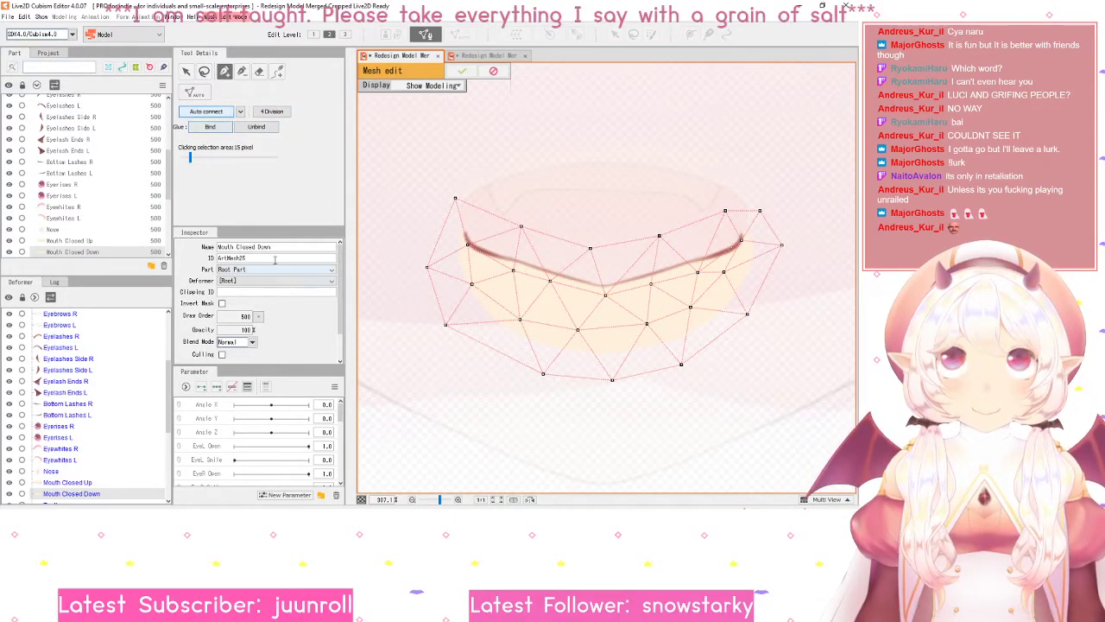
- Move the inner vertices on the right side of the Mouth Closed Down mesh outward and toward the skin patch's lower edge
left_click(186, 71)
left_click_drag(730, 276, 743, 278)
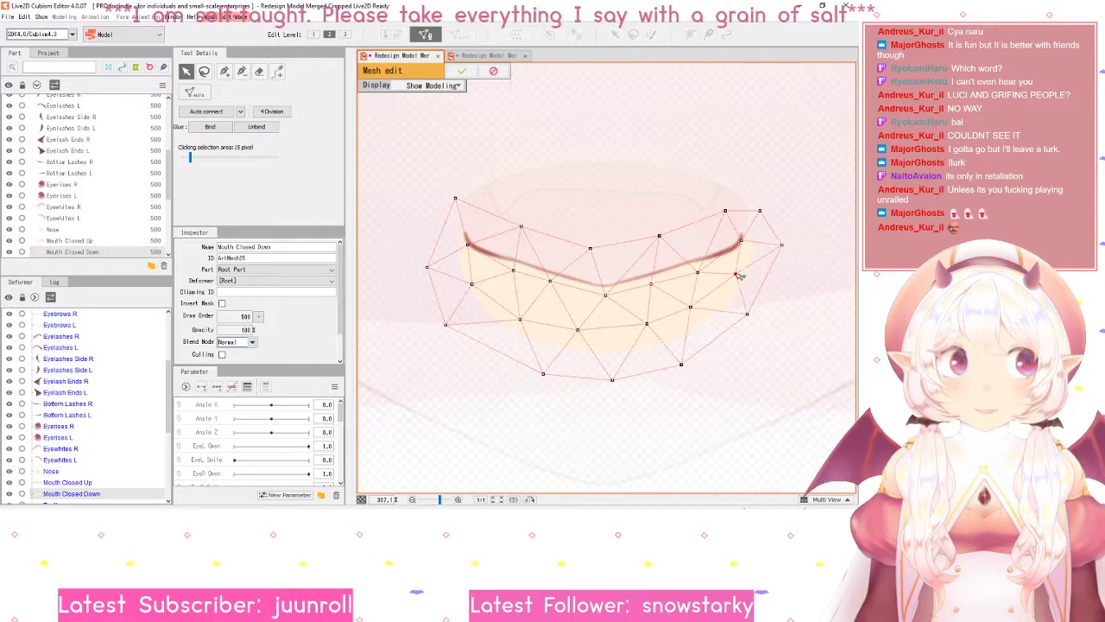
left_click_drag(690, 307, 647, 338)
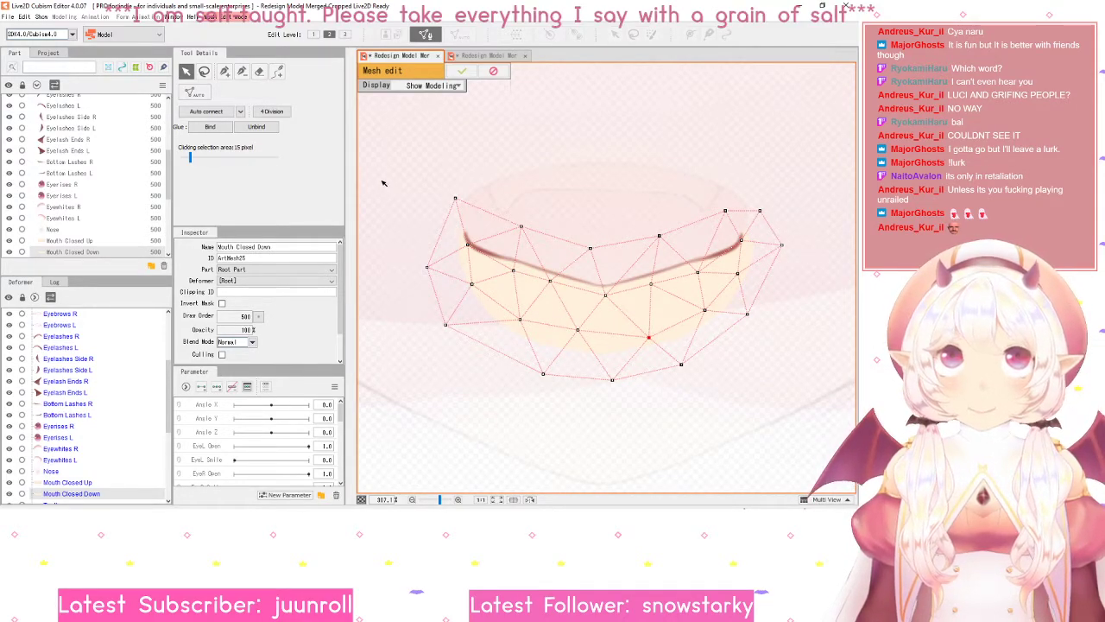
- Add an outline vertex by the left mouth corner, reshape the outline around that corner, and apply the Mouth Closed Down mesh
left_click(225, 71)
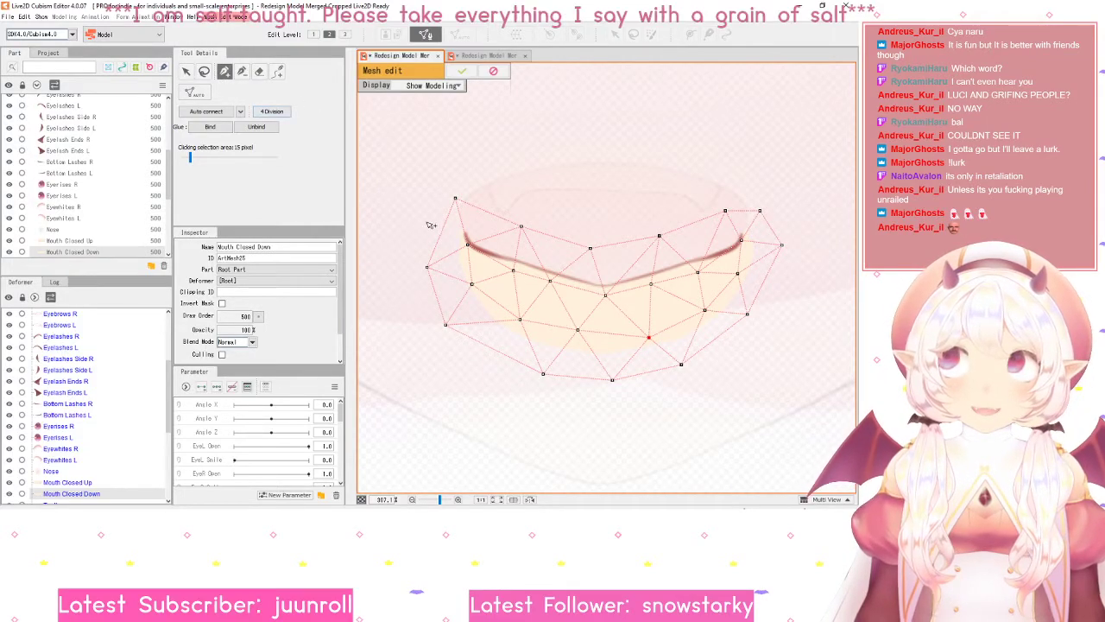
left_click(443, 235)
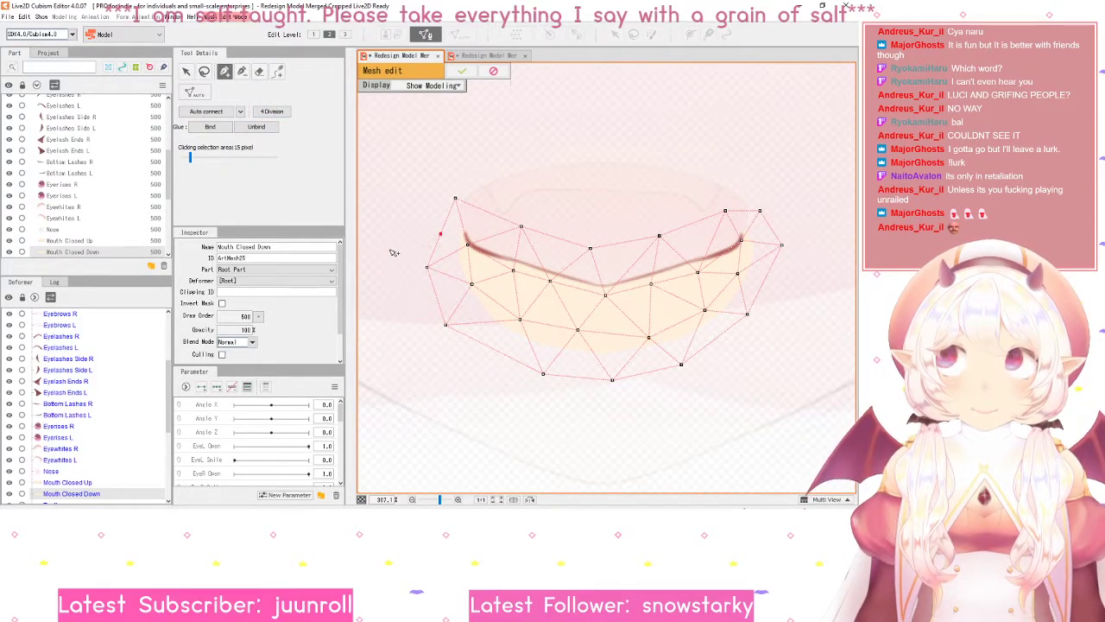
key("v")
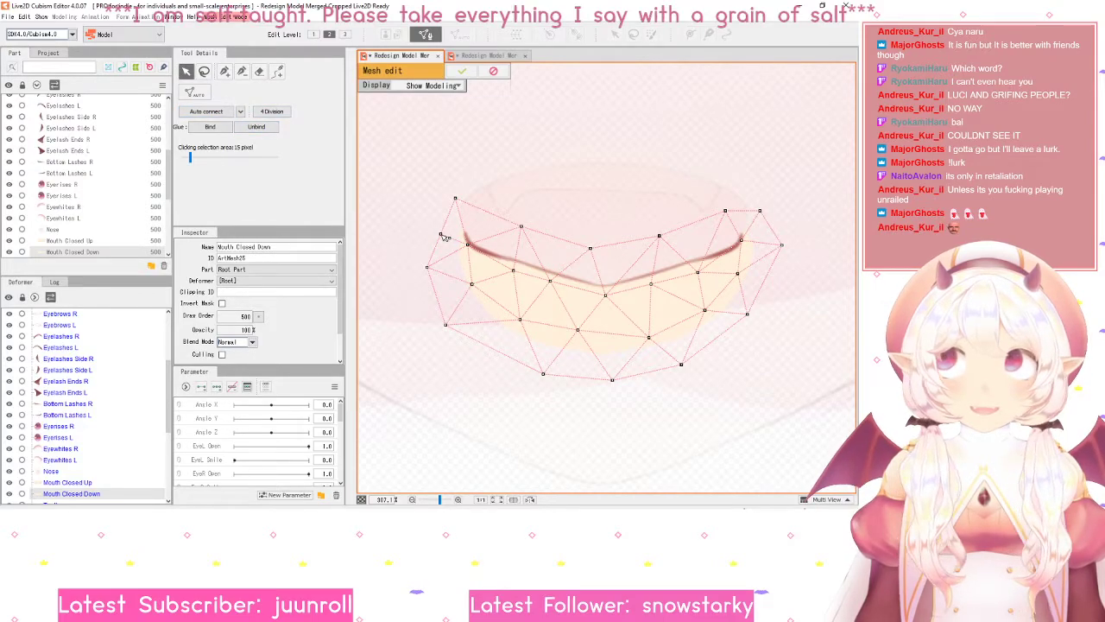
left_click_drag(440, 234, 455, 211)
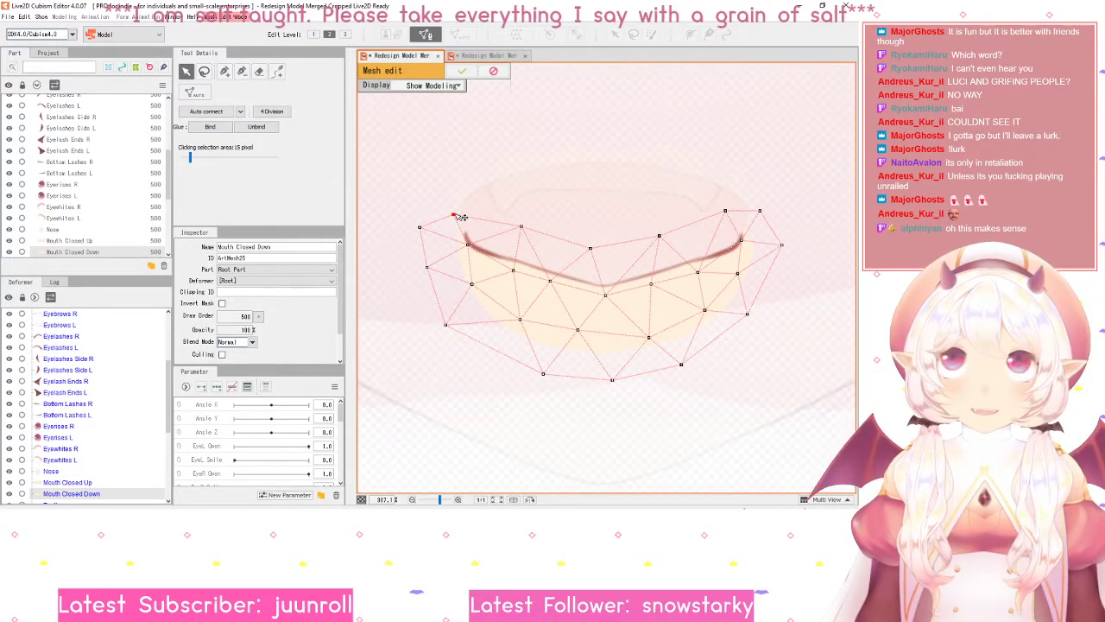
left_click_drag(462, 216, 473, 209)
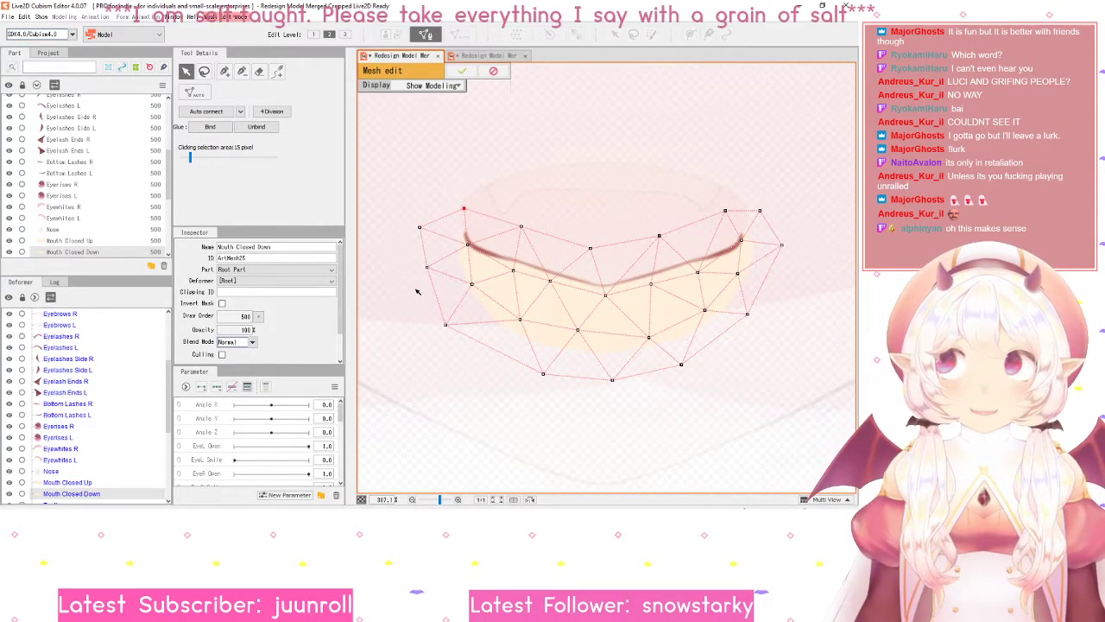
left_click(462, 71)
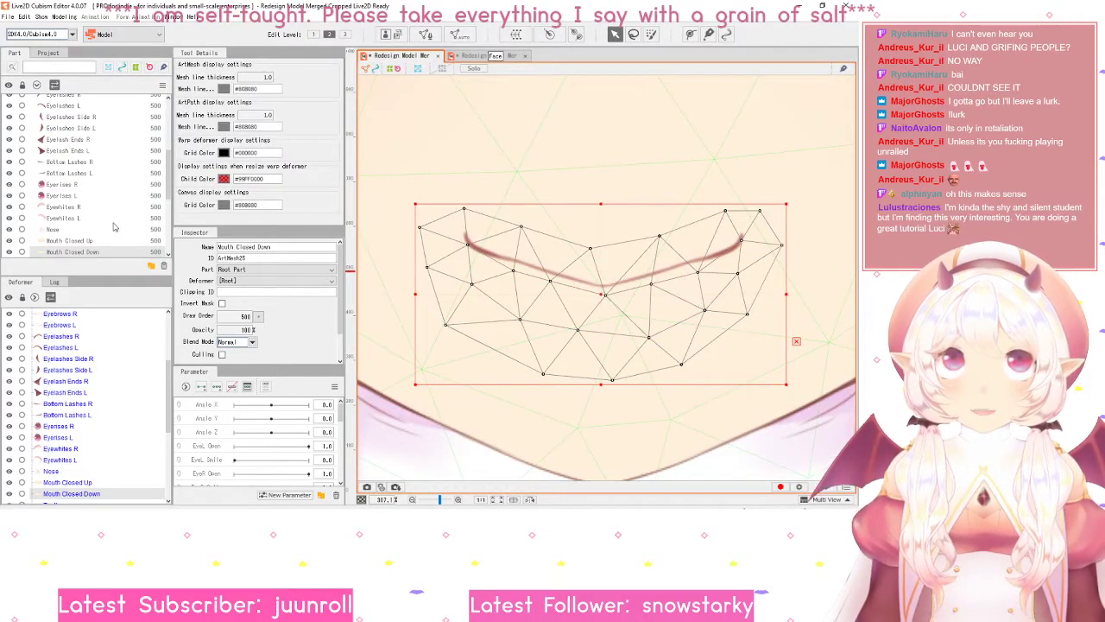
- Edit the Mouth Closed Up mesh, moving its lower inner vertices onto the lip line and spacing the upper-right ones along the patch edge
left_click(78, 243)
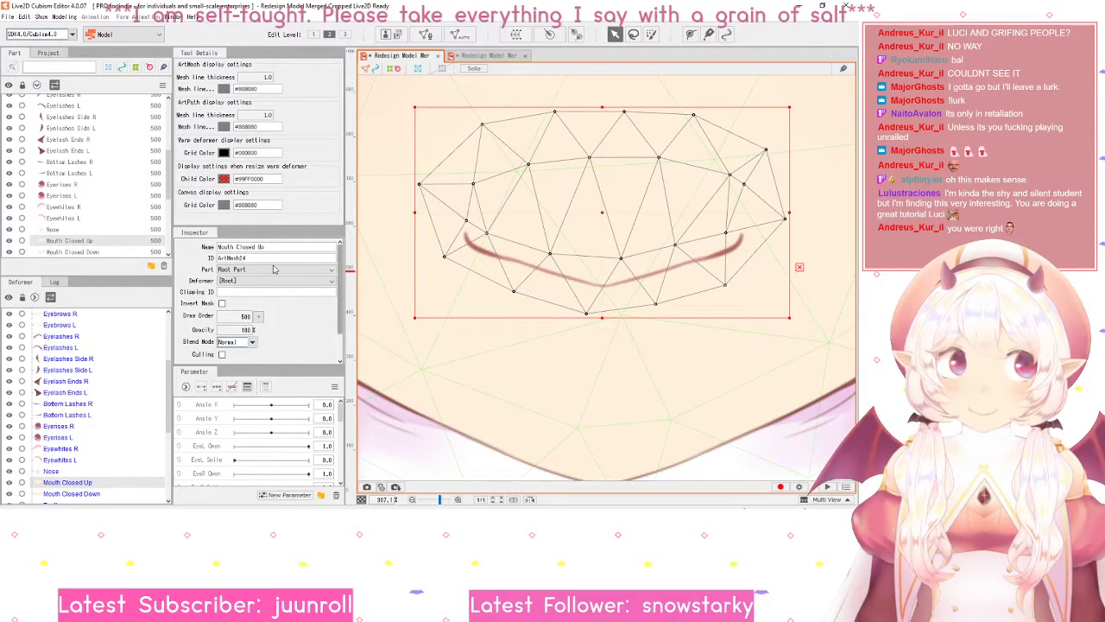
scroll(110, 207, "down", 1)
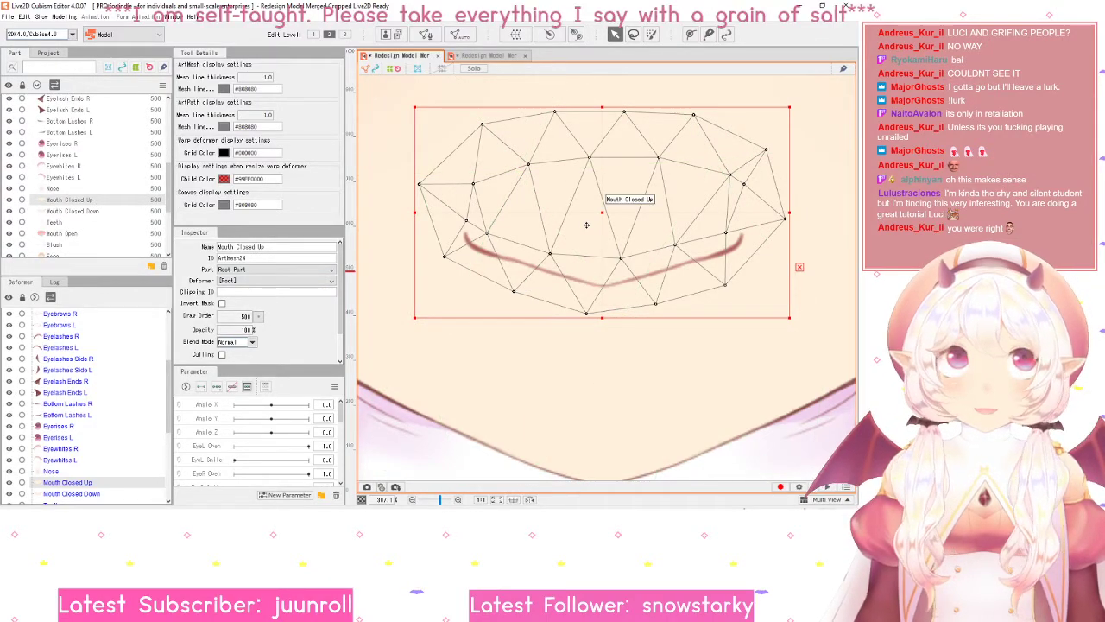
left_click(426, 36)
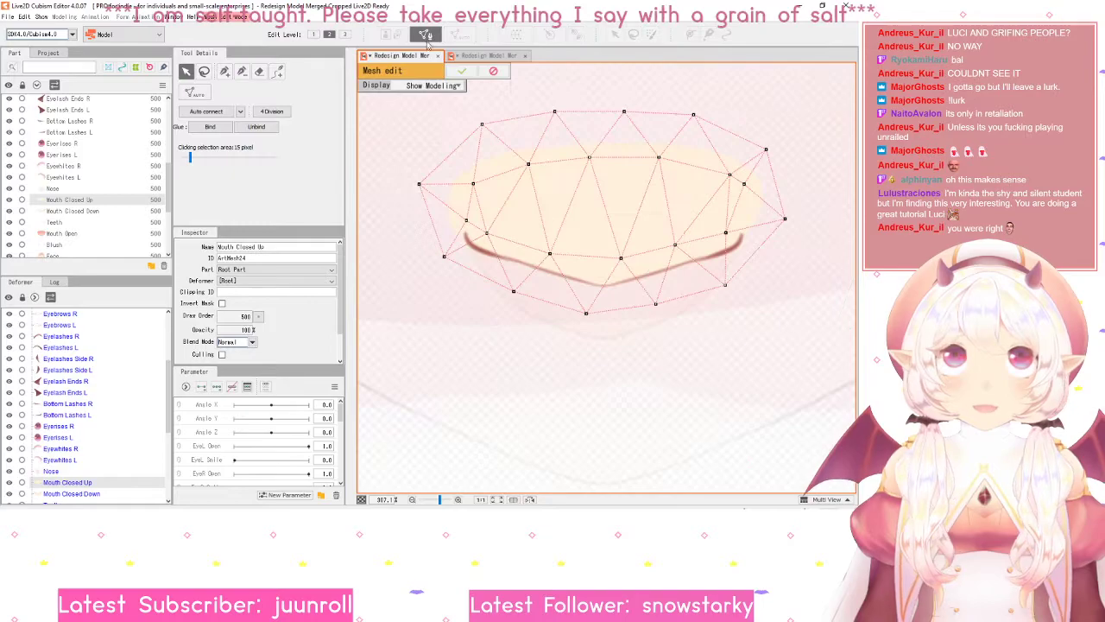
left_click(451, 207)
left_click(482, 244)
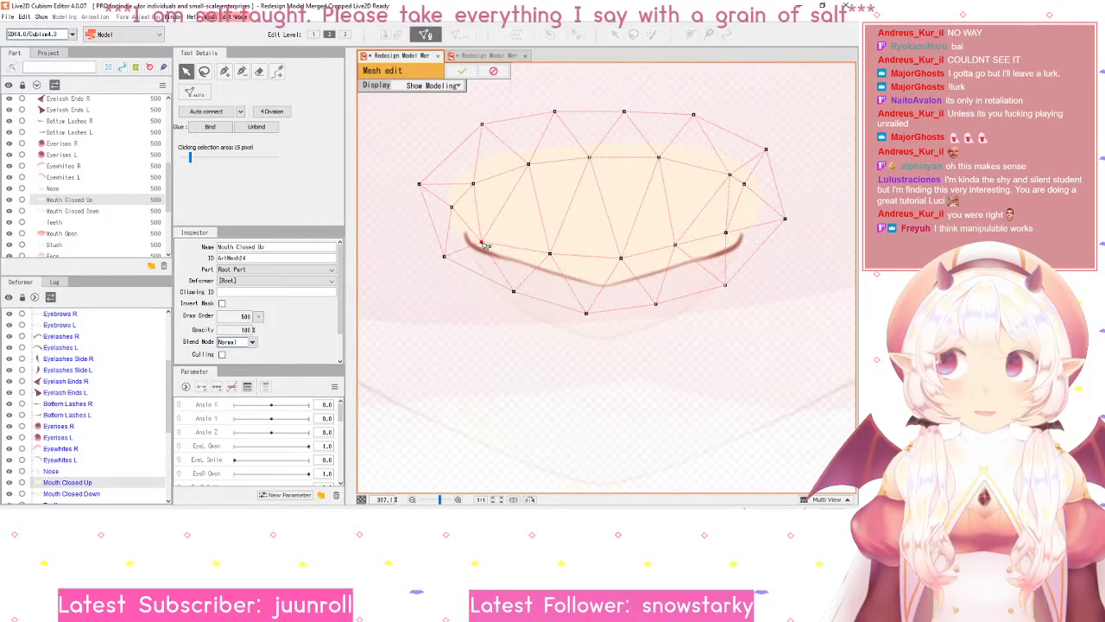
left_click(540, 258)
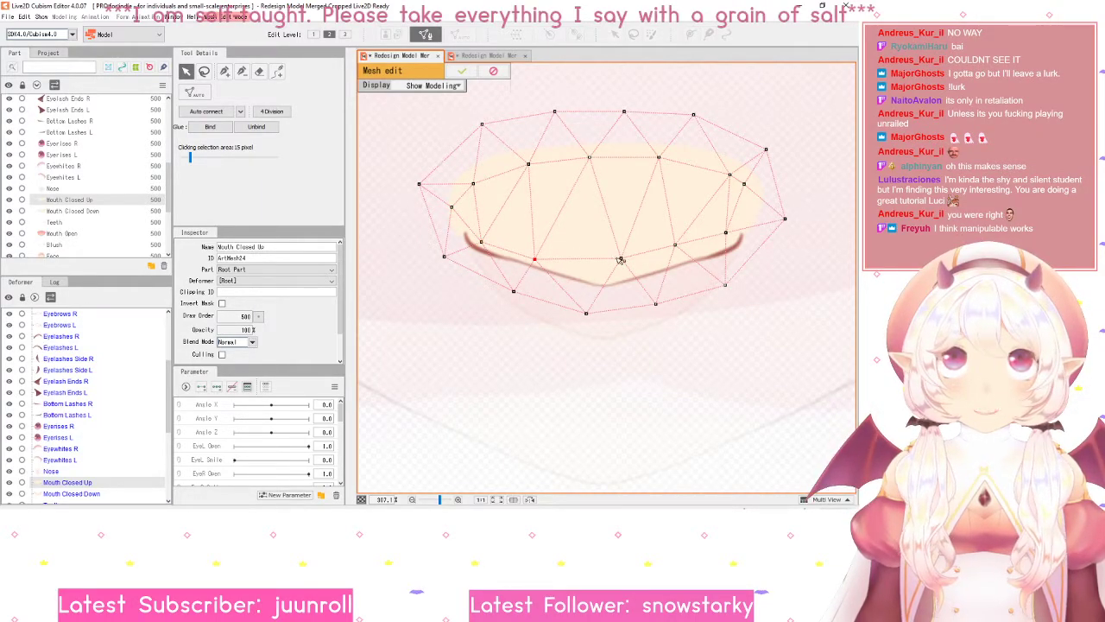
left_click_drag(620, 258, 604, 268)
left_click_drag(678, 248, 673, 261)
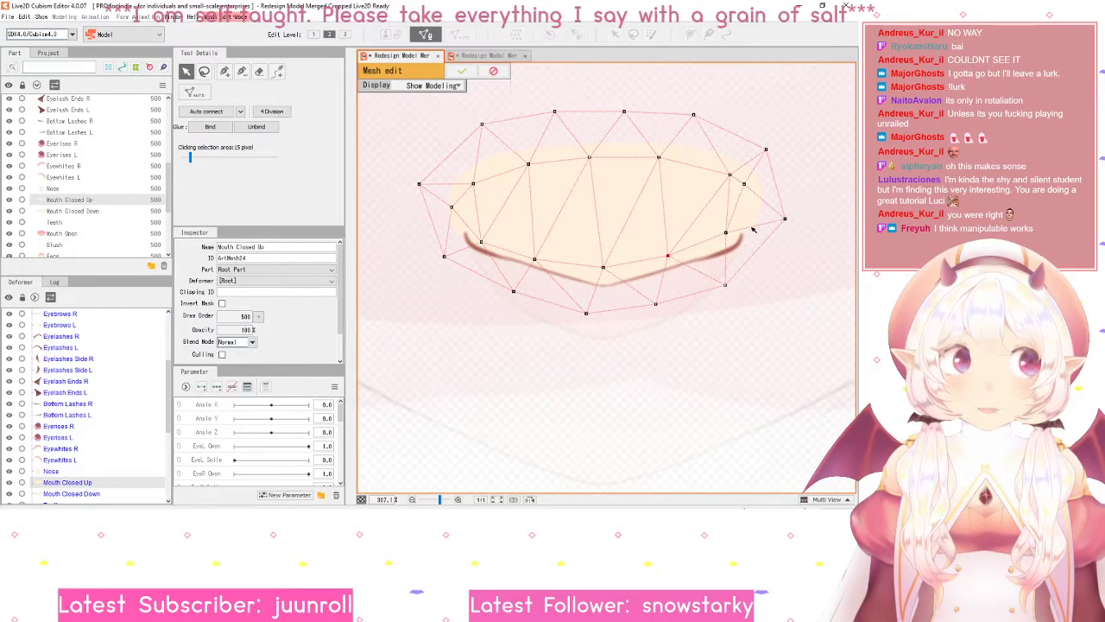
left_click_drag(732, 233, 731, 245)
left_click_drag(732, 177, 637, 157)
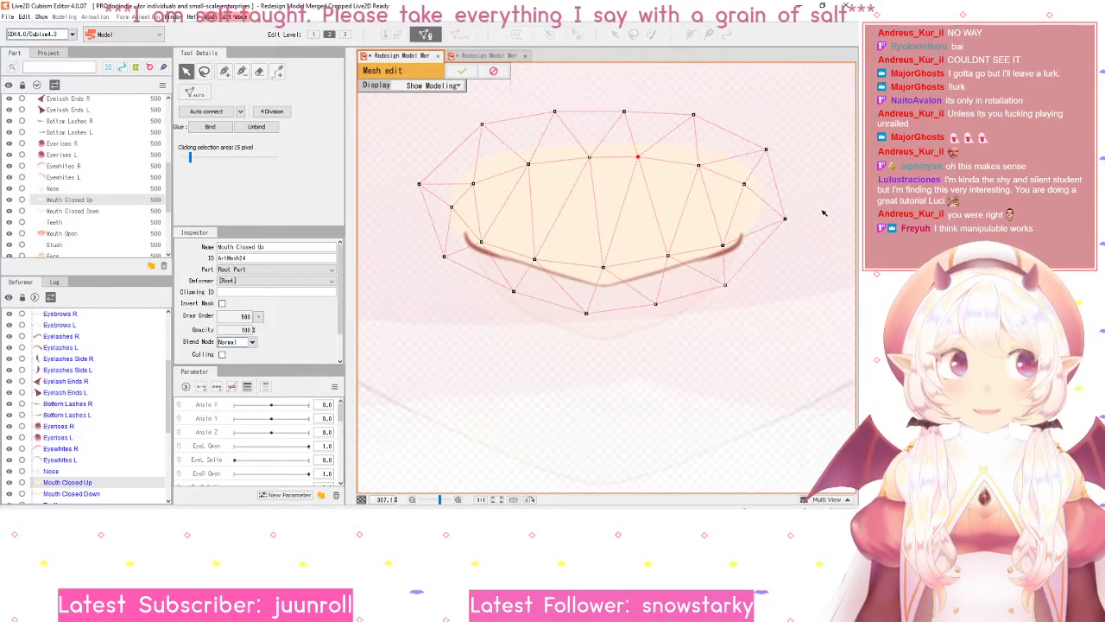
- Add a vertex at the right edge of the skin patch and auto-connect the Mouth Closed Up mesh
left_click(224, 71)
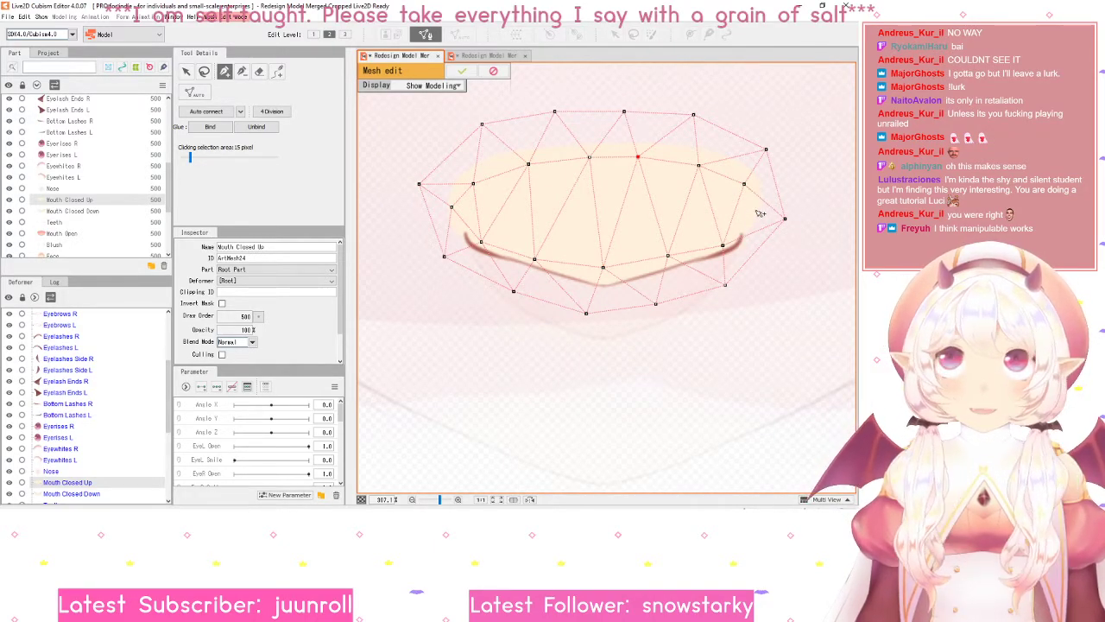
left_click(743, 184)
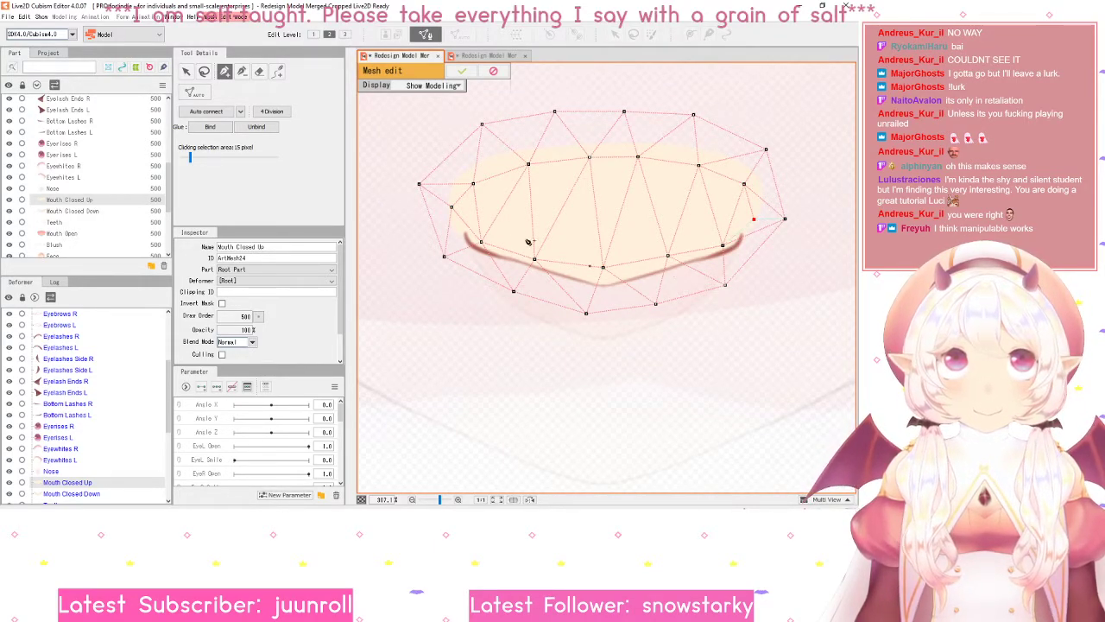
left_click(216, 113)
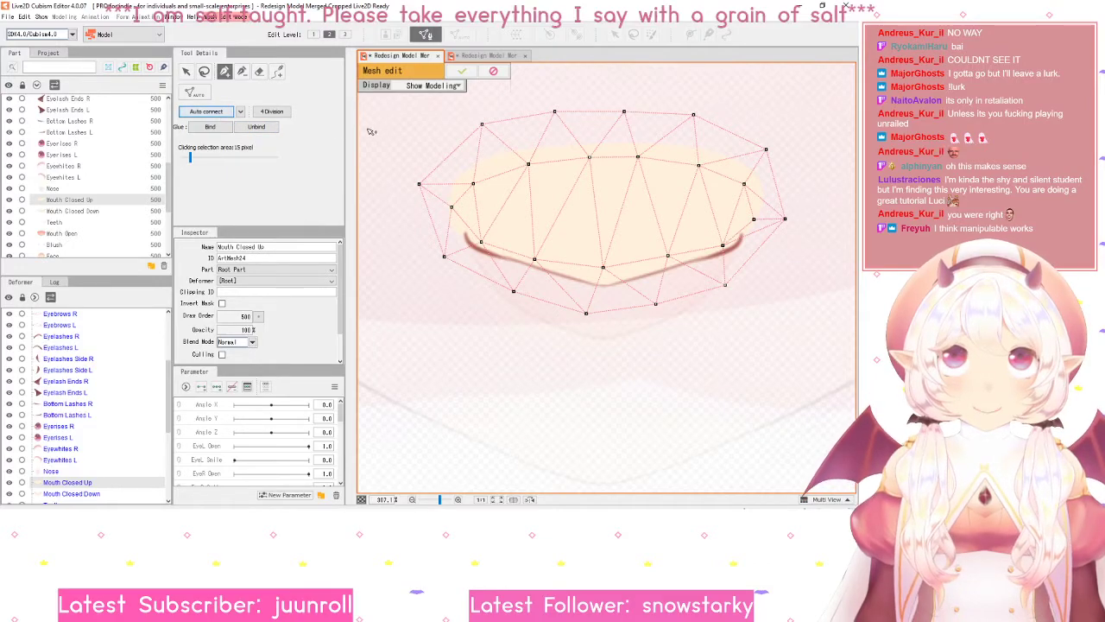
- Space the upper inner vertices evenly along the patch's top and right edges, and move the rightmost outline vertex up and outward
left_click(186, 72)
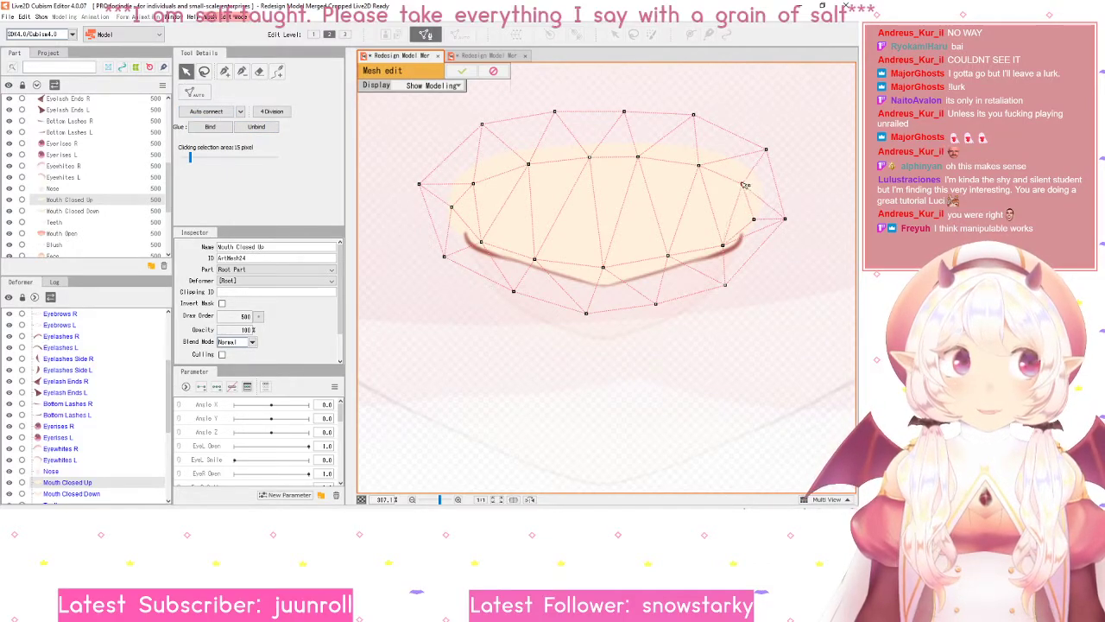
left_click_drag(744, 183, 573, 154)
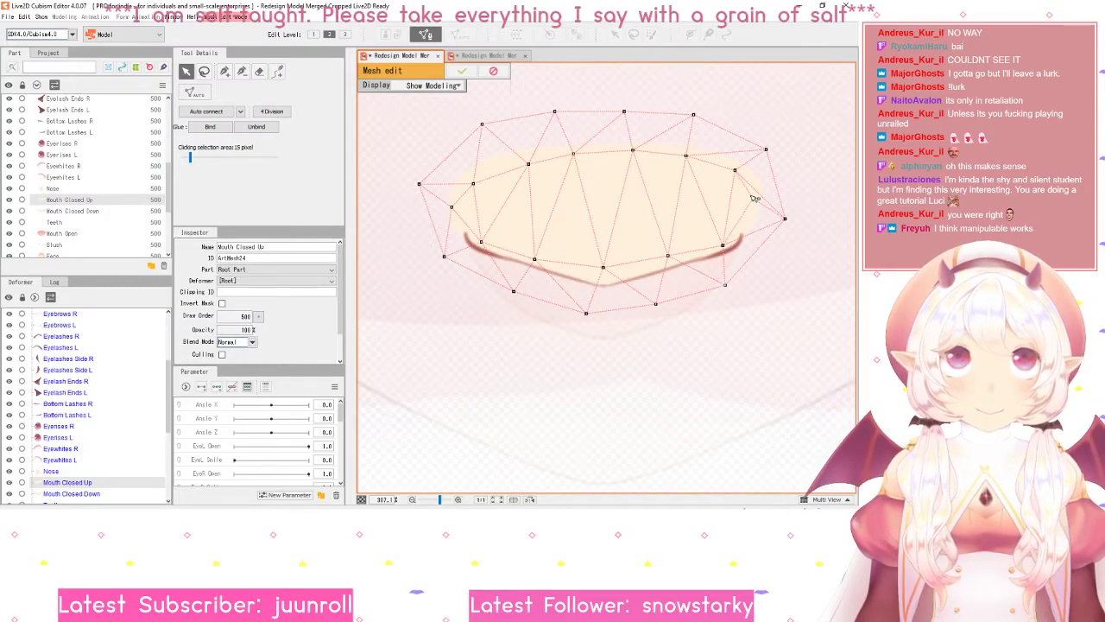
left_click(756, 205)
left_click_drag(785, 220, 800, 183)
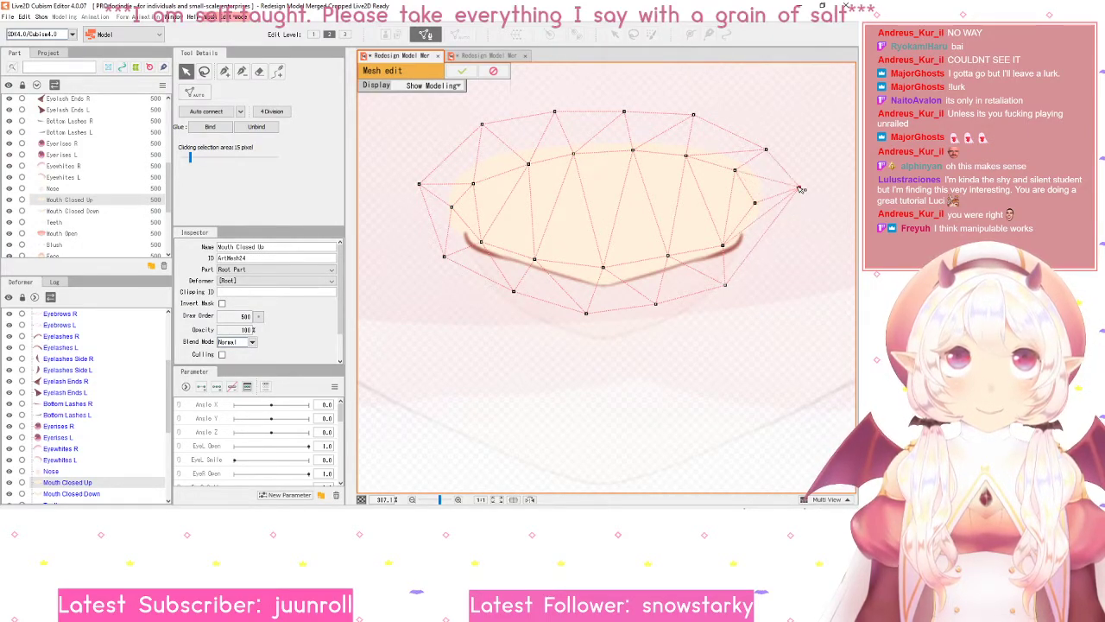
- Add an outline vertex beside the right mouth corner of Mouth Closed Up, auto-connect the mesh, and move that vertex outward
left_click(726, 246)
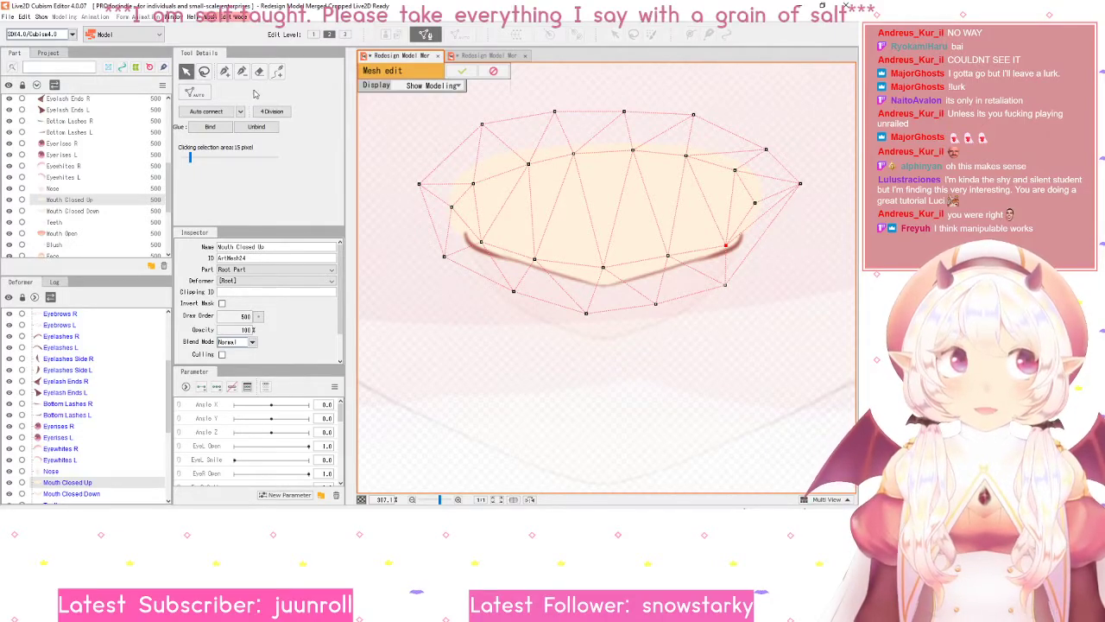
left_click(225, 72)
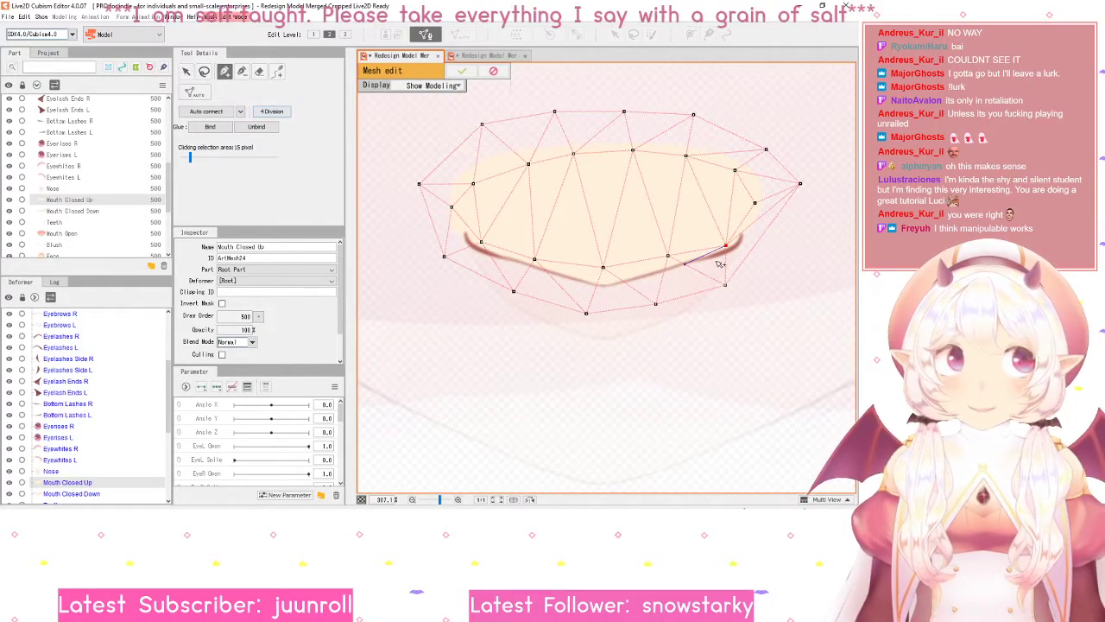
left_click(768, 232)
left_click(242, 71)
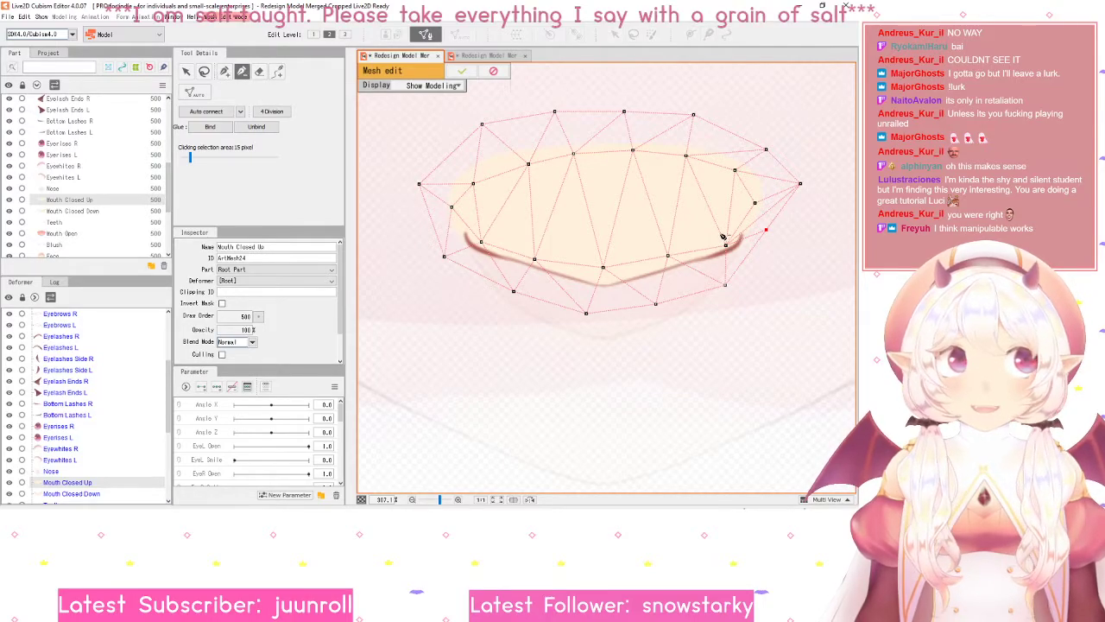
left_click(760, 225)
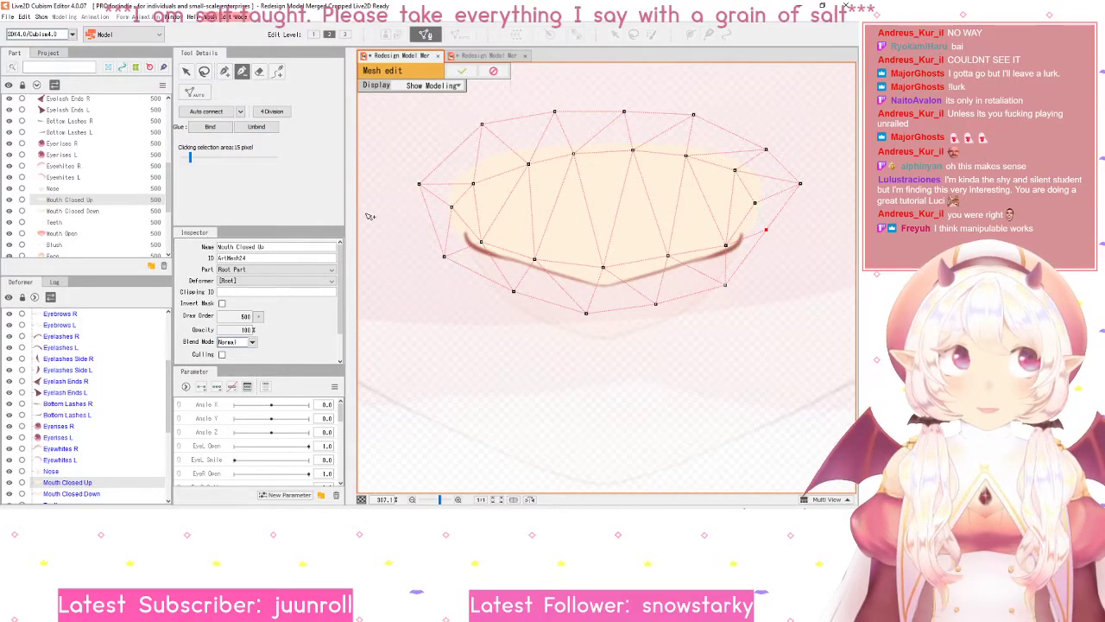
left_click(200, 111)
left_click(186, 72)
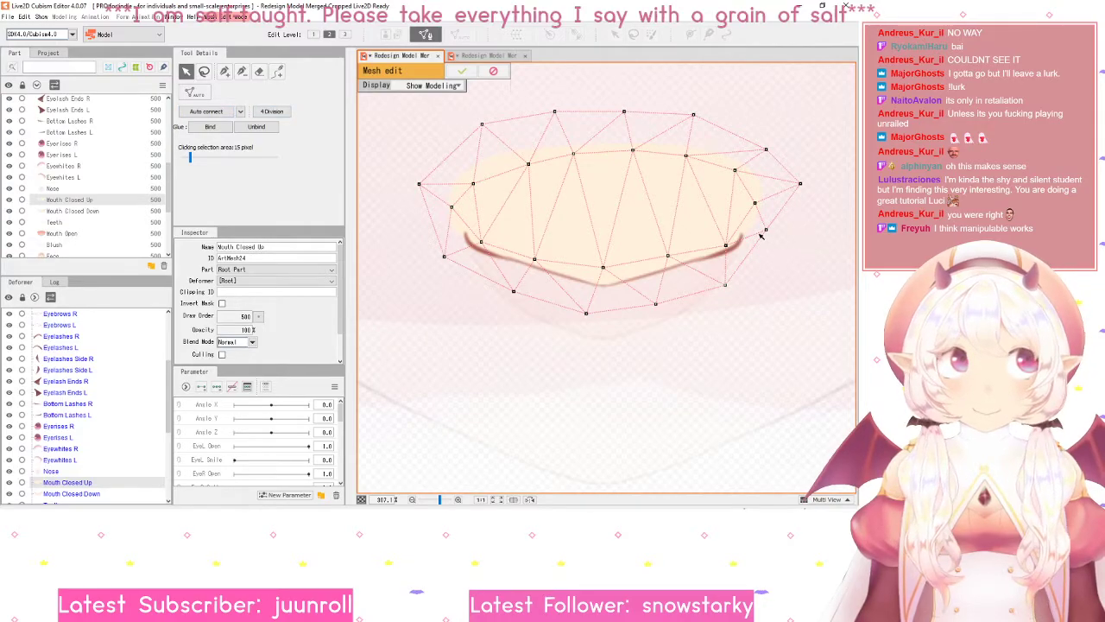
left_click_drag(771, 227, 793, 239)
- Align the lower-right inner vertices with the lip line, move the lower-left outline vertices outward, and apply the Mouth Closed Up mesh
left_click(725, 247)
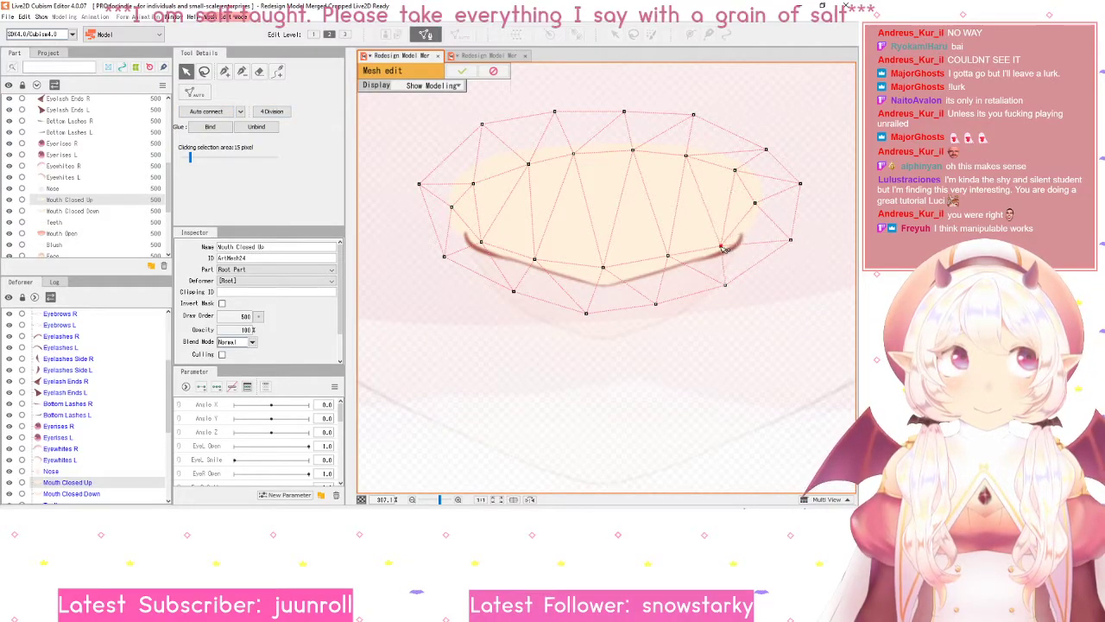
left_click(670, 257)
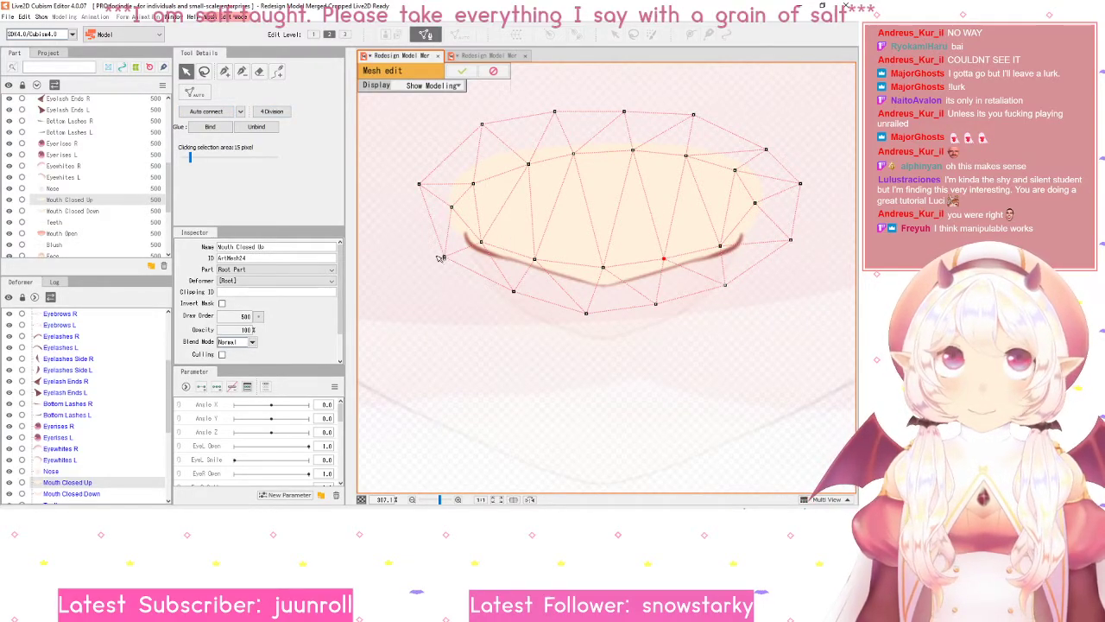
left_click_drag(442, 256, 425, 255)
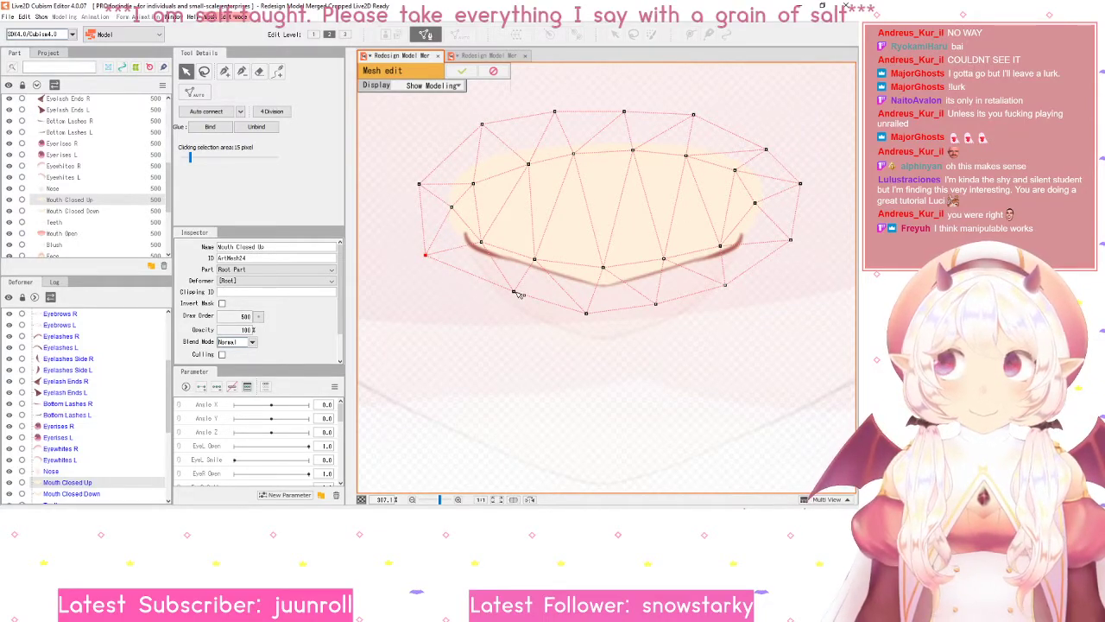
left_click_drag(516, 292, 499, 299)
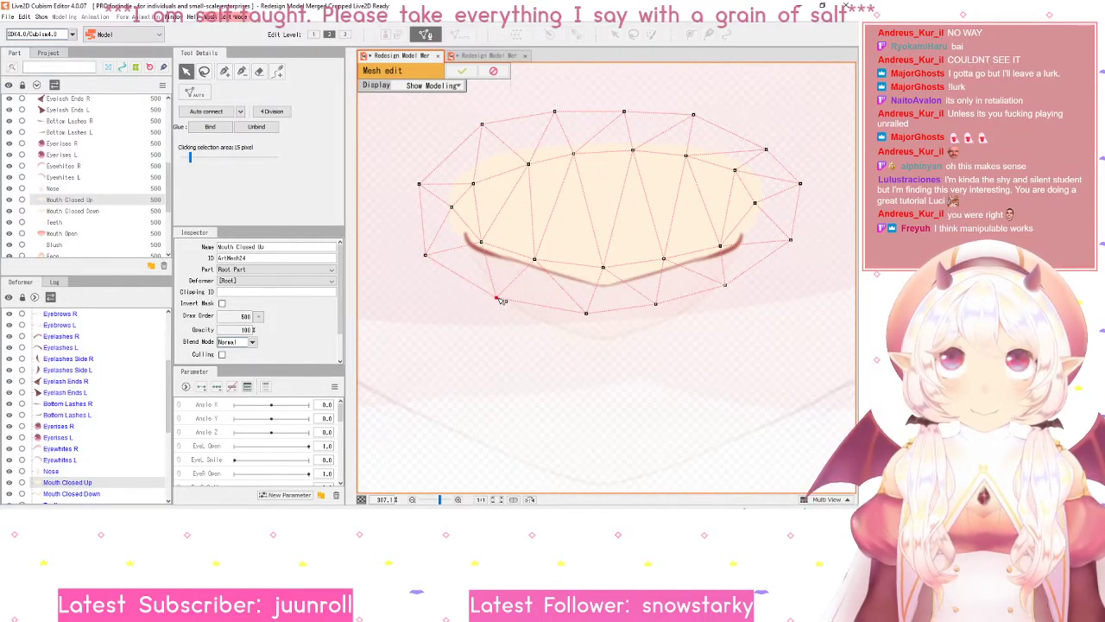
left_click(461, 68)
- Inspect the existing meshes of the Eyebrows L, Nose and Eyelashes R parts
scroll(650, 190, "down", 5)
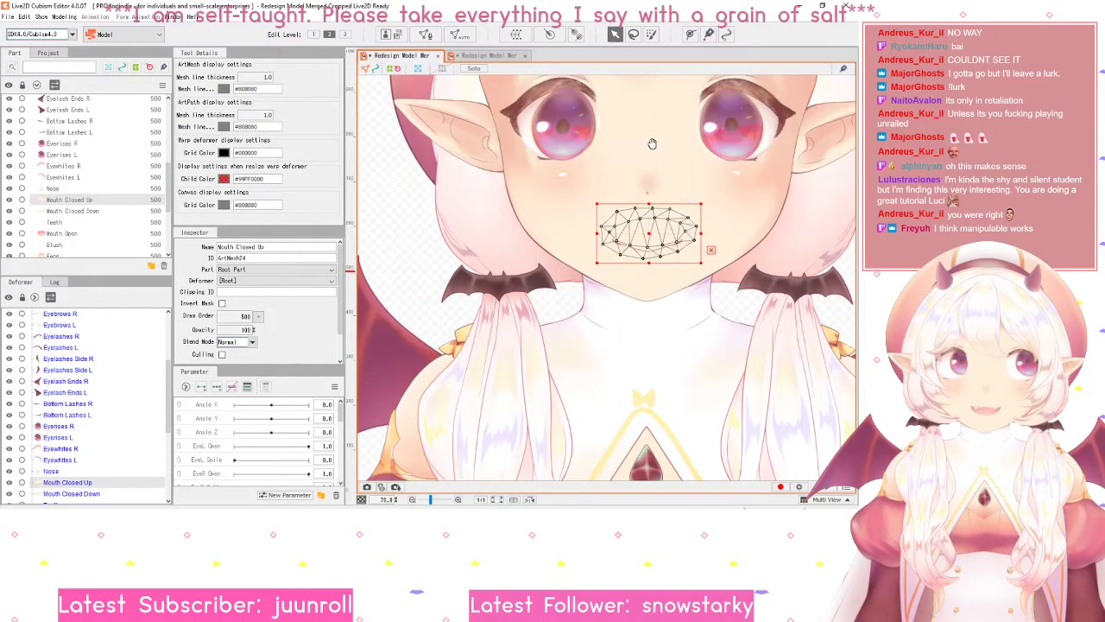
left_click_drag(653, 144, 615, 265)
left_click(518, 149)
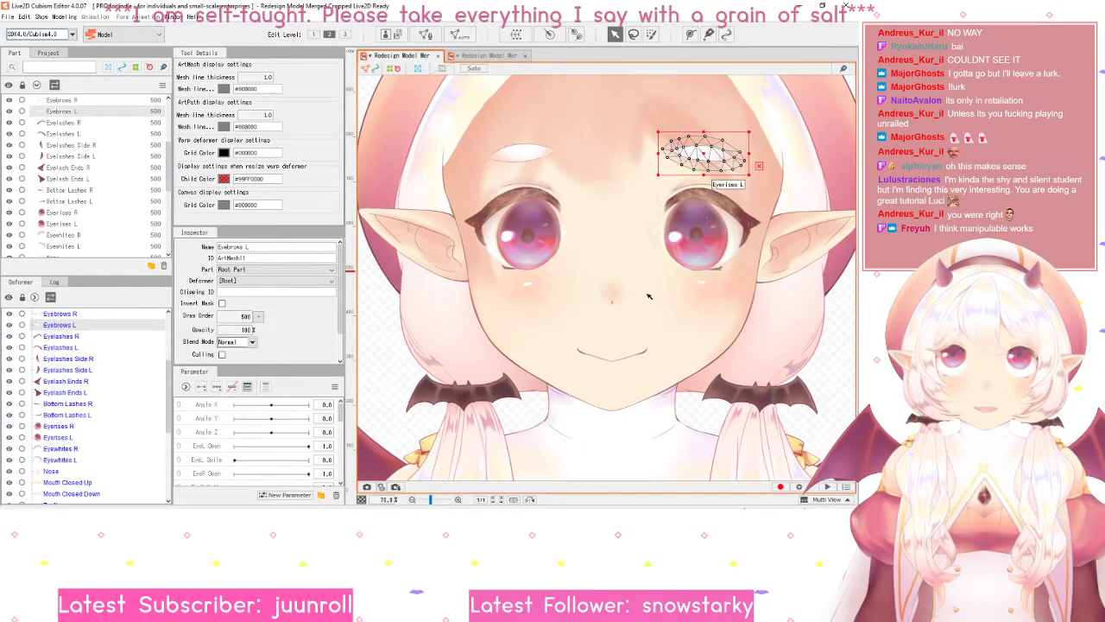
left_click(615, 302)
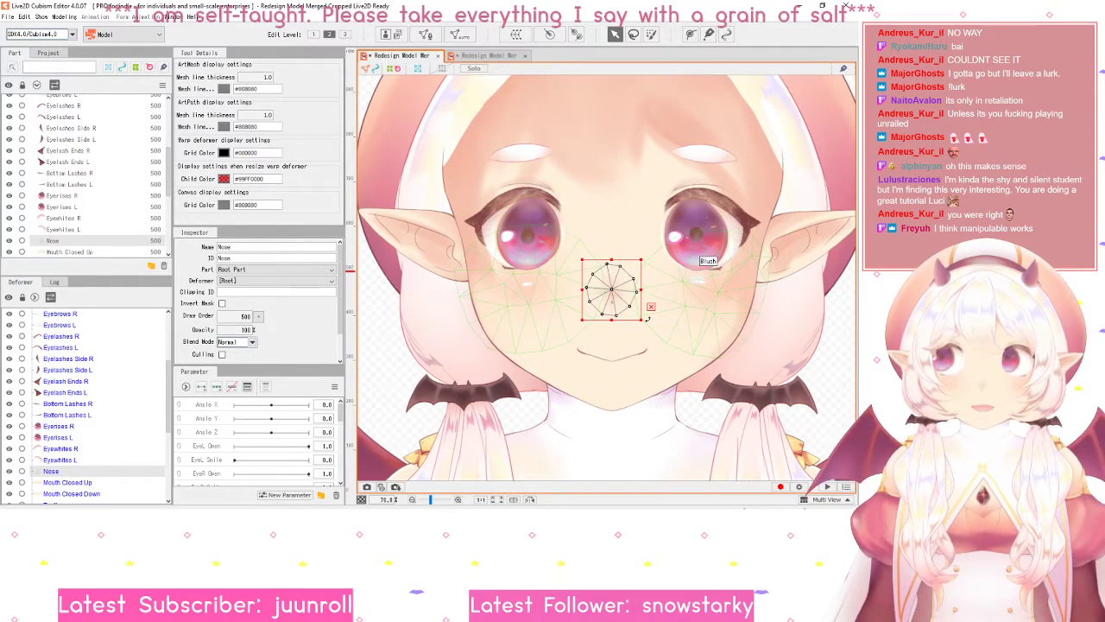
scroll(606, 319, "up", 5)
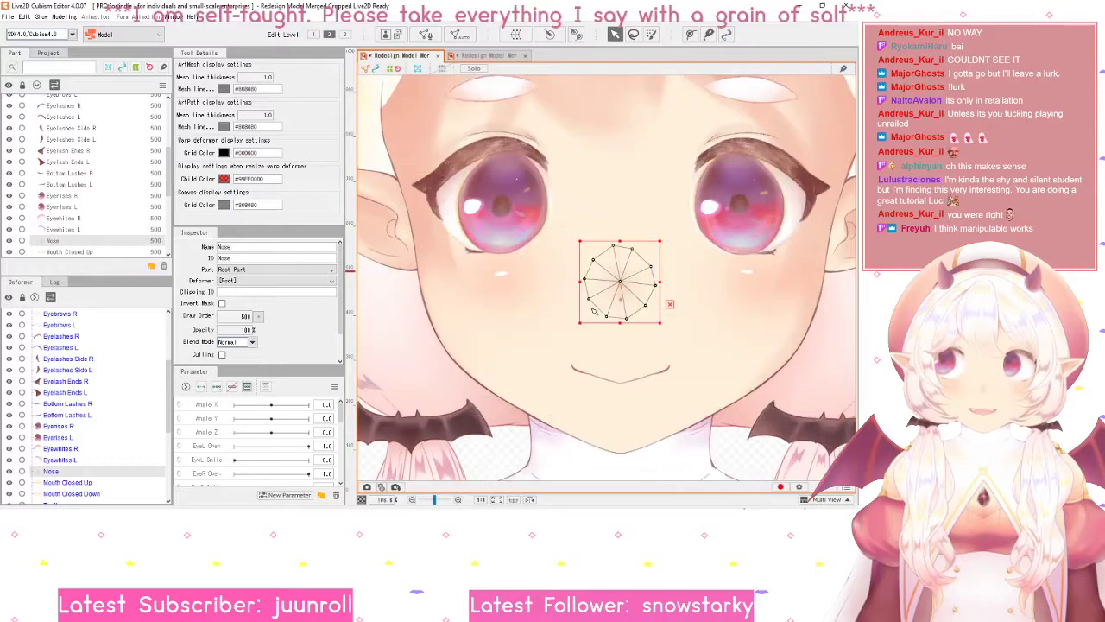
scroll(631, 249, "down", 5)
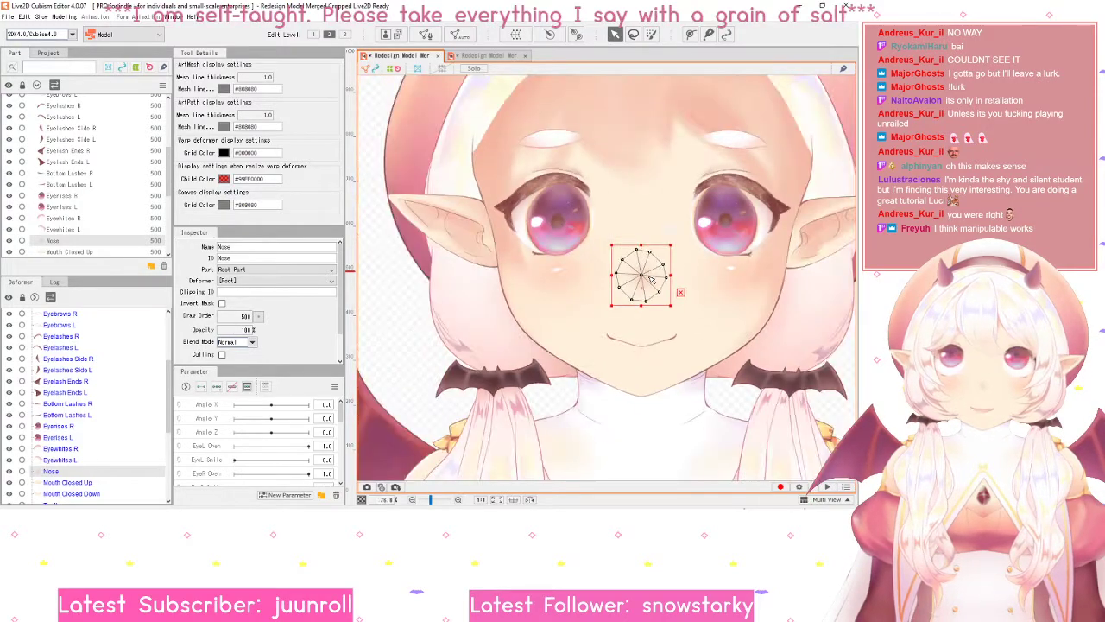
scroll(521, 217, "up", 4)
left_click(521, 217)
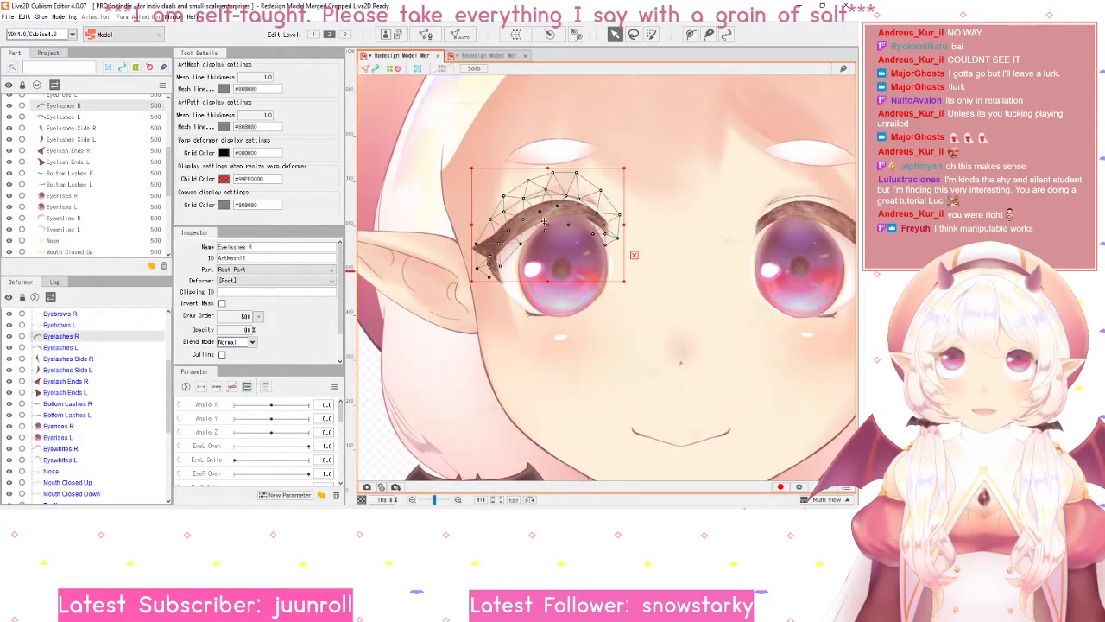
scroll(523, 239, "up", 2)
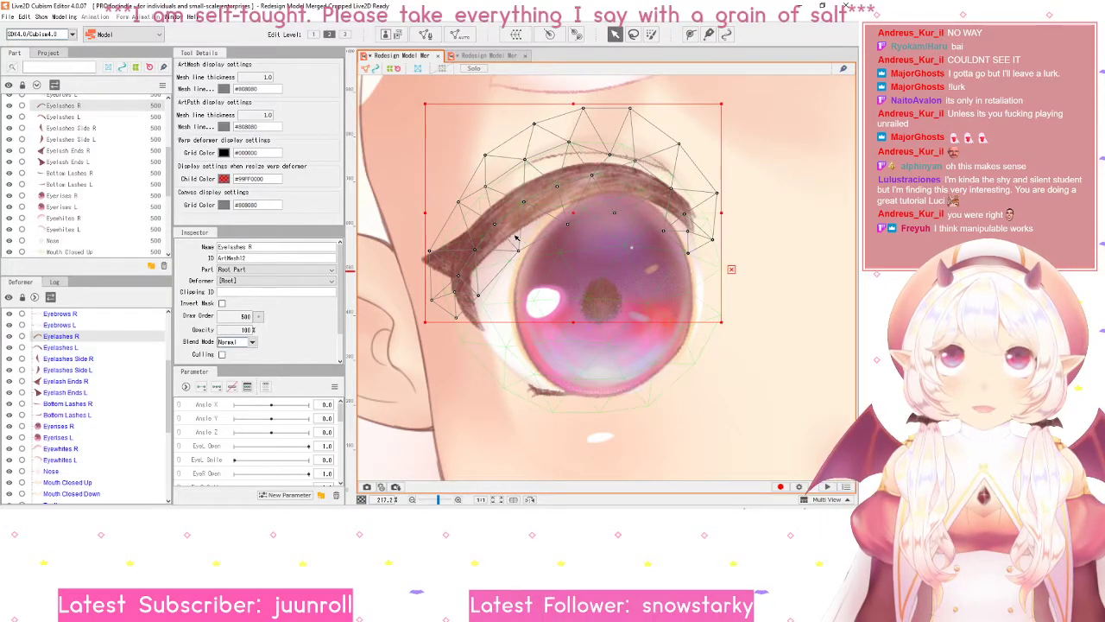
left_click(478, 325)
- Open the Eyelash Ends R mesh for editing and move its outer inner vertex onto the lash's pointed tip
left_click(438, 261)
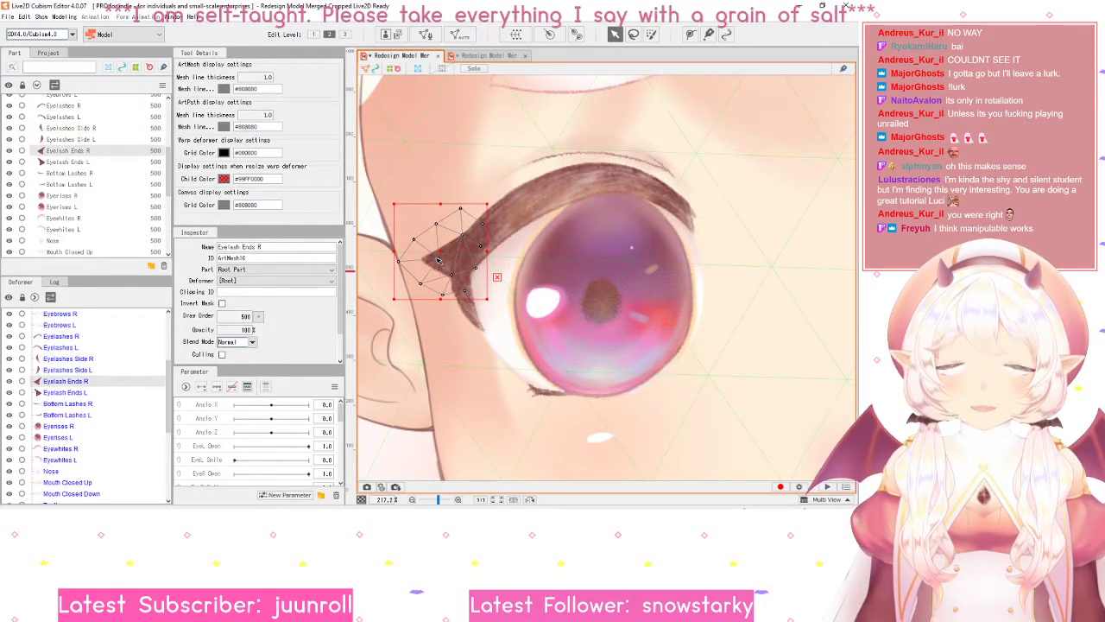
left_click(438, 264)
left_click(437, 264)
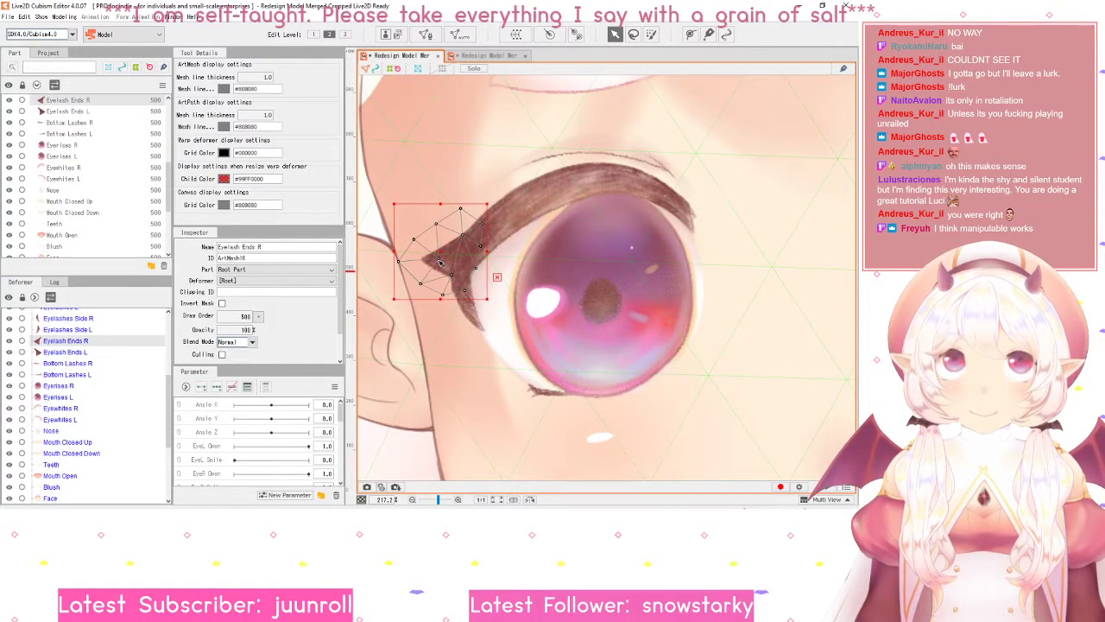
scroll(427, 262, "up", 3)
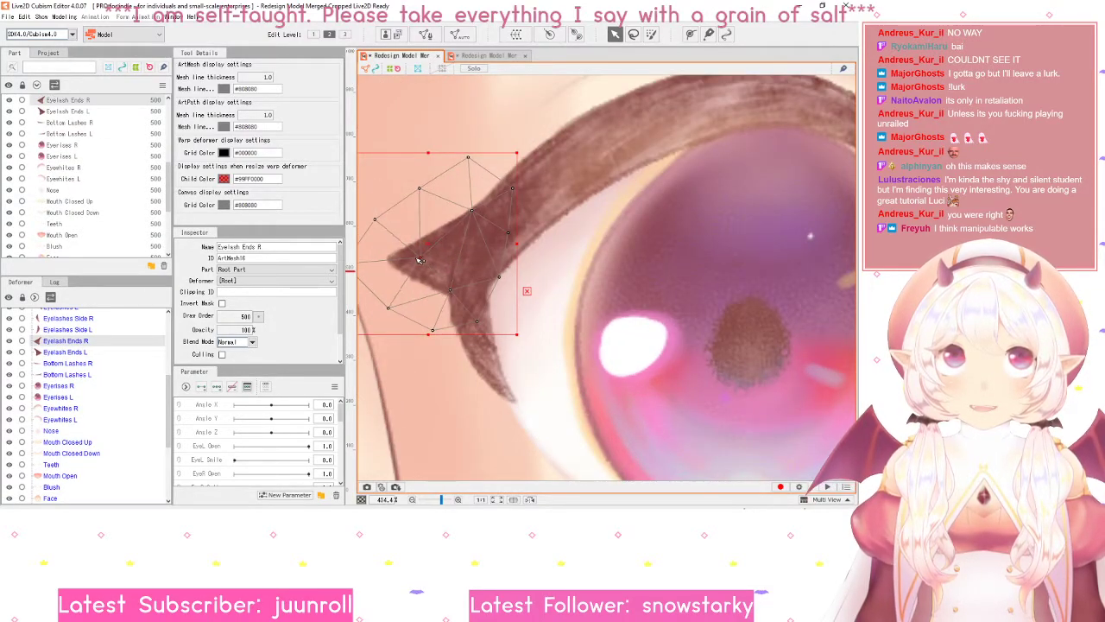
scroll(486, 210, "down", 8)
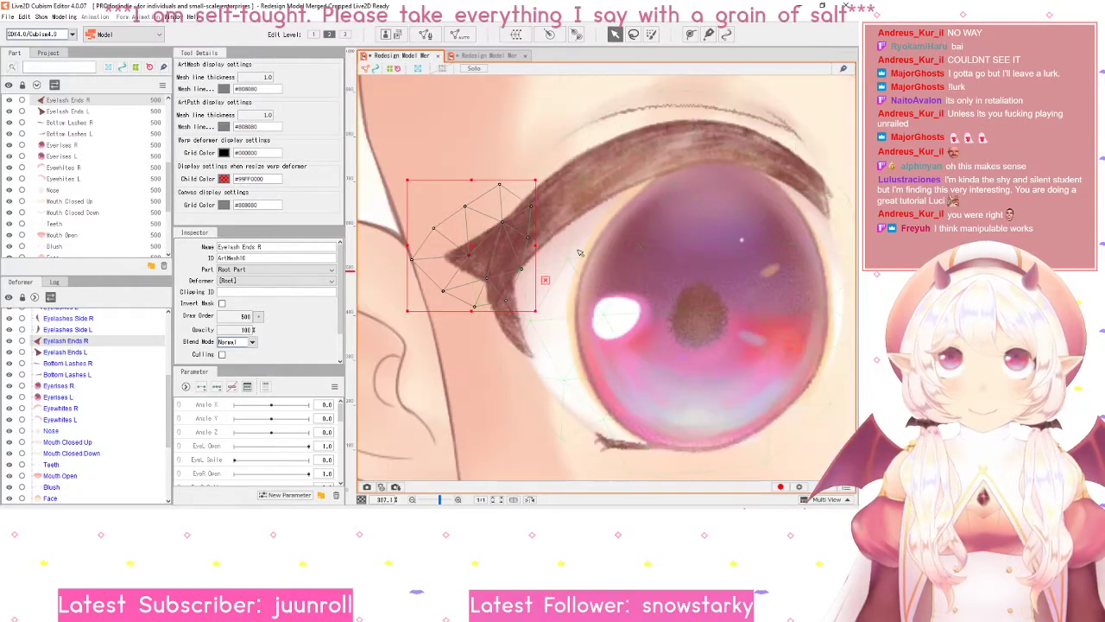
left_click_drag(756, 309, 667, 304)
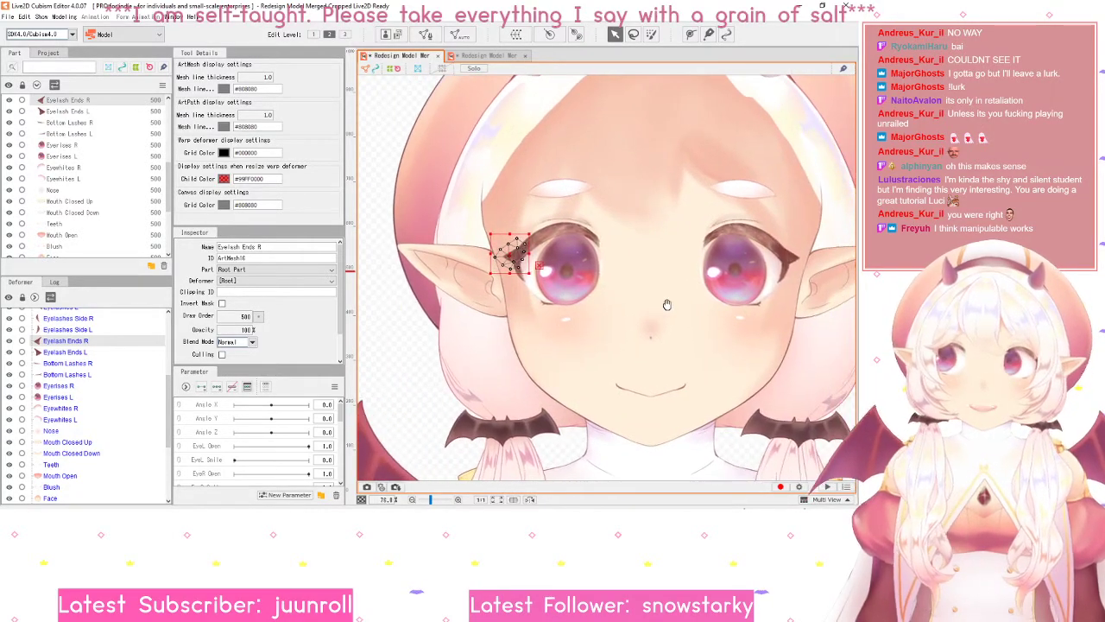
scroll(624, 260, "up", 5)
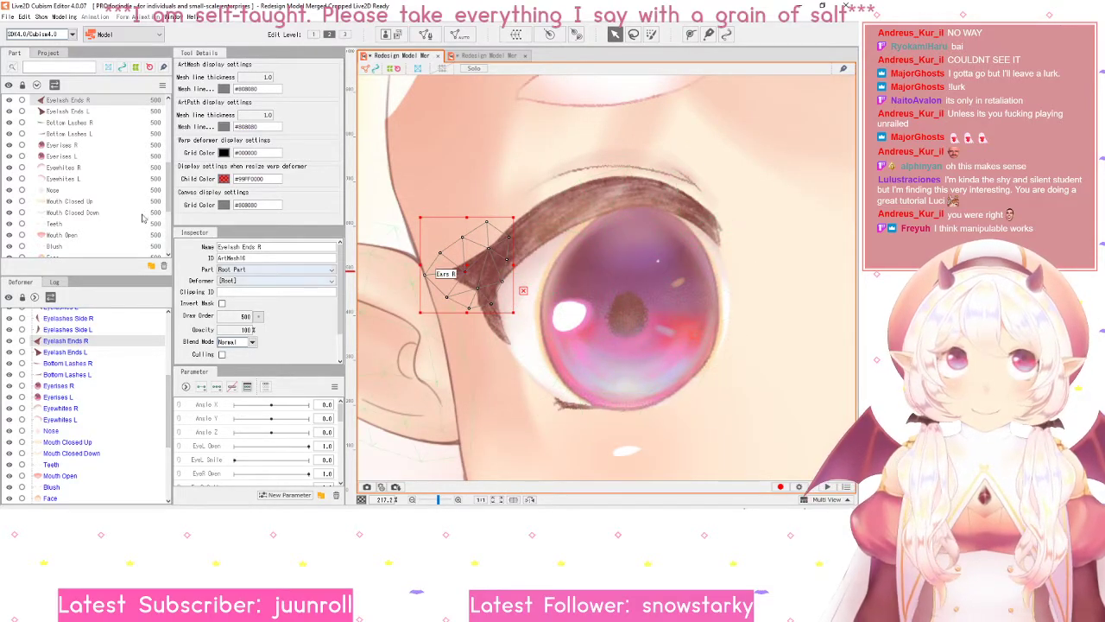
left_click(425, 34)
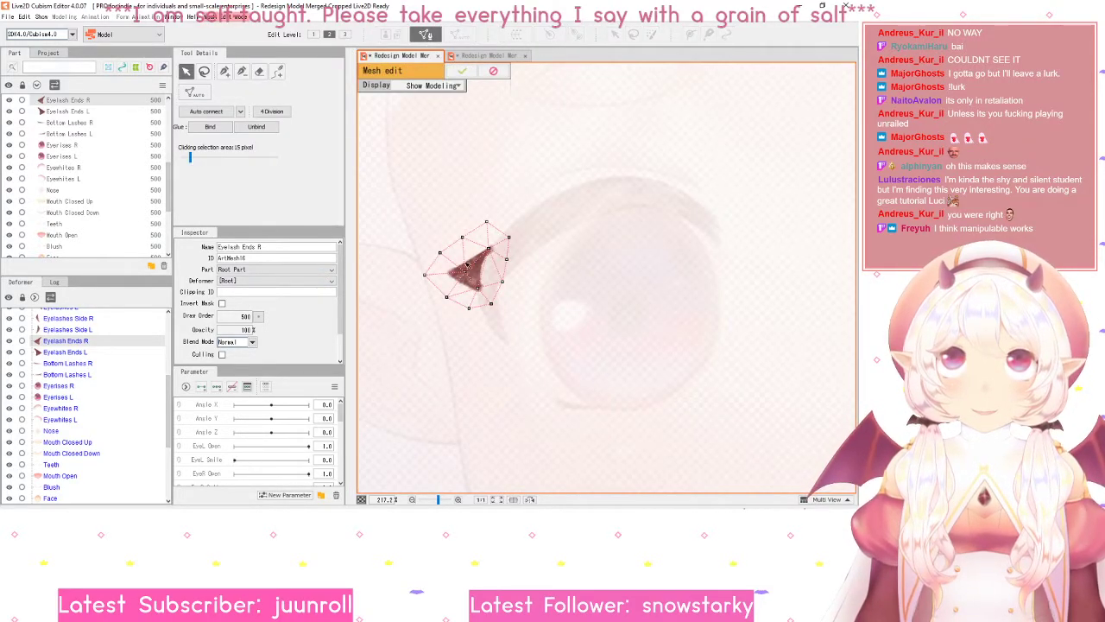
scroll(470, 270, "up", 2)
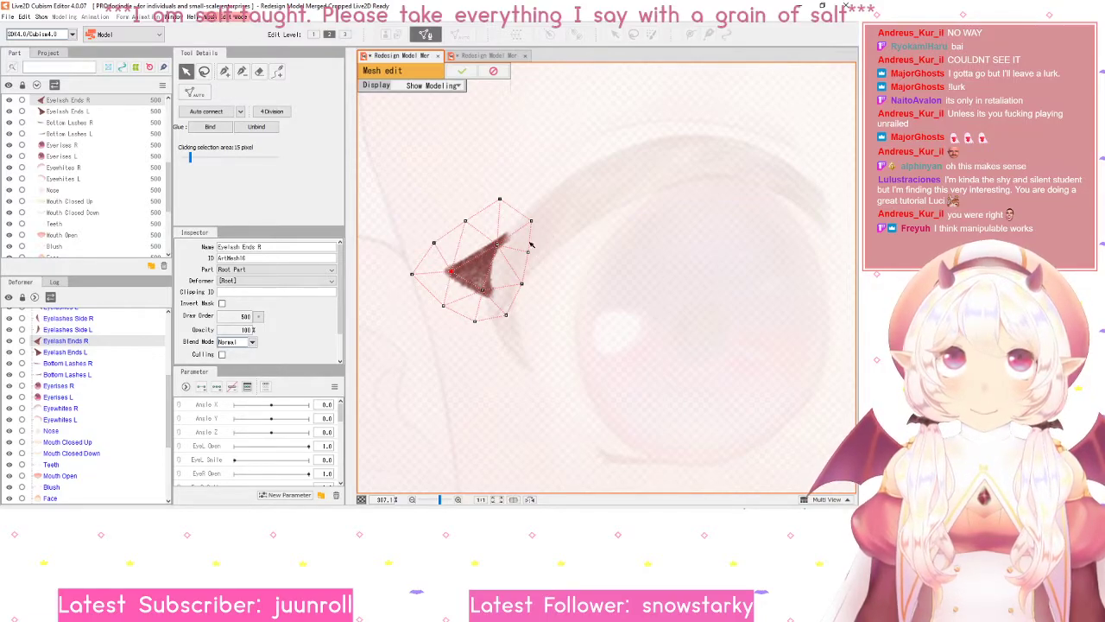
- Reshape the Eyelash Ends R outline evenly around the lash at its upper, inner-side and outermost vertices, and apply the mesh
left_click_drag(531, 221, 534, 255)
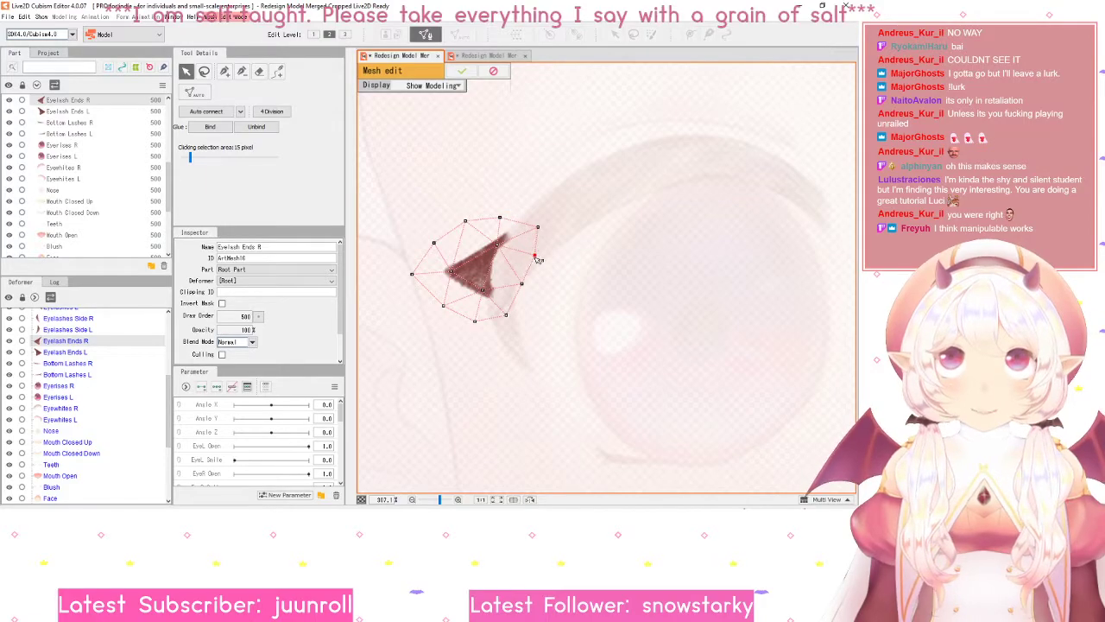
left_click_drag(414, 273, 420, 272)
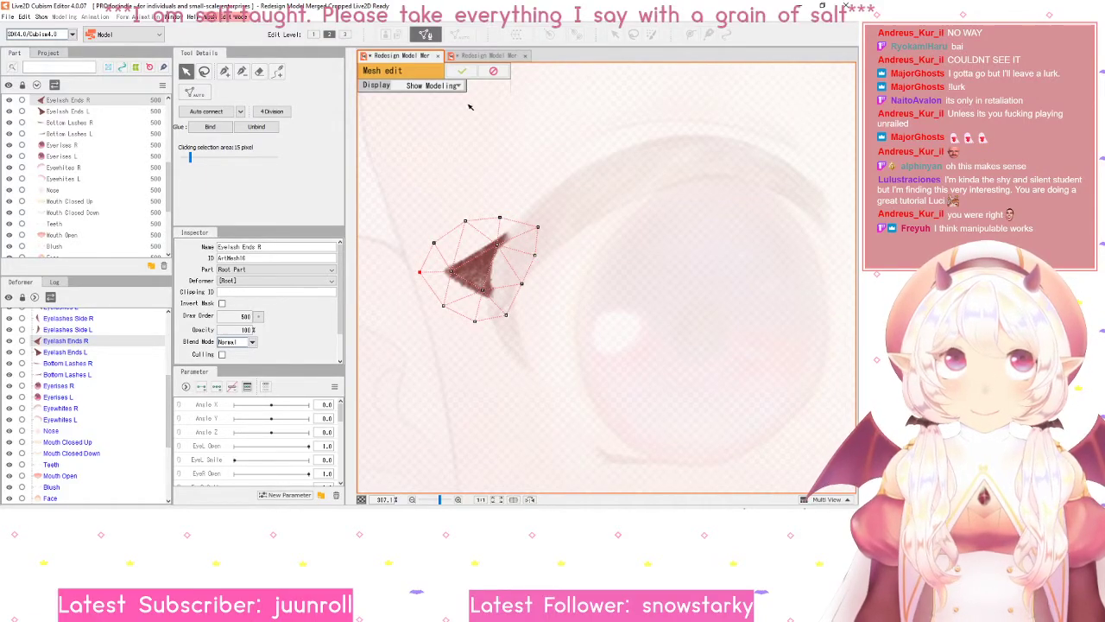
left_click(461, 71)
- View the meshes of the Devil Horn R, Face and Hat parts in turn, and clear the selection
scroll(584, 294, "down", 10)
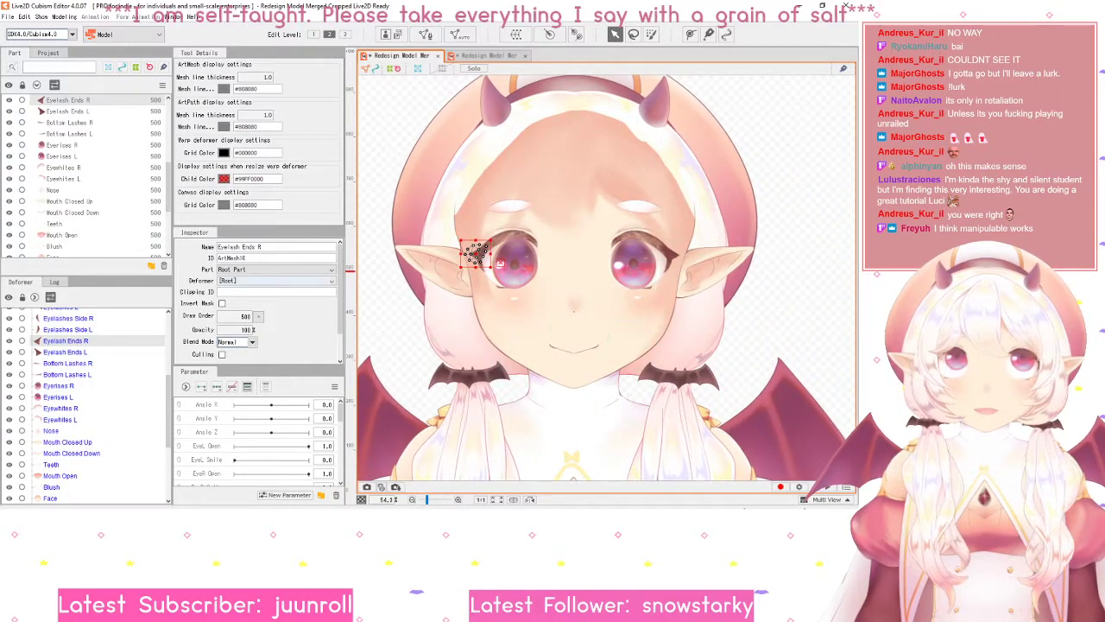
scroll(134, 202, "up", 4)
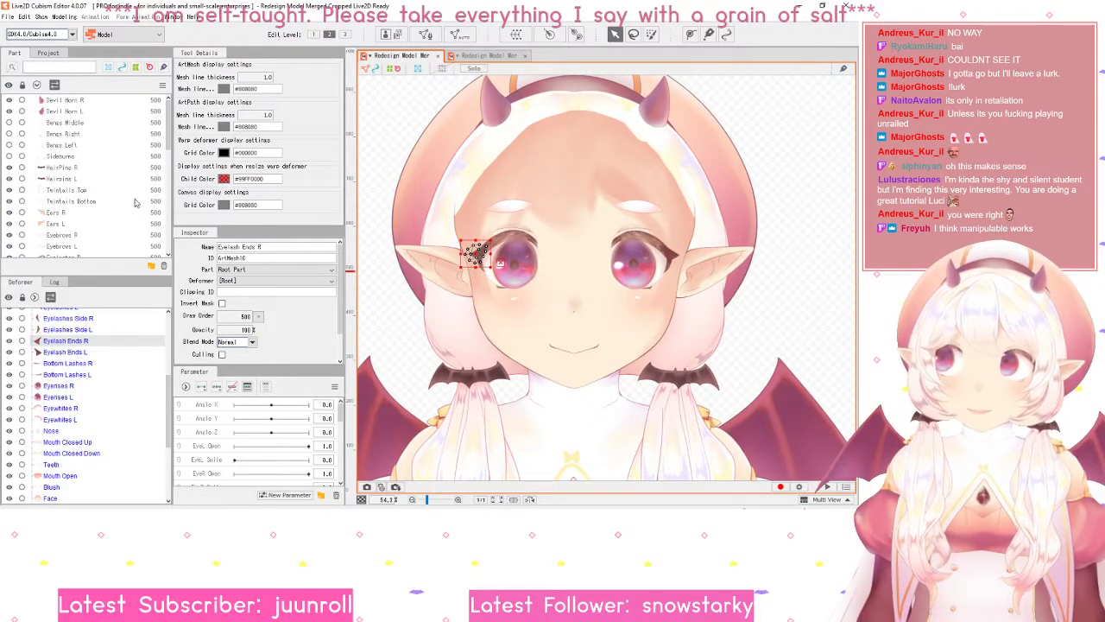
left_click(103, 102)
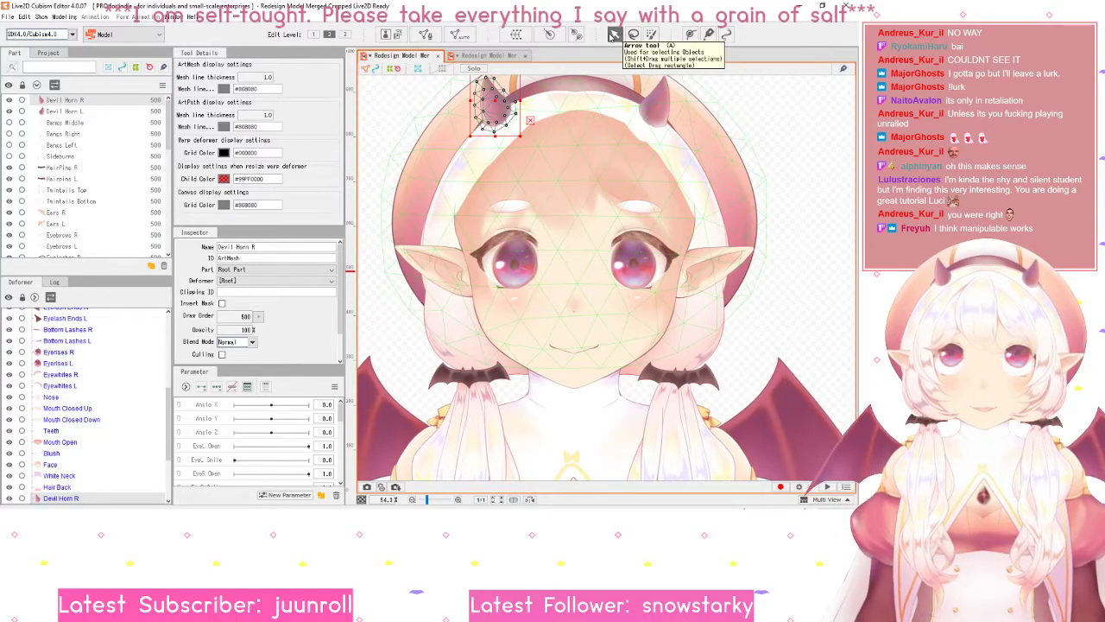
left_click(613, 35)
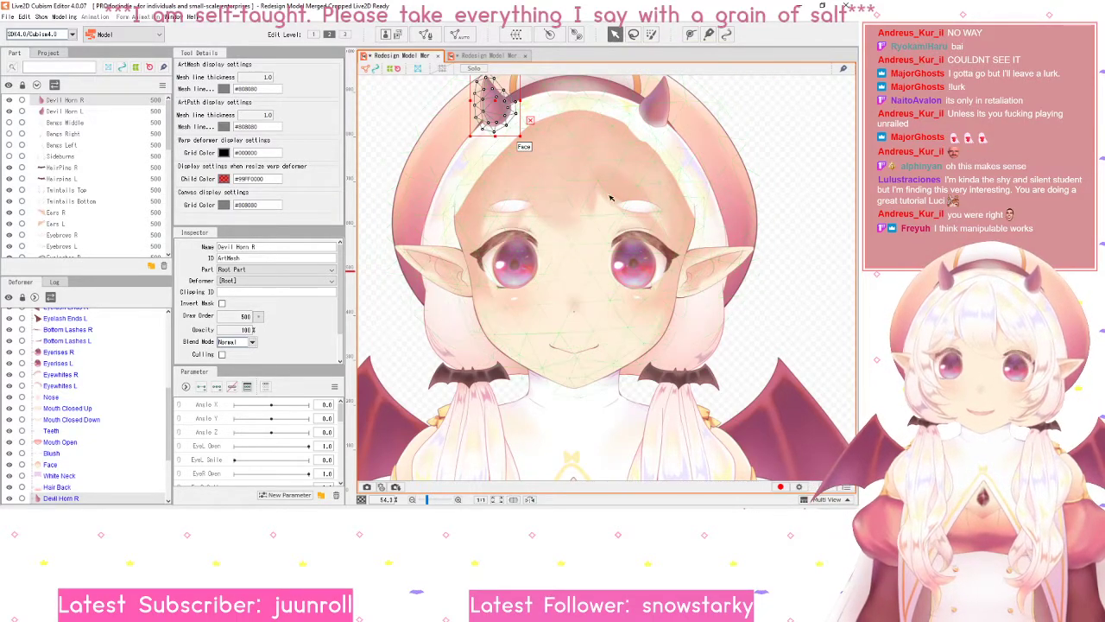
left_click(569, 209)
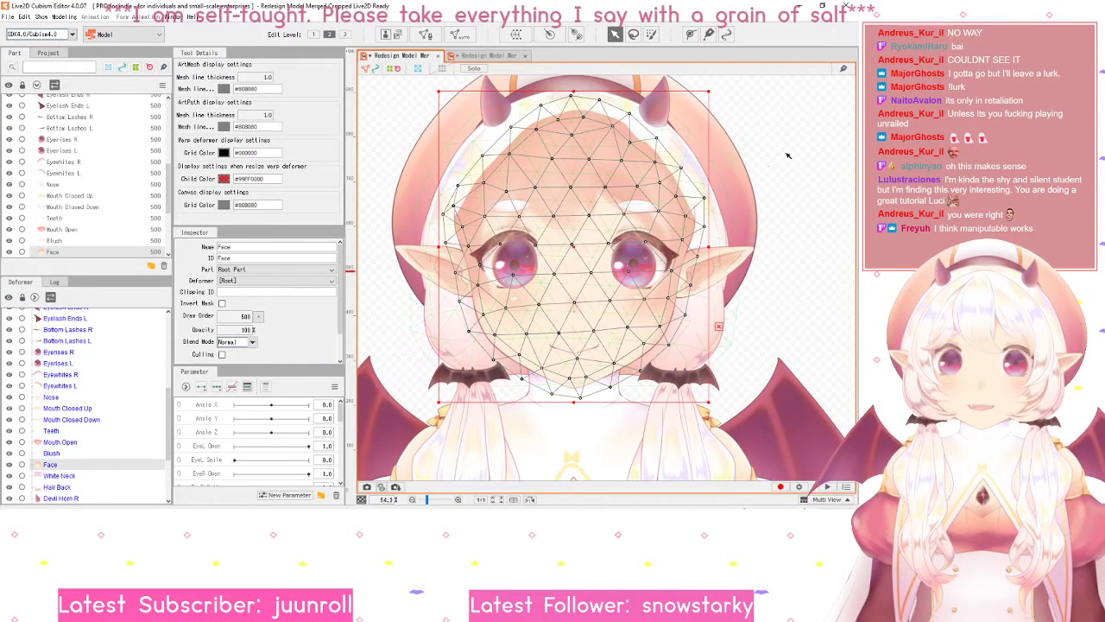
left_click(760, 159)
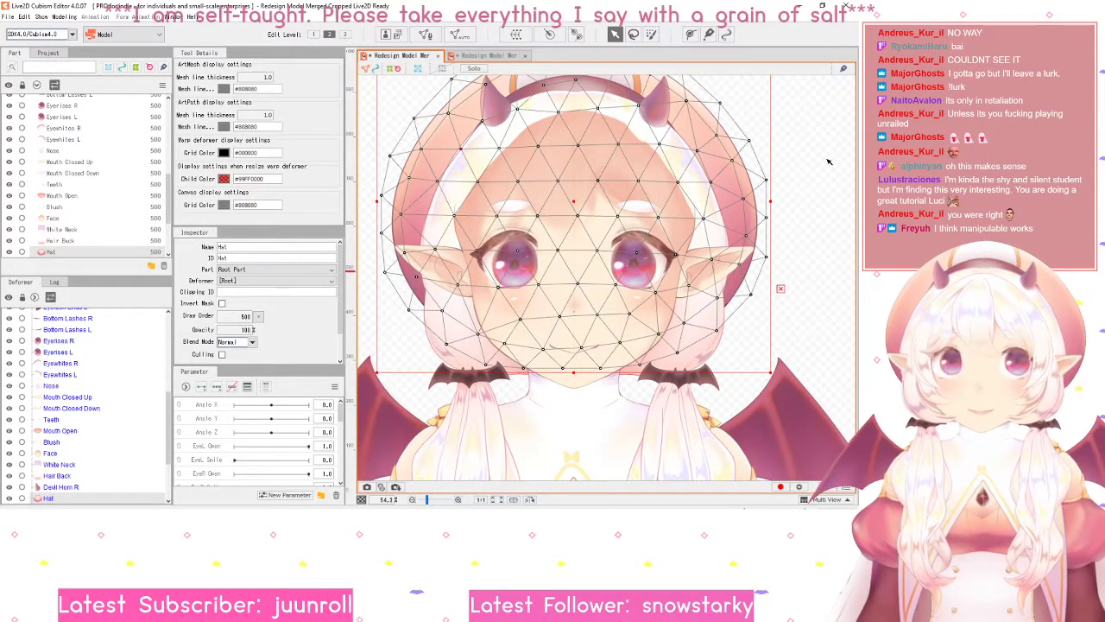
left_click(827, 160)
- Use the Lasso to select the Face, Blush, hat and left-eye parts together, and clear the selection
left_click(633, 35)
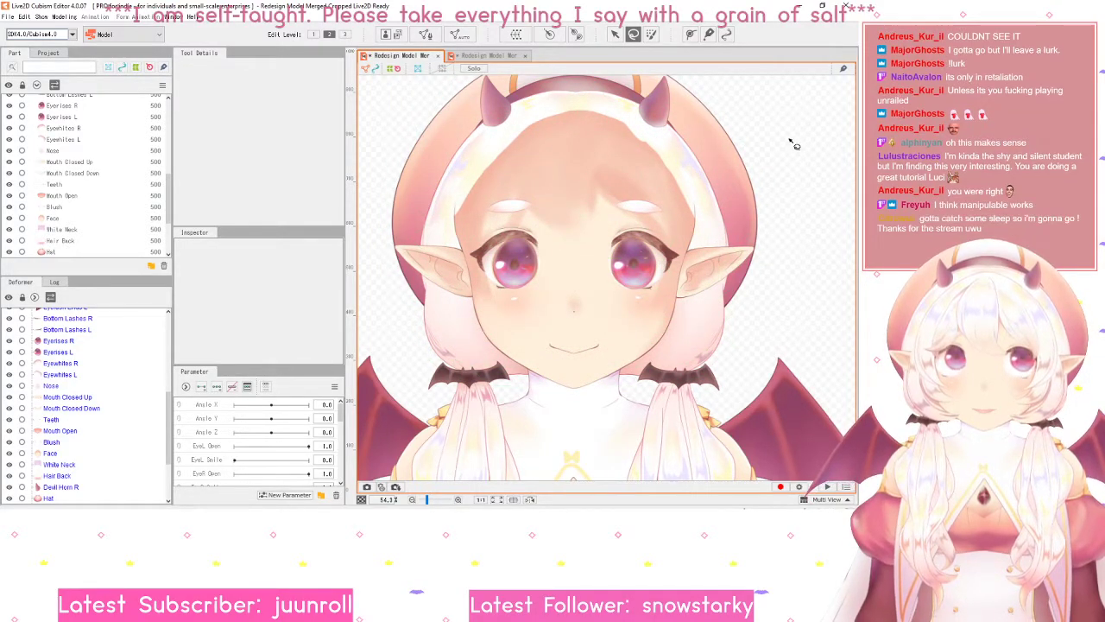
mouse_move(813, 176)
left_mouse_down()
mouse_move(678, 220)
mouse_move(724, 326)
mouse_move(807, 200)
left_mouse_up()
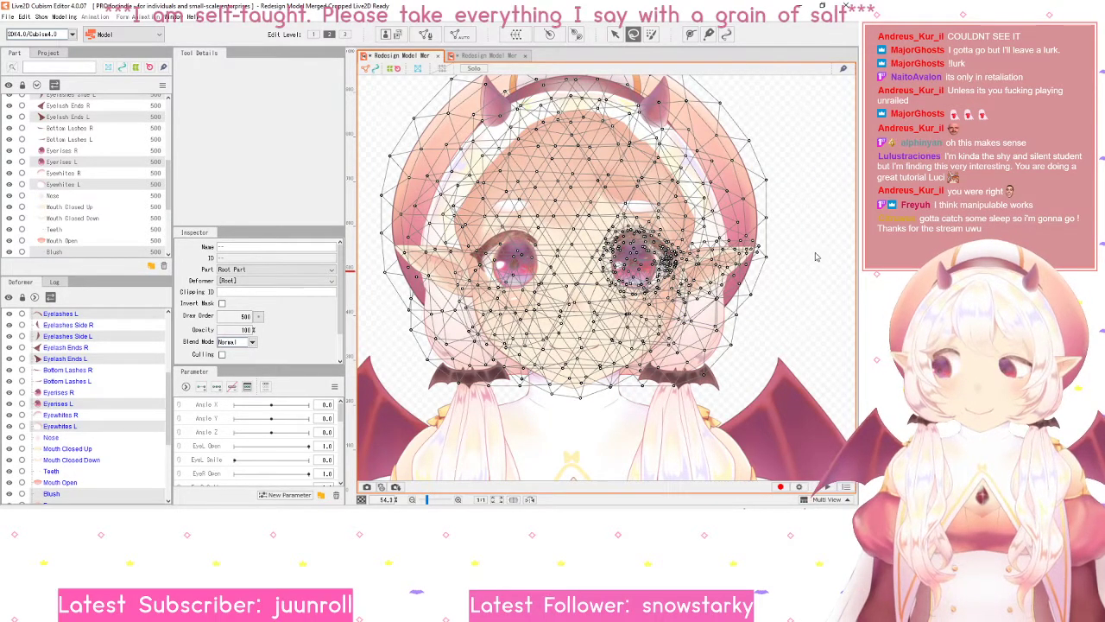
left_click(817, 225)
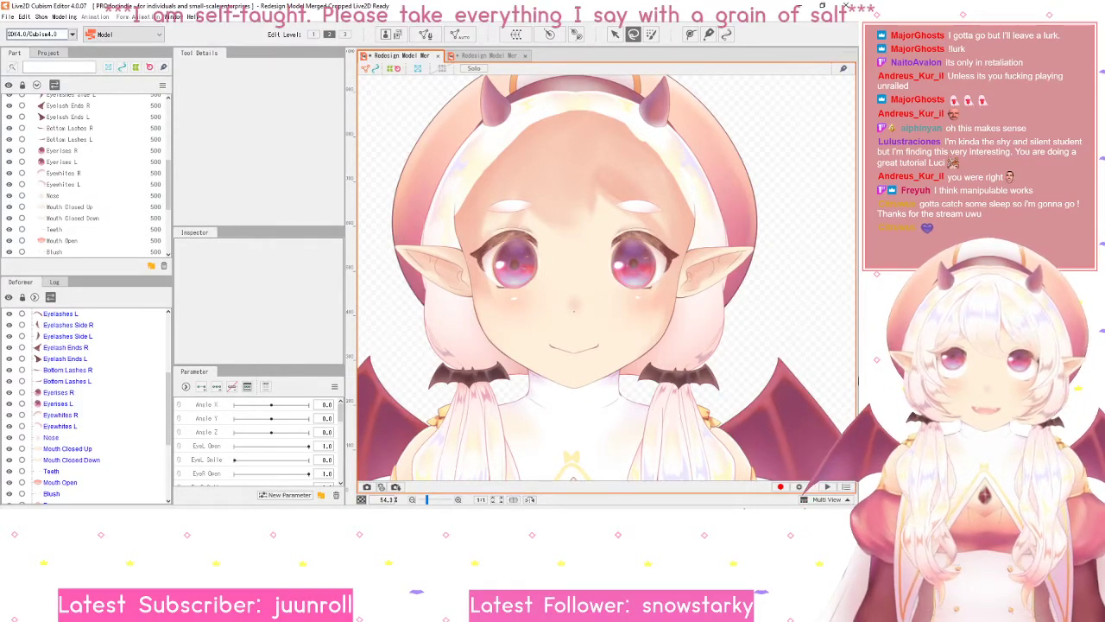
scroll(665, 233, "up", 2)
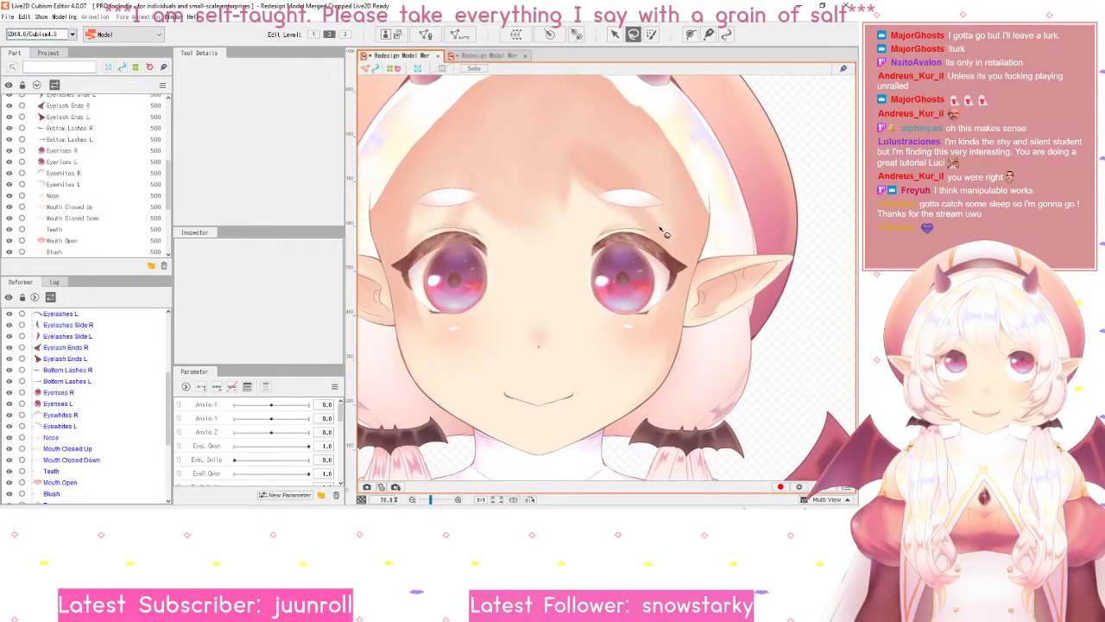
scroll(717, 267, "down", 2)
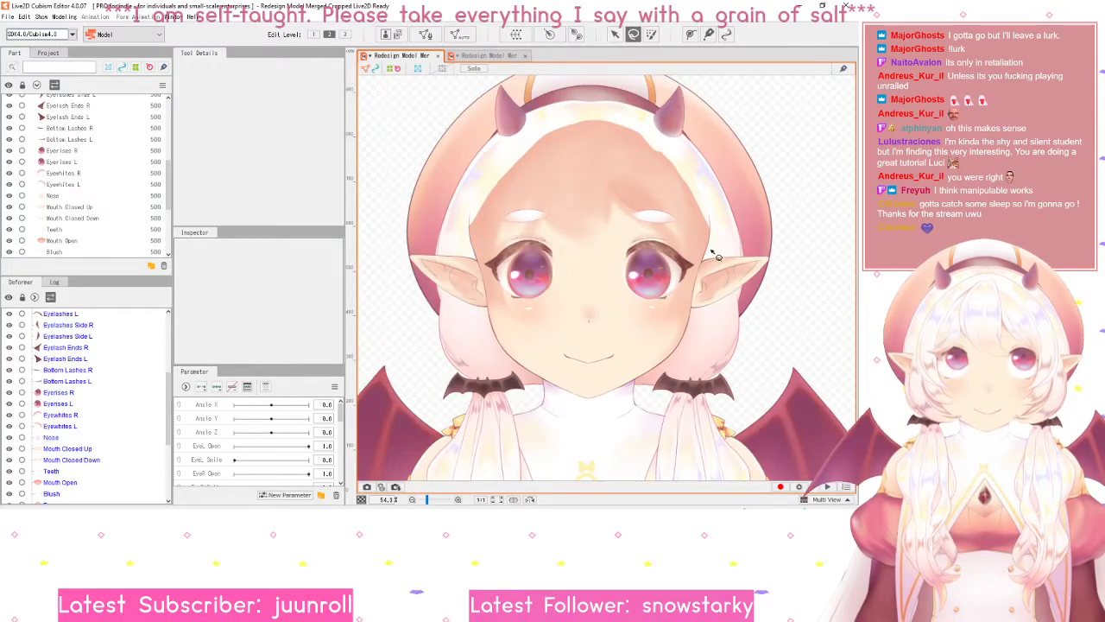
left_click(634, 35)
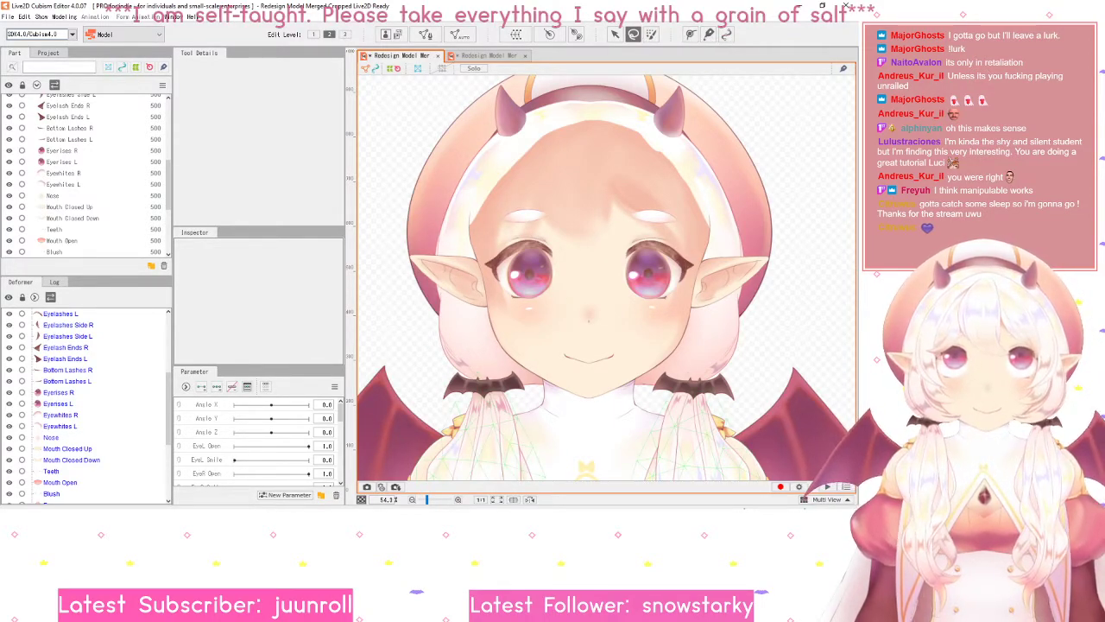
- Switch to f.lux, disable its screen colour adjustment until sunrise, and close its window
left_click(718, 514)
left_click(717, 485)
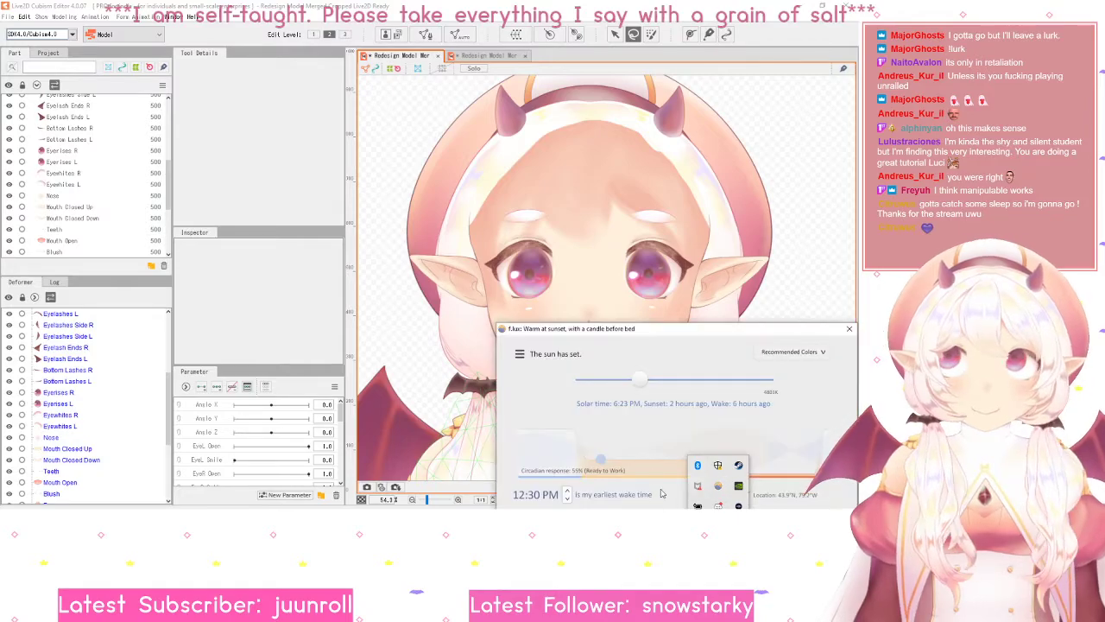
left_click(520, 354)
mouse_move(597, 427)
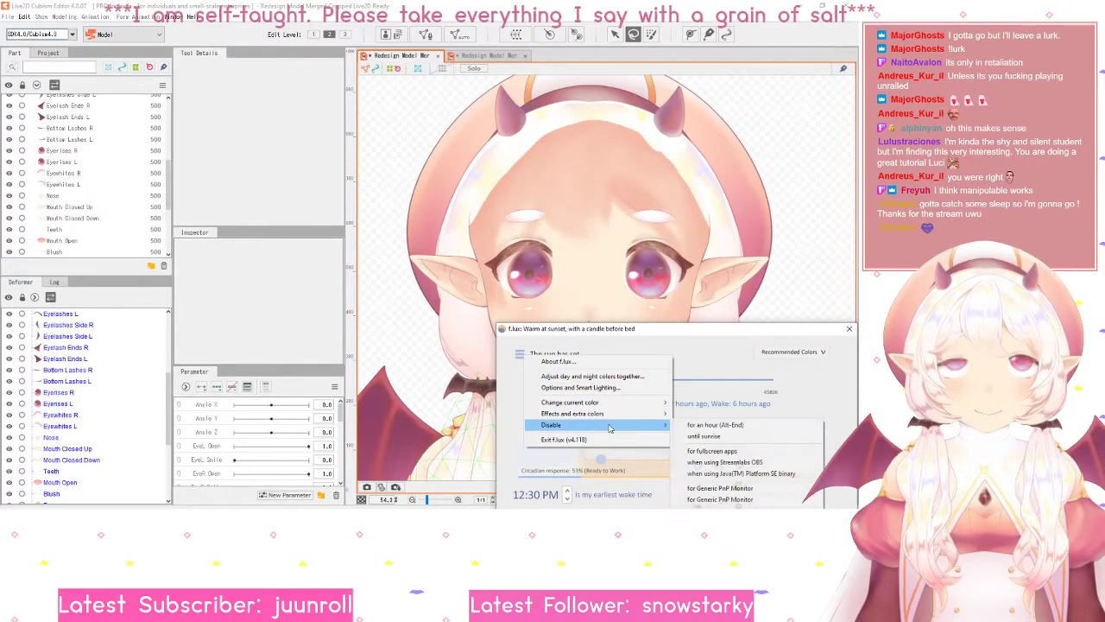
left_click(727, 436)
left_click(848, 328)
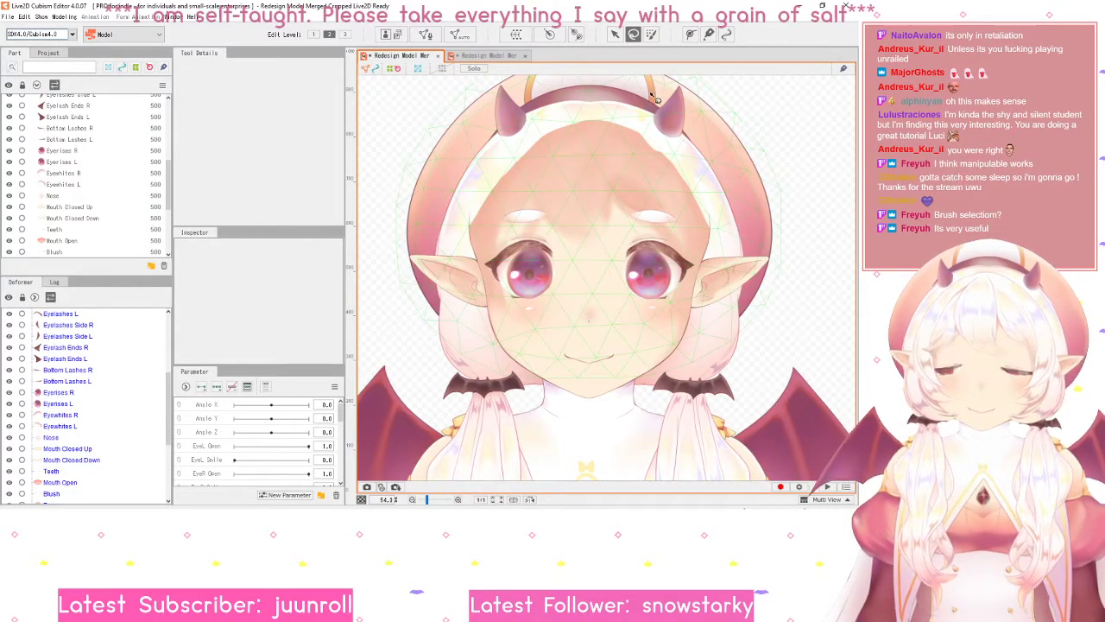
- Use Brush Selection on the overlapping Ears L, Hair Back and Hat meshes to paint selection weight over the whole ear
left_click(651, 34)
scroll(730, 244, "up", 2)
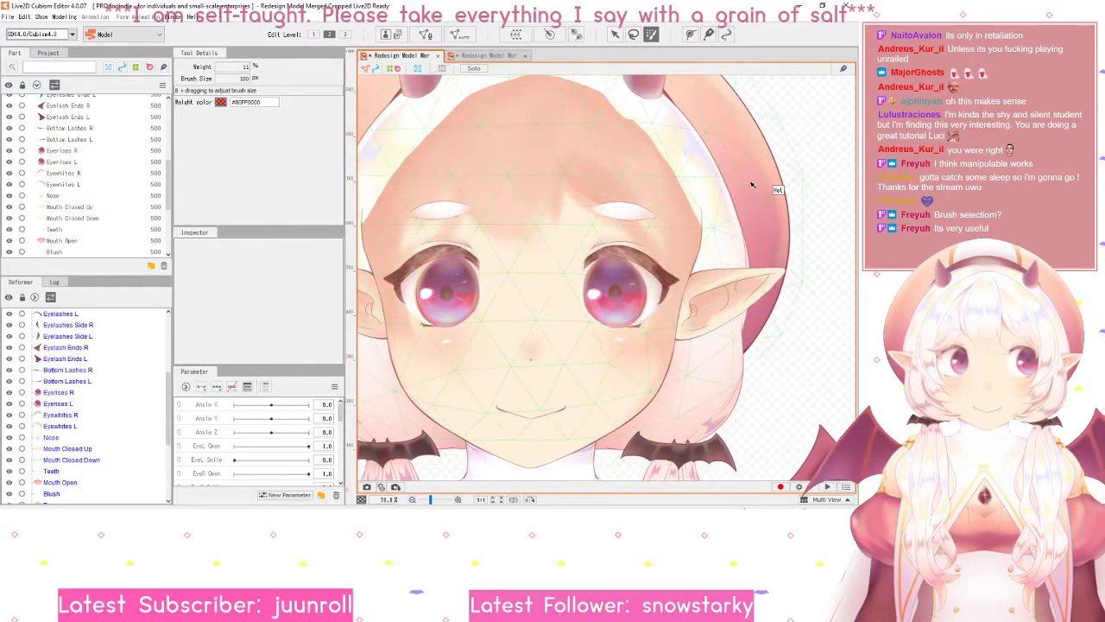
left_click(819, 278)
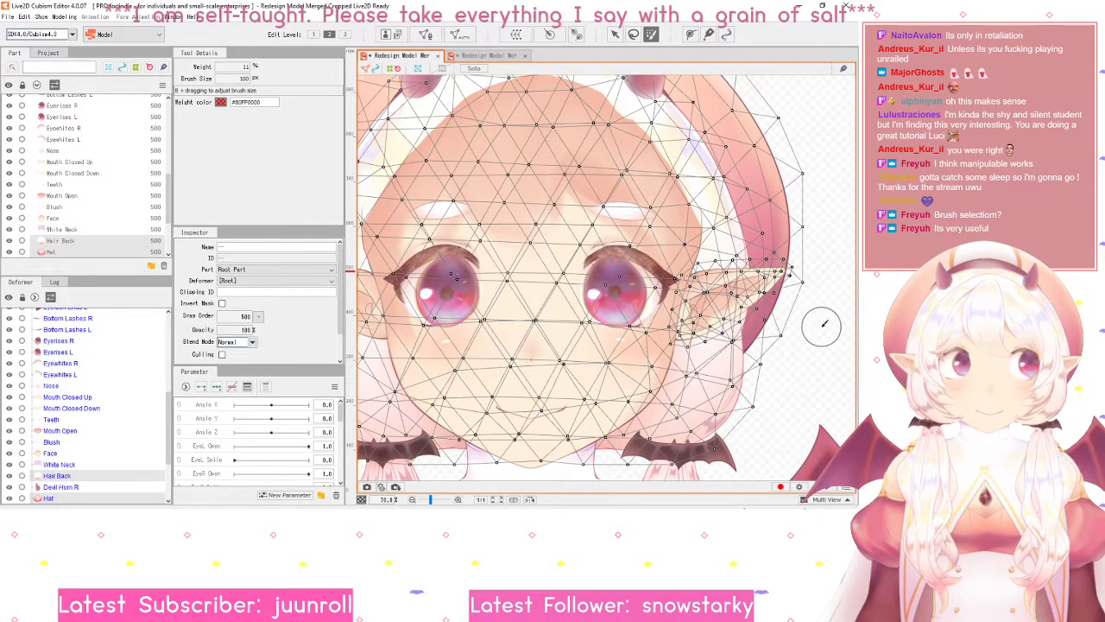
mouse_move(776, 166)
left_mouse_down()
mouse_move(779, 269)
mouse_move(756, 173)
left_mouse_up()
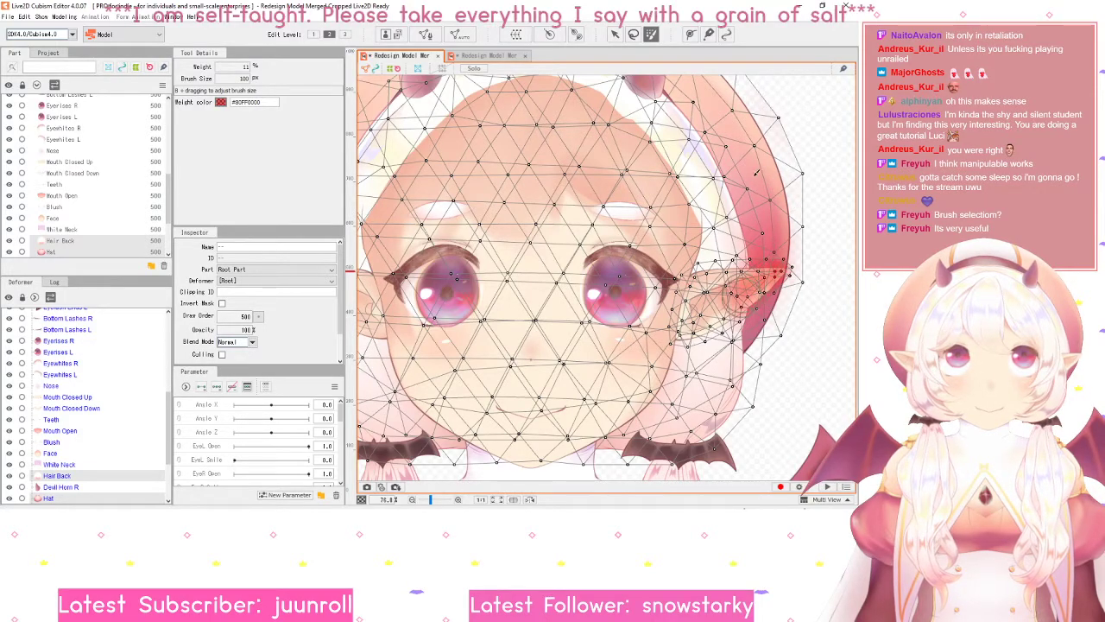
key("ctrl+z")
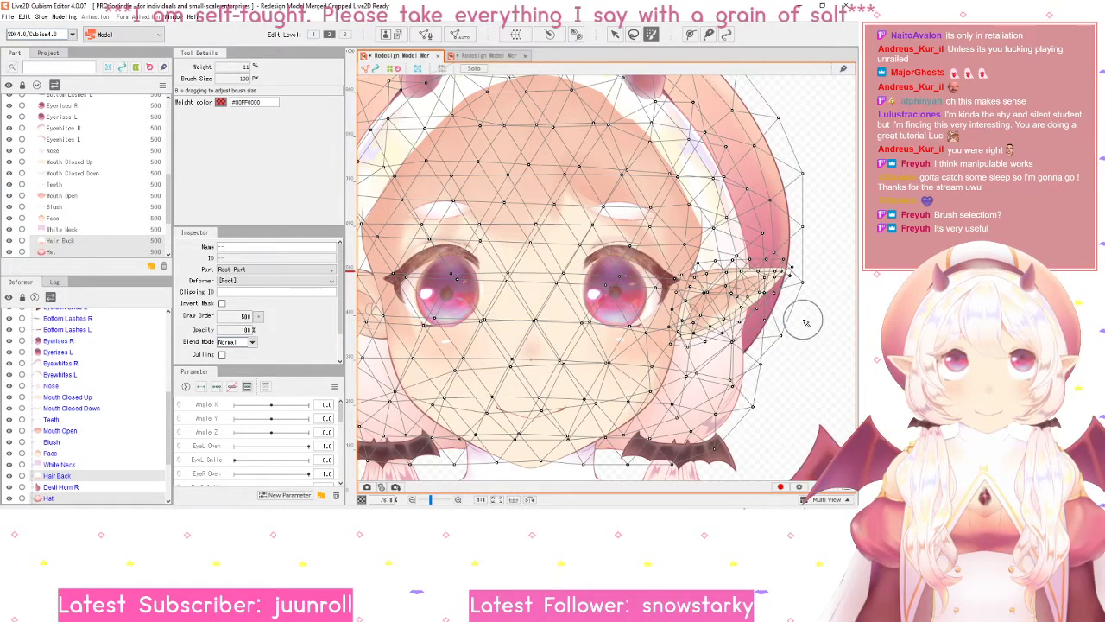
scroll(805, 322, "up", 3)
mouse_move(764, 254)
left_mouse_down()
mouse_move(745, 218)
mouse_move(649, 306)
mouse_move(562, 319)
mouse_move(595, 256)
mouse_move(594, 297)
mouse_move(752, 195)
mouse_move(695, 247)
mouse_move(714, 283)
mouse_move(613, 313)
mouse_move(612, 340)
mouse_move(564, 270)
mouse_move(651, 280)
mouse_move(669, 191)
mouse_move(644, 281)
mouse_move(678, 220)
mouse_move(616, 241)
mouse_move(689, 261)
left_mouse_up()
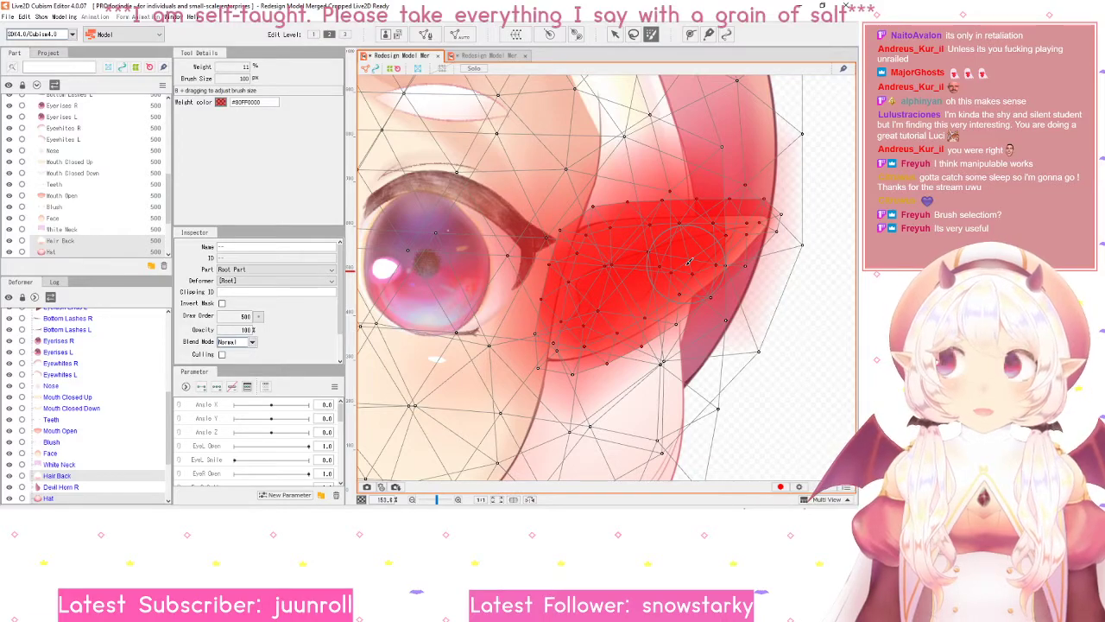
- Try to move the brush-selected vertices around the Ears L part outward, and undo the move
left_click(651, 34)
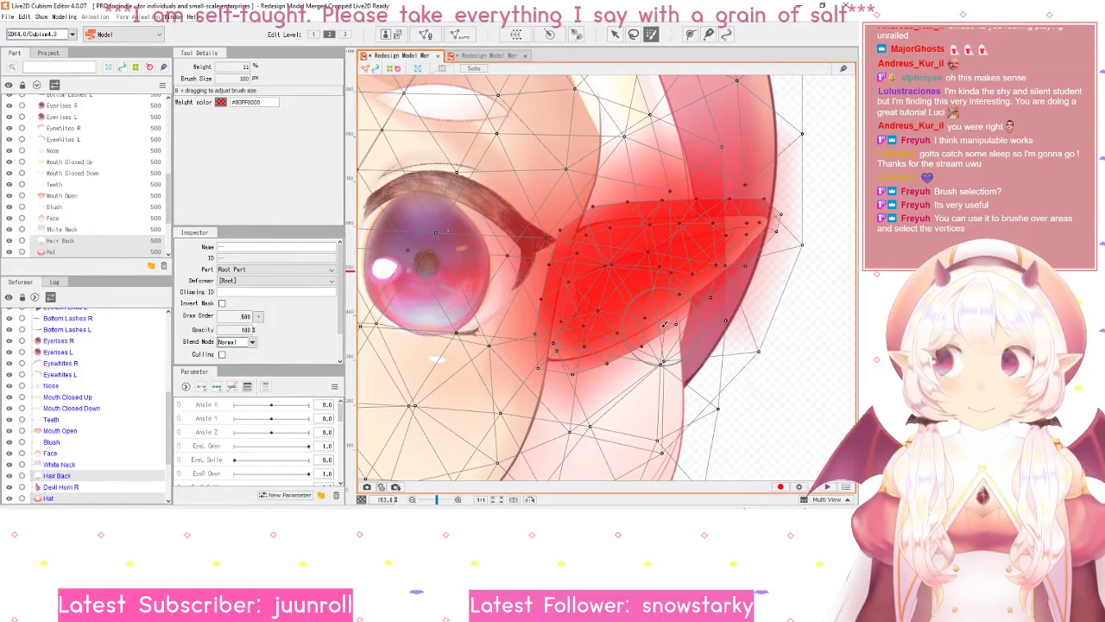
left_click(615, 34)
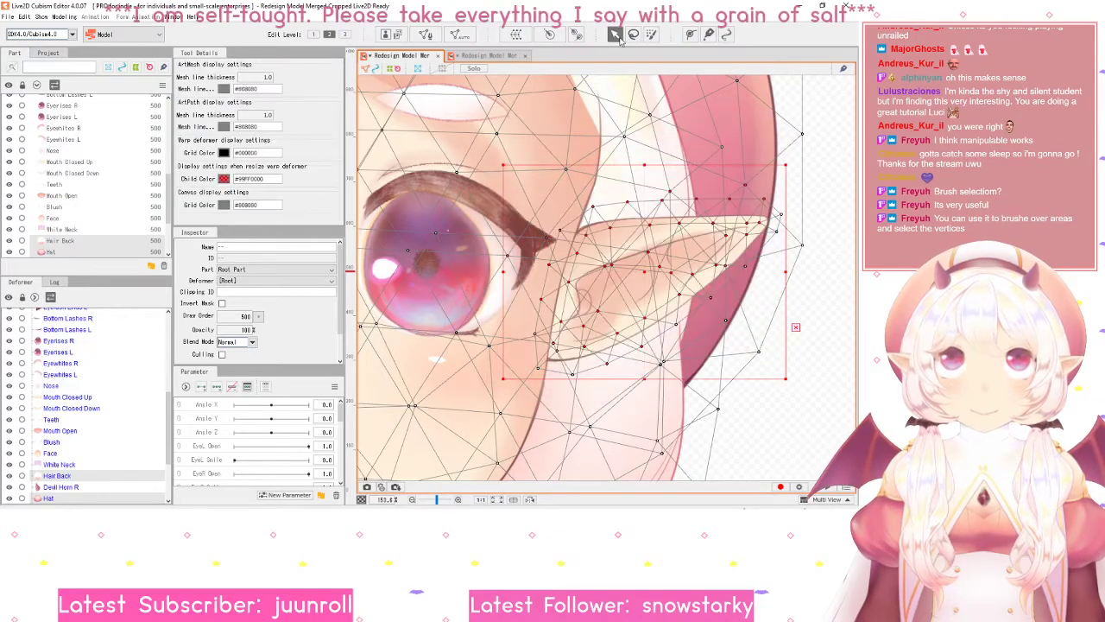
left_click_drag(659, 263, 745, 252)
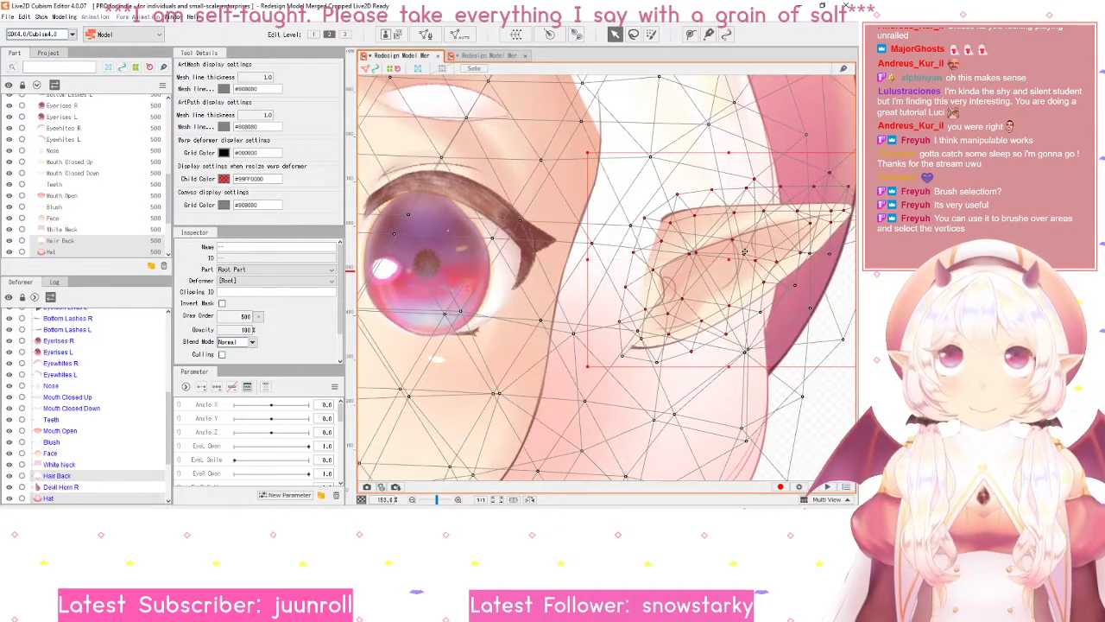
key("ctrl+z")
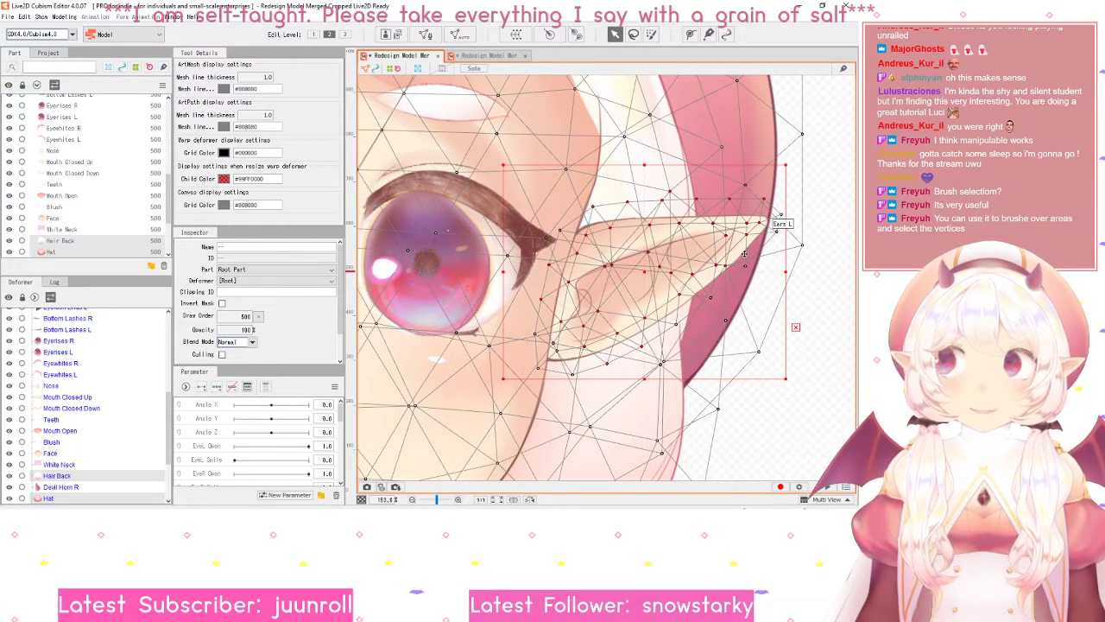
left_click(651, 35)
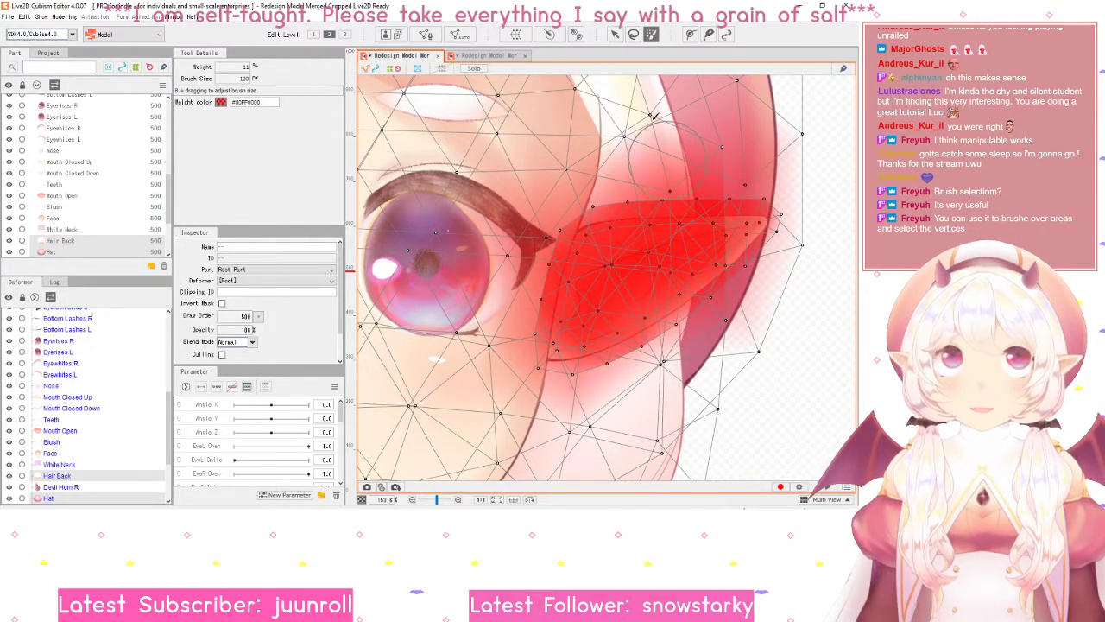
left_click(615, 35)
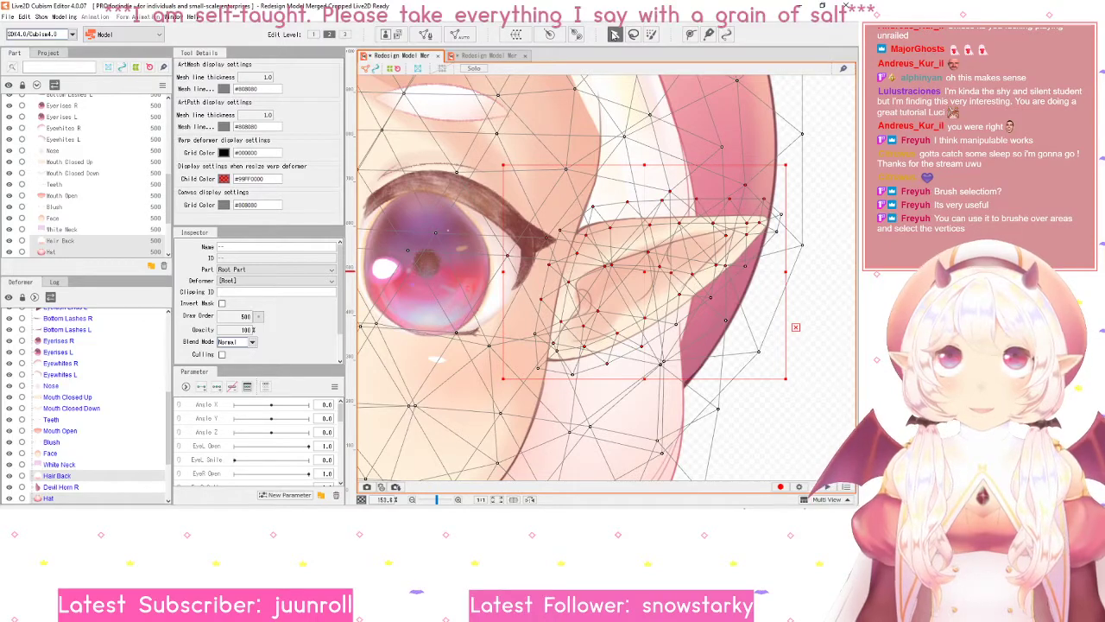
mouse_move(742, 285)
left_mouse_down()
mouse_move(725, 289)
mouse_move(762, 305)
left_mouse_up()
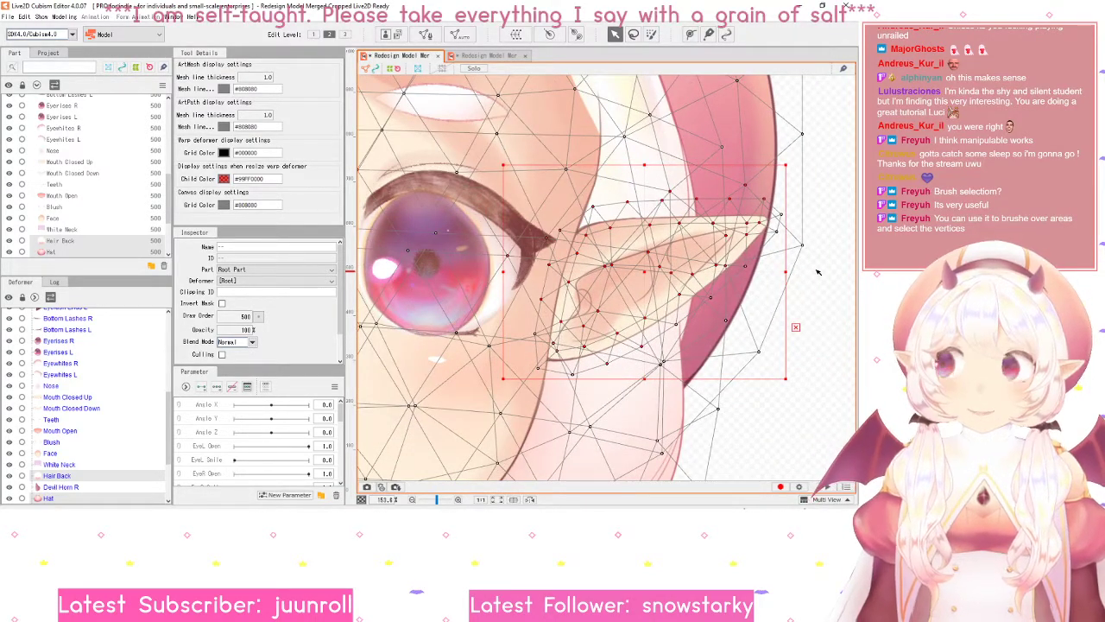
- Clear the multi-part selection, view the mesh of the Ears L part alone, and deselect it
left_click(822, 298)
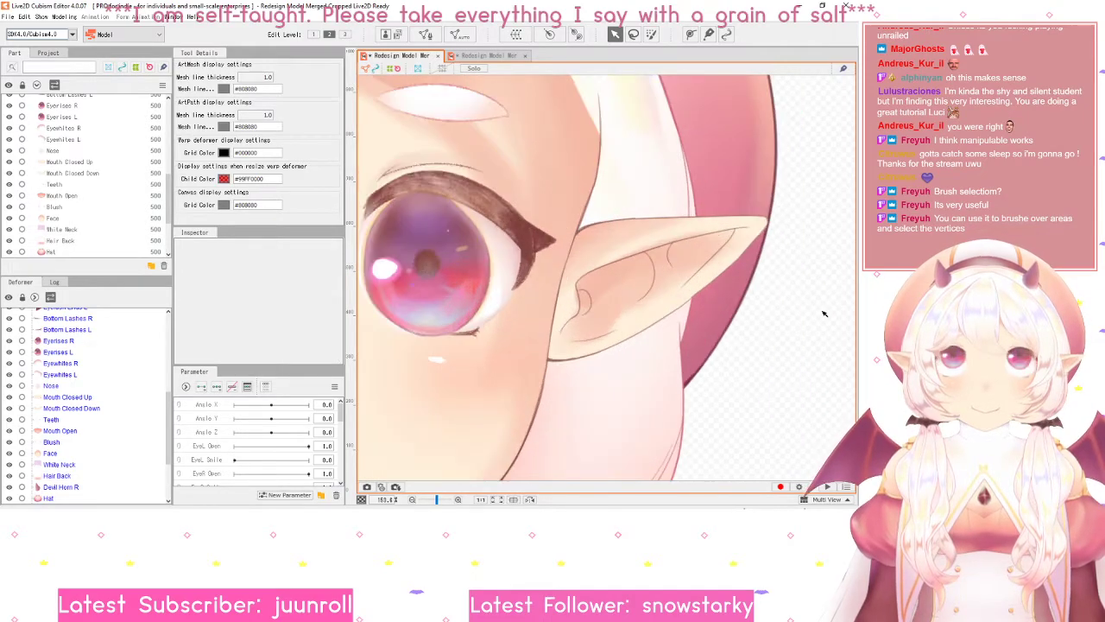
left_click(690, 270)
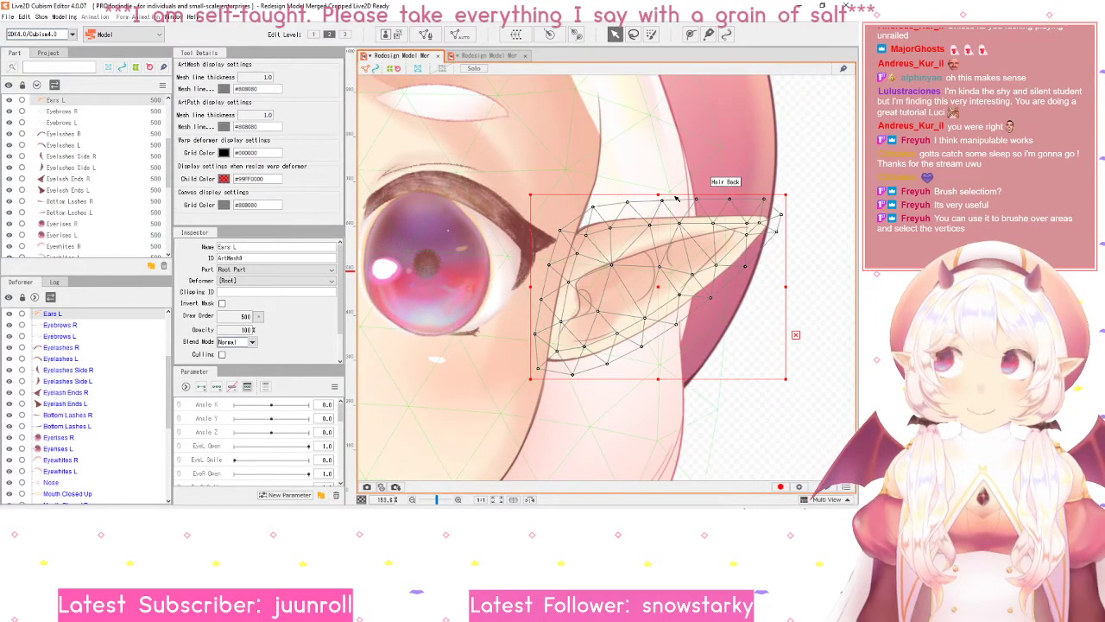
left_click(829, 214)
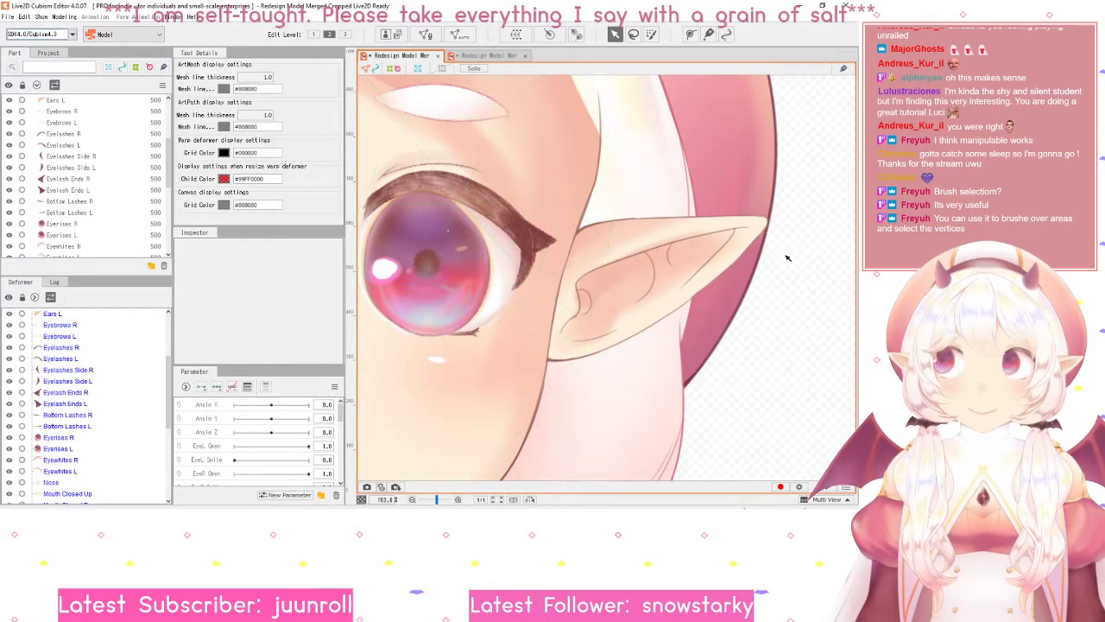
scroll(784, 254, "down", 4)
scroll(783, 254, "up", 1)
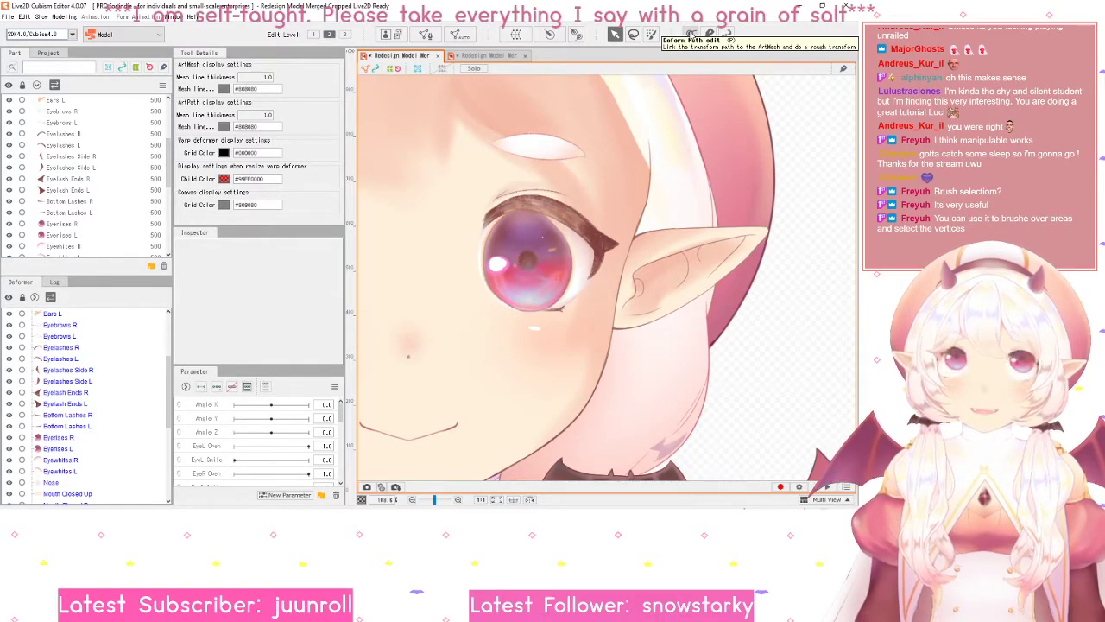
scroll(587, 285, "up", 4)
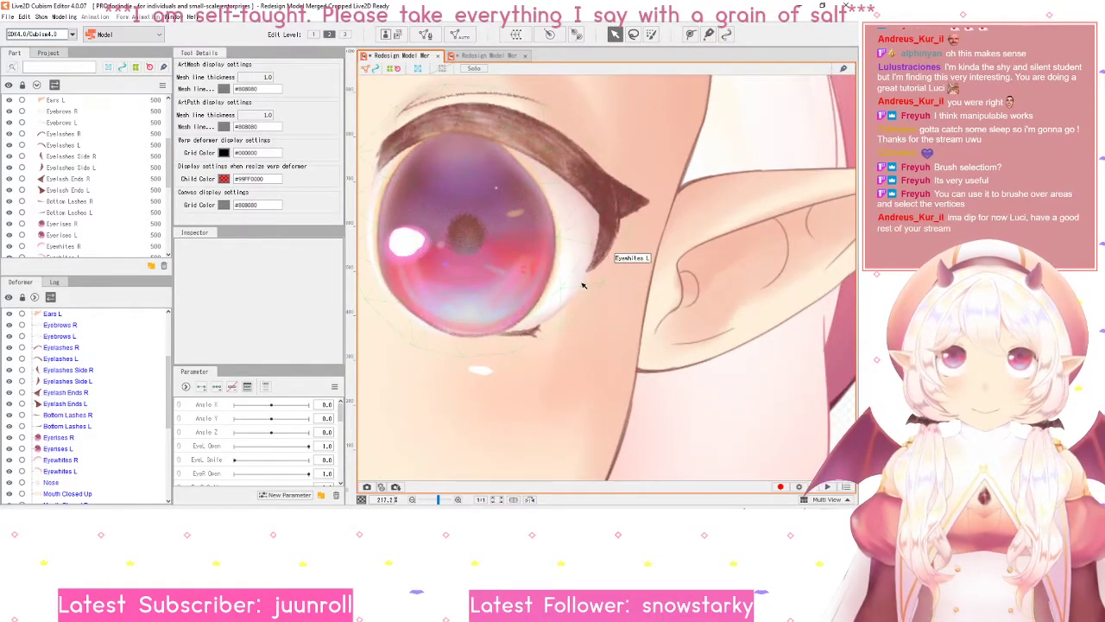
left_click_drag(593, 258, 602, 259)
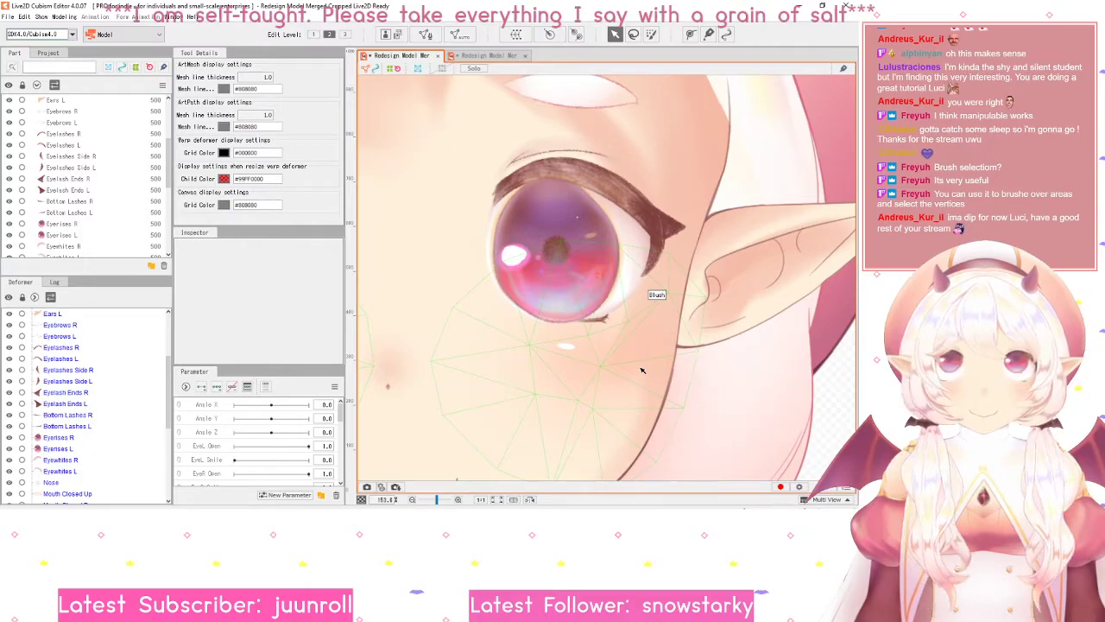
scroll(663, 364, "down", 5)
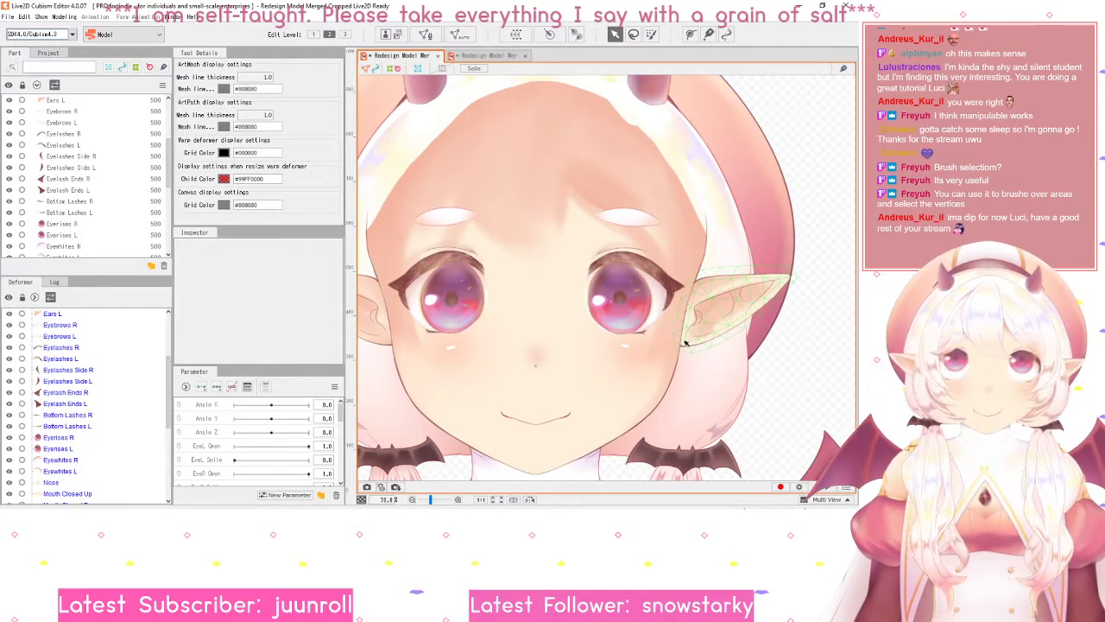
scroll(686, 344, "up", 2)
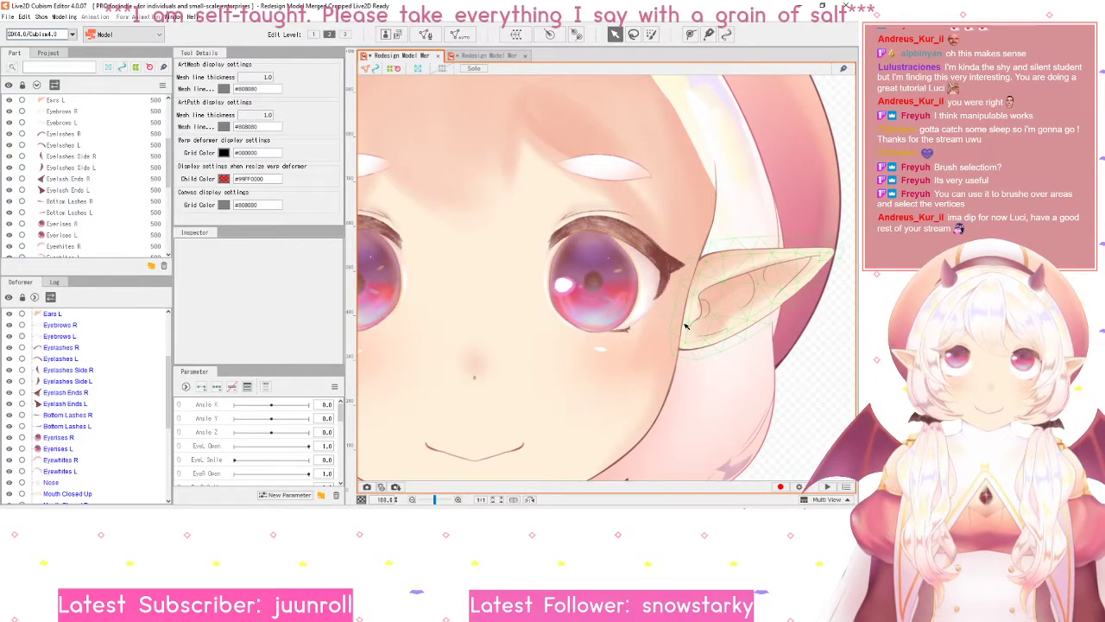
scroll(678, 315, "up", 2)
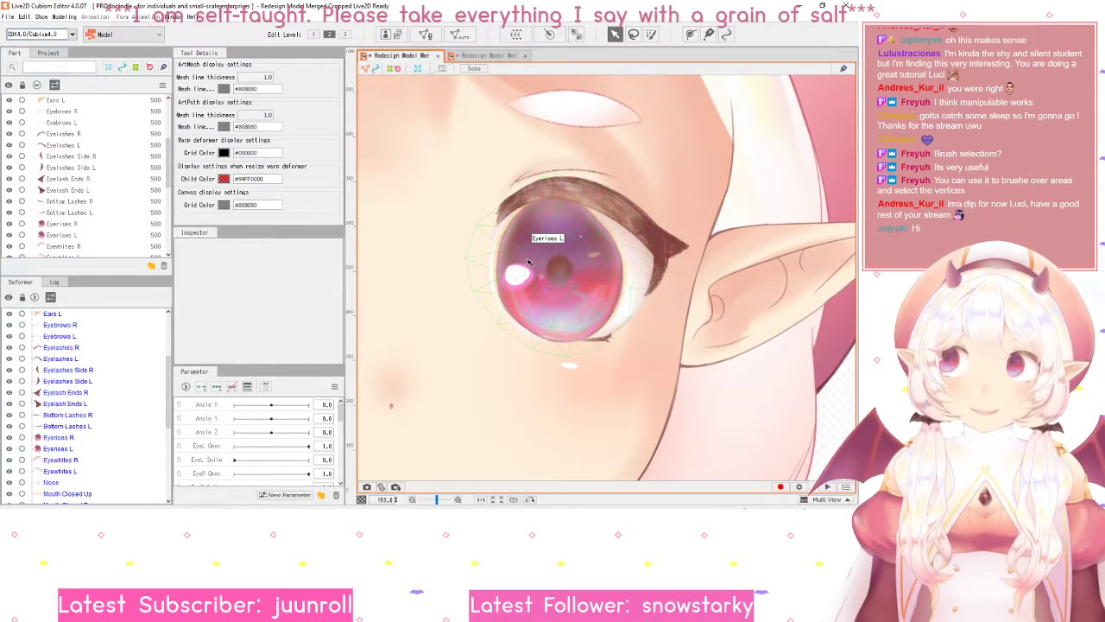
scroll(584, 287, "down", 6)
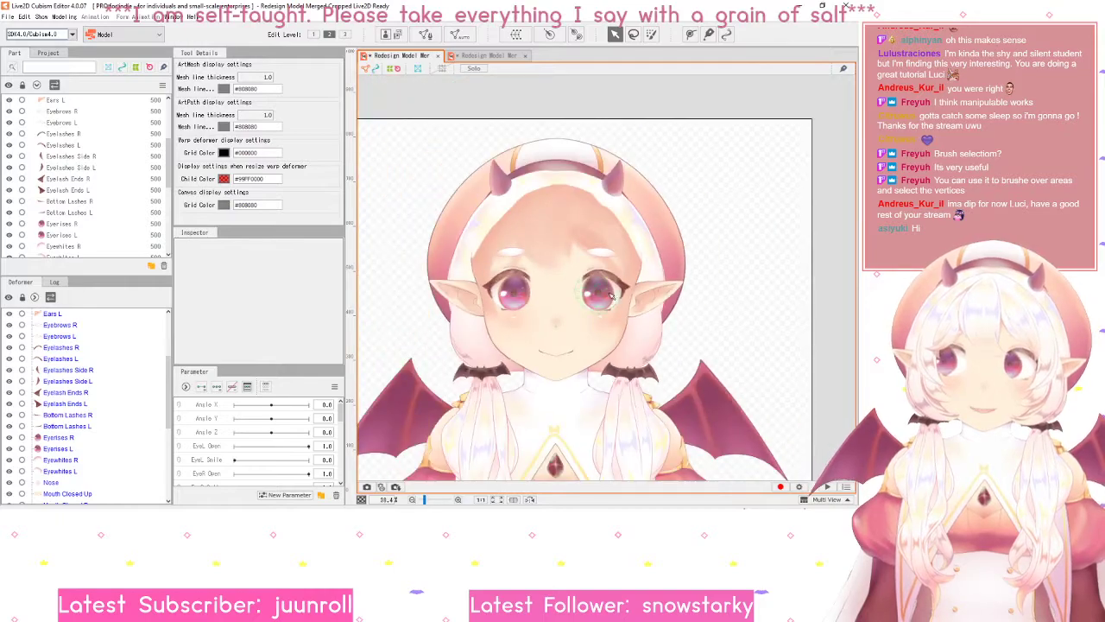
- Activate Deform Path editing and select the Eyelashes L part as the object for the path
scroll(613, 302, "up", 8)
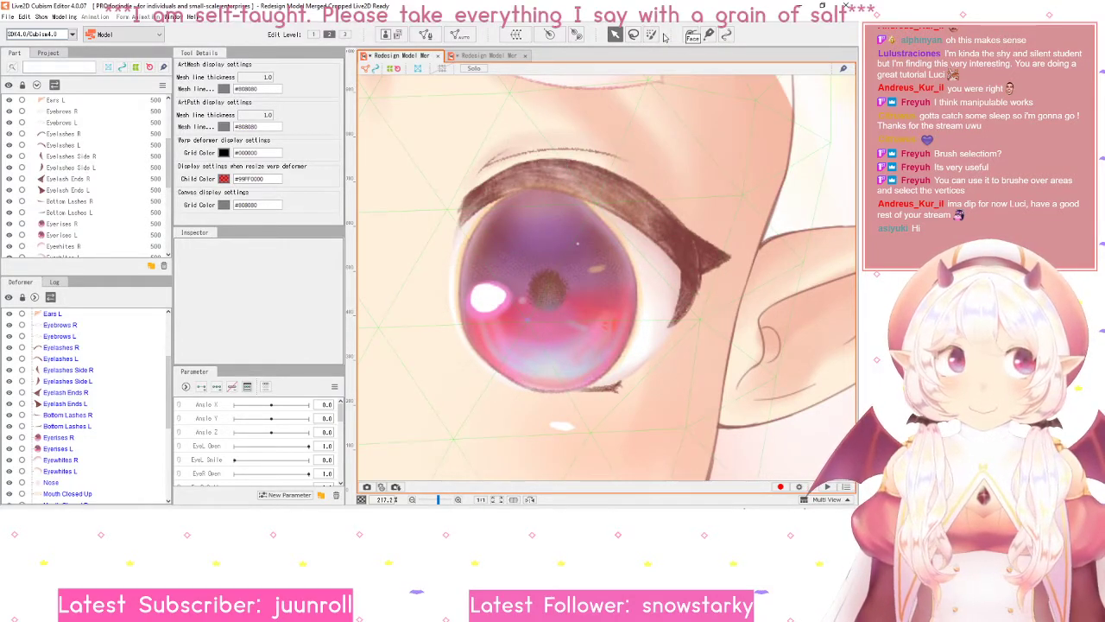
left_click(691, 36)
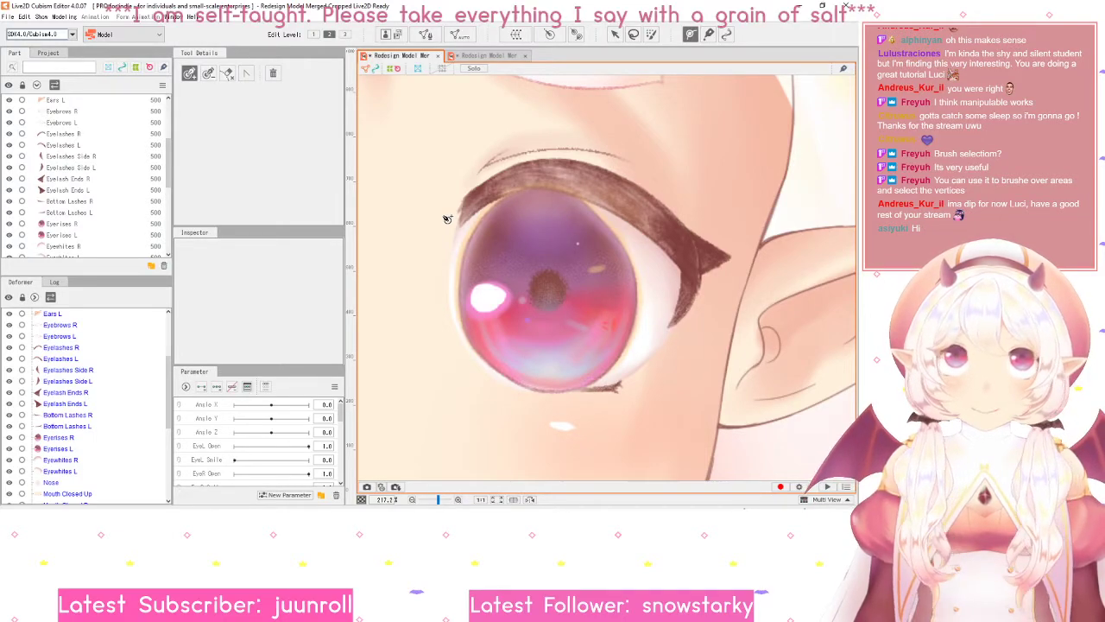
scroll(142, 203, "up", 4)
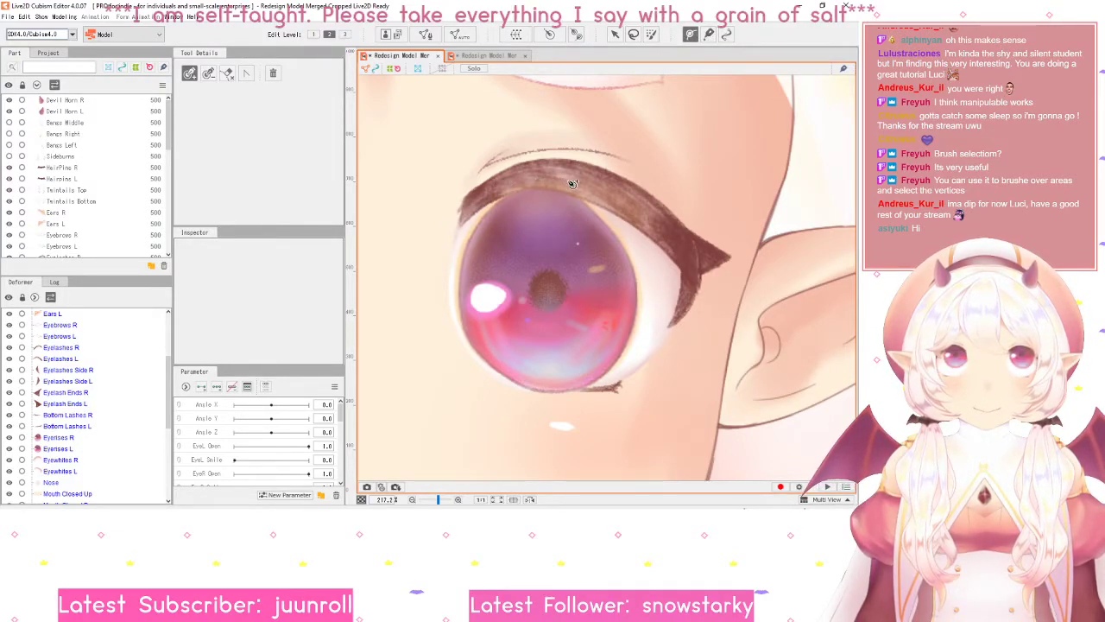
scroll(81, 159, "down", 2)
scroll(64, 121, "up", 2)
left_click(65, 121)
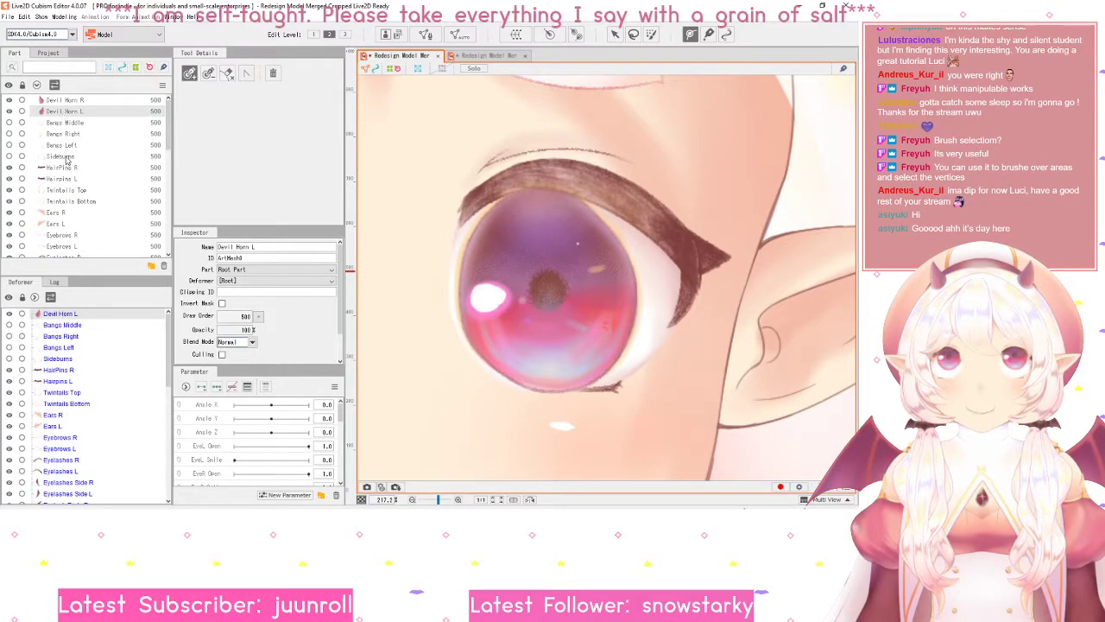
left_click(70, 166)
left_click(71, 213)
scroll(71, 175, "down", 2)
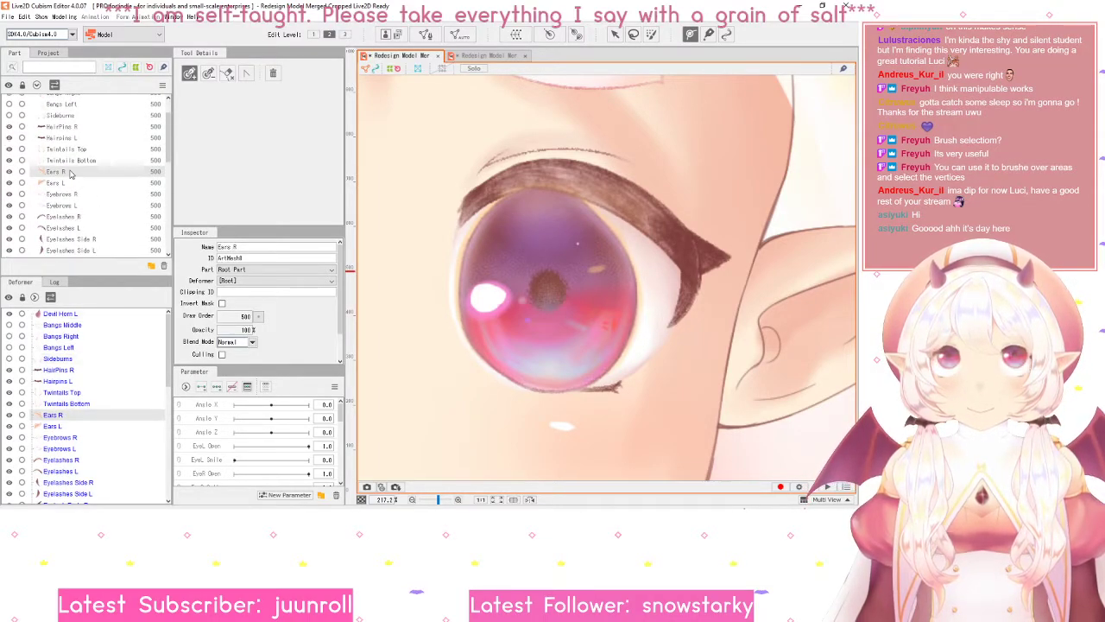
left_click(64, 228)
- Lay deform path control points along the Eyelashes L part, from beyond the inner eye corner to the outer lash tip
left_click(430, 219)
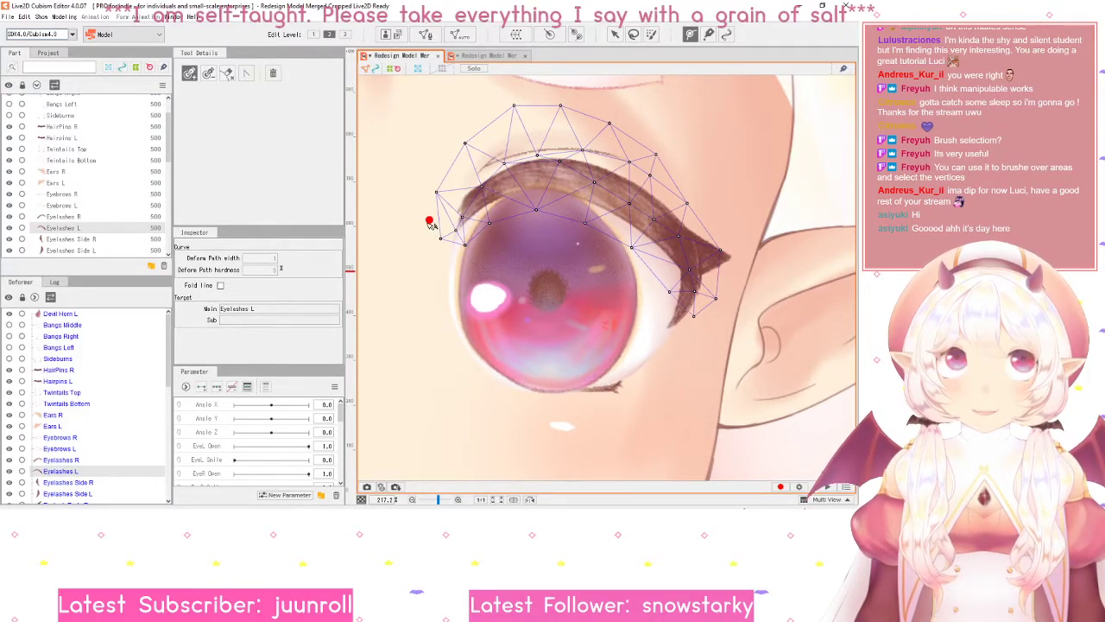
left_click_drag(430, 222, 471, 198)
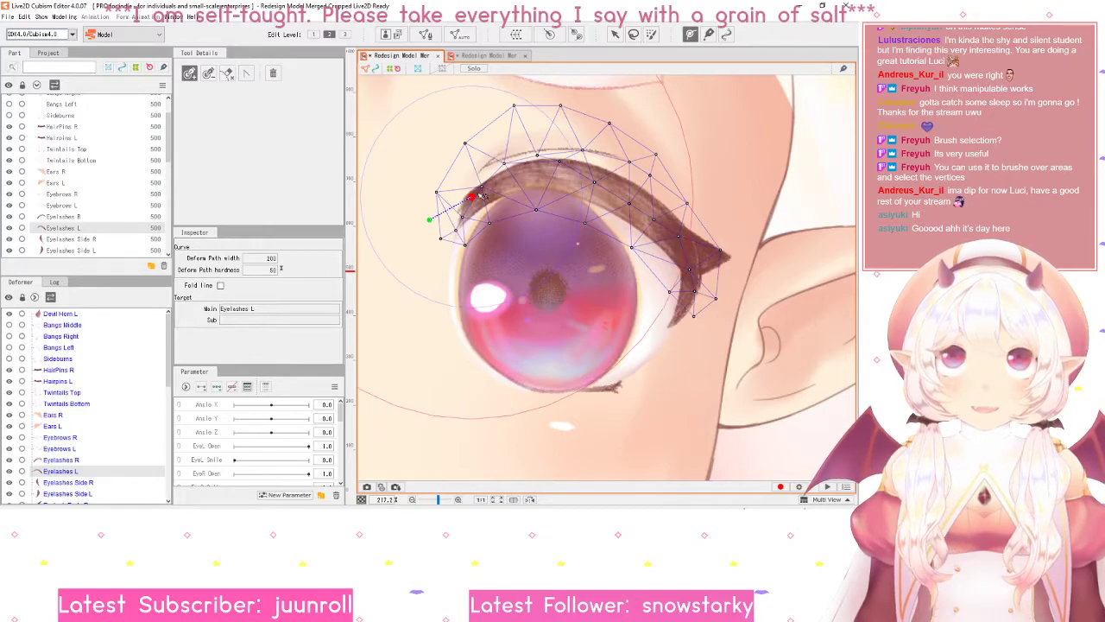
left_click(524, 177)
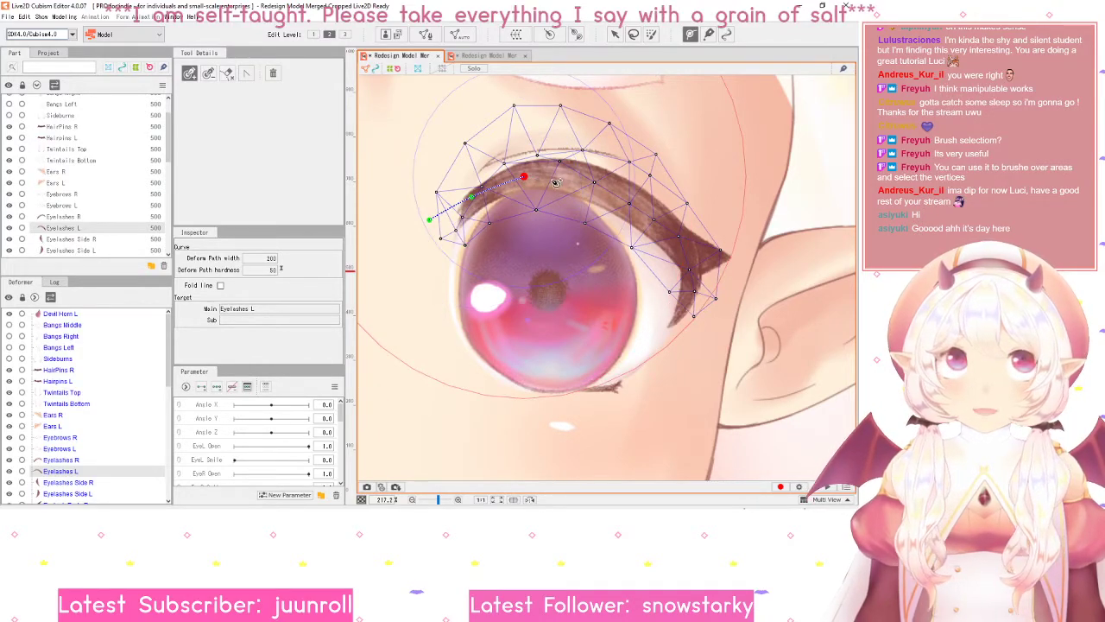
left_click(570, 180)
left_click(614, 198)
left_click(641, 221)
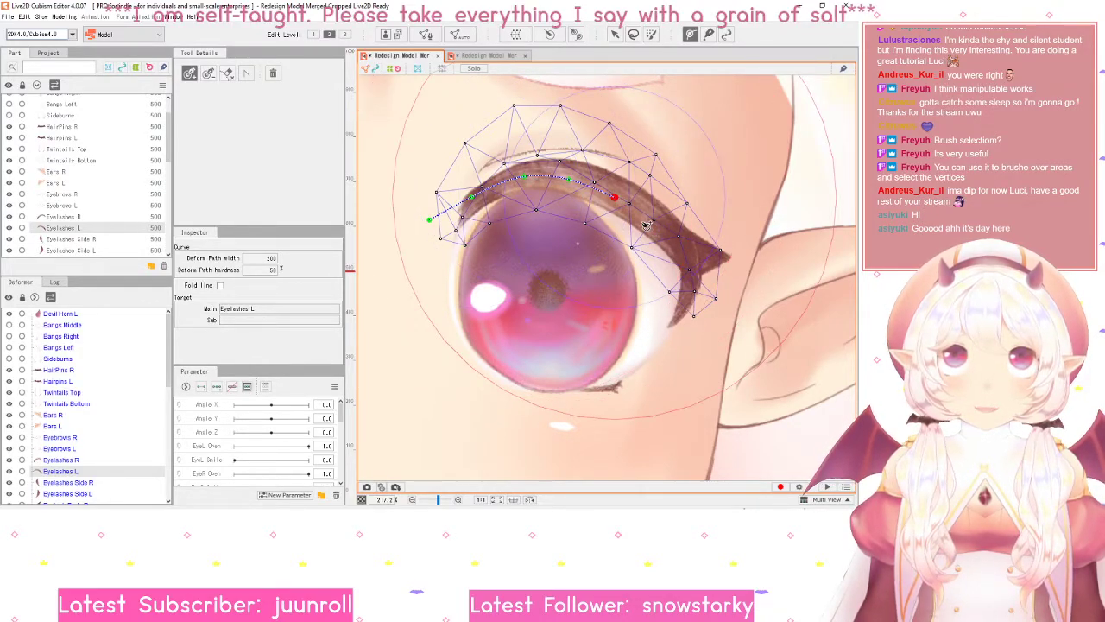
left_click(667, 235)
left_click(680, 258)
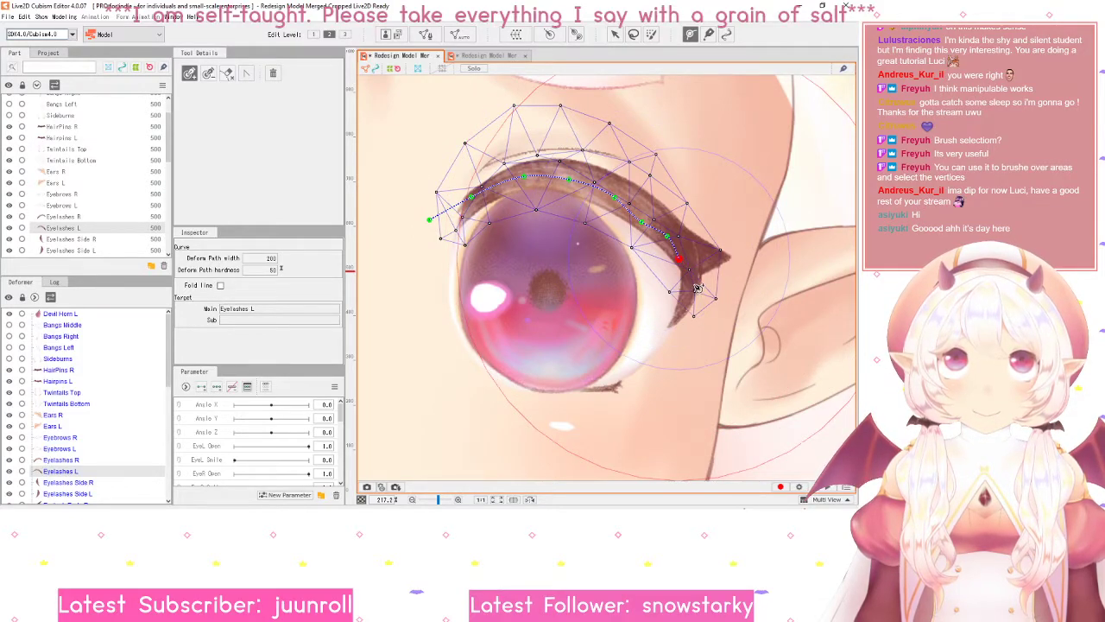
left_click(698, 281)
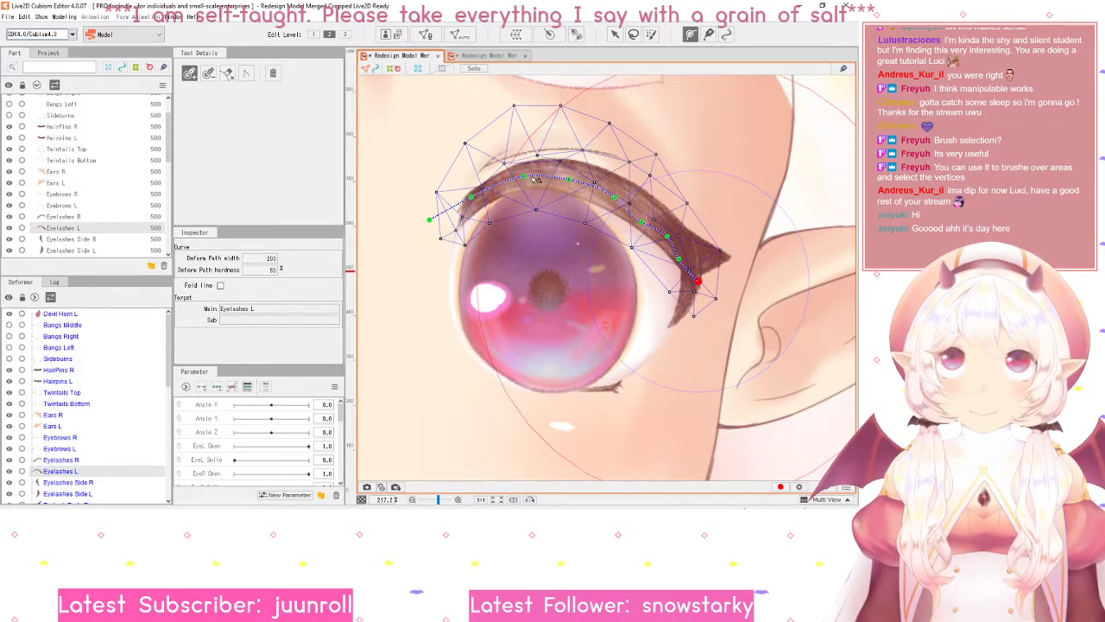
scroll(523, 179, "up", 2)
scroll(524, 179, "up", 5)
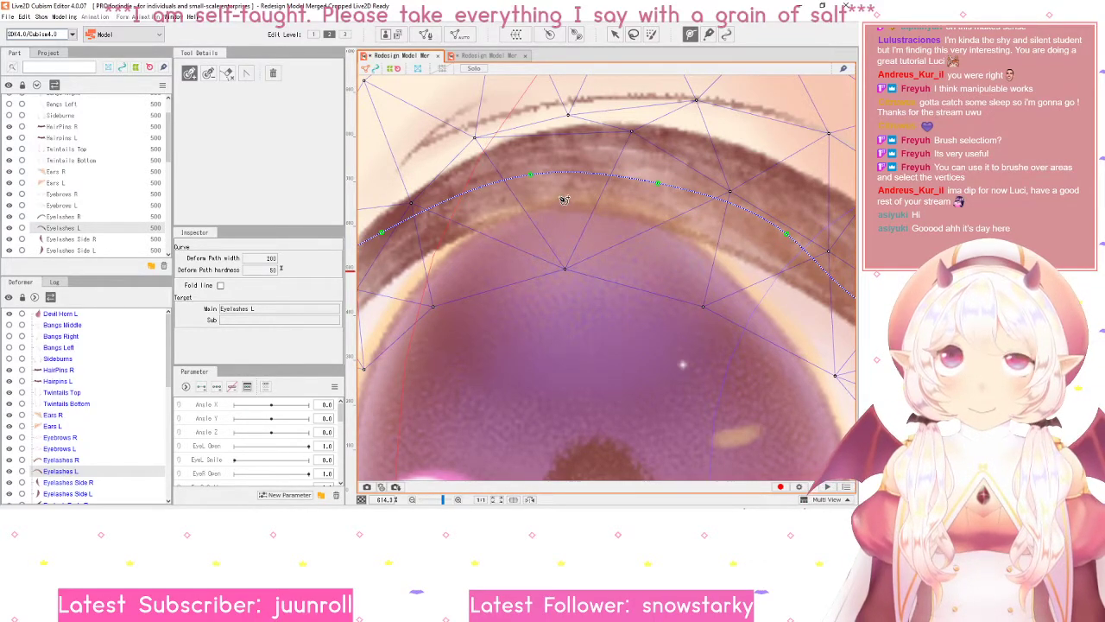
scroll(563, 202, "down", 5)
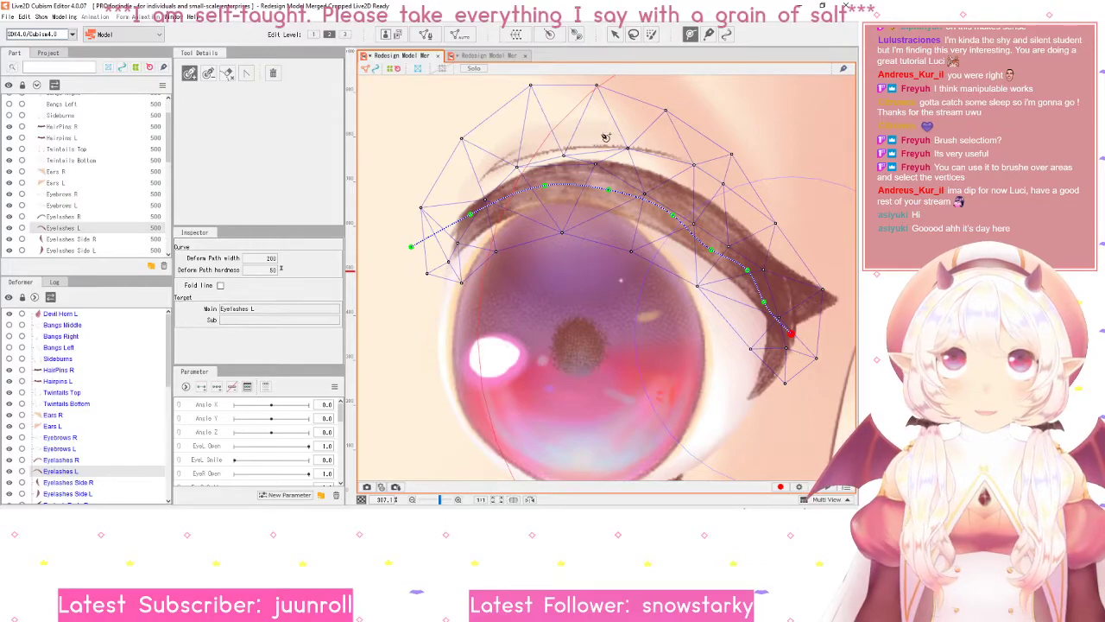
- Bend the inner end of Eyelashes L by moving the deform path's end point outward, up and back down with the Arrow tool
left_click(615, 34)
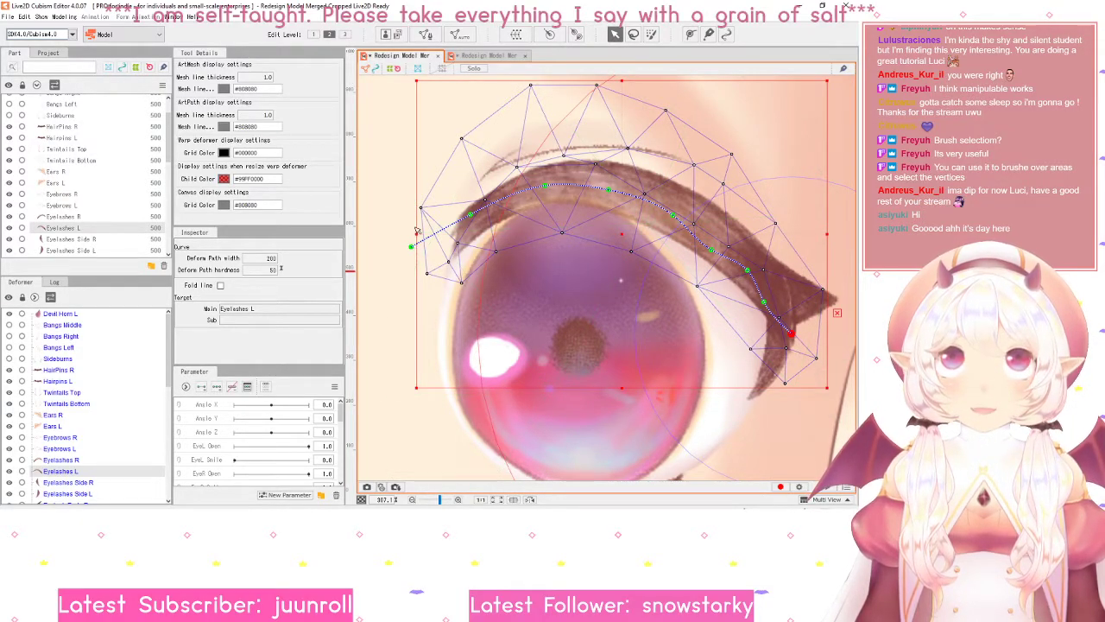
left_click_drag(416, 230, 410, 232)
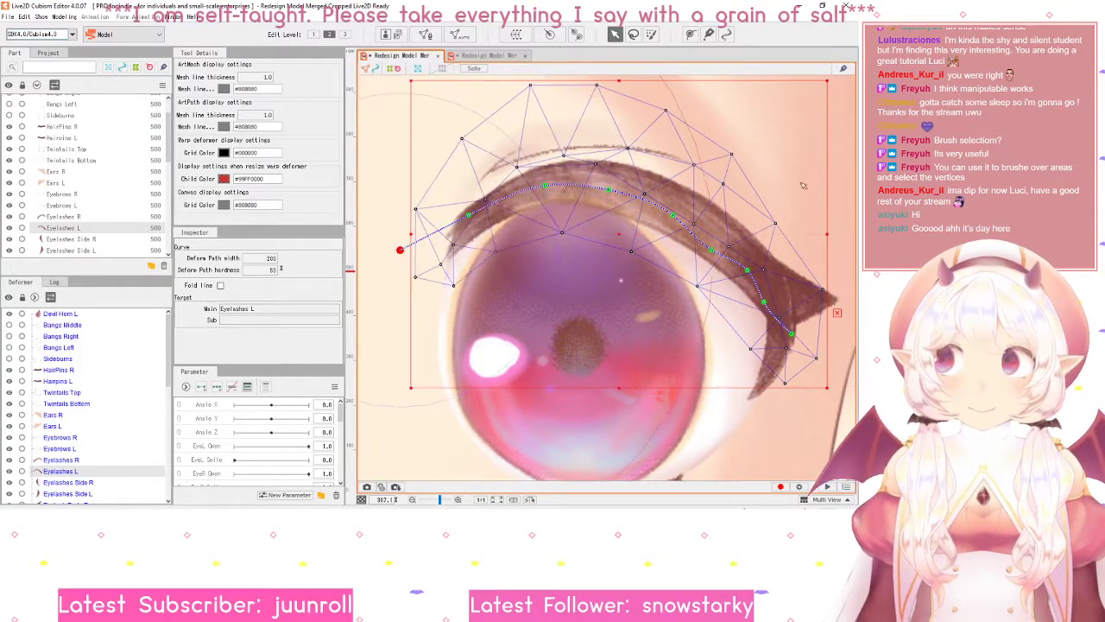
left_click_drag(400, 251, 363, 347)
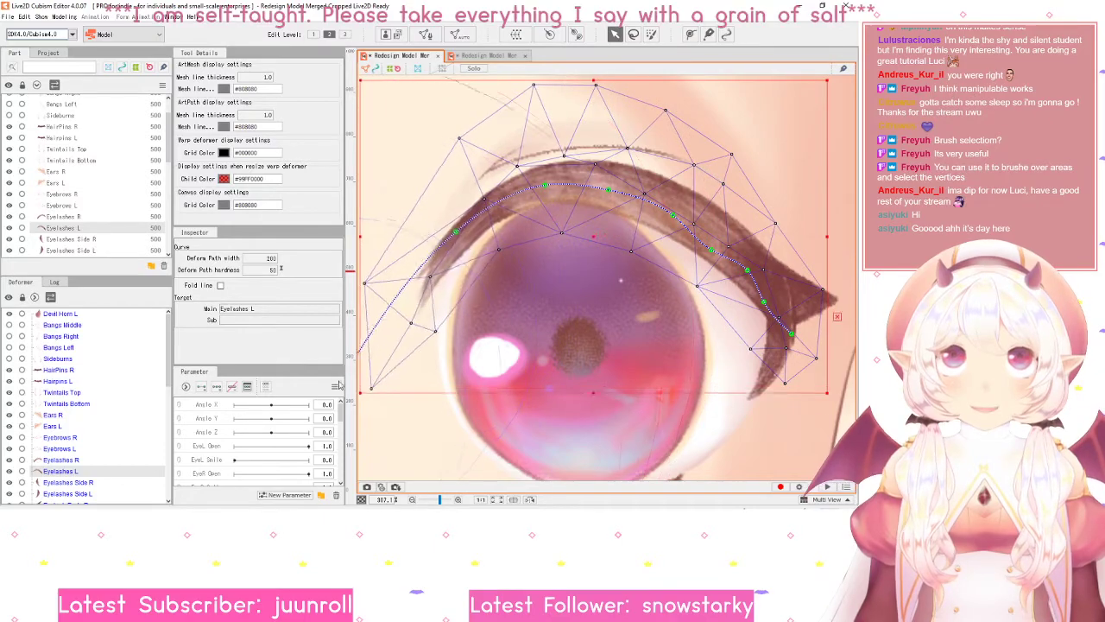
left_click_drag(361, 359, 441, 132)
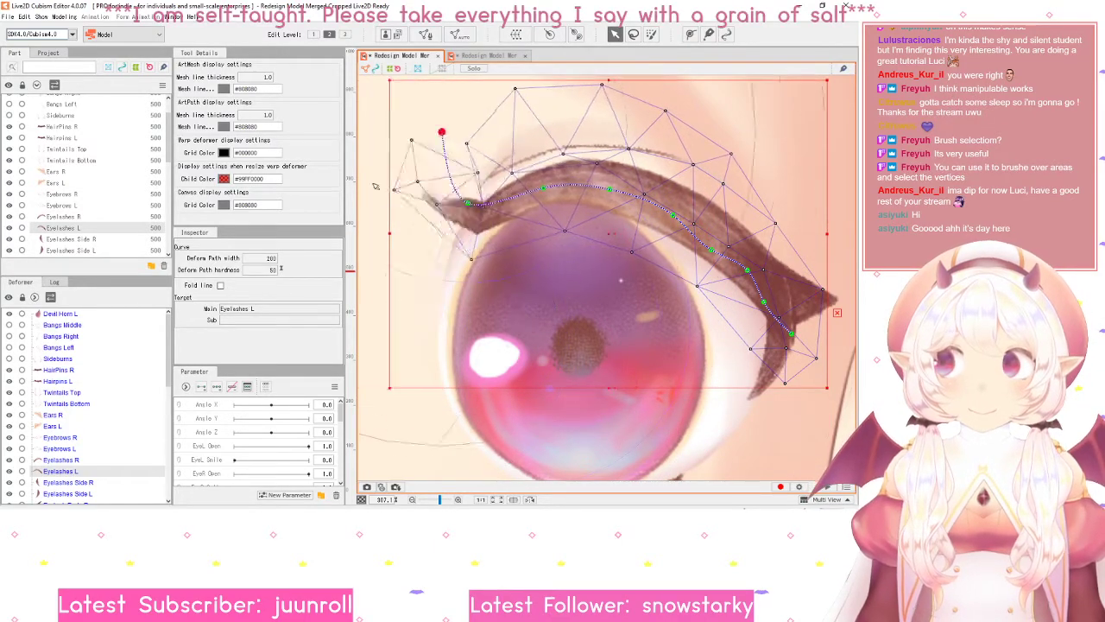
left_click_drag(375, 186, 378, 363)
- Try to shift the middle control points of the Eyelashes L deform path, and undo the change
left_click_drag(610, 192, 681, 197)
left_click_drag(702, 253, 331, 270)
key("ctrl+z")
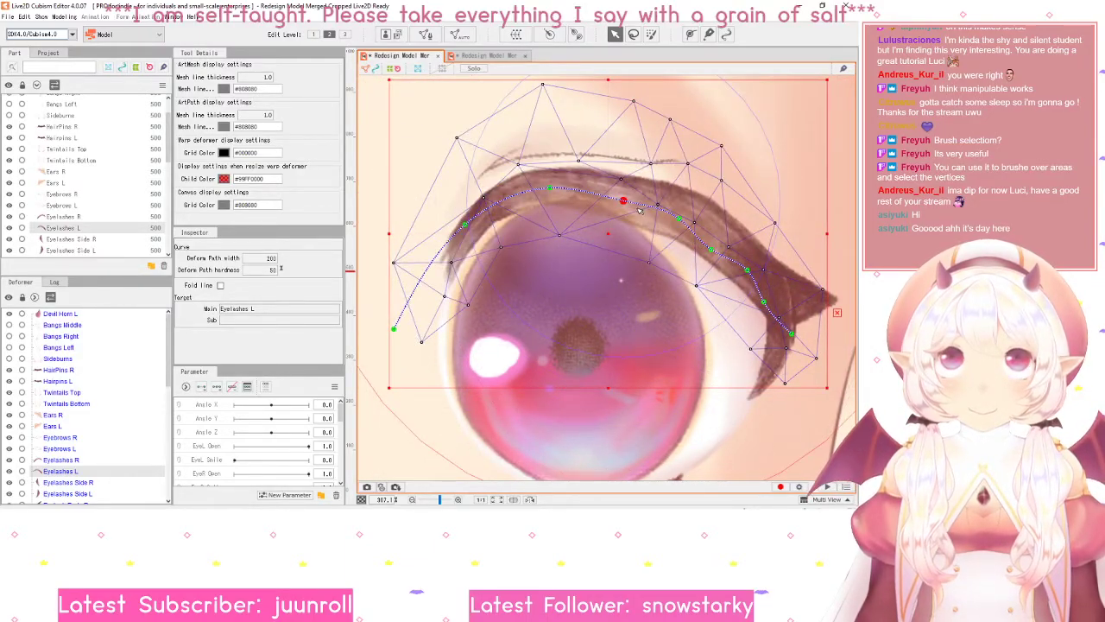
left_click(704, 244)
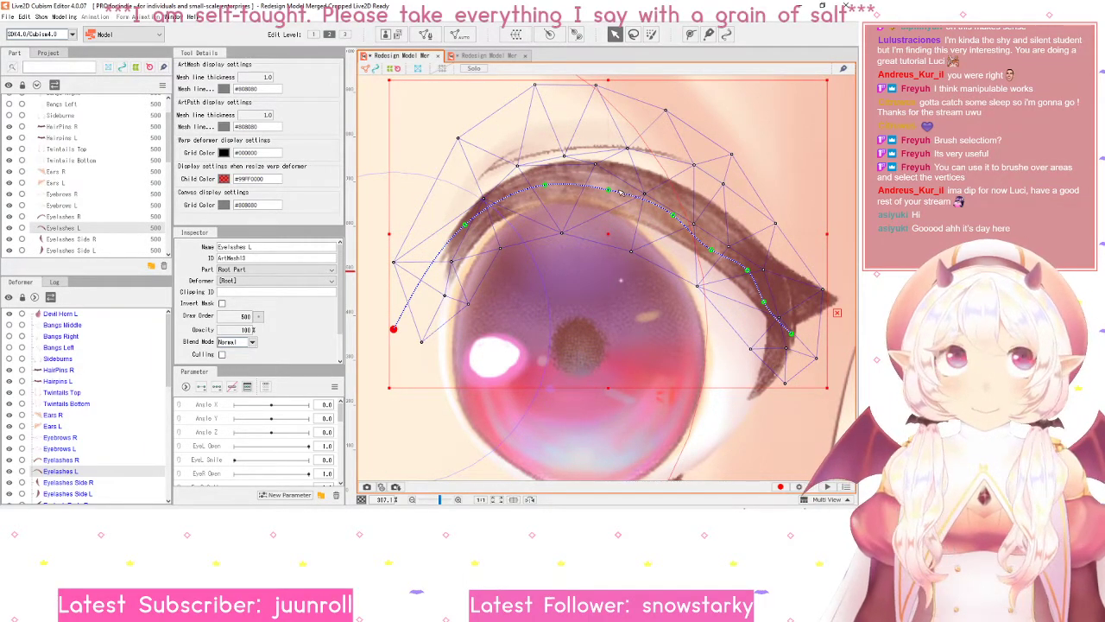
- Pull the deform path point above the iris down into the eye, examine the lash's deformation, and undo it together with the path
left_click_drag(612, 191, 648, 294)
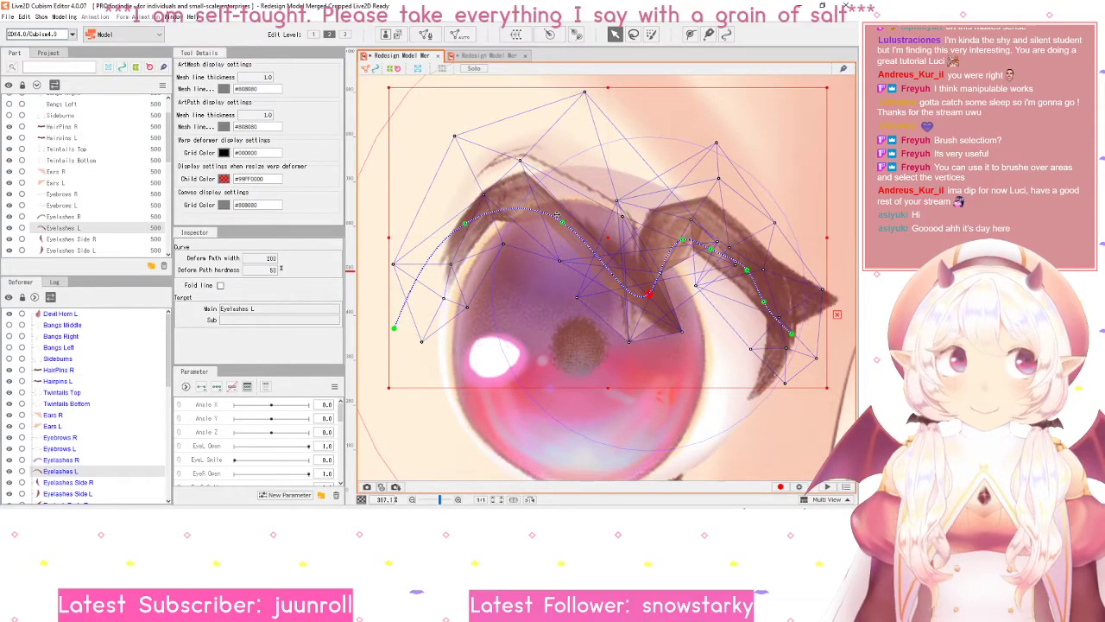
left_click(561, 223)
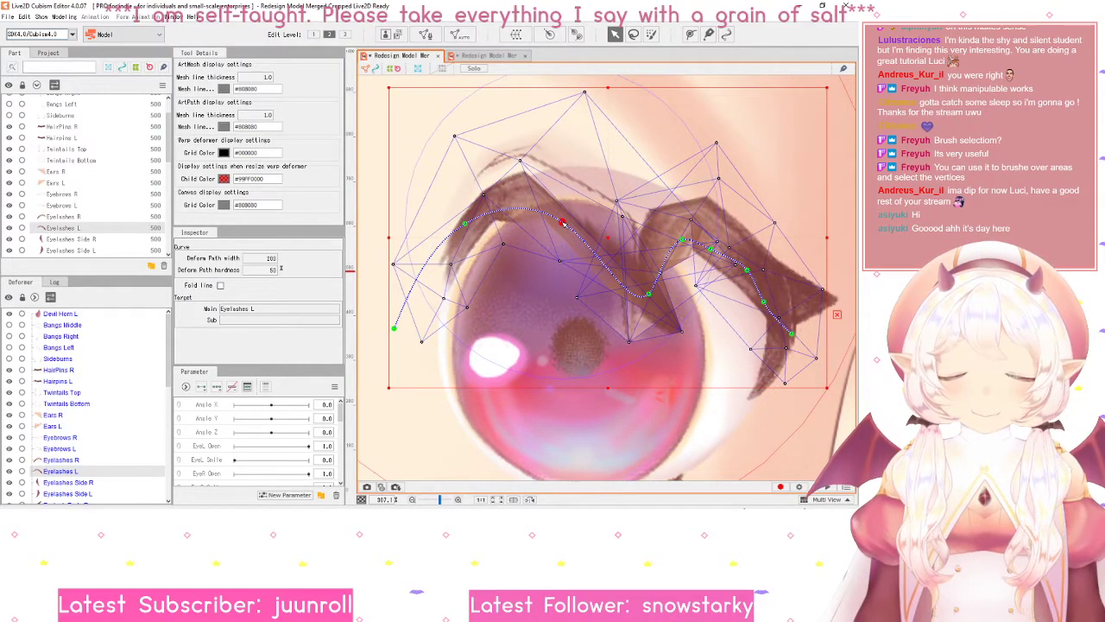
left_click(567, 236)
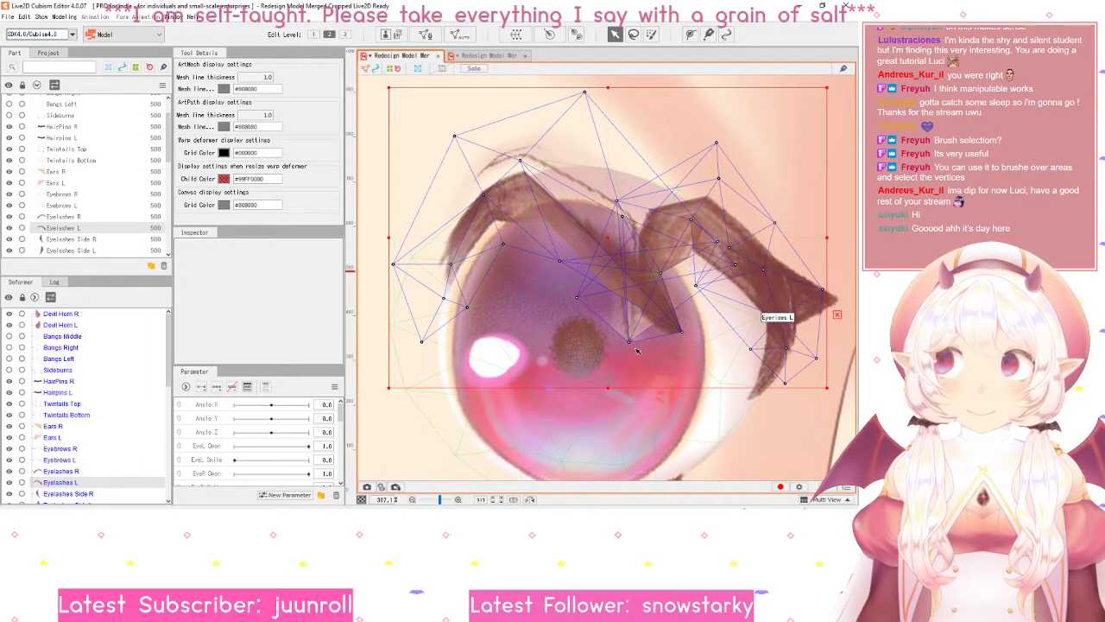
scroll(638, 350, "down", 6)
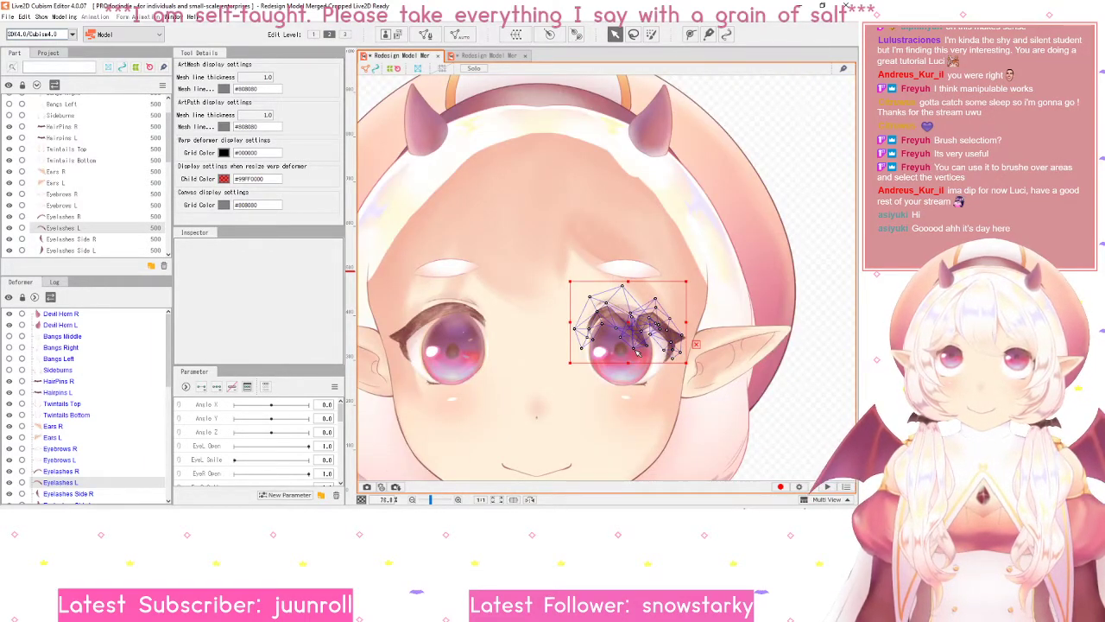
scroll(637, 350, "up", 4)
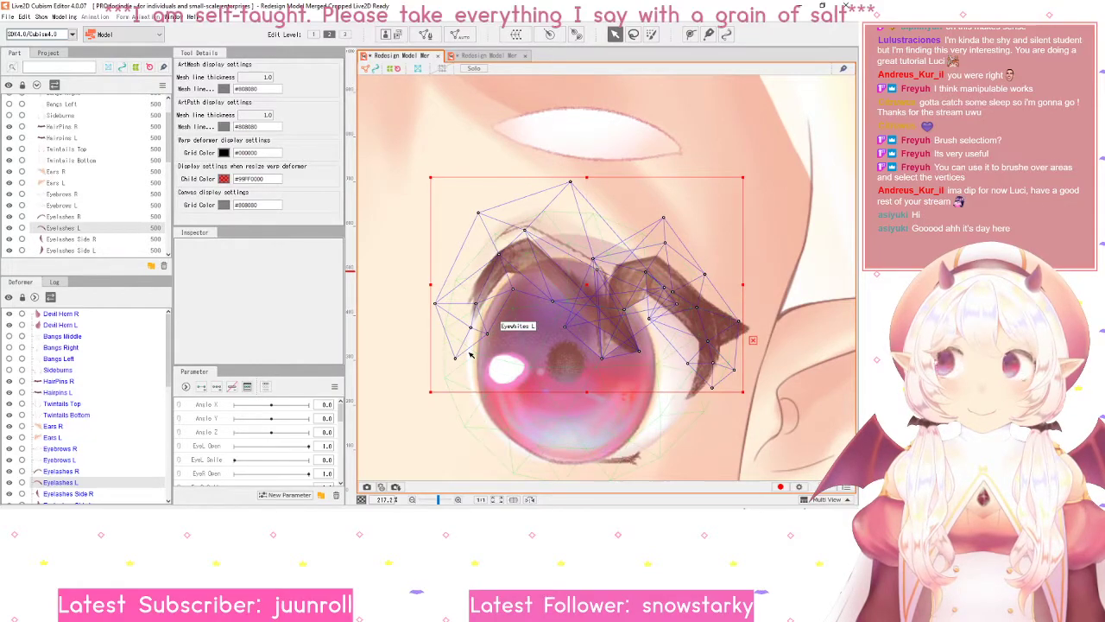
left_click(646, 324)
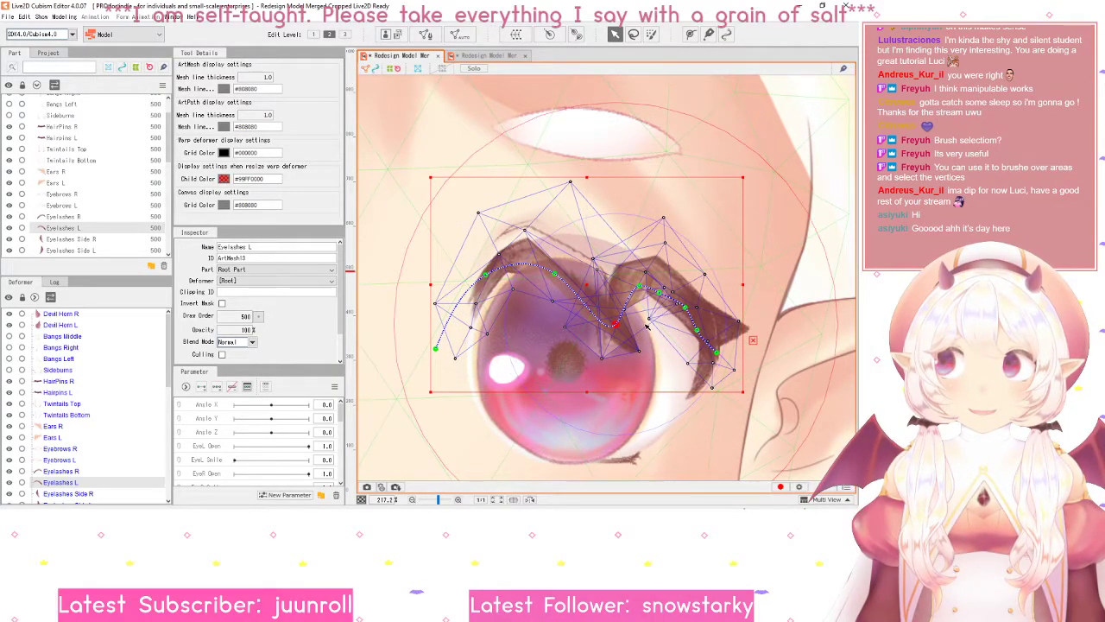
key("ctrl+z")
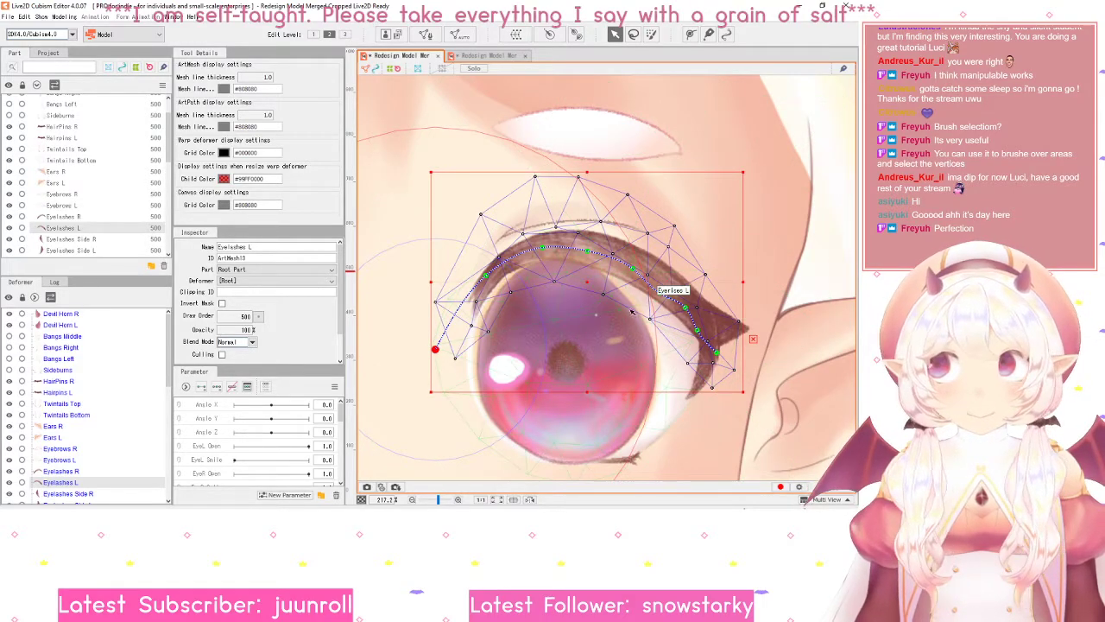
key("ctrl+z")
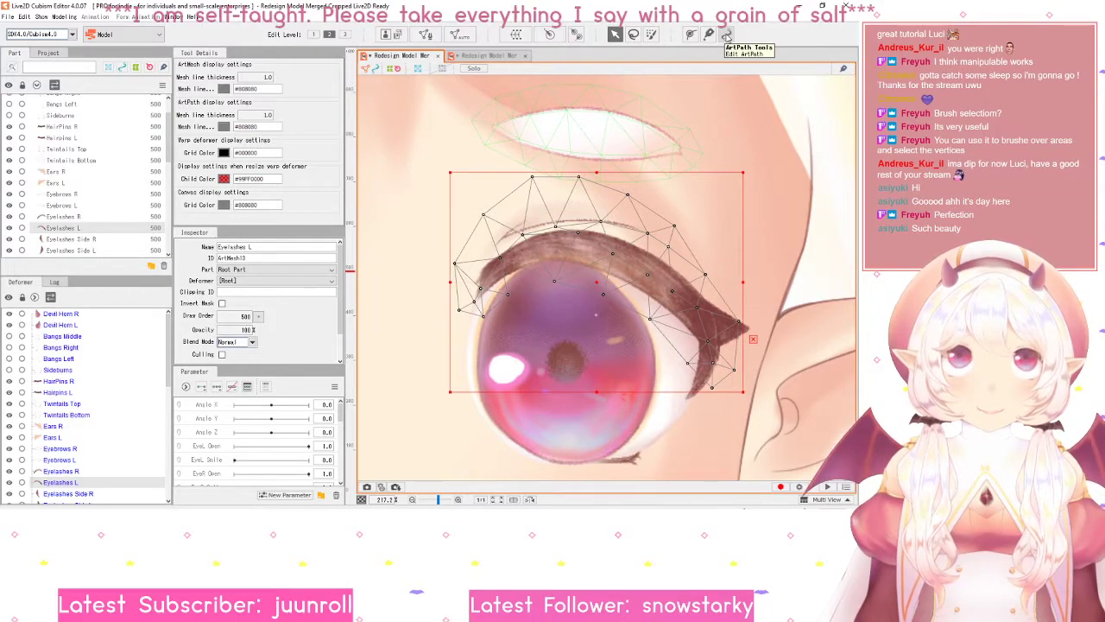
- Activate the ArtPath tools and decline switching the target to SDK(N/A)/Cubism4.0
left_click(725, 35)
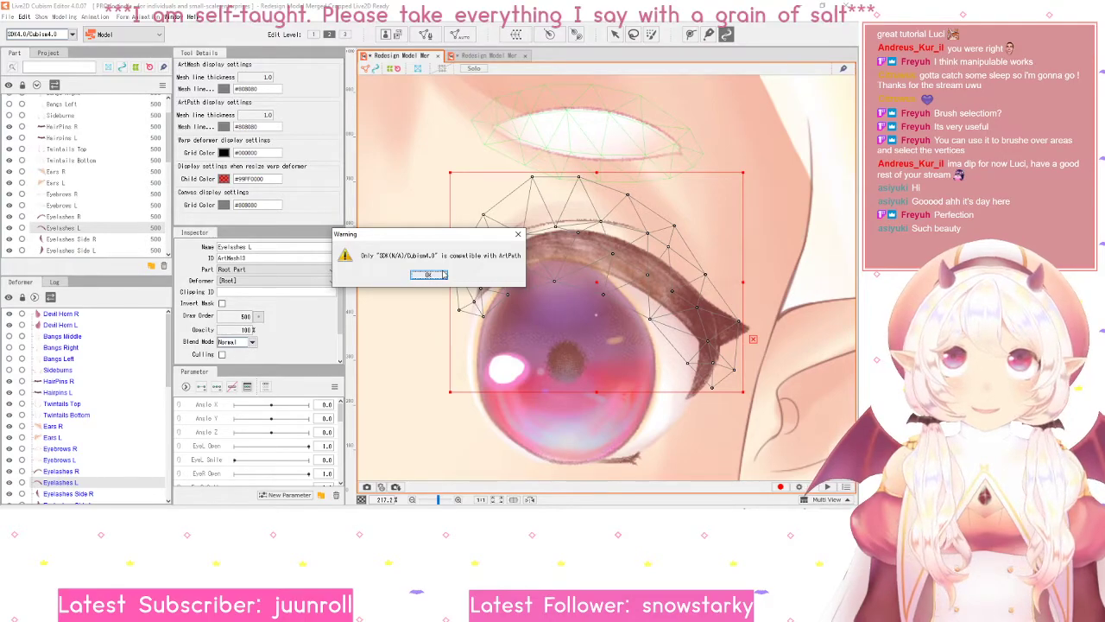
left_click(434, 278)
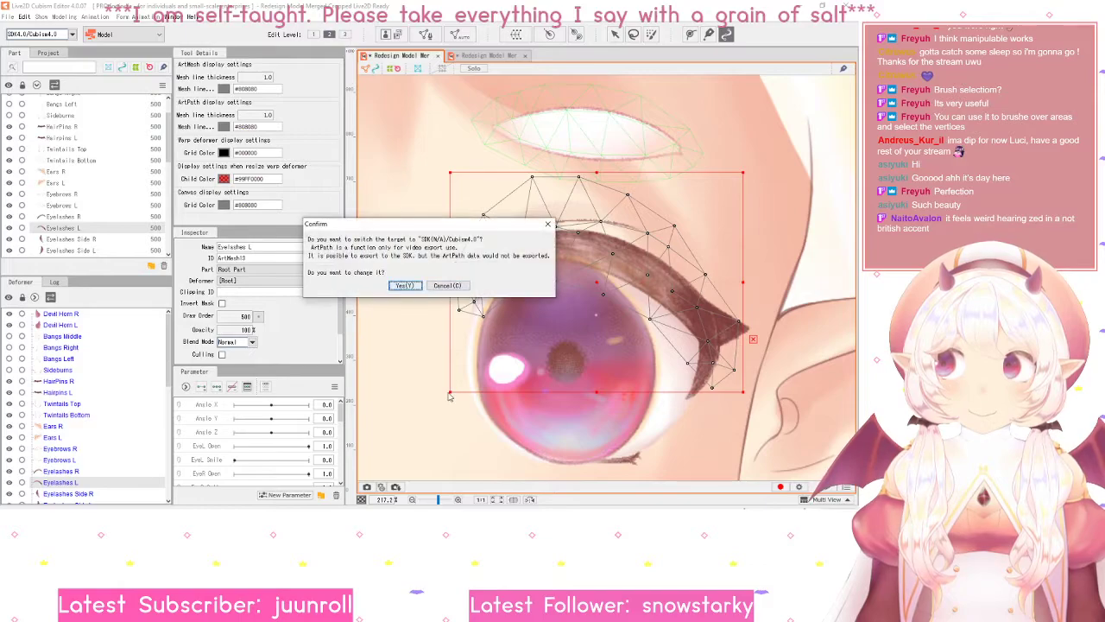
left_click(449, 286)
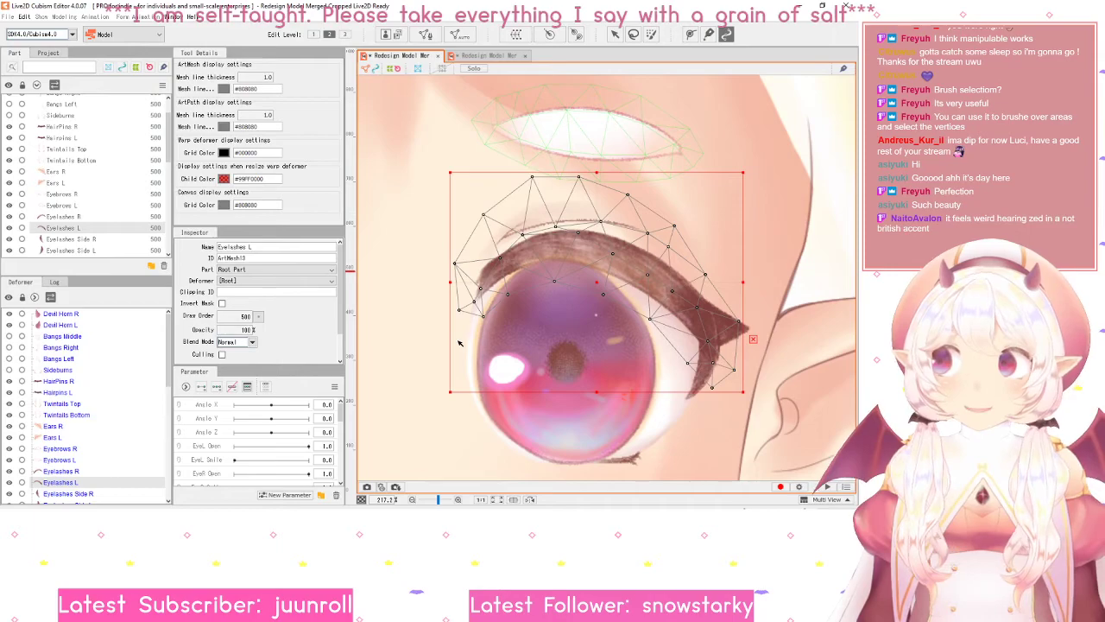
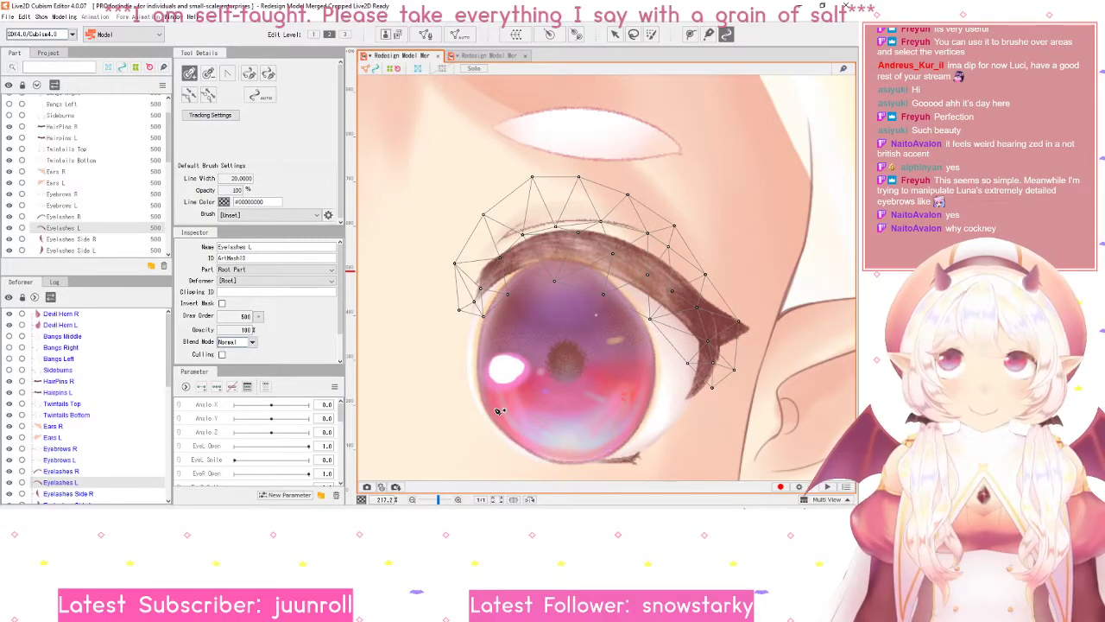
scroll(497, 411, "down", 6)
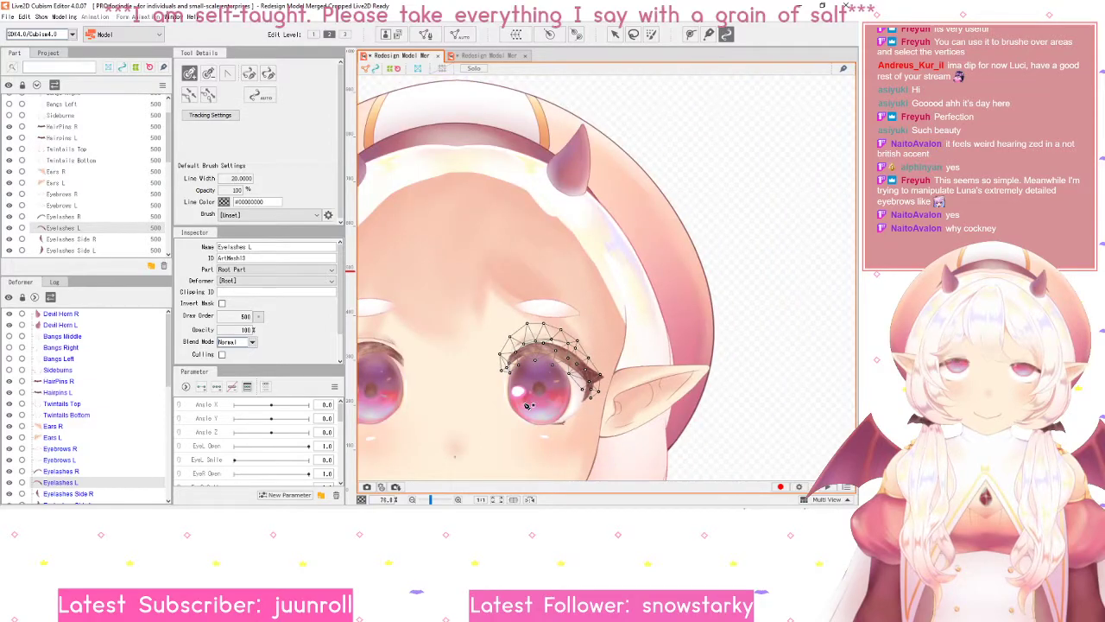
left_click_drag(466, 431, 527, 341)
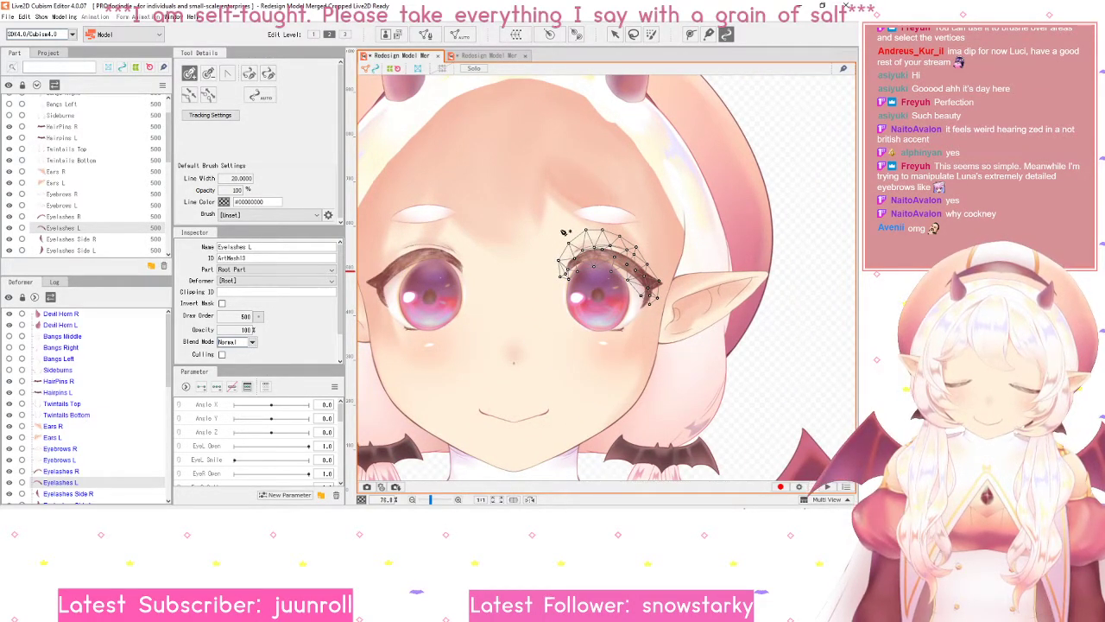
scroll(499, 333, "up", 2)
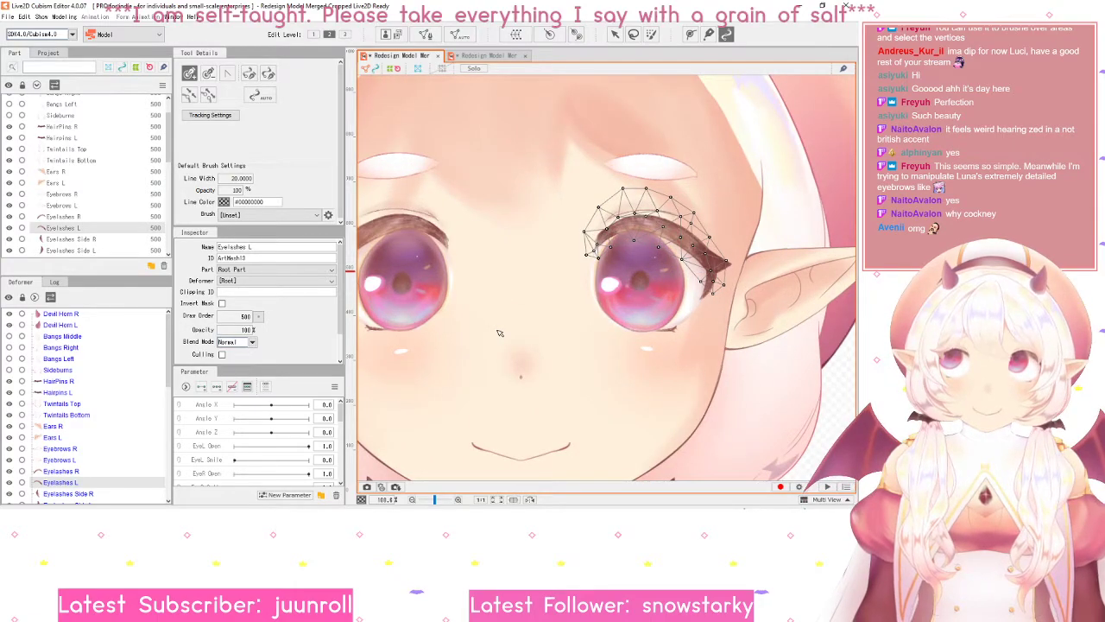
scroll(531, 348, "down", 1)
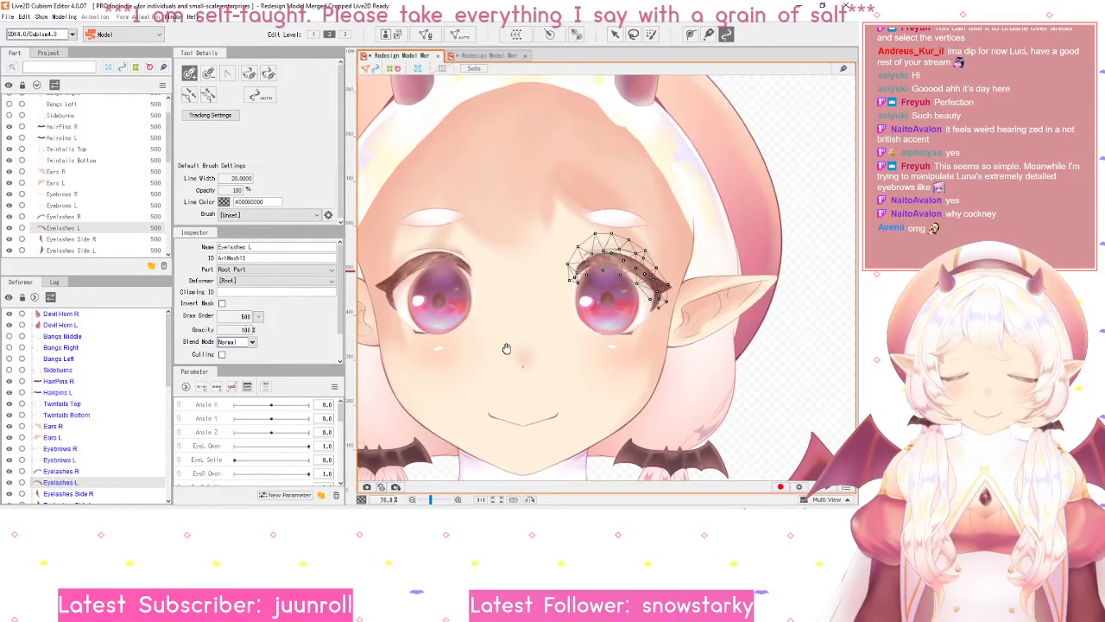
left_click_drag(507, 348, 562, 329)
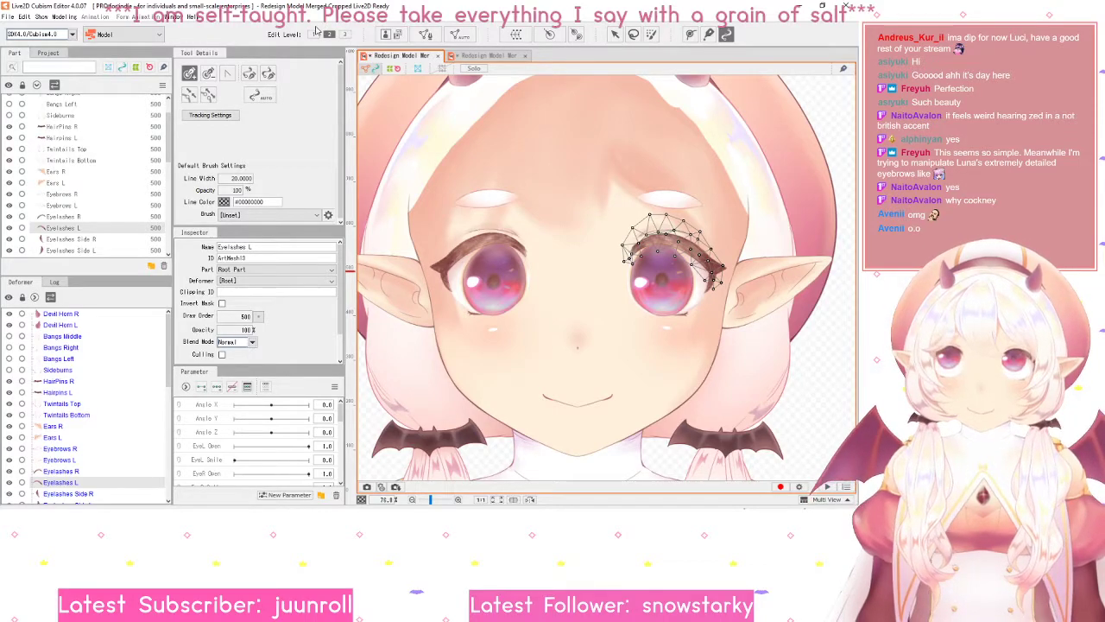
- Switch to the Arrow tool at Edit Level 1, try moving an inner-corner vertex of Eyelashes L outward, and undo the move
left_click(613, 34)
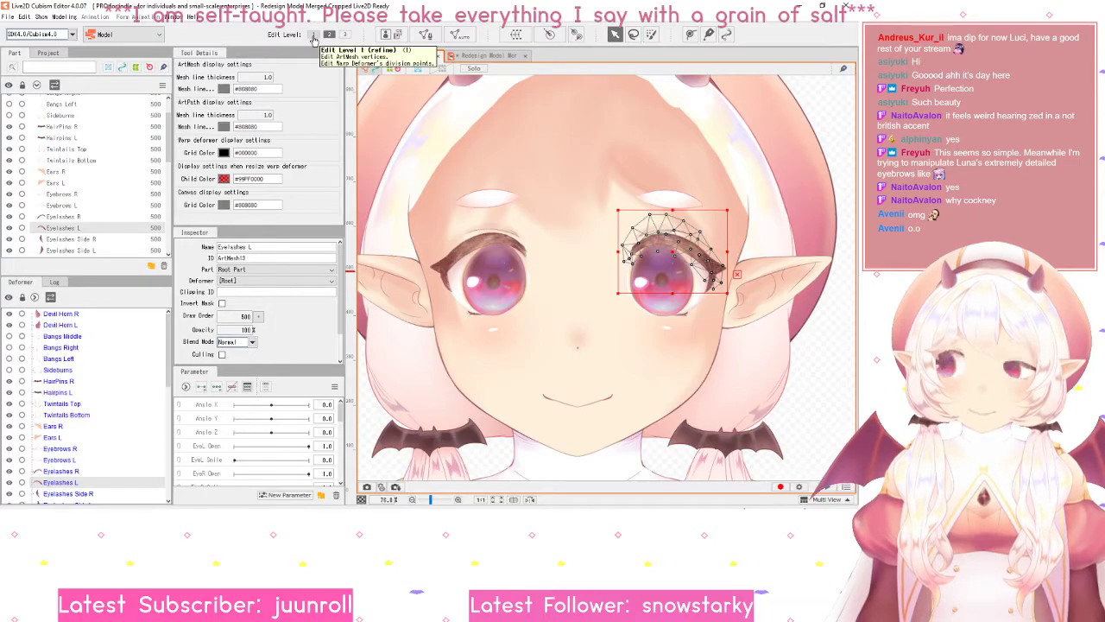
left_click(314, 37)
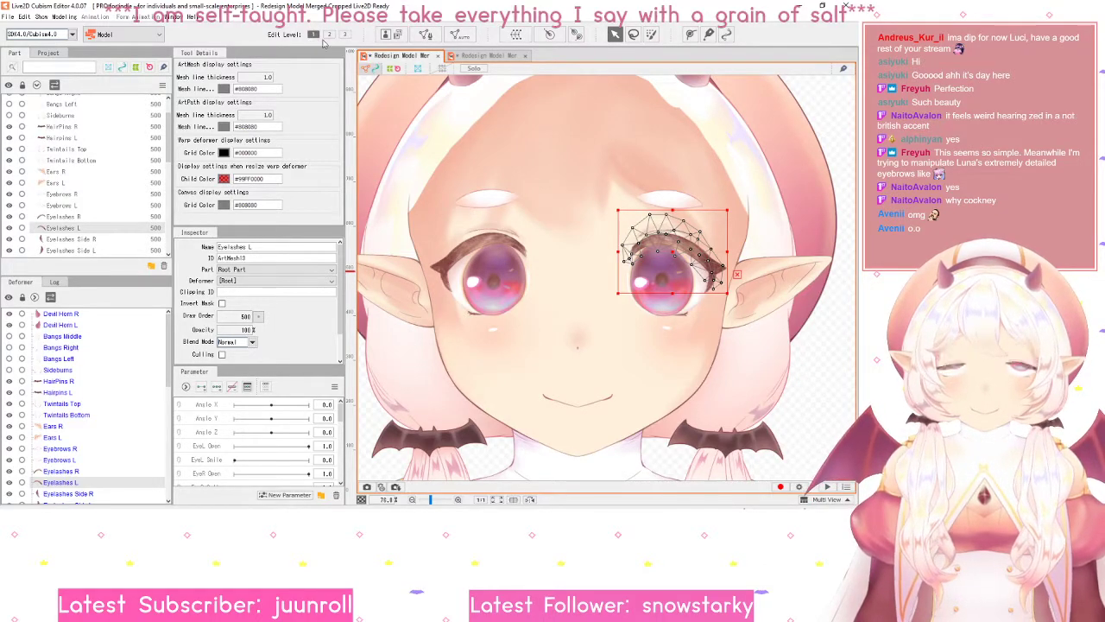
scroll(614, 245, "up", 5)
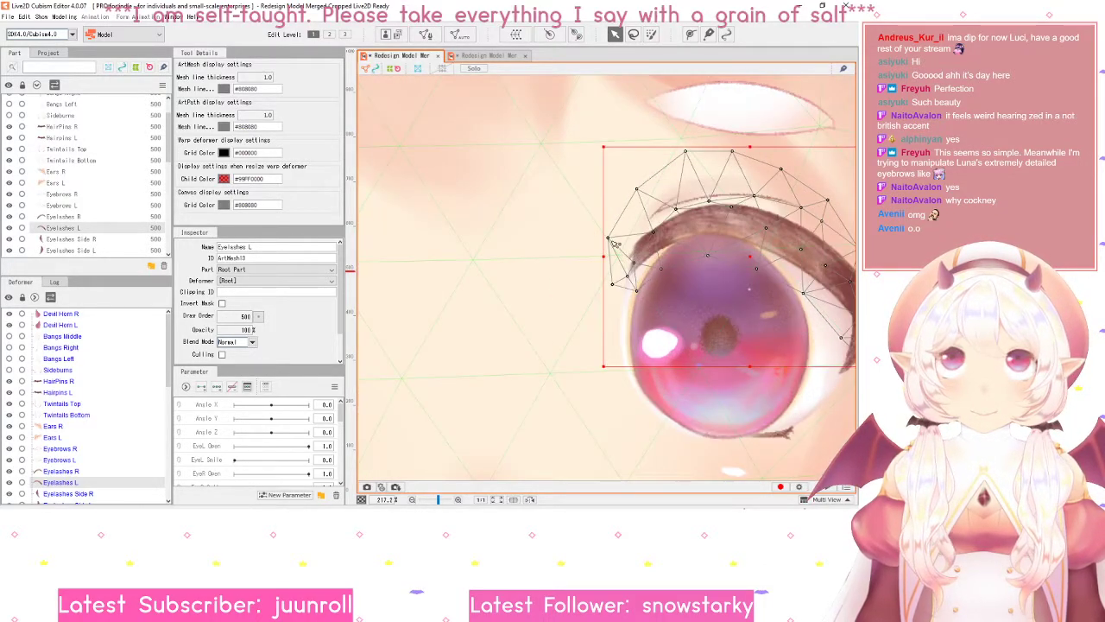
left_click_drag(614, 245, 586, 252)
key("ctrl+z")
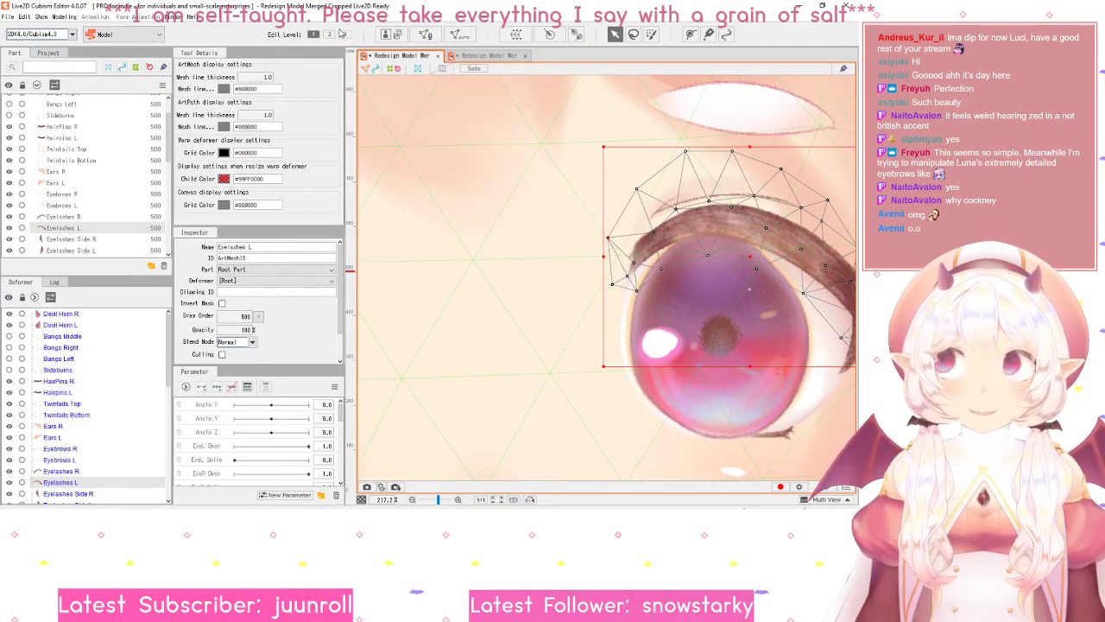
- Try nudging the inner-corner vertex of Eyelashes L at Edit Level 3, and return to Edit Level 2
left_click(329, 33)
left_click(347, 34)
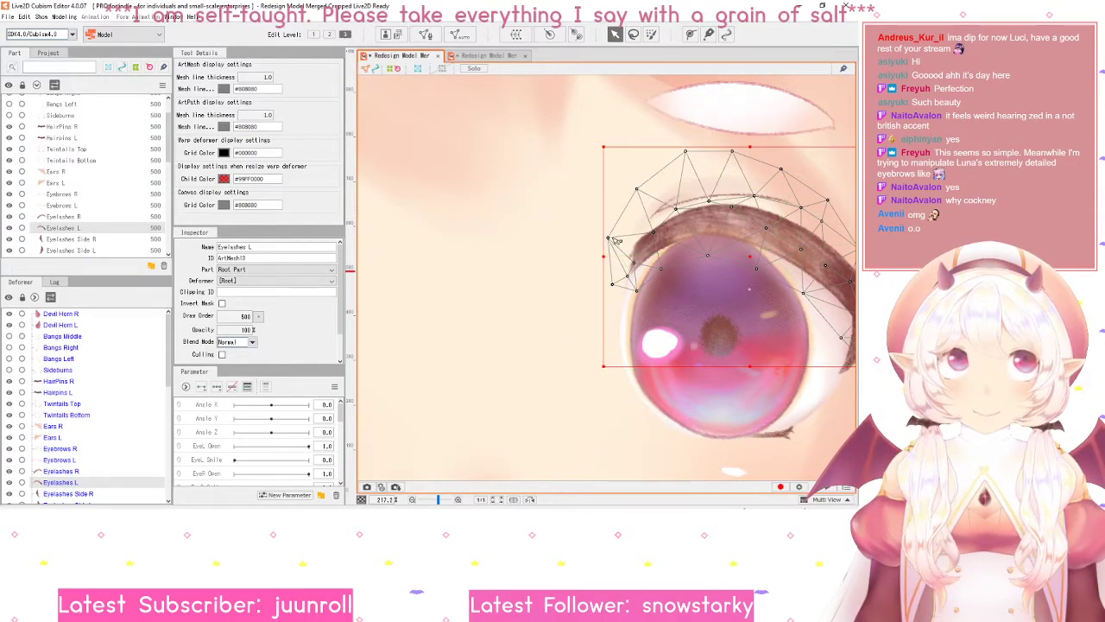
mouse_move(610, 239)
left_mouse_down()
mouse_move(532, 155)
mouse_move(513, 233)
mouse_move(533, 281)
mouse_move(524, 150)
mouse_move(562, 161)
mouse_move(608, 238)
left_mouse_up()
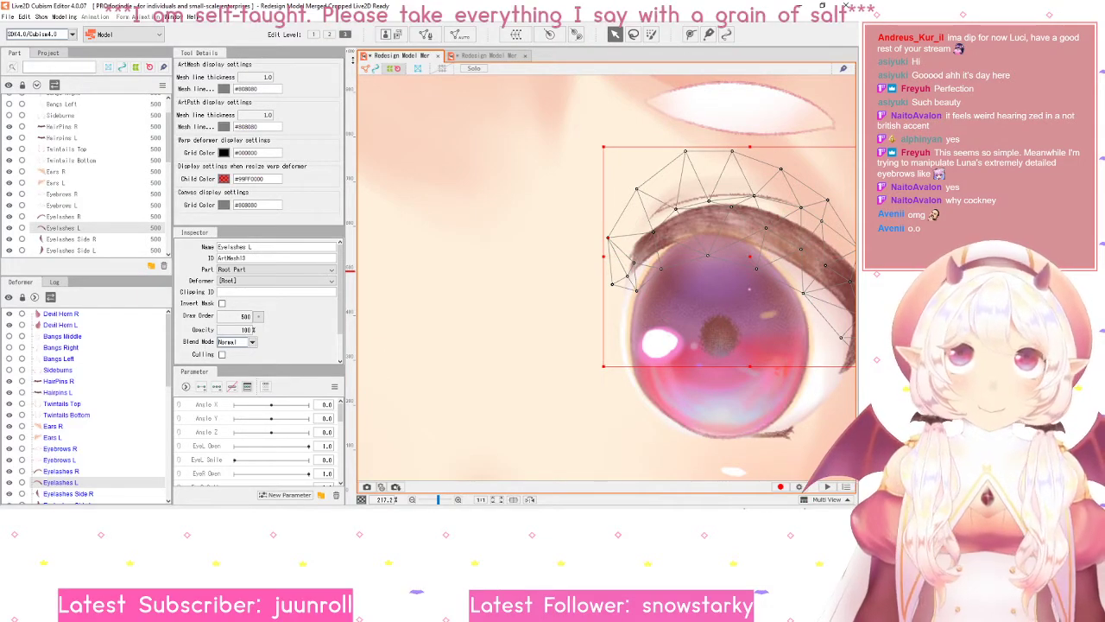
left_click(329, 34)
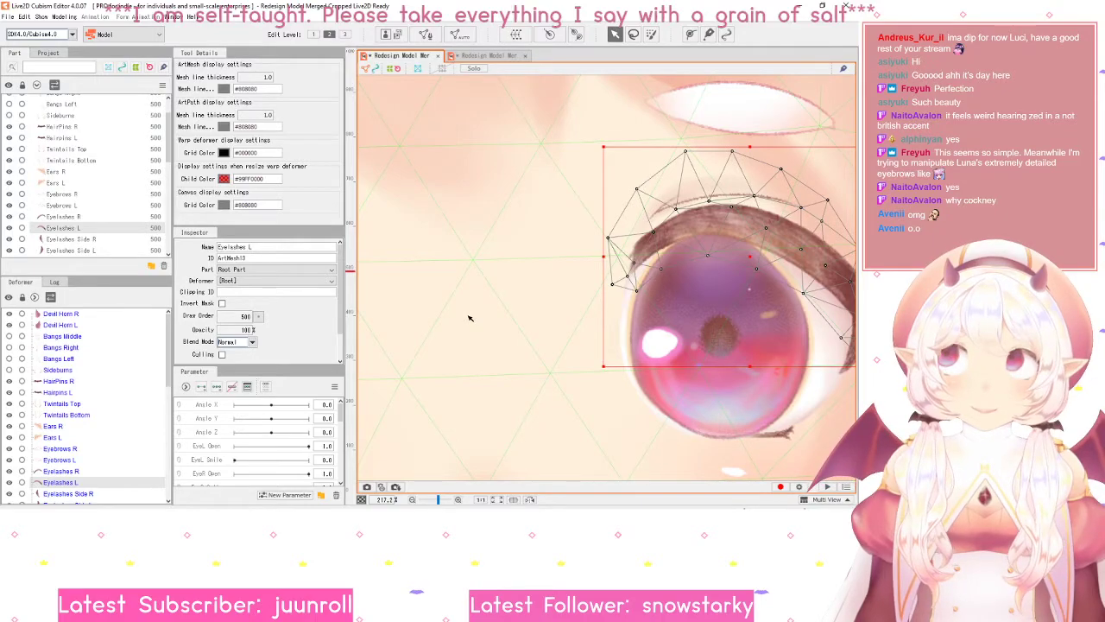
scroll(469, 317, "down", 6)
scroll(471, 320, "up", 4)
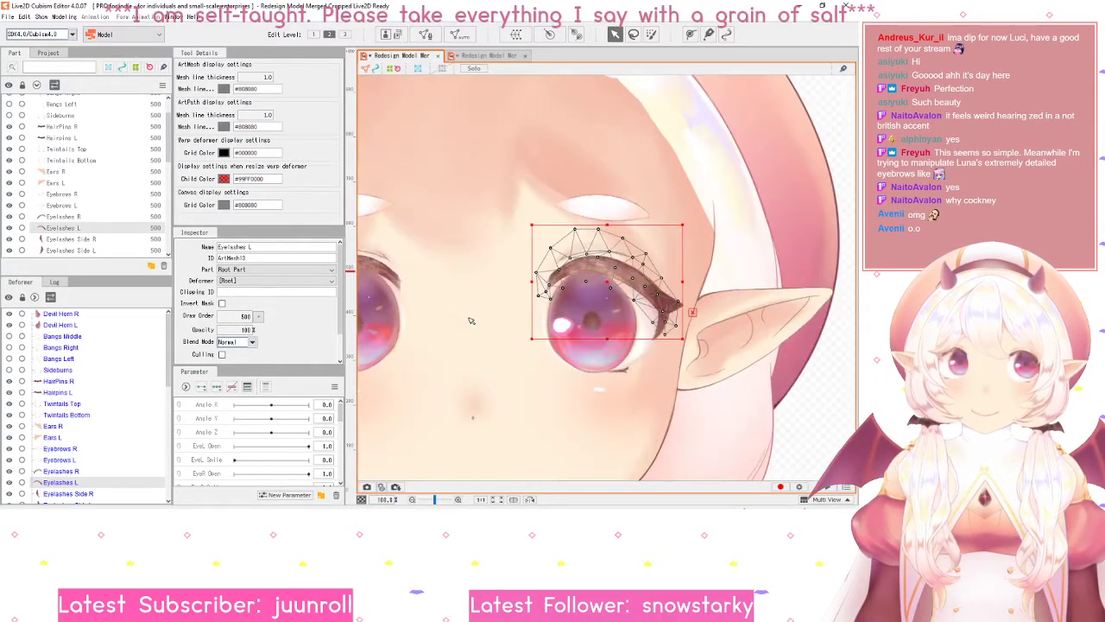
left_click_drag(493, 302, 547, 284)
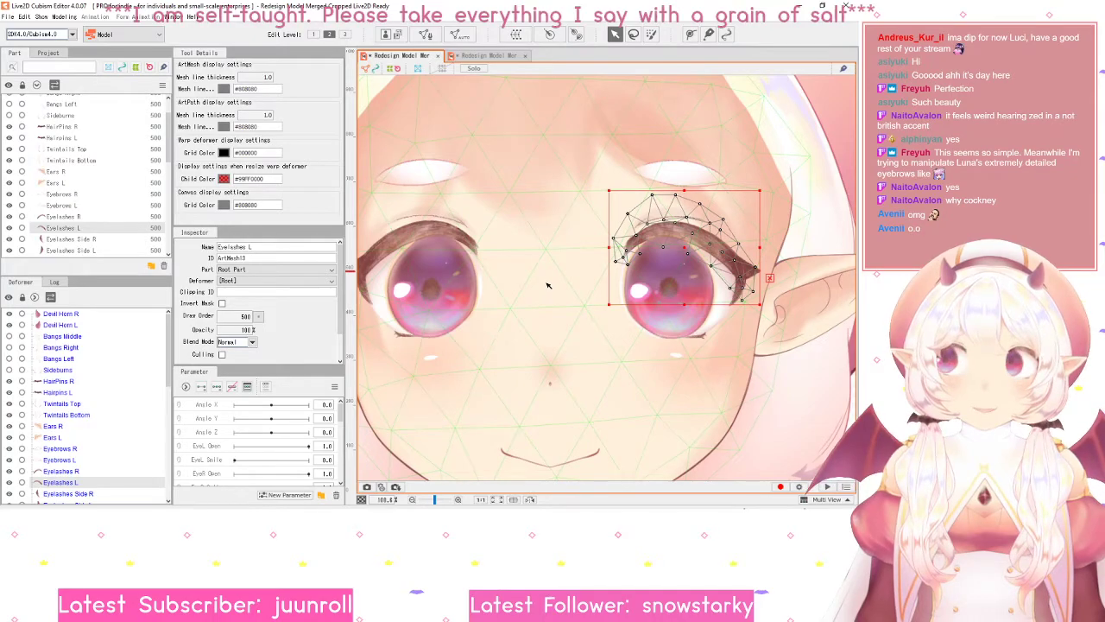
scroll(549, 286, "down", 2)
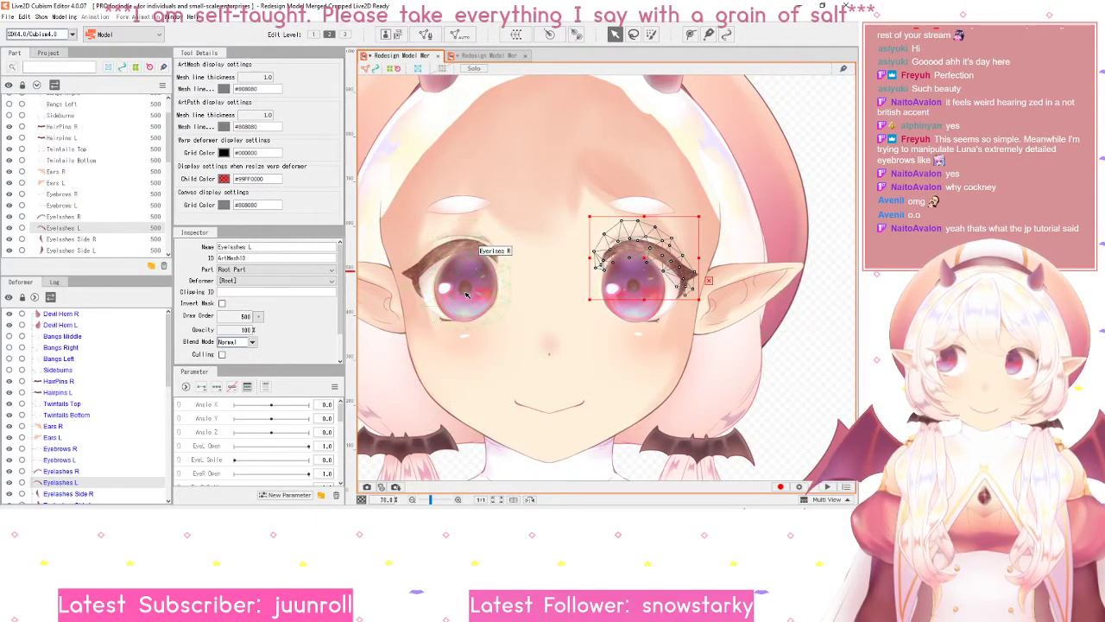
scroll(477, 350, "up", 2)
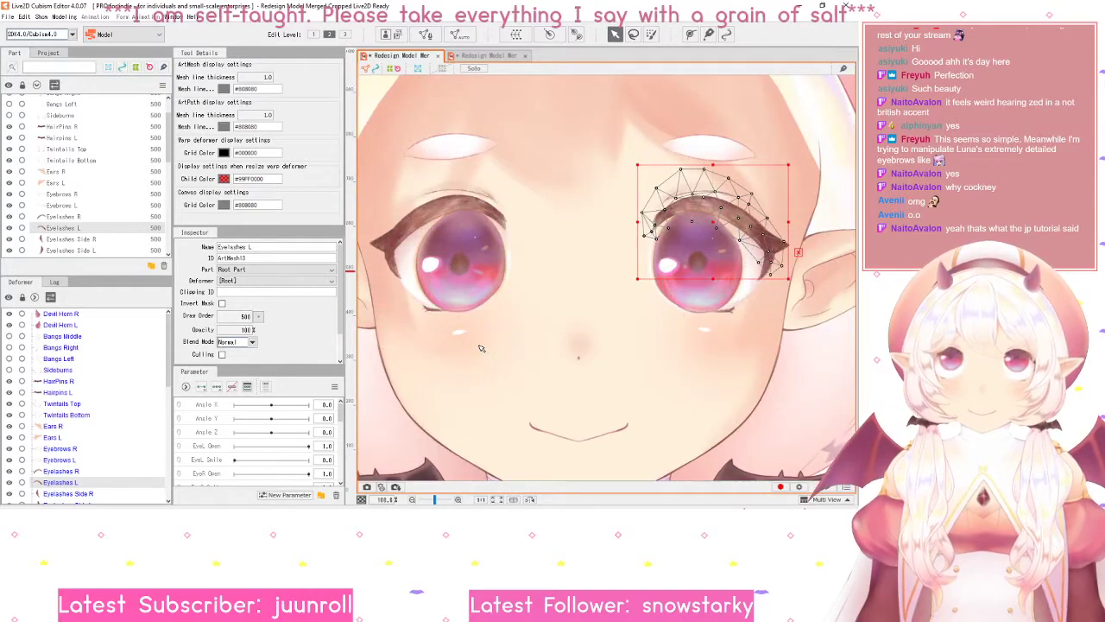
scroll(480, 348, "down", 2)
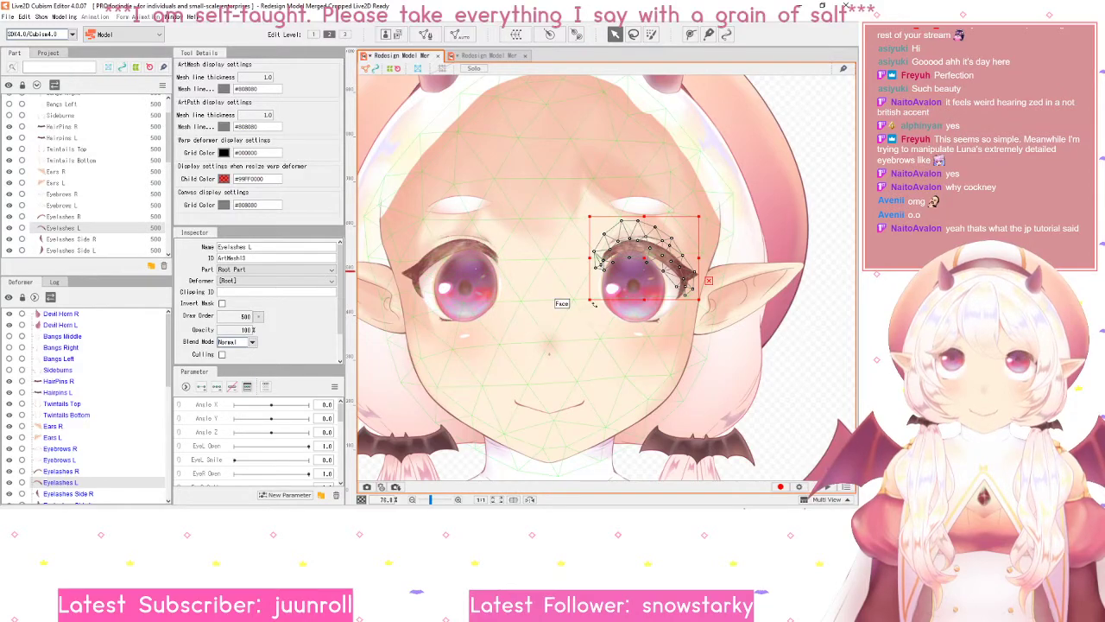
left_click_drag(548, 337, 565, 340)
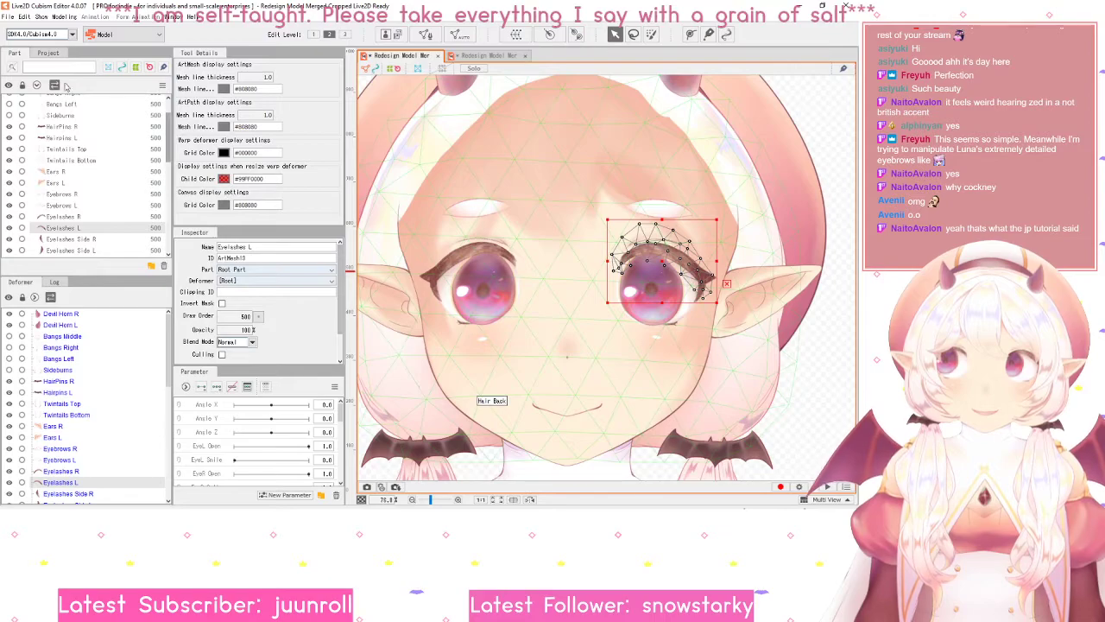
- Switch from the Model workspace to the Animation workspace and examine its scene list and timeline layout
left_click(121, 35)
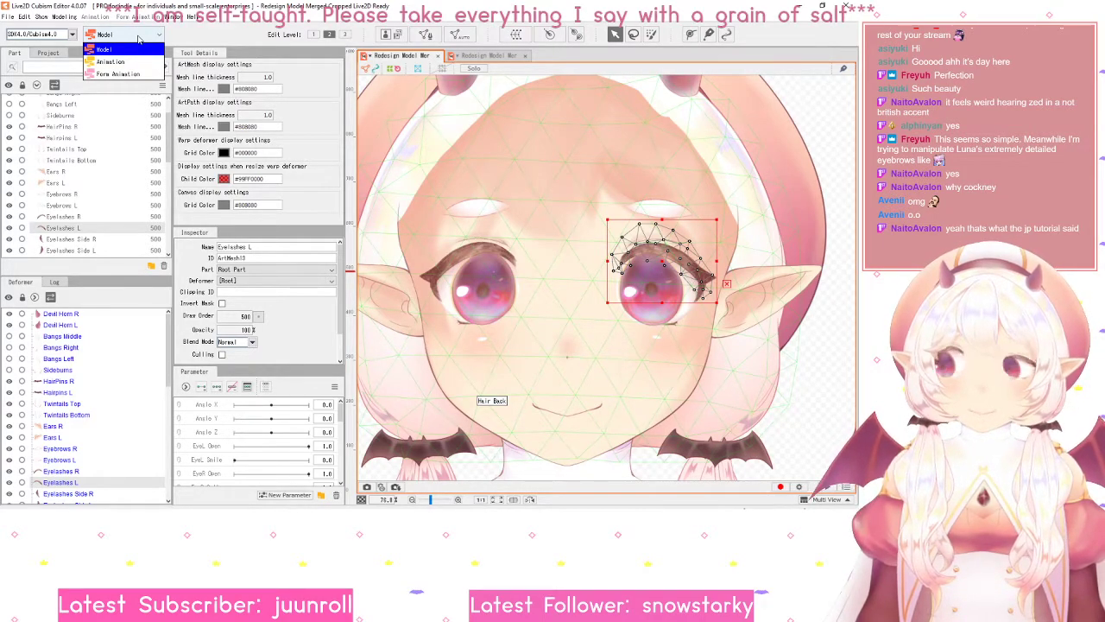
left_click(138, 38)
left_click(136, 38)
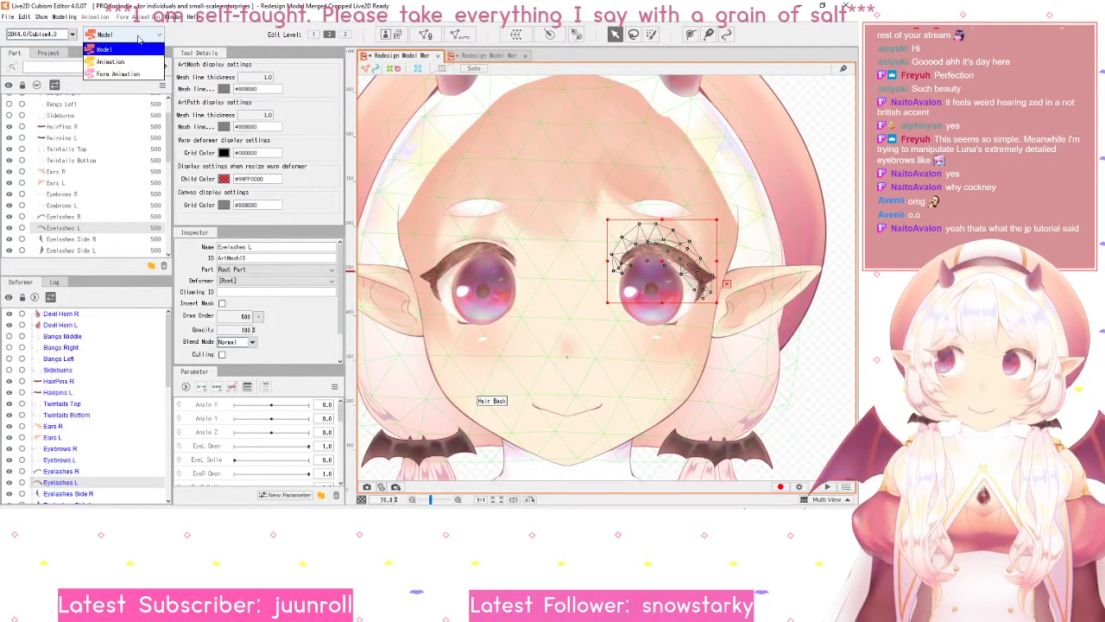
left_click(130, 37)
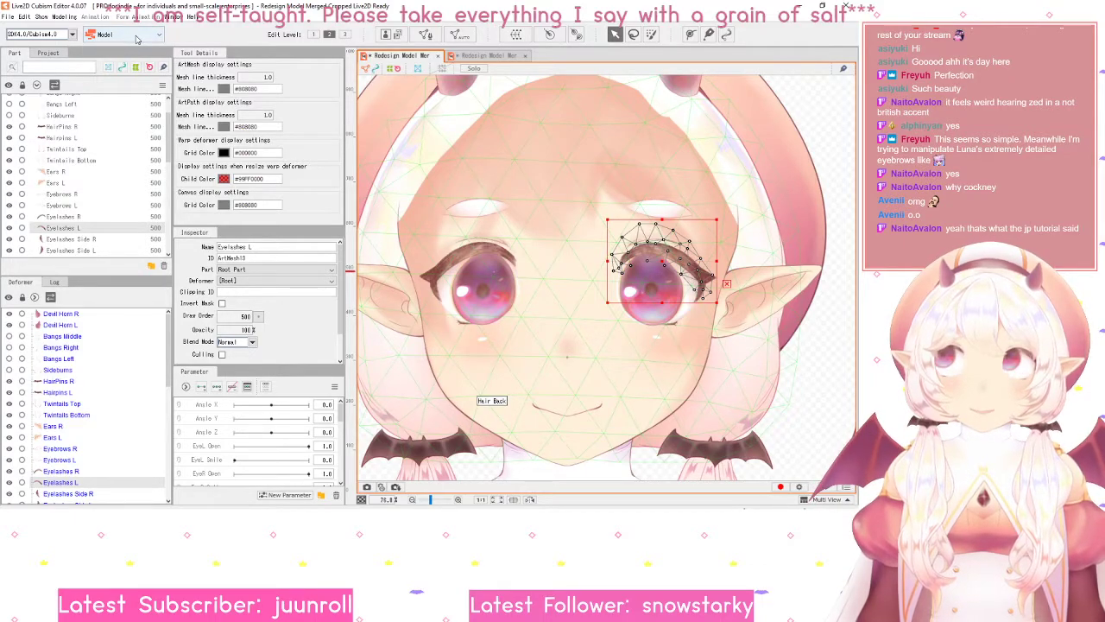
left_click(136, 38)
left_click(134, 57)
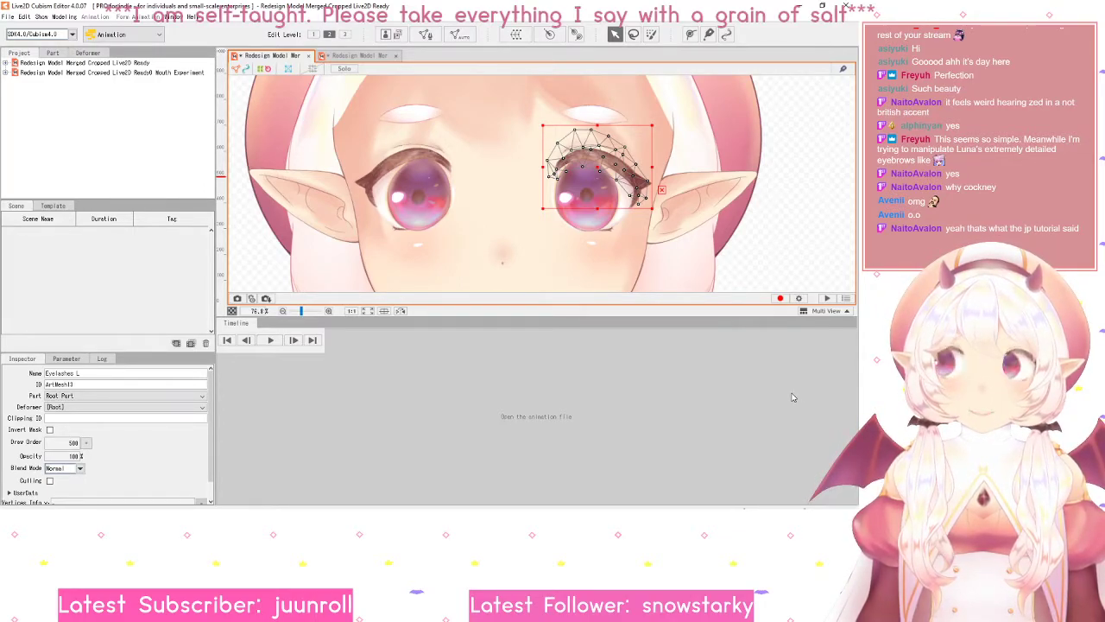
- Switch to the Form Animation workspace, examine its layout, and return to the Model workspace
left_click(138, 35)
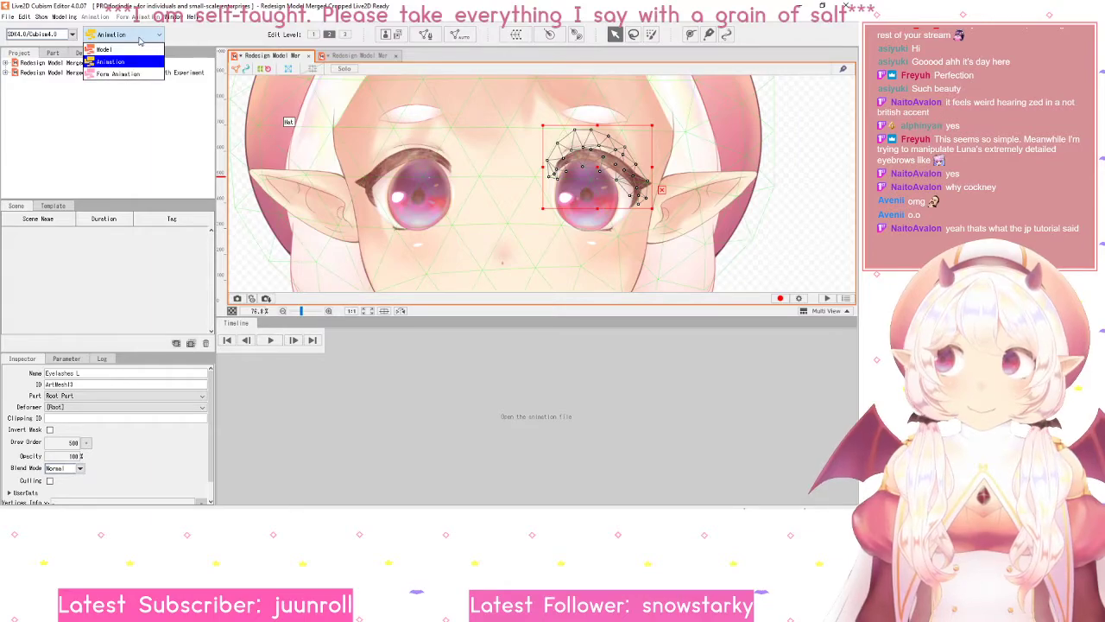
left_click(130, 75)
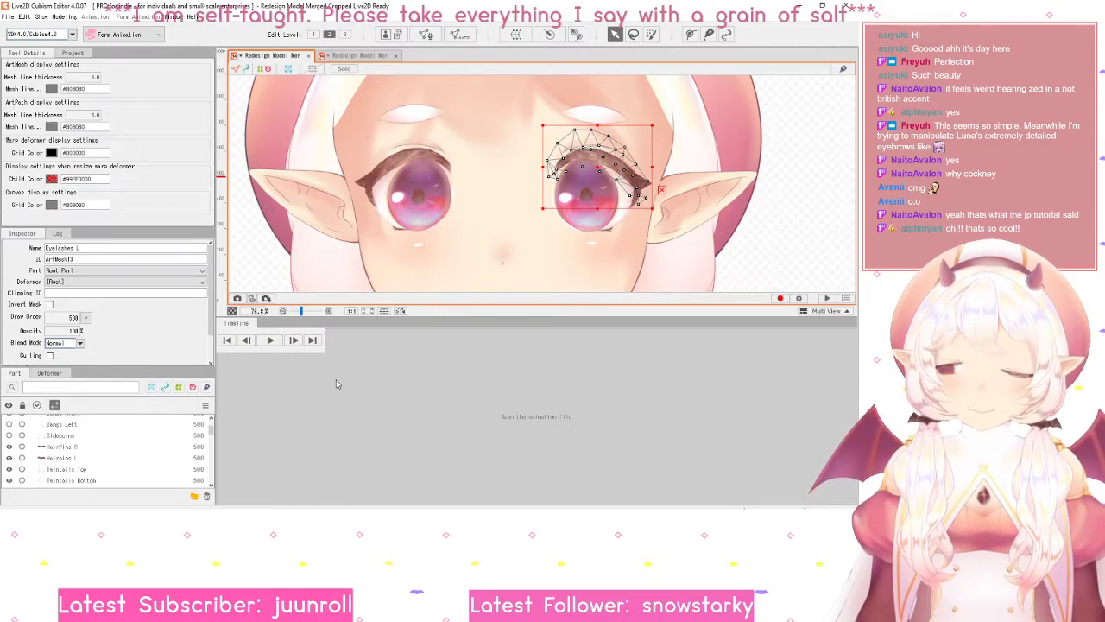
left_click(137, 35)
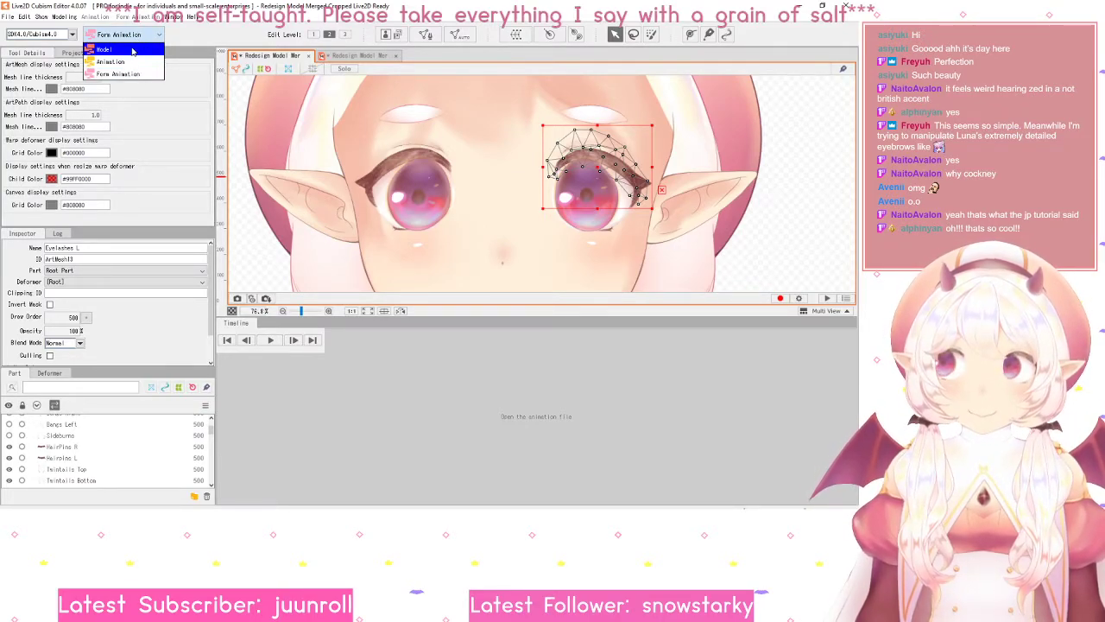
left_click(104, 49)
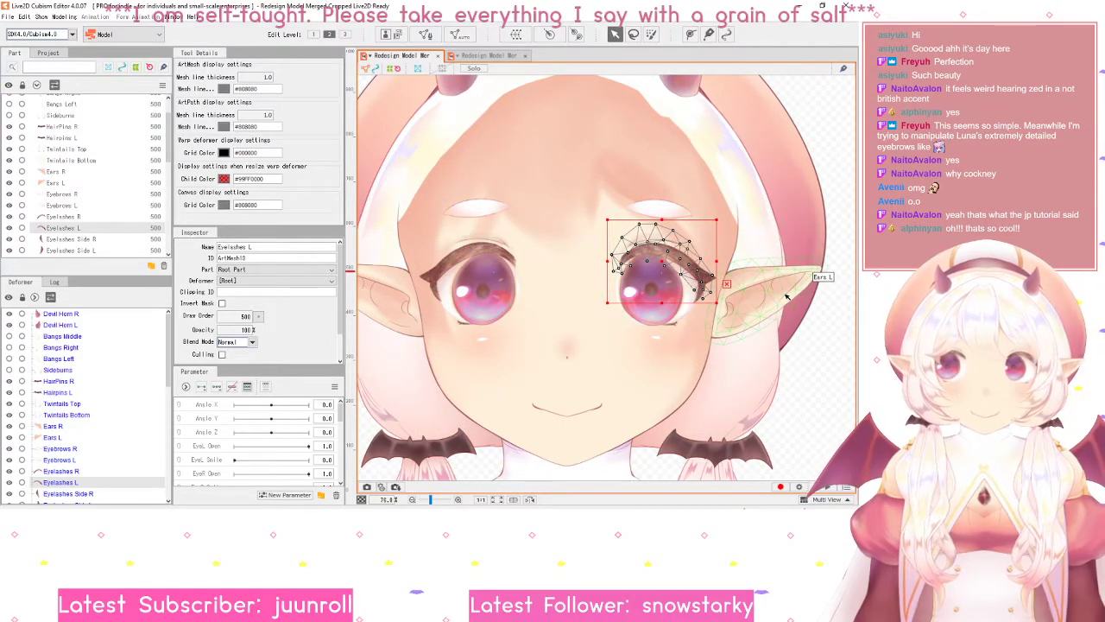
- Examine the meshes of Eyelashes Side L, Ears L and Eyebrows L, and clear the selection
left_click(425, 34)
left_click(493, 70)
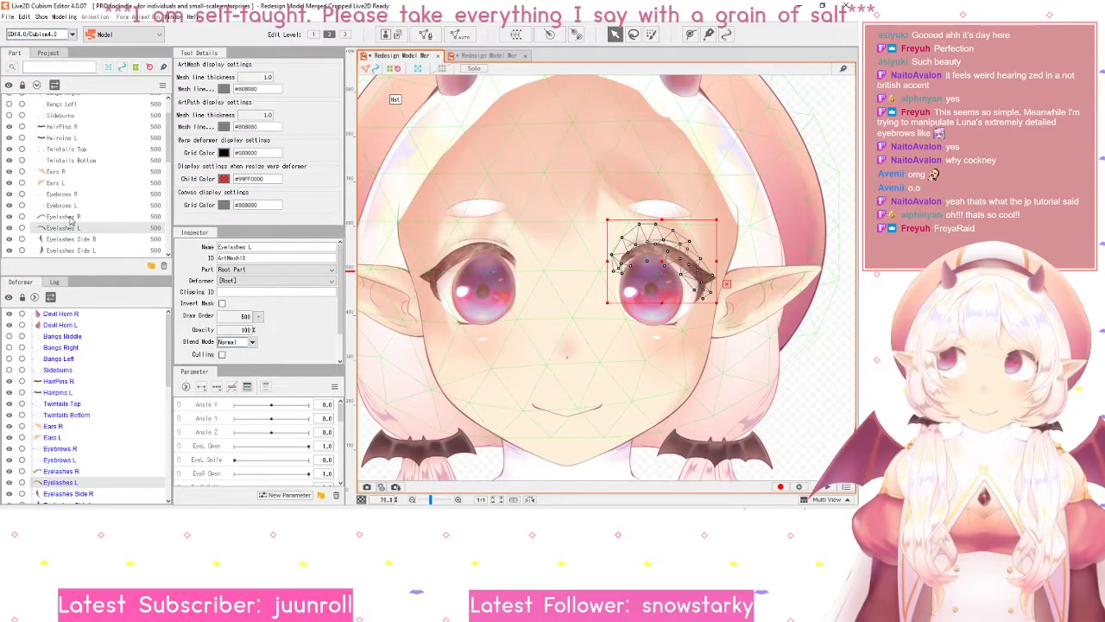
left_click(87, 251)
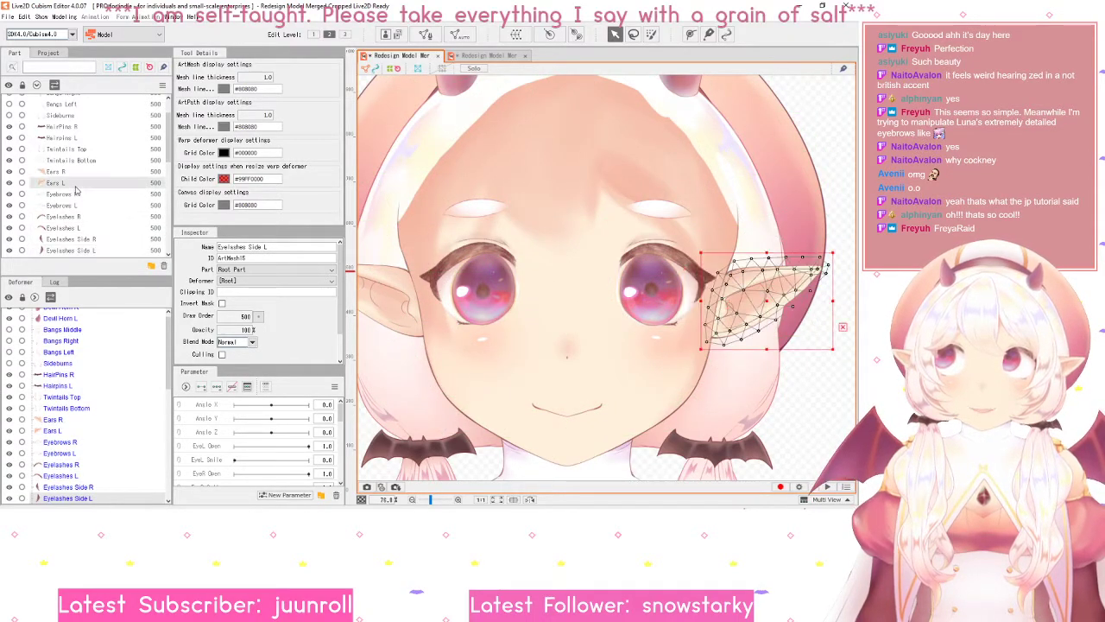
left_click(62, 205)
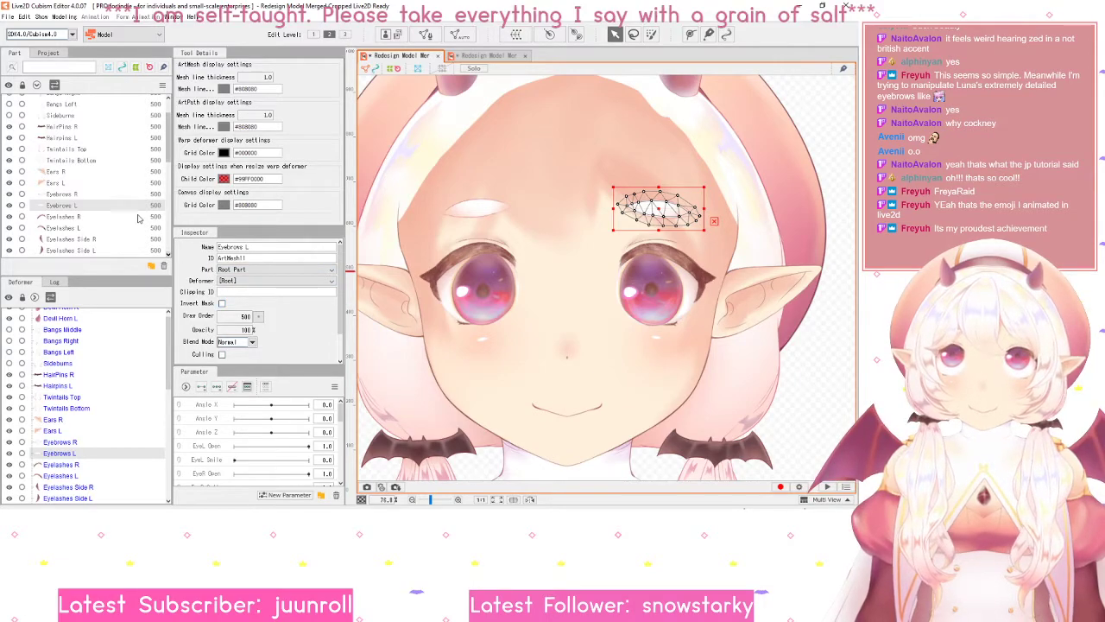
left_click(836, 136)
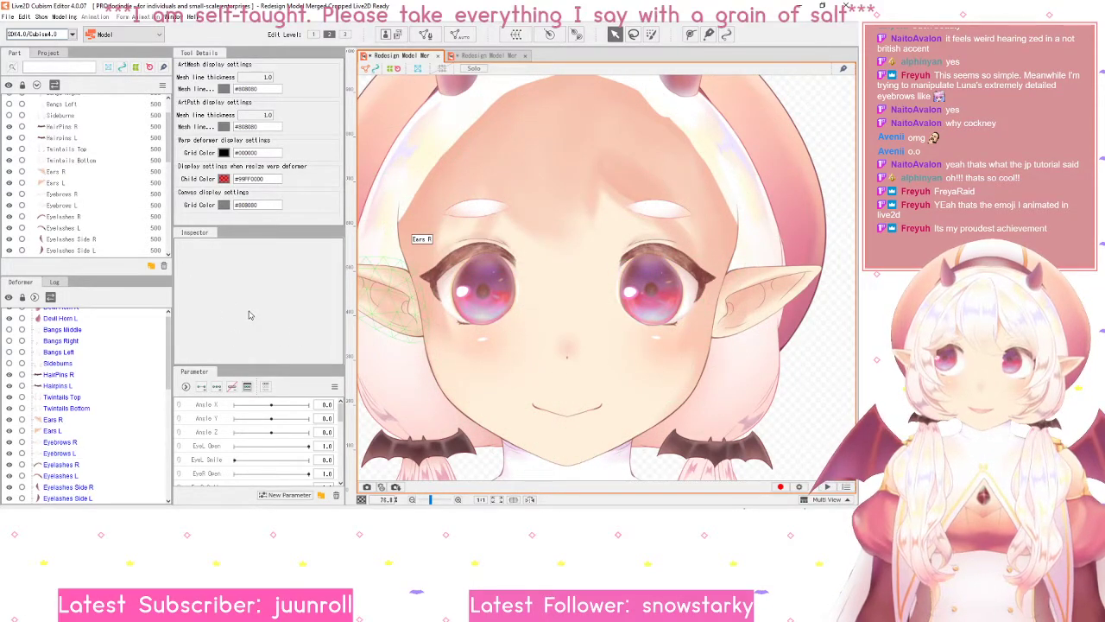
- Examine the Eyelashes R mesh up close, deselect it to view the bare lash, and select it again
scroll(112, 177, "up", 1)
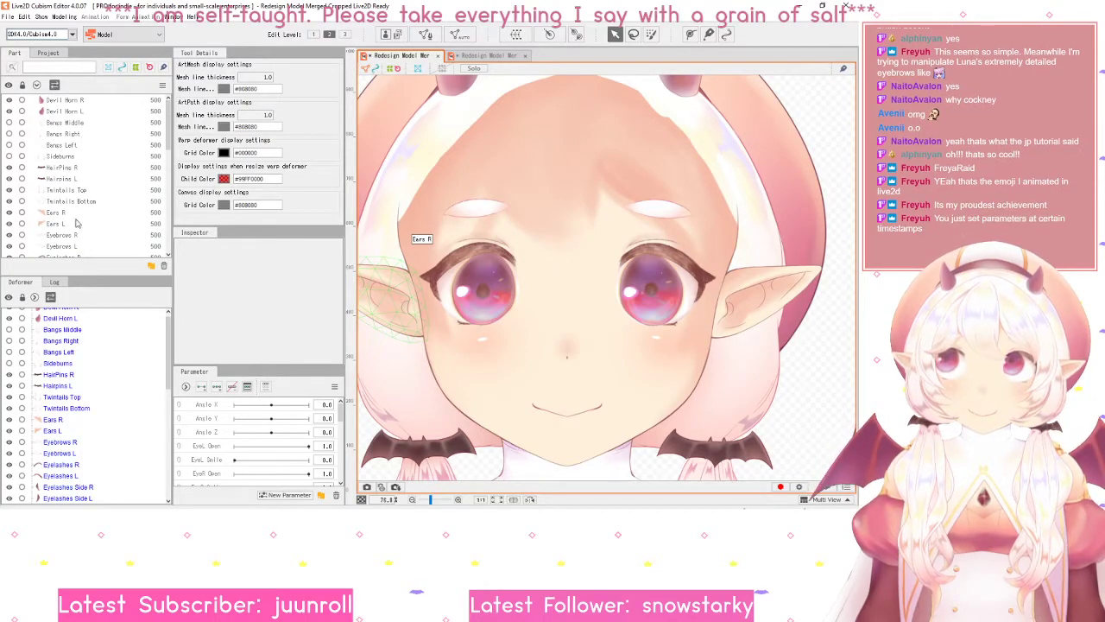
scroll(76, 223, "down", 1)
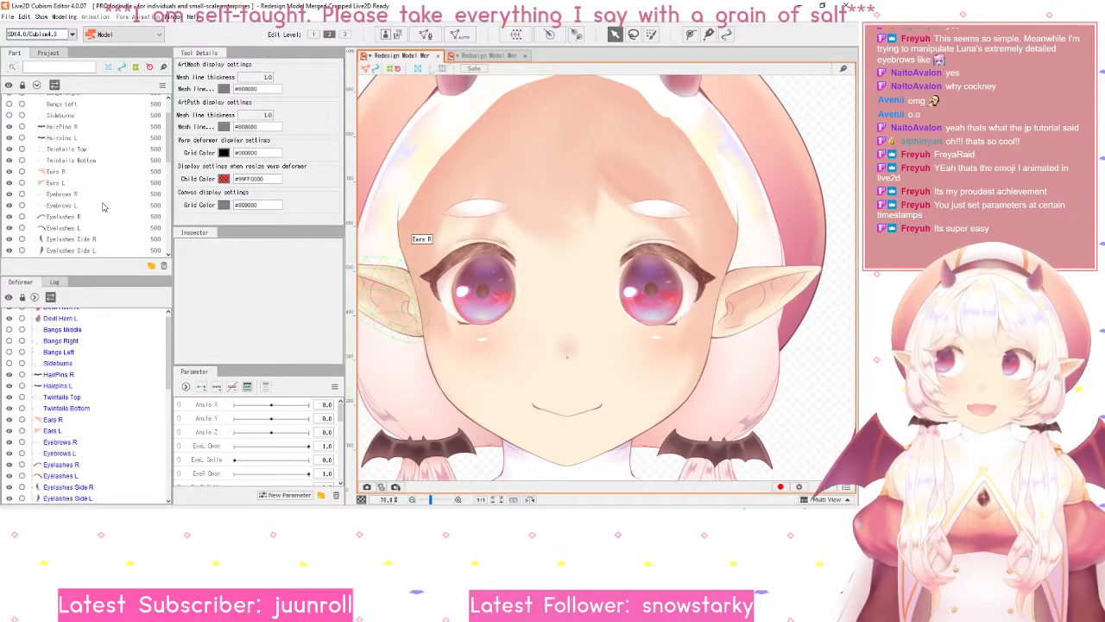
scroll(102, 206, "down", 1)
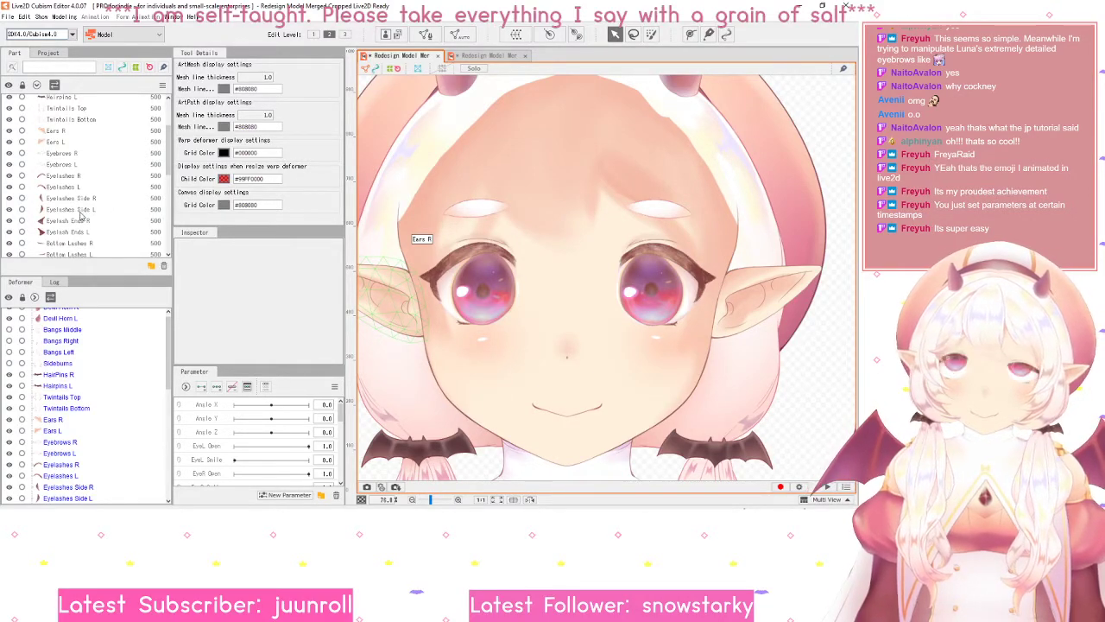
left_click(79, 175)
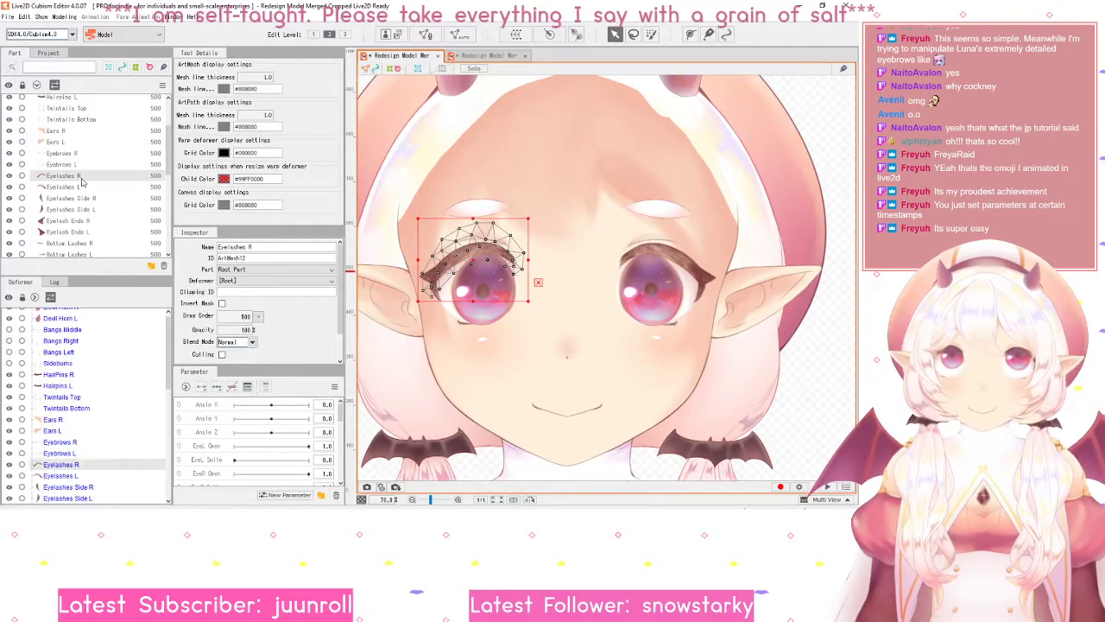
scroll(441, 259, "up", 4)
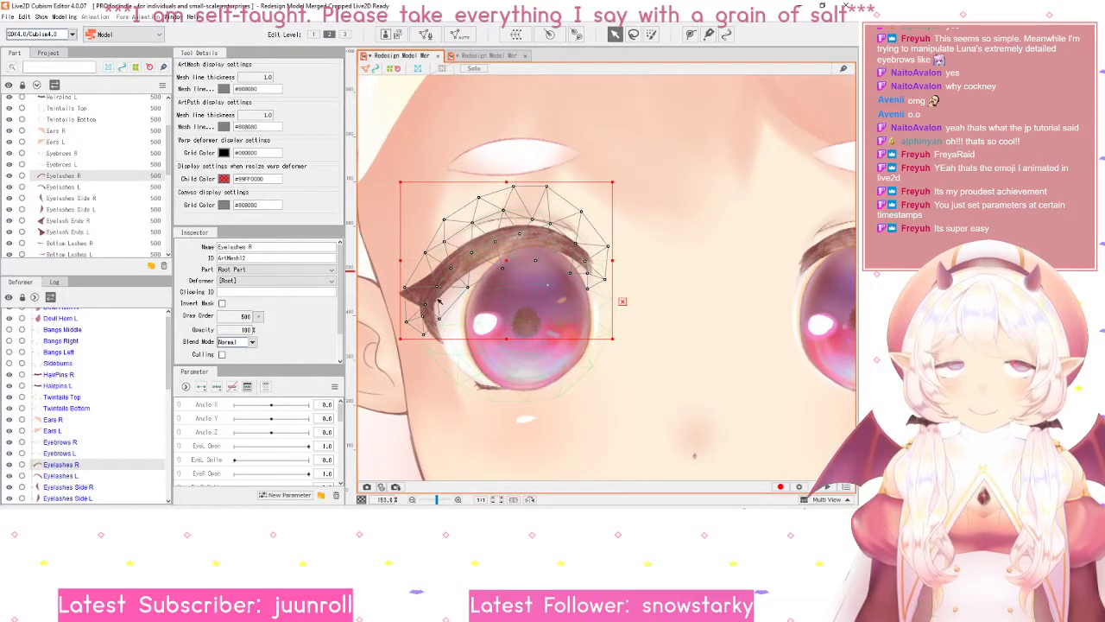
scroll(445, 253, "down", 5)
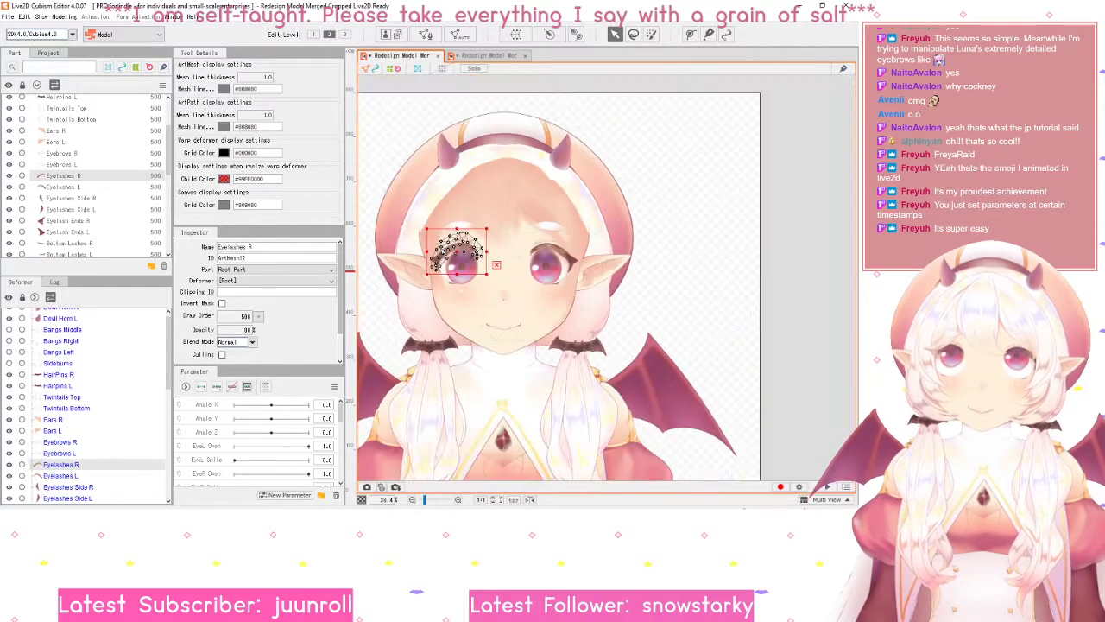
left_click(377, 170)
scroll(377, 170, "up", 2)
scroll(377, 170, "up", 2)
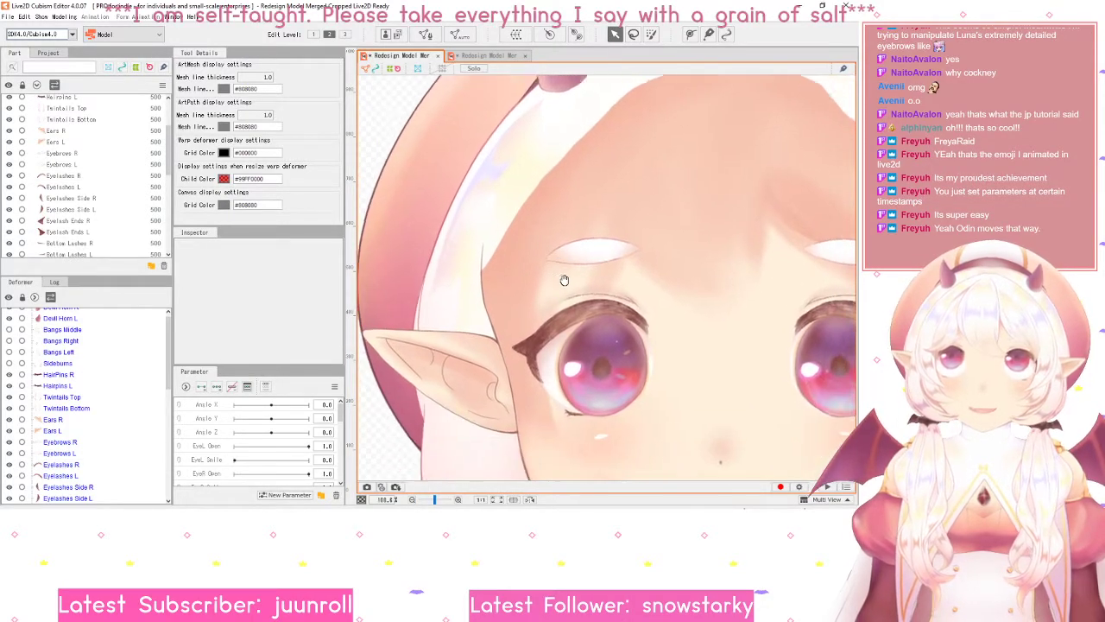
left_click(573, 290)
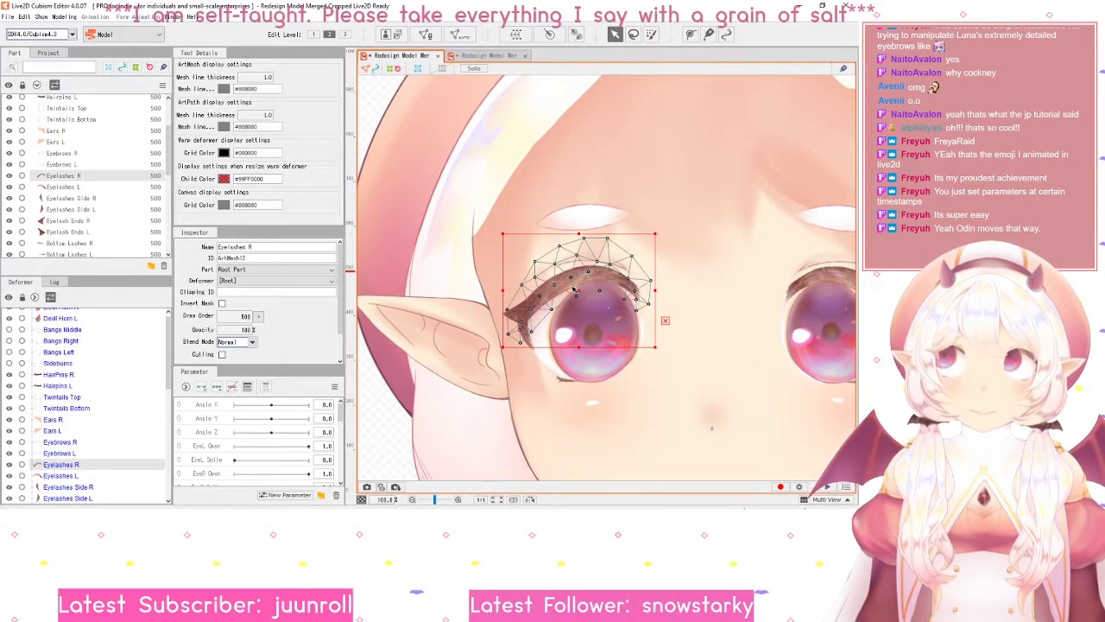
- Look through the meshes of Eyelashes L, Eyebrows R, Eyelashes Side L, Eyelash Ends L and Eyelashes Side R, and reselect Eyelashes R
left_click(75, 187)
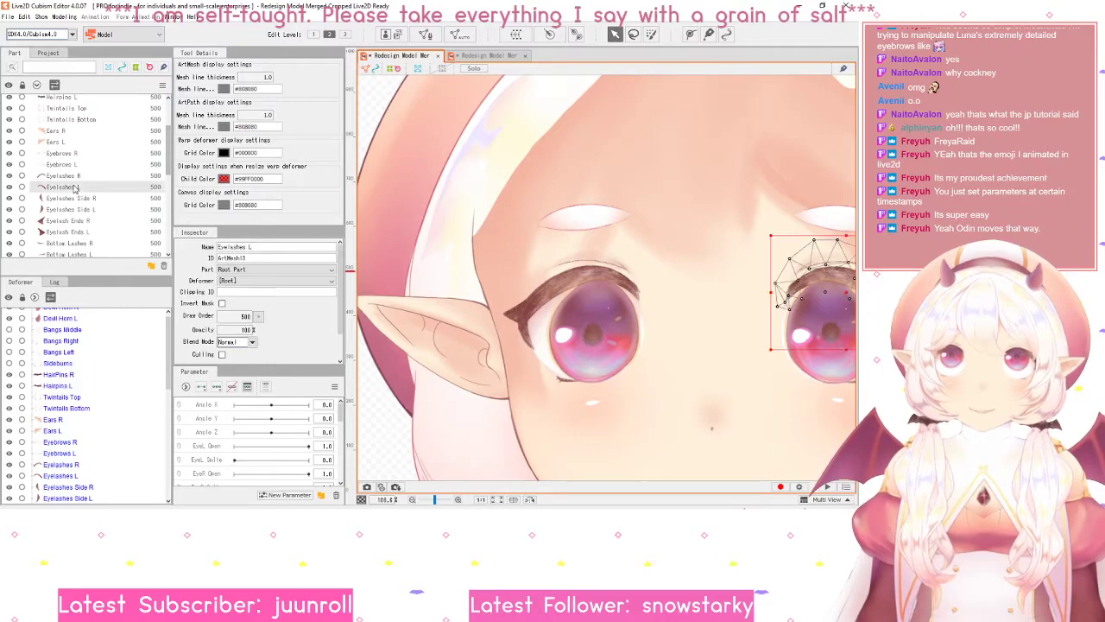
left_click(71, 153)
left_click(72, 210)
left_click(72, 233)
left_click(75, 199)
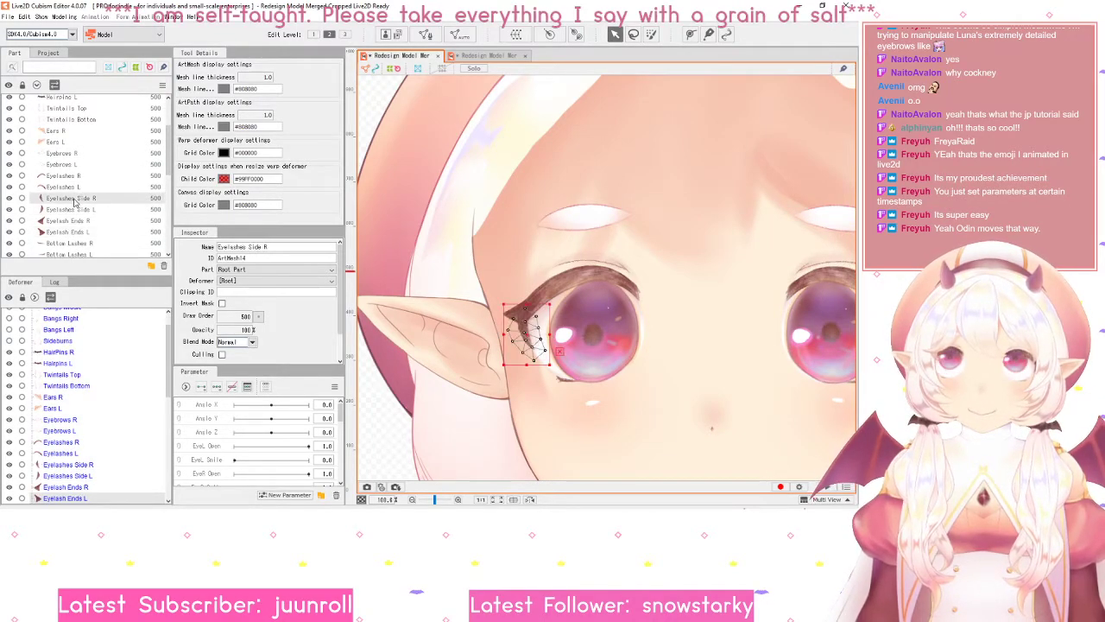
left_click(75, 176)
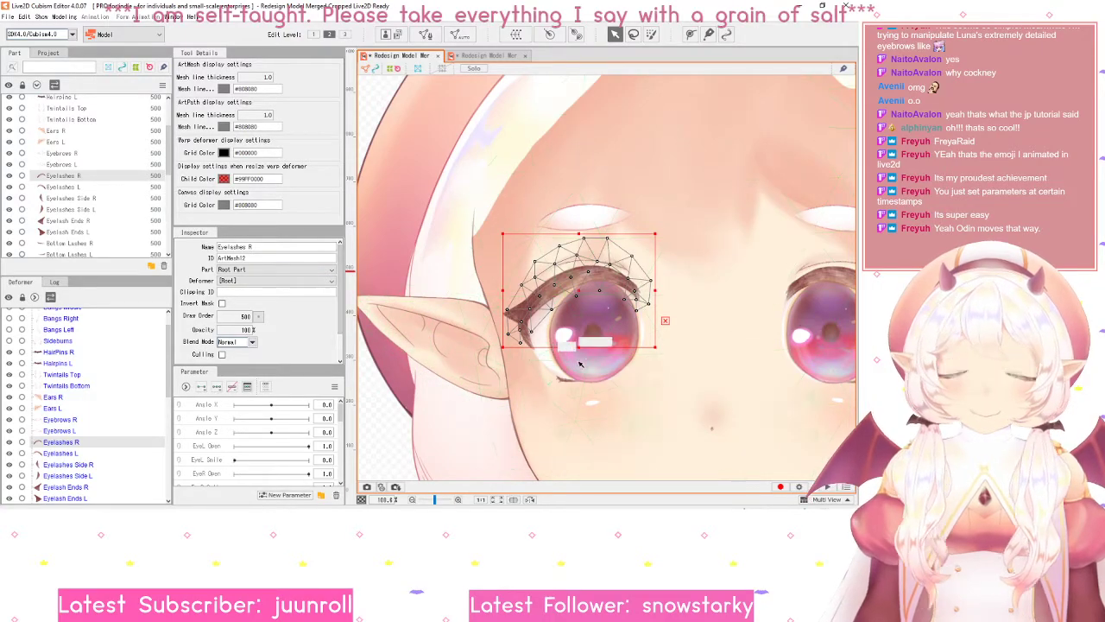
- Point out the ID of Eyelashes R by opening it for editing
scroll(580, 364, "up", 2)
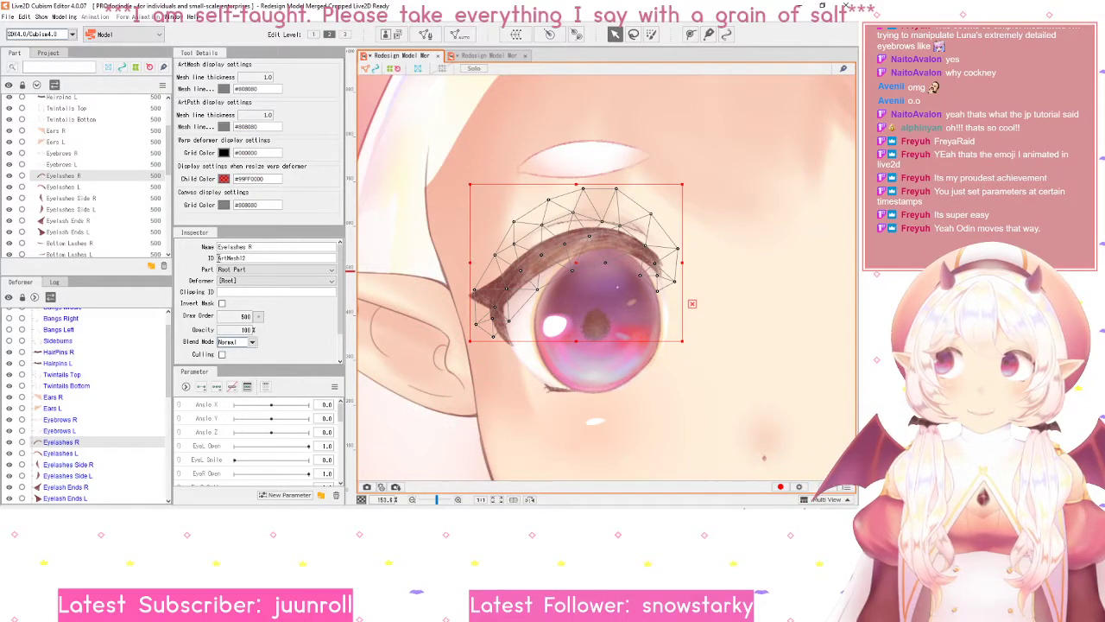
double_click(252, 257)
left_click(253, 257)
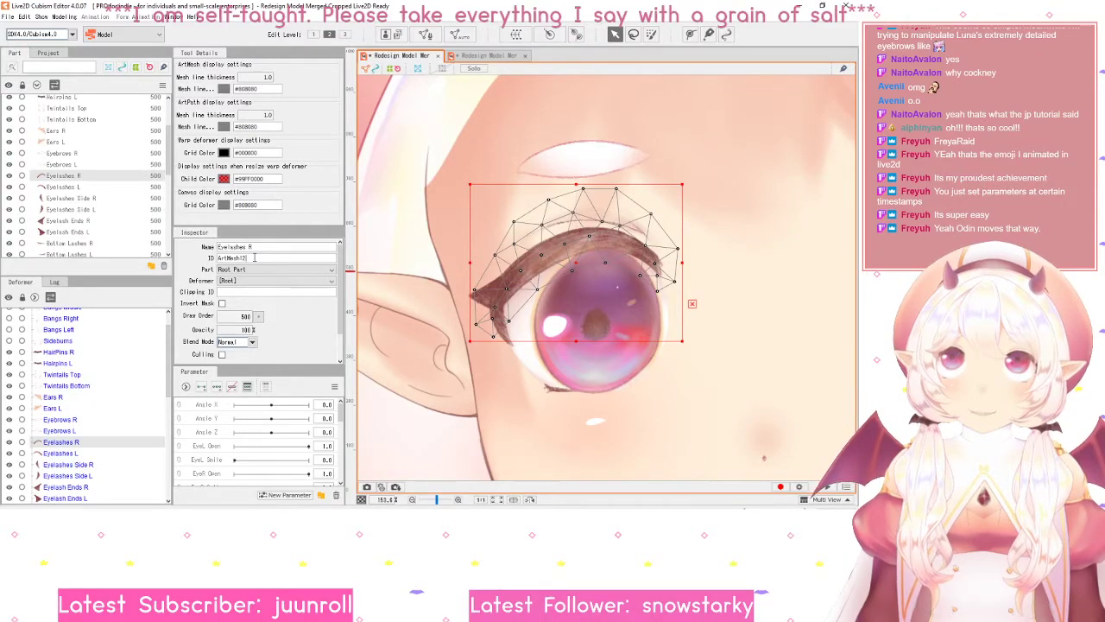
- Switch to the open Mouth Experiment version of the model
left_click(483, 56)
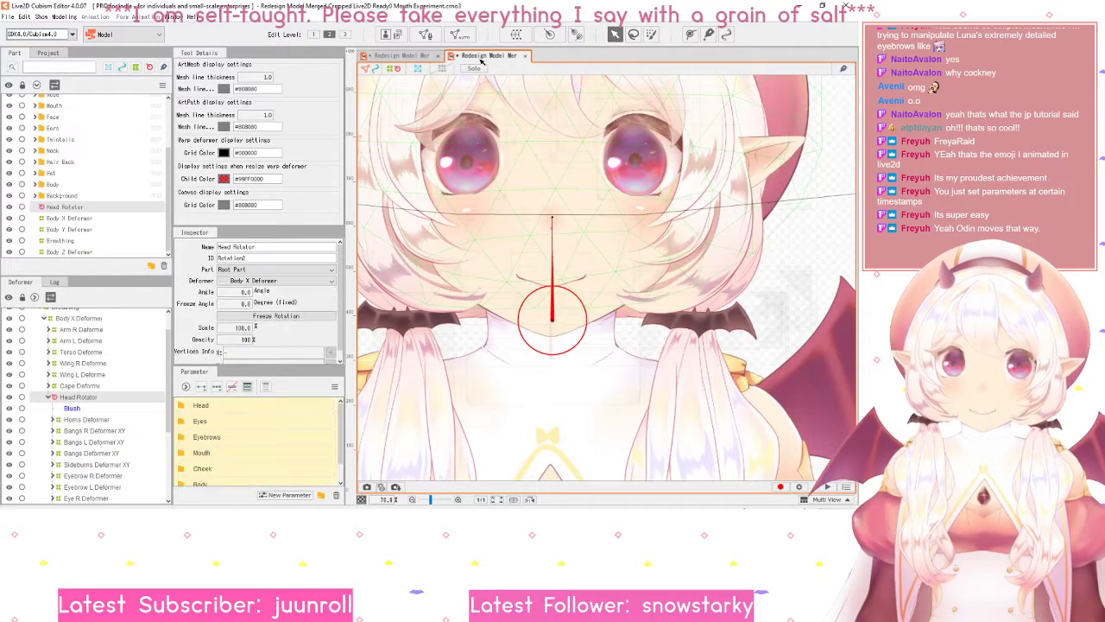
- Expand the Eyes part folder and look through the meshes of the side lashes and the right and left bottom lashes
left_click_drag(506, 146, 540, 211)
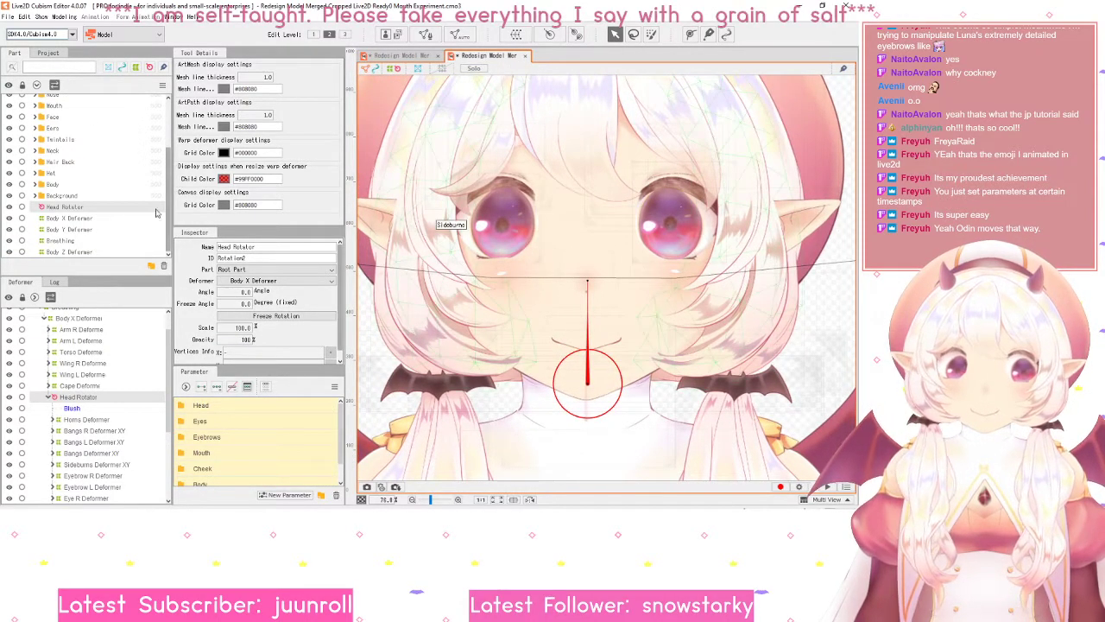
scroll(89, 211, "up", 2)
left_click(52, 145)
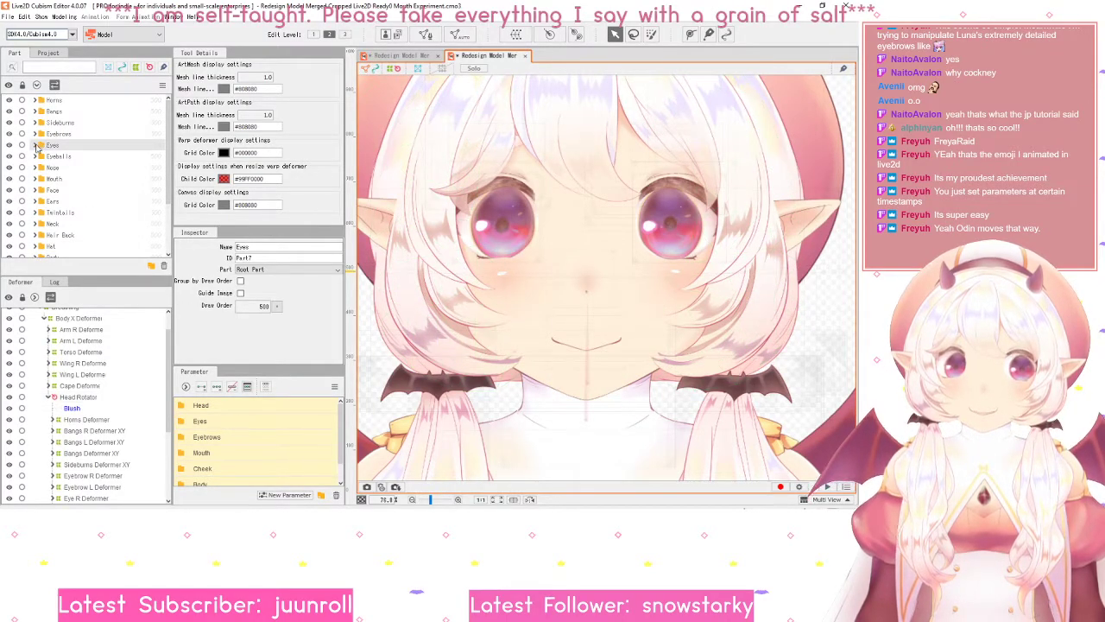
left_click(37, 145)
left_click(78, 160)
left_click(88, 190)
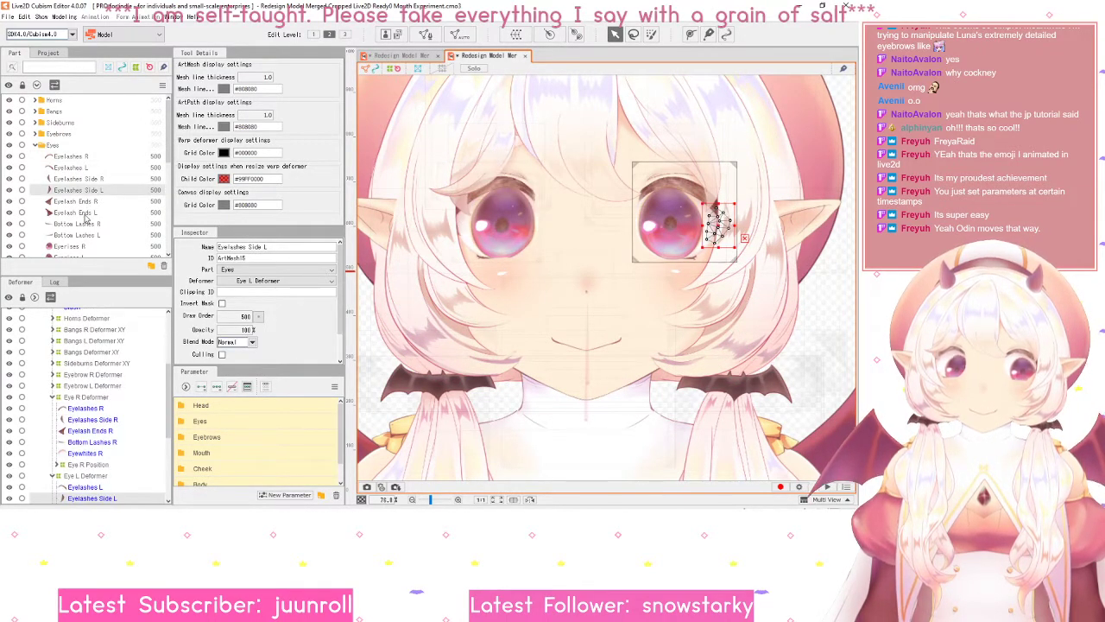
left_click(83, 226)
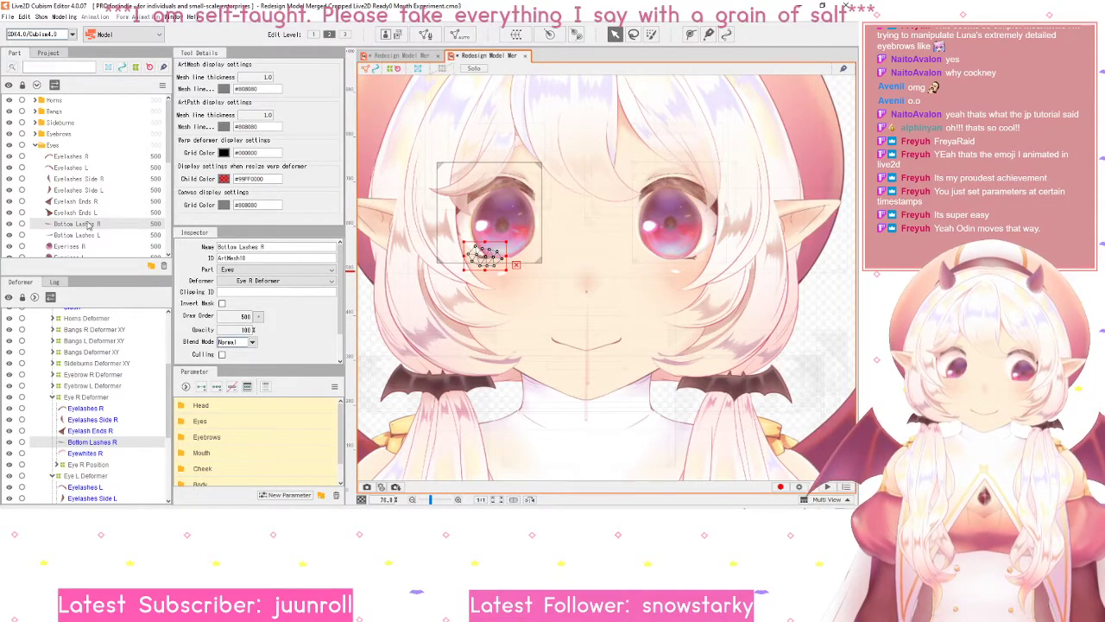
left_click(88, 236)
scroll(88, 238, "down", 1)
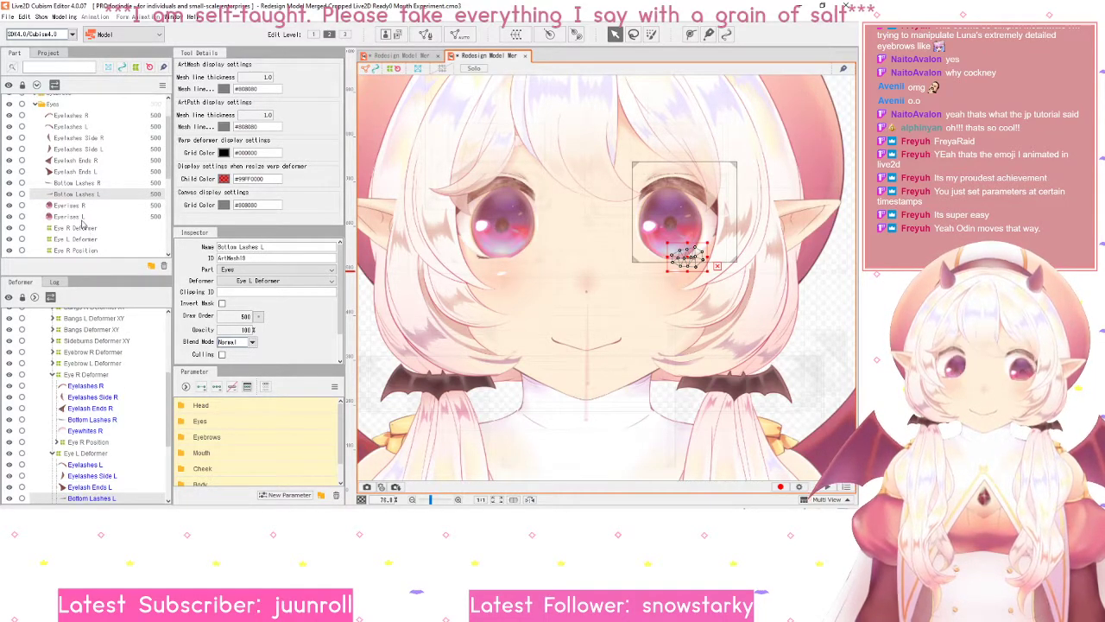
- Select Eyerises R and point out its Clipping ID, leaving the value as it is
left_click(80, 207)
scroll(492, 241, "up", 4)
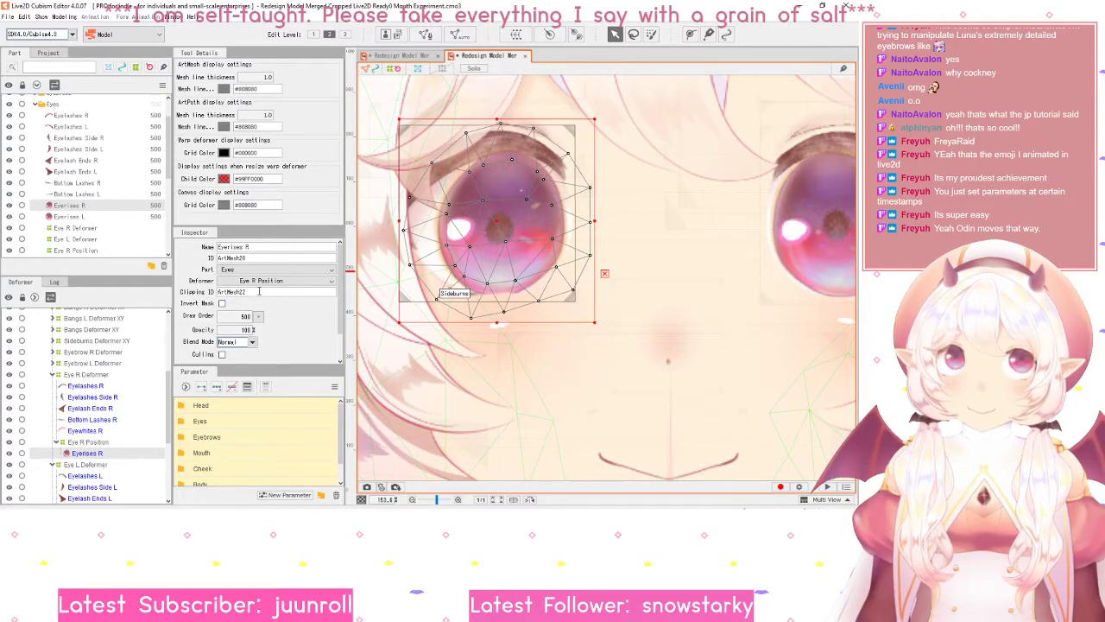
left_click_drag(258, 292, 227, 292)
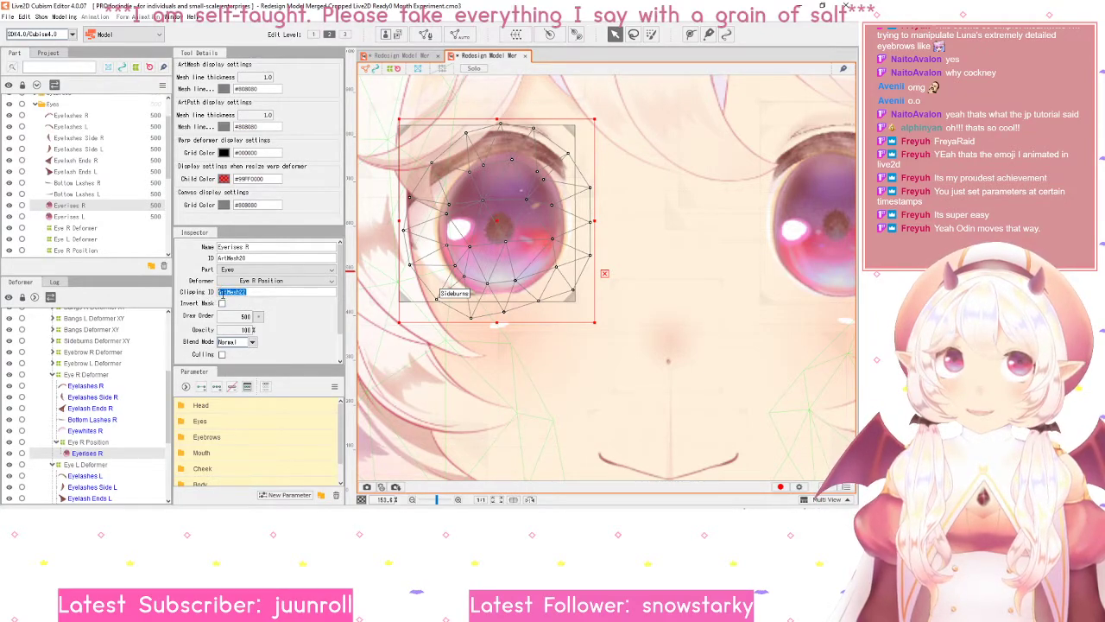
left_click(221, 294)
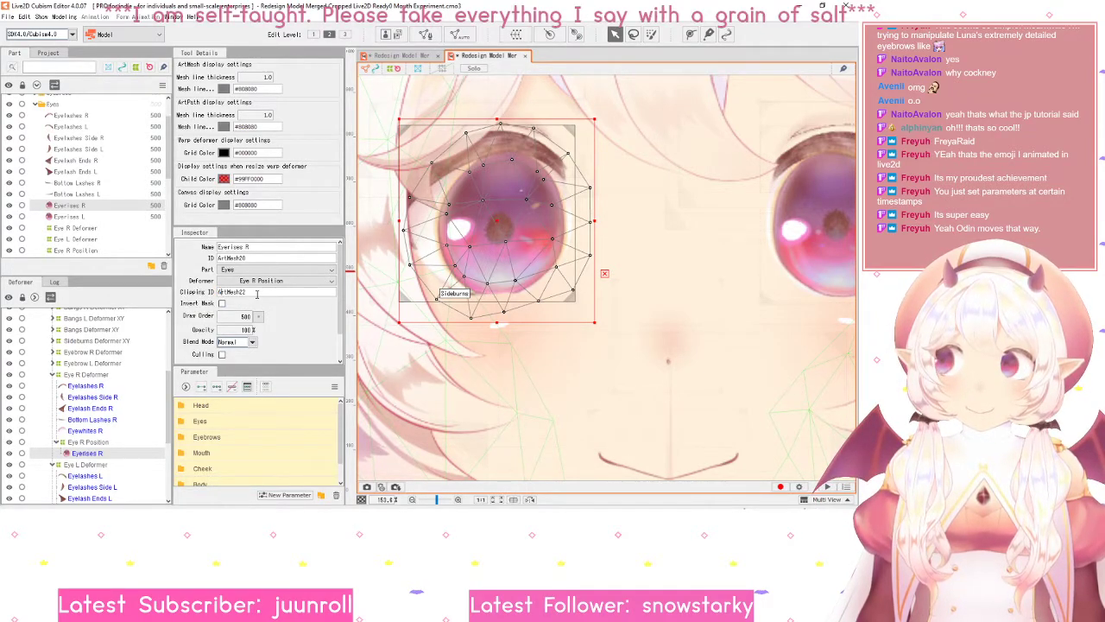
double_click(214, 294)
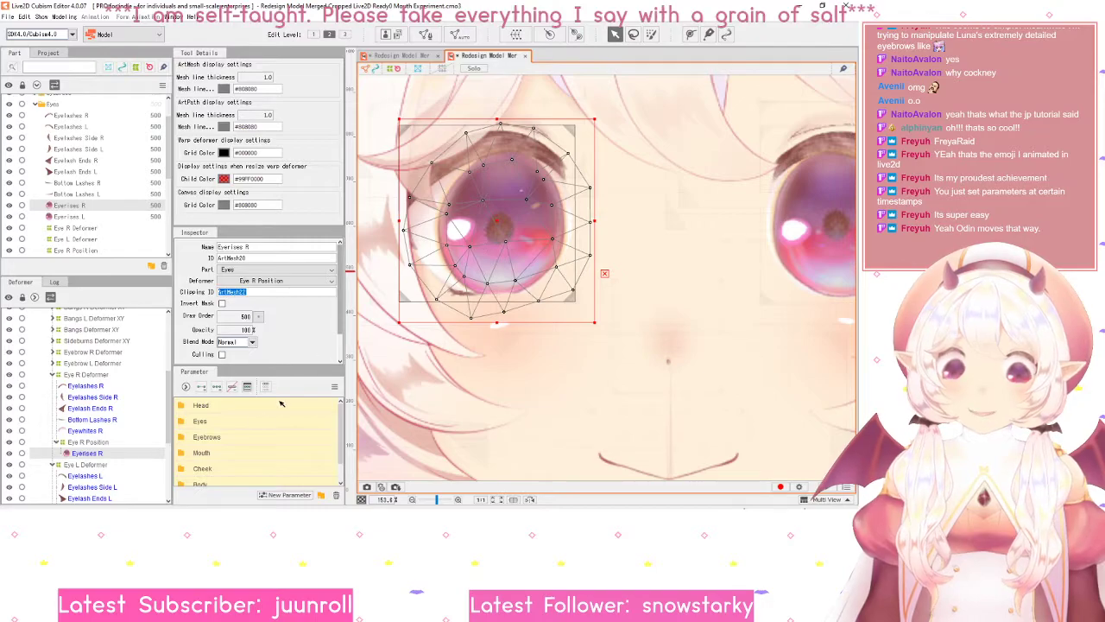
key("Return")
left_click(671, 190)
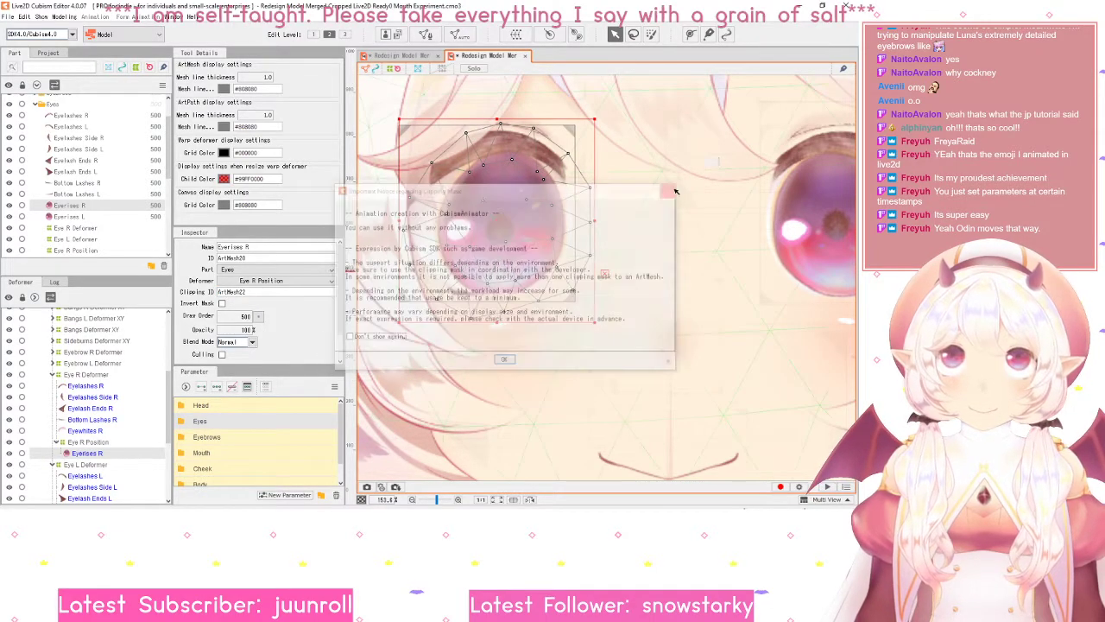
- Demonstrate the clipping by moving the Eyerises R mesh slightly downward, and undo the move
scroll(511, 248, "down", 3)
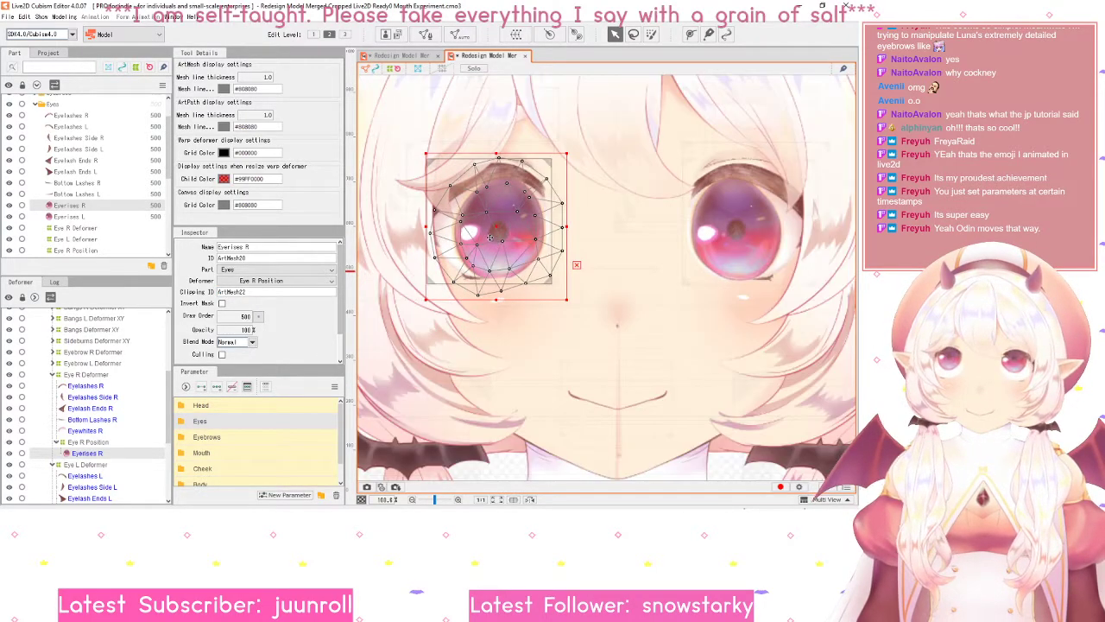
left_click_drag(504, 233, 511, 265)
key("ctrl+z")
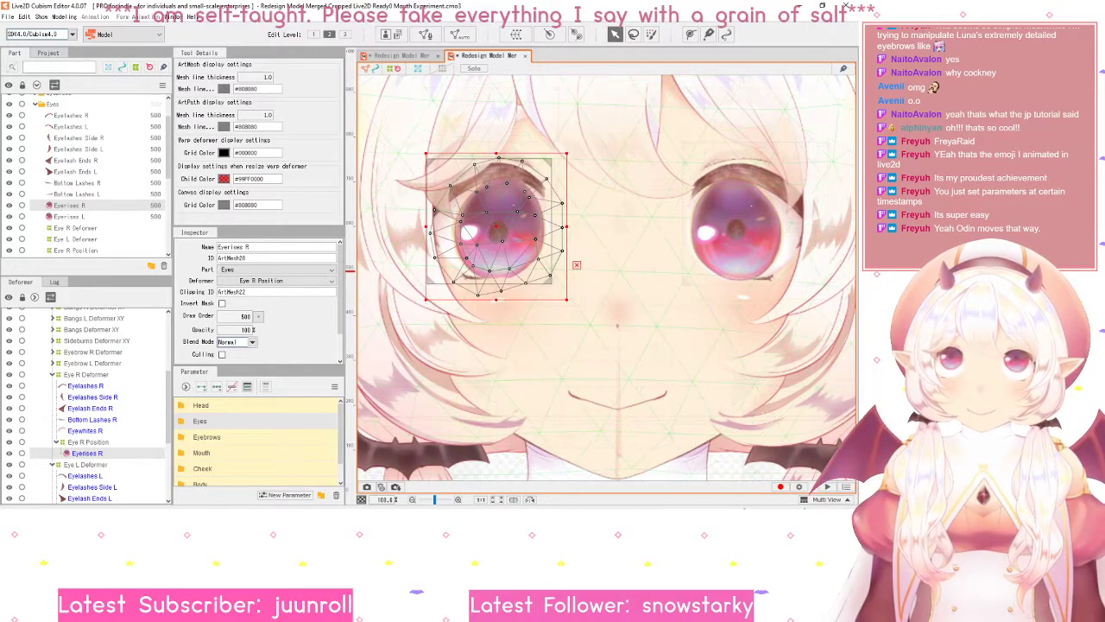
- Switch to the unrigged model and examine its Eyelashes R mesh up close
left_click(398, 55)
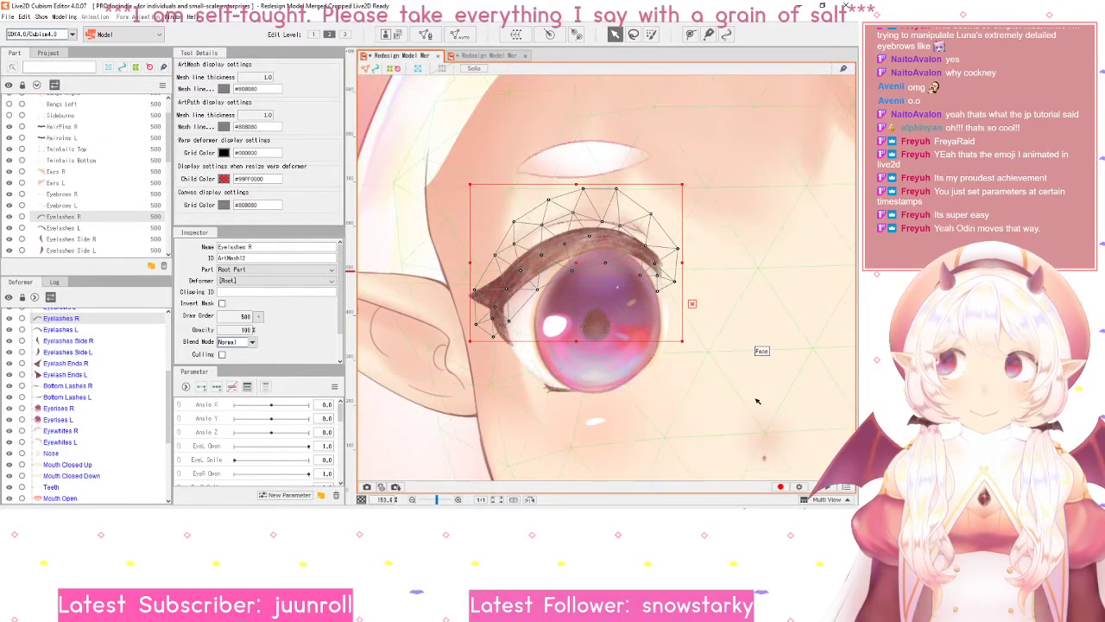
scroll(587, 328, "up", 1)
scroll(587, 328, "down", 1)
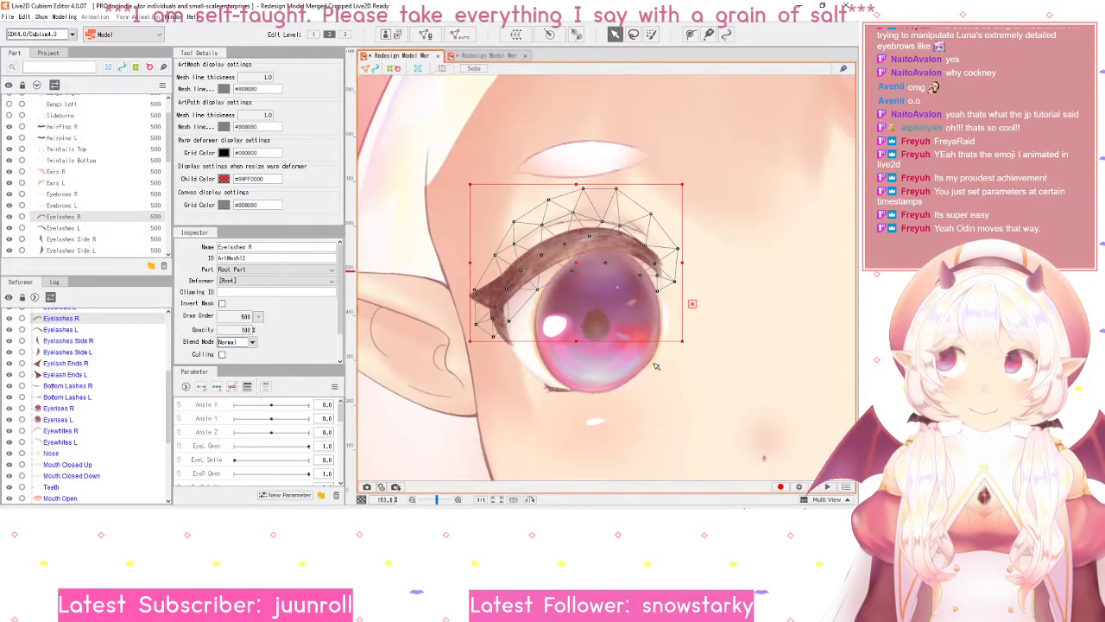
scroll(604, 272, "up", 1)
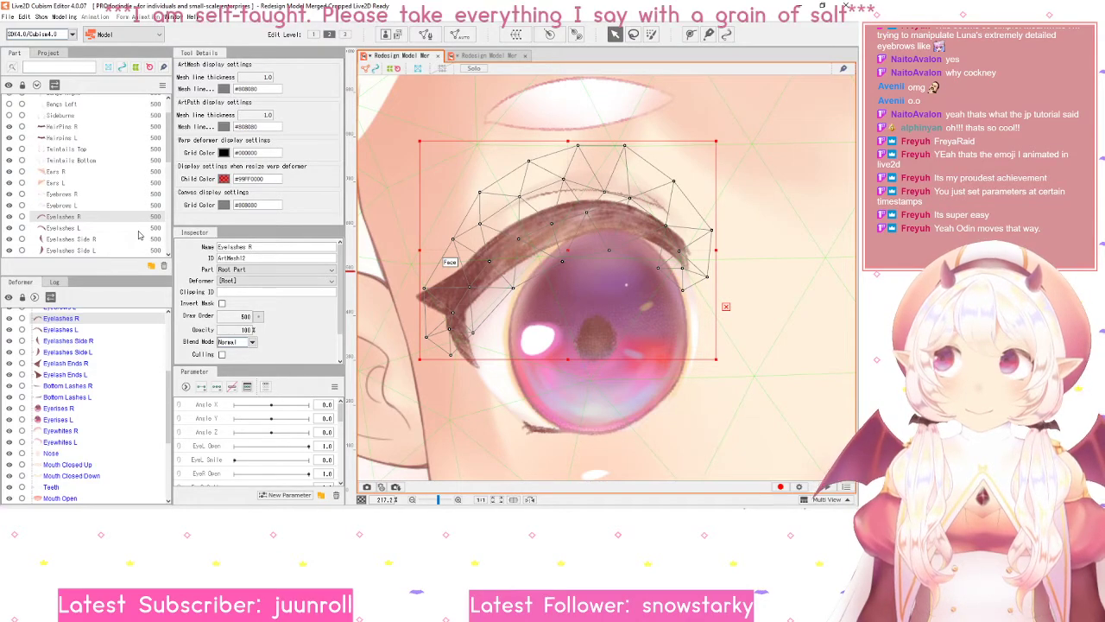
- Review the Eyes folder and the Part assignment of Eyerises R in the Mouth Experiment model, and return to the unrigged model
left_click(472, 57)
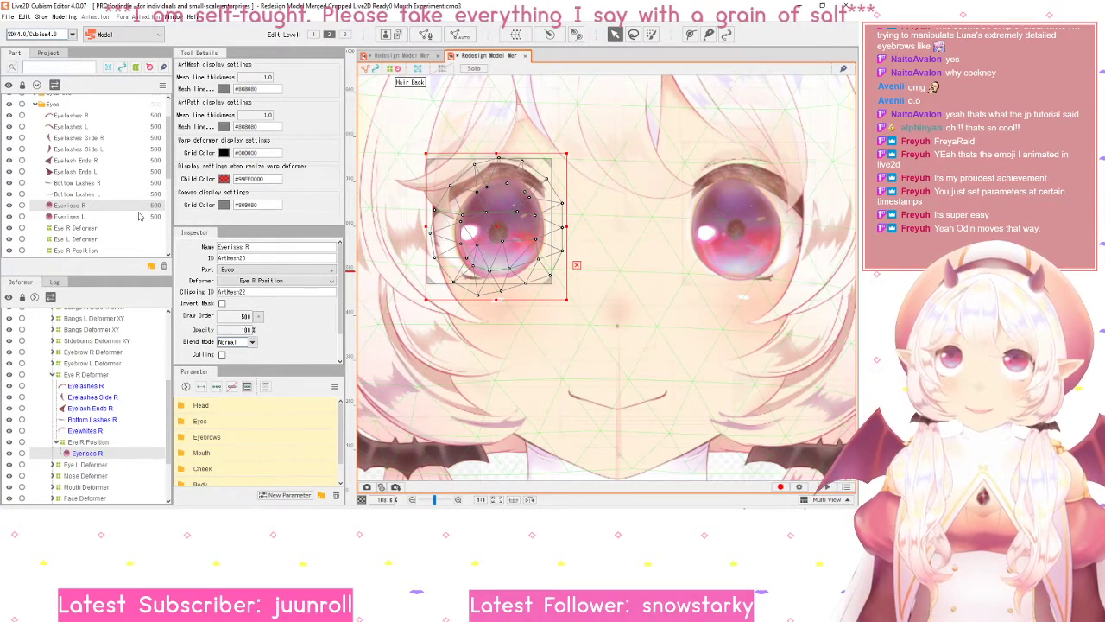
scroll(57, 129, "up", 2)
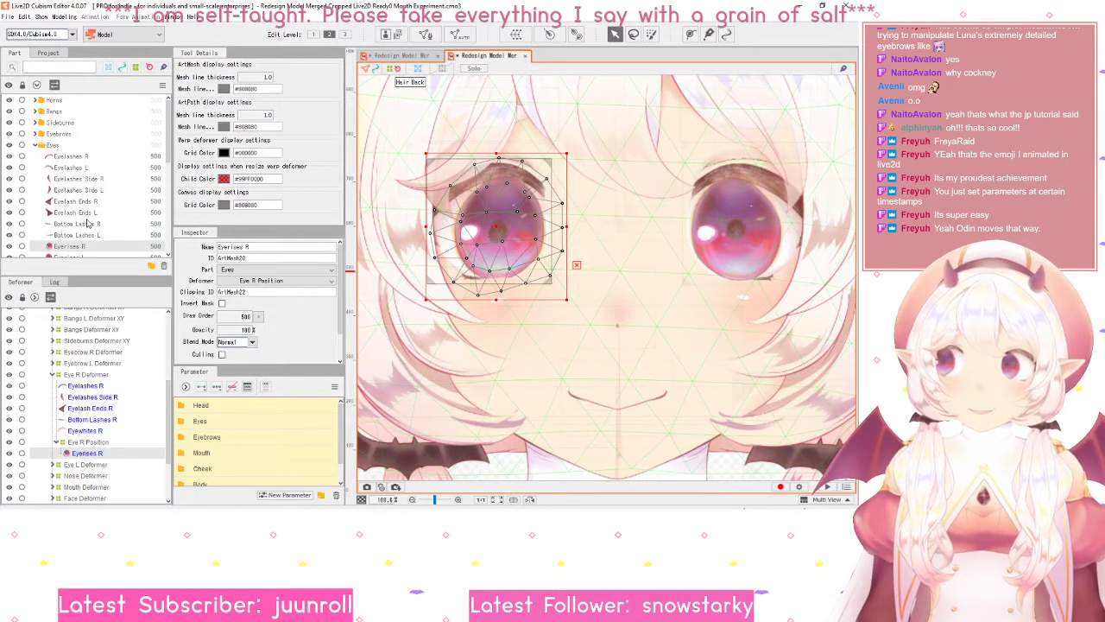
scroll(87, 222, "down", 2)
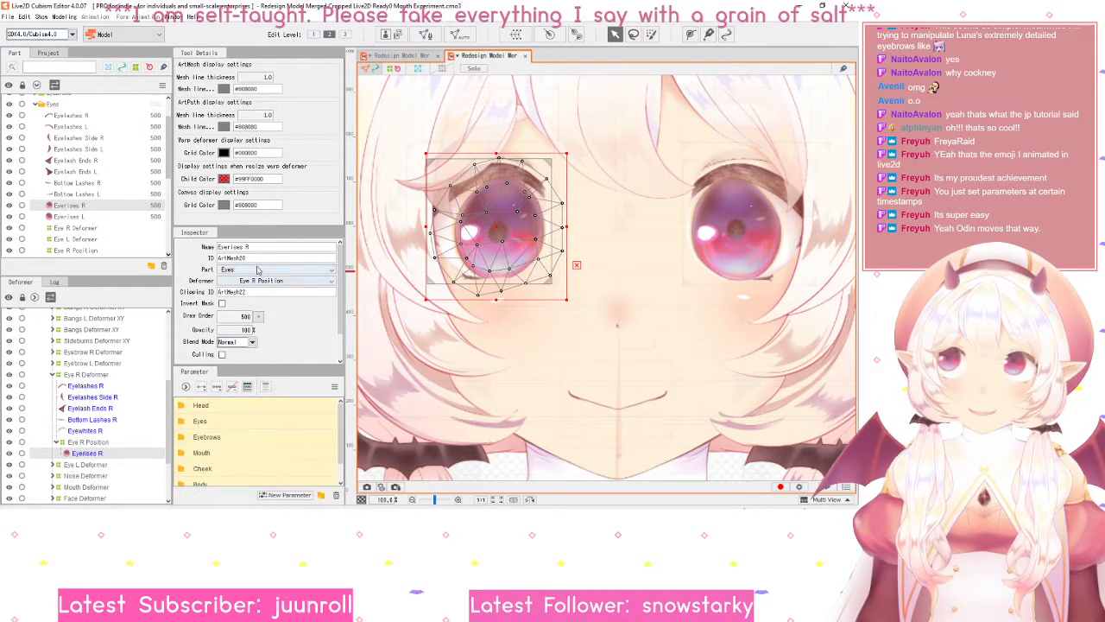
left_click(256, 271)
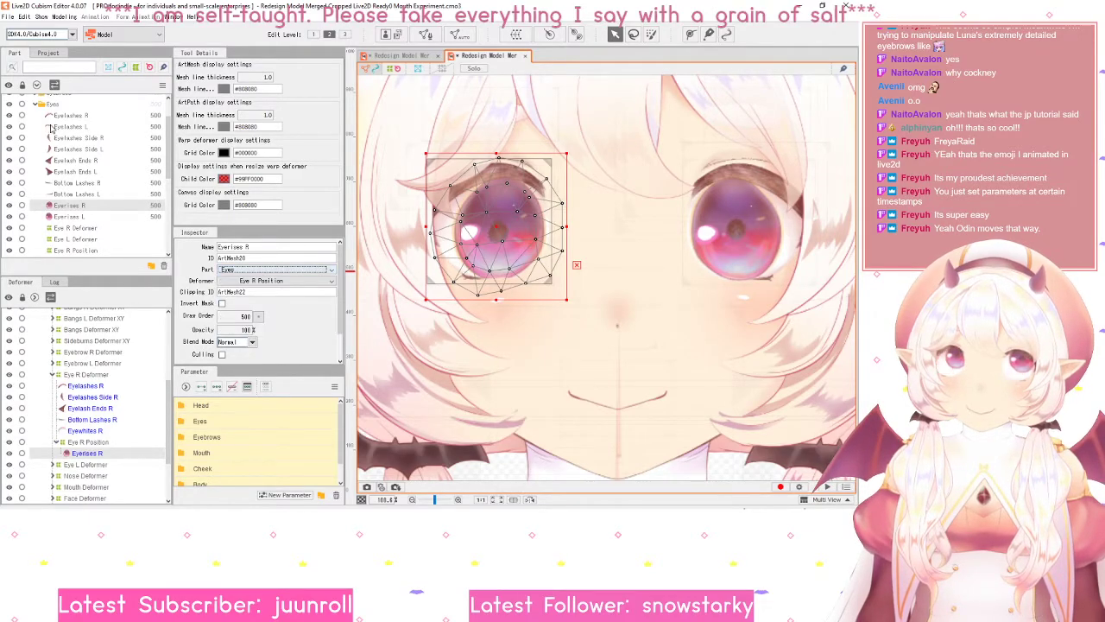
left_click(398, 56)
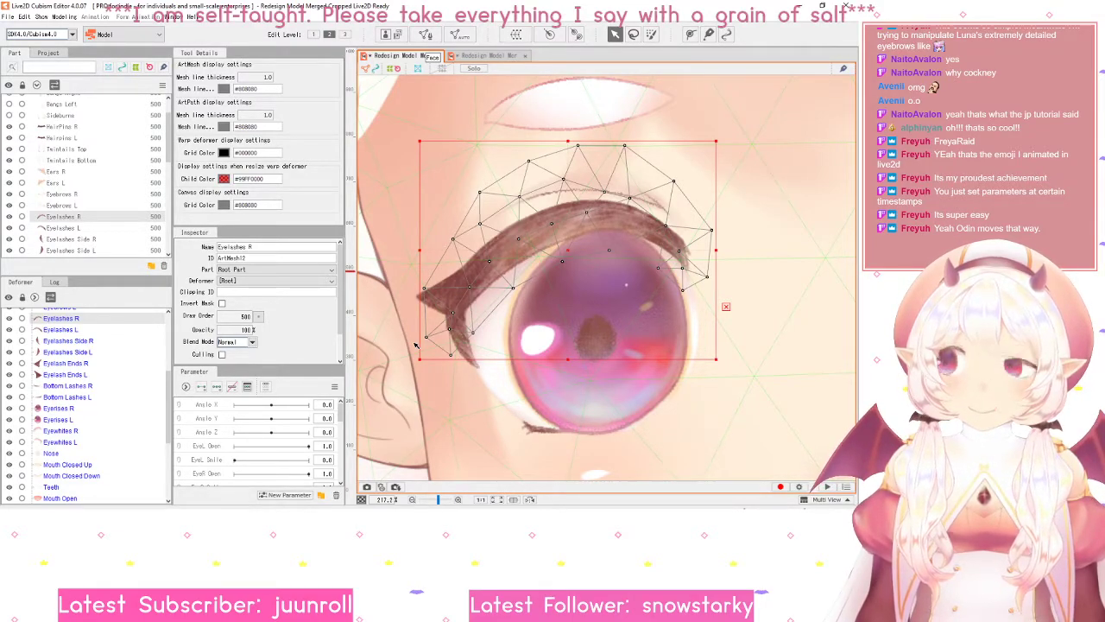
- Switch to the Mouth Experiment model and collapse its deformer hierarchy level by level up to Body Z Deformer
left_click(488, 58)
scroll(54, 384, "down", 3)
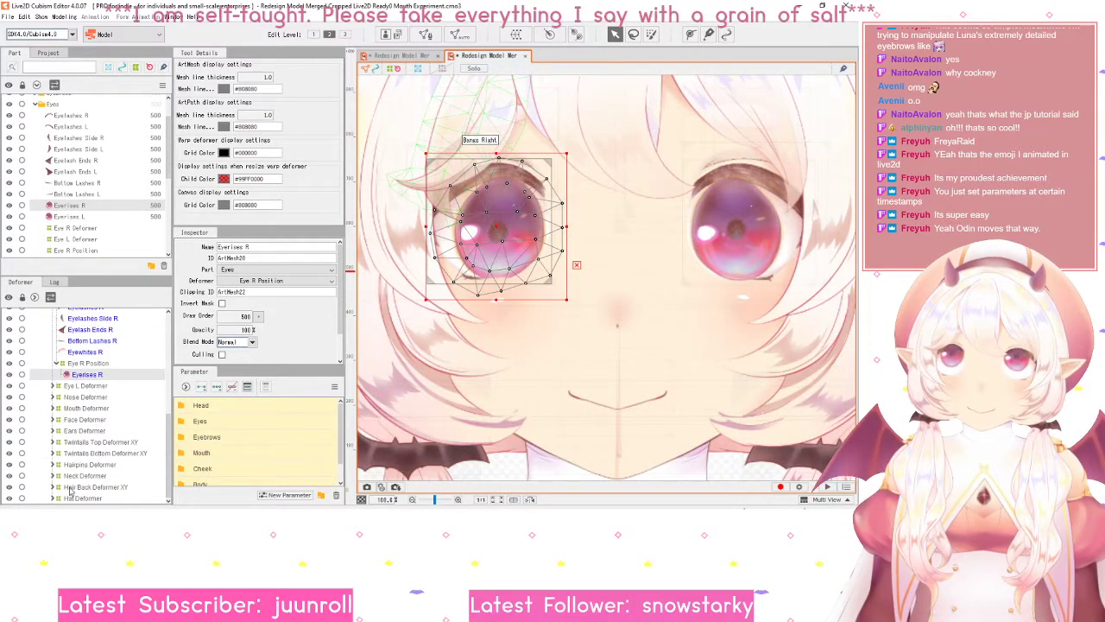
scroll(54, 384, "up", 5)
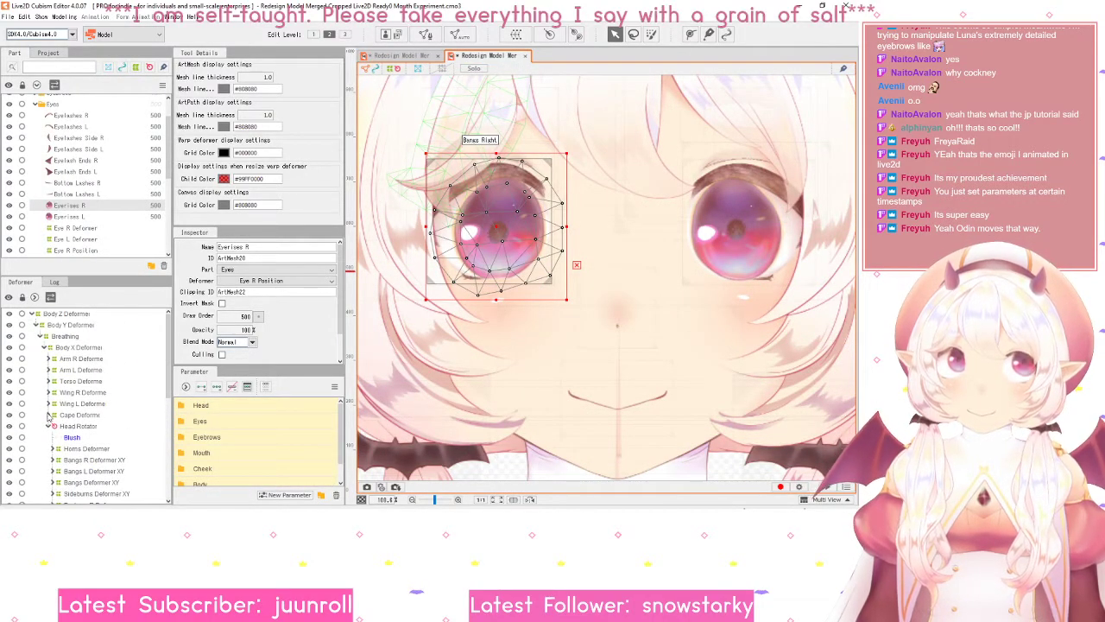
left_click(45, 347)
left_click(39, 336)
left_click(35, 324)
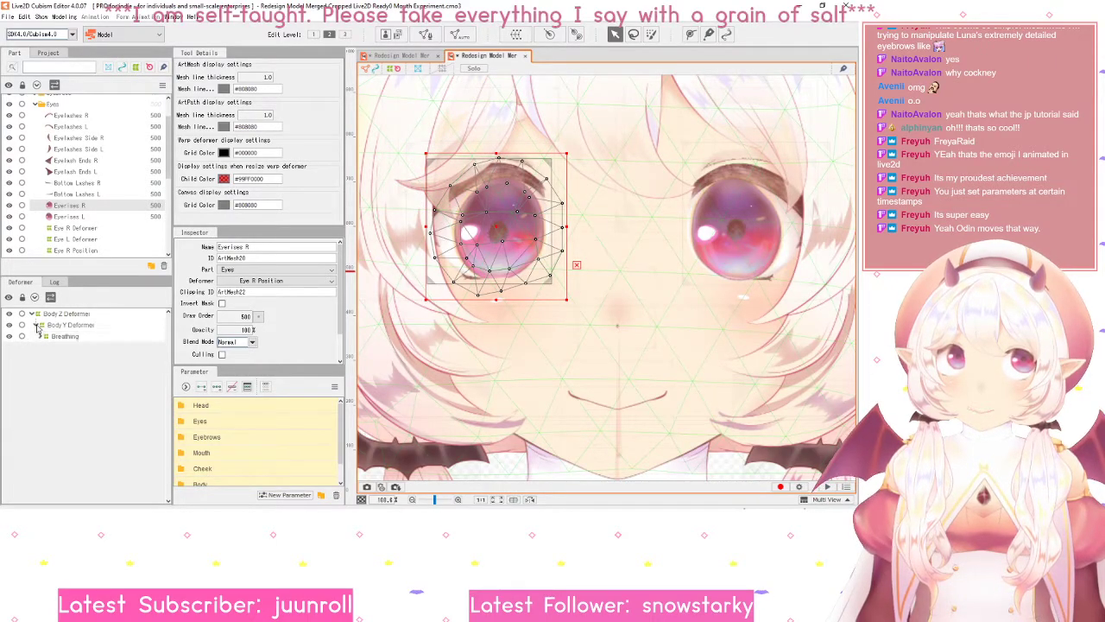
left_click(31, 314)
- Expand Body Z Deformer, Body Y Deformer and Breathing one level at a time, and flip briefly to the unrigged model for comparison
left_click(31, 316)
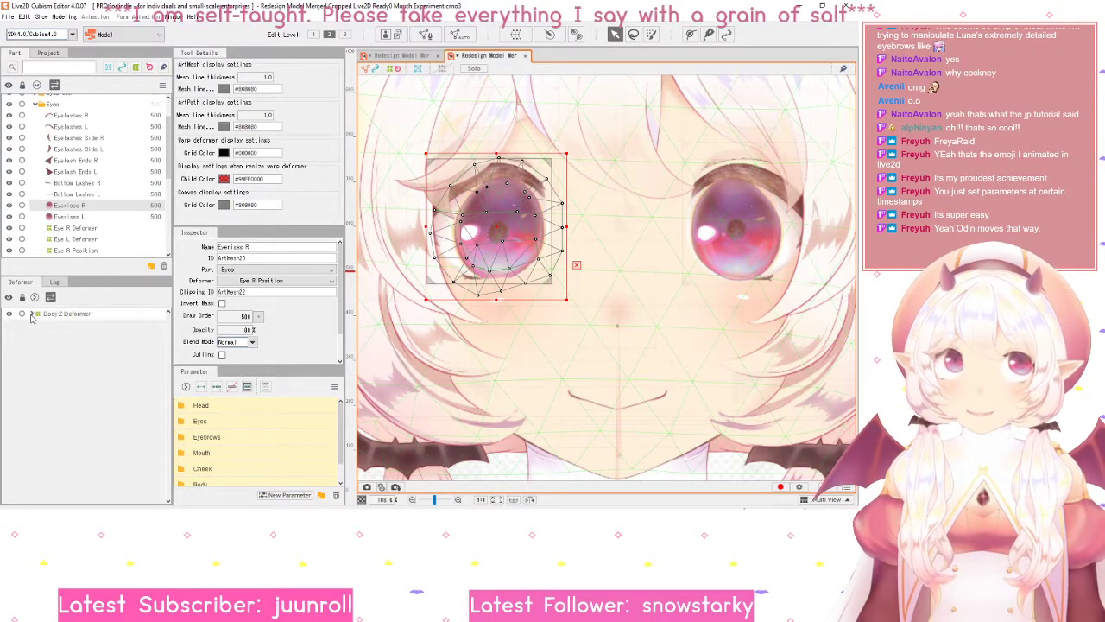
left_click(32, 327)
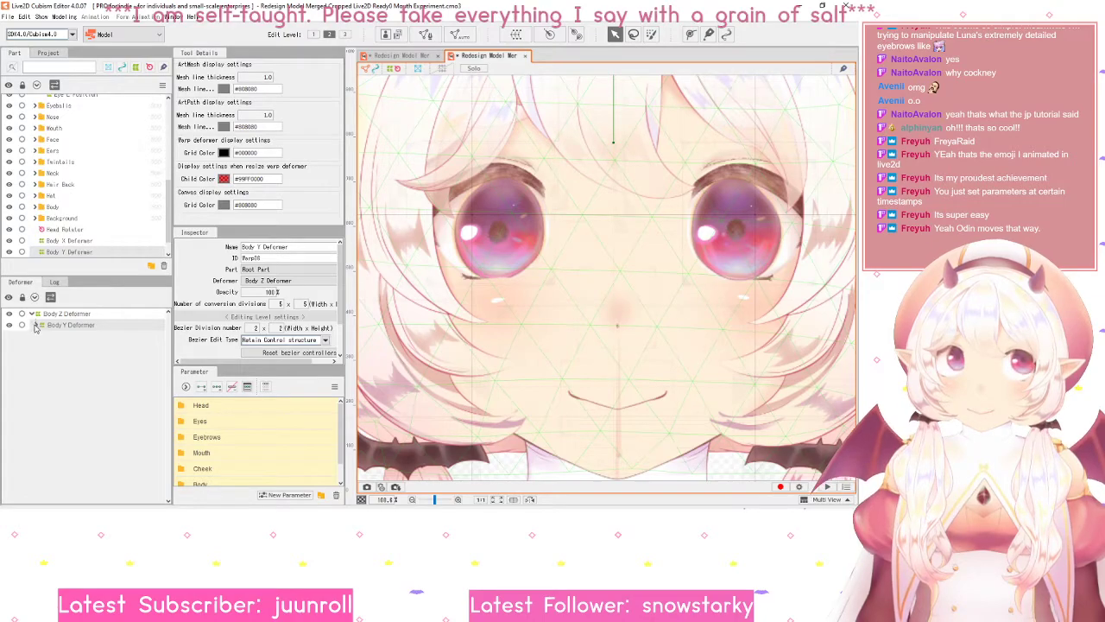
left_click(35, 325)
left_click(38, 338)
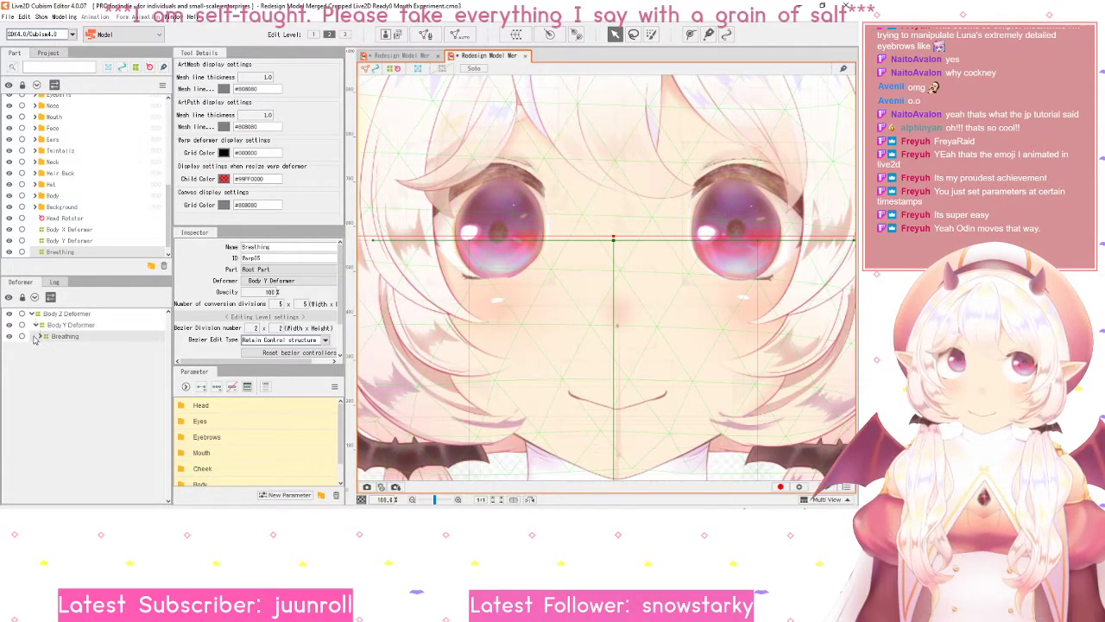
left_click(396, 55)
left_click(473, 55)
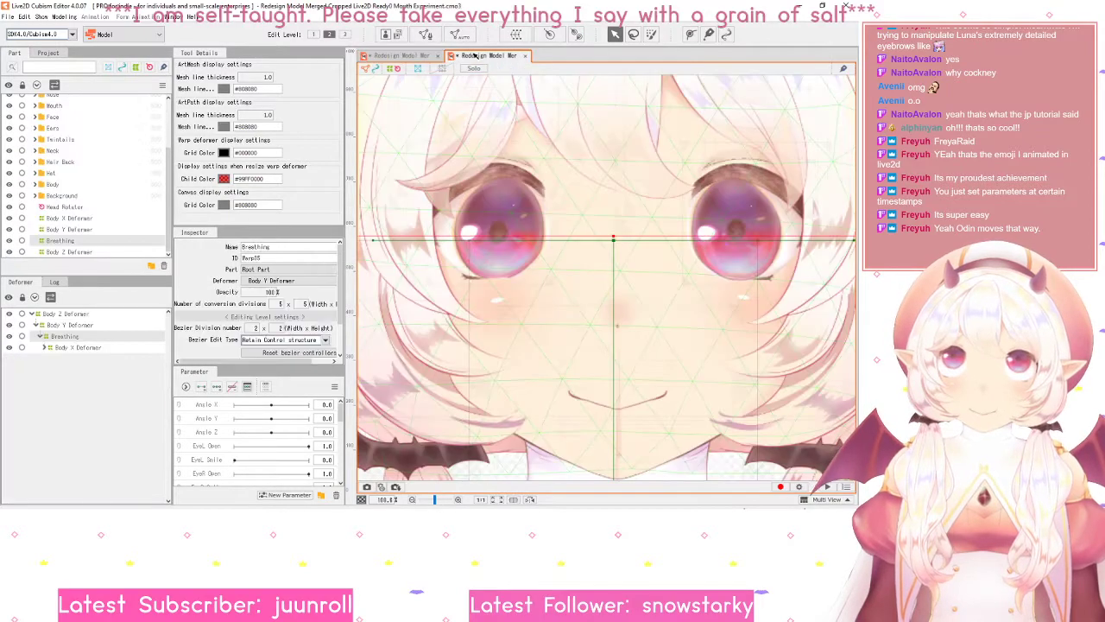
- Switch to the unrigged model, bring its whole face into view and select Eyelashes Side L
left_click(410, 55)
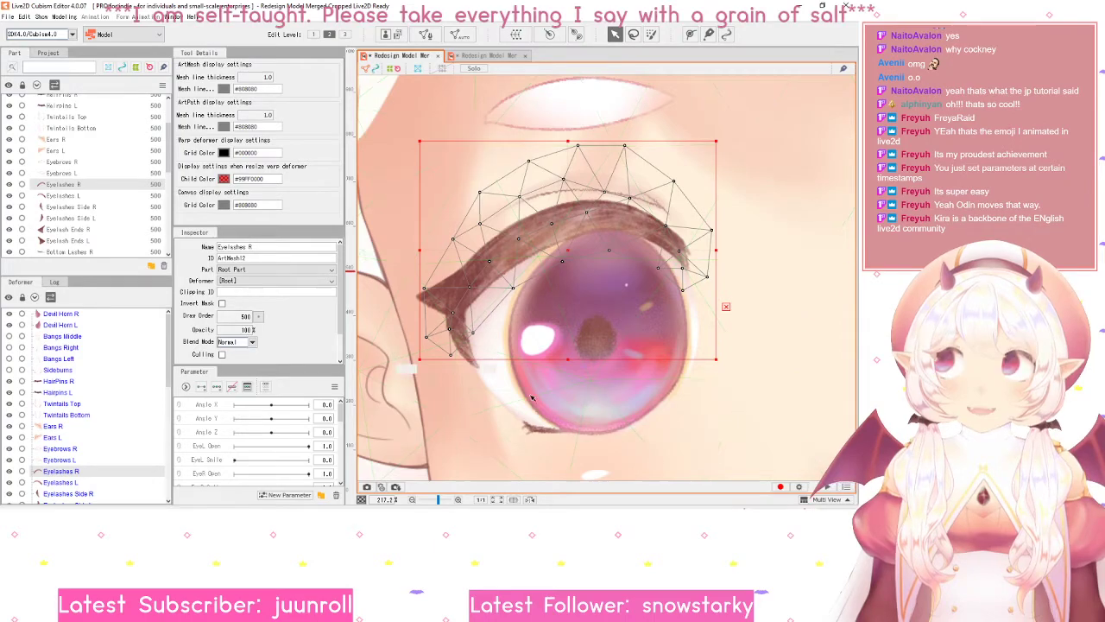
scroll(622, 372, "down", 5)
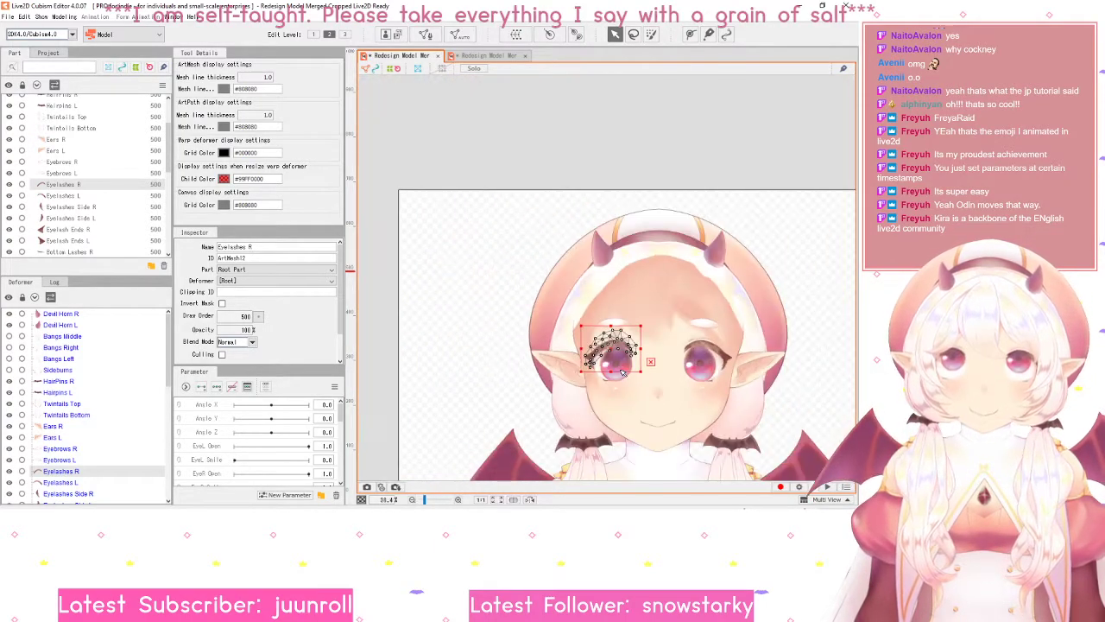
scroll(622, 371, "up", 3)
scroll(622, 371, "down", 2)
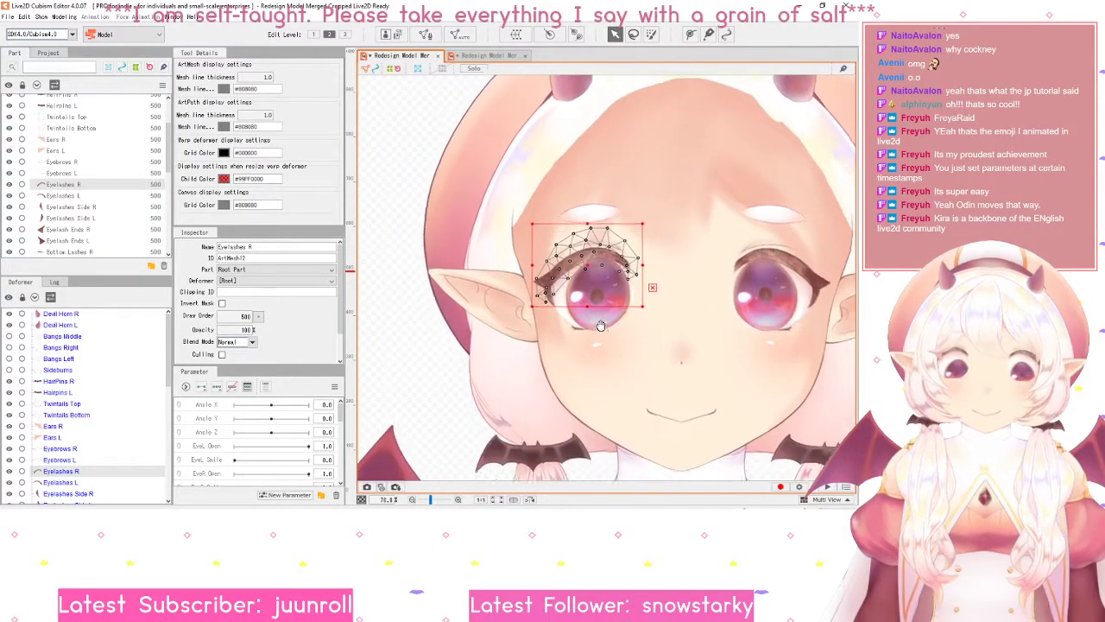
scroll(622, 371, "up", 1)
left_click(95, 220)
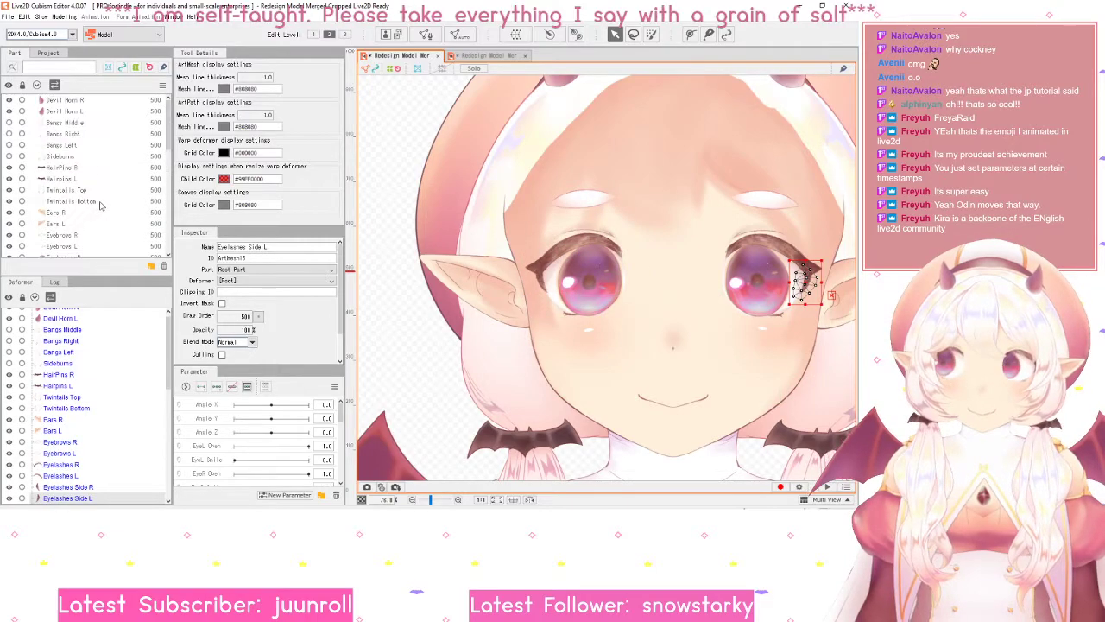
- Create a new part named Horns directly above Devil Horn R in the unrigged model
scroll(96, 200, "up", 2)
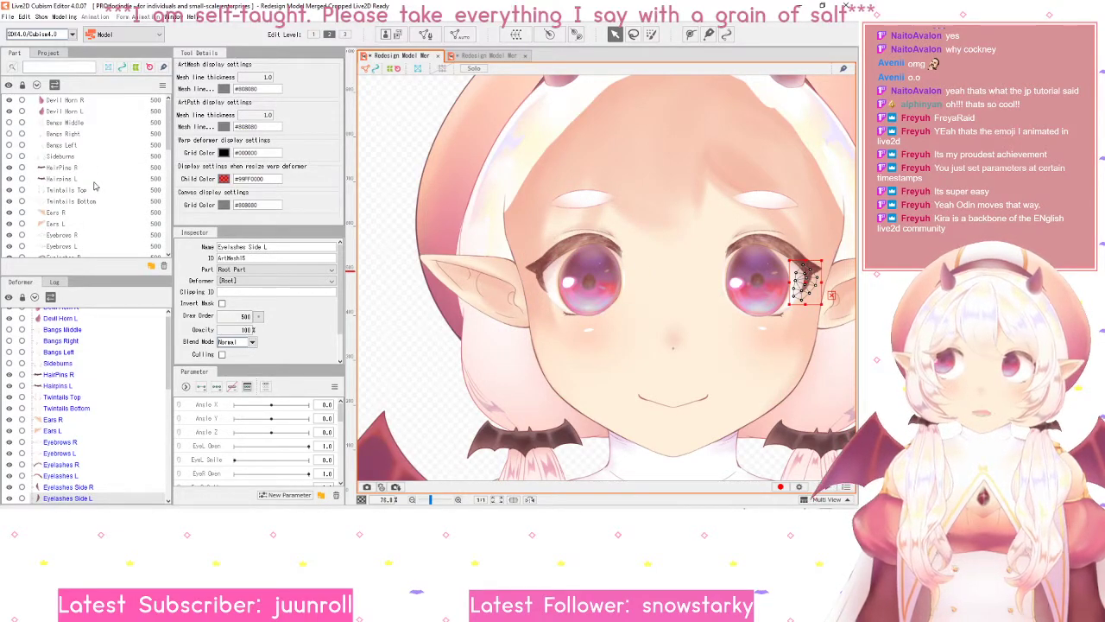
left_click(72, 103)
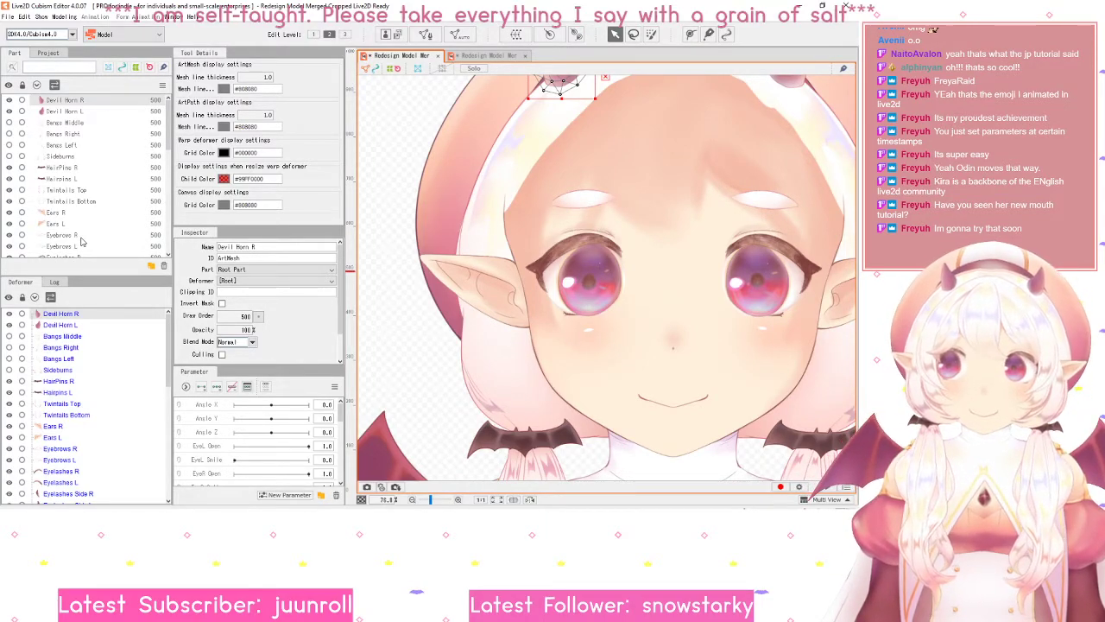
left_click(70, 111)
left_click(69, 101)
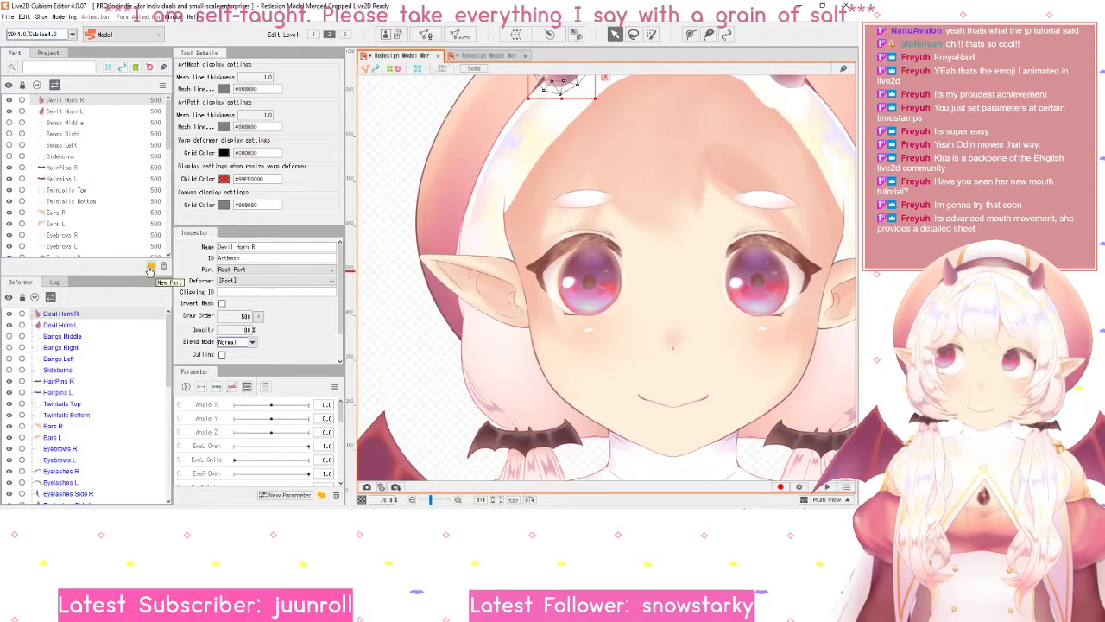
left_click(150, 269)
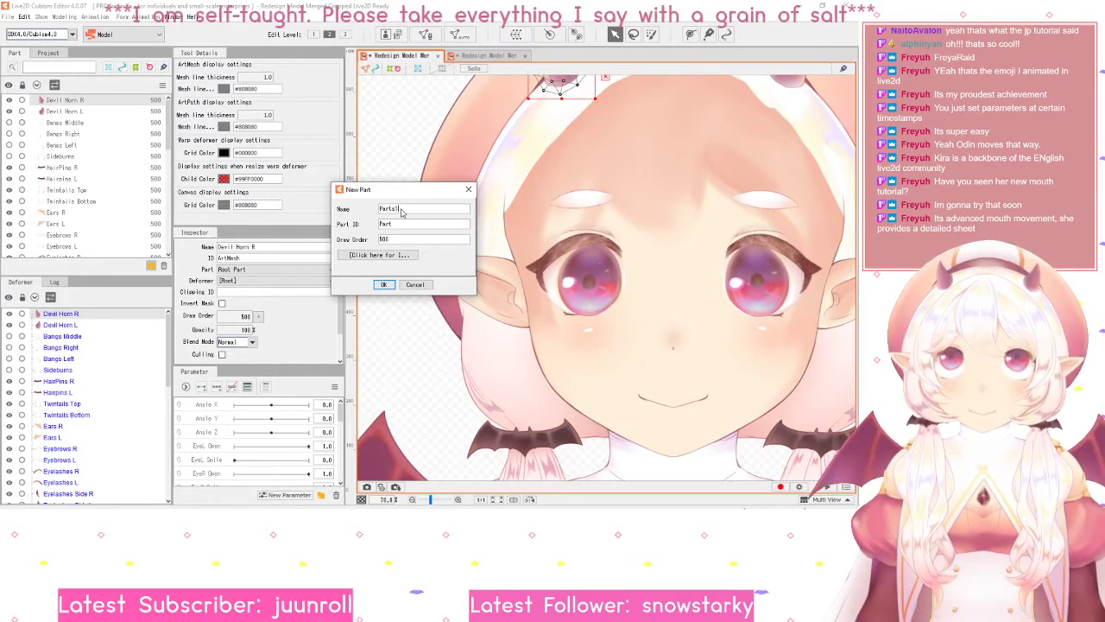
type("Horns")
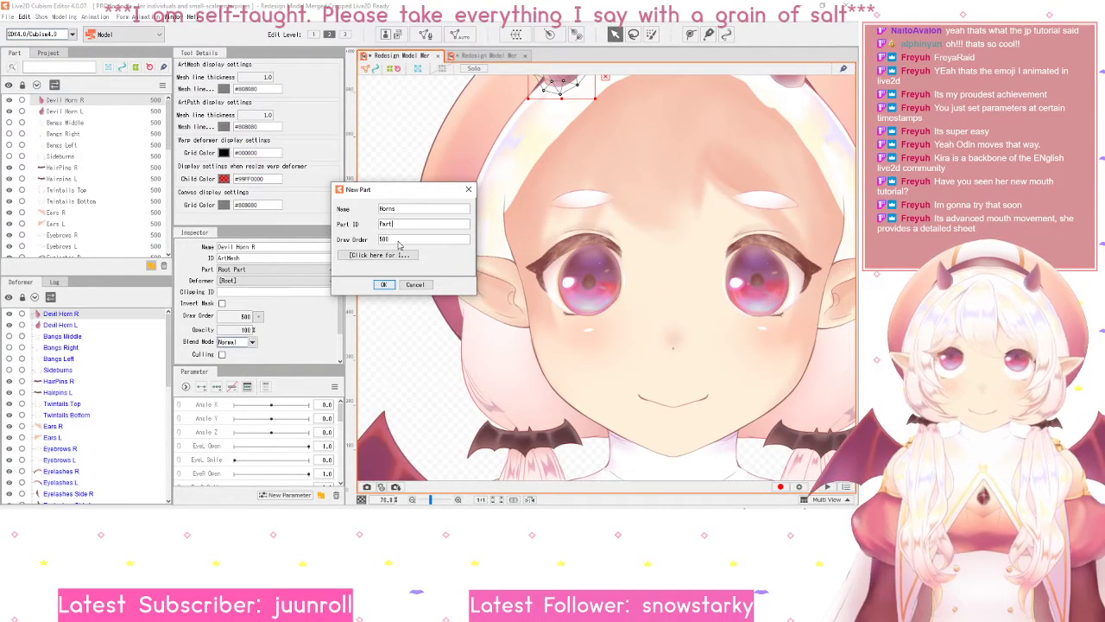
left_click(383, 285)
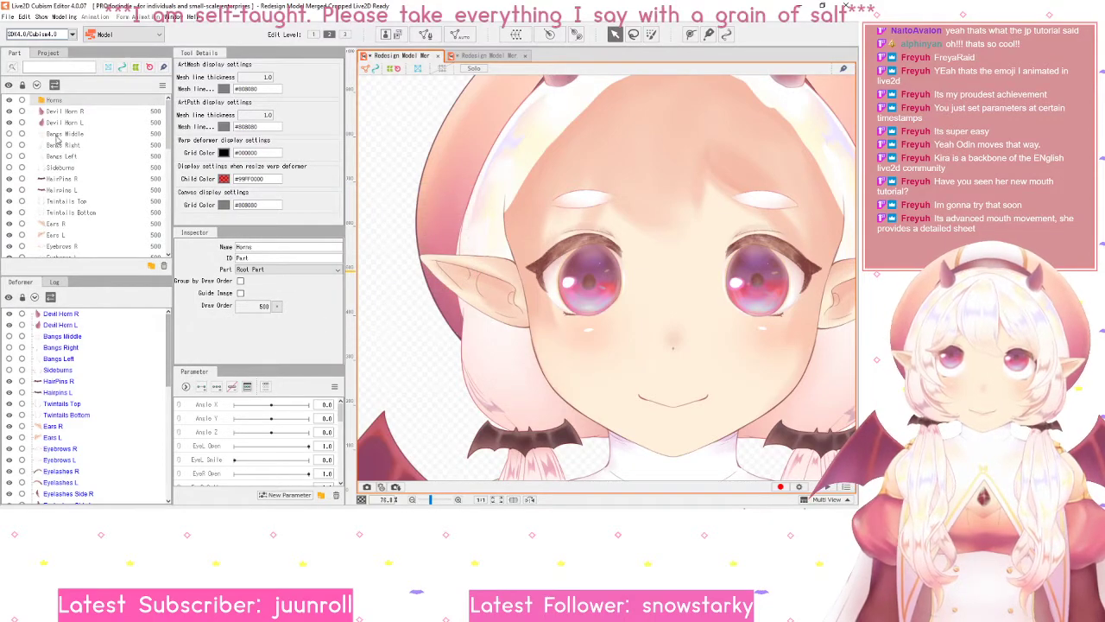
- Move Devil Horn R and Devil Horn L into the Horns part
left_click(76, 112)
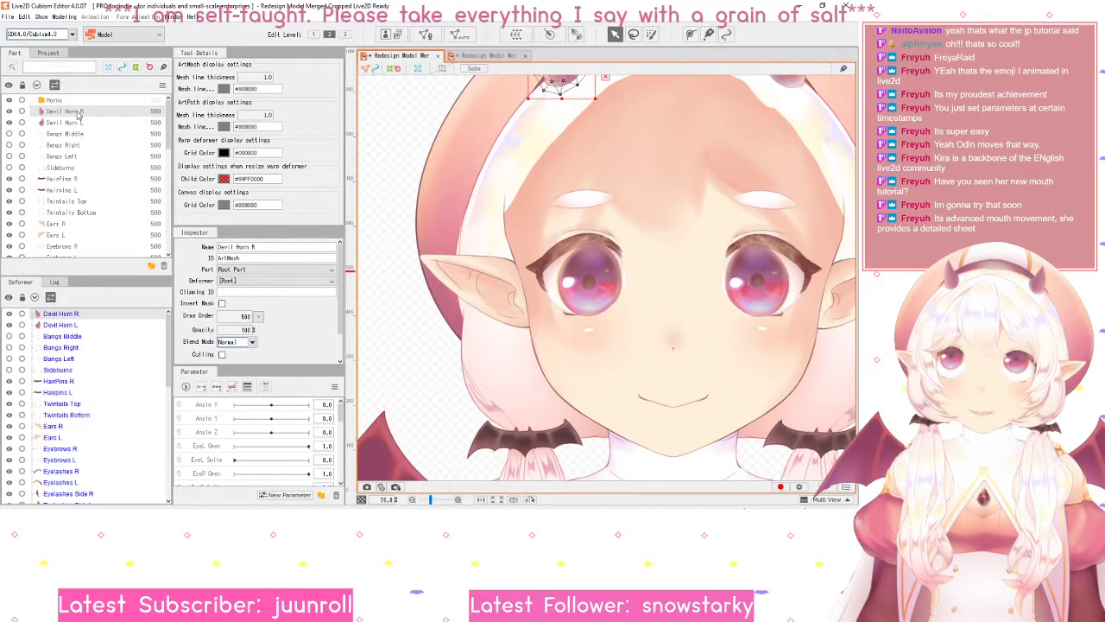
left_click(84, 123, "ctrl")
left_click(83, 133, "ctrl")
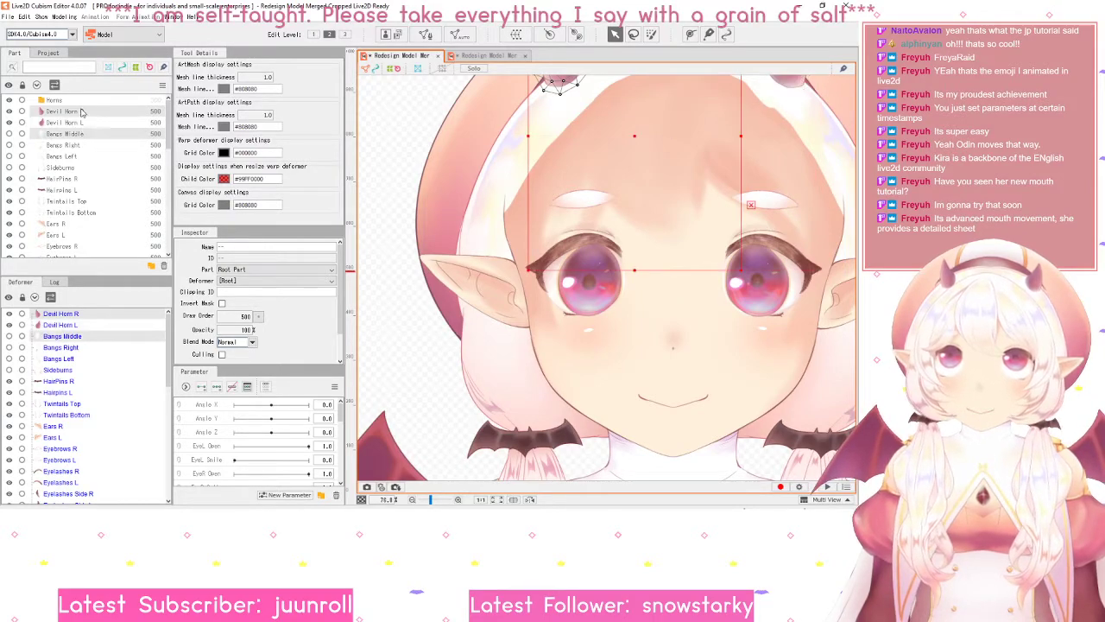
left_click(82, 113, "ctrl")
left_click(84, 123, "ctrl")
left_click(87, 134, "ctrl")
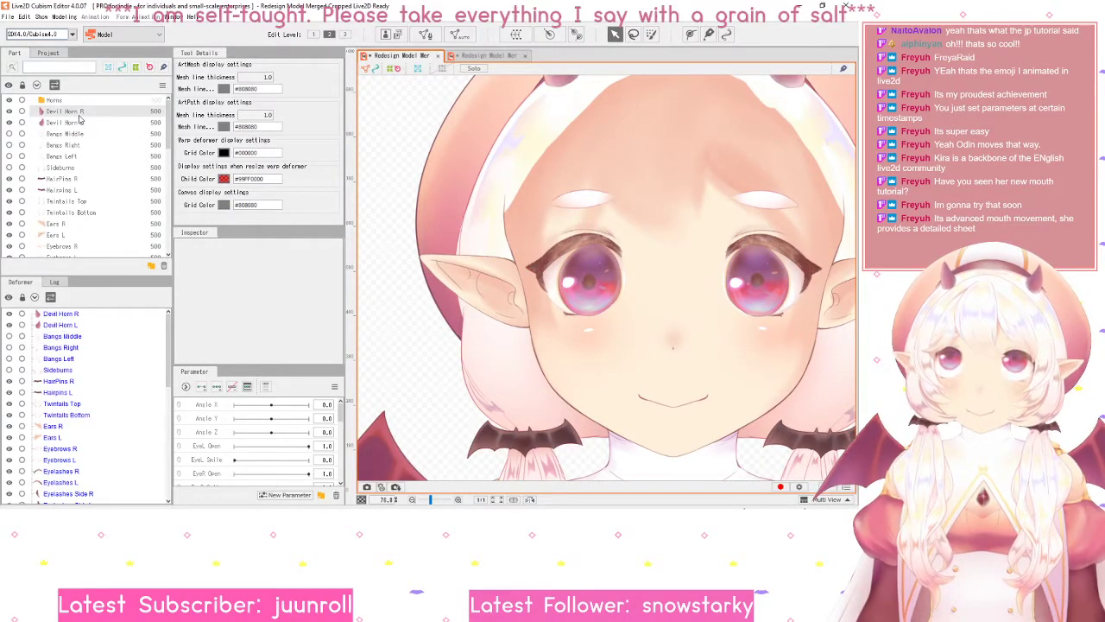
left_click(79, 115)
left_click(84, 122, "ctrl")
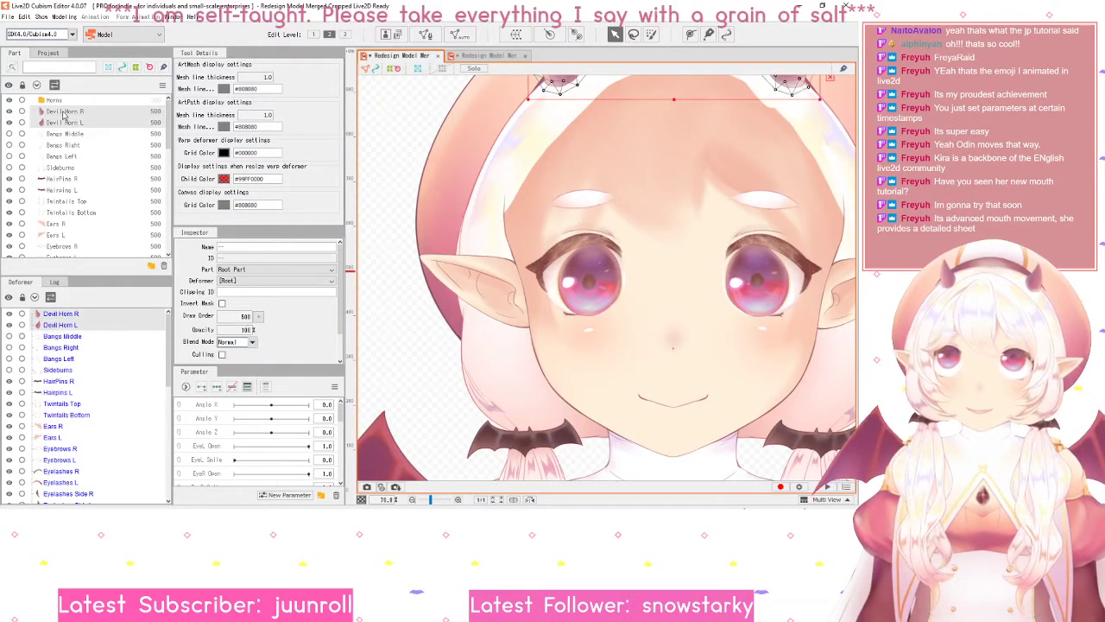
left_click(36, 100)
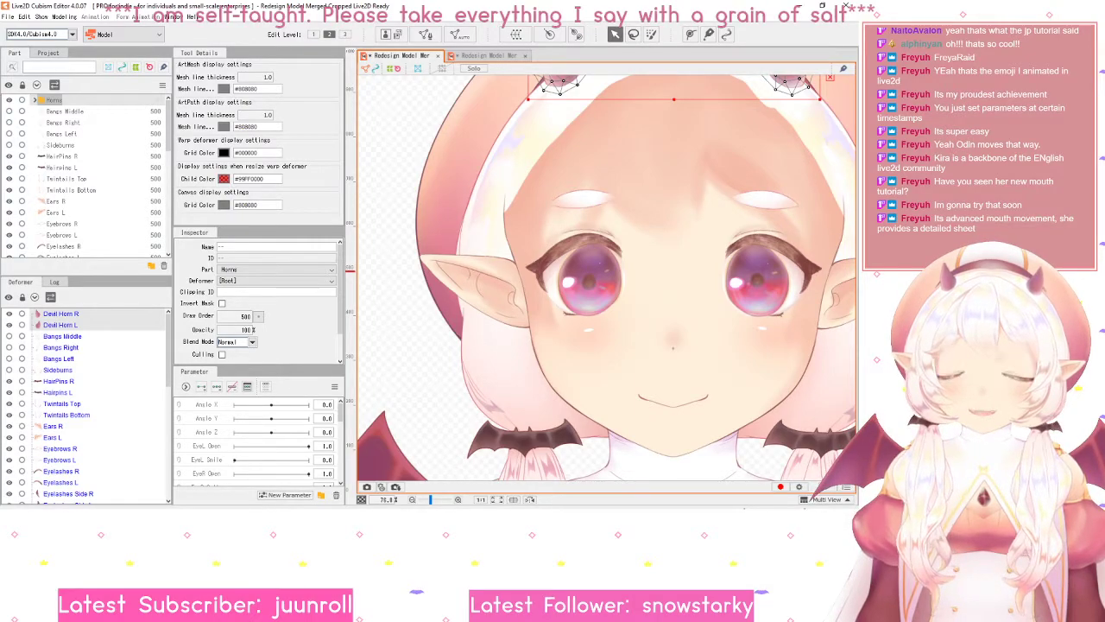
- Review the part folders and the contents of Bangs in the Mouth Experiment model, and return to the unrigged model
left_click(59, 111)
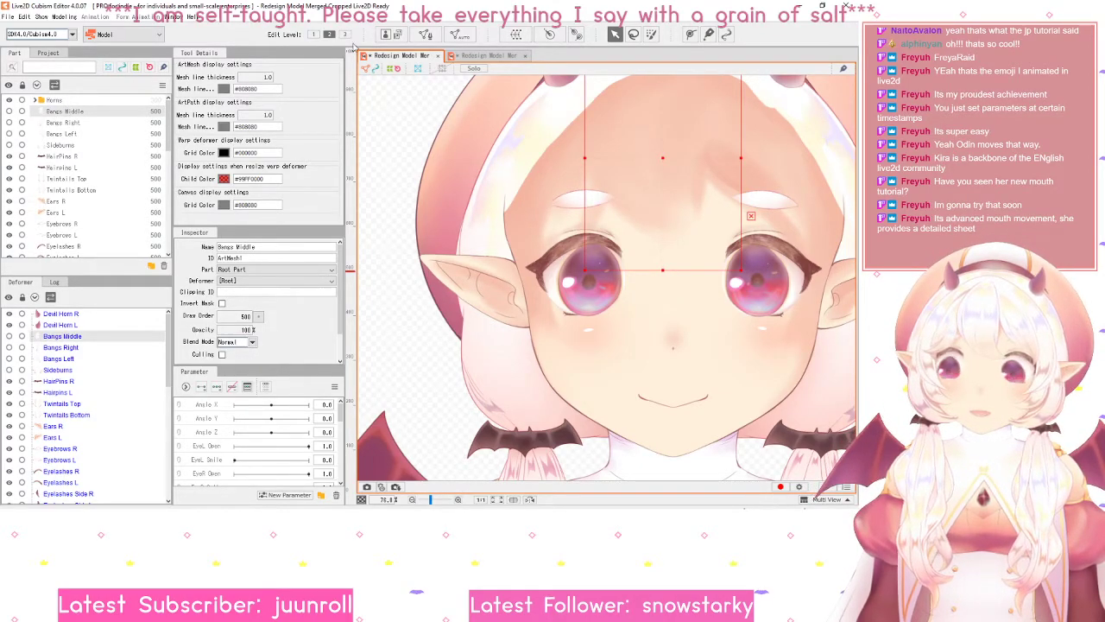
left_click(492, 57)
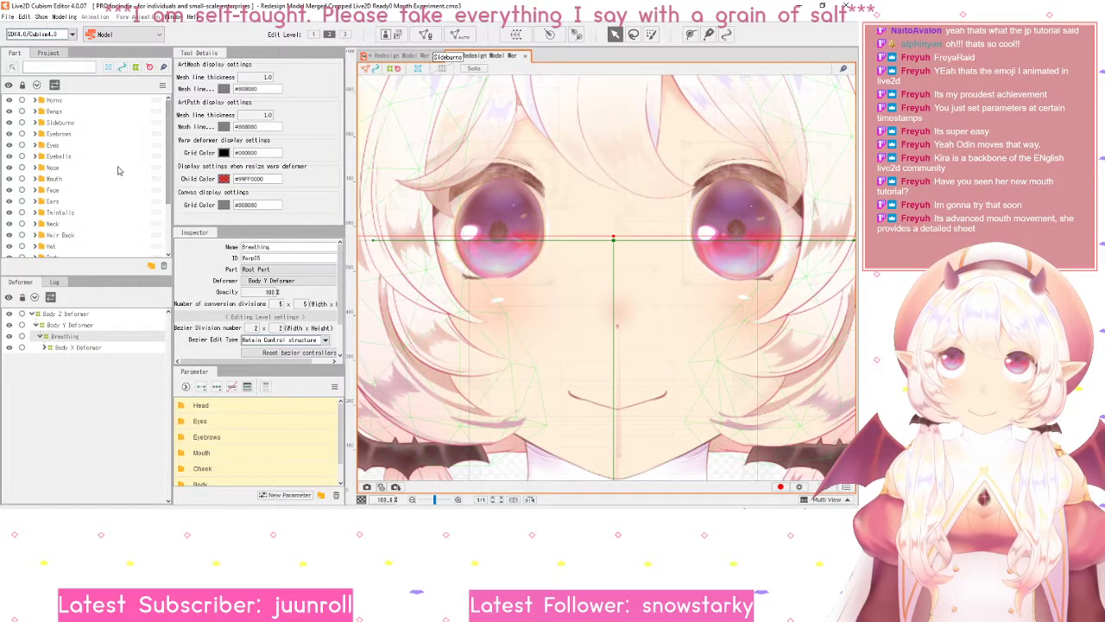
scroll(67, 209, "down", 2)
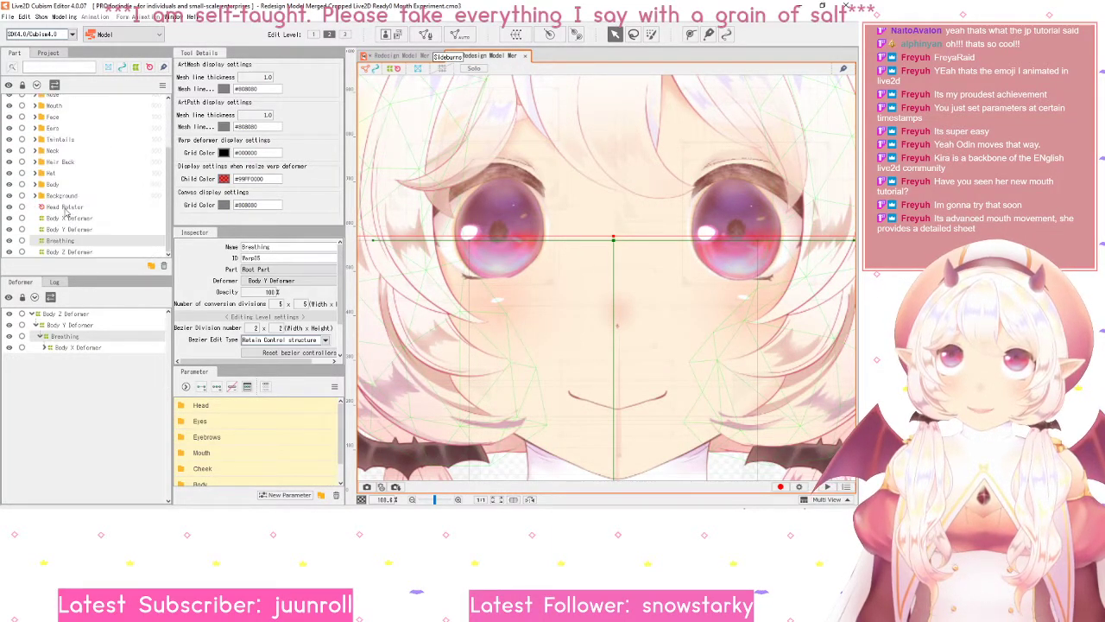
scroll(53, 220, "up", 2)
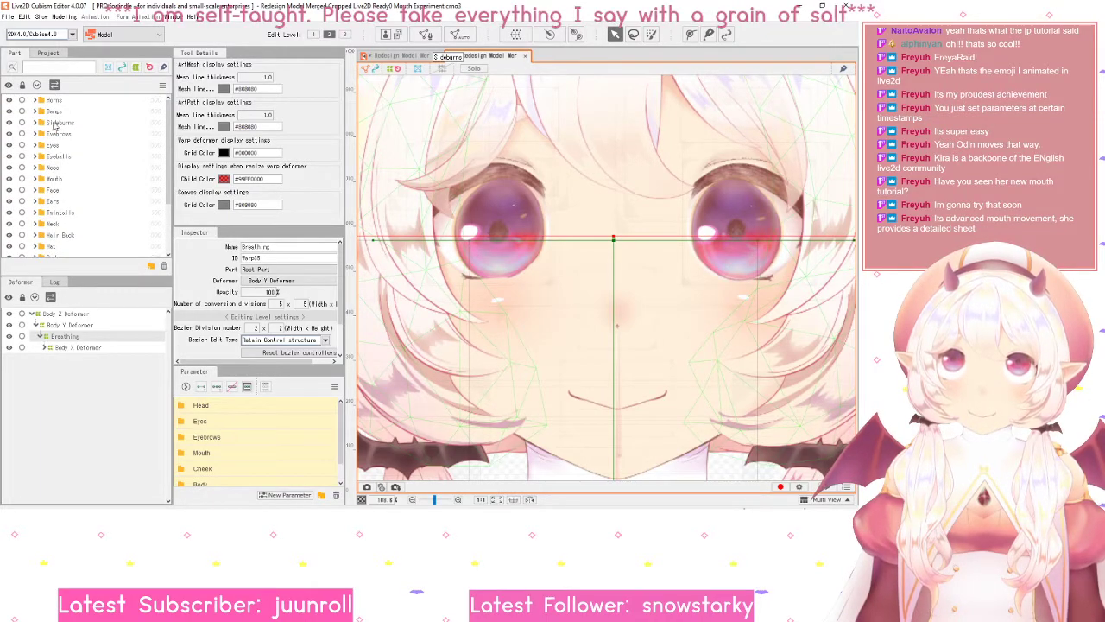
left_click(400, 55)
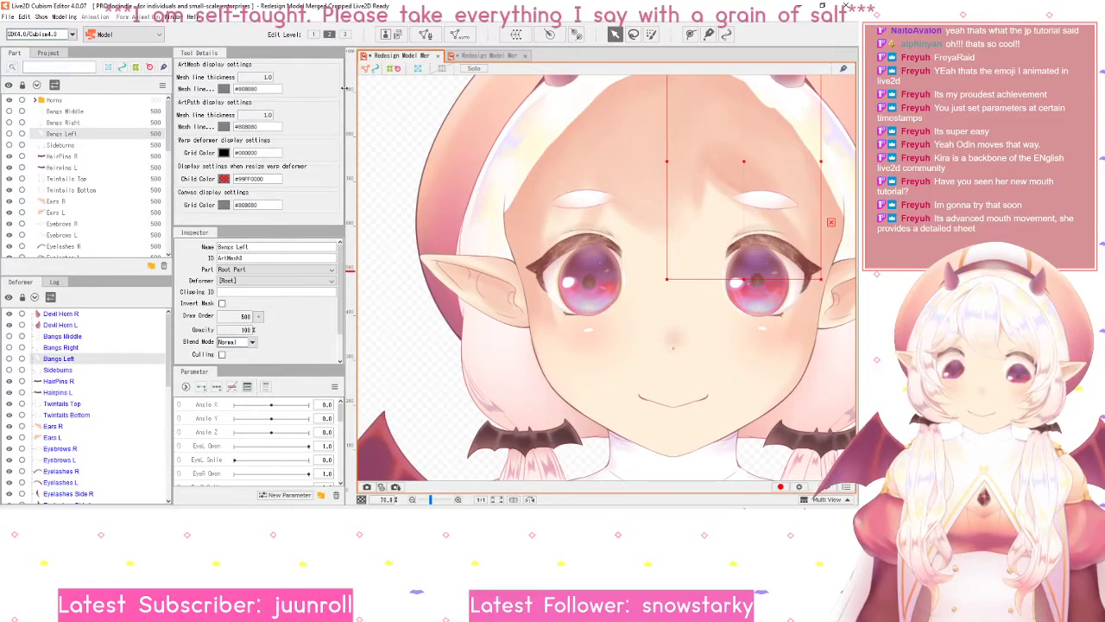
left_click(481, 57)
scroll(36, 115, "up", 2)
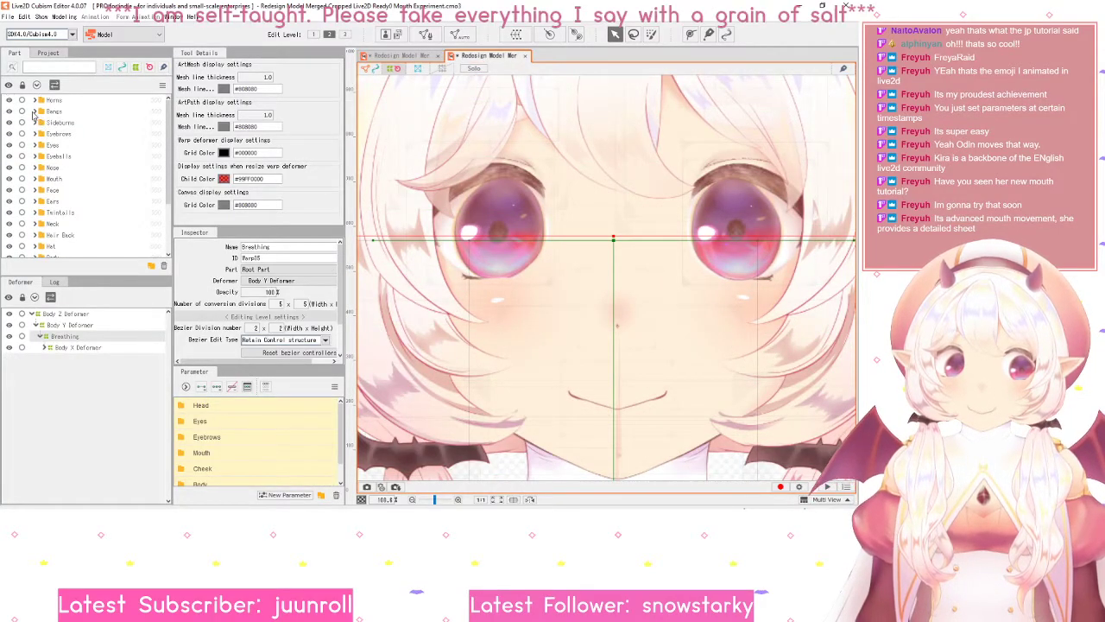
scroll(36, 116, "down", 2)
scroll(36, 115, "up", 5)
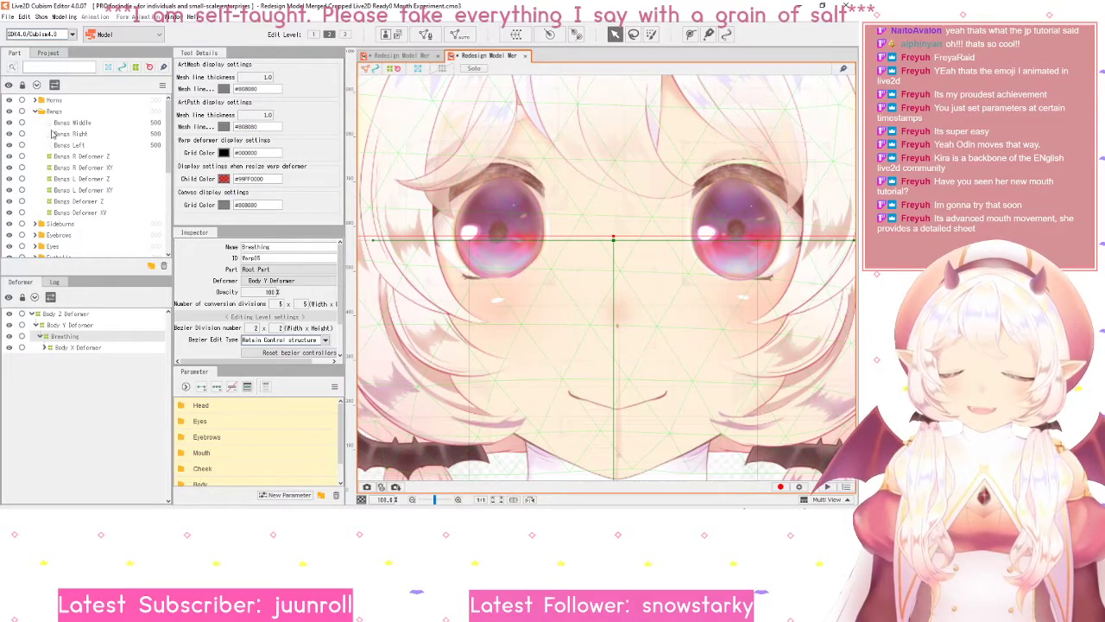
left_click(402, 57)
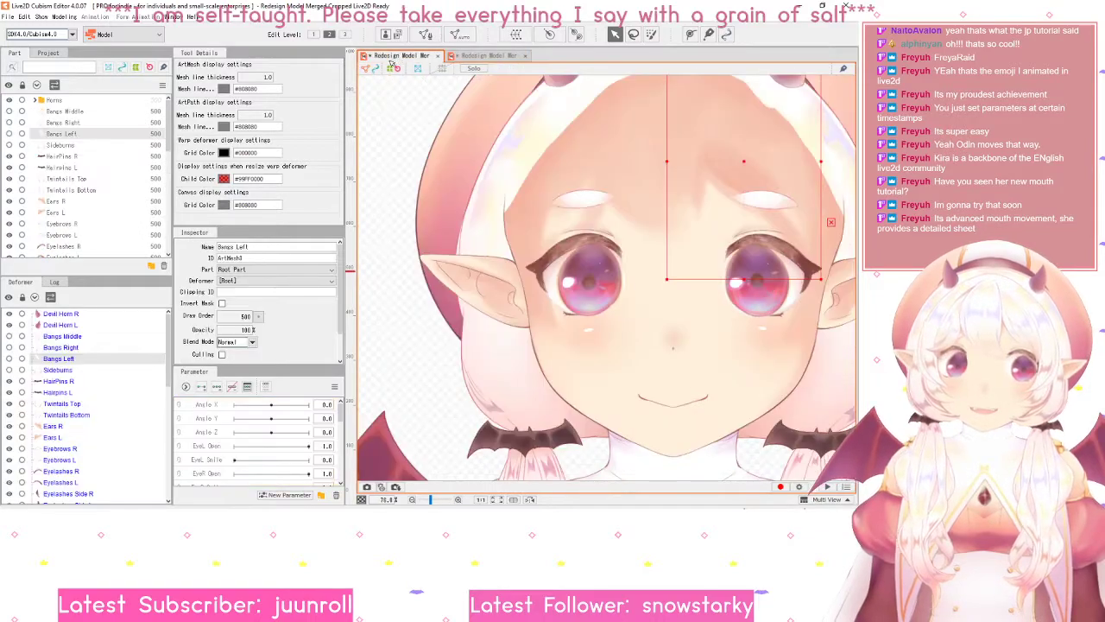
- Create a part named Bangs and move Bangs Middle, Bangs Right and Bangs Left into it
left_click(64, 112)
left_click(150, 267)
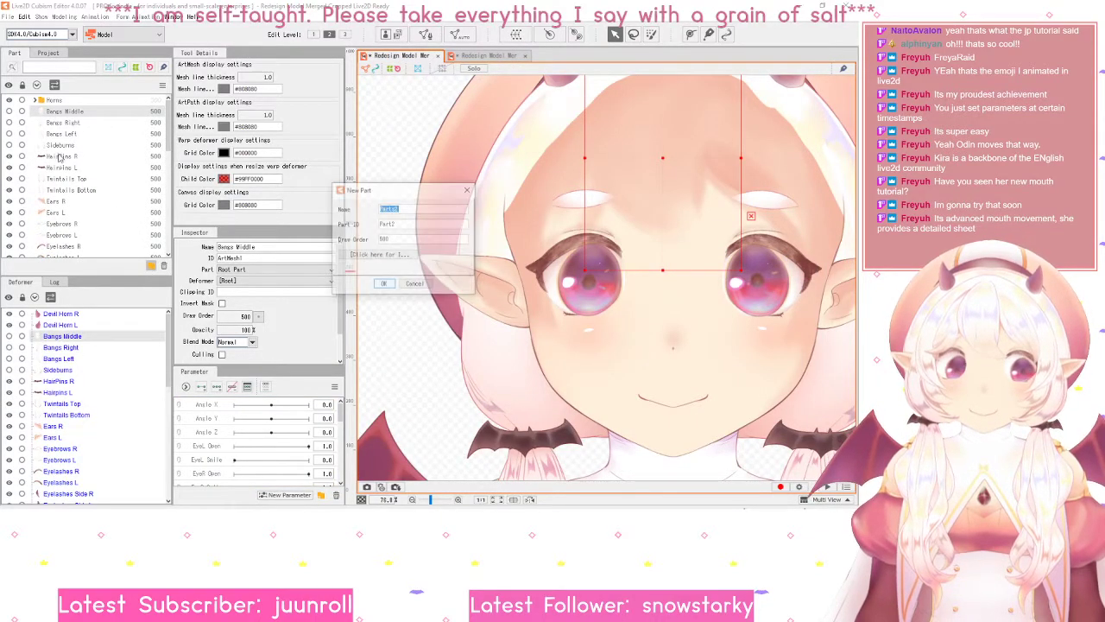
type("Bangs")
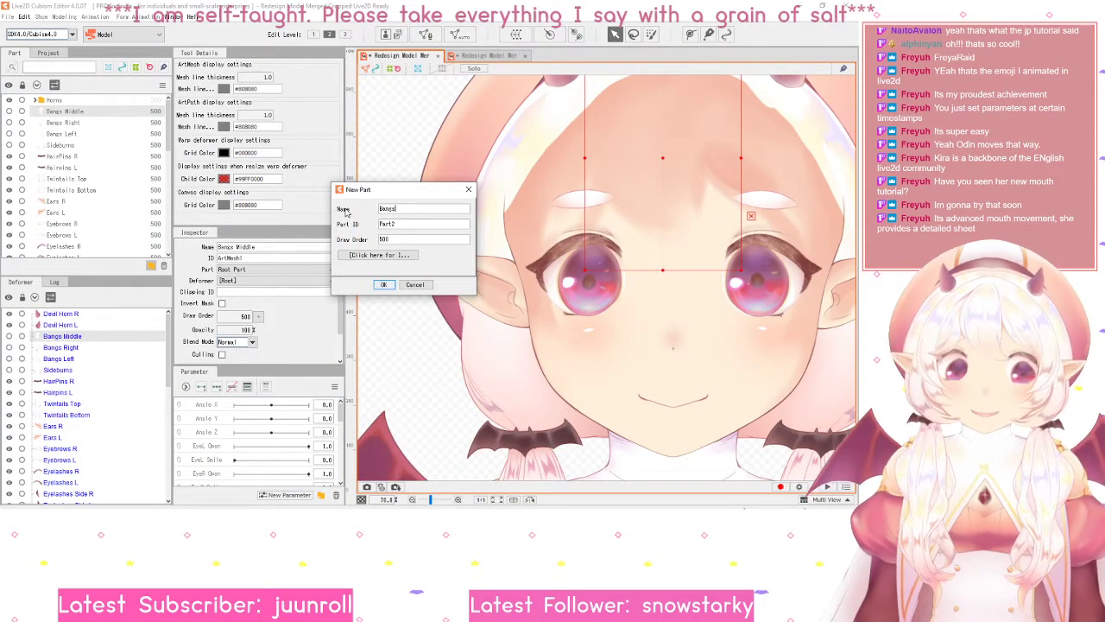
left_click(383, 284)
left_click(69, 123)
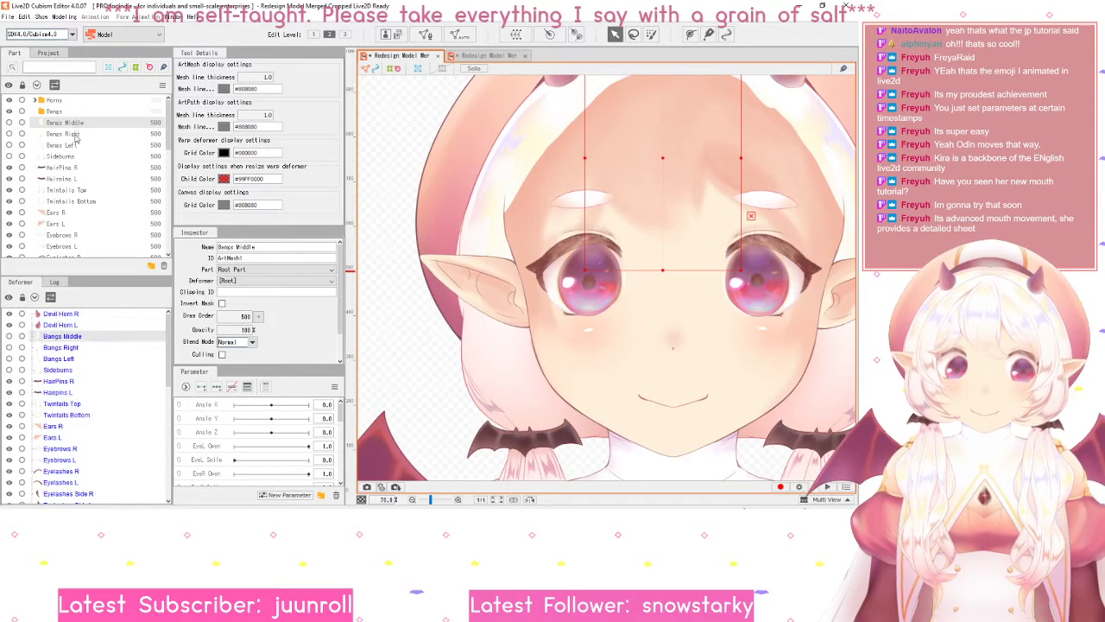
left_click(60, 145, "shift")
left_click_drag(67, 130, 56, 113)
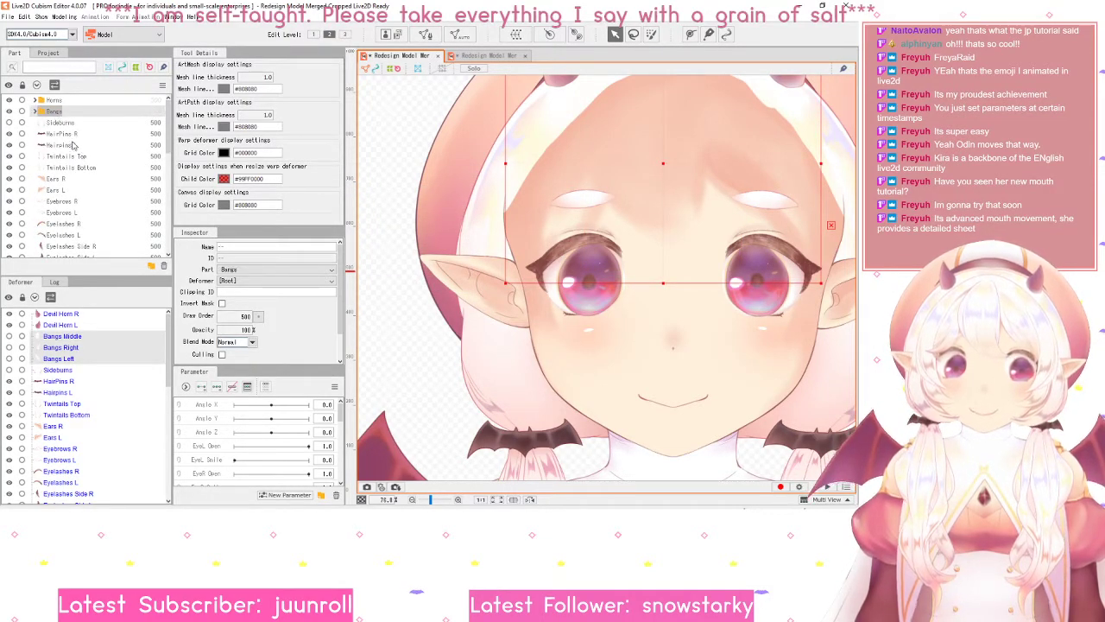
- Create a part named Sideburns and move the Sideburns ArtMesh into it
left_click(61, 123)
left_click(150, 267)
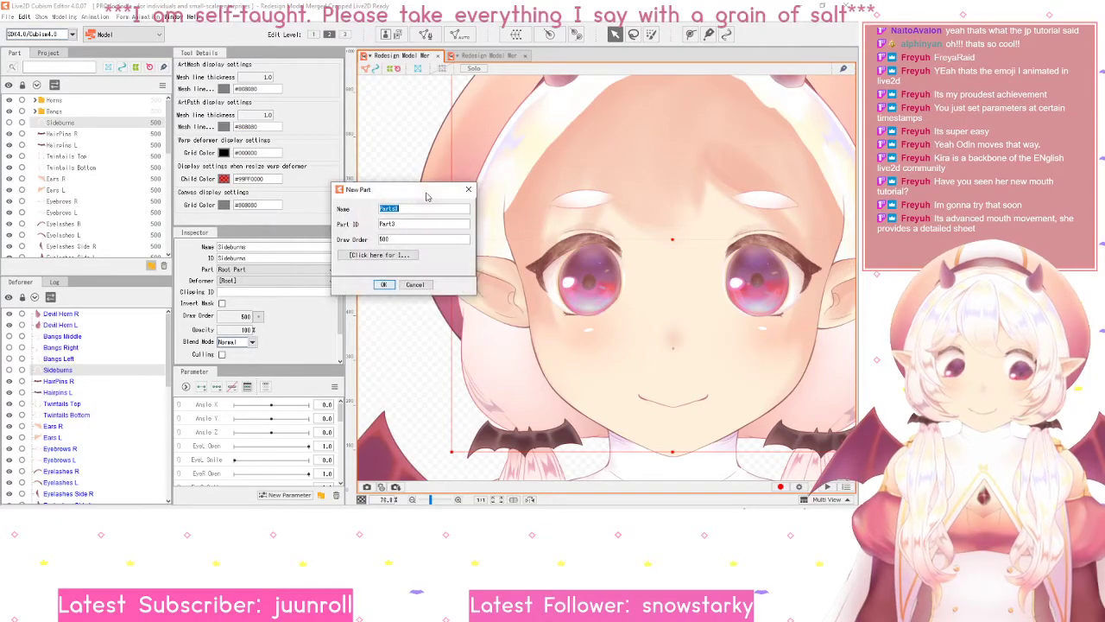
type("Sideburns")
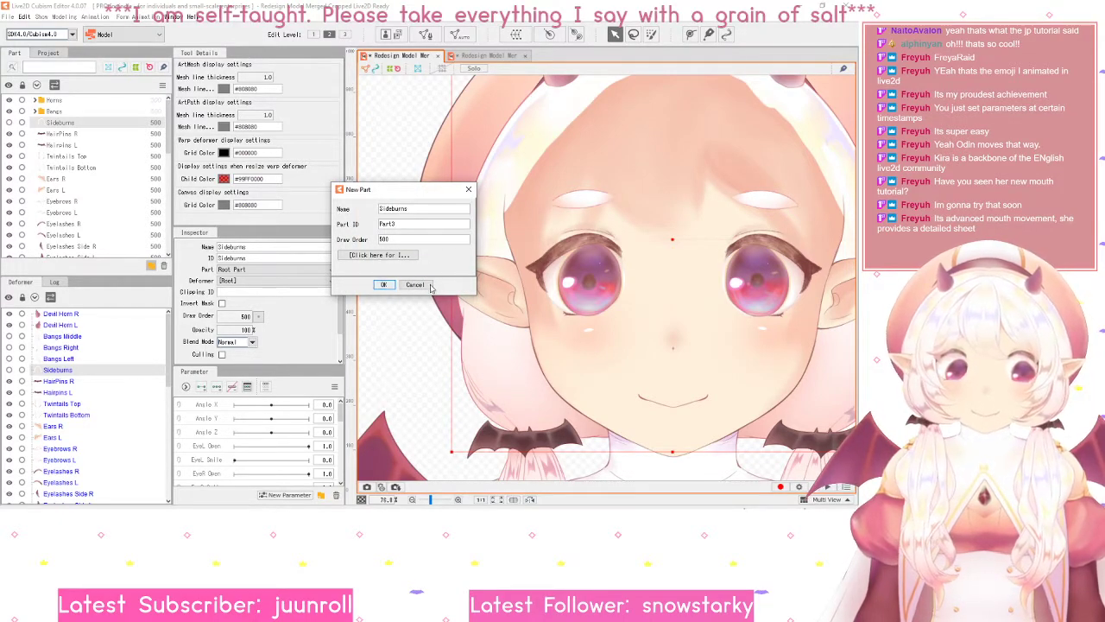
left_click(384, 285)
left_click_drag(66, 134, 61, 123)
- Check the contents of the Sideburns and Eyebrows folders in the Mouth Experiment model, and return to the unrigged model
left_click(63, 137)
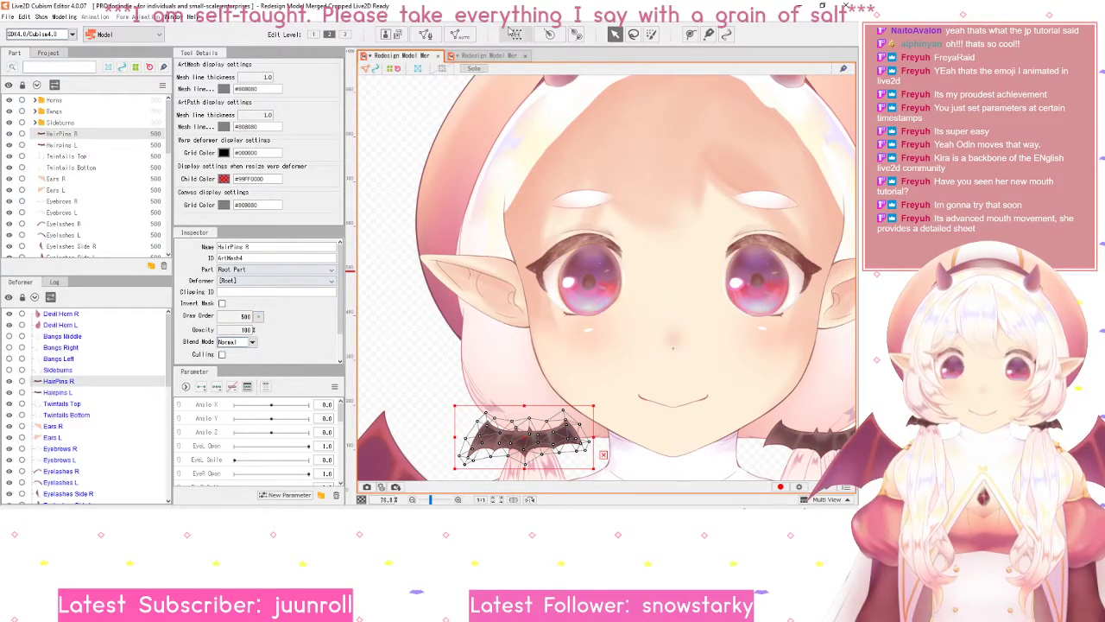
left_click(488, 55)
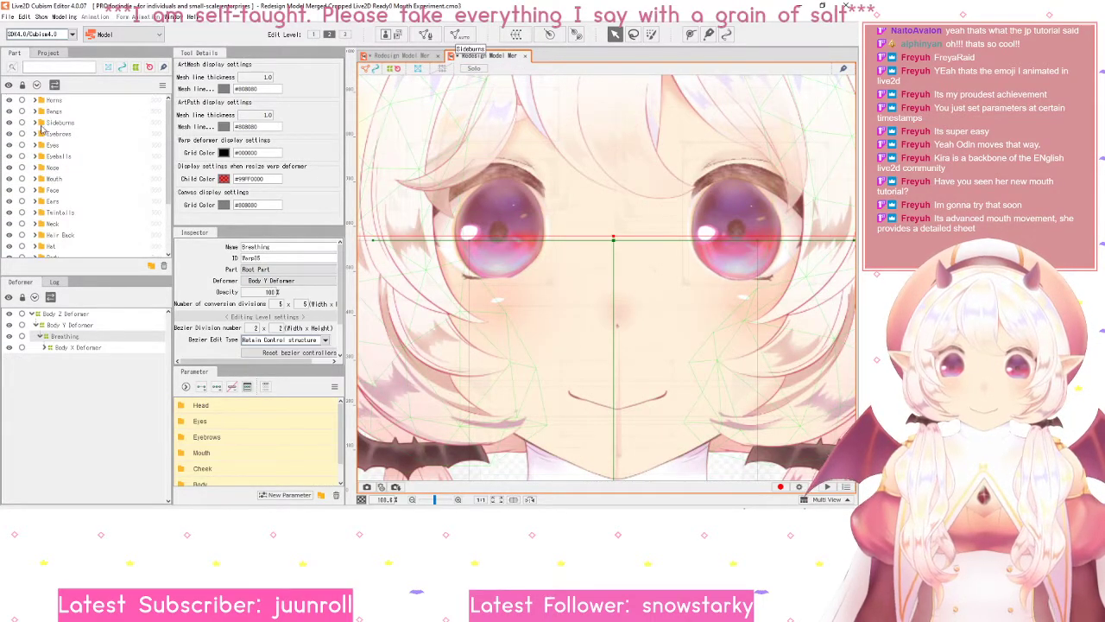
scroll(36, 127, "up", 3)
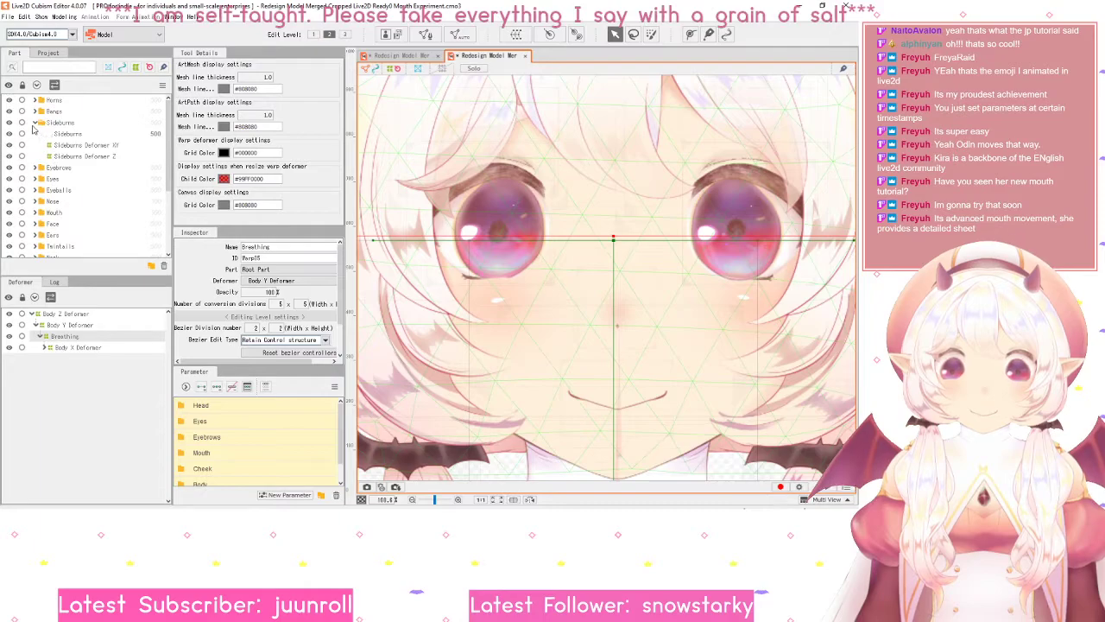
left_click(35, 123)
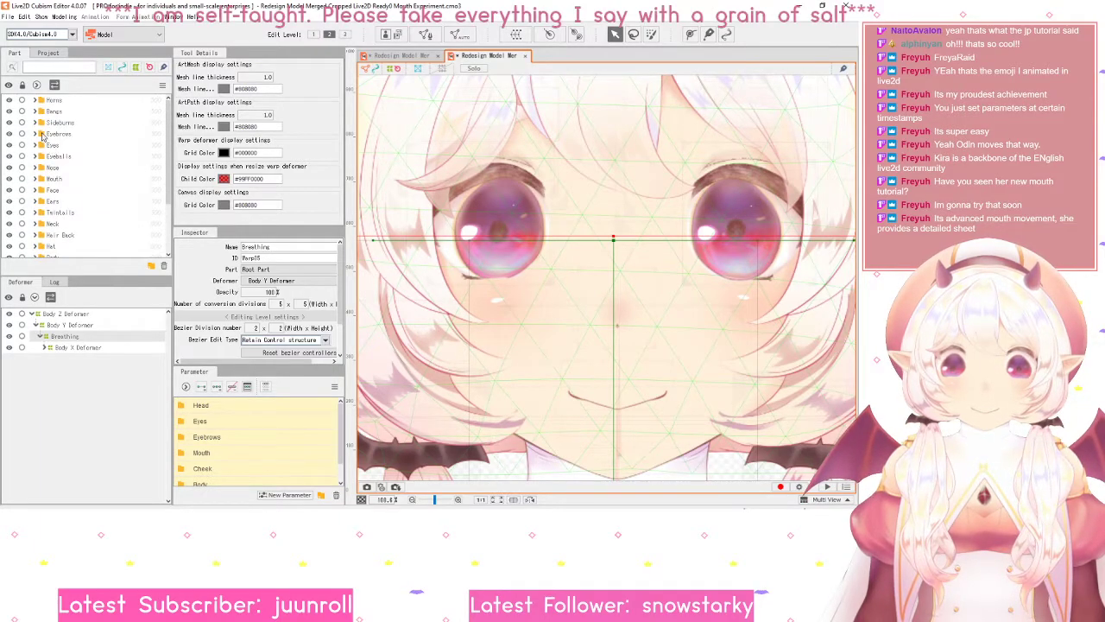
left_click(36, 133)
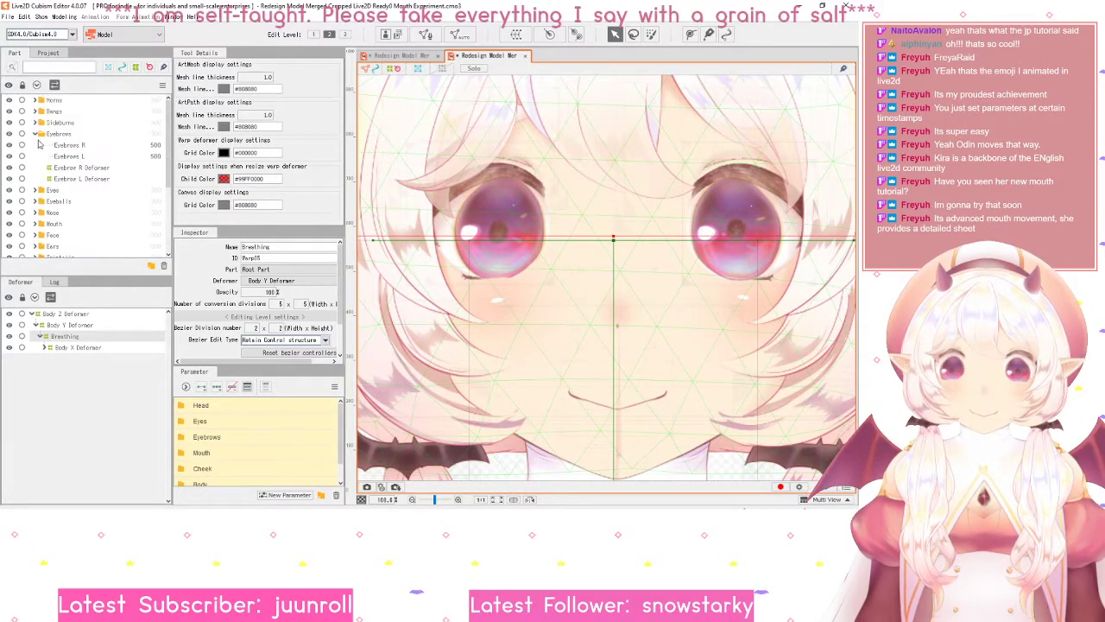
left_click(398, 55)
- Create a part named Twintails and move Twintails Top and Twintails Bottom into it
left_click(55, 190)
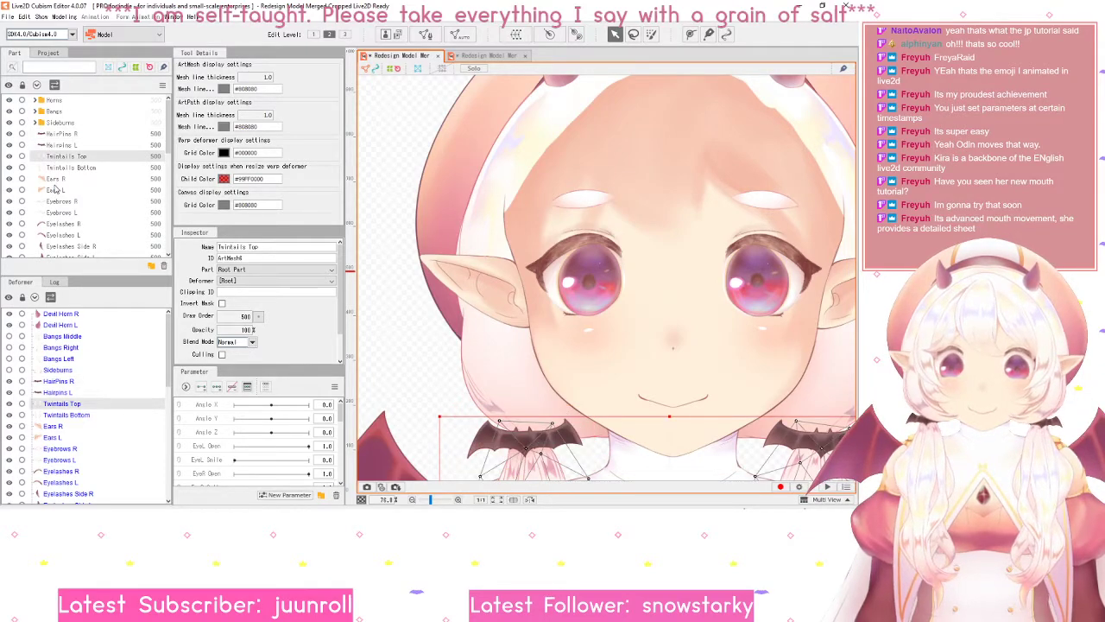
left_click(69, 156)
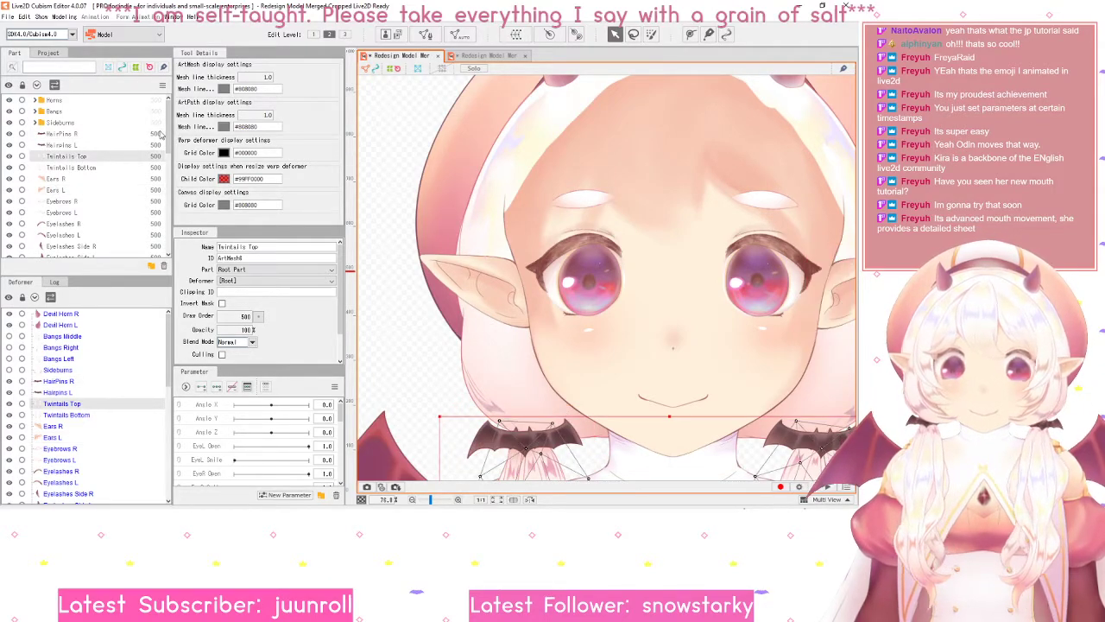
left_click(152, 266)
type("Twintails")
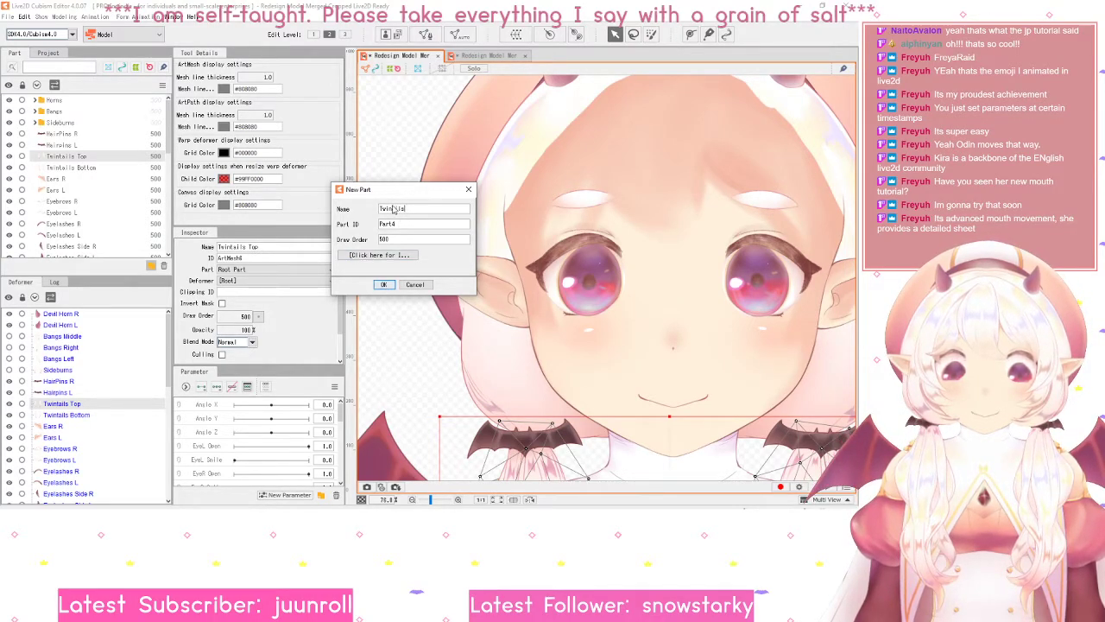
left_click(384, 284)
left_click(76, 177)
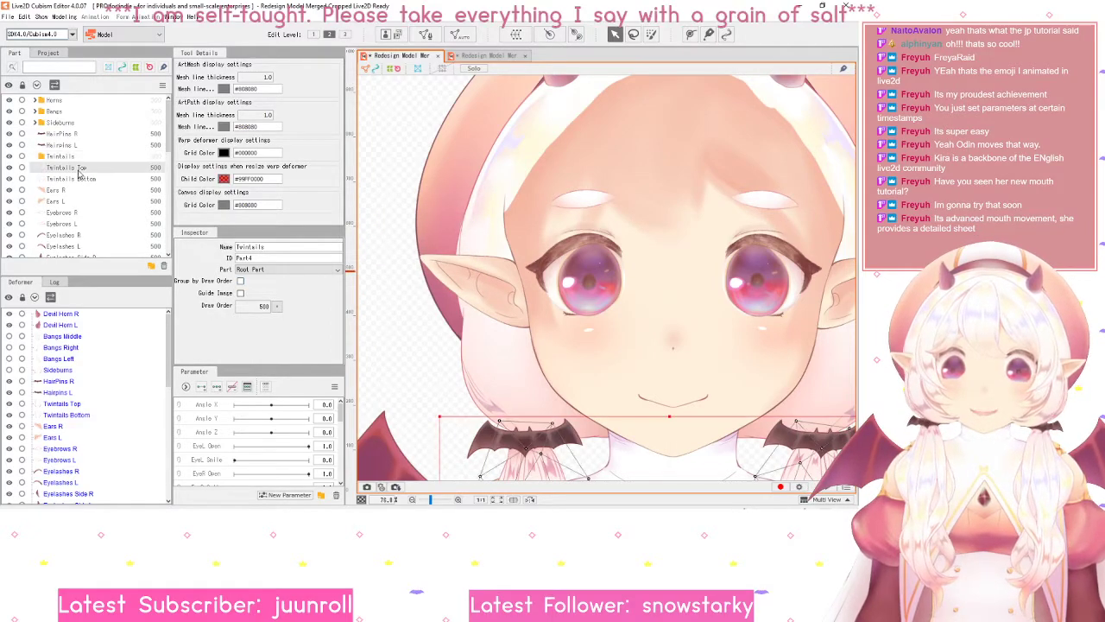
left_click(76, 169, "shift")
left_click_drag(76, 169, 72, 161)
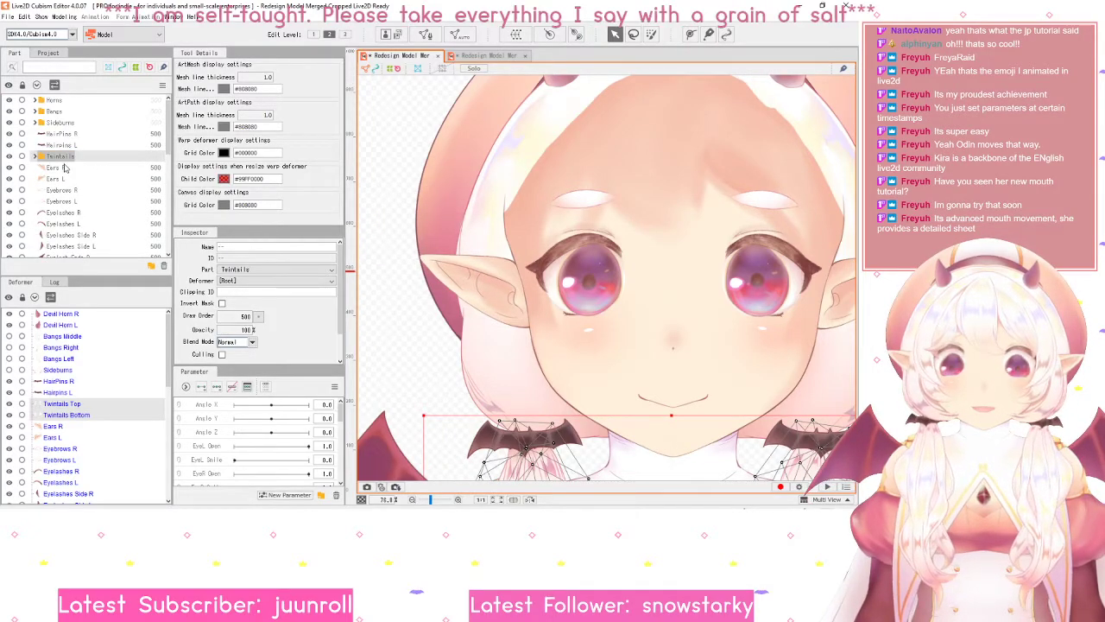
- Create a part named Ears and move Ears R and Ears L into it
left_click(67, 168)
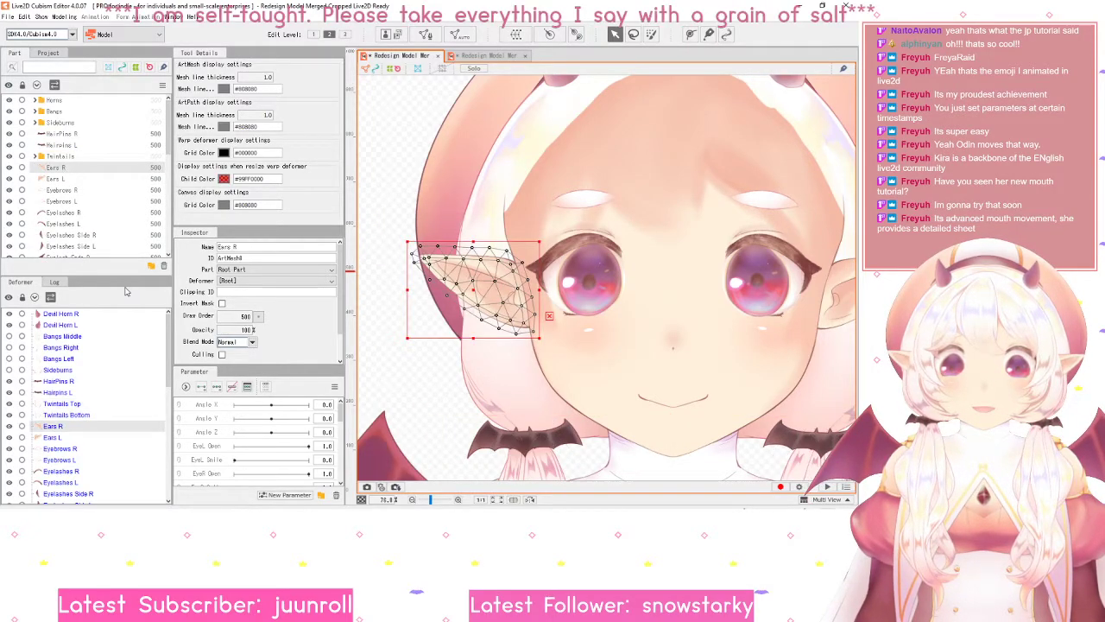
left_click(468, 57)
left_click(407, 57)
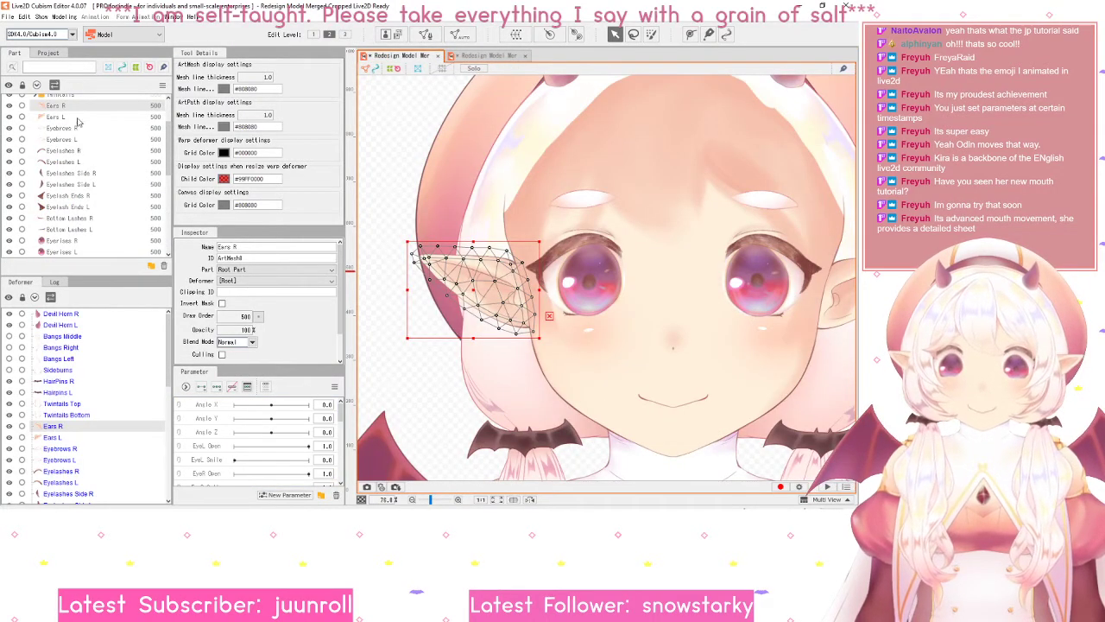
type("Ears")
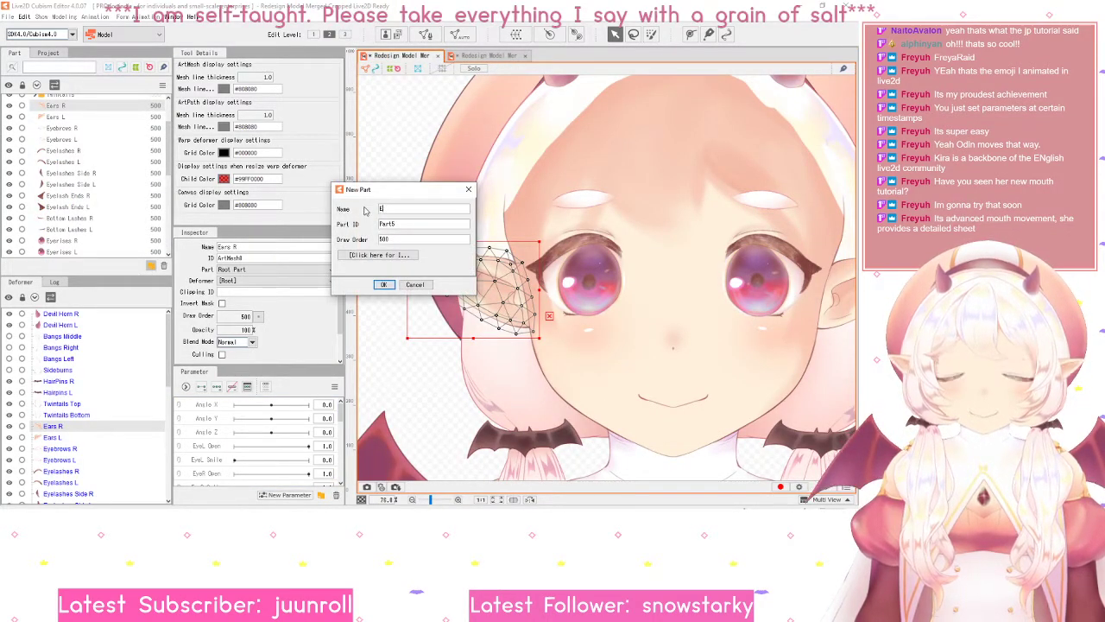
left_click(385, 285)
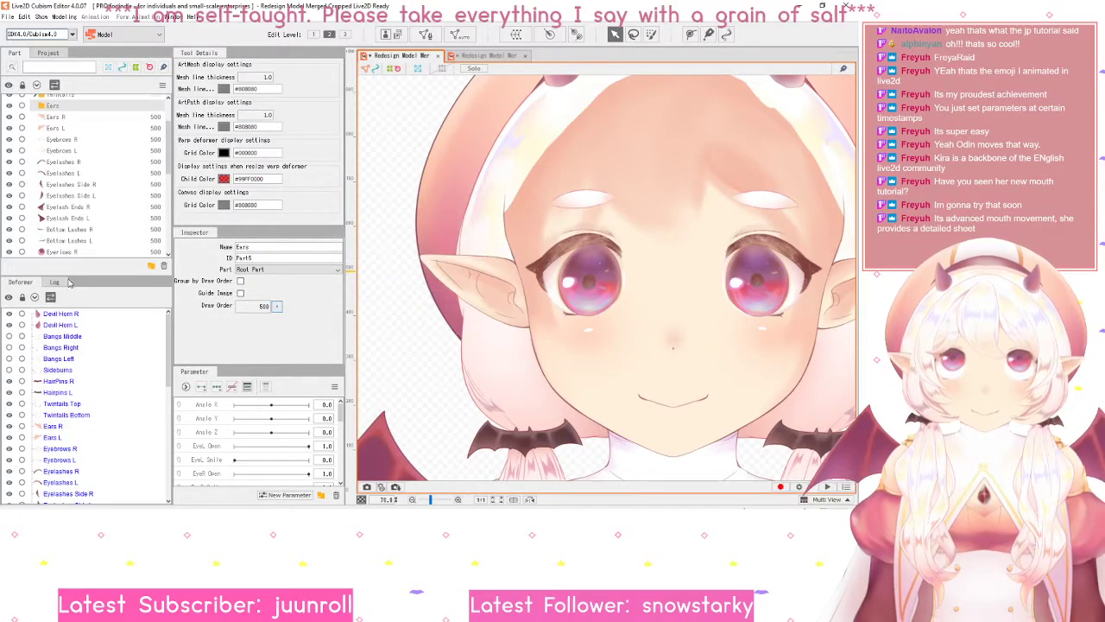
left_click(57, 158)
left_click(61, 170, "ctrl")
mouse_move(61, 171)
left_mouse_down()
mouse_move(54, 148)
mouse_move(57, 172)
left_mouse_up()
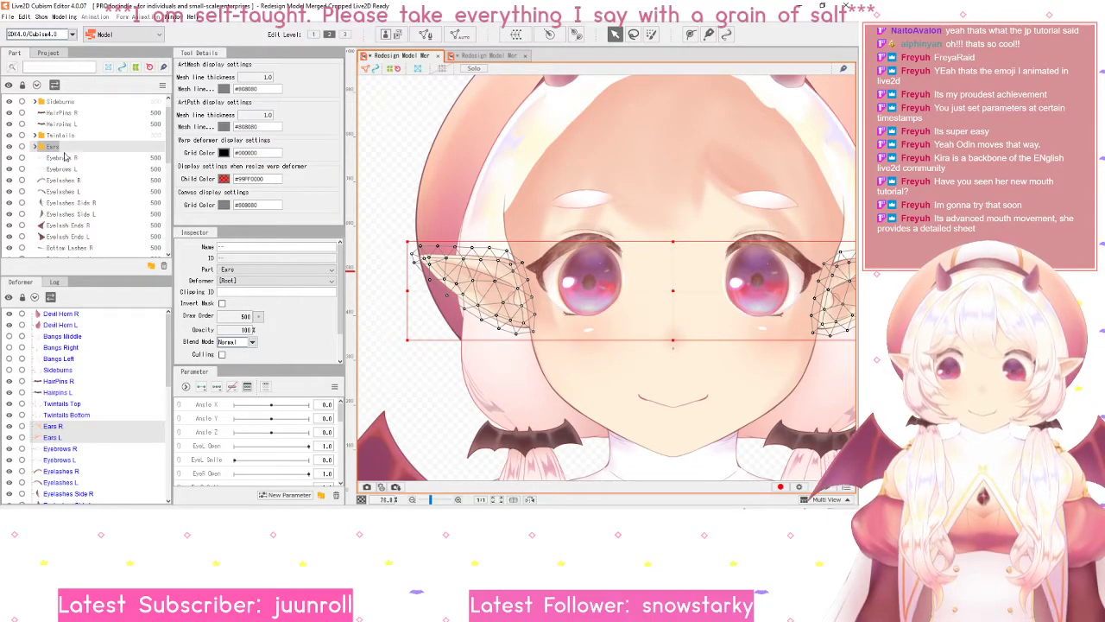
- Create a part named Brows and move Eyebrows R and Eyebrows L into it
left_click(66, 169)
left_click(65, 158)
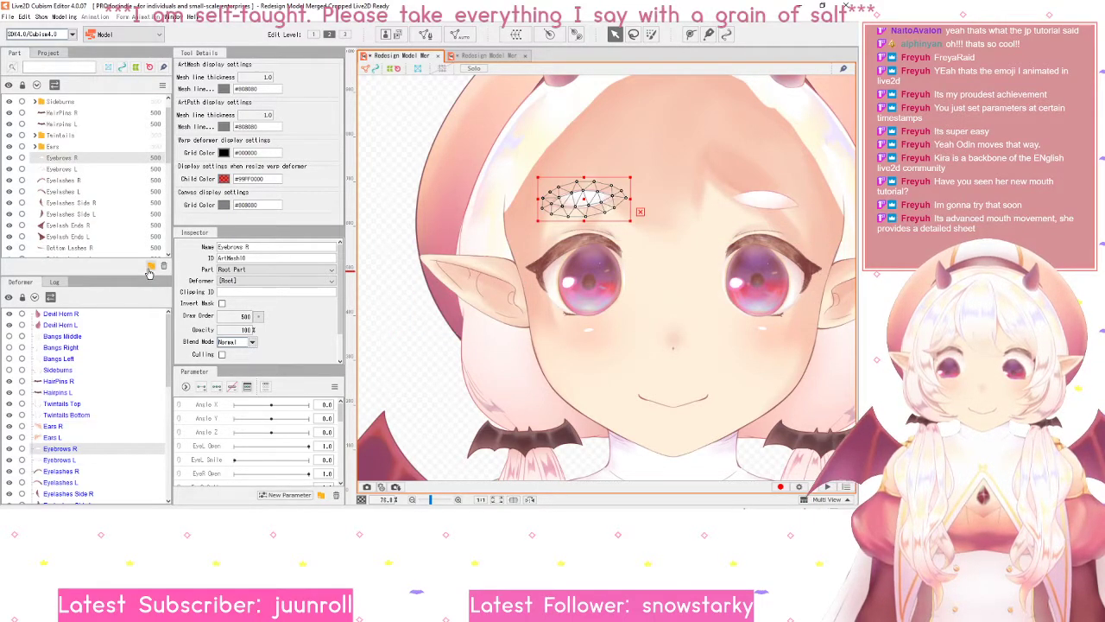
left_click(150, 266)
type("Brows")
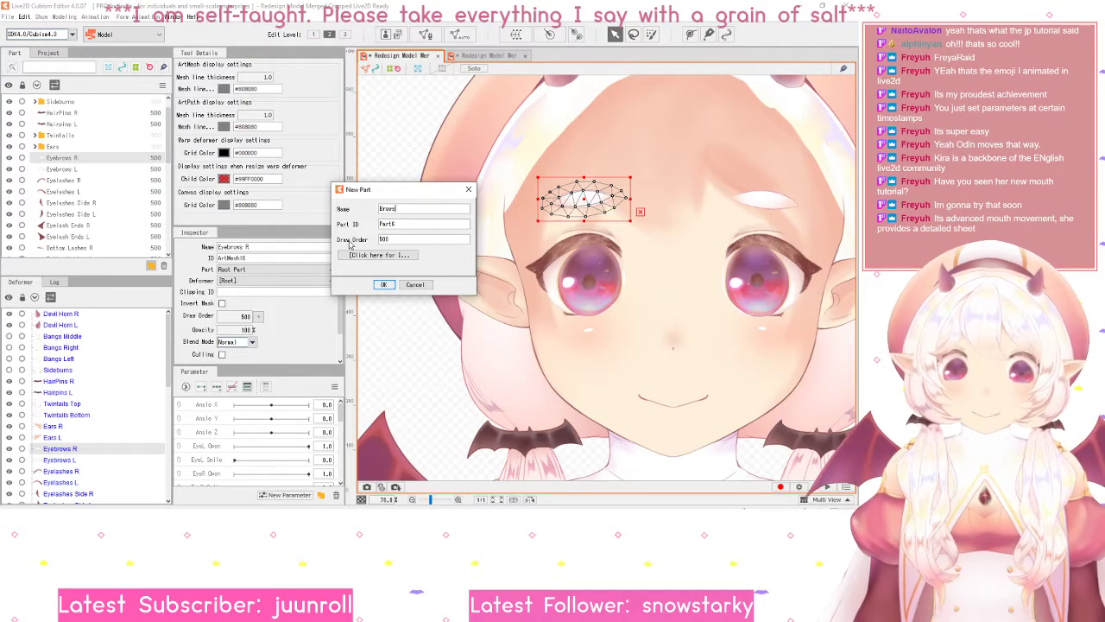
key("Return")
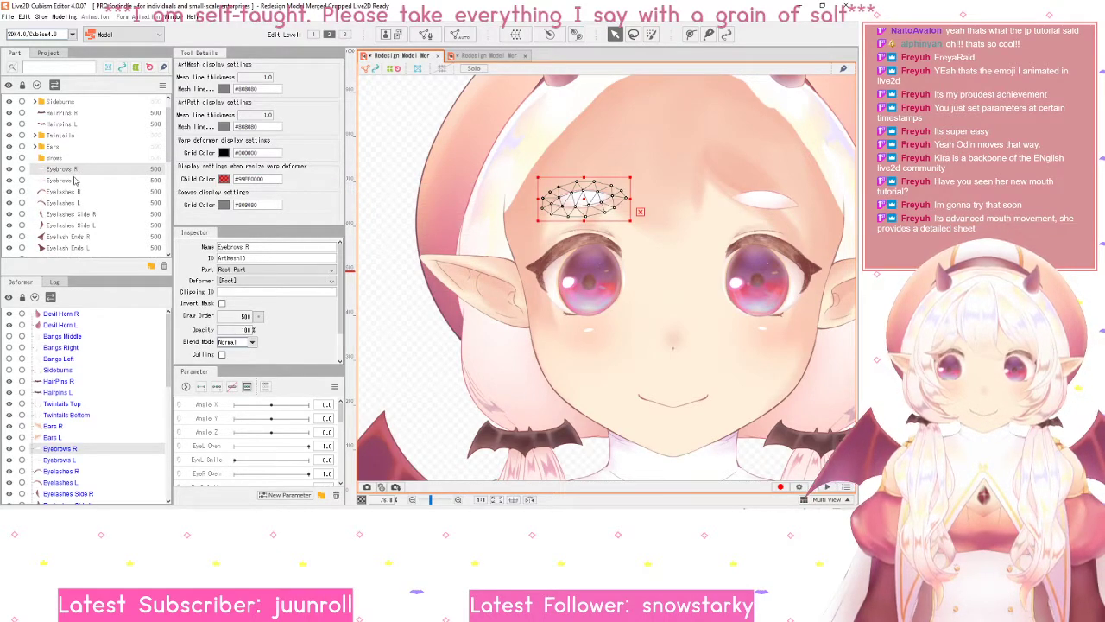
left_click(74, 180, "ctrl")
left_click_drag(74, 180, 55, 160)
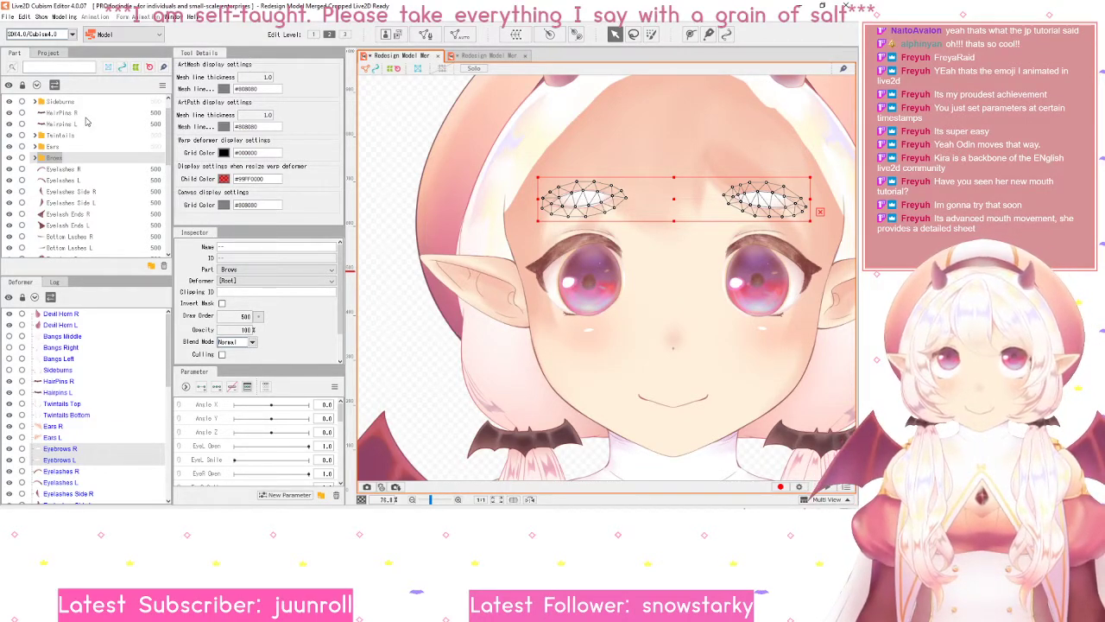
- Examine the part and deformer choices for HairPins R and the contents of the Sideburns part
left_click(61, 102)
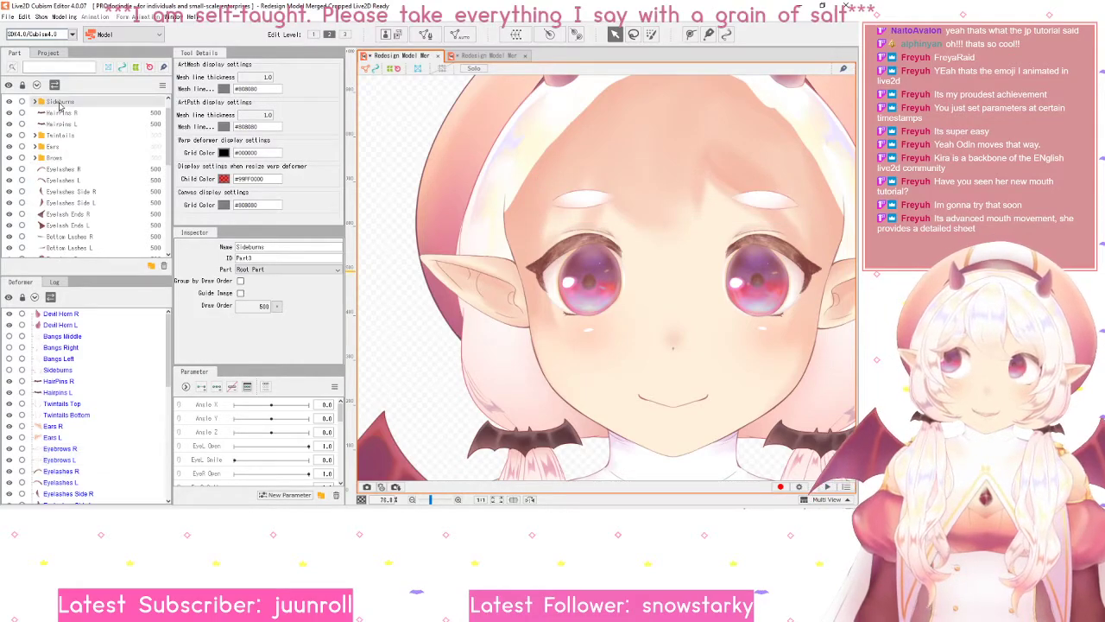
left_click(55, 113)
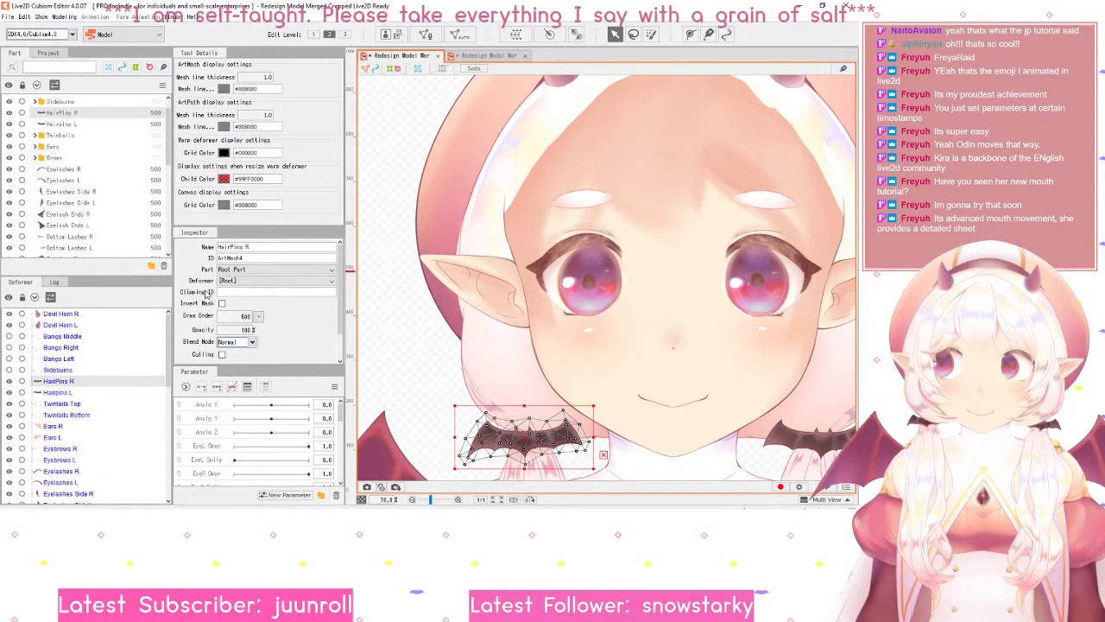
left_click(228, 270)
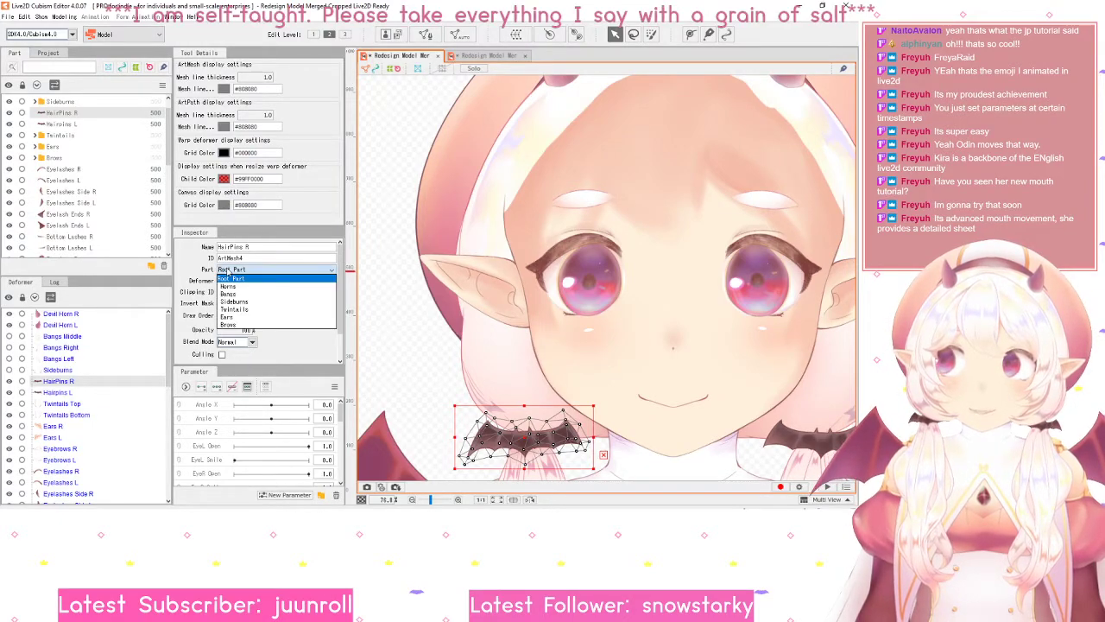
left_click(229, 273)
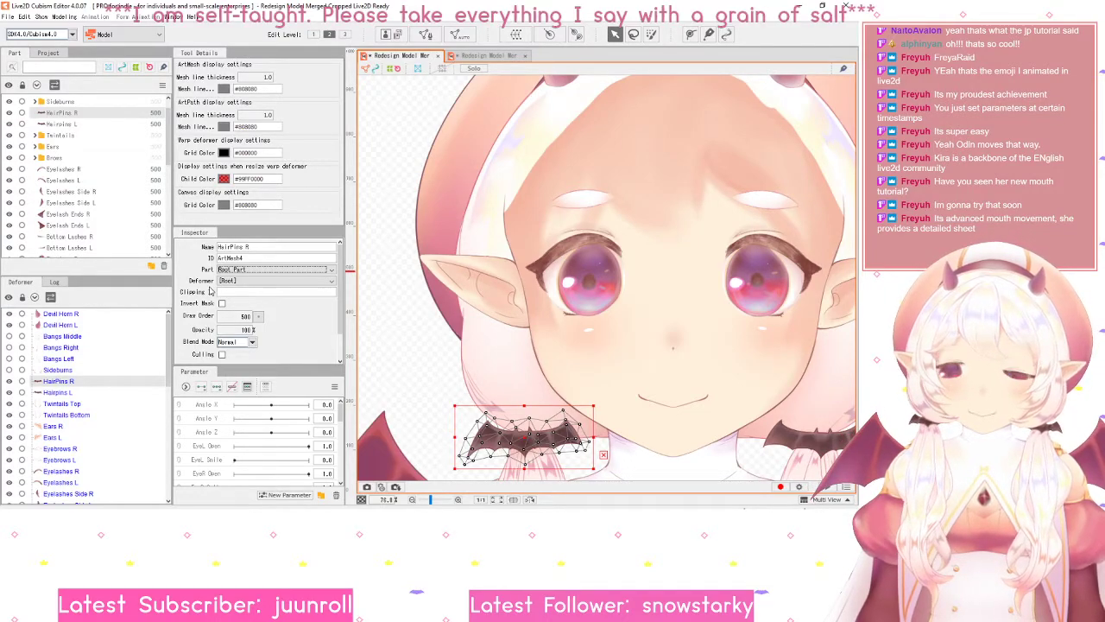
left_click(255, 281)
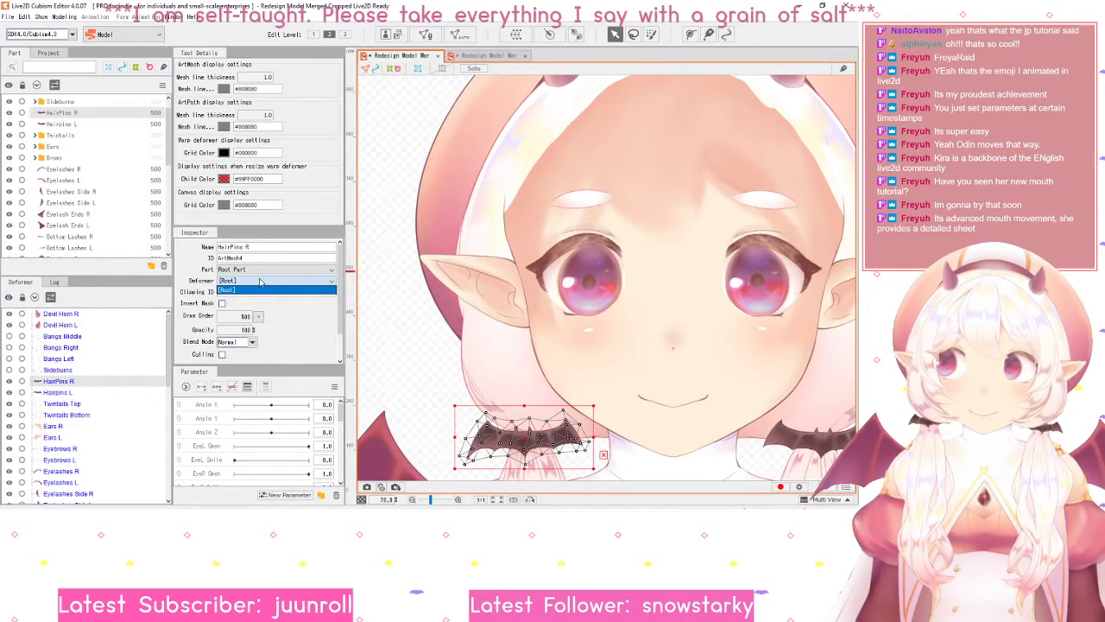
left_click(259, 290)
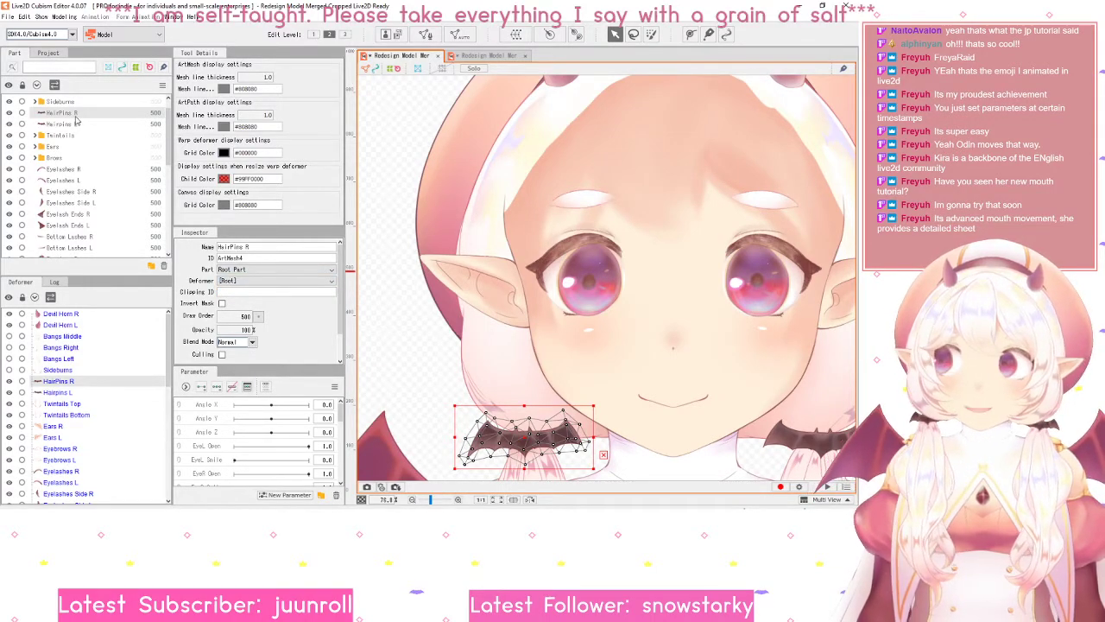
left_click(35, 102)
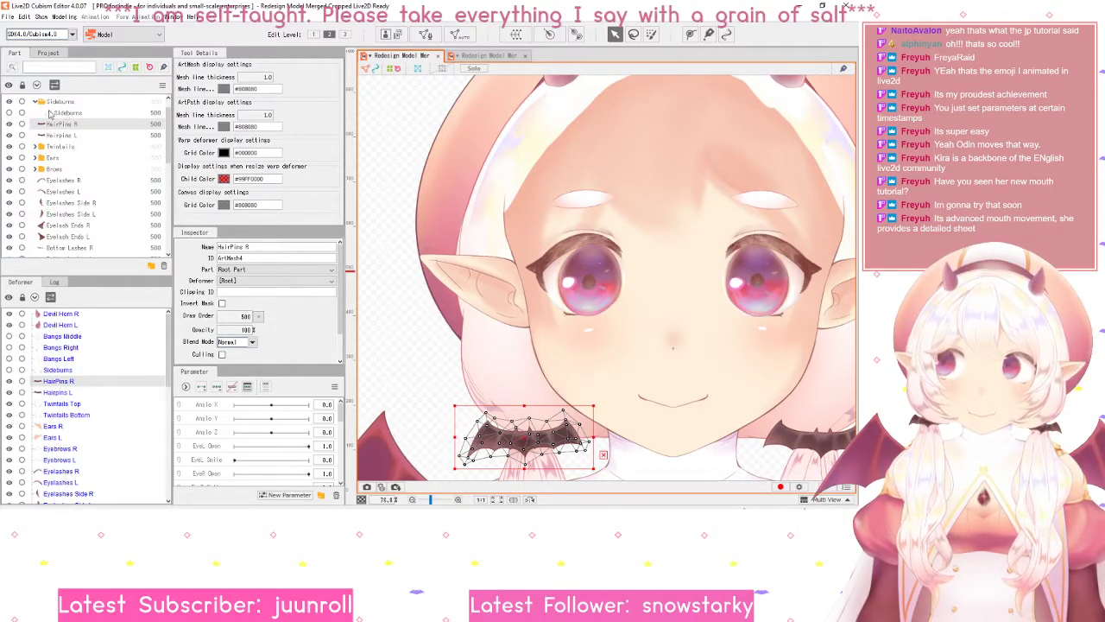
left_click(70, 114)
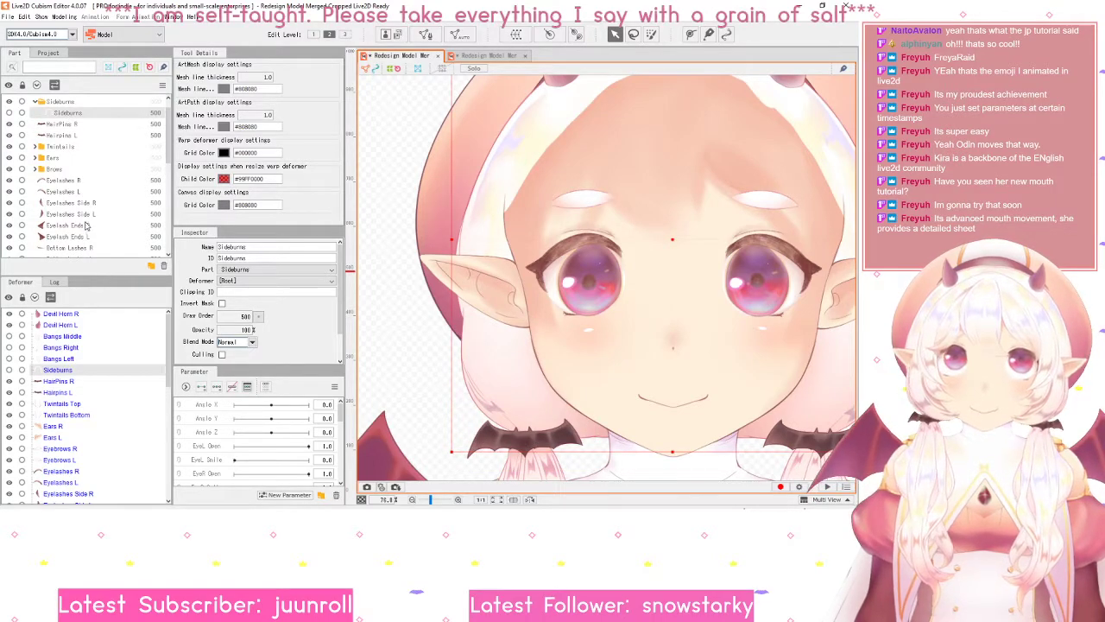
left_click(35, 102)
scroll(47, 121, "up", 1)
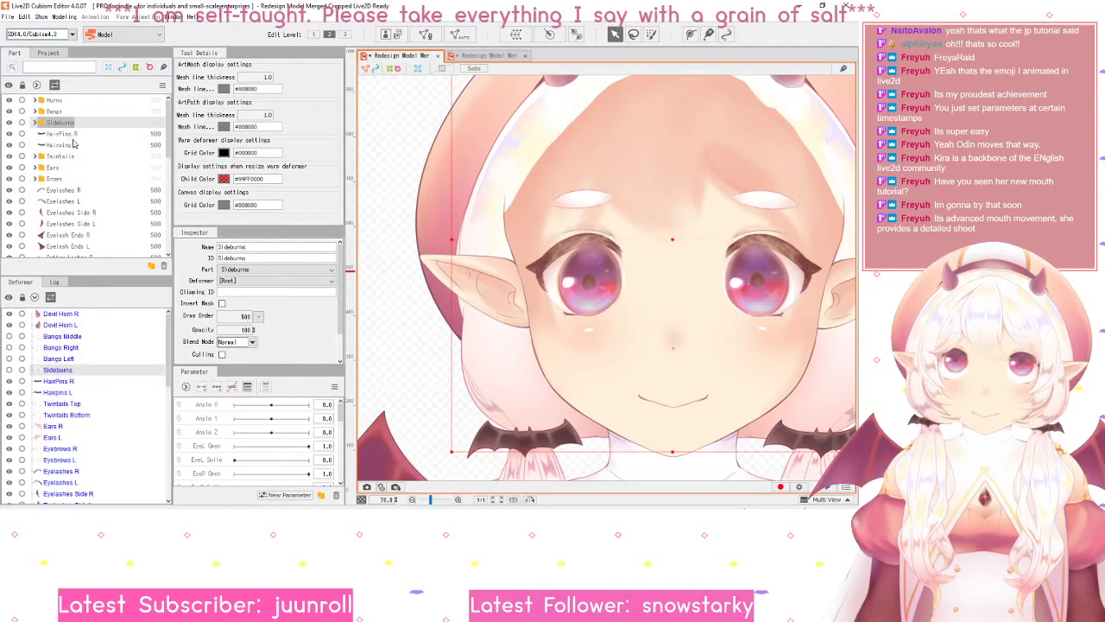
- Expand the Horns part and select its Devil Horn R ArtMesh
left_click(59, 102)
left_click_drag(634, 138, 521, 278)
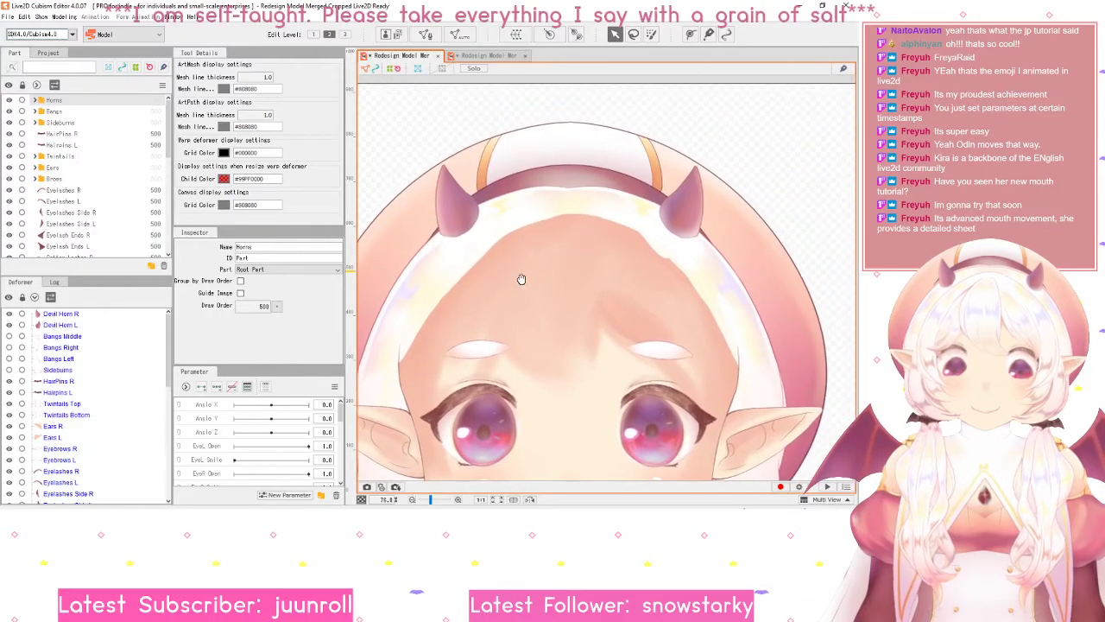
left_click(36, 102)
left_click(69, 111)
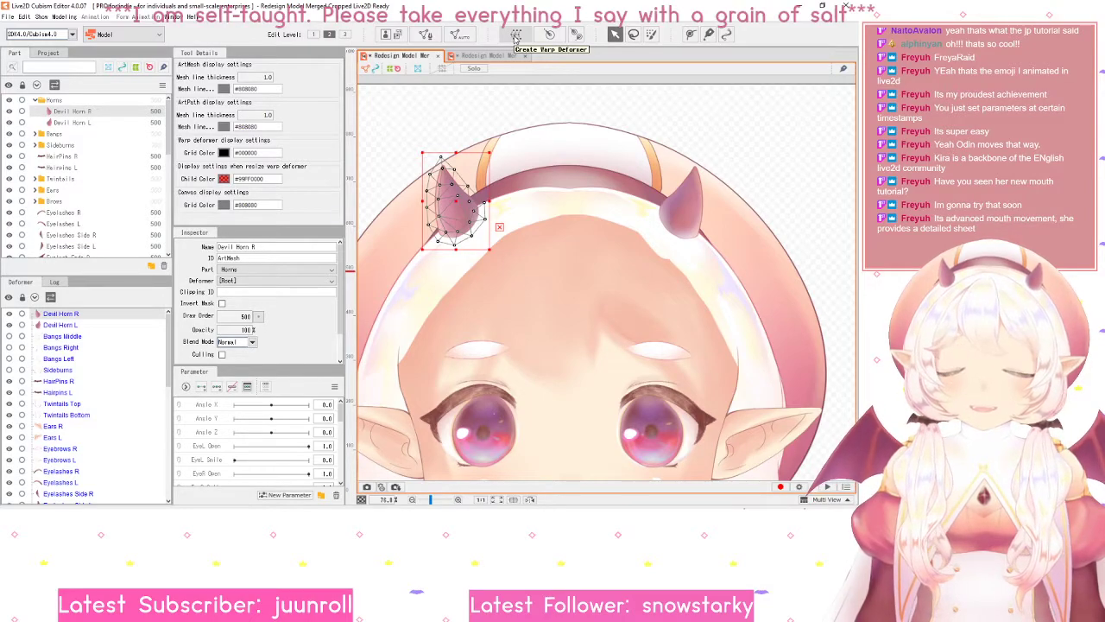
left_click(516, 35)
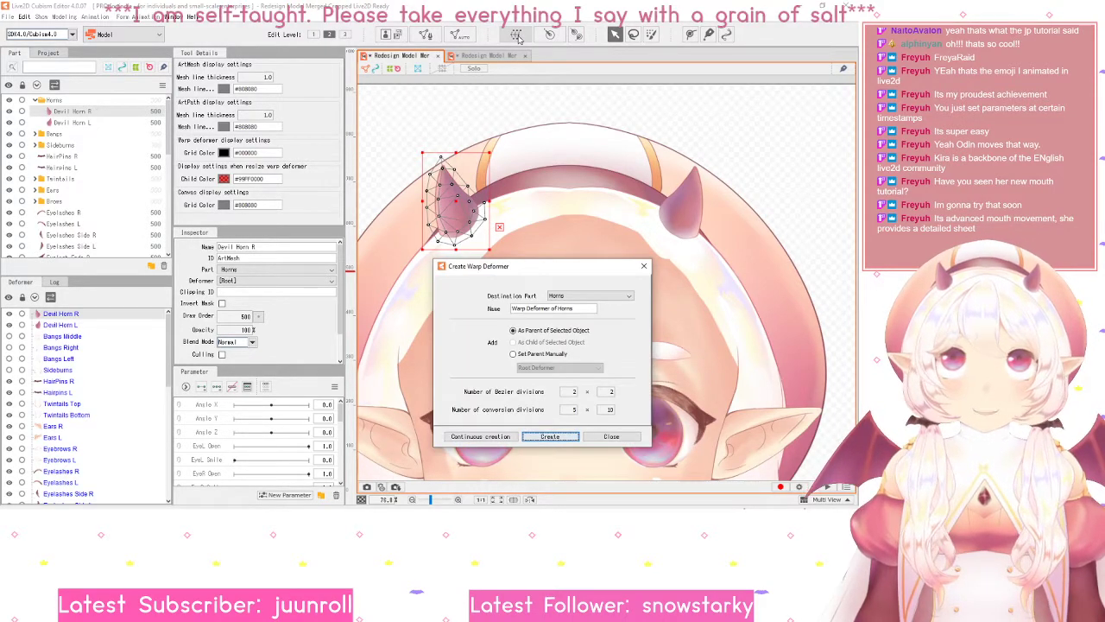
left_click_drag(566, 273, 437, 103)
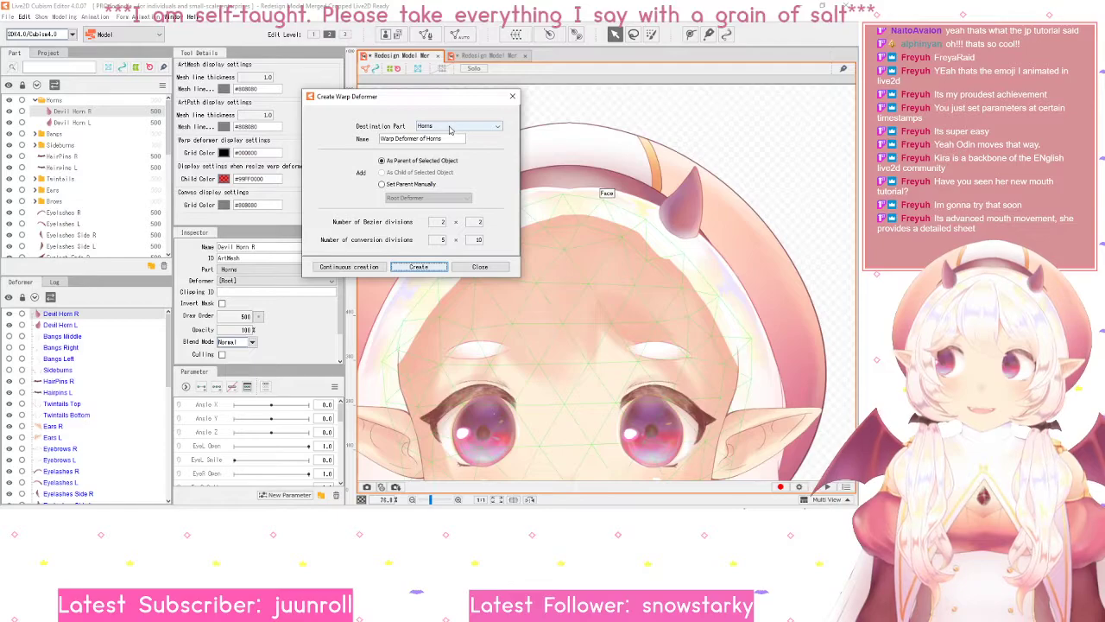
left_click(449, 127)
left_click(449, 130)
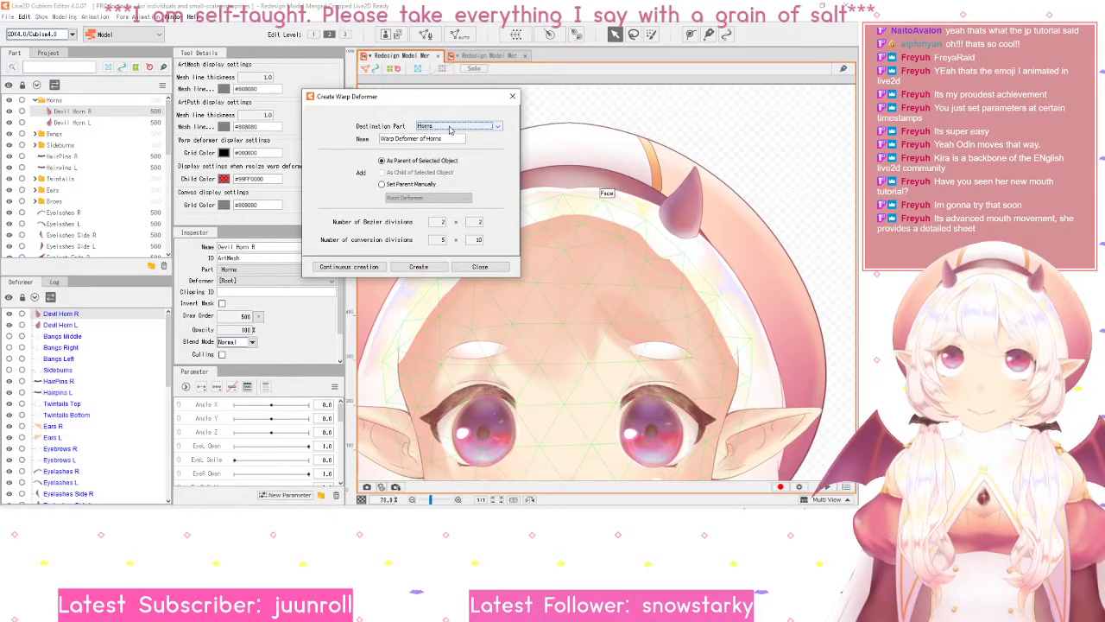
triple_click(450, 139)
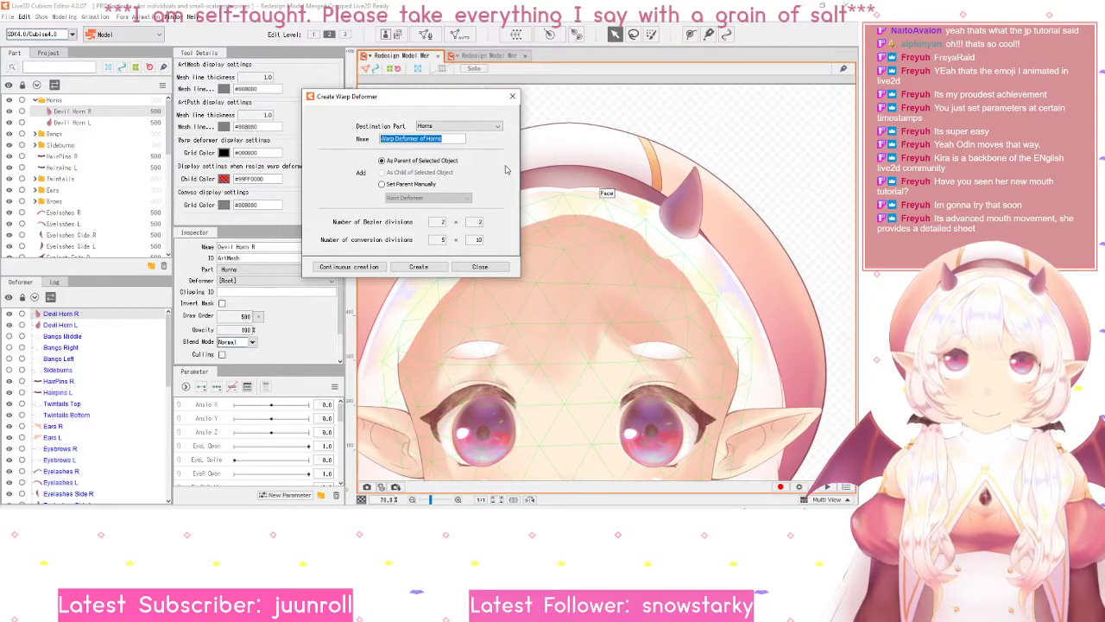
type("Horns Deformer")
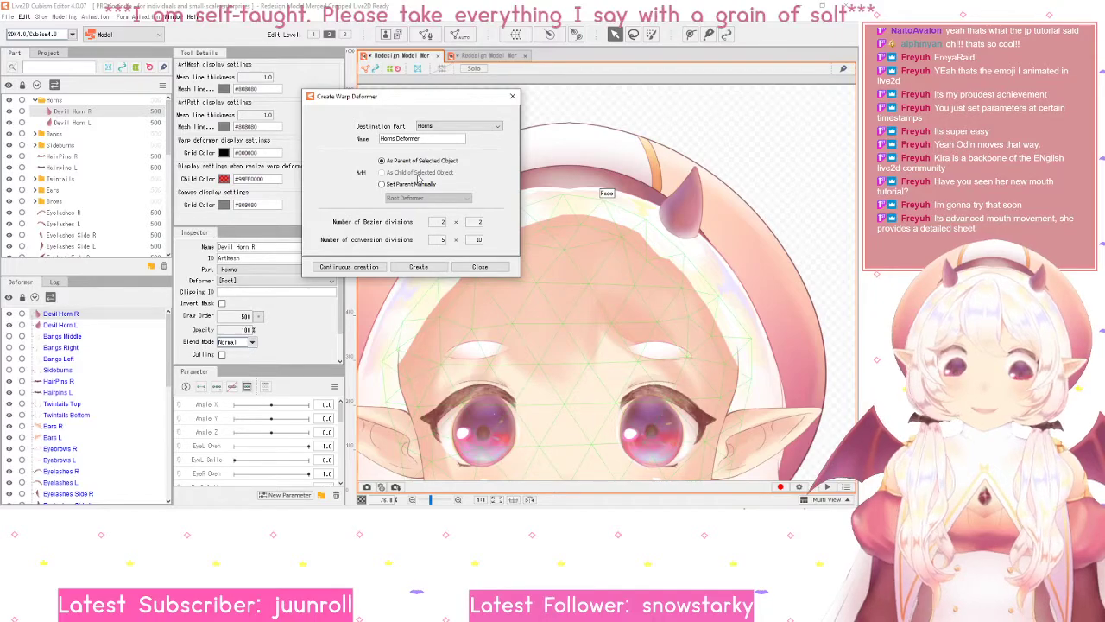
left_click(382, 184)
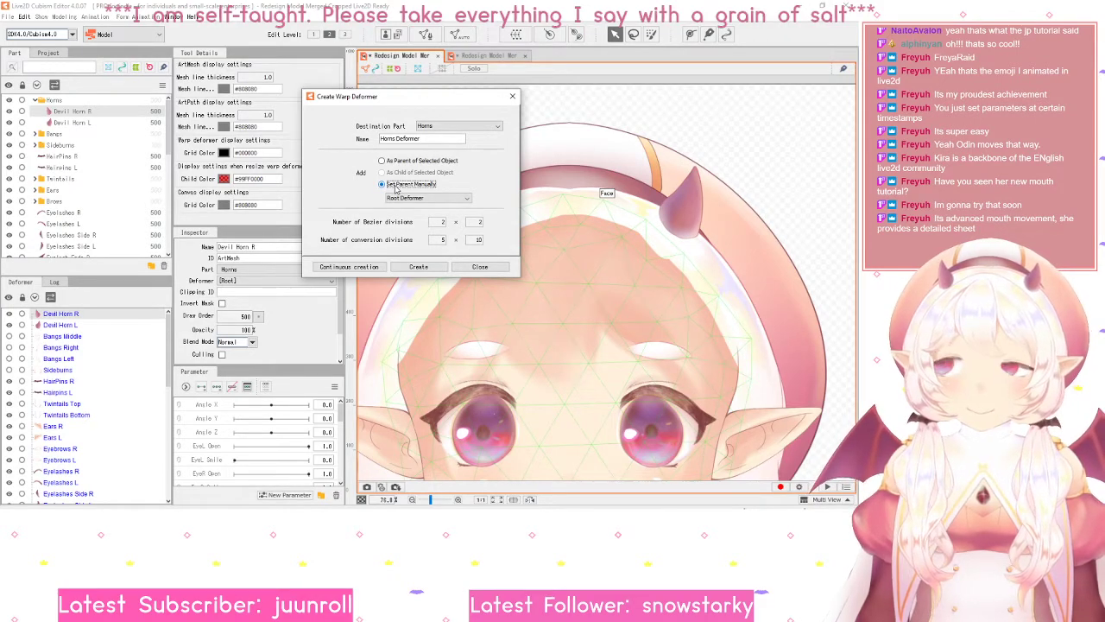
left_click(434, 199)
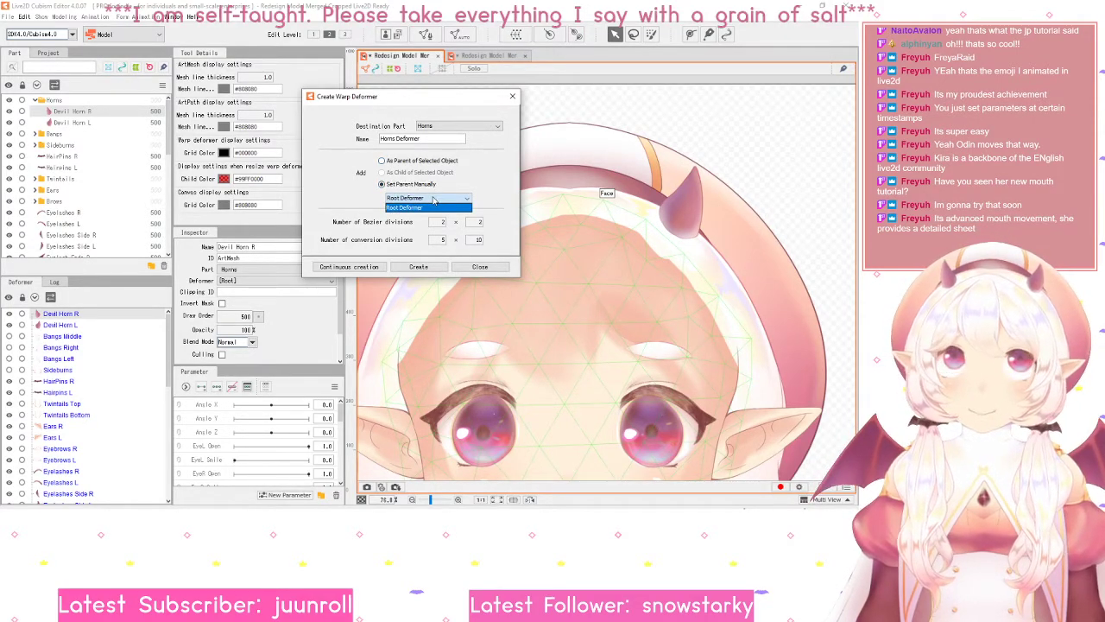
left_click(430, 206)
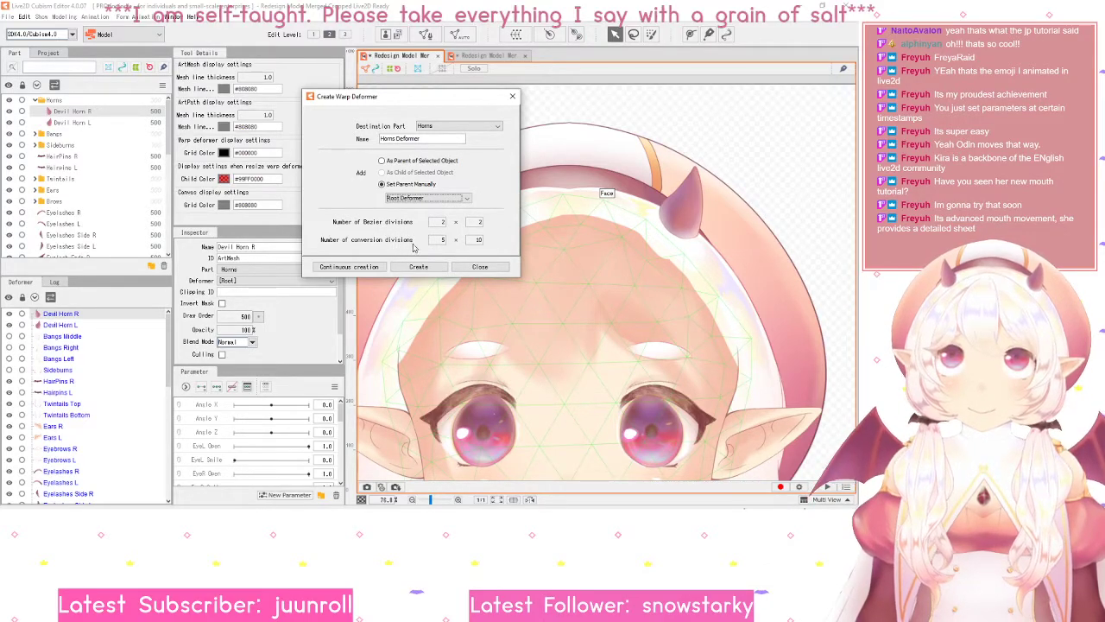
left_click(512, 96)
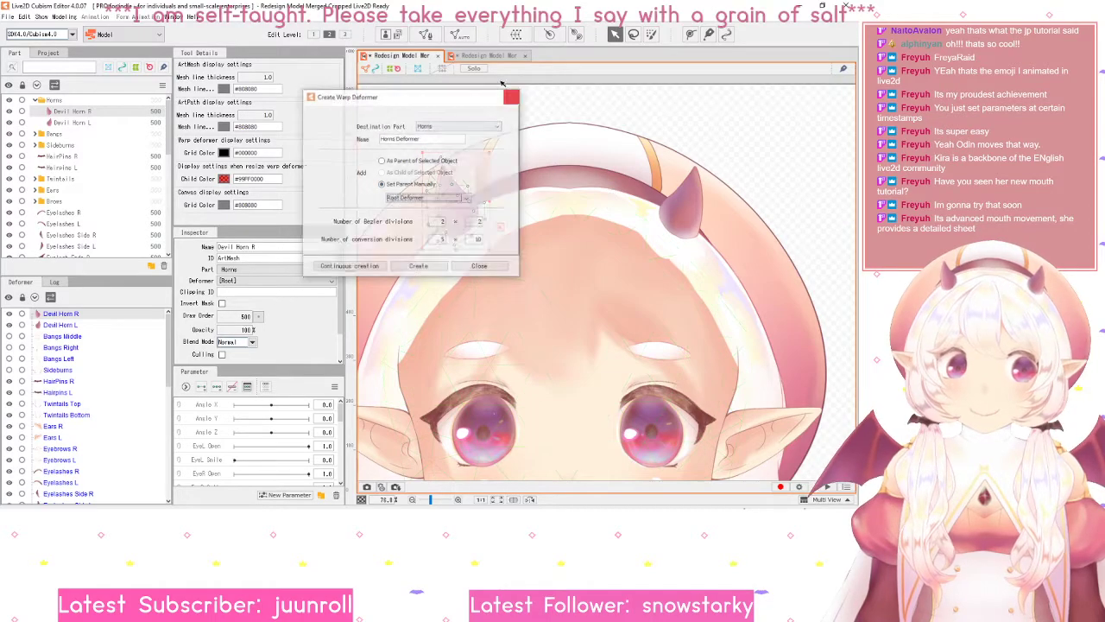
- Examine the Horns Deformer's hierarchy and its grid around both horns in the Mouth Experiment model, and return to the horns of the unrigged model
left_click(488, 55)
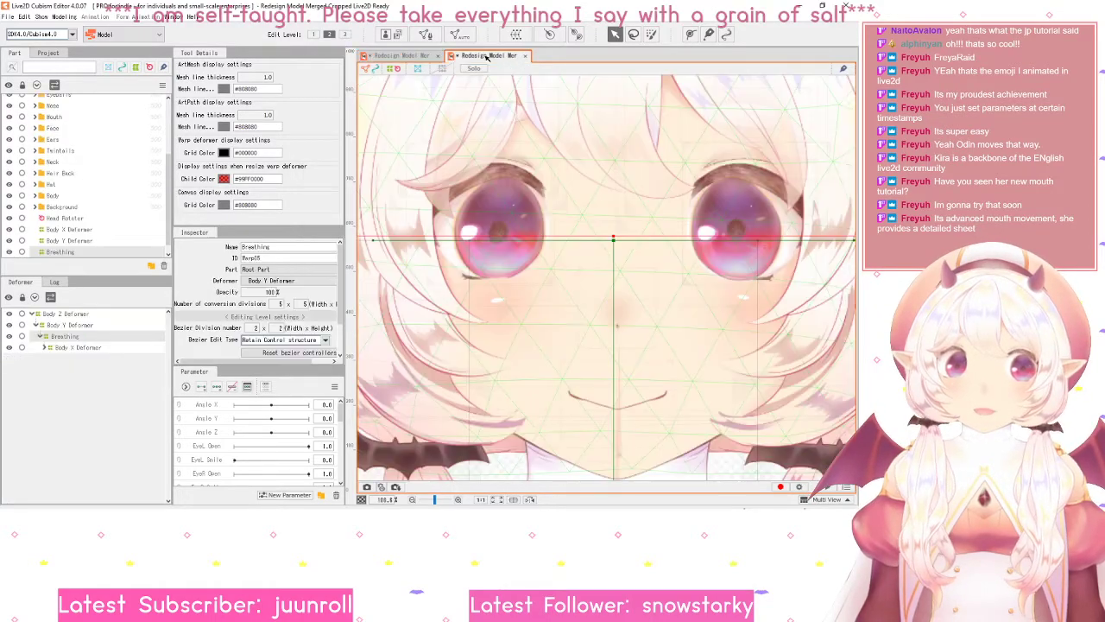
left_click(63, 231)
scroll(66, 172, "up", 5)
left_click(69, 134)
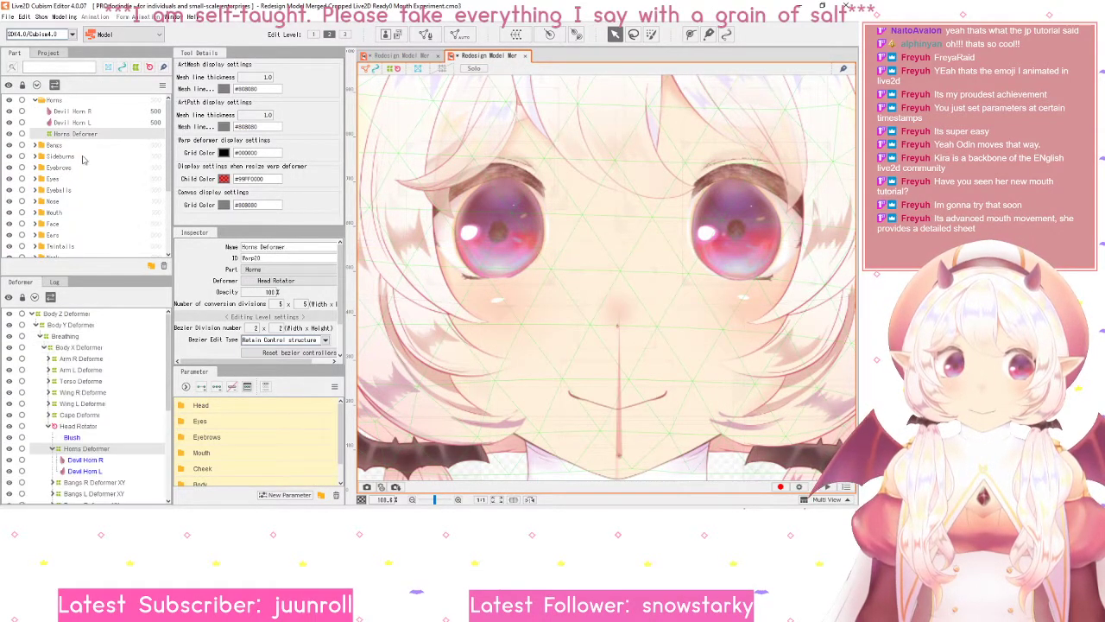
scroll(512, 187, "down", 10)
left_click_drag(512, 187, 528, 270)
scroll(528, 256, "up", 3)
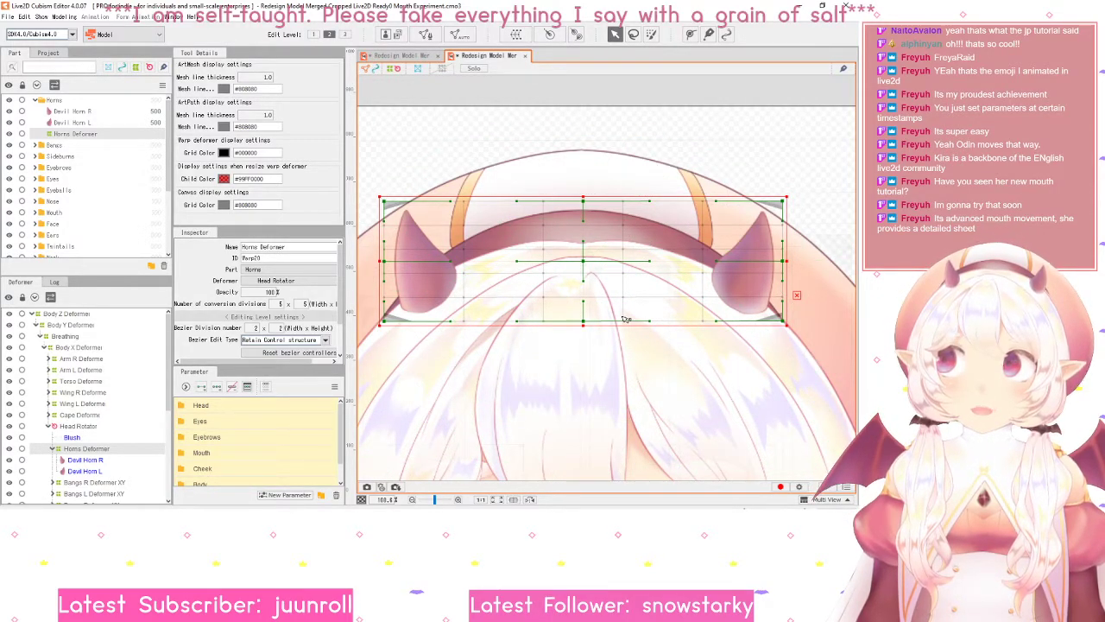
left_click(403, 57)
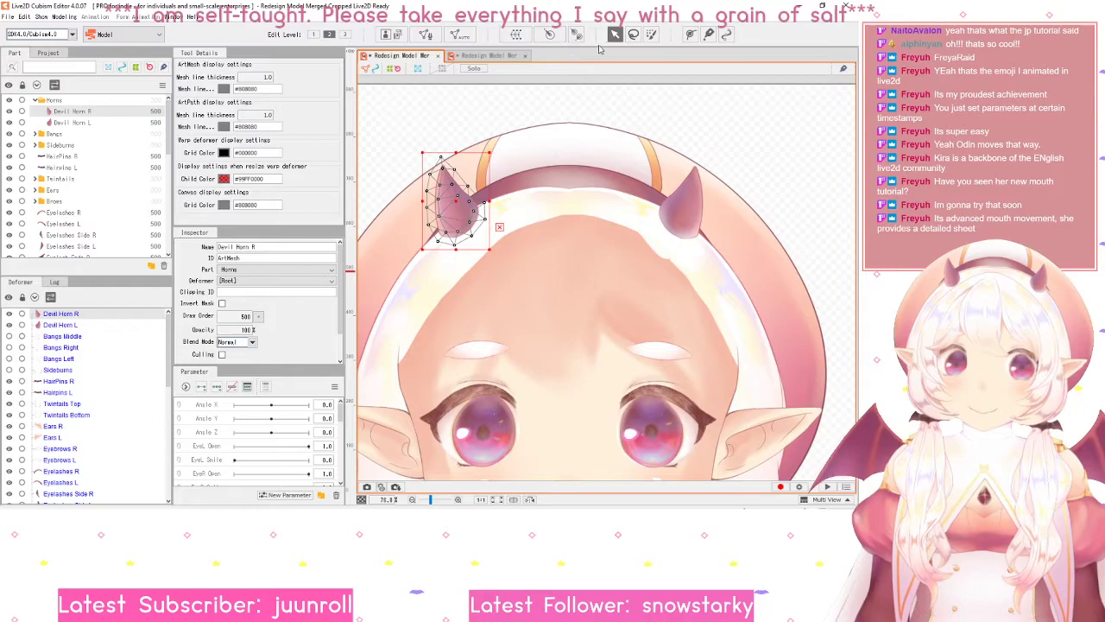
scroll(481, 153, "up", 2)
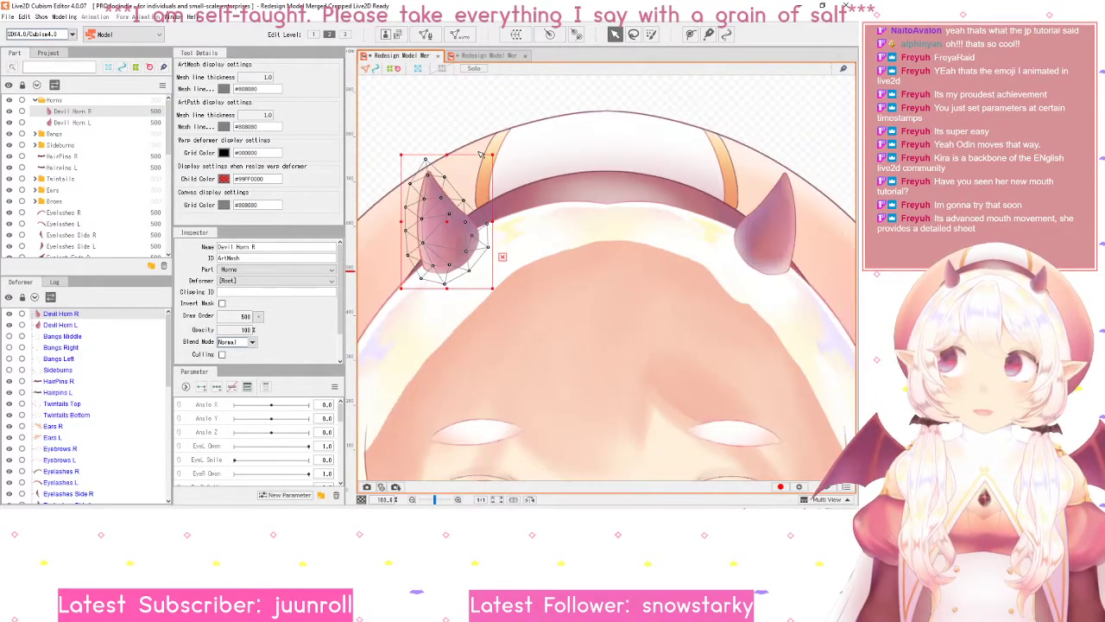
left_click_drag(523, 178, 565, 159)
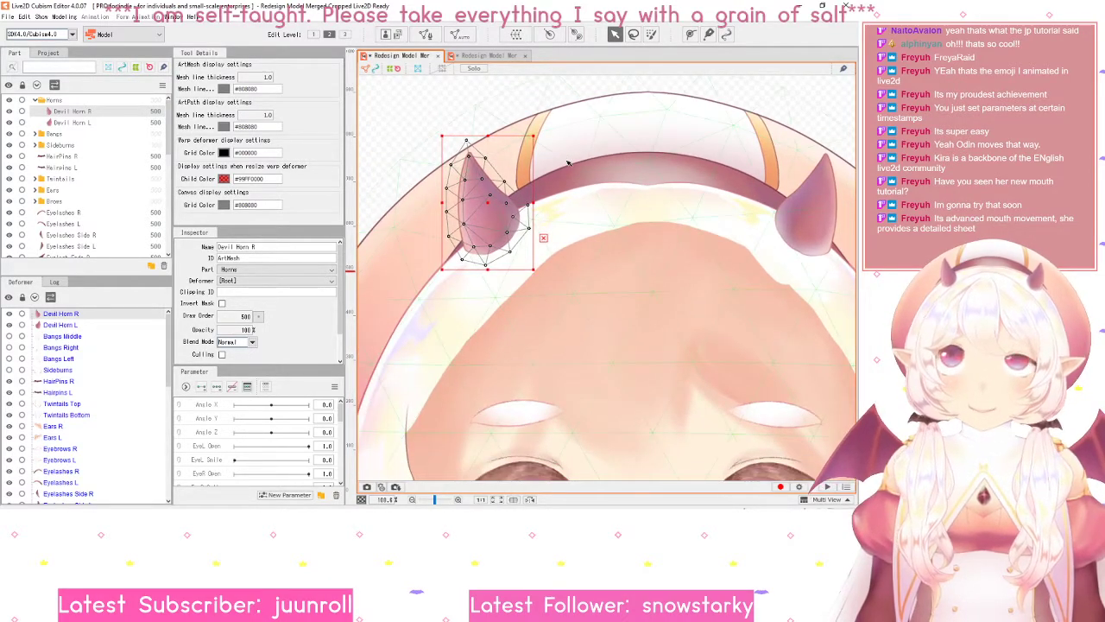
- Create a warp deformer in the Horns part under the Root Deformer, with 2 x 2 Bezier divisions and 5 x 5 conversion divisions
left_click(512, 36)
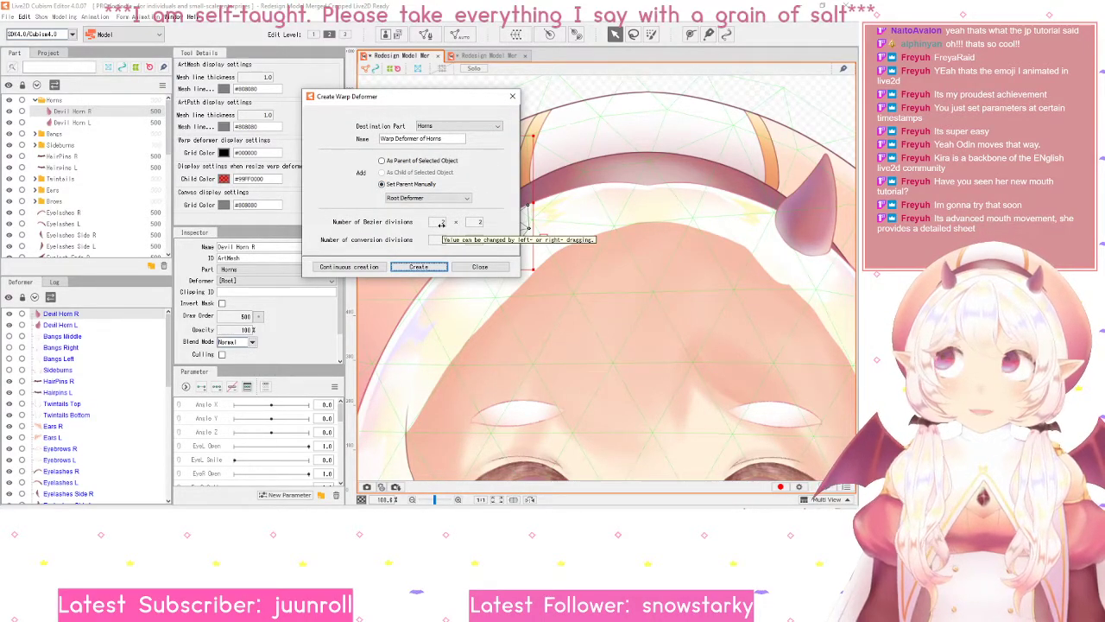
left_click_drag(440, 223, 427, 223)
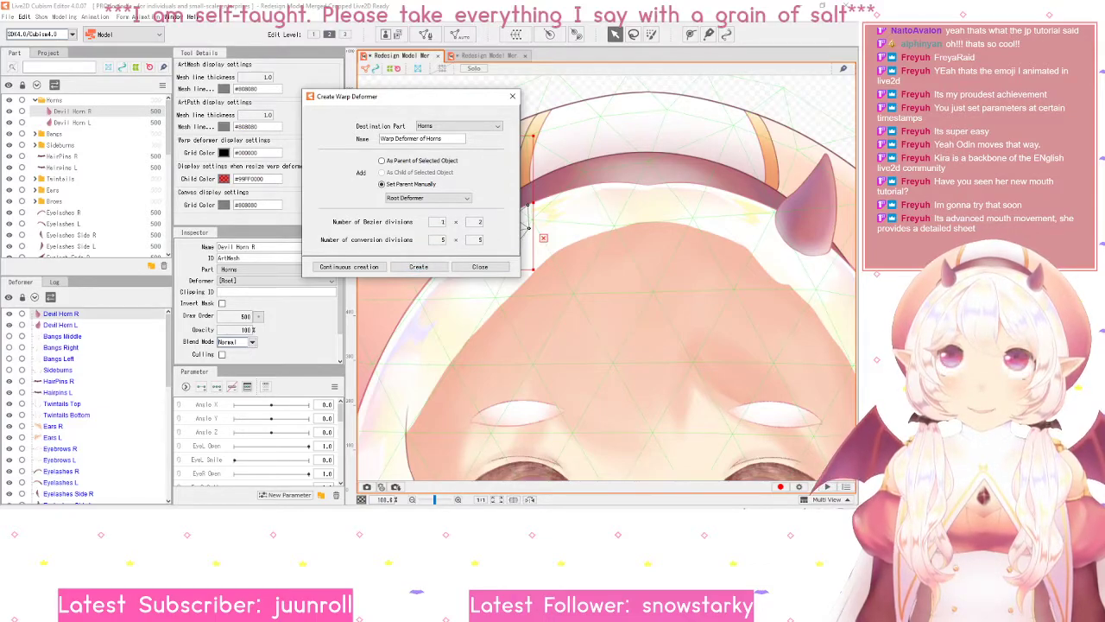
left_click(443, 221)
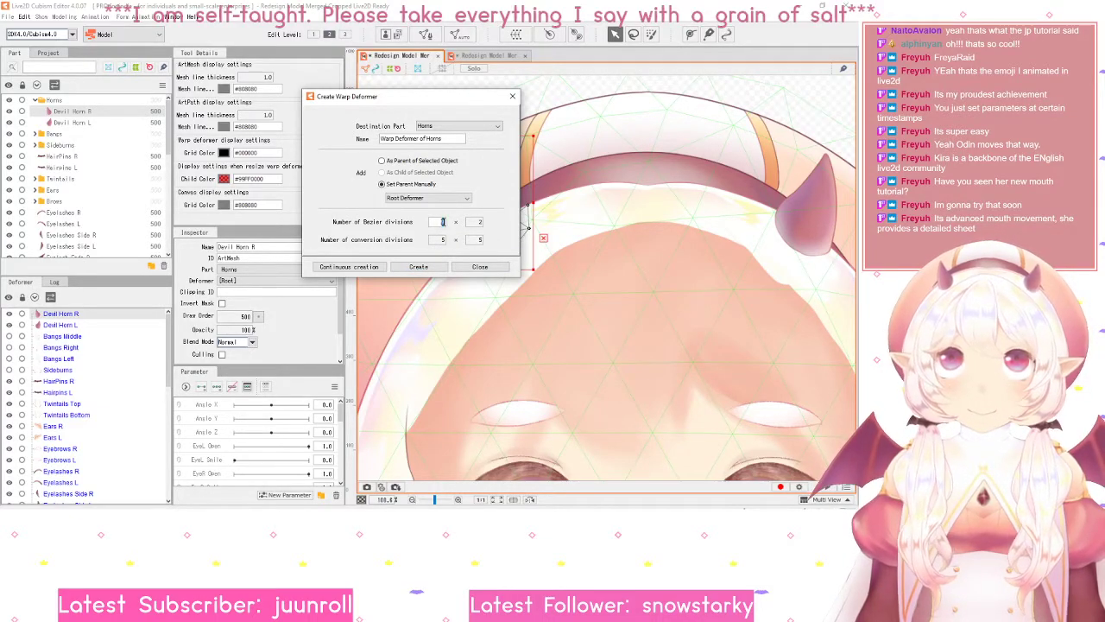
type("2")
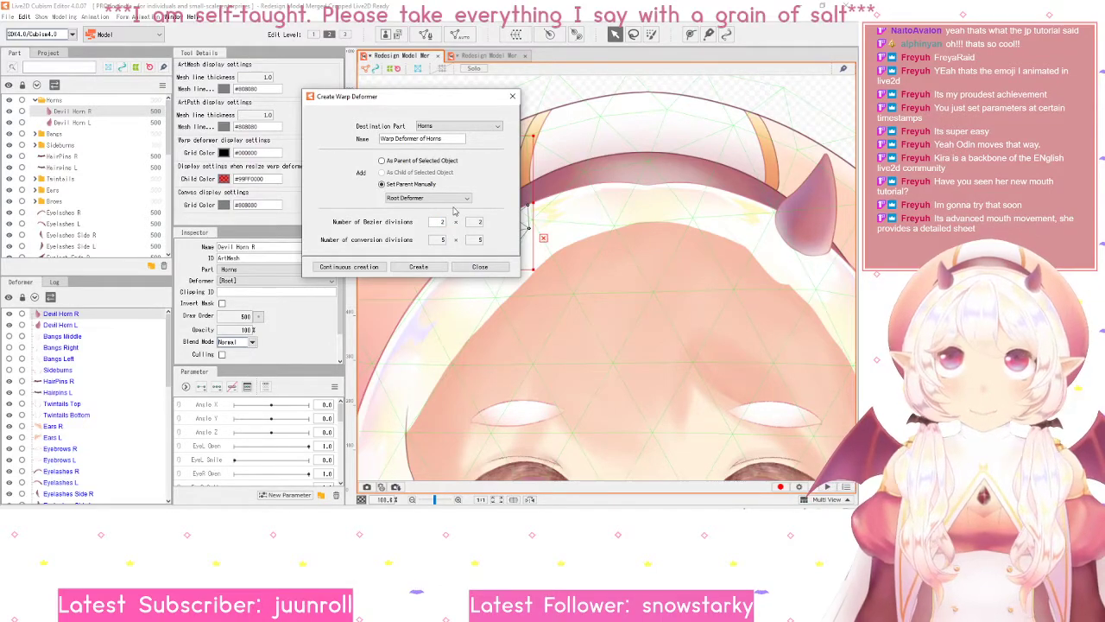
key("Return")
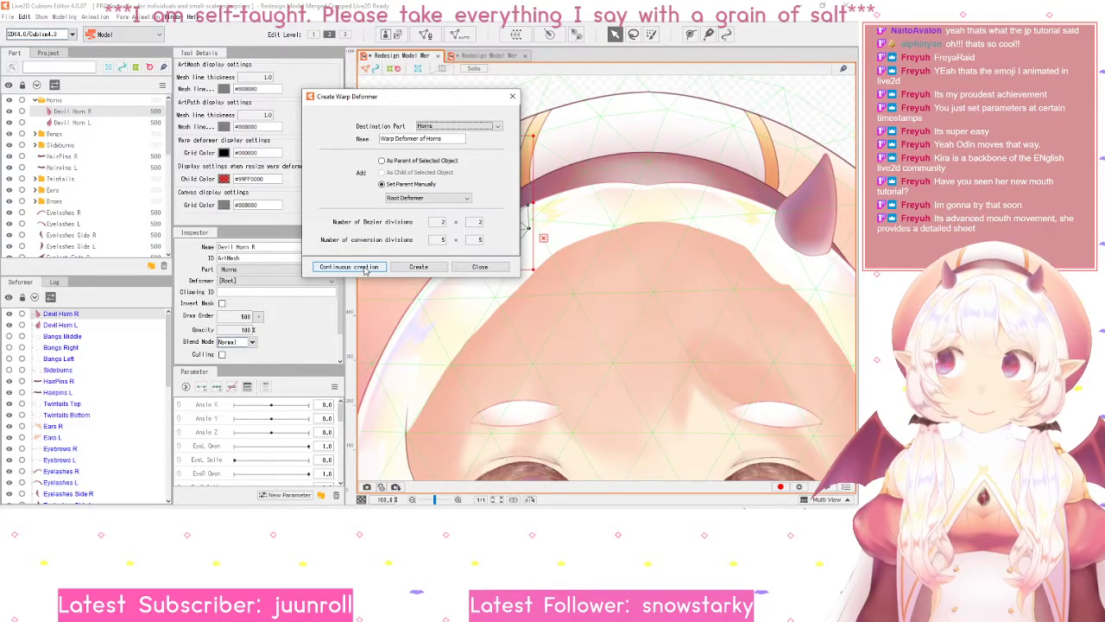
left_click(419, 268)
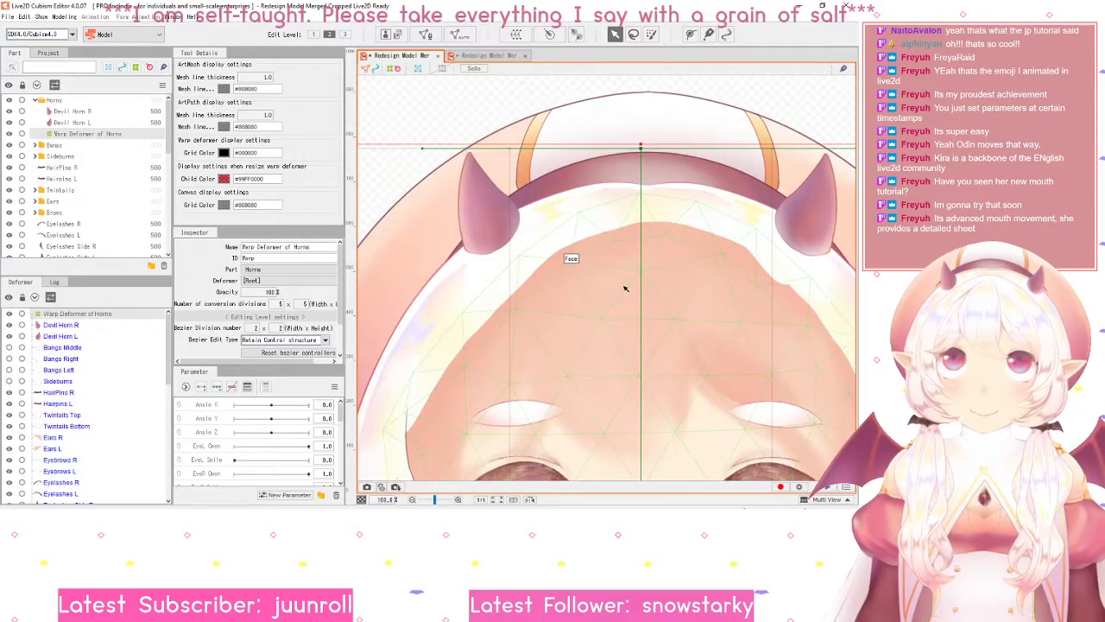
- Shrink the canvas-sized horns warp deformer and center it over the upper half of the character's head
scroll(626, 287, "down", 10)
scroll(626, 288, "up", 5)
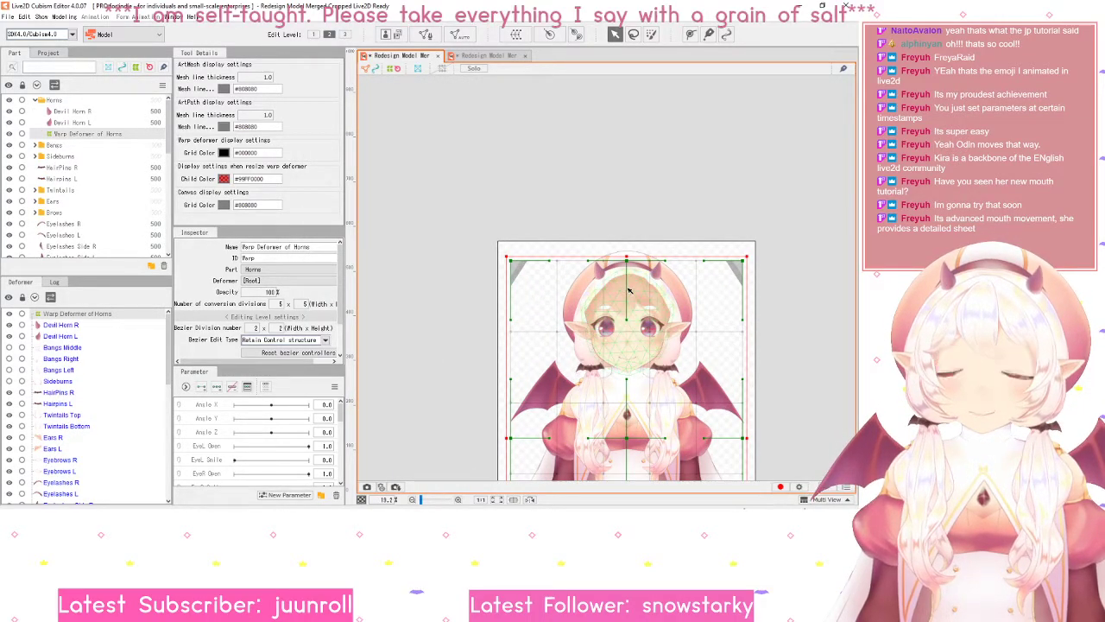
left_click_drag(629, 291, 583, 123)
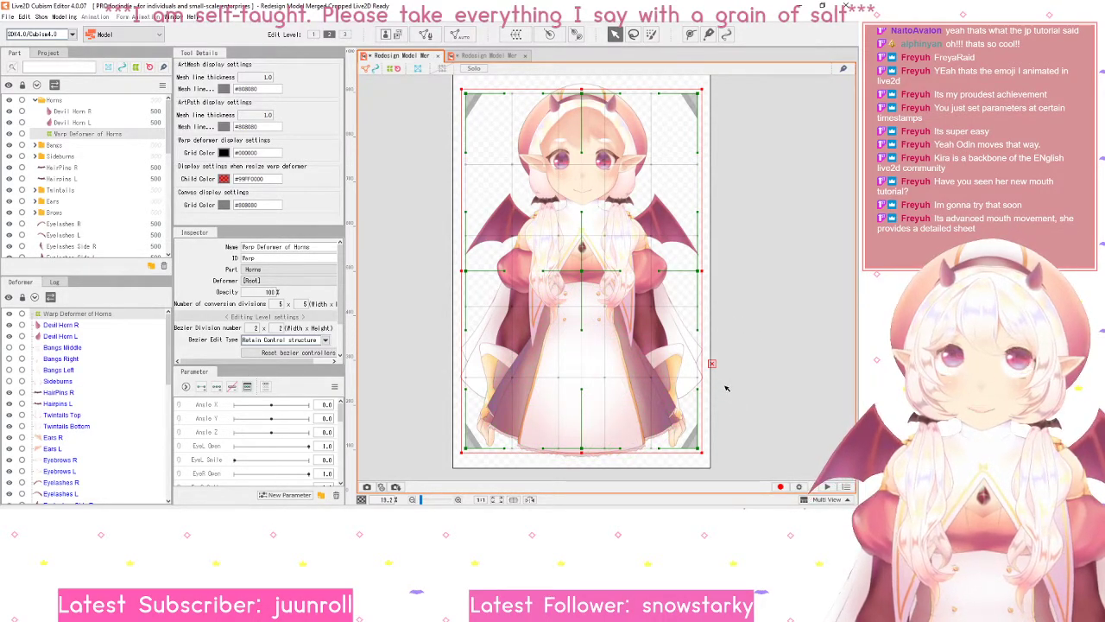
scroll(617, 233, "down", 2)
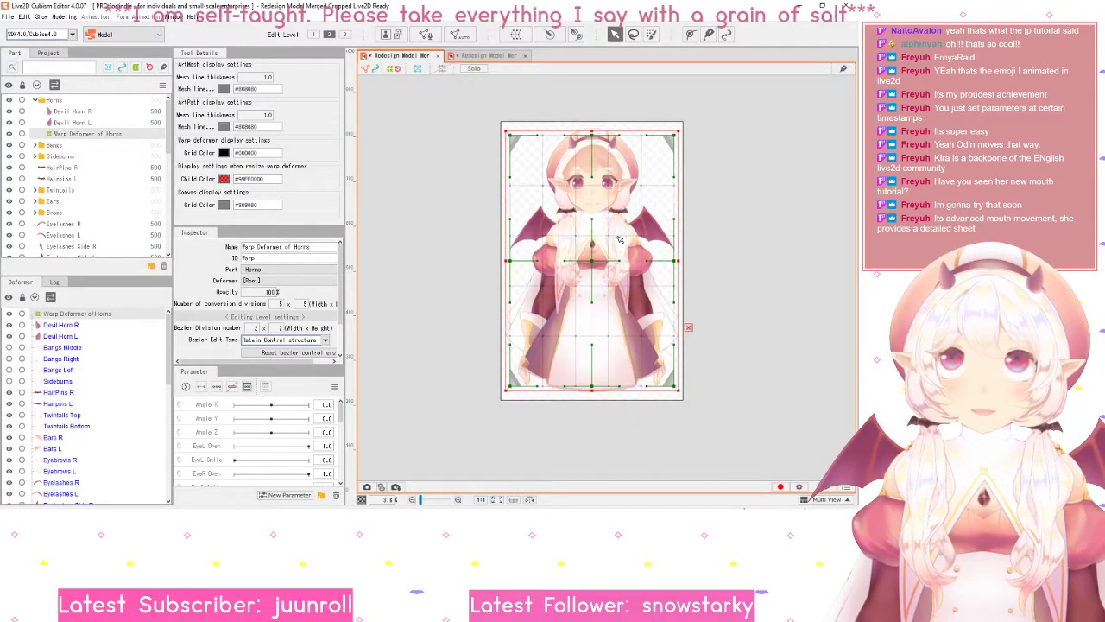
scroll(541, 183, "up", 2)
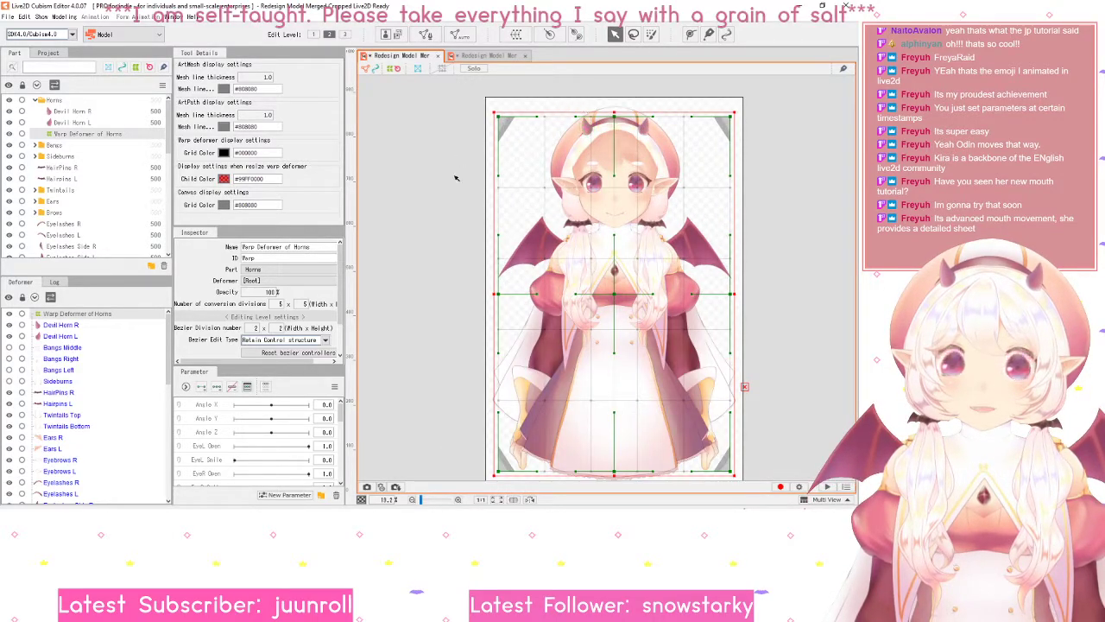
left_click_drag(622, 403, 595, 351)
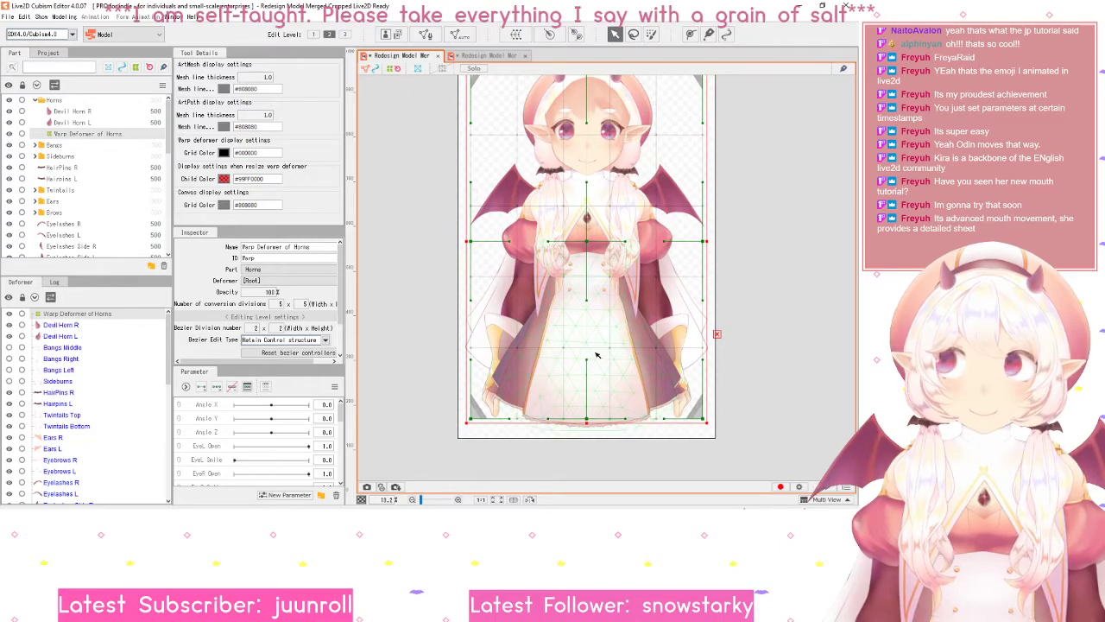
scroll(595, 352, "down", 1)
scroll(595, 352, "up", 1)
scroll(596, 354, "down", 1)
scroll(595, 354, "up", 2)
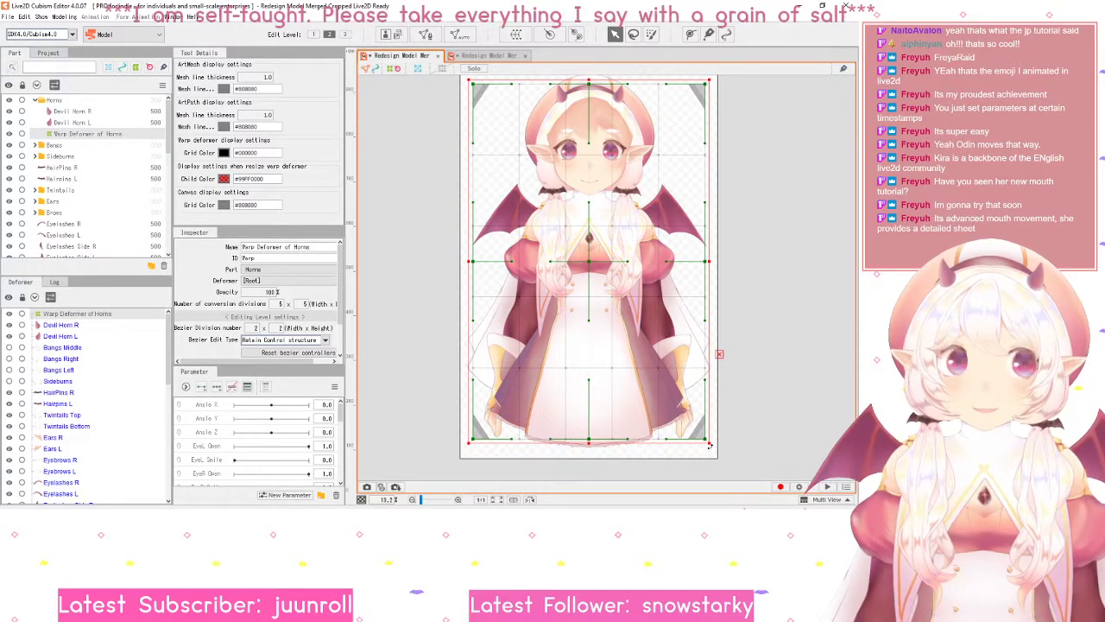
left_click_drag(706, 442, 703, 368)
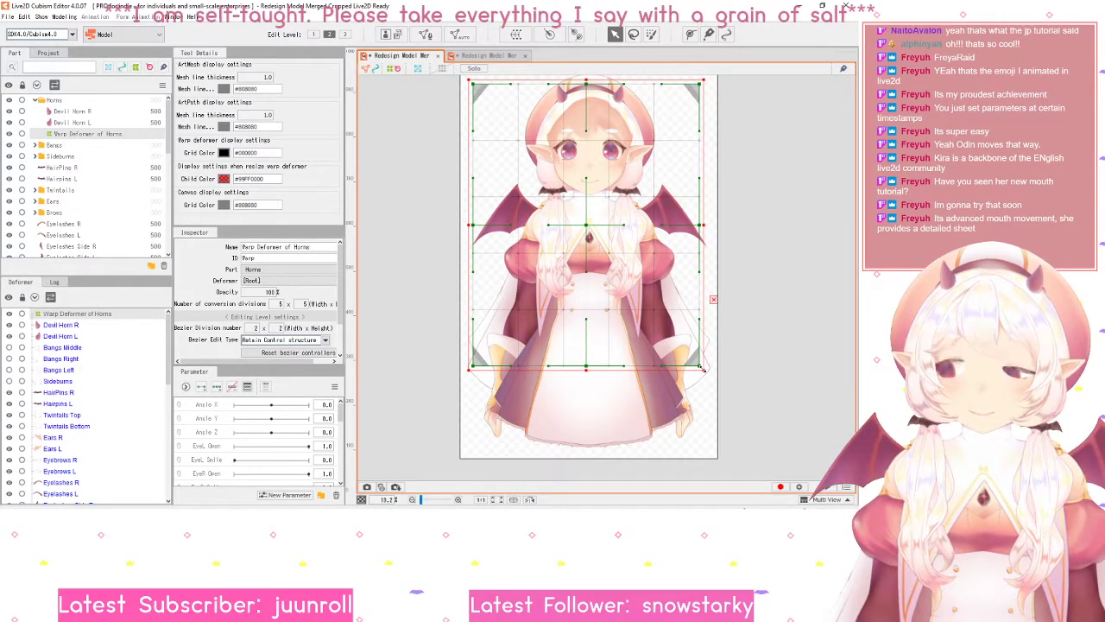
left_click_drag(703, 368, 609, 154)
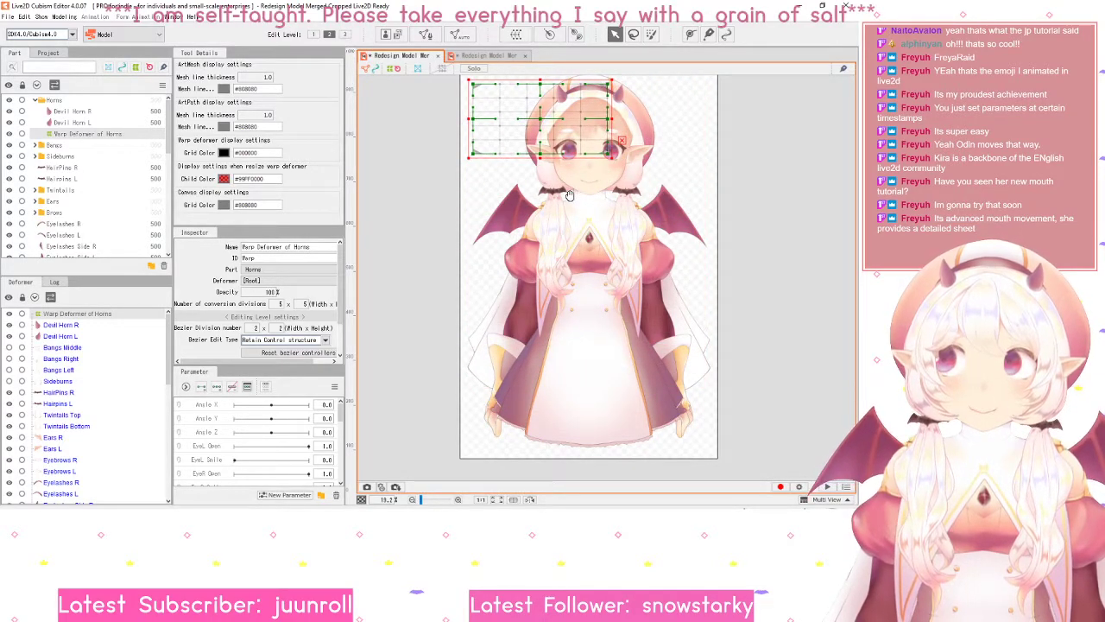
left_click_drag(569, 196, 554, 337)
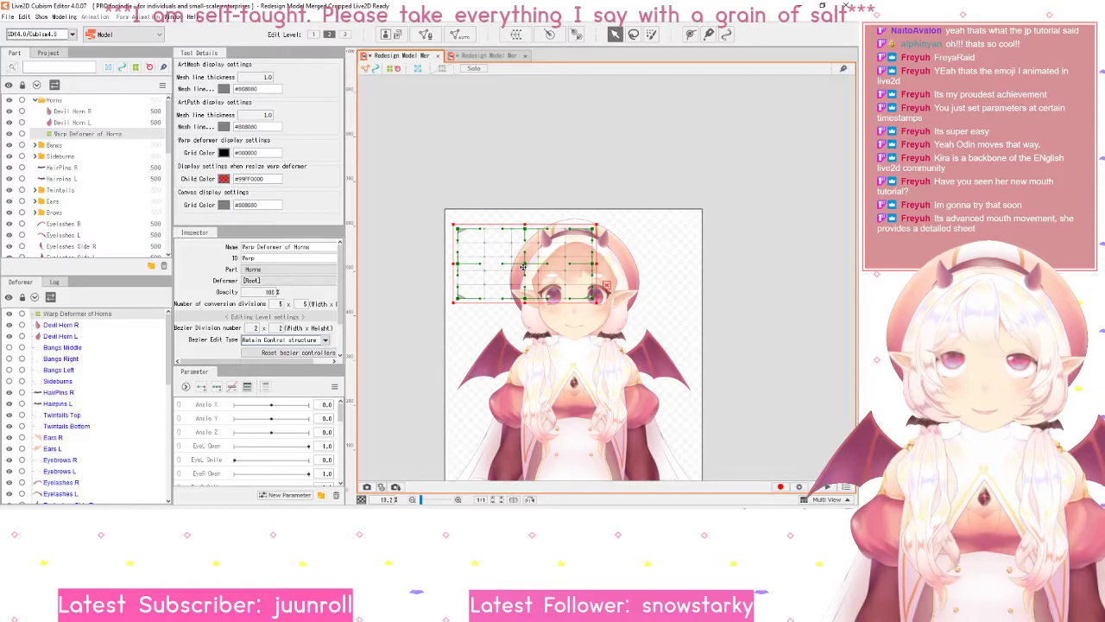
left_click_drag(524, 268, 572, 260)
- Resize and reposition the warp deformer until its grid closely frames both devil horns and is centered on the headband
scroll(573, 260, "up", 3)
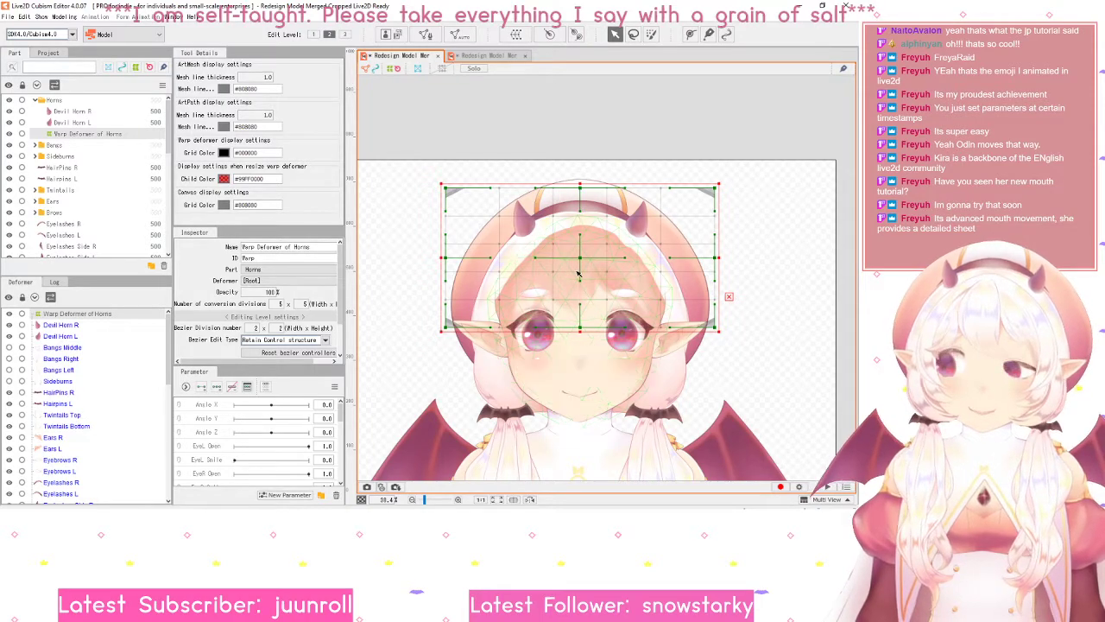
scroll(585, 286, "up", 1)
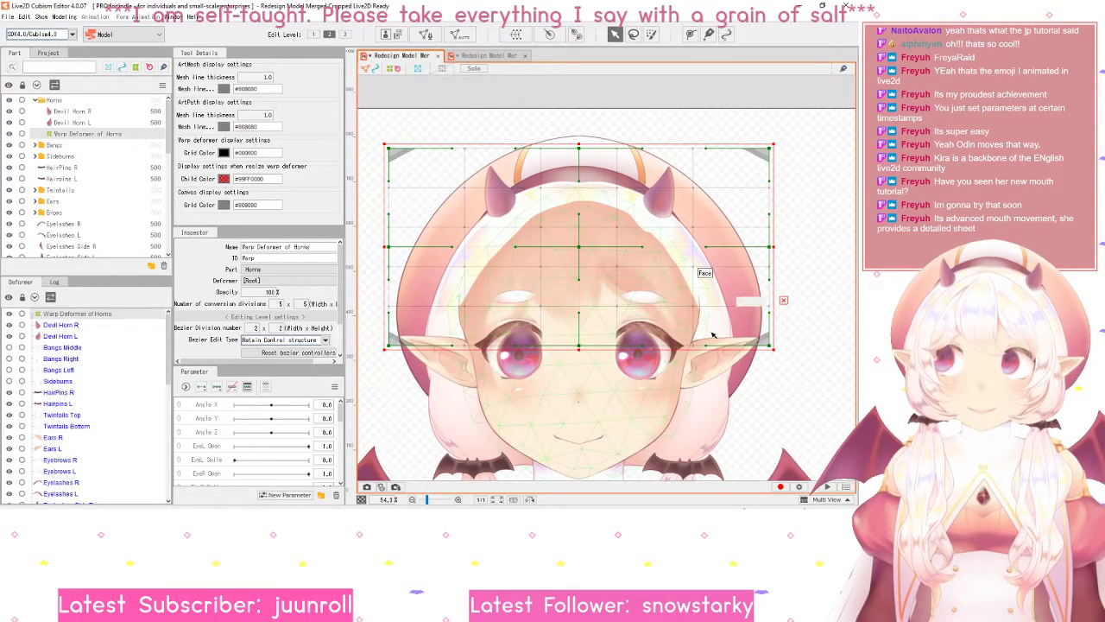
left_click_drag(774, 349, 639, 259)
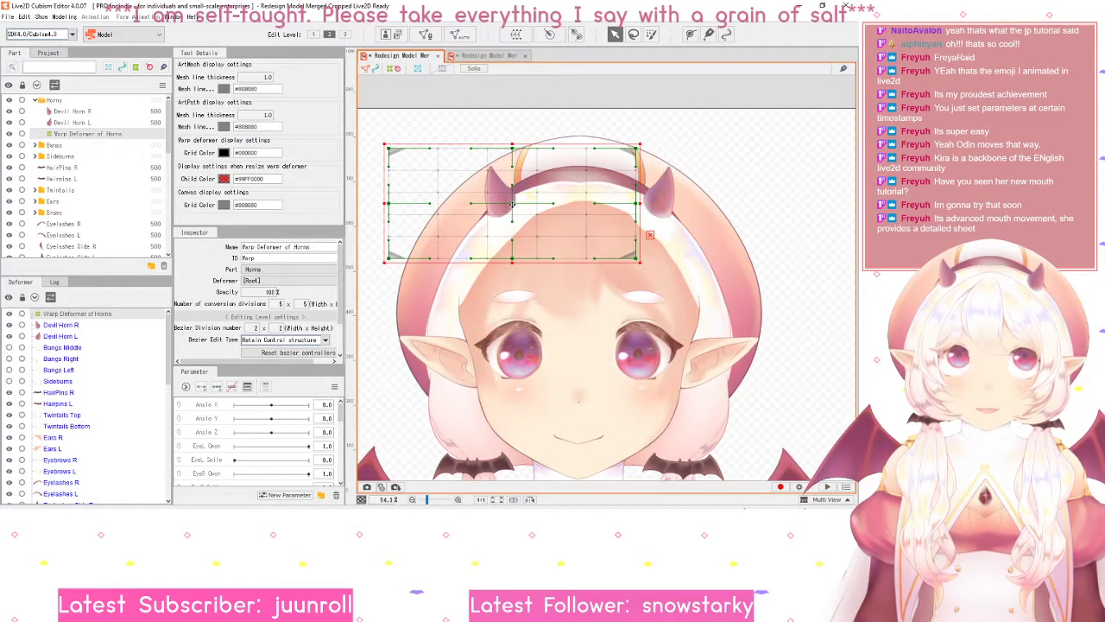
left_click_drag(512, 204, 582, 211)
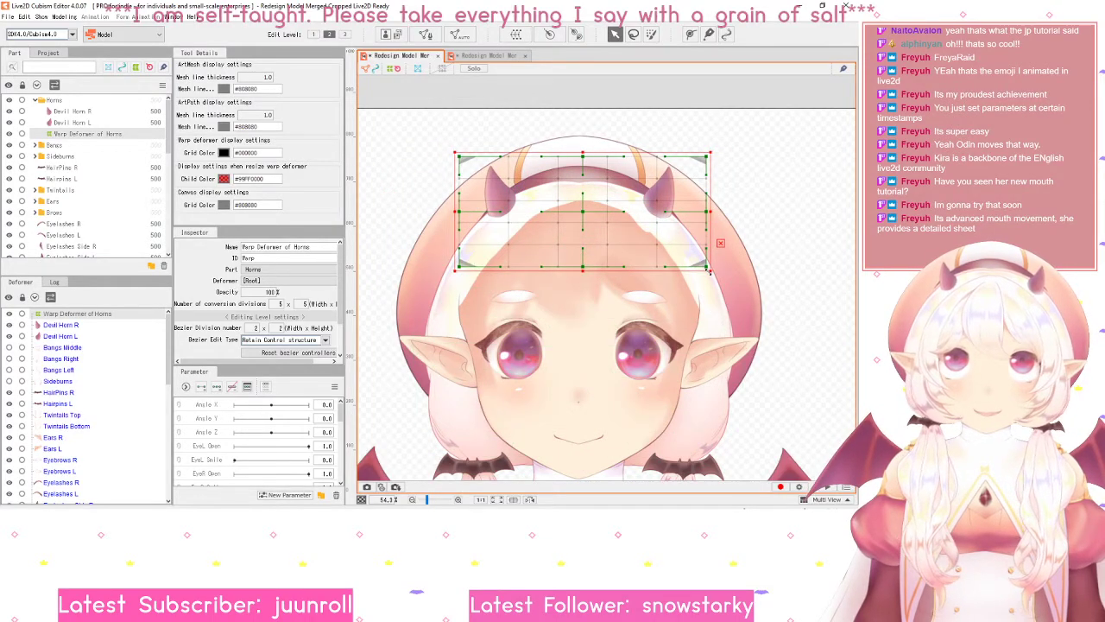
left_click_drag(710, 271, 690, 231)
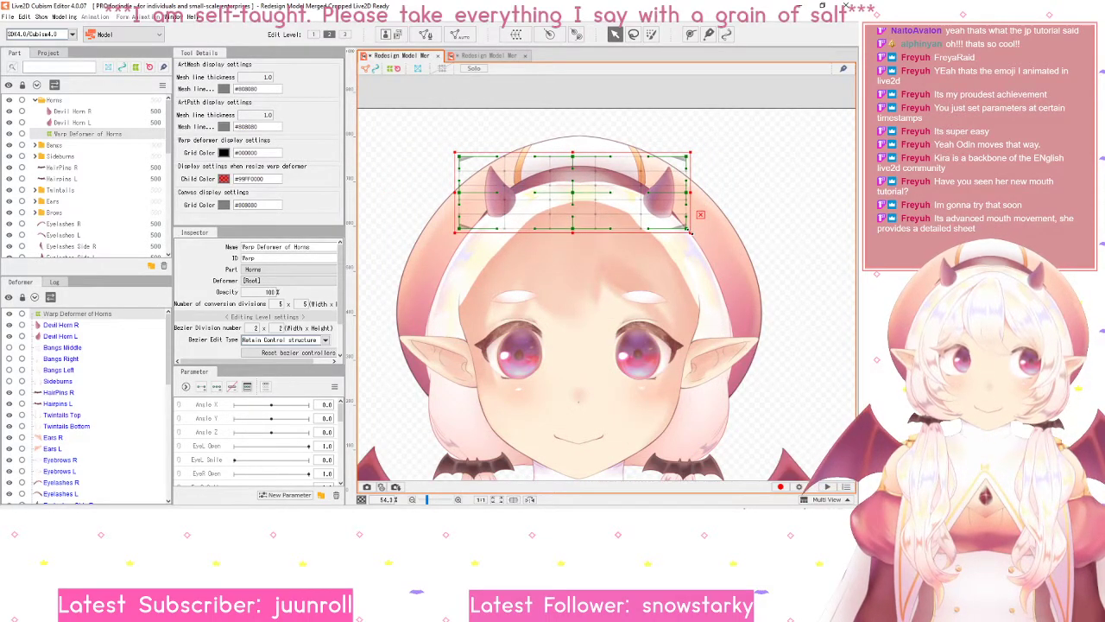
left_click_drag(569, 196, 574, 197)
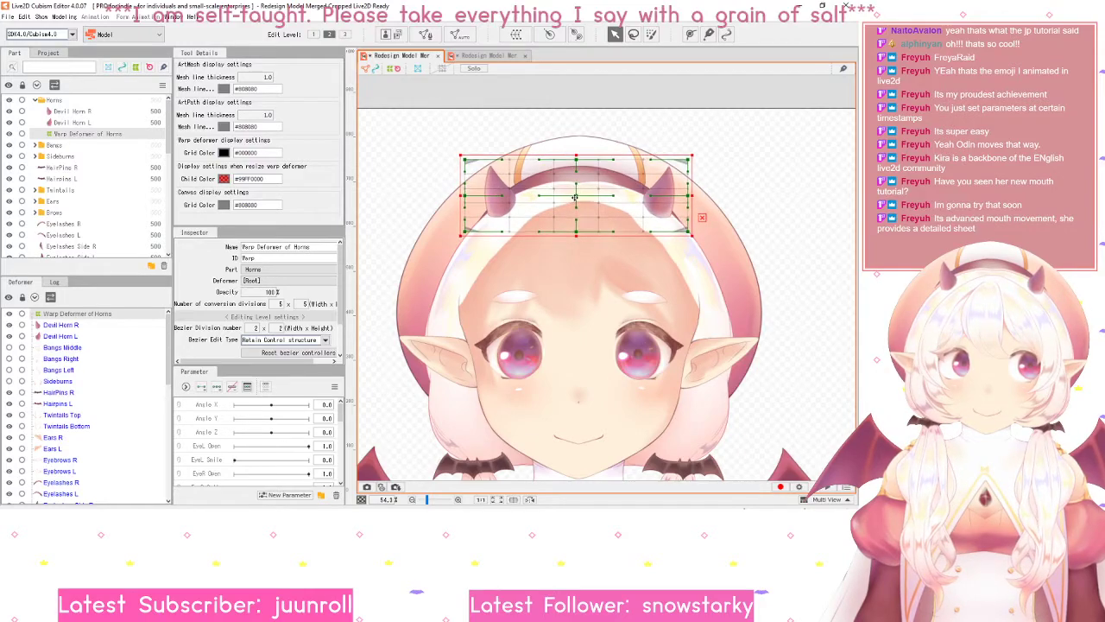
left_click_drag(691, 233, 685, 225)
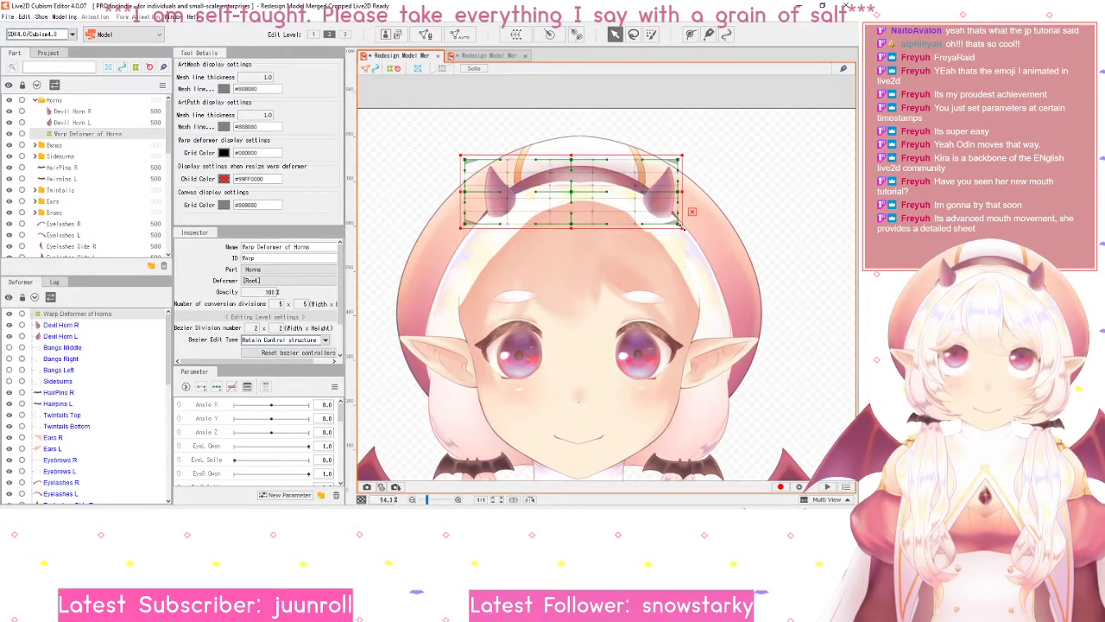
left_click_drag(571, 194, 575, 192)
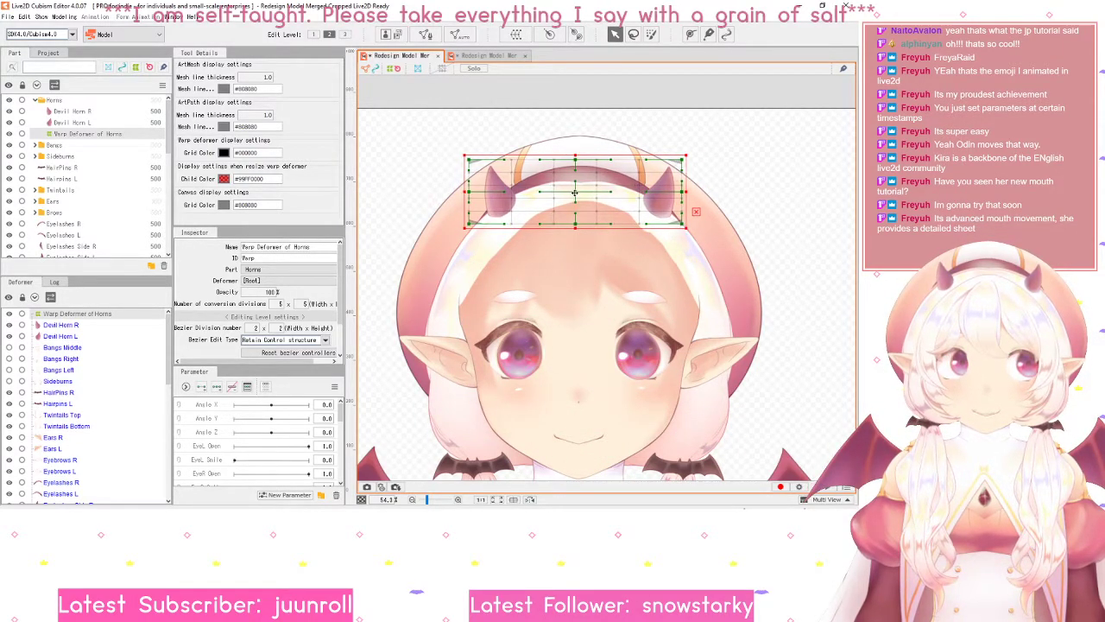
scroll(576, 191, "up", 2)
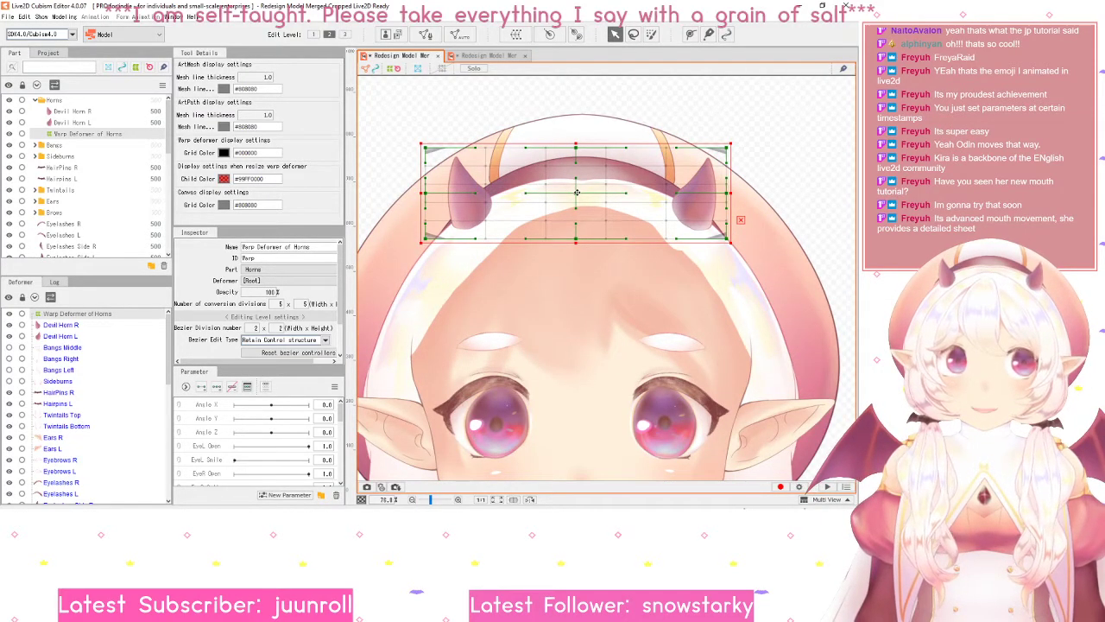
scroll(576, 191, "up", 1)
left_click_drag(576, 190, 565, 249)
scroll(550, 260, "up", 1)
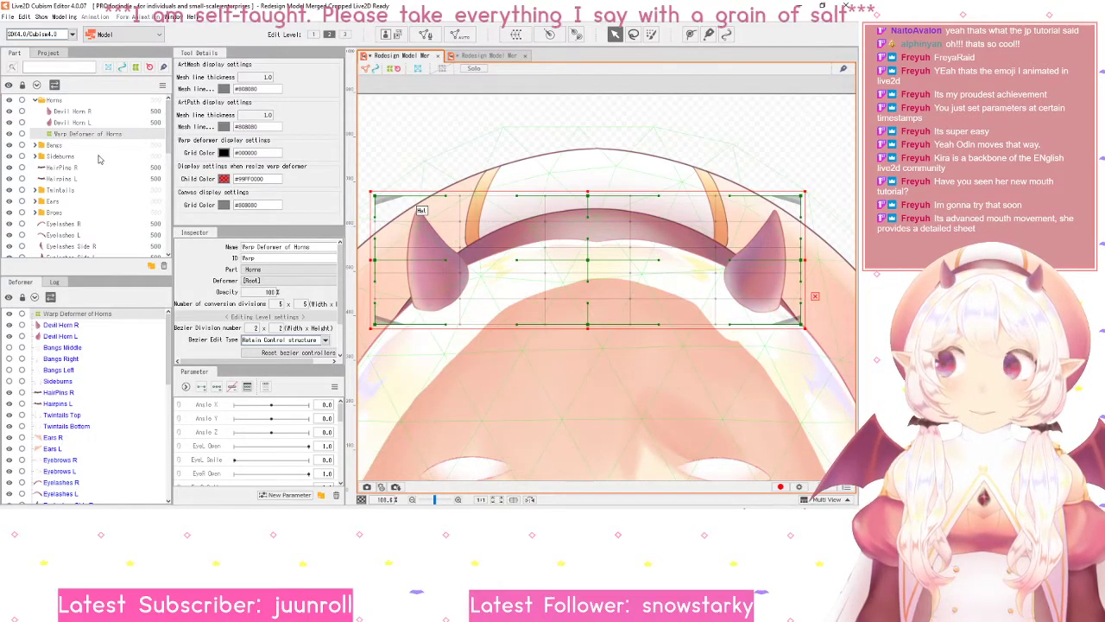
- Assign the Devil Horn R and Devil Horn L ArtMeshes to Warp Deformer of Horns as their deformer
left_click(82, 113)
left_click(85, 122)
left_click(84, 112)
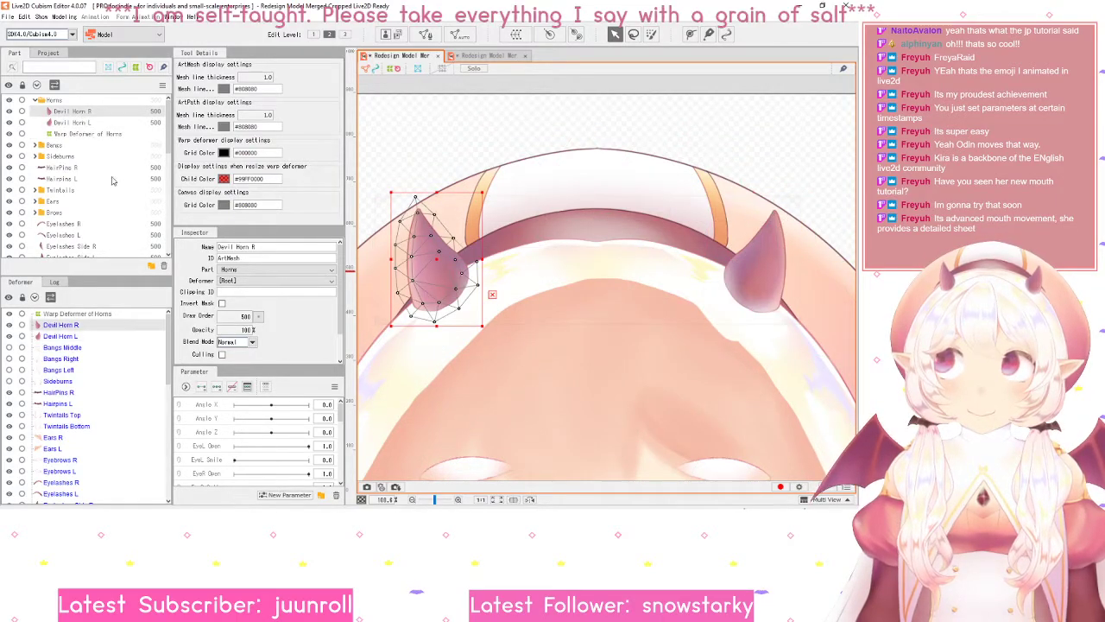
left_click(249, 282)
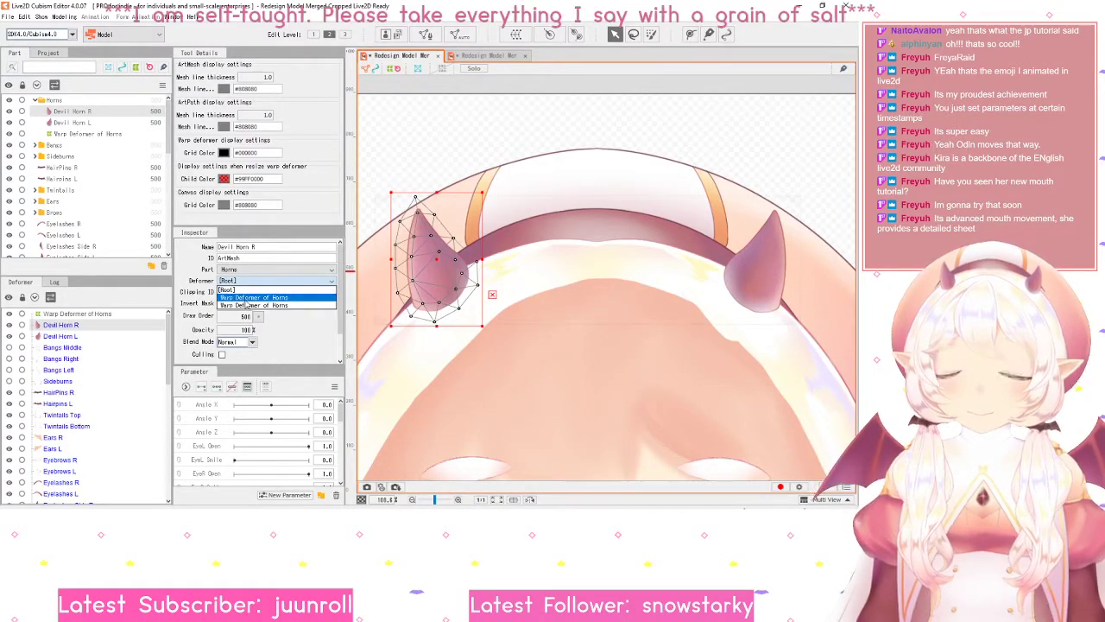
left_click(251, 297)
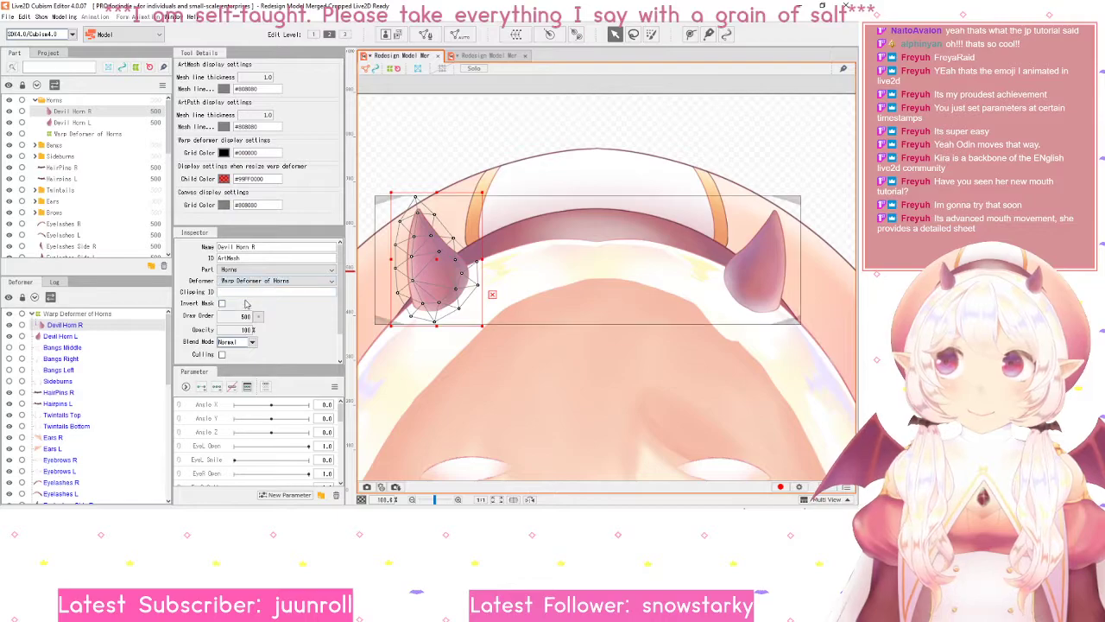
left_click(84, 123)
left_click(248, 281)
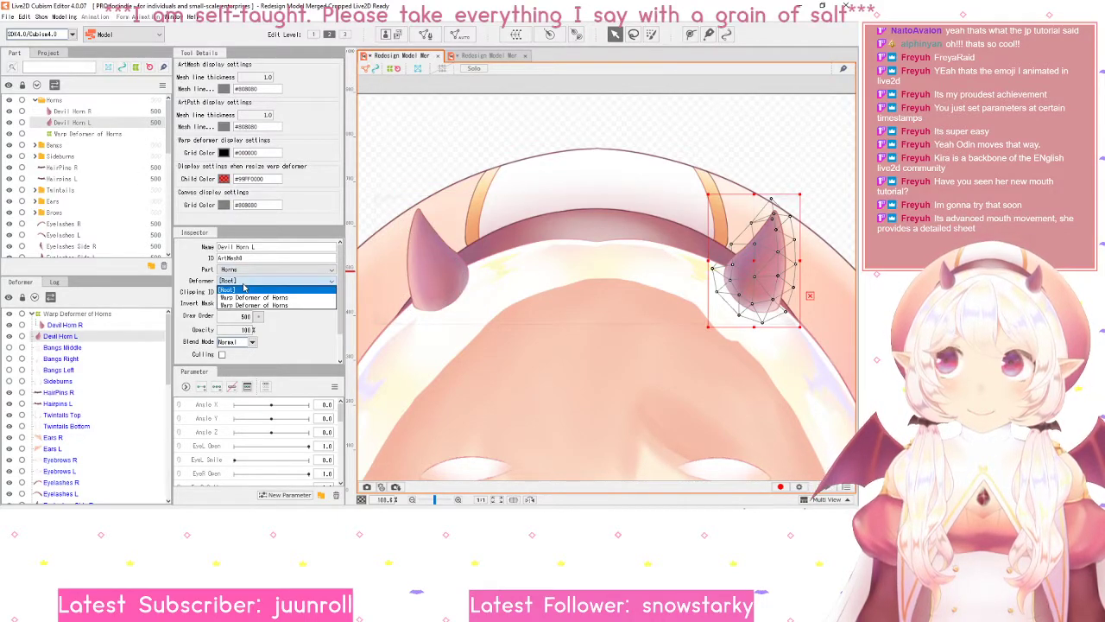
left_click(253, 297)
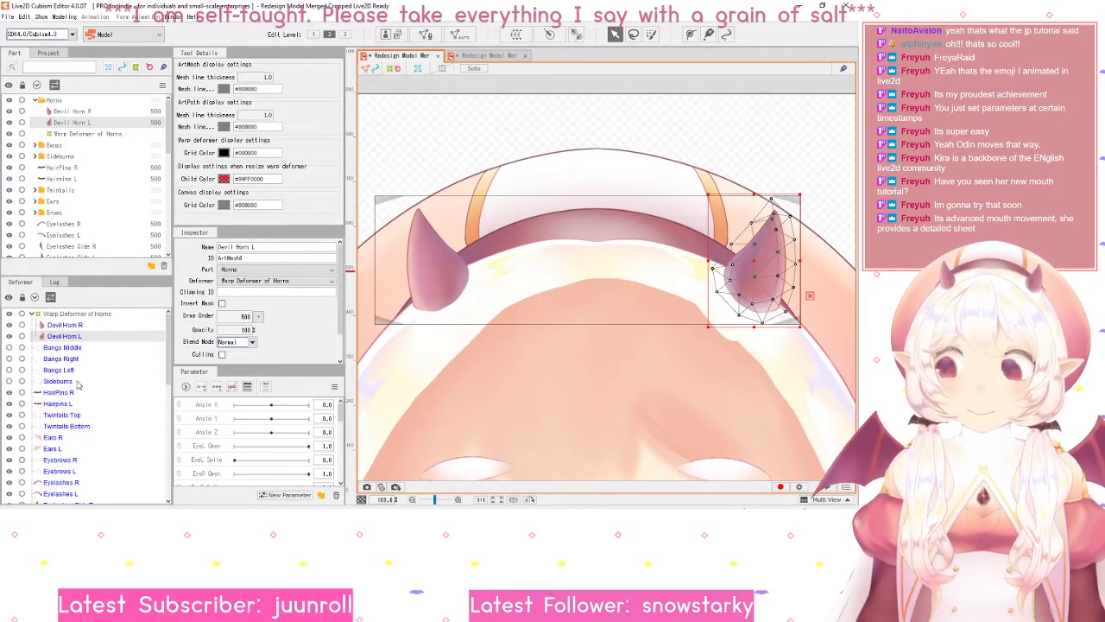
- Check the hierarchy of Warp Deformer of Horns and how its grid encloses Devil Horn R and Devil Horn L
left_click(71, 314)
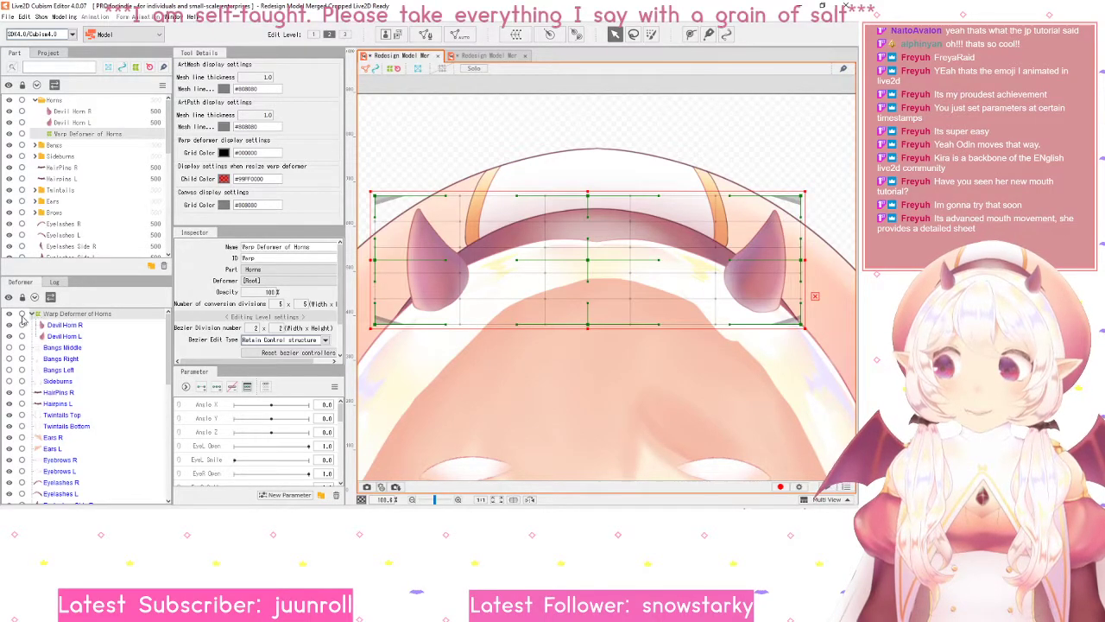
left_click(32, 315)
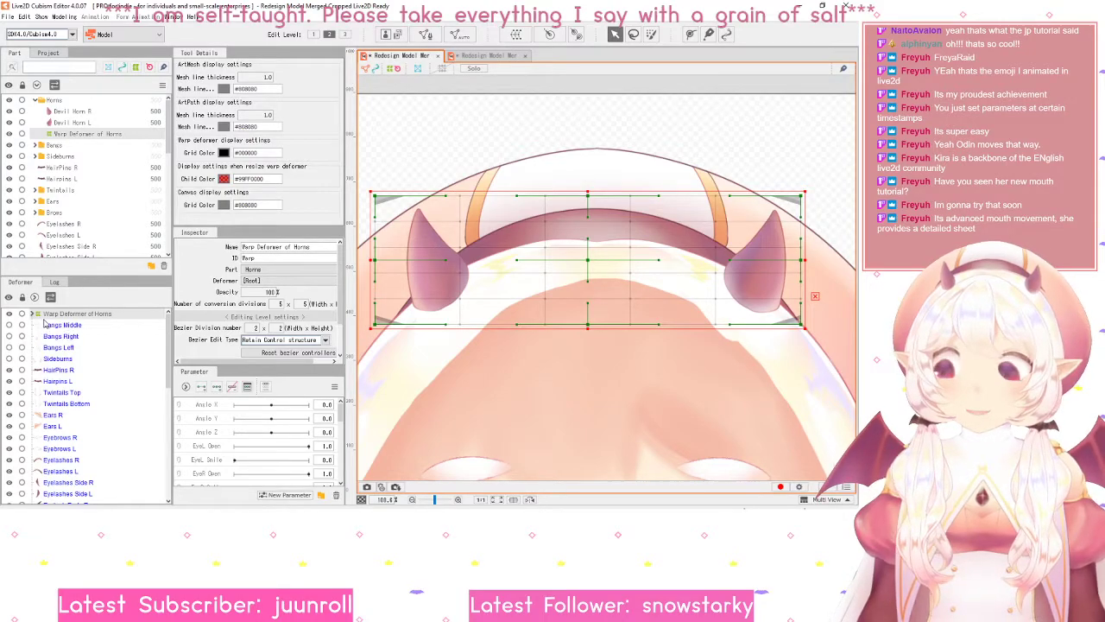
left_click(32, 314)
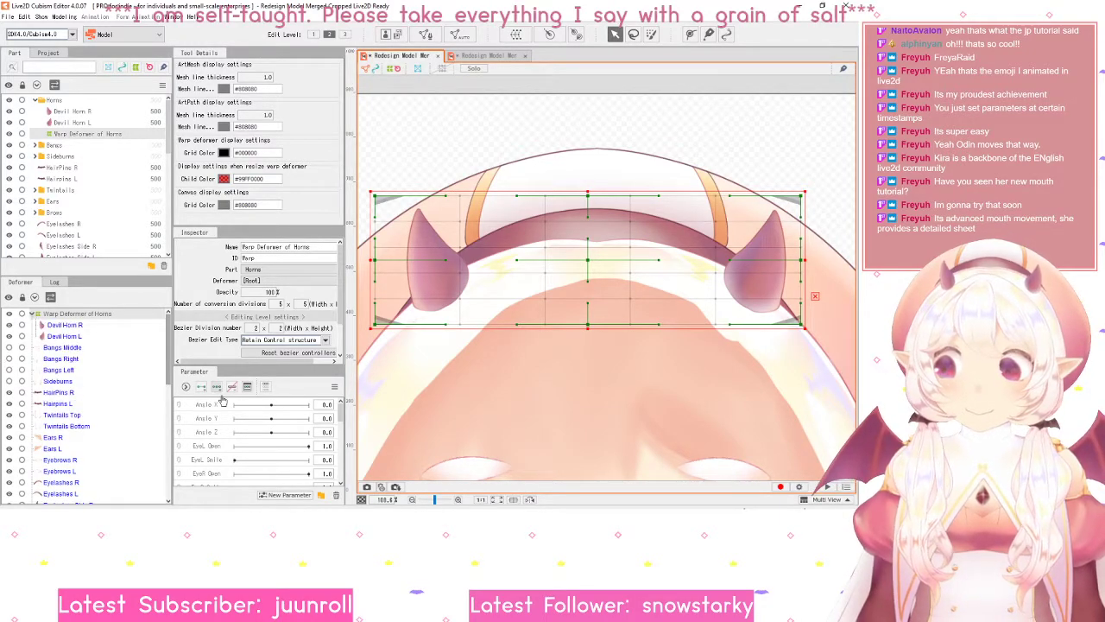
left_click(76, 111)
left_click(82, 122)
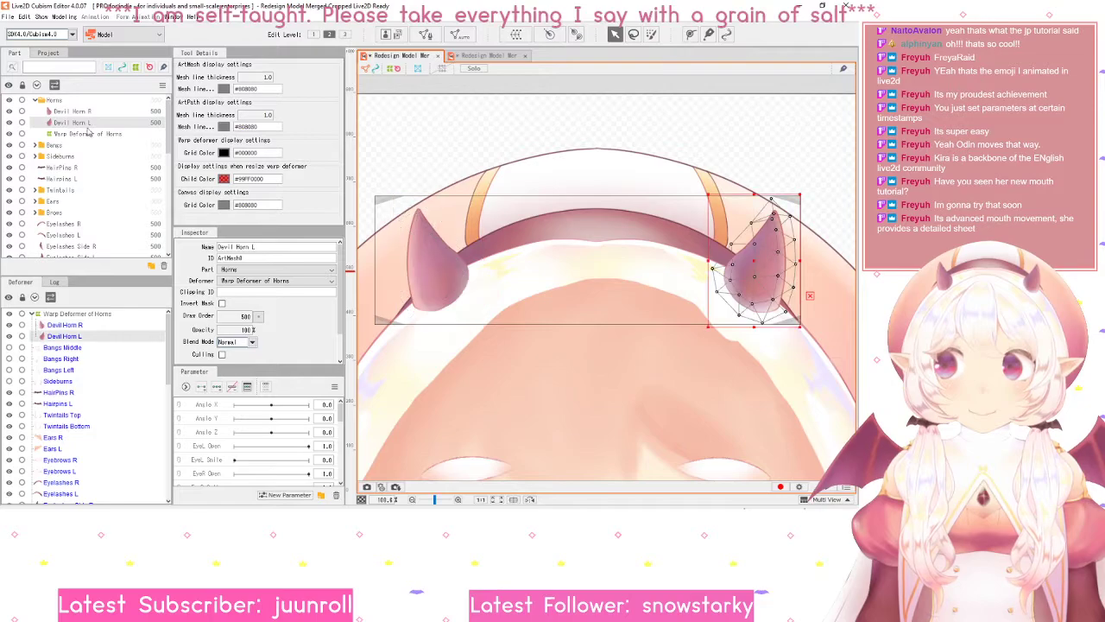
left_click(86, 134)
left_click(82, 122)
left_click(76, 112)
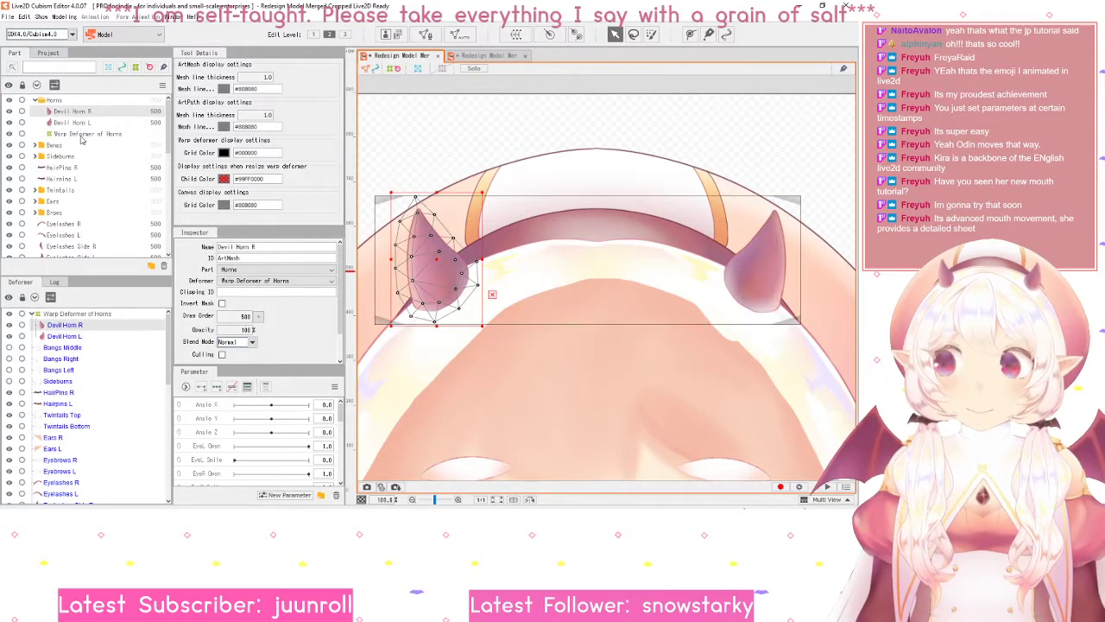
- Shift Warp Deformer of Horns to test that both devil horns follow it, and return it to its previous position
left_click(87, 133)
scroll(412, 280, "down", 2)
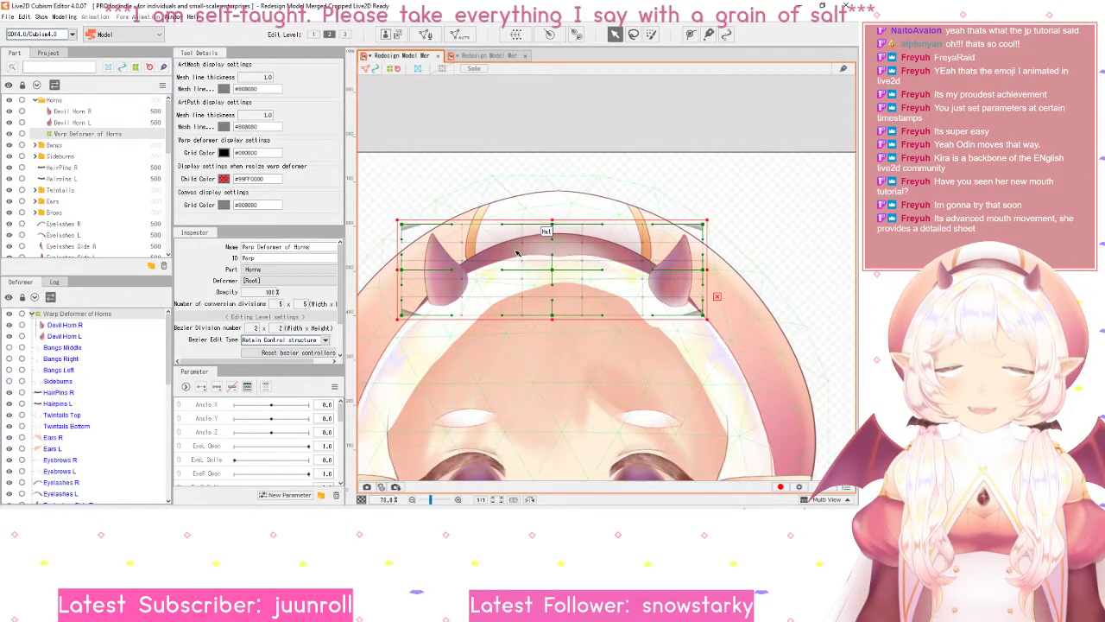
left_click_drag(553, 272, 610, 263)
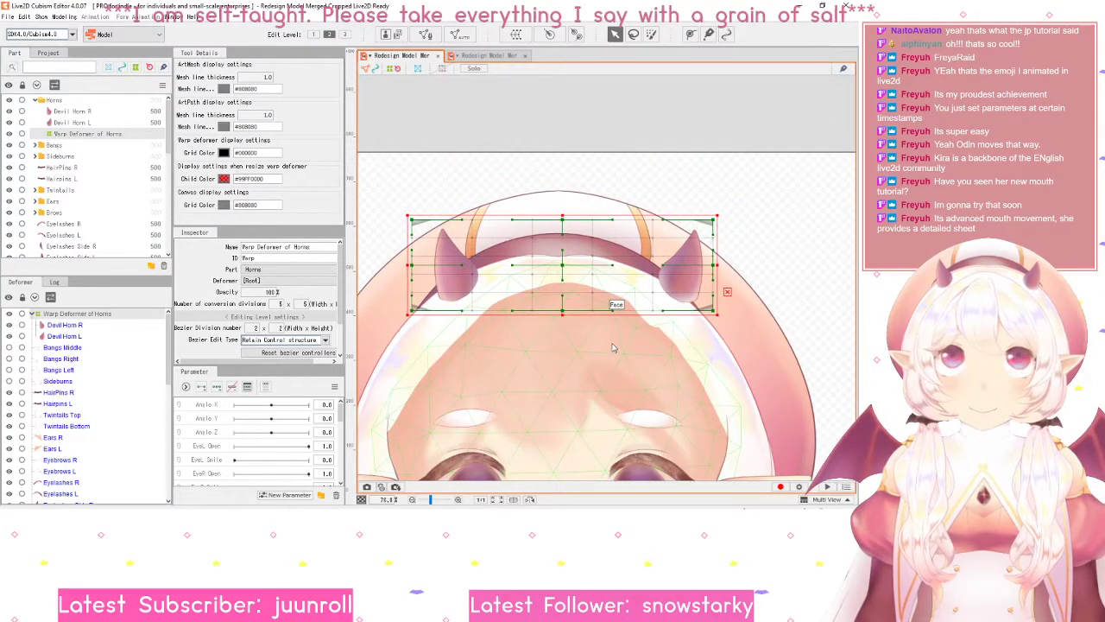
left_click_drag(615, 346, 605, 350)
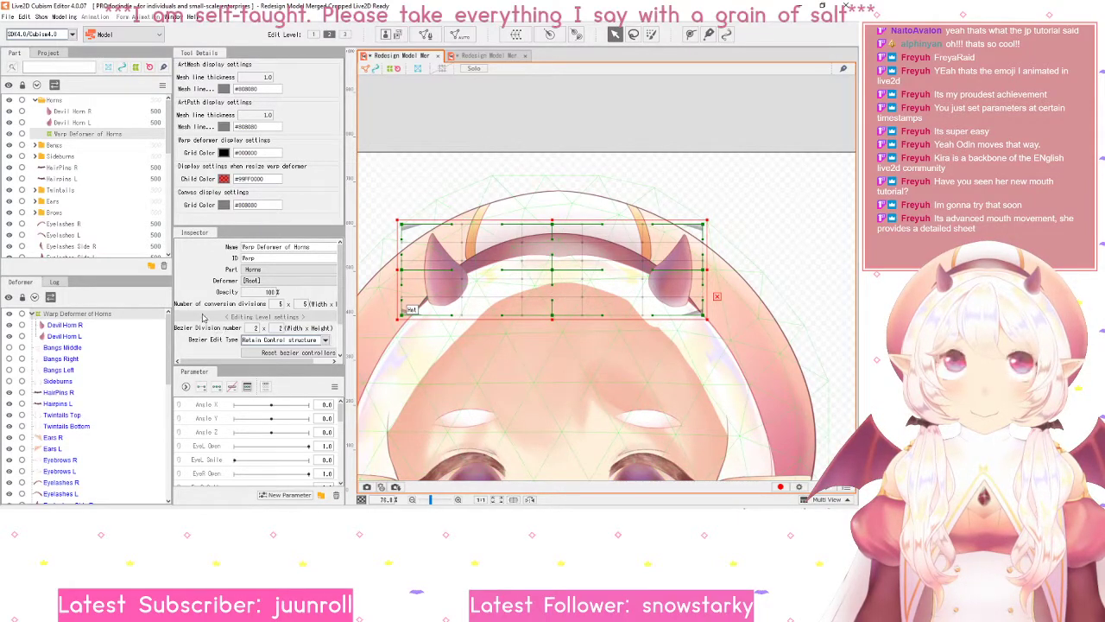
scroll(221, 339, "down", 2)
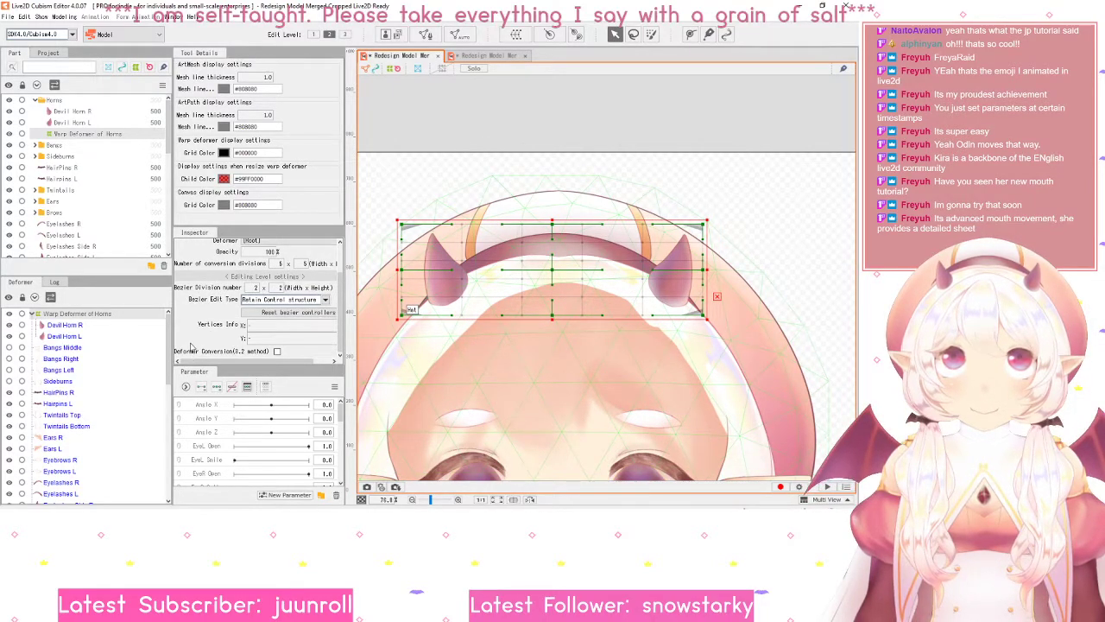
scroll(194, 347, "up", 2)
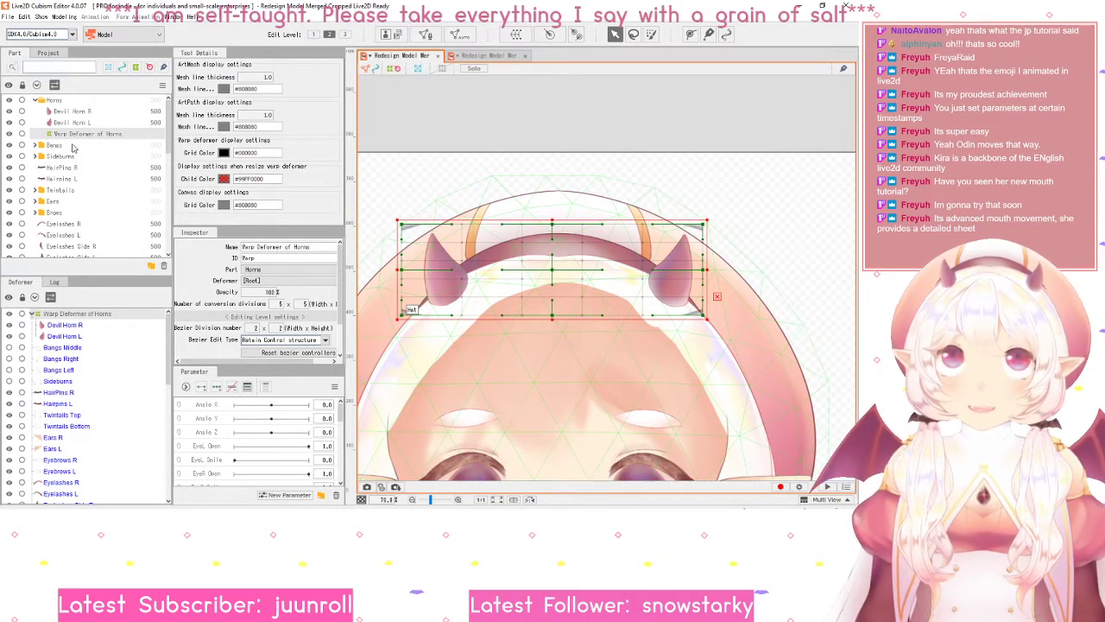
- Locate the ungrouped eyelash ArtMeshes in the unrigged model and select Eyelashes R
scroll(90, 199, "down", 1)
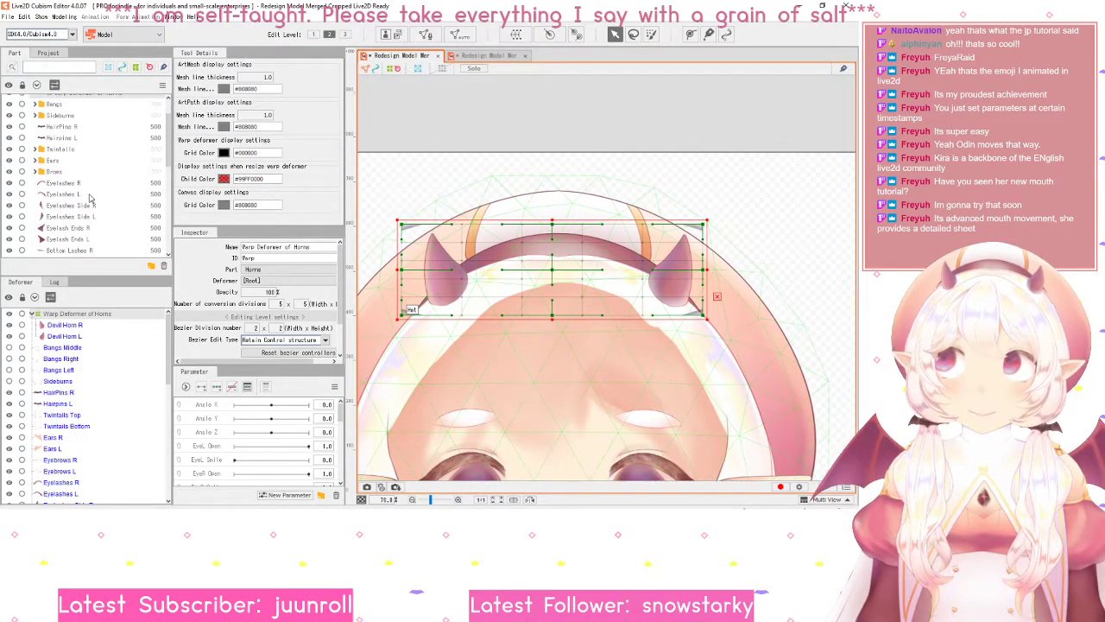
left_click(71, 187)
left_click(66, 194)
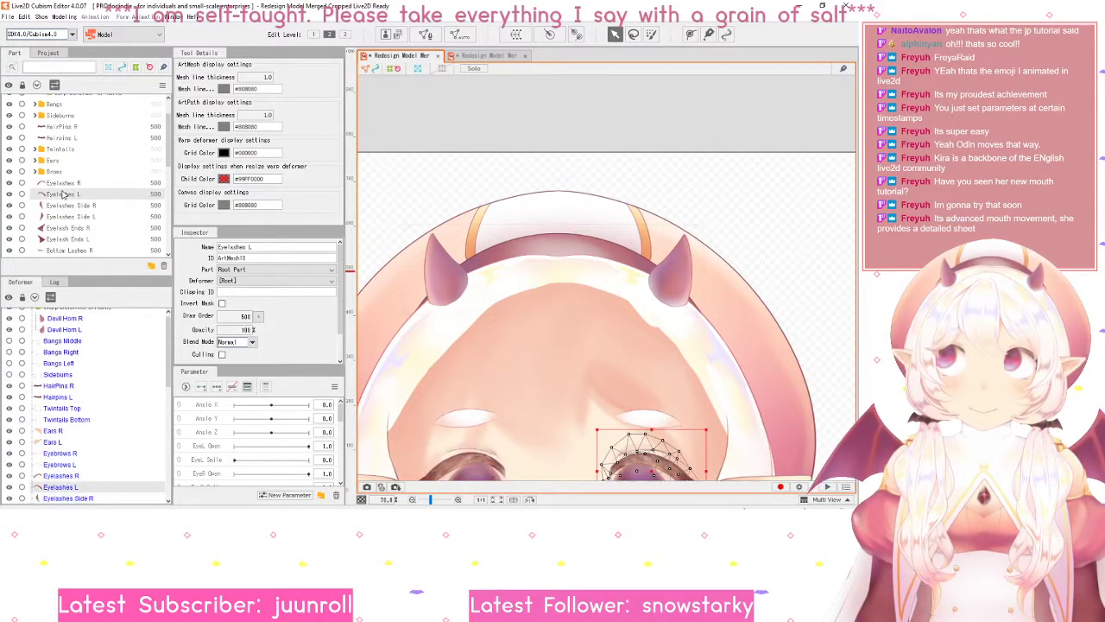
left_click(66, 175)
left_click(67, 195)
left_click(61, 184)
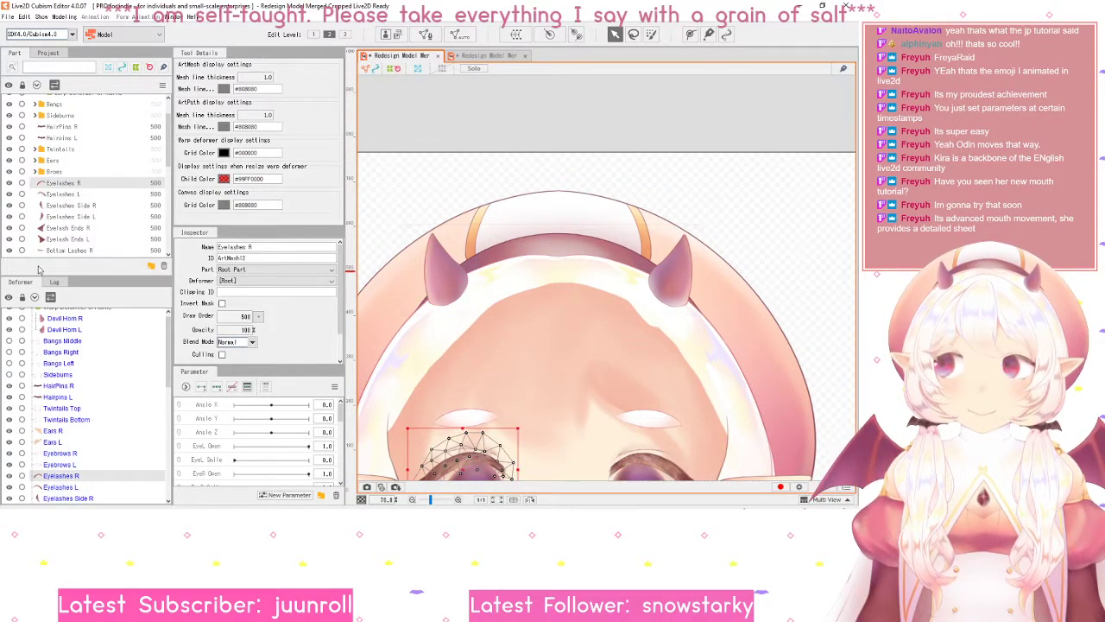
scroll(109, 254, "down", 1)
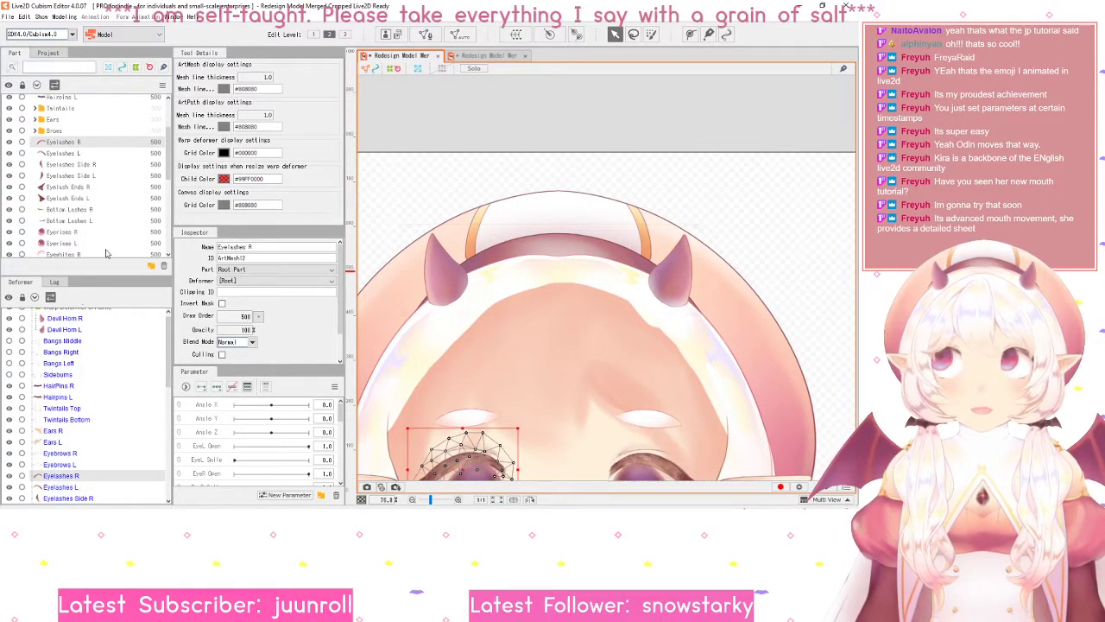
- Switch to the rigged Mouth Experiment model and examine which ArtMeshes and deformers its Eyes part contains
left_click(474, 59)
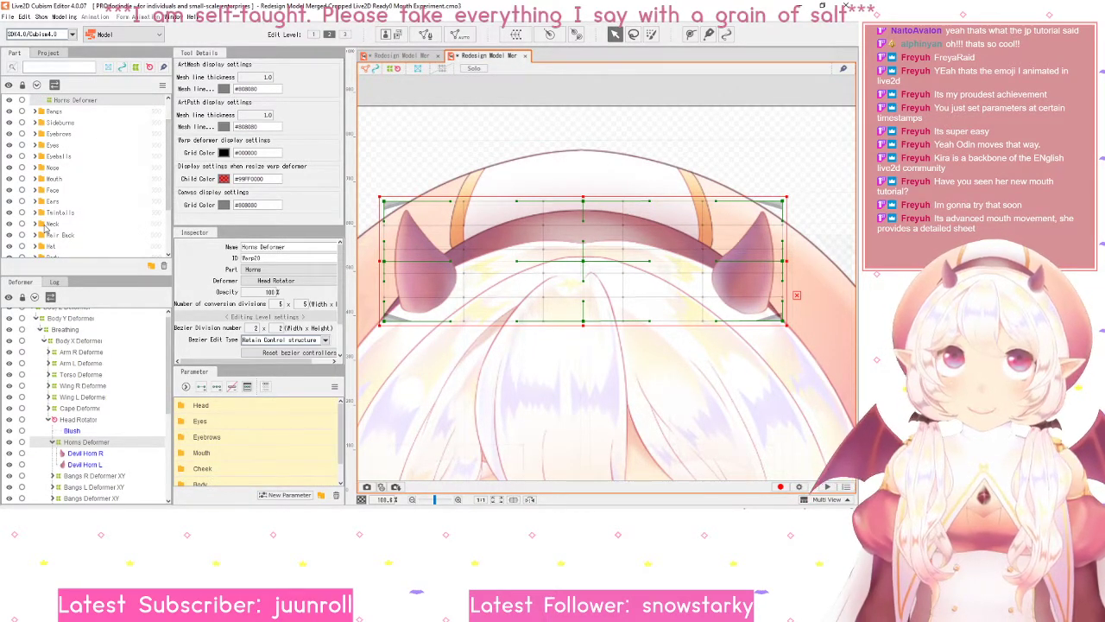
left_click(36, 144)
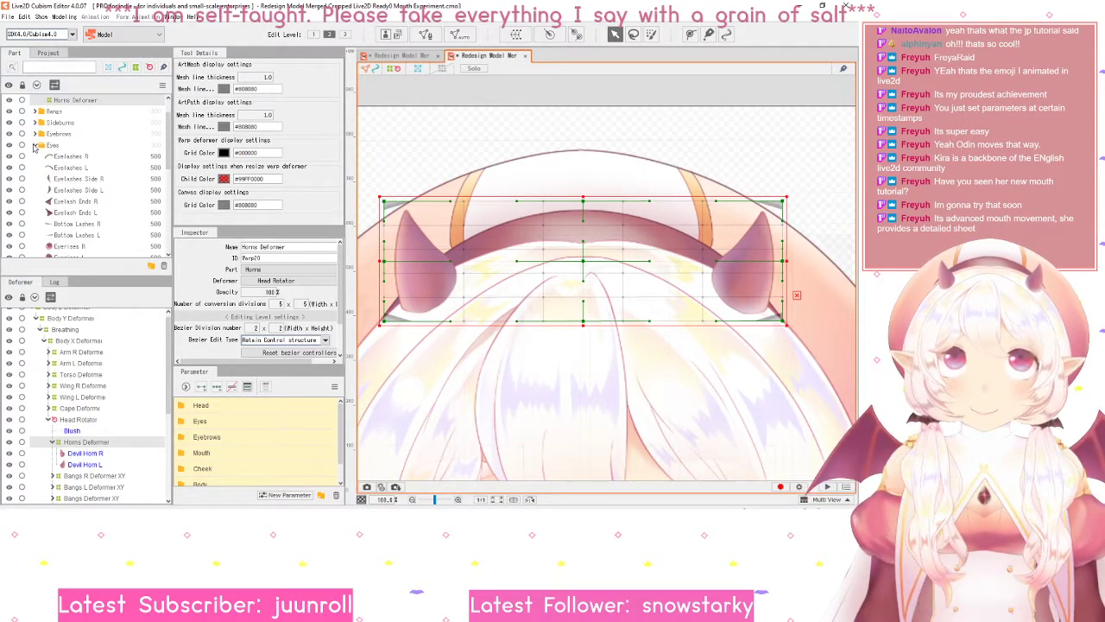
scroll(38, 156, "down", 3)
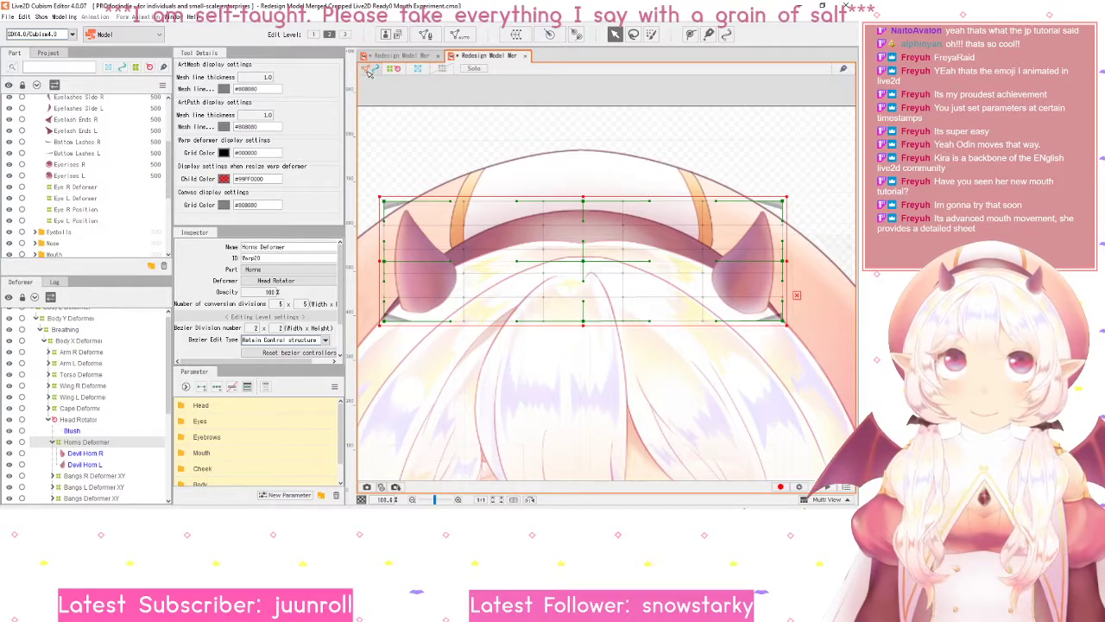
scroll(155, 216, "up", 1)
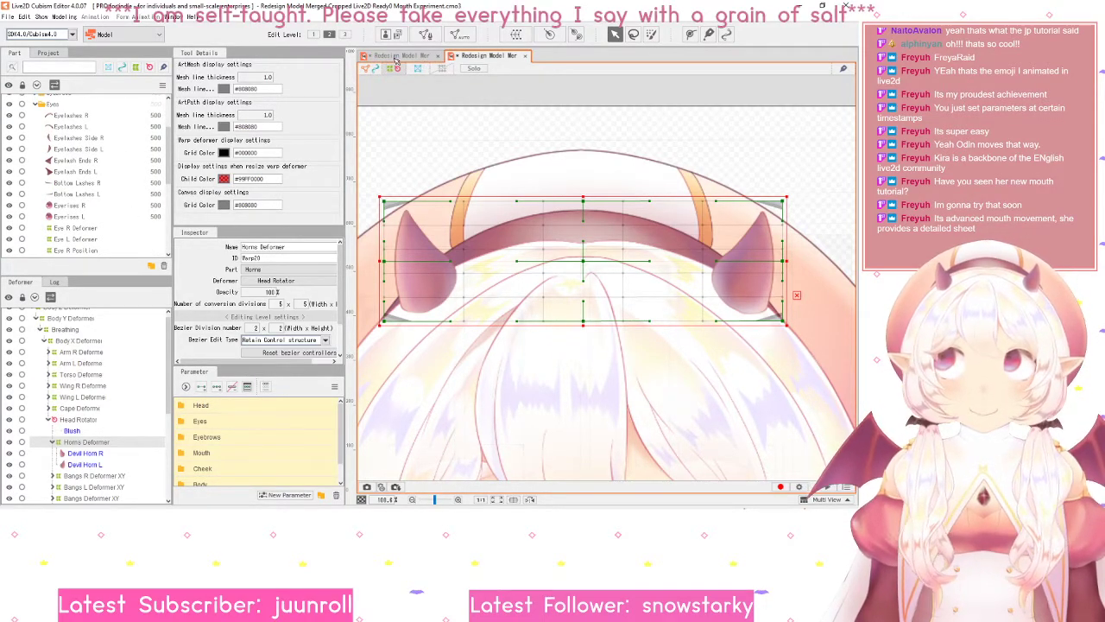
- Return to the unrigged model and create a new part named Eyes directly above Eyelashes R
left_click(396, 57)
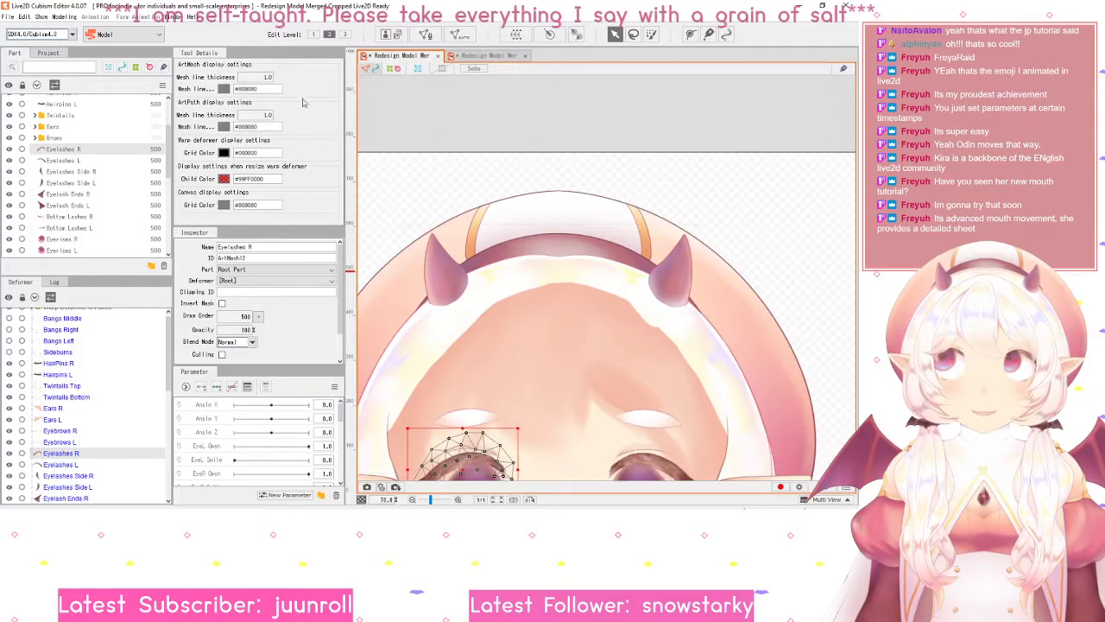
left_click(151, 266)
type("Eyes")
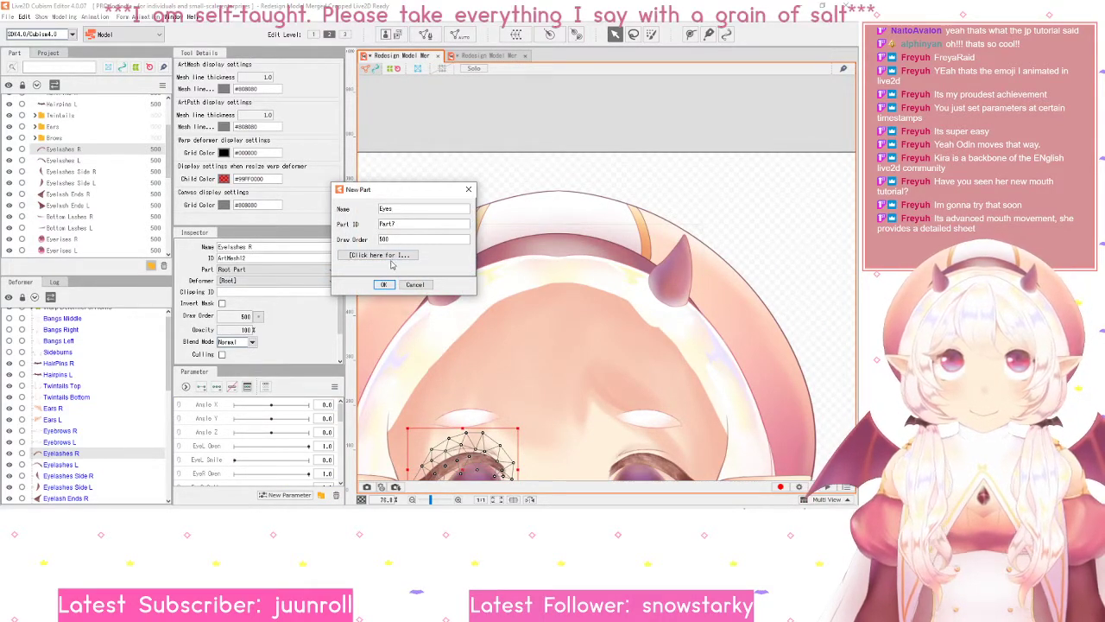
left_click(383, 284)
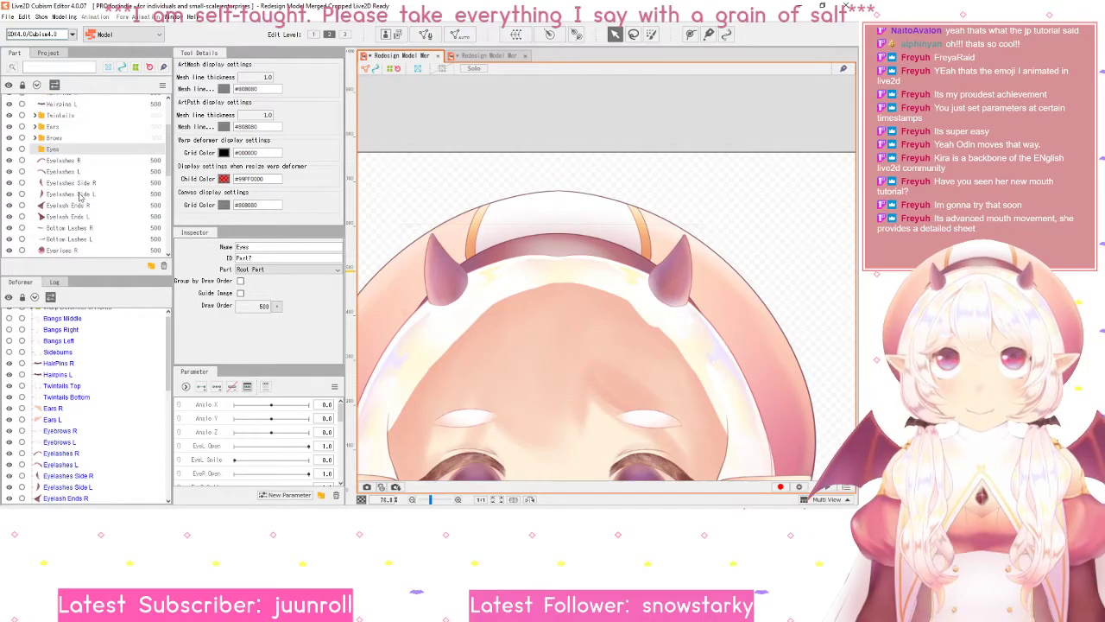
- Select Eyelashes R and compare the ungrouped eye ArtMeshes with the part structure of the rigged Mouth Experiment model
left_click(76, 162)
scroll(79, 177, "down", 3)
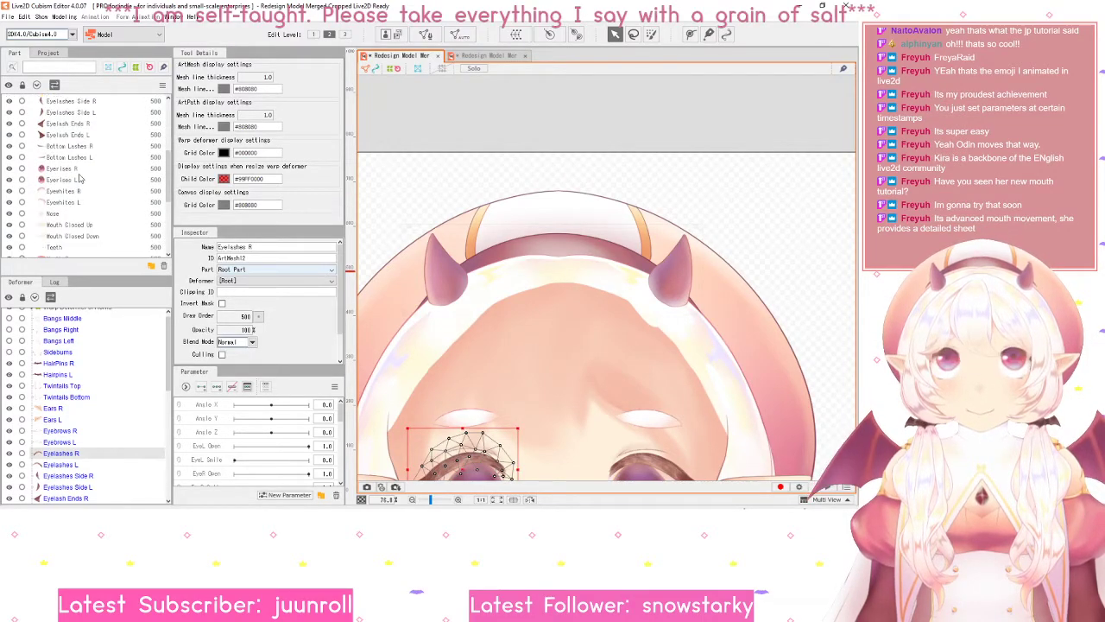
left_click(466, 57)
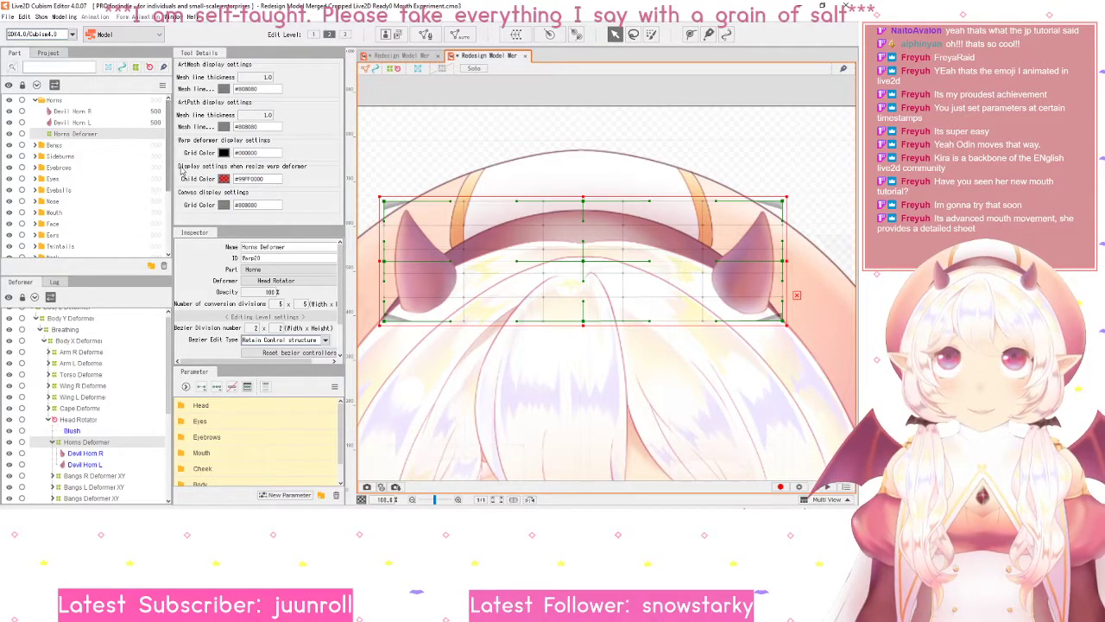
left_click(85, 179)
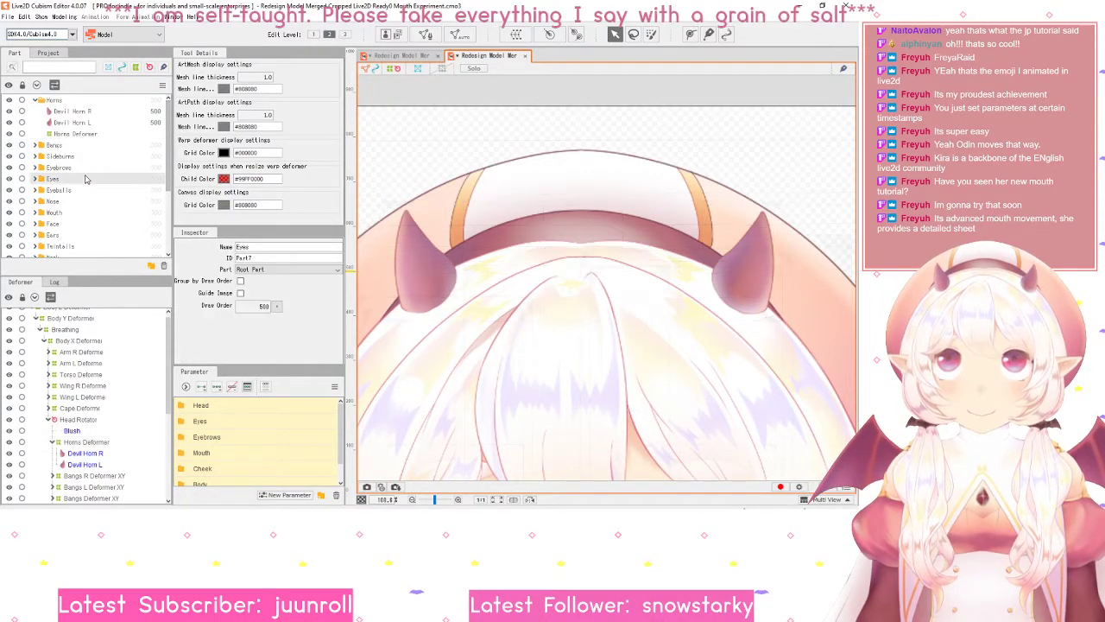
left_click(398, 57)
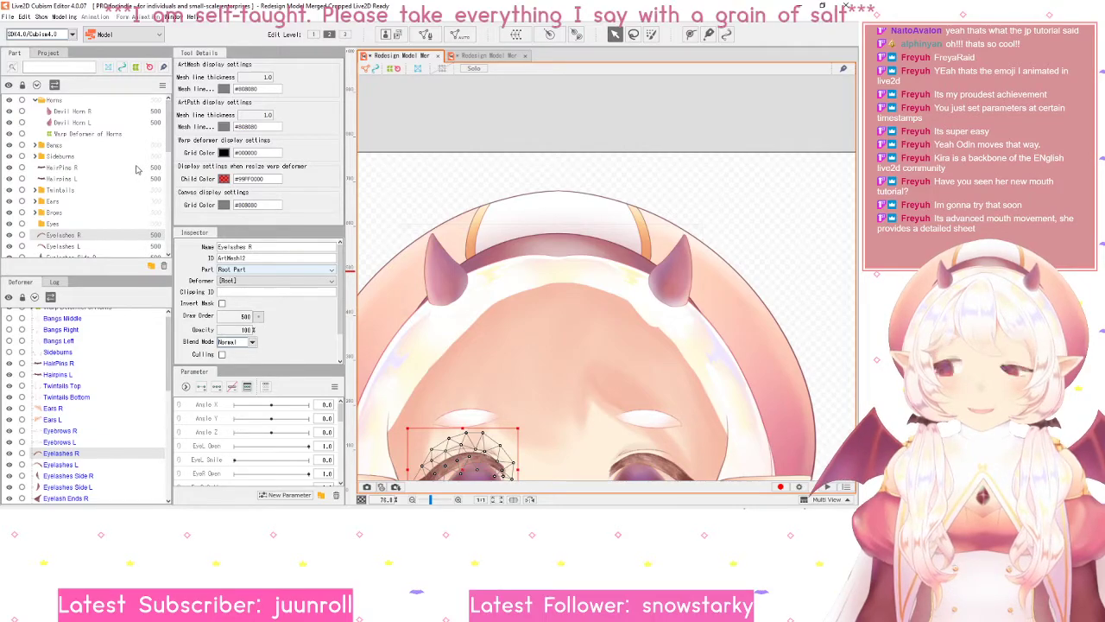
scroll(89, 198, "down", 2)
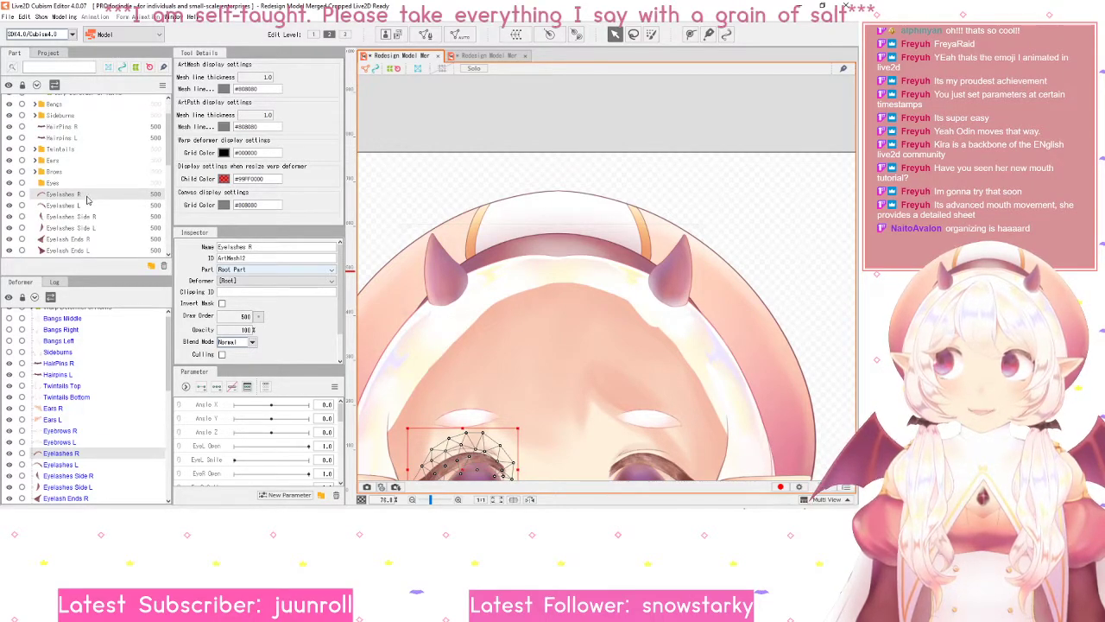
- Move the meshes from Eyelashes R through Eyerises L into the Eyes part
scroll(89, 198, "down", 2)
scroll(105, 199, "down", 2)
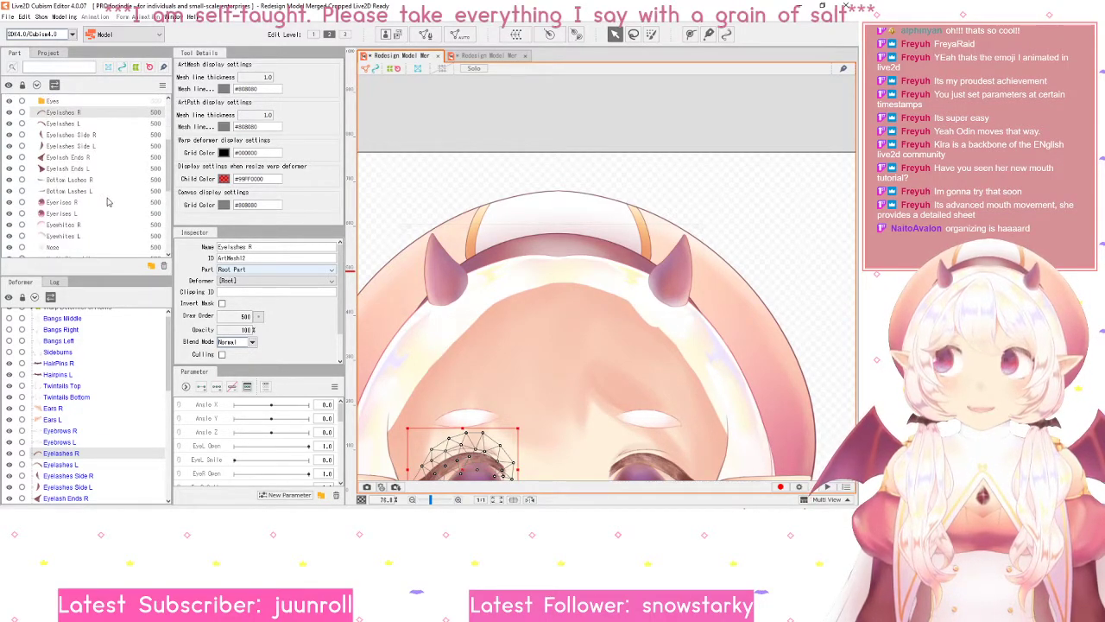
left_click(72, 214, "shift")
scroll(73, 216, "up", 2)
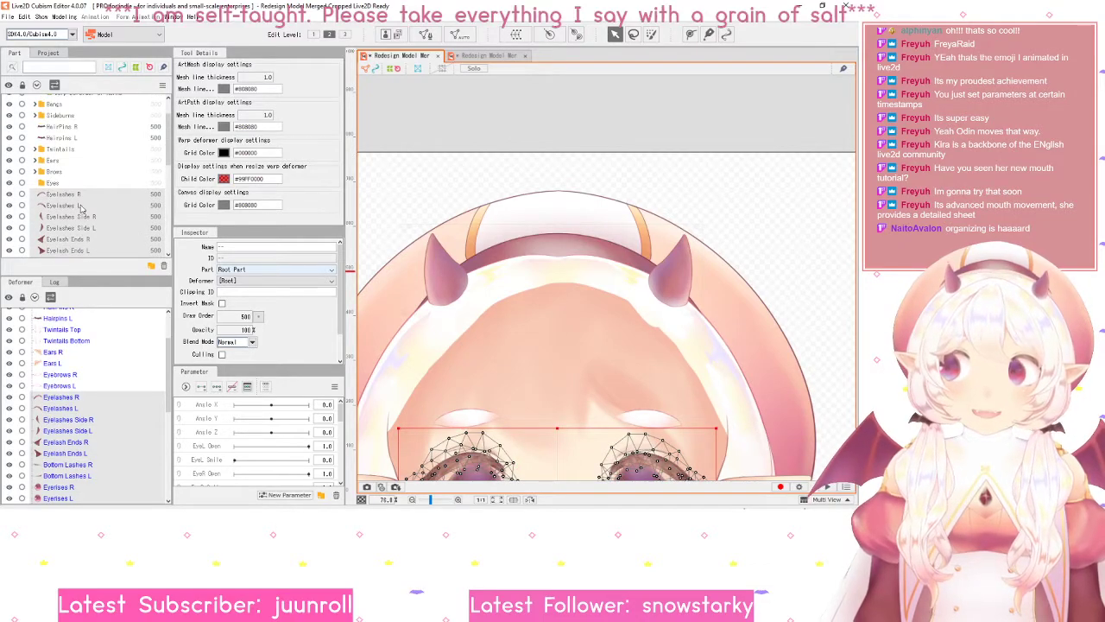
left_click_drag(80, 208, 51, 186)
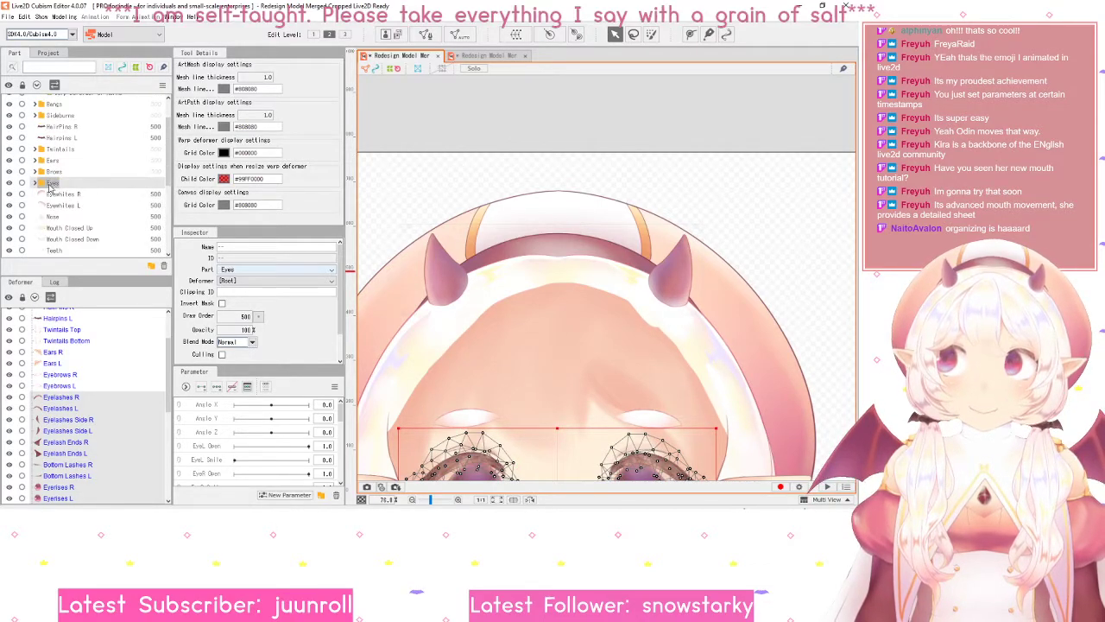
- Create a part named Eyeballs and move the Eyewhites R and Eyewhites L meshes into it
left_click(58, 195)
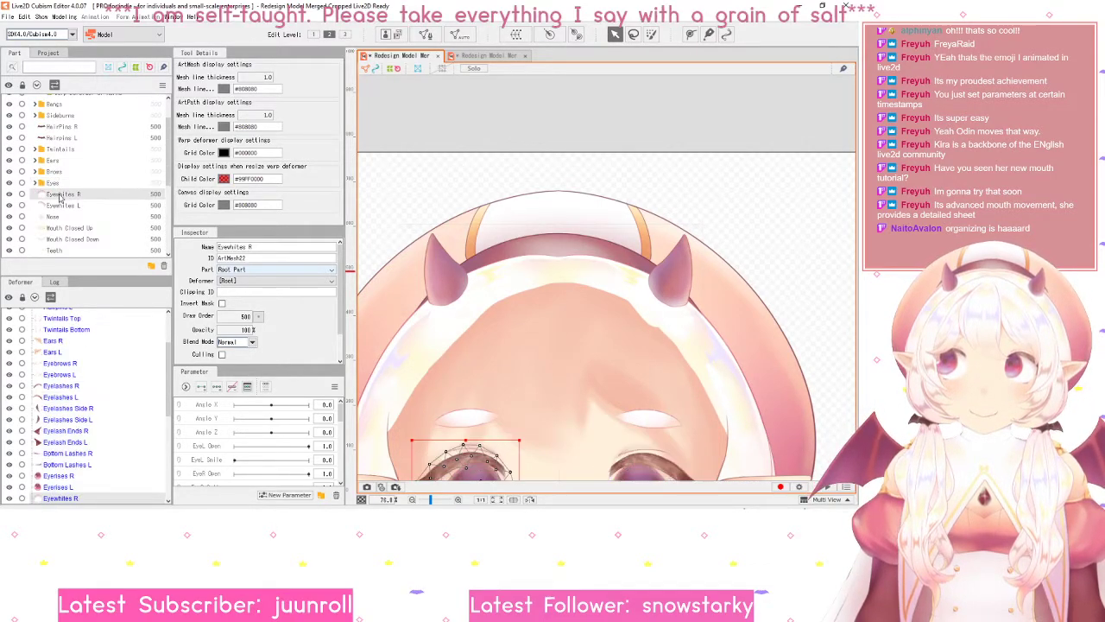
left_click(150, 268)
type("Eyeball")
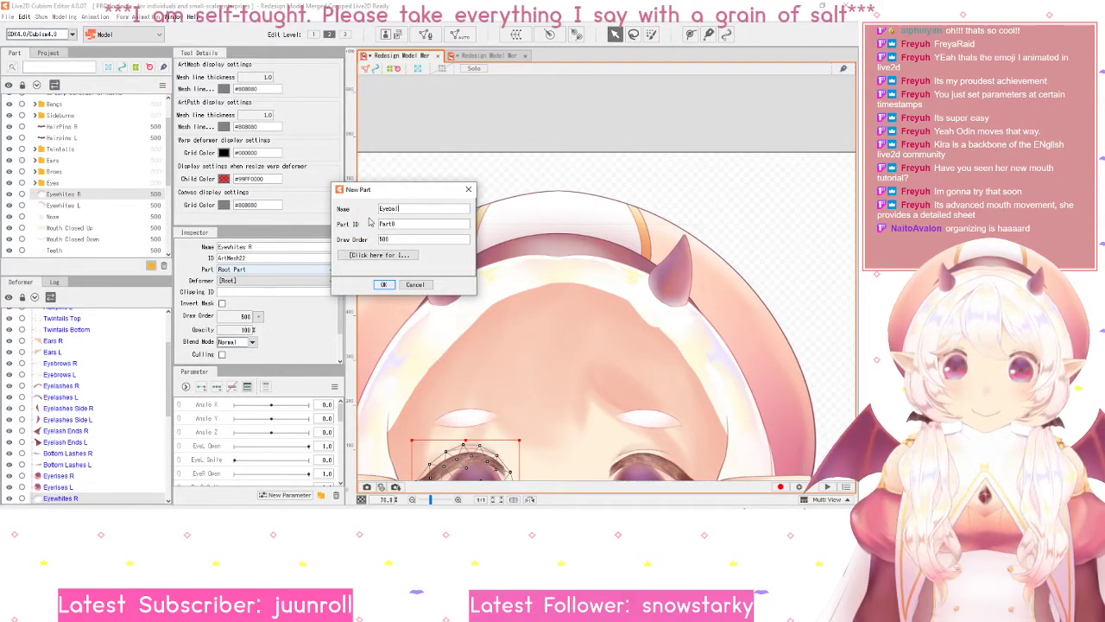
type("s")
left_click(384, 284)
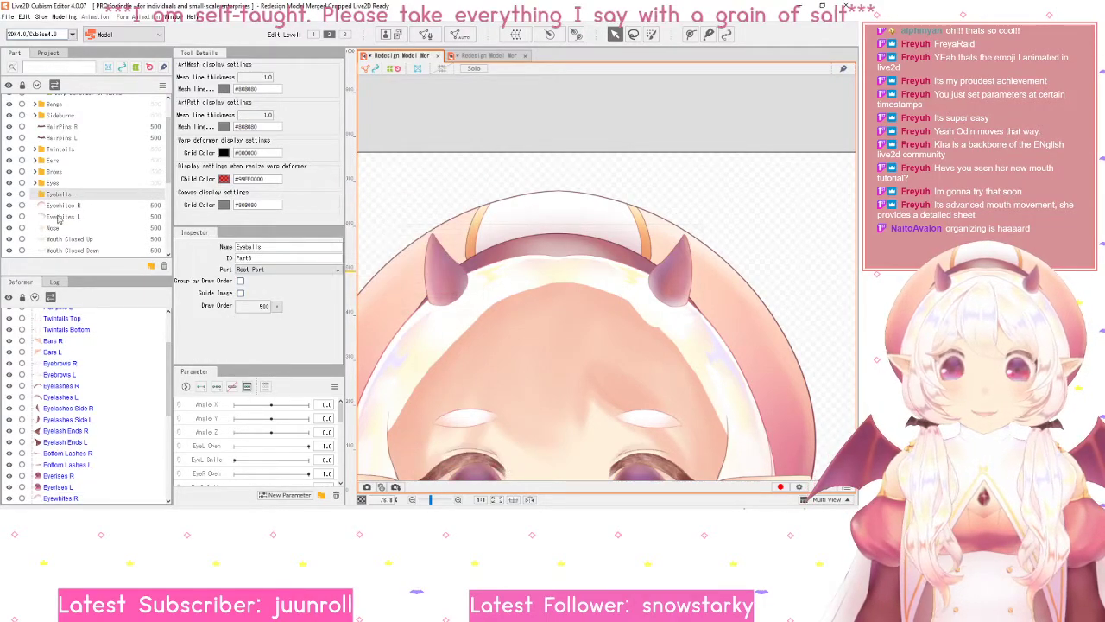
left_click(64, 218, "ctrl")
left_click_drag(63, 216, 60, 198)
- Create a part named Nose and move the Nose mesh into it
left_click(54, 207)
left_click(150, 266)
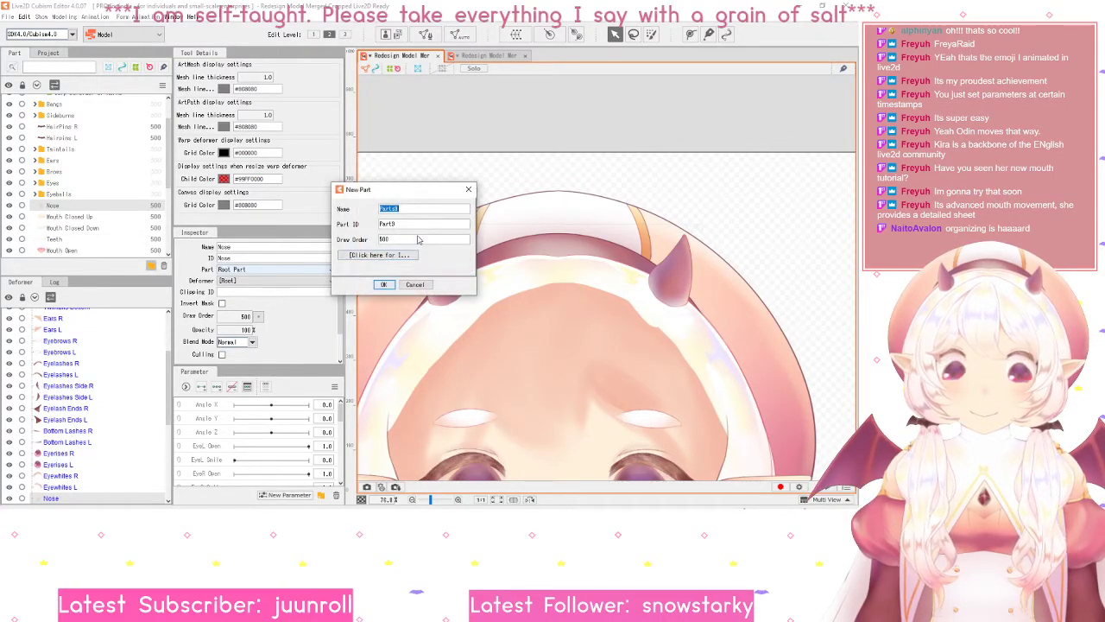
type("Mouth")
key("Return")
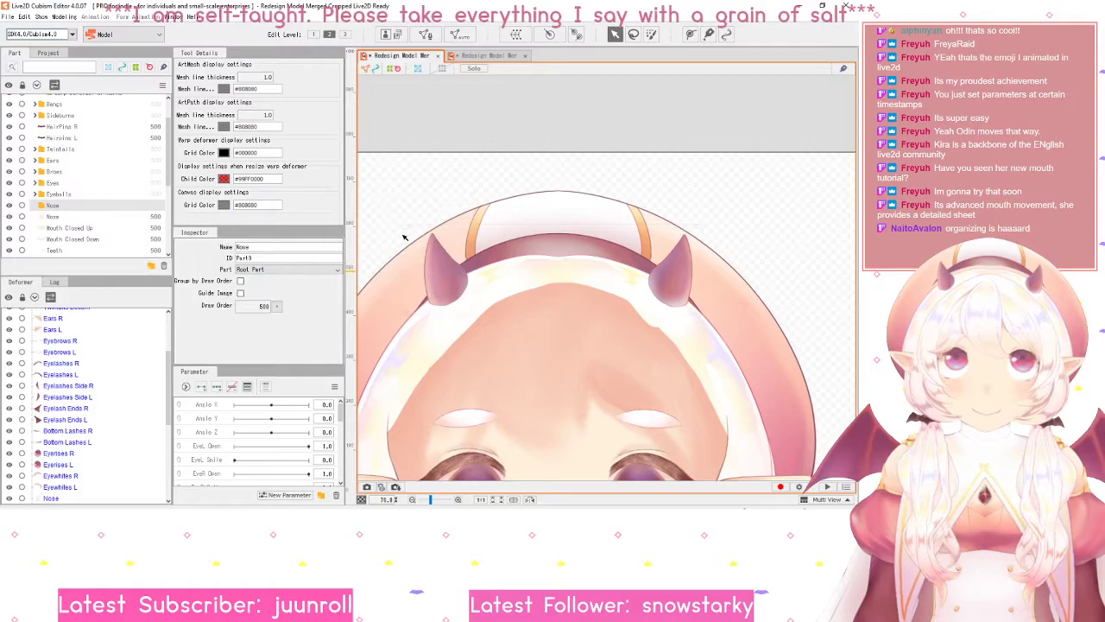
left_click_drag(59, 218, 62, 207)
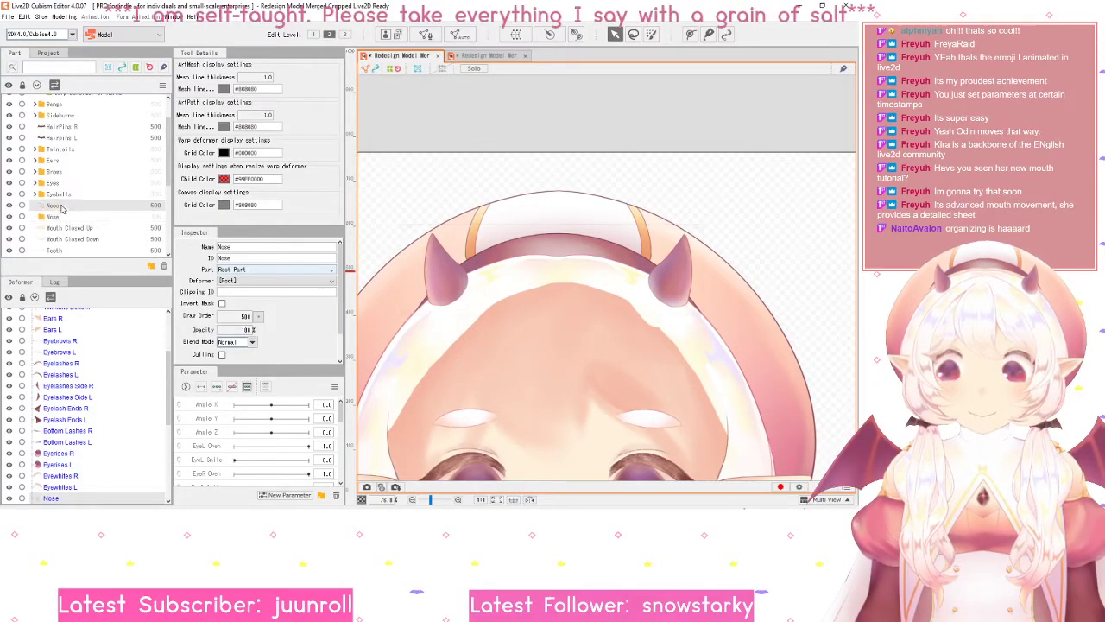
left_click(67, 216)
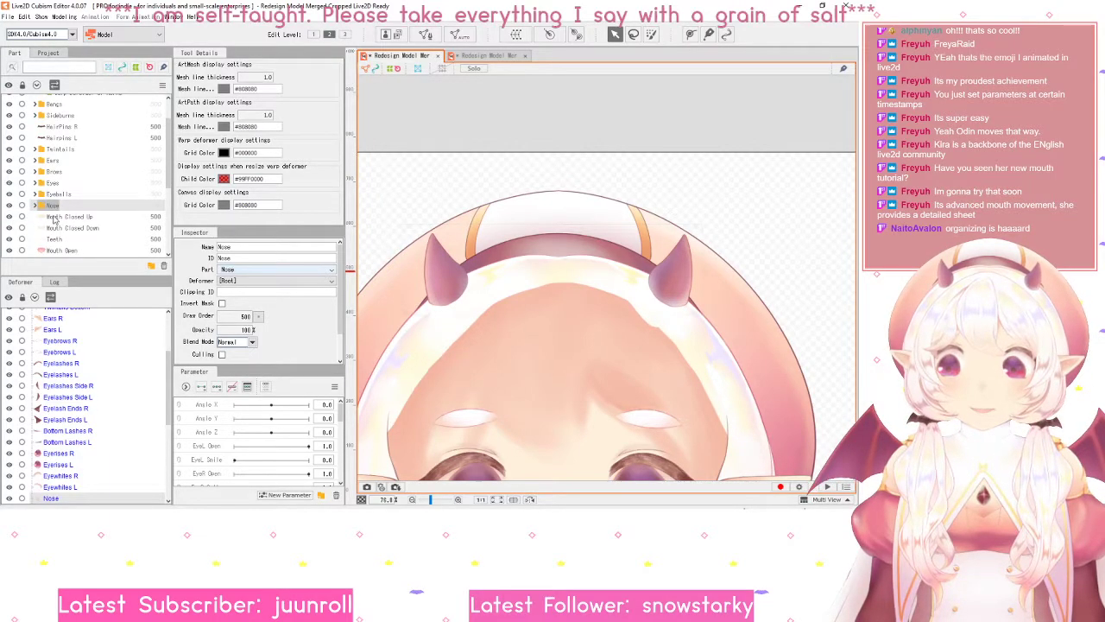
- Create a part named Mouth and move Mouth Closed Up, Mouth Closed Down, Teeth and Mouth Open into it
left_click(149, 266)
type("Mouth")
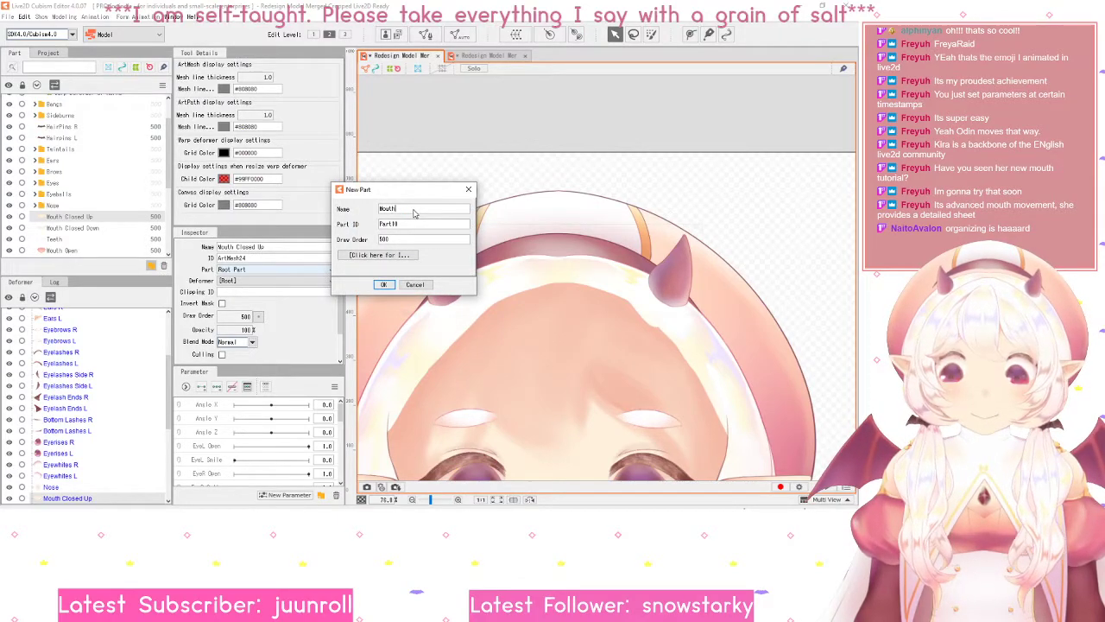
key("Return")
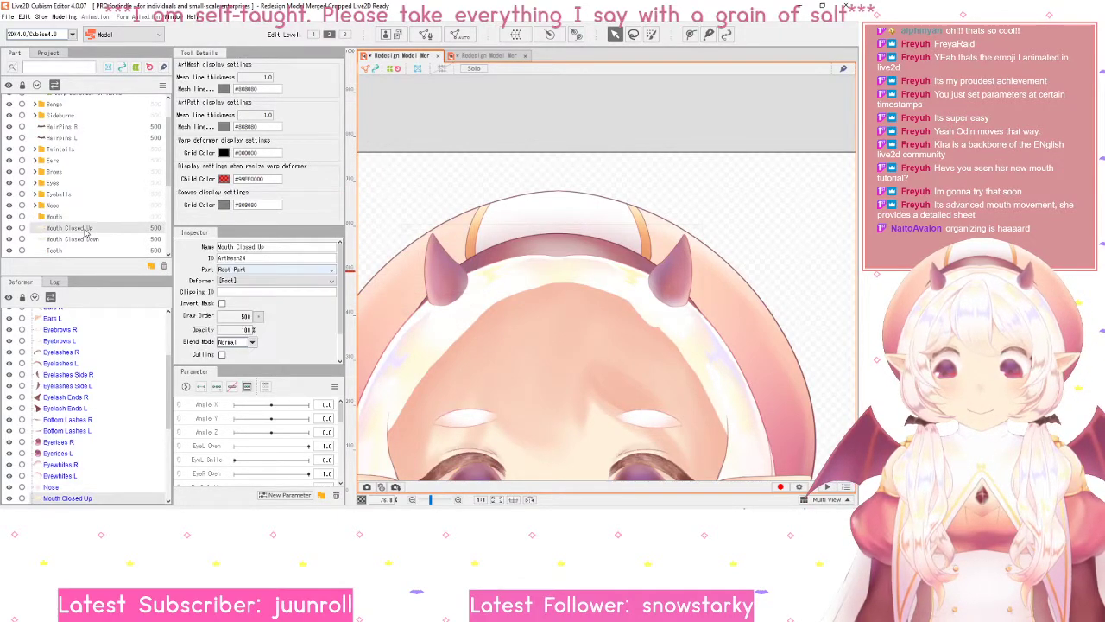
scroll(86, 233, "down", 2)
left_click(83, 201, "shift")
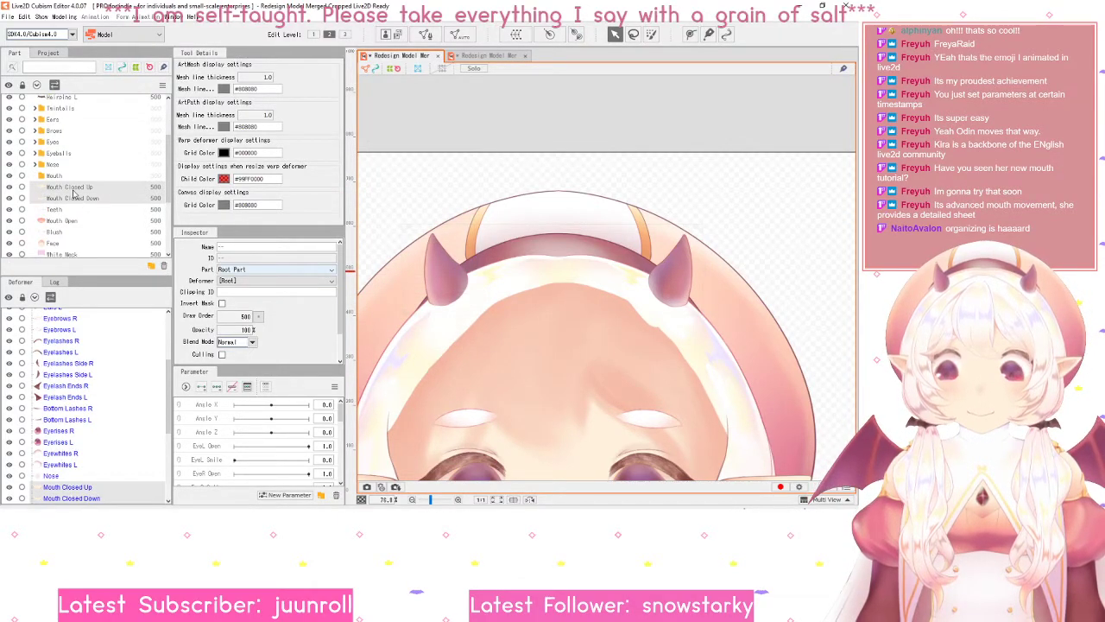
left_click(65, 221, "shift")
left_click_drag(60, 188, 47, 176)
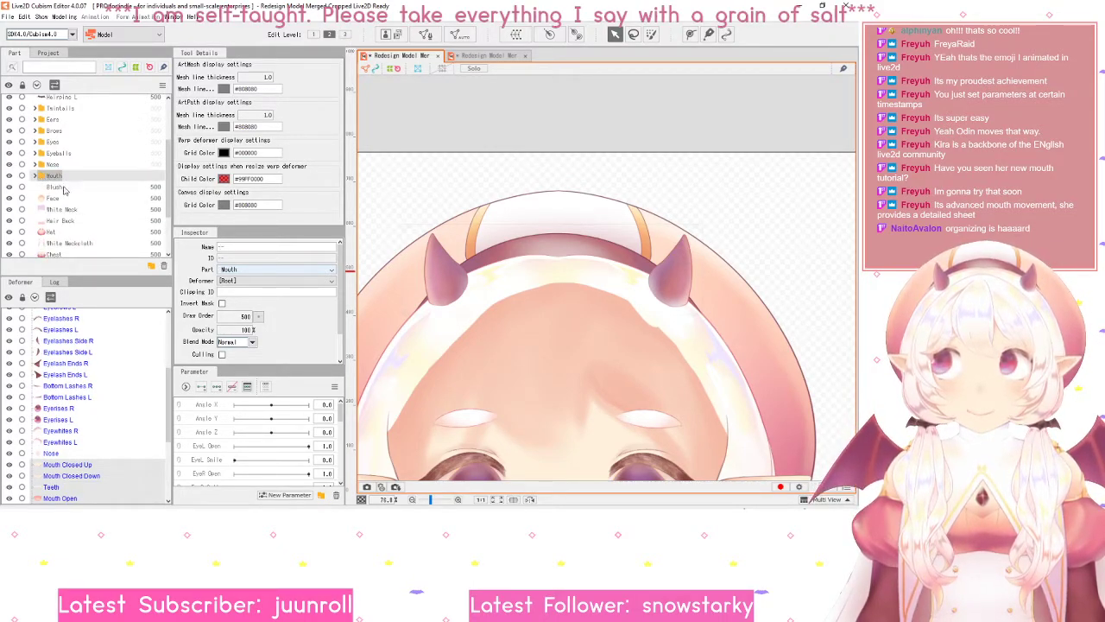
- Create a part named Face and move the Blush and Face meshes into it
left_click(63, 188)
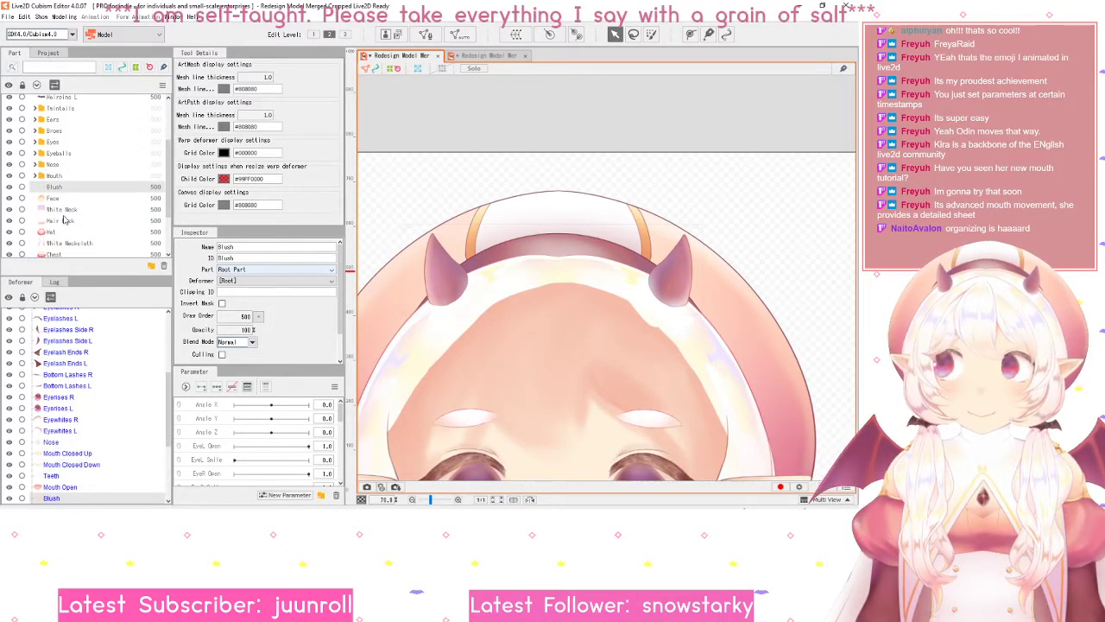
left_click(151, 265)
type("Face")
left_click(385, 285)
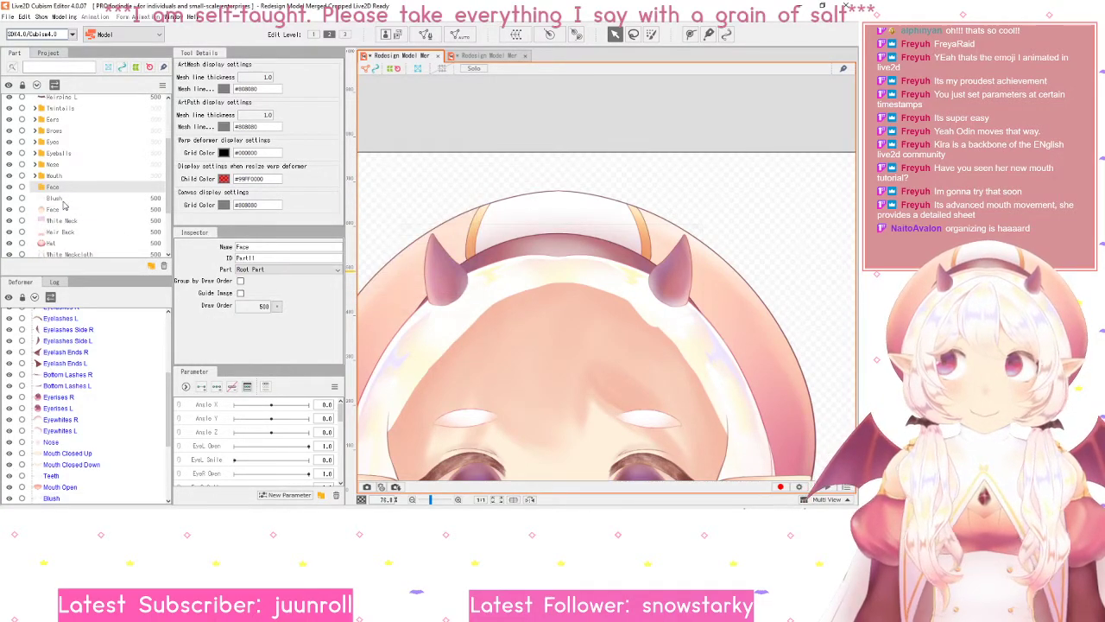
left_click(64, 201)
left_click(65, 210, "shift")
left_click_drag(63, 200, 52, 187)
- Using the Neck part of the Mouth Experiment model as reference, create a Neck part and move the White Neck mesh into it
left_click(496, 57)
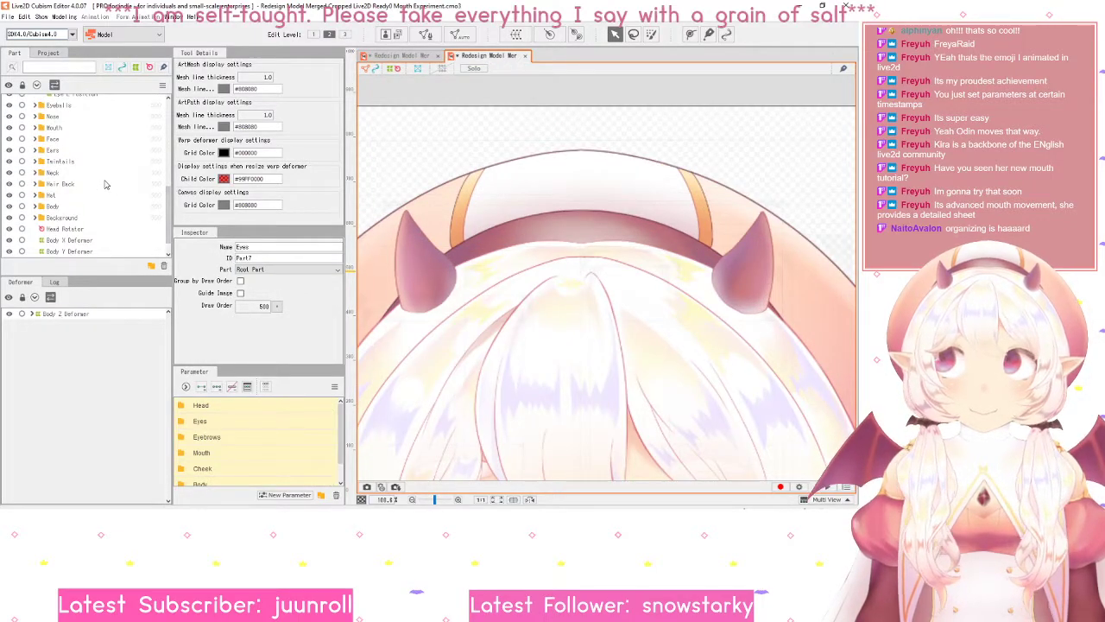
left_click(35, 178)
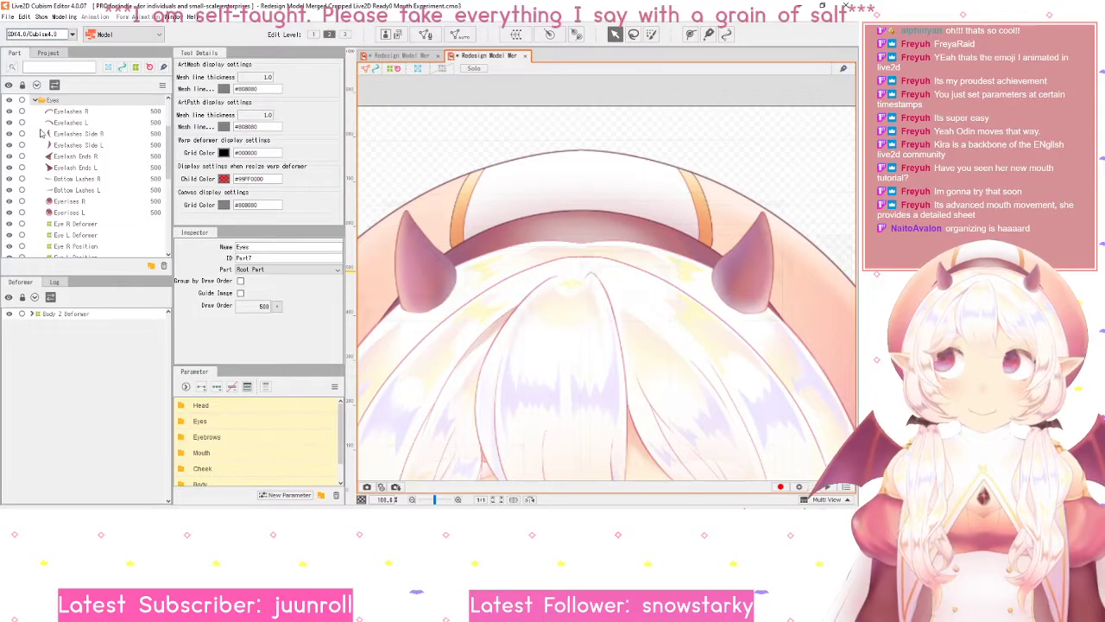
left_click(38, 101)
left_click(38, 179)
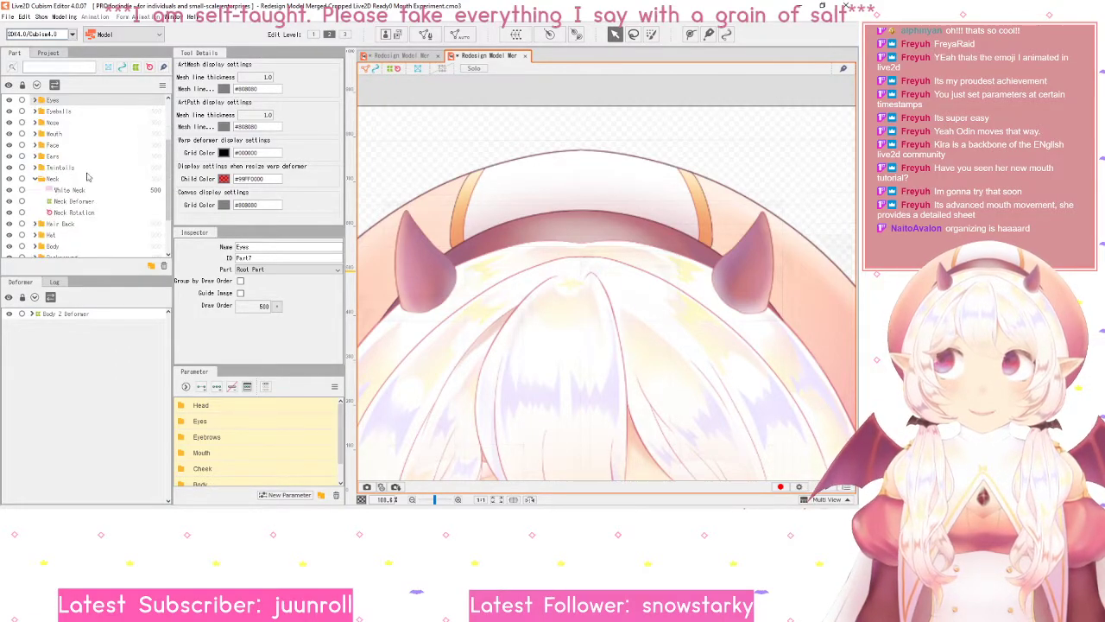
left_click(404, 54)
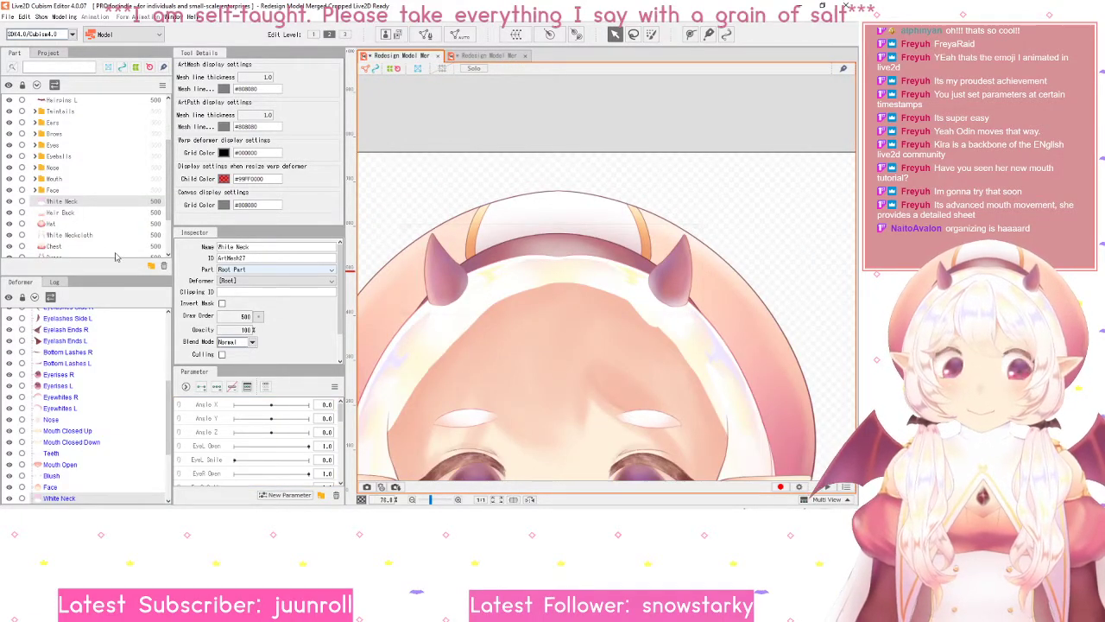
left_click(148, 267)
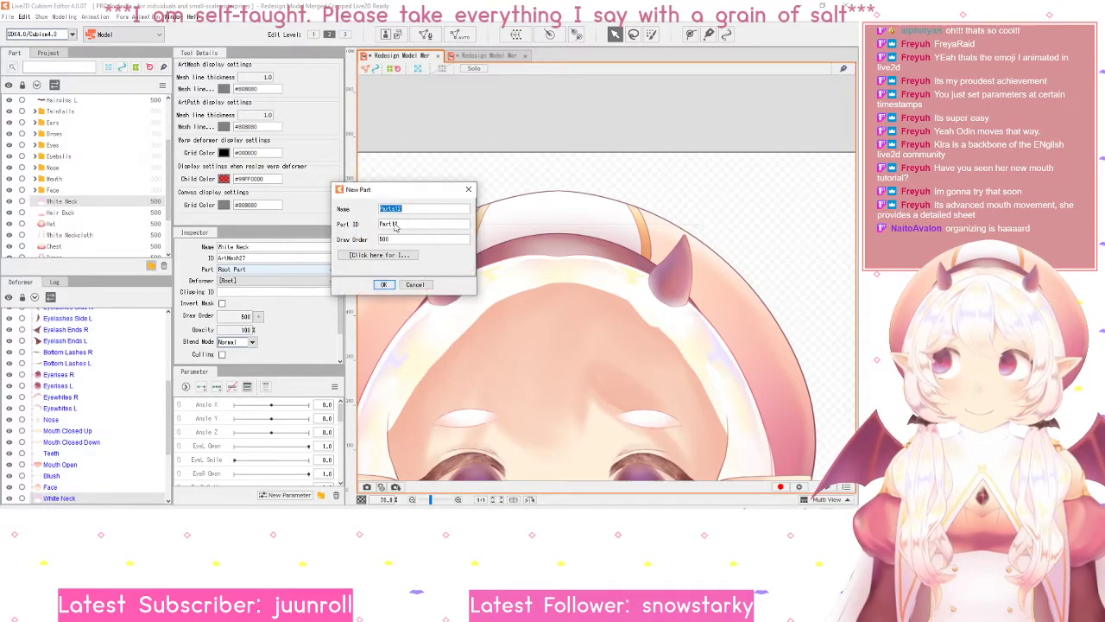
type("Neck")
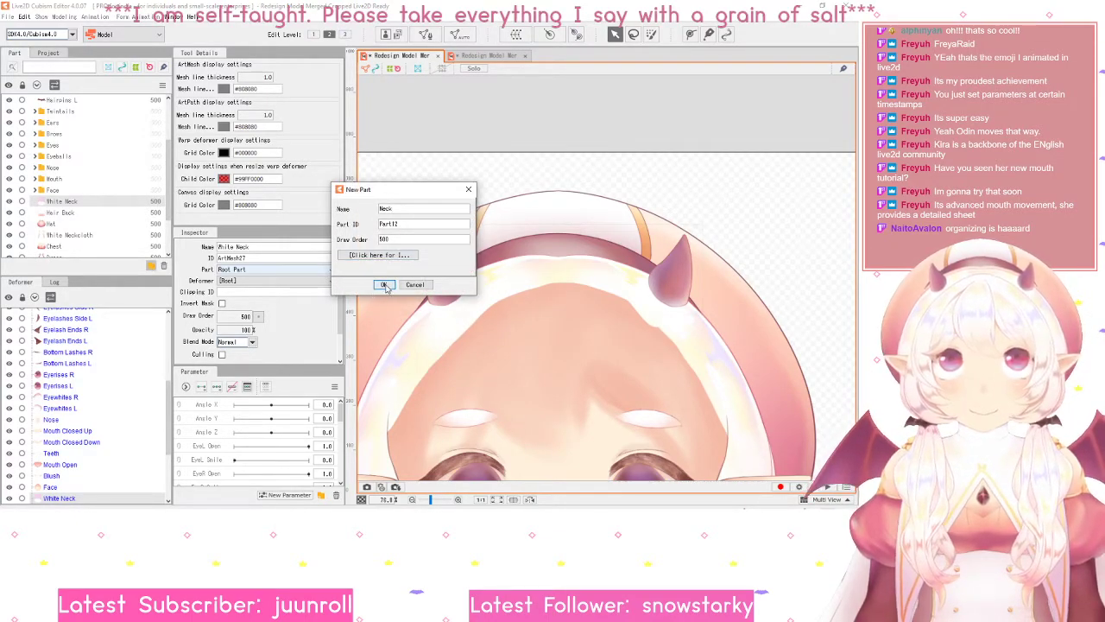
left_click(383, 285)
mouse_move(56, 214)
left_mouse_down()
mouse_move(73, 217)
mouse_move(65, 207)
left_mouse_up()
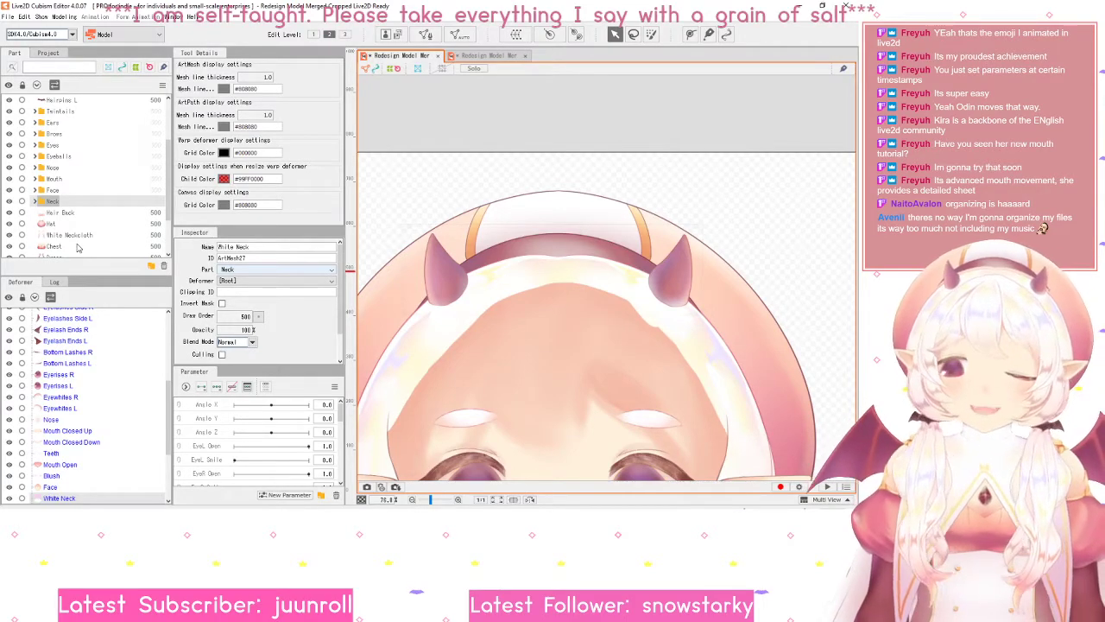
- Check the part order in the Mouth Experiment model, create a part named Hair Back and move the Hair Back mesh into it
scroll(95, 199, "down", 3)
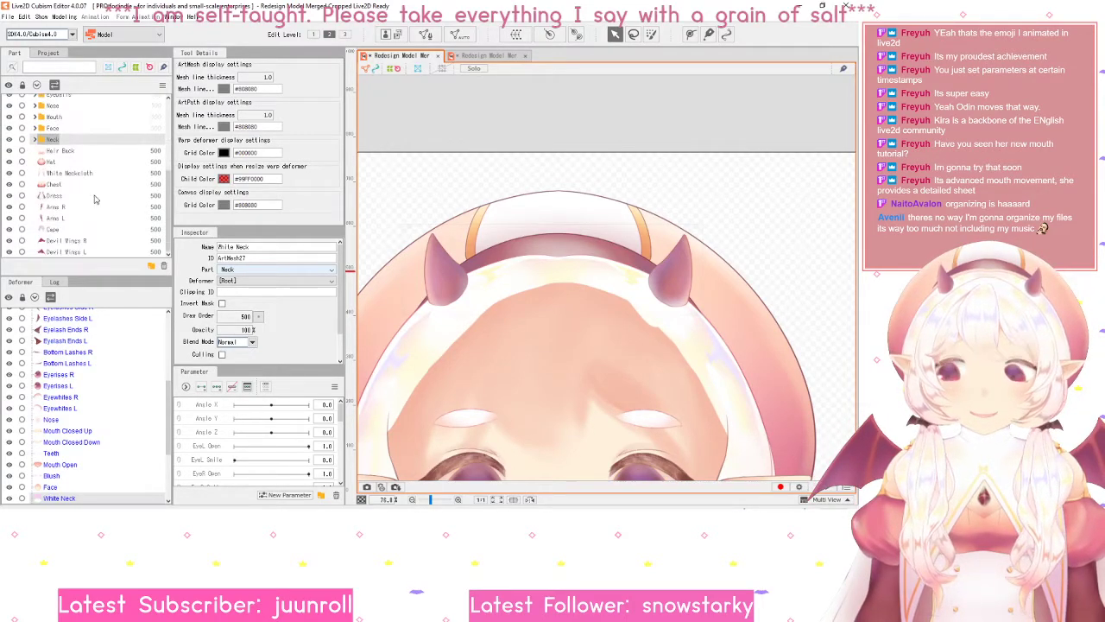
left_click(71, 152)
left_click(483, 57)
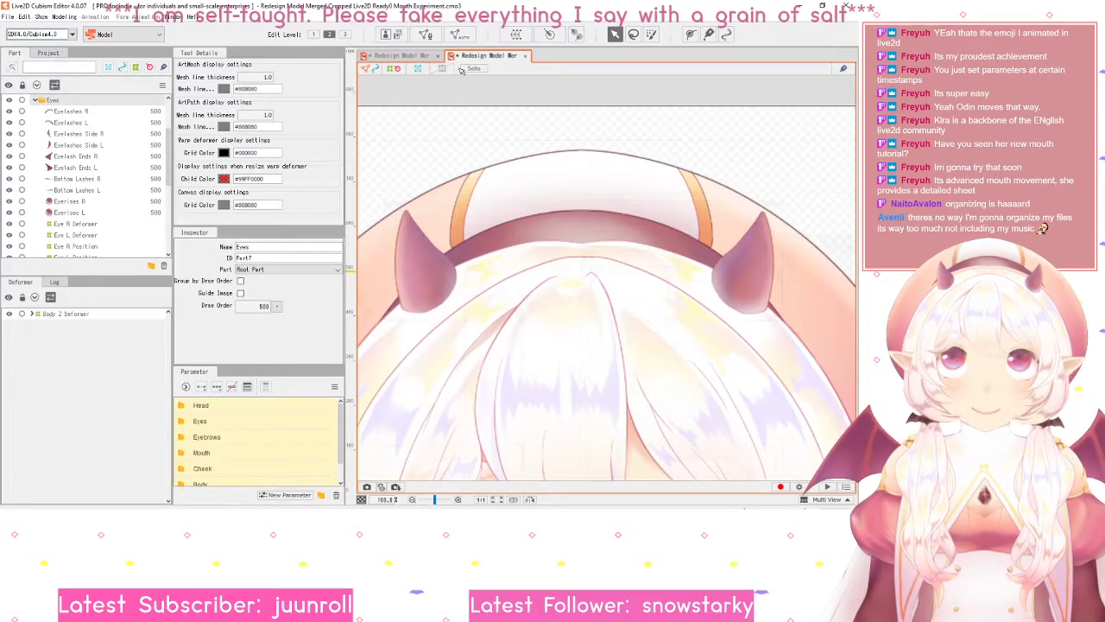
left_click(37, 101)
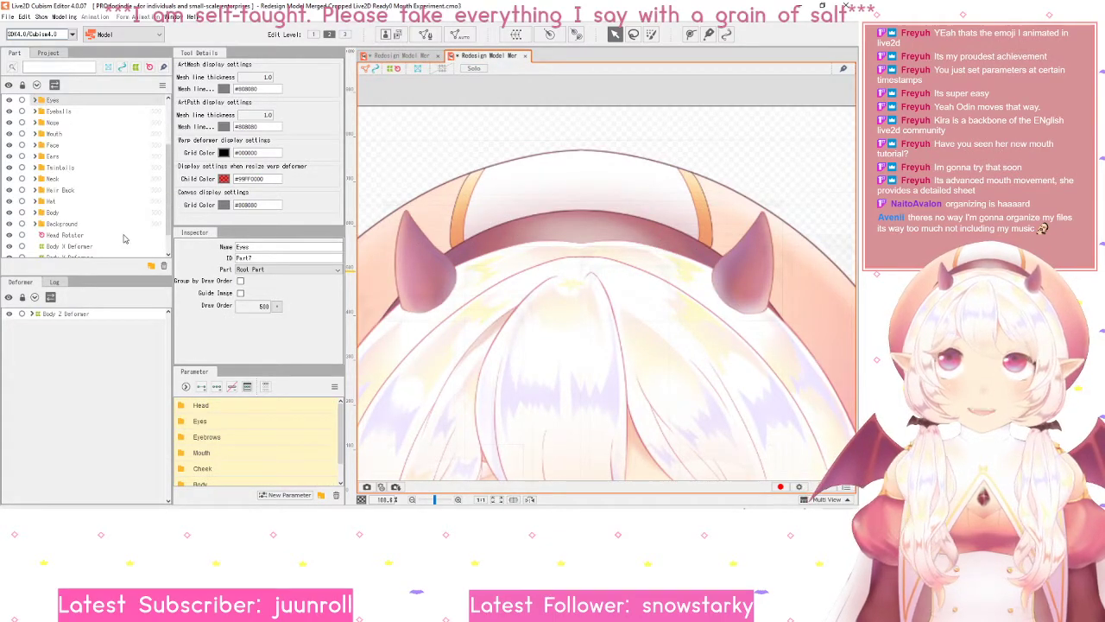
scroll(124, 238, "down", 2)
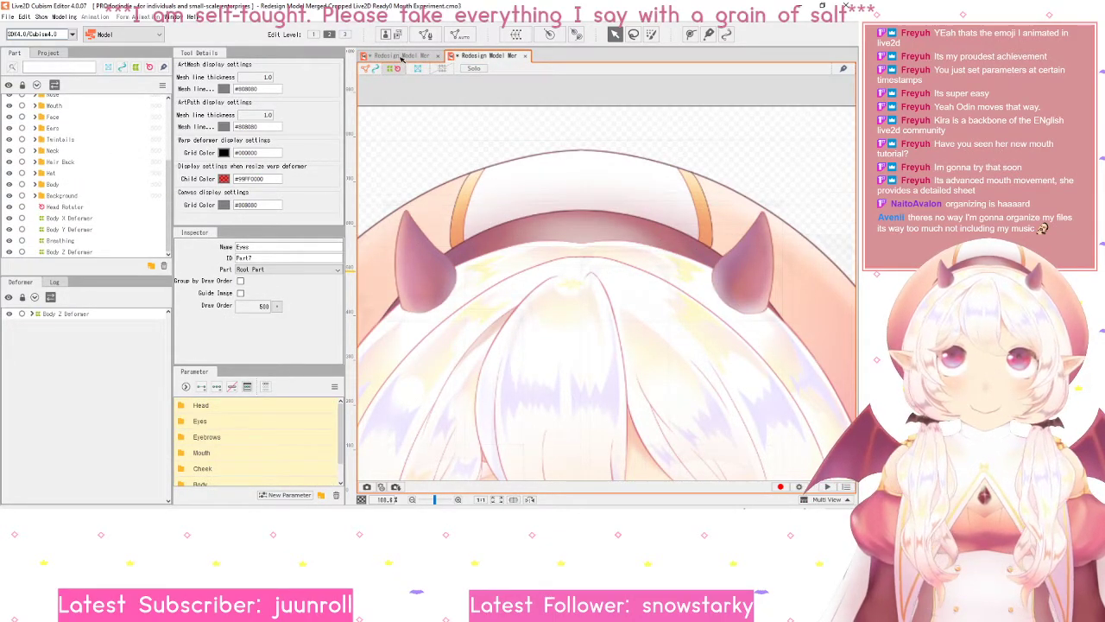
left_click(401, 57)
left_click(149, 268)
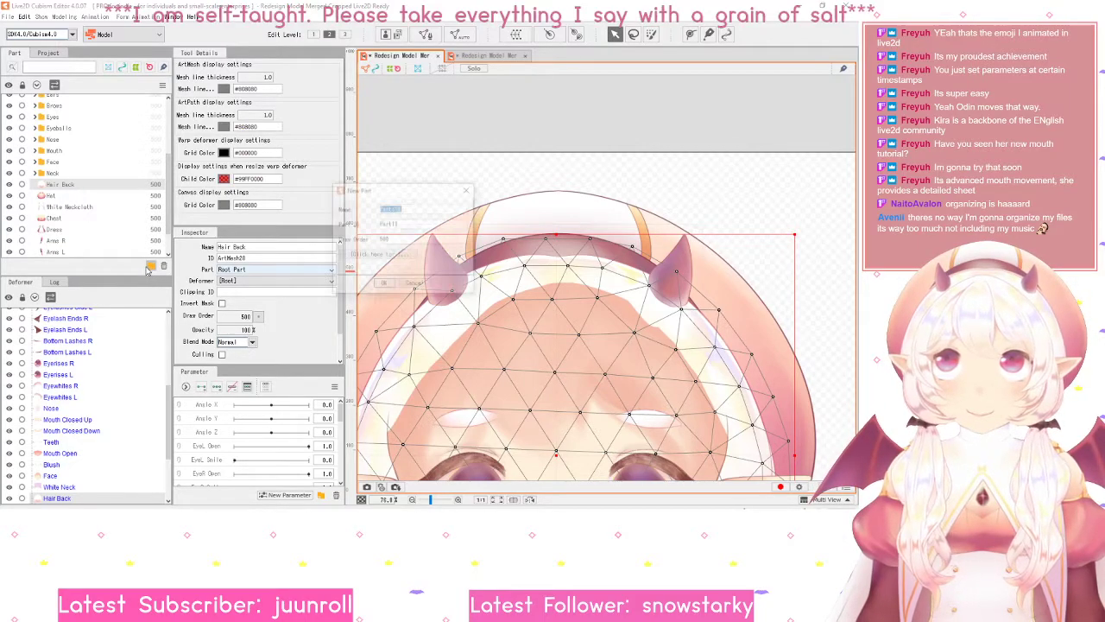
type("Hair Back")
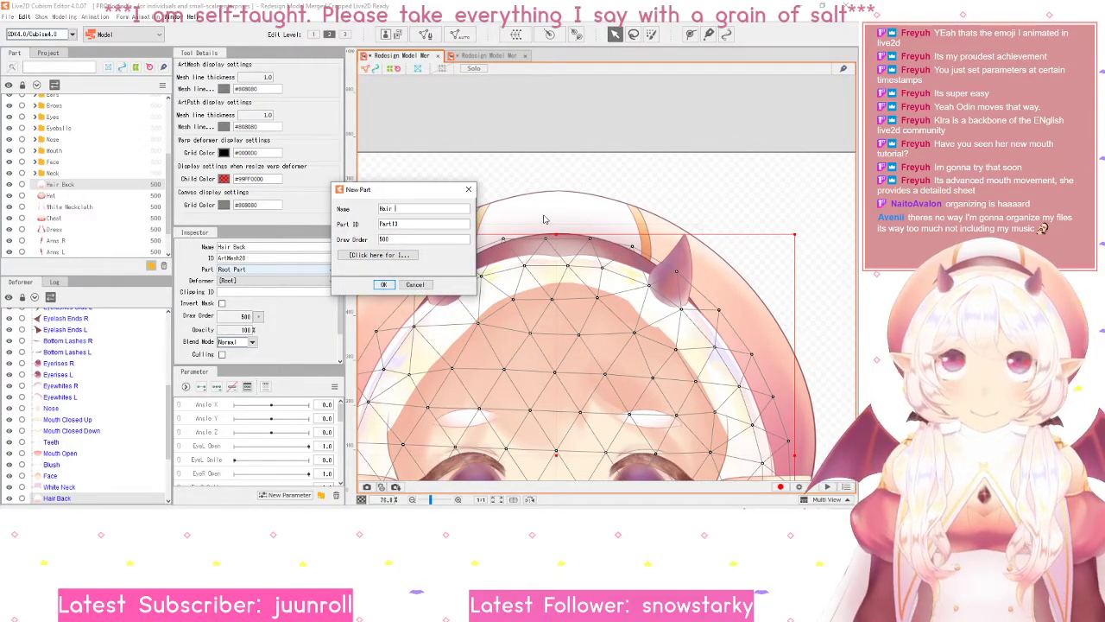
left_click(382, 285)
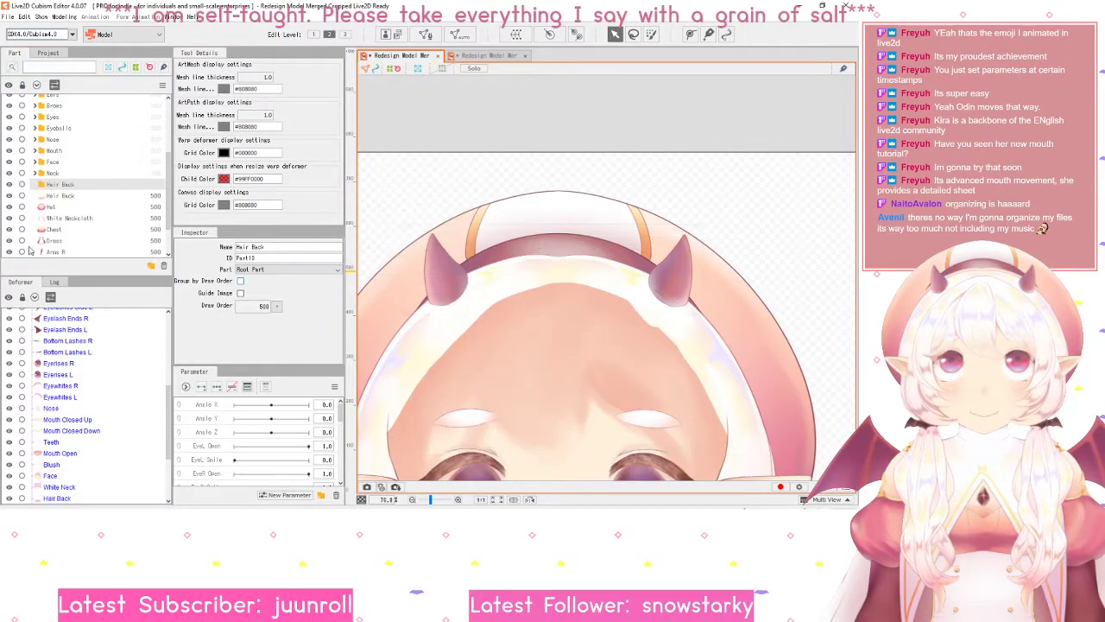
left_click_drag(73, 199, 61, 184)
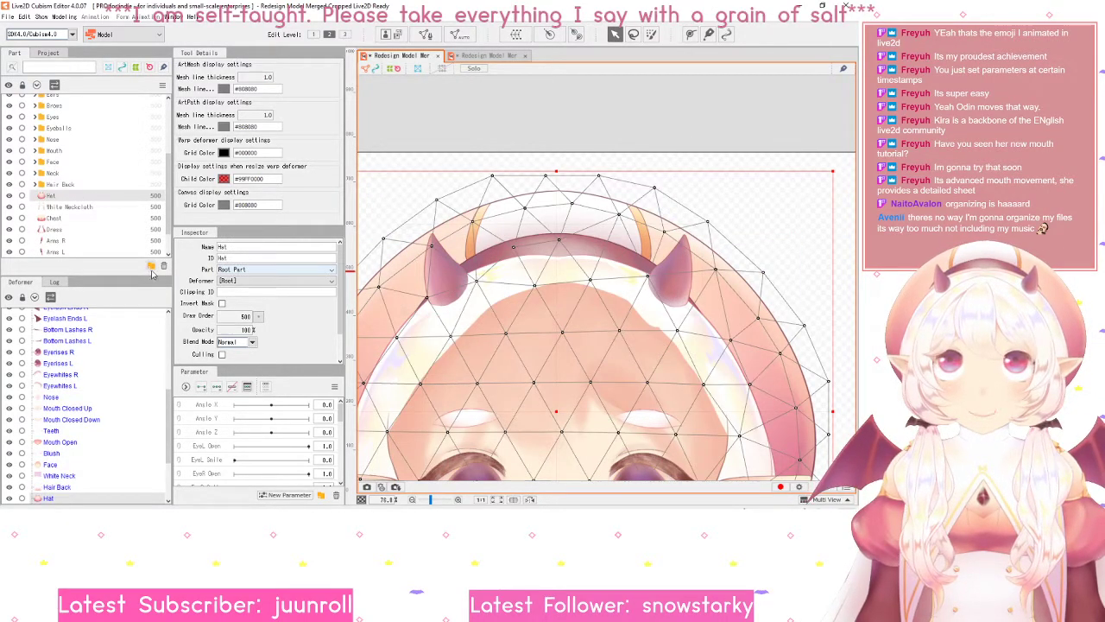
- Check how the Hat part is arranged in the Mouth Experiment model and return to the model being organized
left_click(151, 266)
left_click(429, 285)
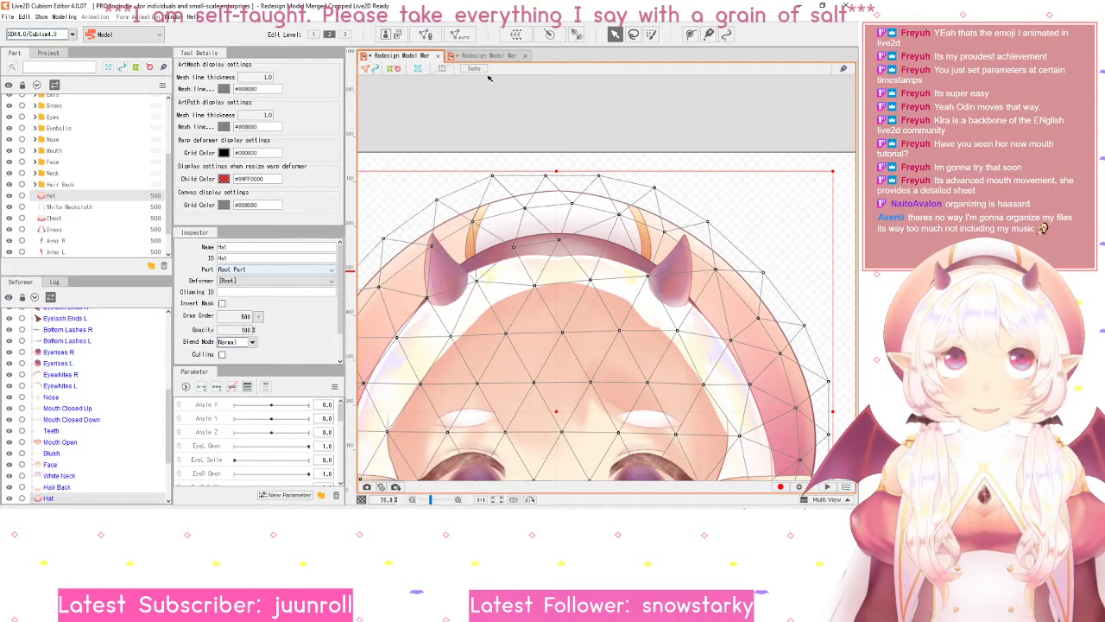
left_click(485, 56)
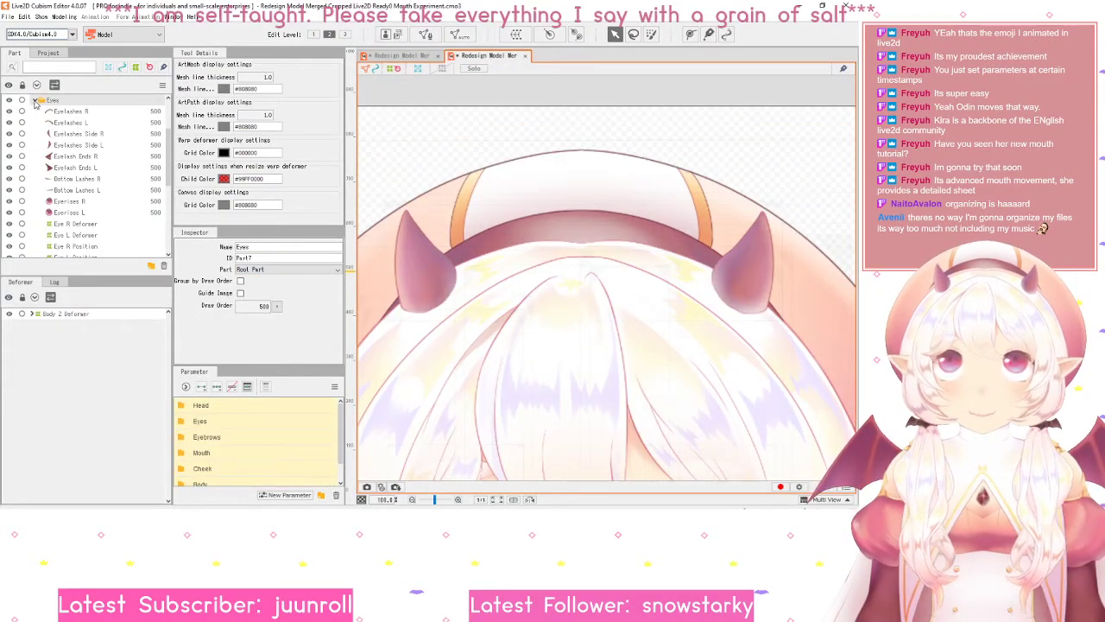
scroll(34, 173, "down", 5)
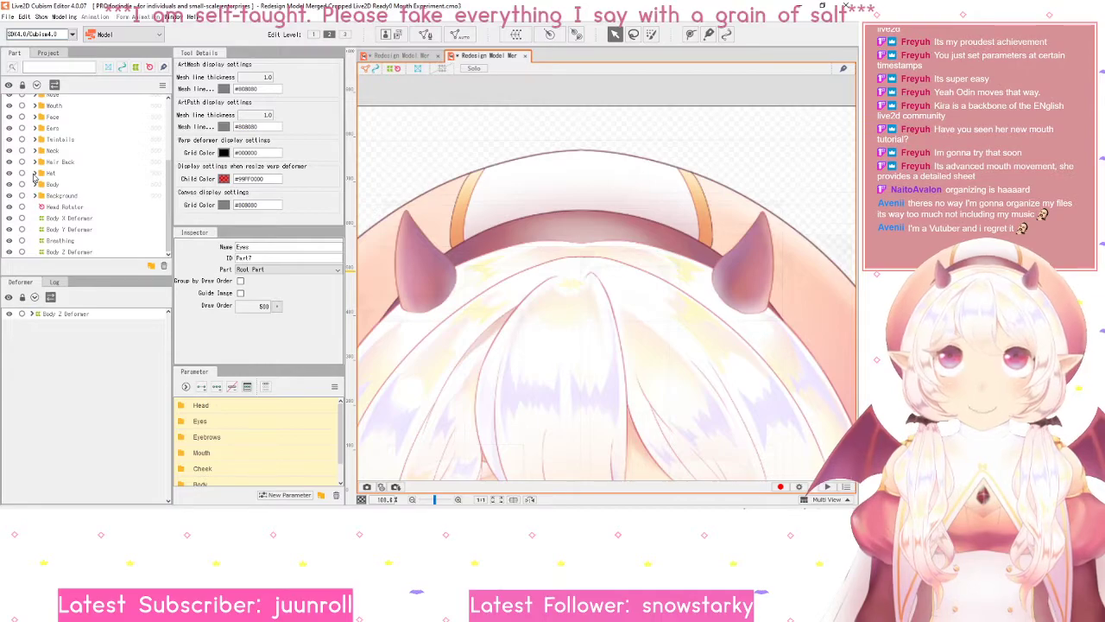
left_click(407, 57)
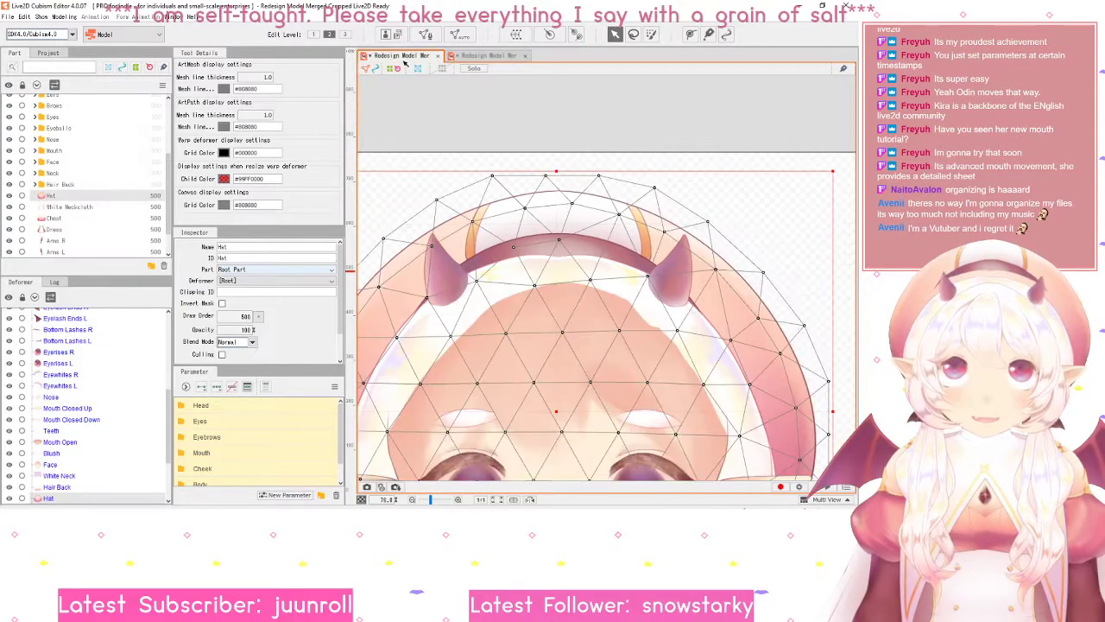
- Create a part named Hat and move the Hat mesh into it
left_click(151, 265)
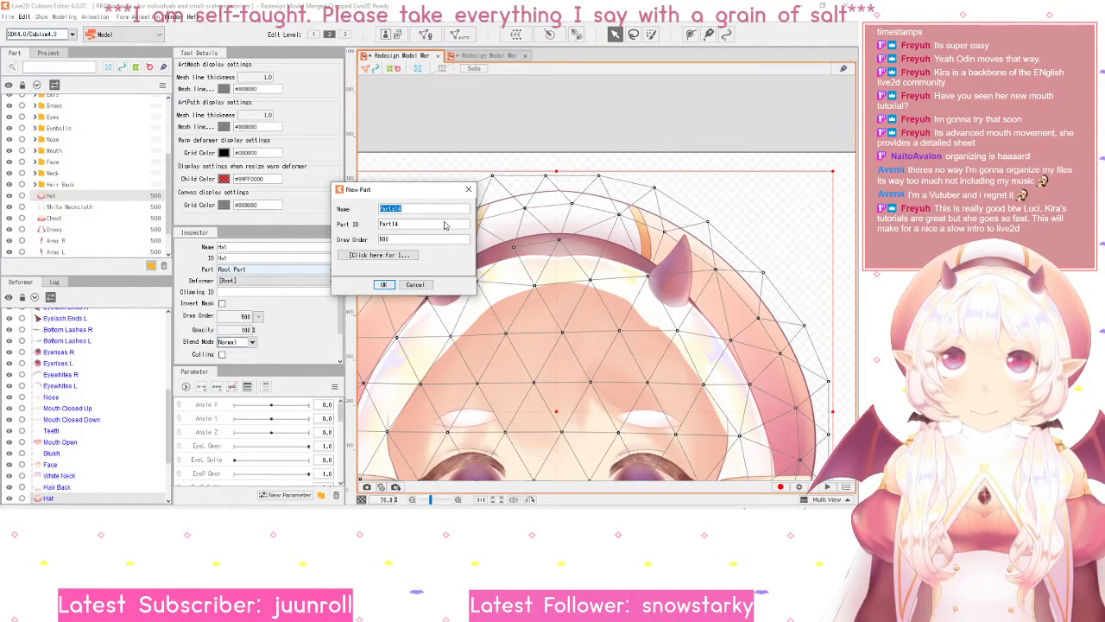
type("Hair")
type("t")
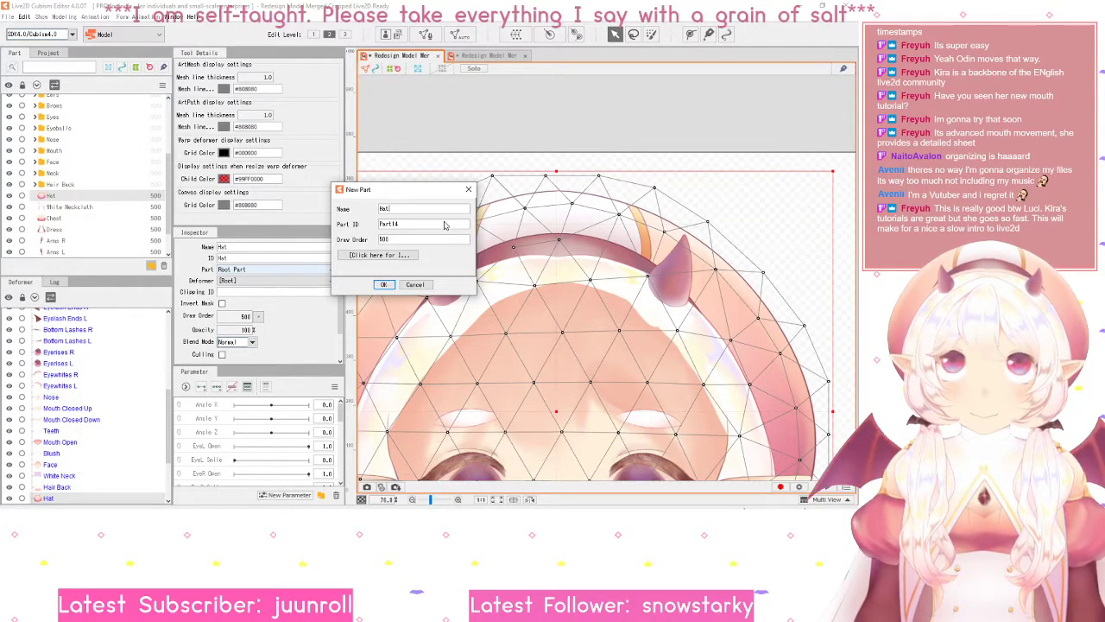
left_click(384, 285)
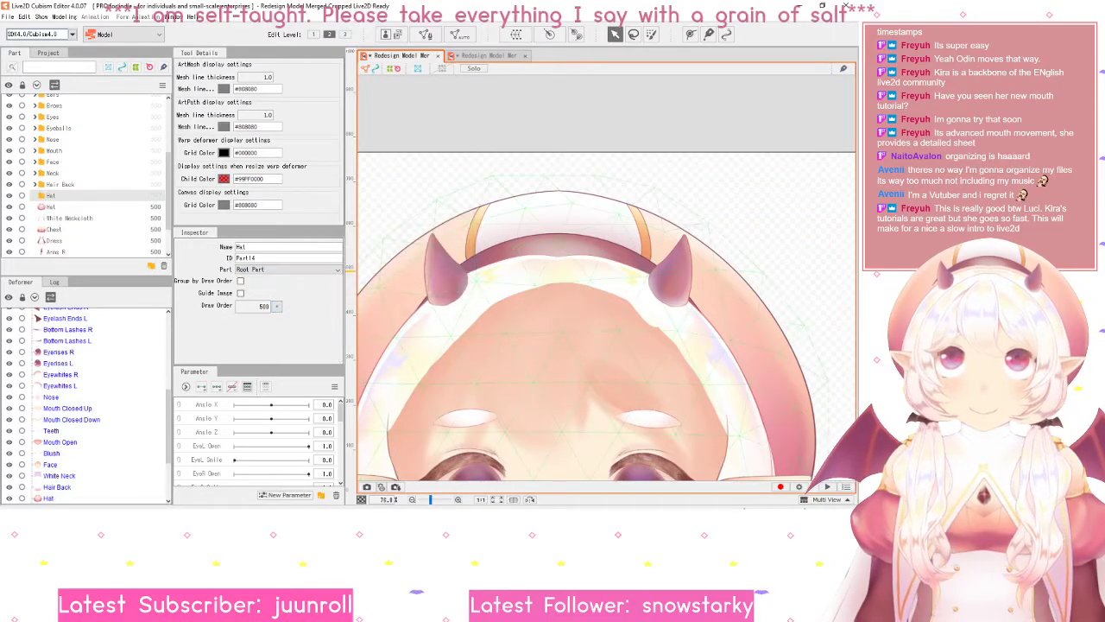
left_click(52, 208)
left_click_drag(55, 217, 60, 207)
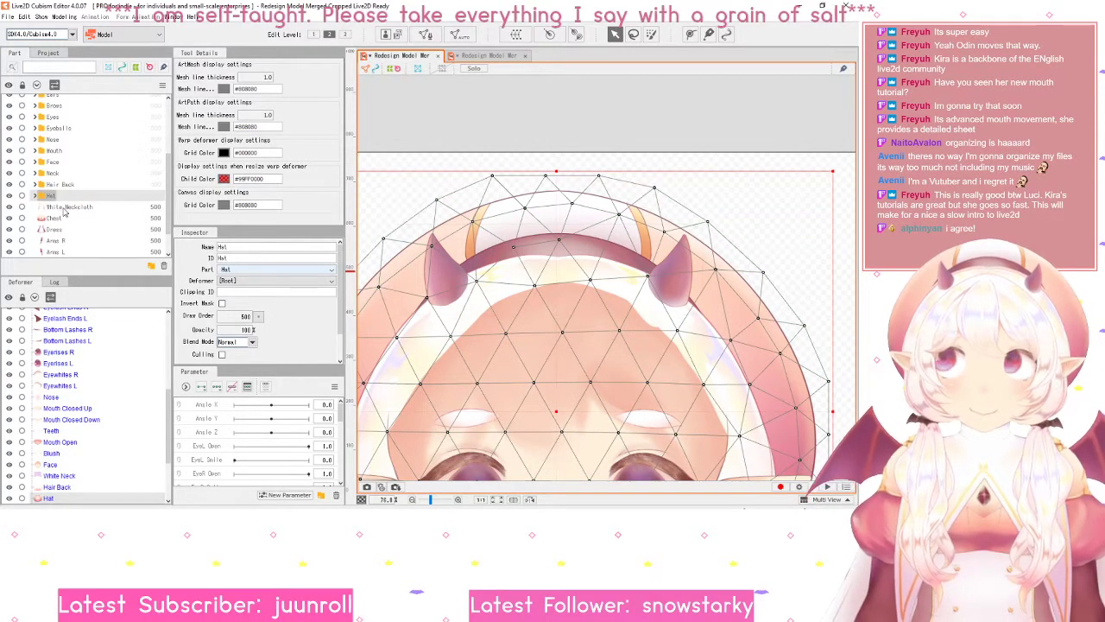
- Examine the Body part of the Mouth Experiment model to see which meshes it groups
left_click(485, 55)
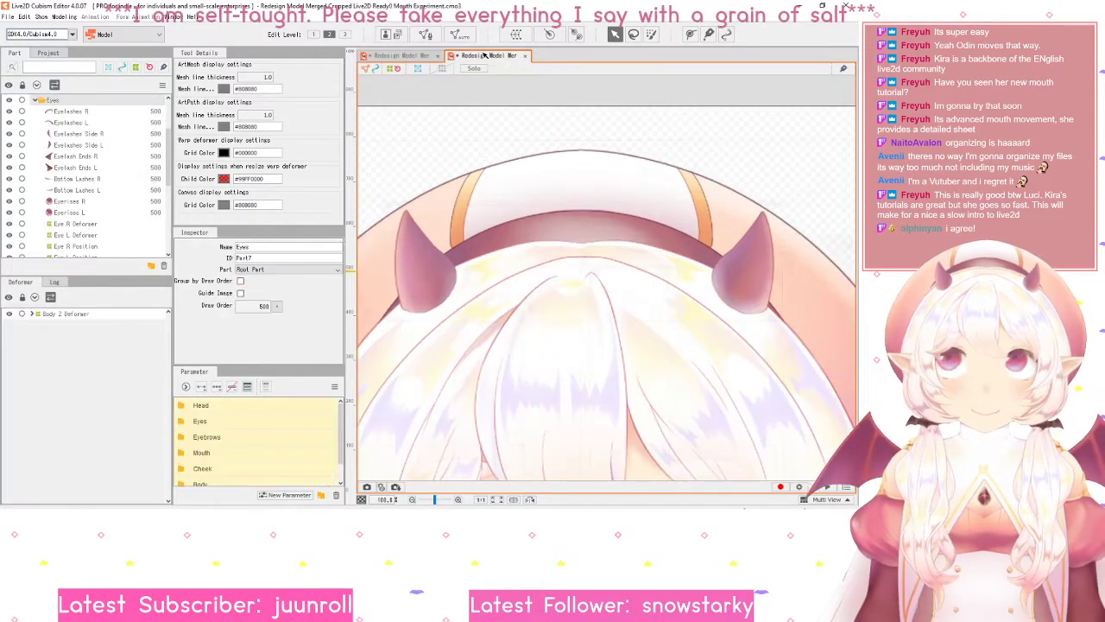
left_click(36, 100)
scroll(63, 185, "down", 1)
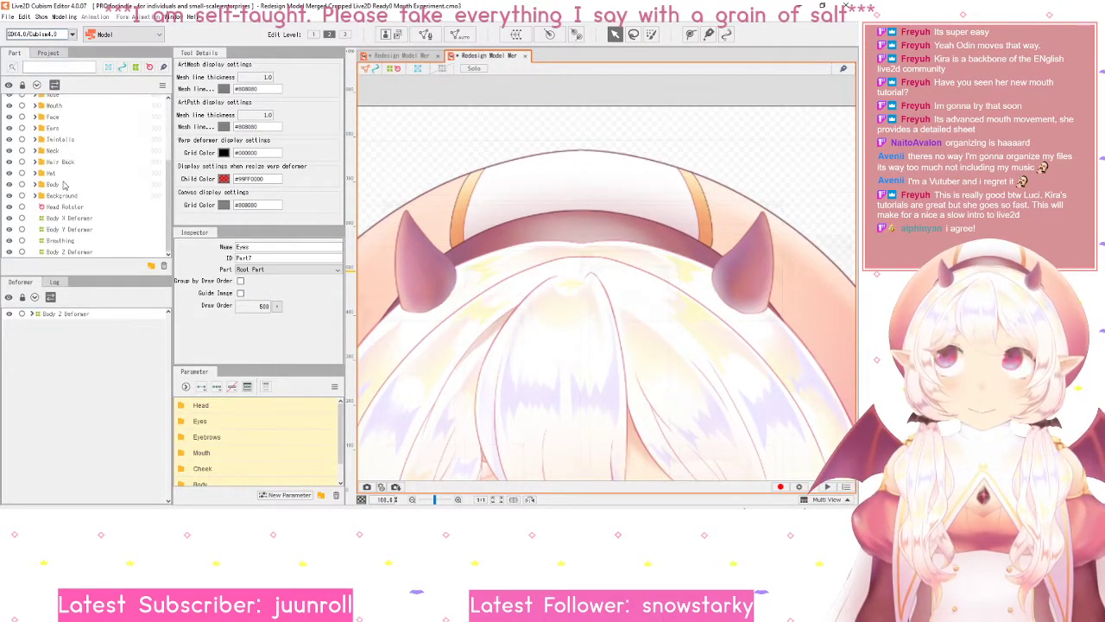
left_click(56, 185)
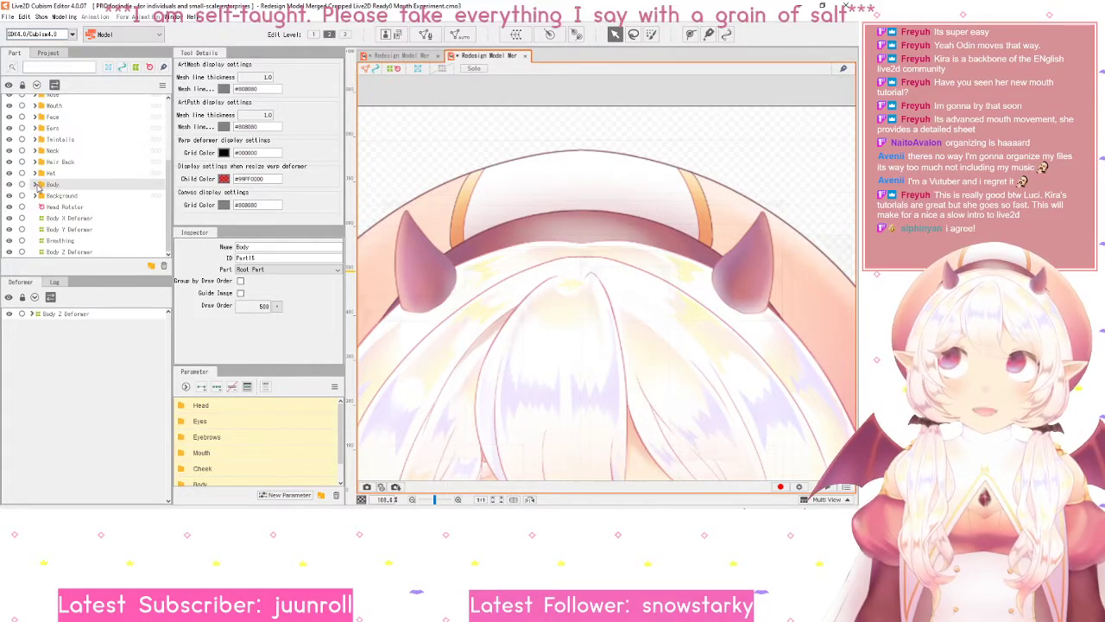
left_click(37, 185)
scroll(118, 196, "down", 4)
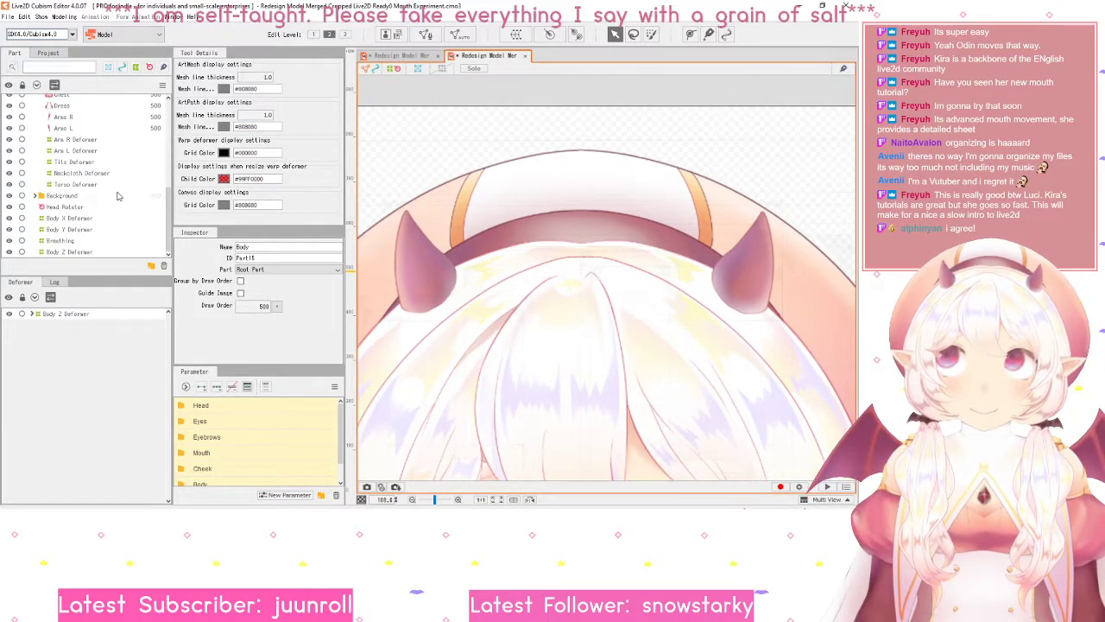
scroll(118, 196, "up", 3)
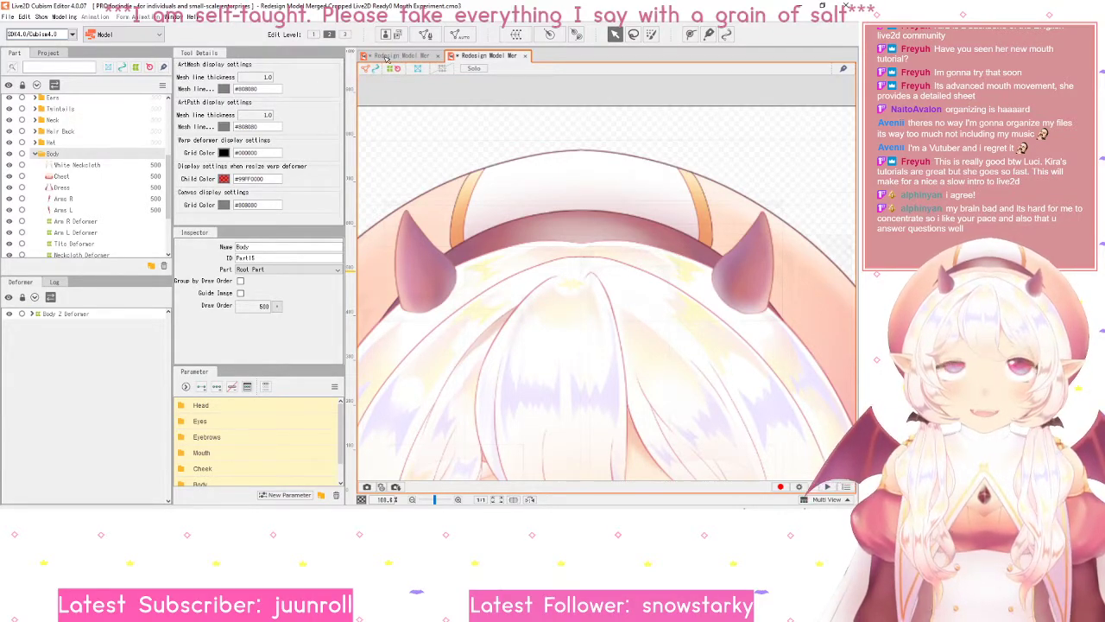
- Create a Body part in the model being organized and move White Neckcloth, Chest, Dress, Arms R and Arms L into it
left_click(386, 57)
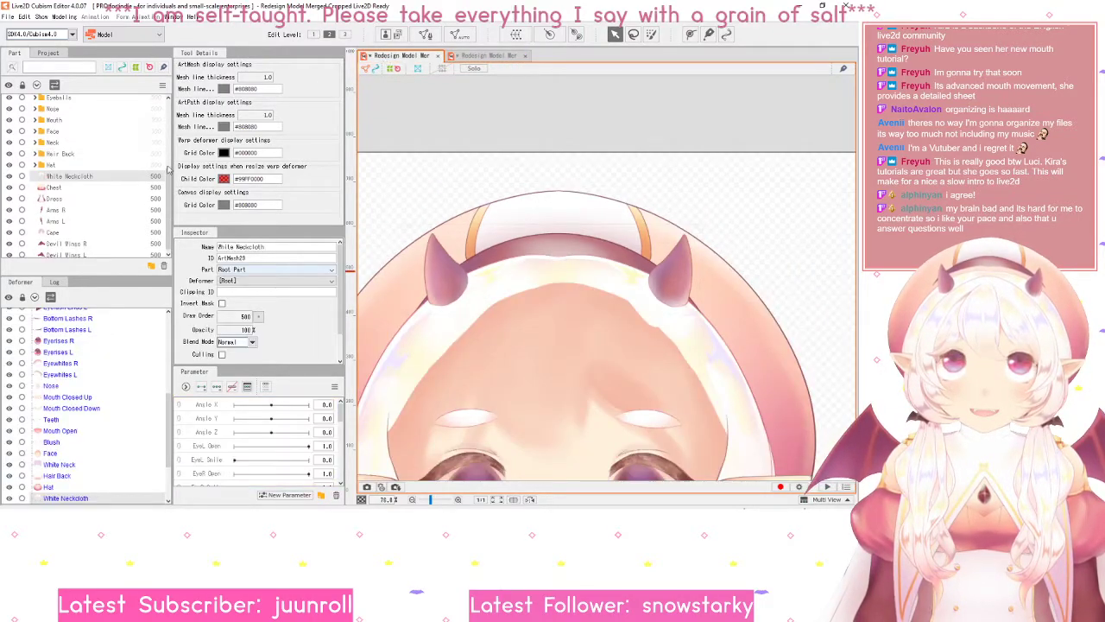
left_click(150, 267)
type("Bo")
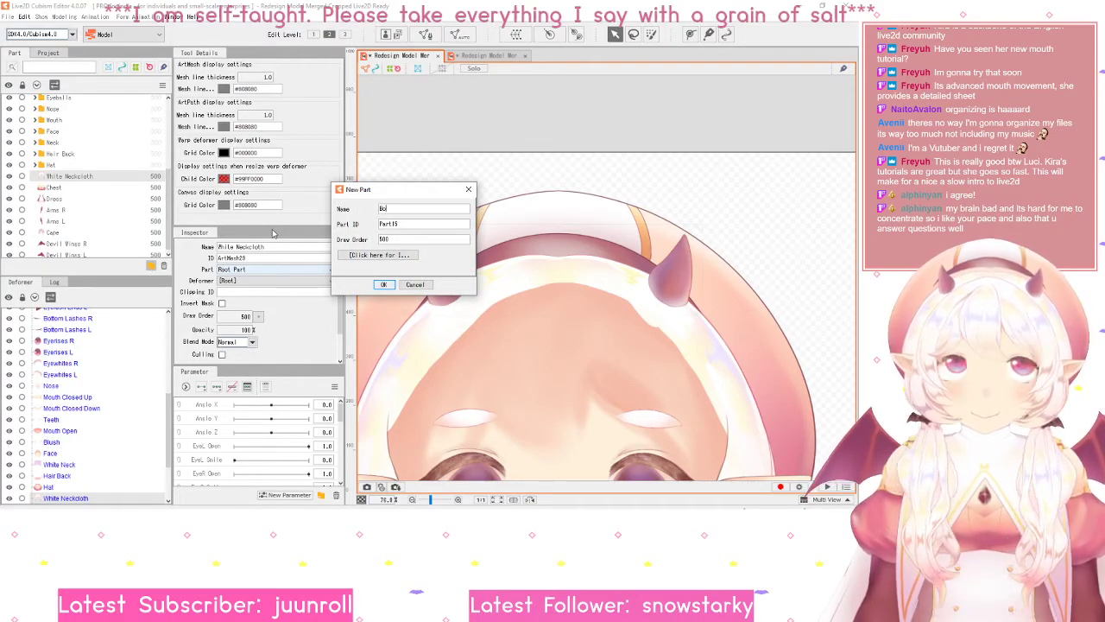
type("dy")
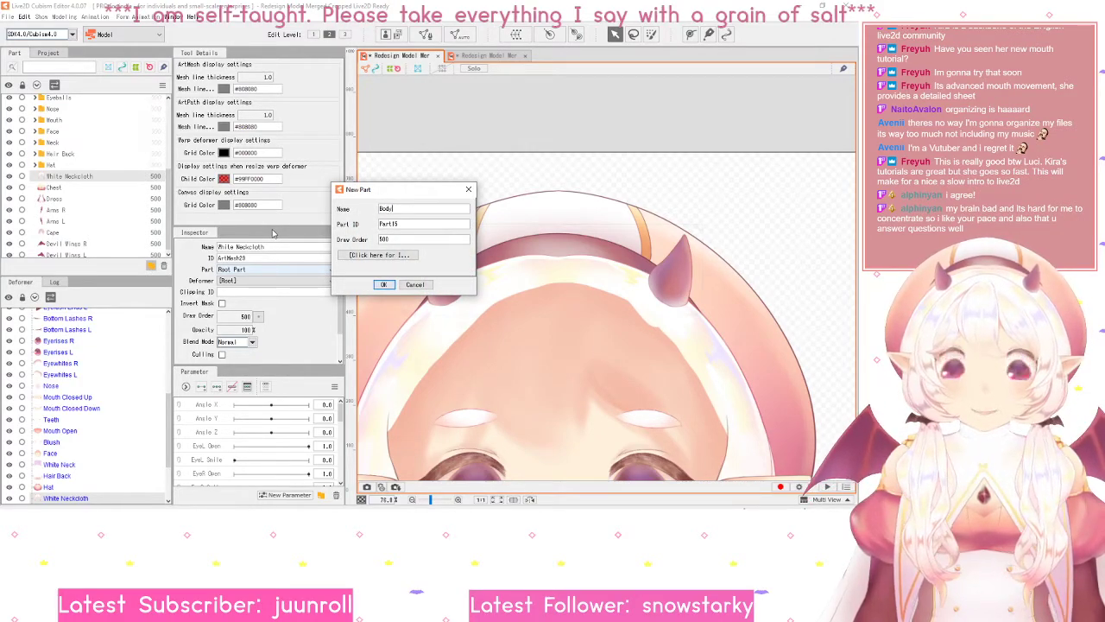
left_click(383, 284)
left_click(67, 187)
scroll(109, 223, "down", 1)
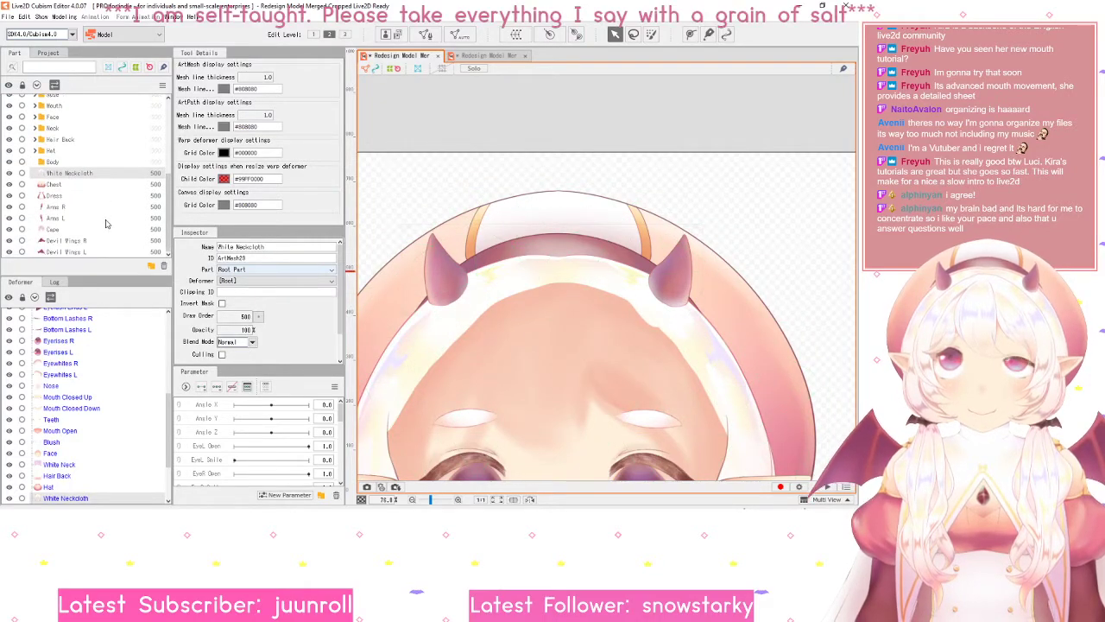
left_click(486, 55)
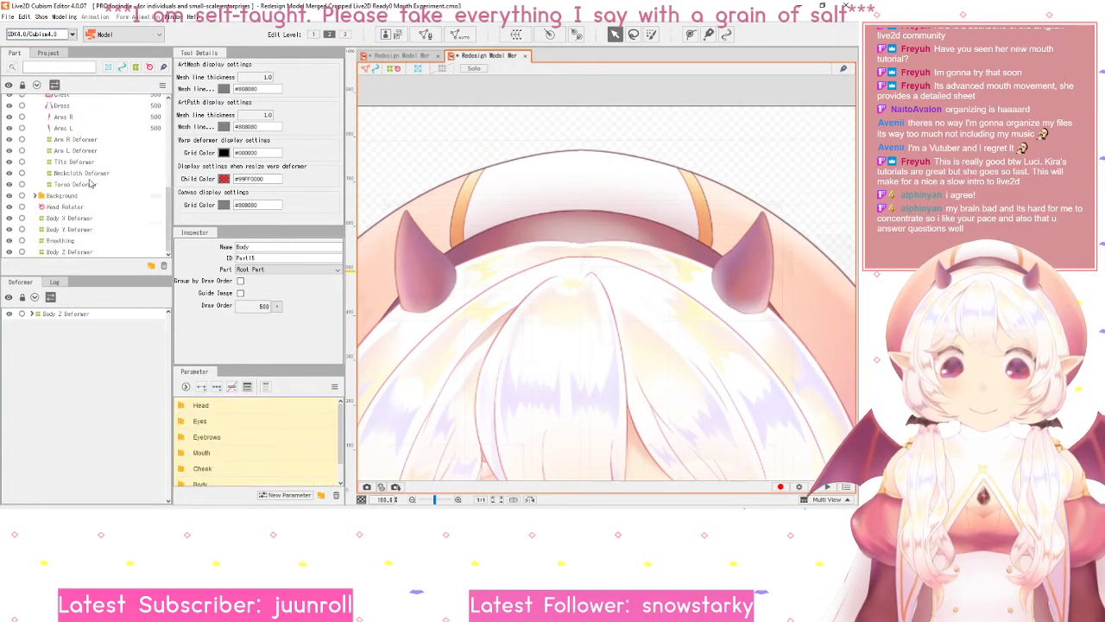
left_click(397, 55)
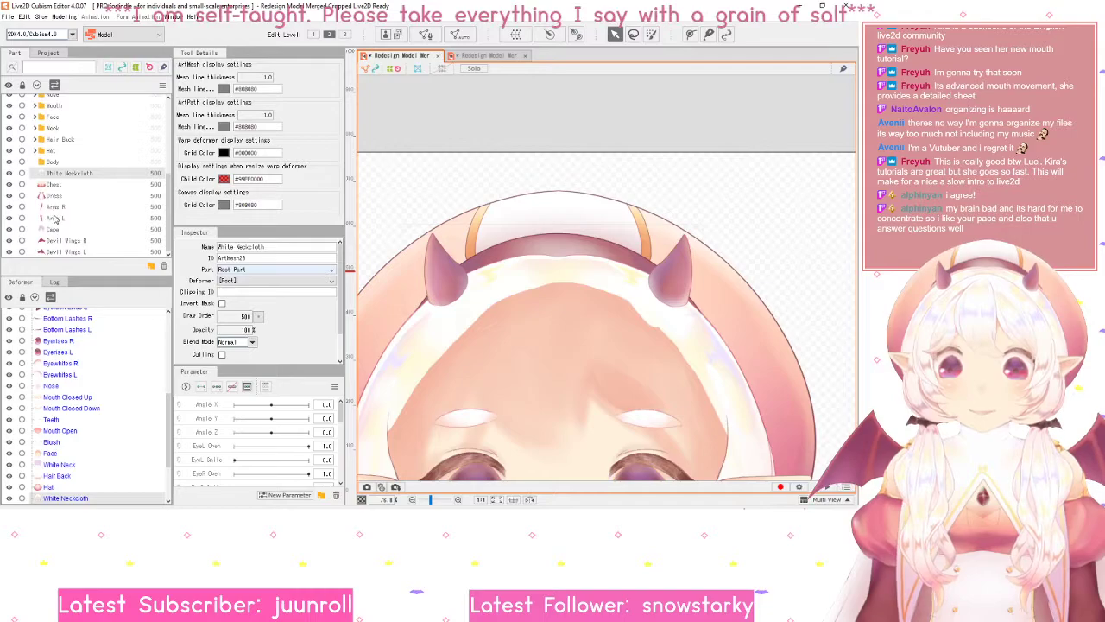
left_click(35, 162)
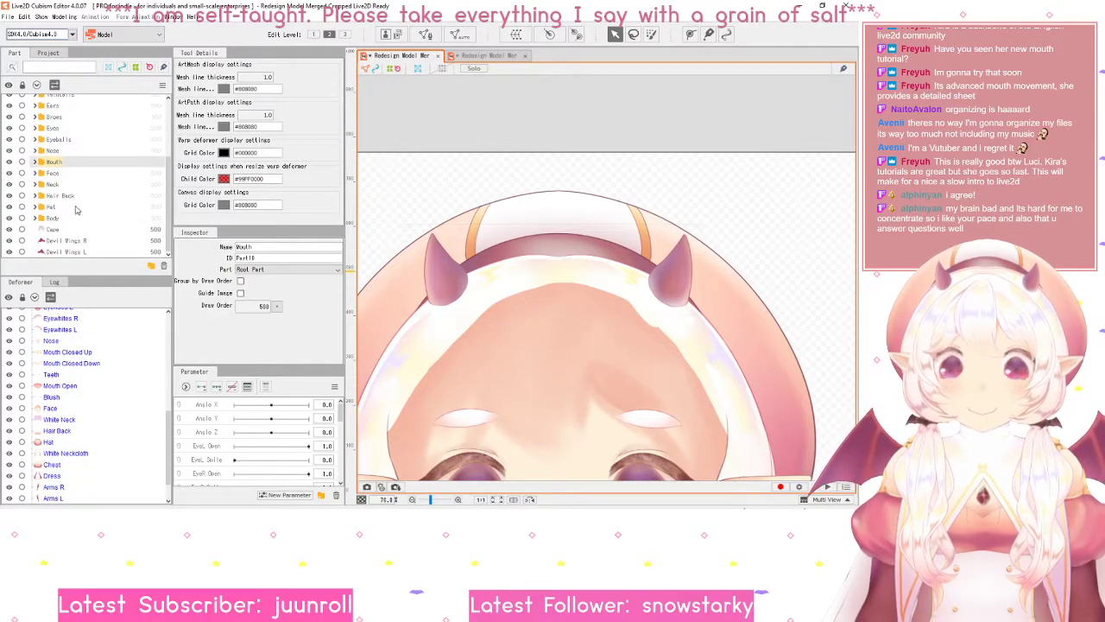
- Create a part named Background and move the Cape, Devil Wings R and Devil Wings L meshes into it
left_click(50, 230)
left_click(151, 265)
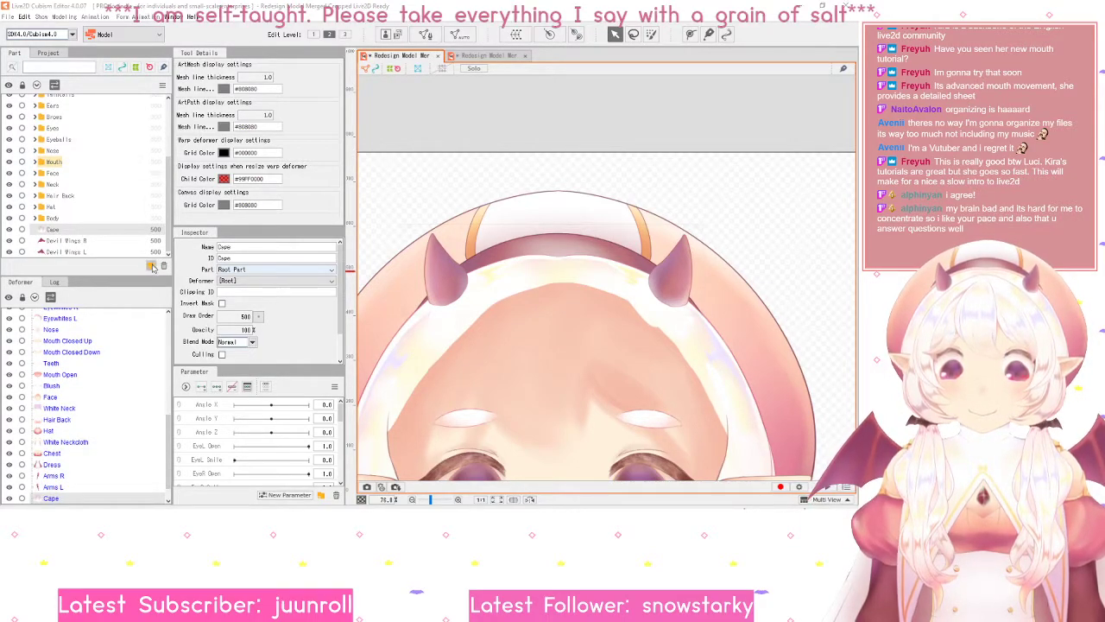
type("Background")
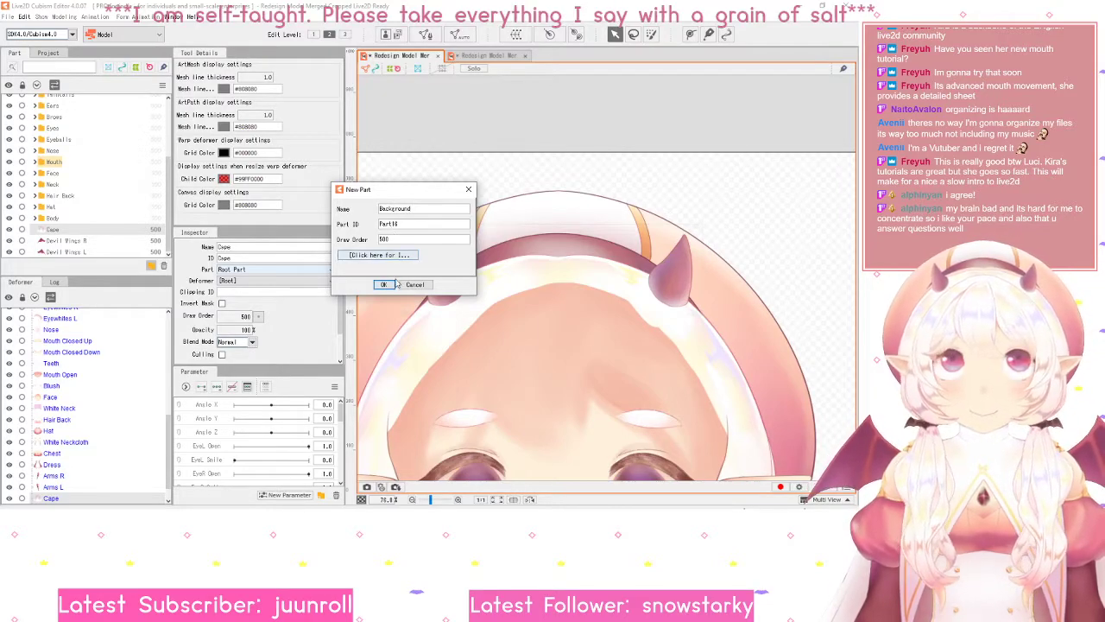
left_click(384, 284)
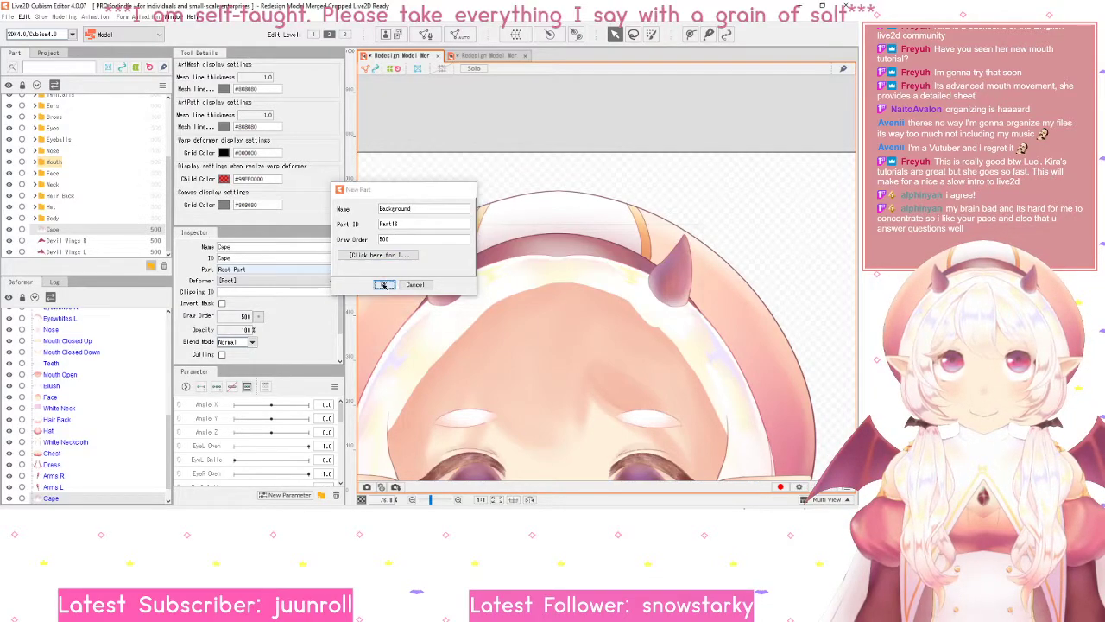
left_click(67, 230)
left_click(62, 251, "shift")
left_click_drag(62, 251, 60, 221)
- Check in the Mouth Experiment model which part the hairpin meshes belong to, inspecting Sideburns and Twintails
scroll(62, 215, "up", 3)
left_click(62, 167)
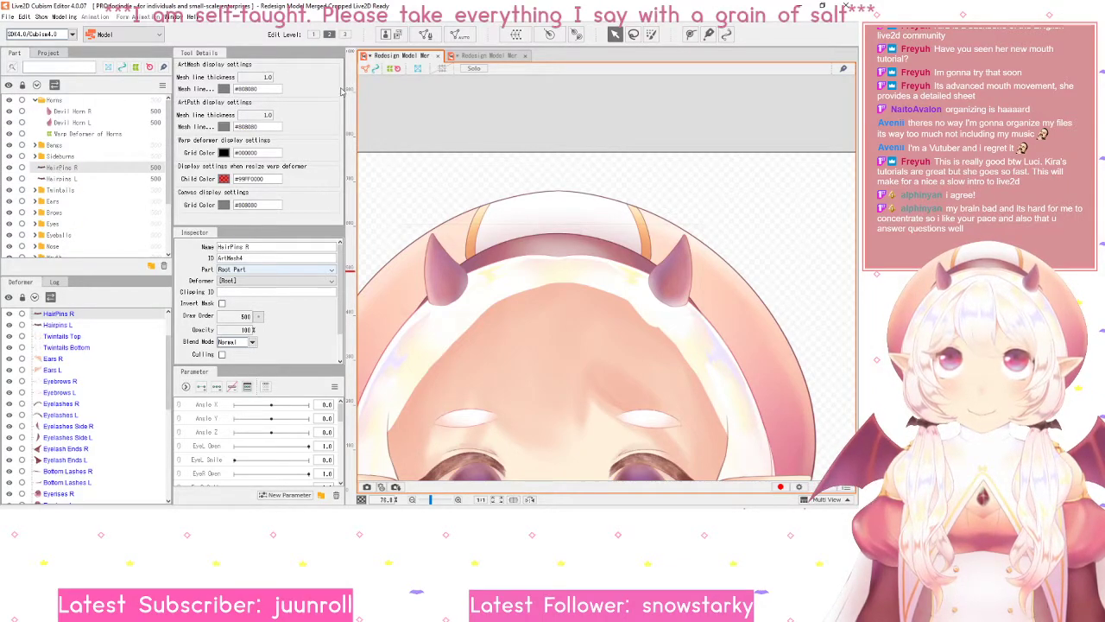
left_click(497, 56)
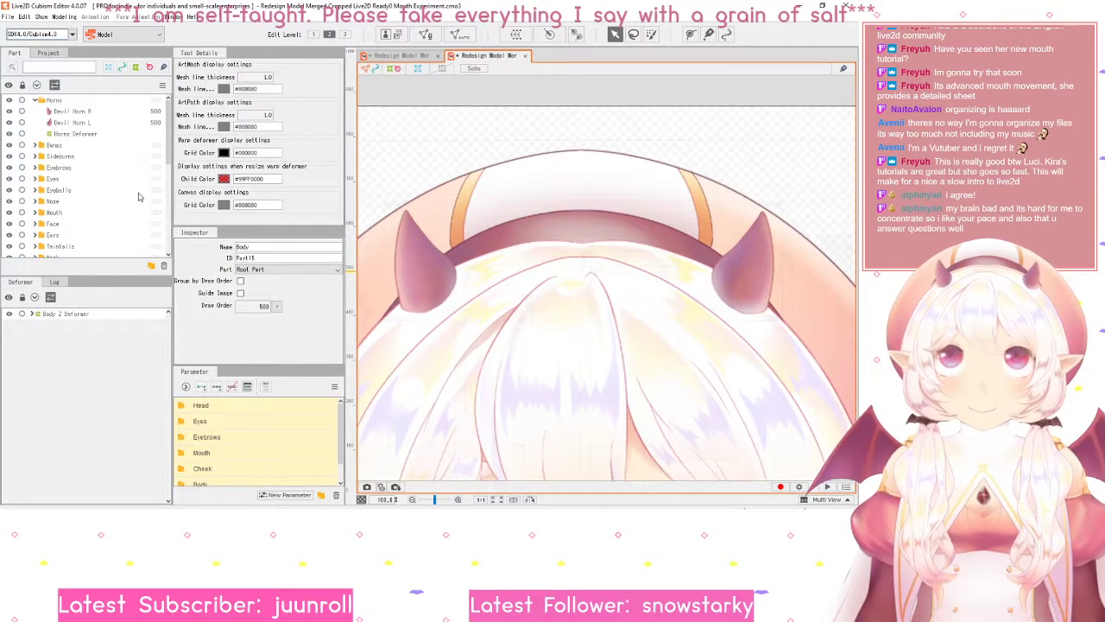
left_click(35, 157)
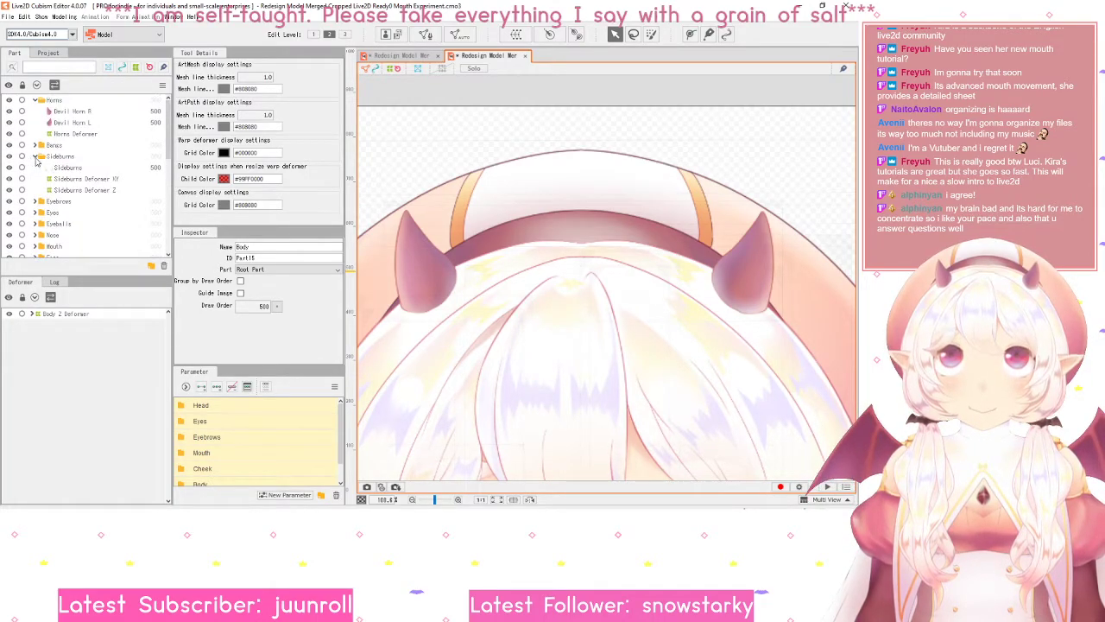
left_click(36, 156)
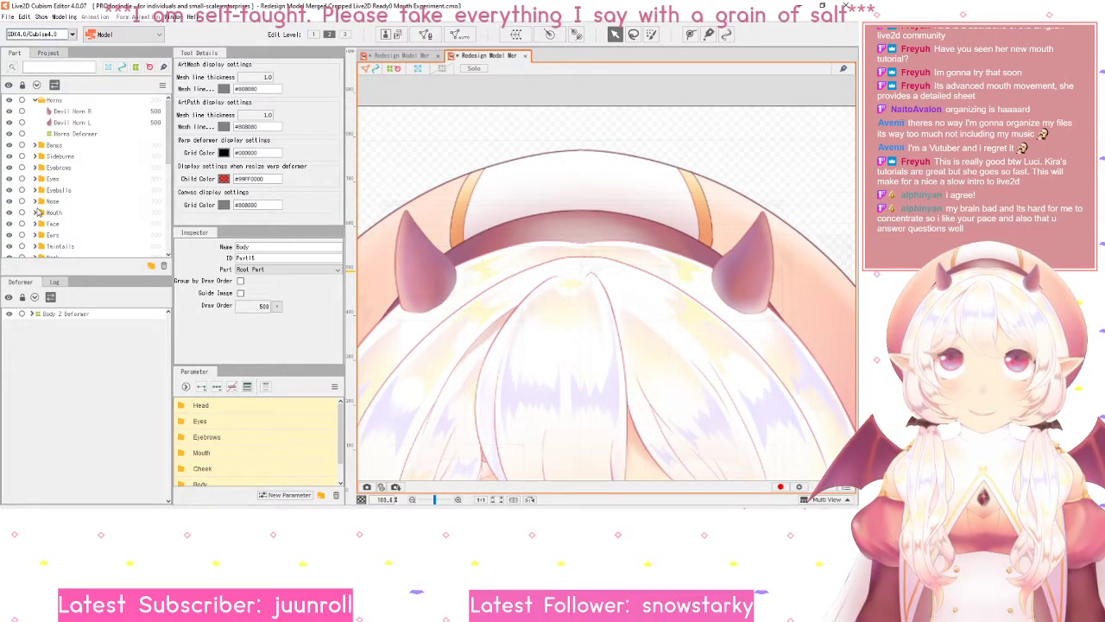
scroll(39, 207, "down", 2)
left_click(35, 206)
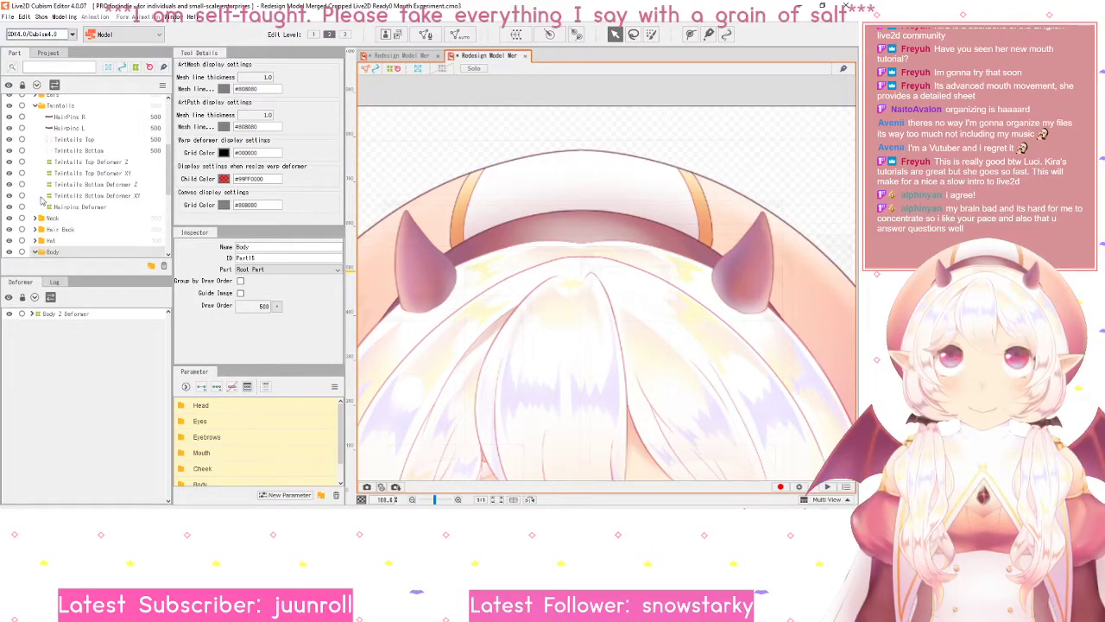
- Move the HairPins R and Hairpins L meshes into the Twintails part of the model being organized
left_click(395, 57)
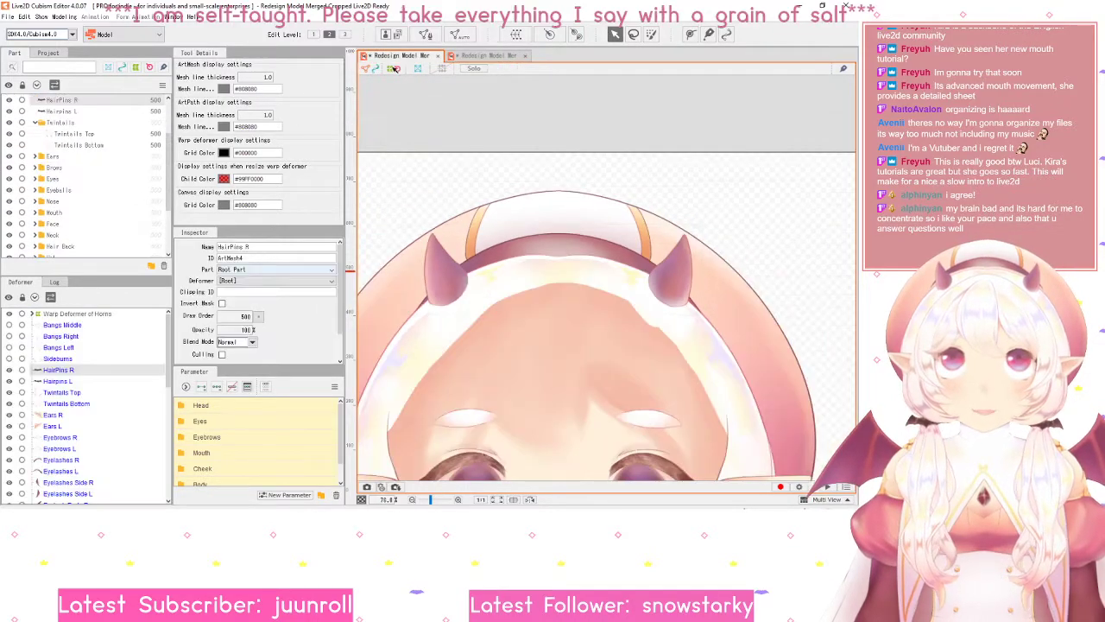
left_click(62, 112, "ctrl")
left_click_drag(68, 104, 72, 129)
- Collapse the expanded parts and review the organized part list from Horns down to Background
left_click(36, 167)
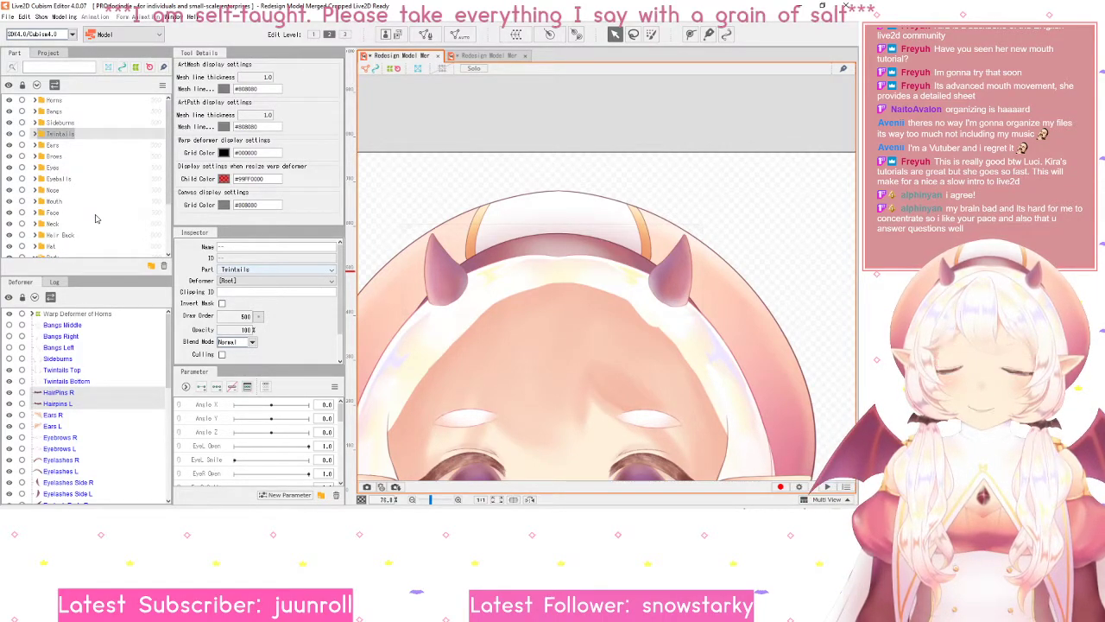
scroll(34, 186, "down", 3)
left_click(35, 185)
scroll(35, 188, "up", 3)
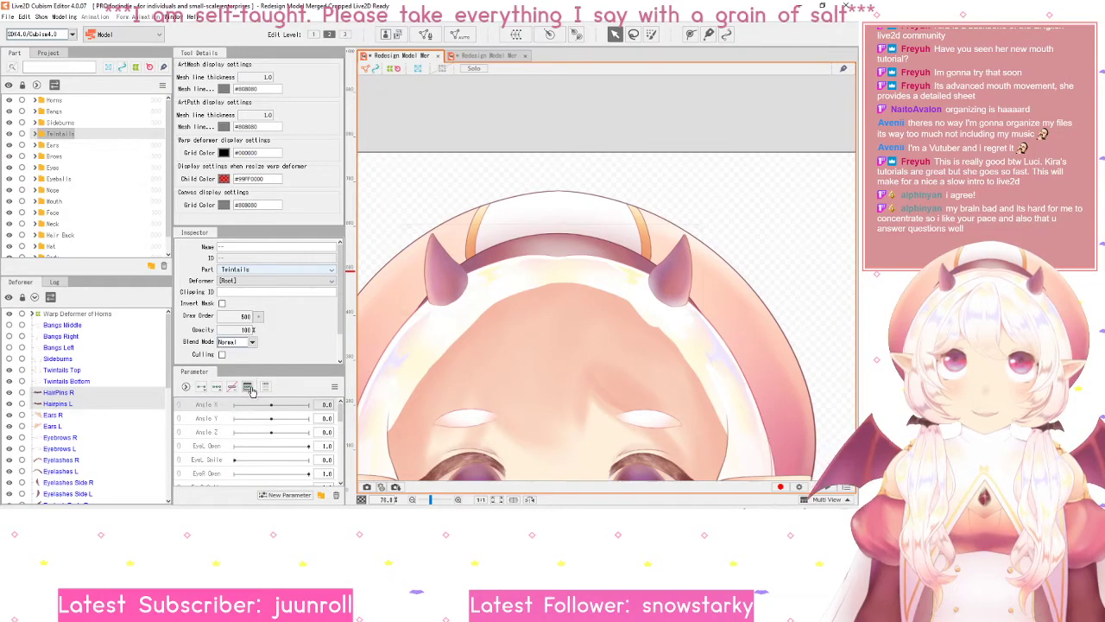
scroll(91, 235, "down", 1)
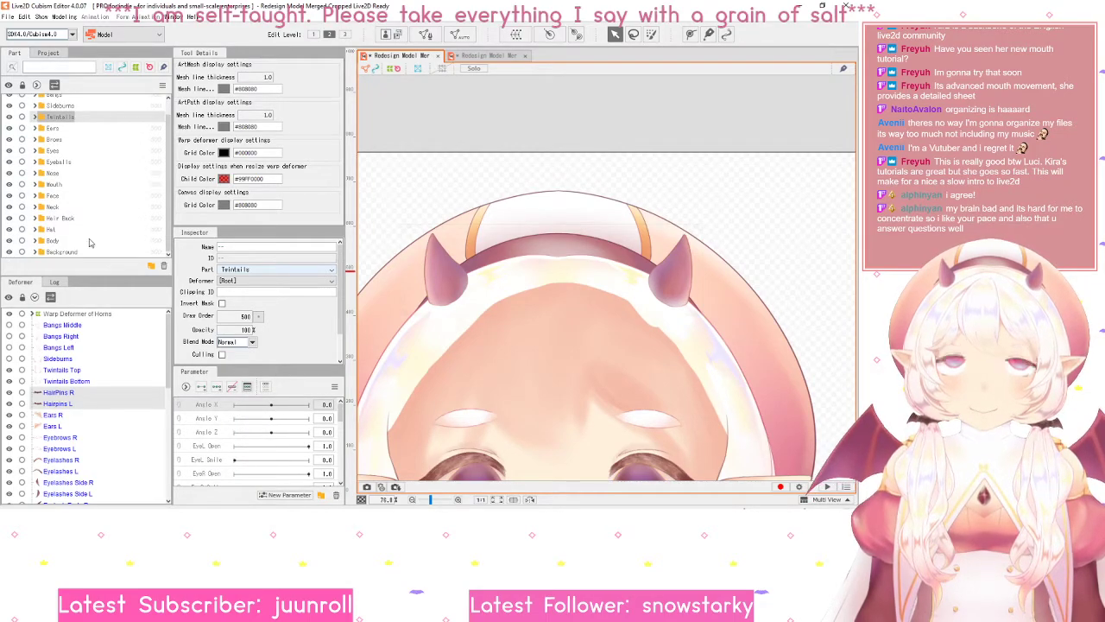
- Look over the parameter groups in the Mouth Experiment model and return to the model being organized
left_click(484, 56)
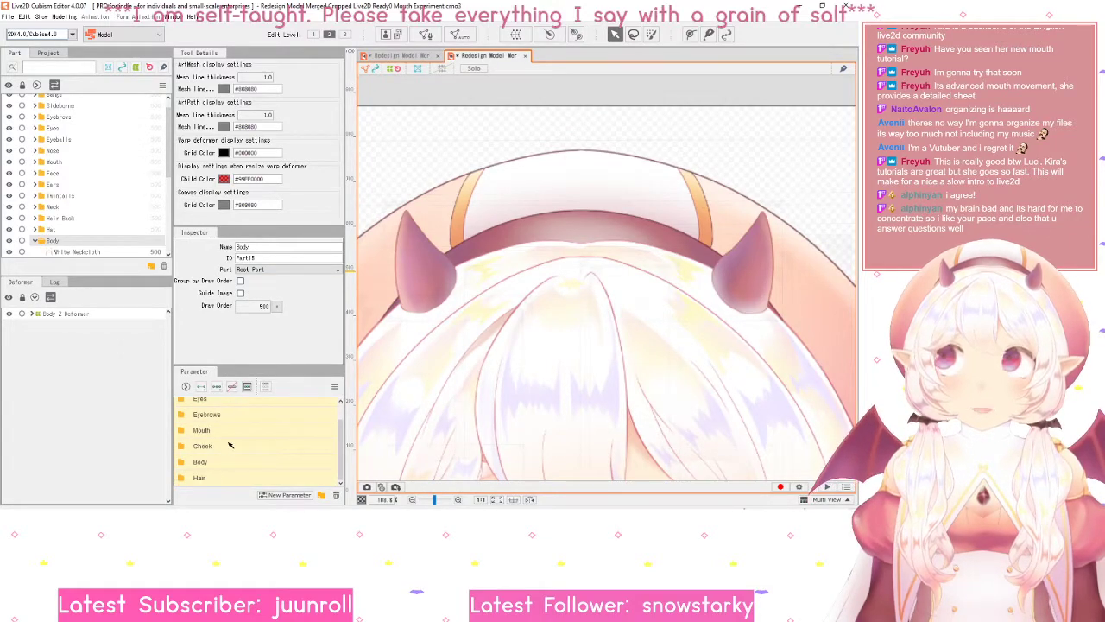
scroll(233, 451, "up", 1)
scroll(226, 420, "down", 1)
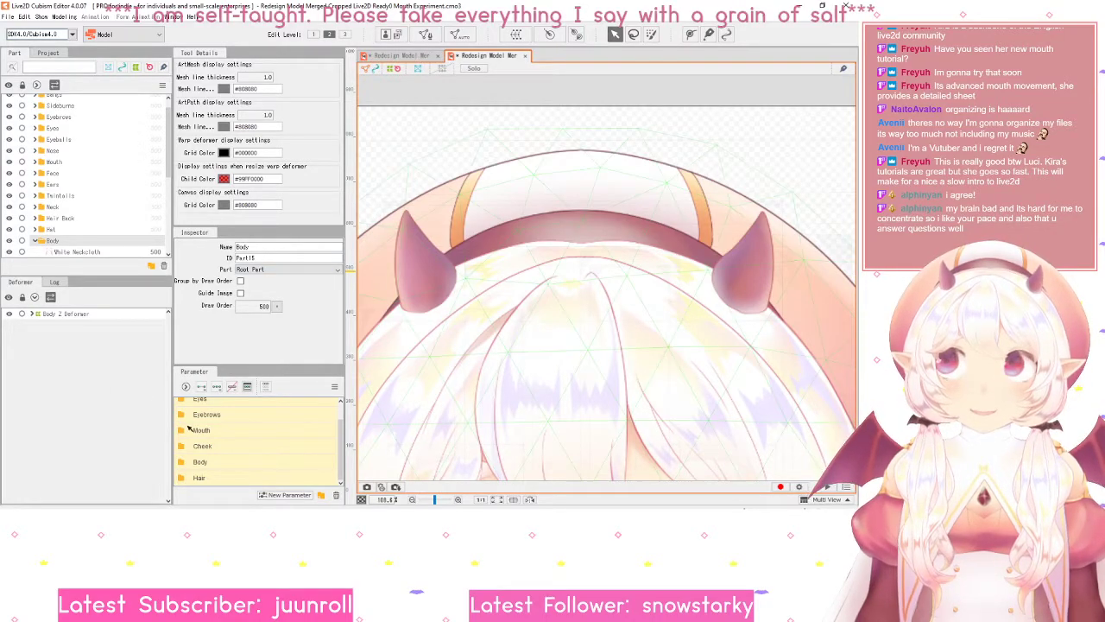
left_click(402, 55)
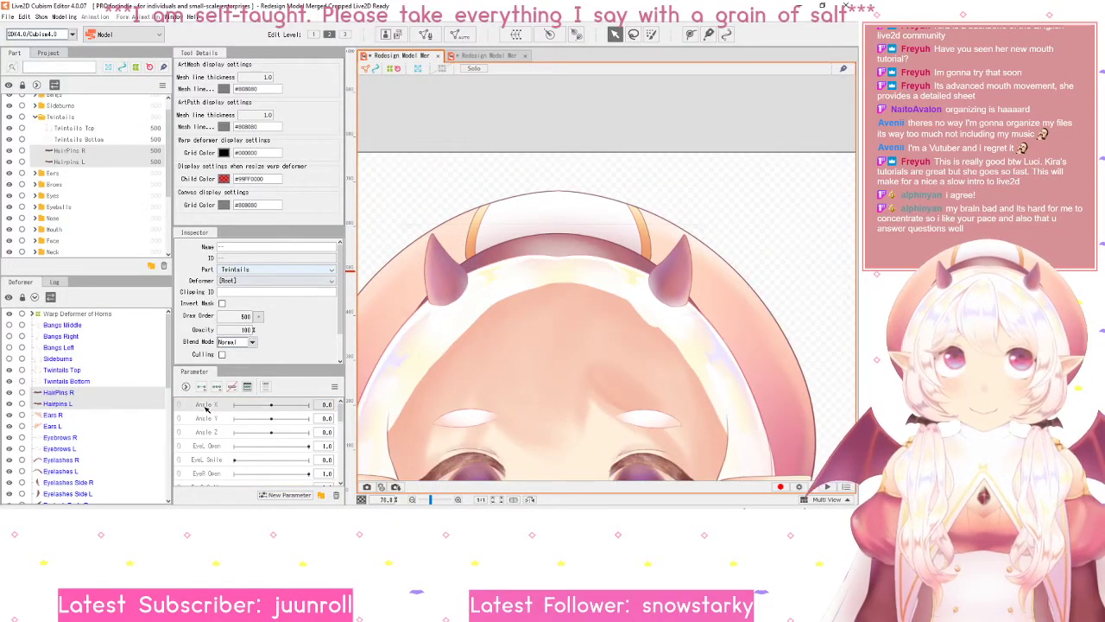
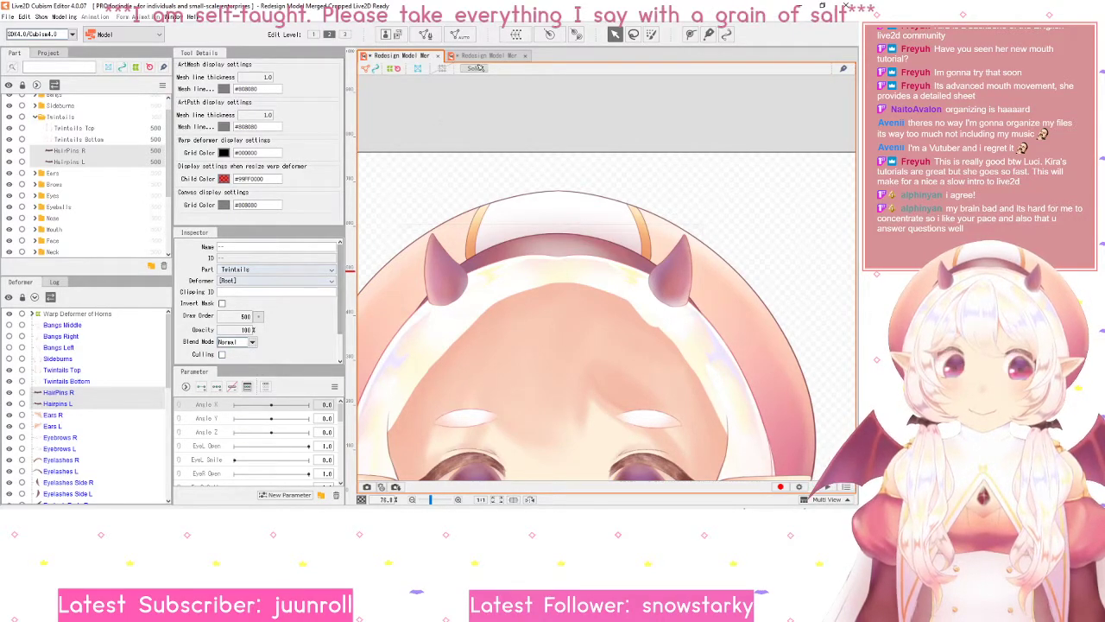
- Bring the face of the Mouth Experiment model into view and expand its Eyes parameter group
key("ctrl+Tab")
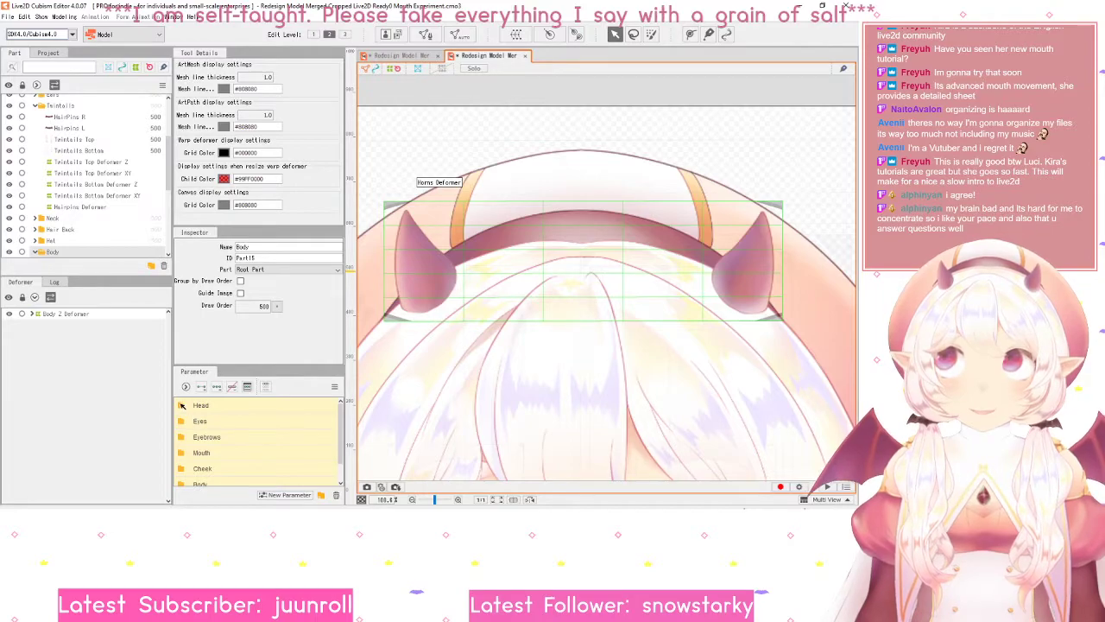
left_click_drag(644, 363, 644, 190)
scroll(635, 241, "down", 2)
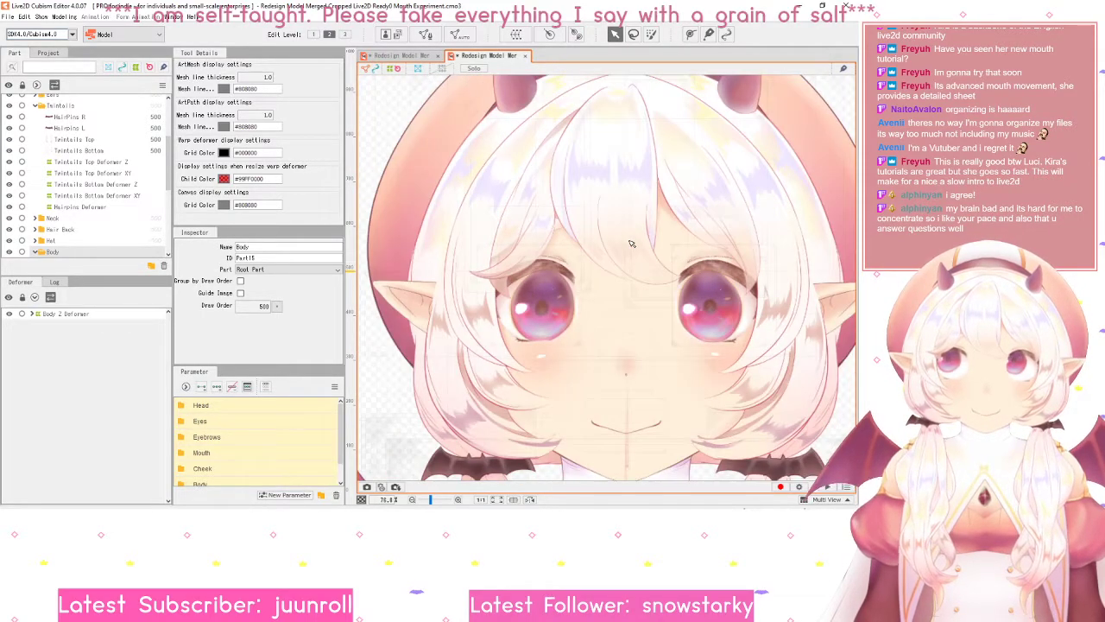
left_click(182, 422)
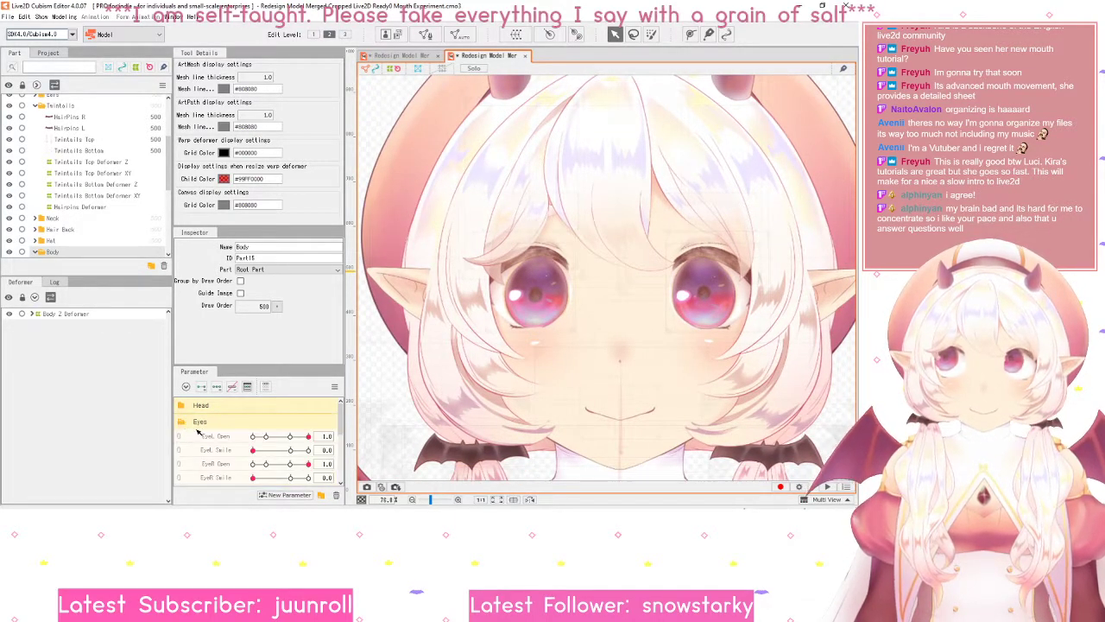
- Collapse the Twintails part and select the Eye R Position deformer inside the Eyes part
scroll(219, 440, "down", 2)
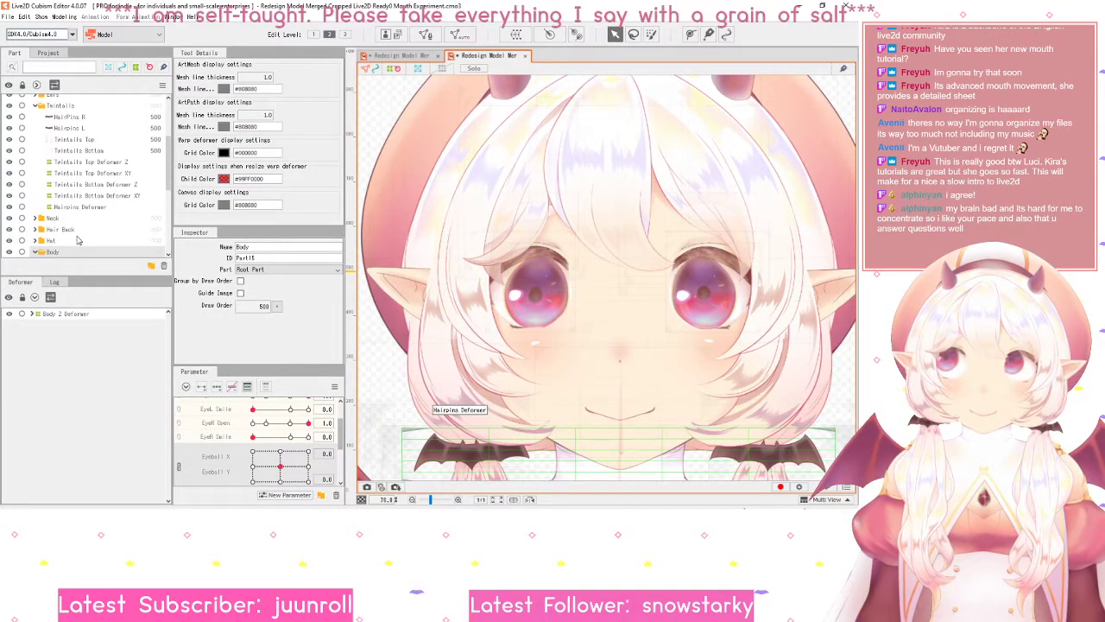
scroll(45, 229, "up", 3)
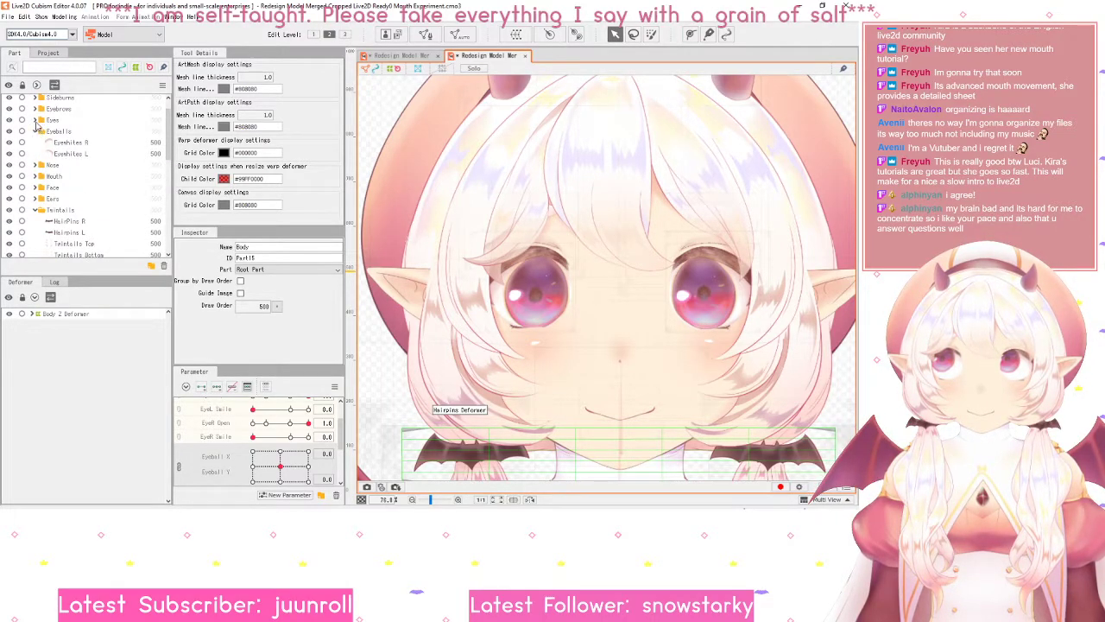
scroll(39, 126, "down", 3)
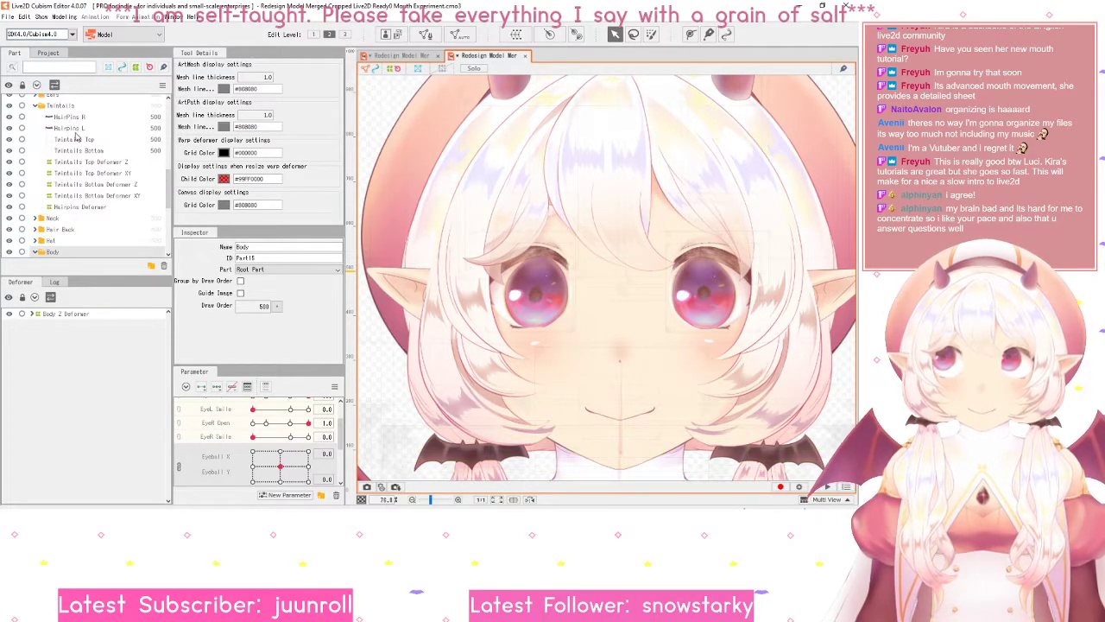
left_click(37, 106)
scroll(45, 178, "up", 3)
scroll(45, 178, "up", 5)
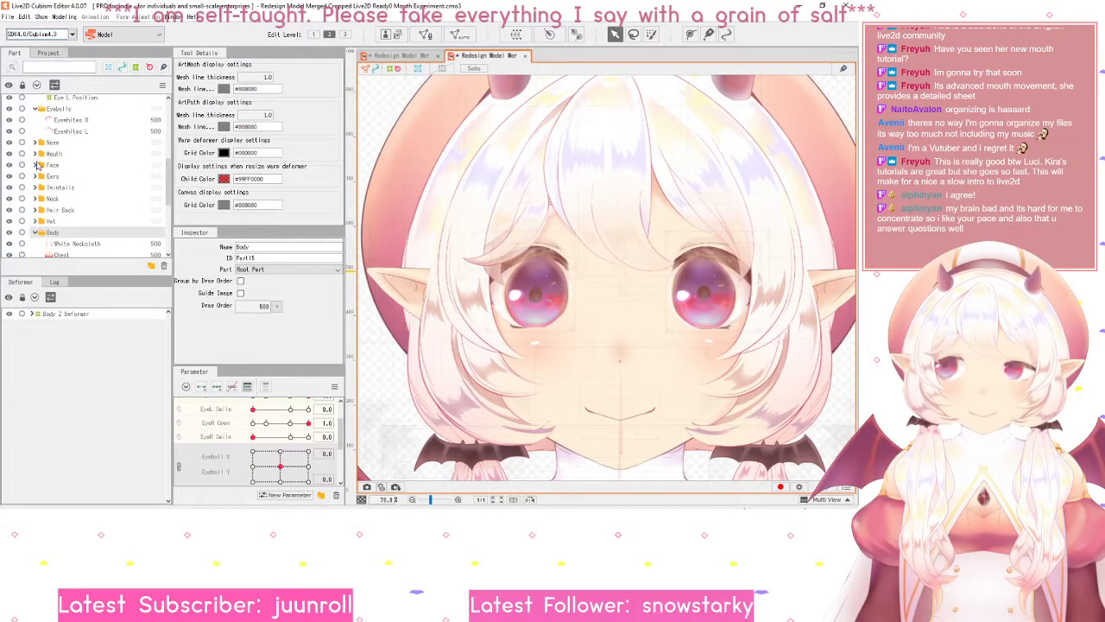
left_click(68, 146)
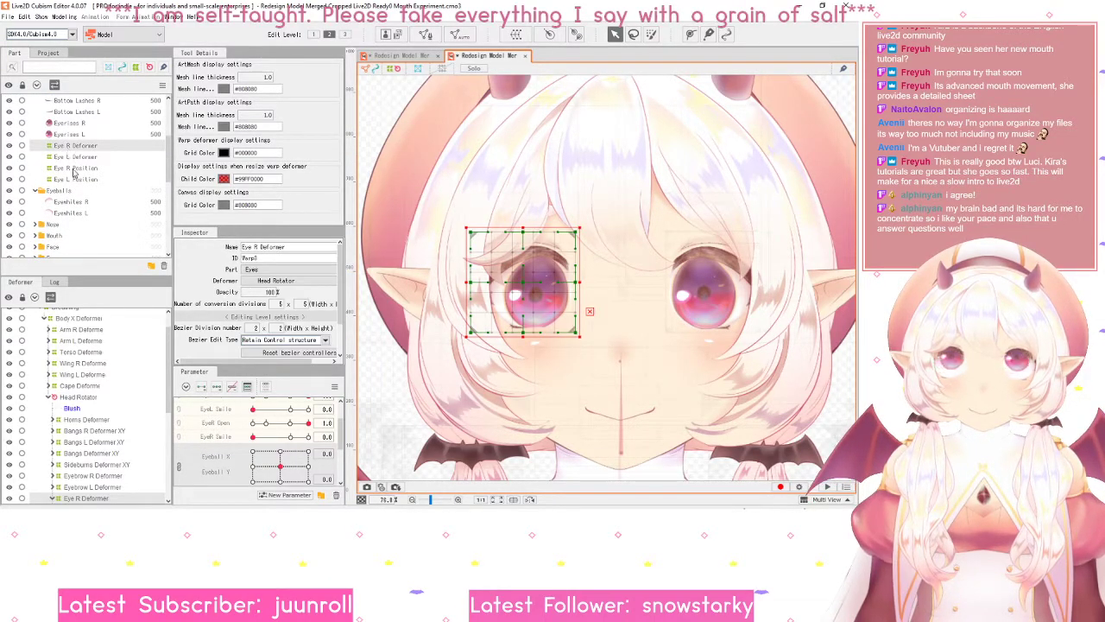
left_click(71, 168)
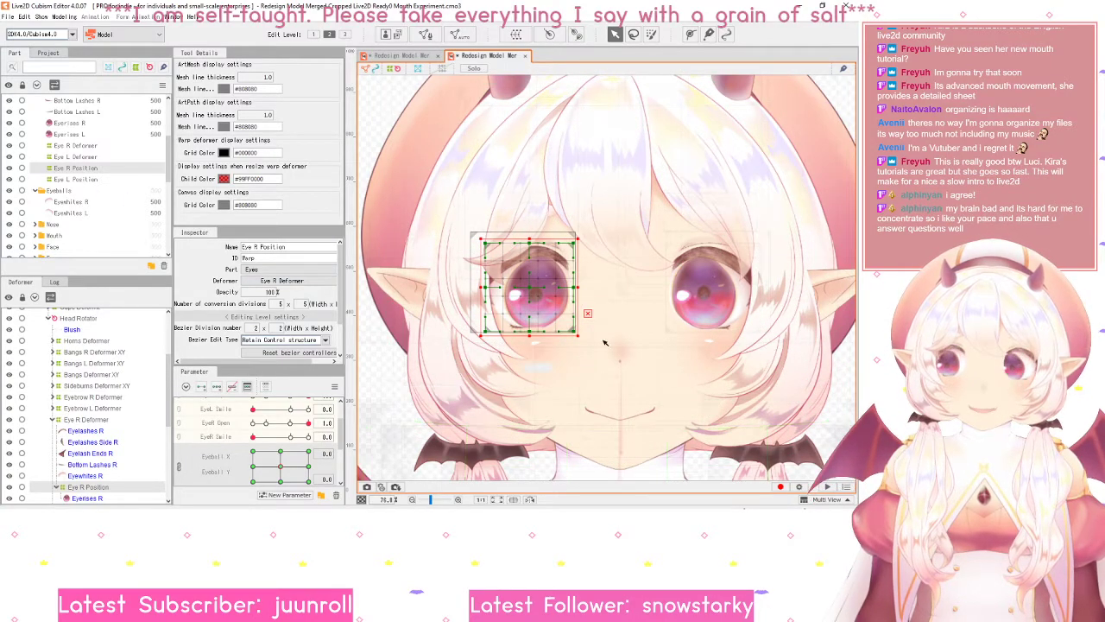
- Separate the linked Eyeball X and Eyeball Y parameters into individual sliders
scroll(259, 444, "down", 2)
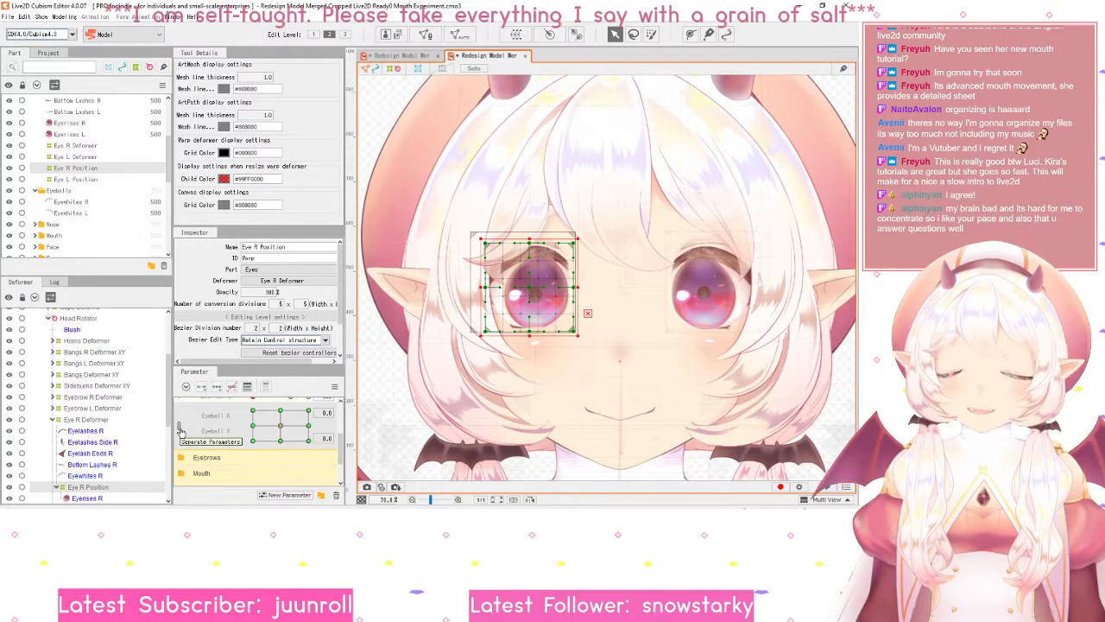
scroll(181, 436, "up", 1)
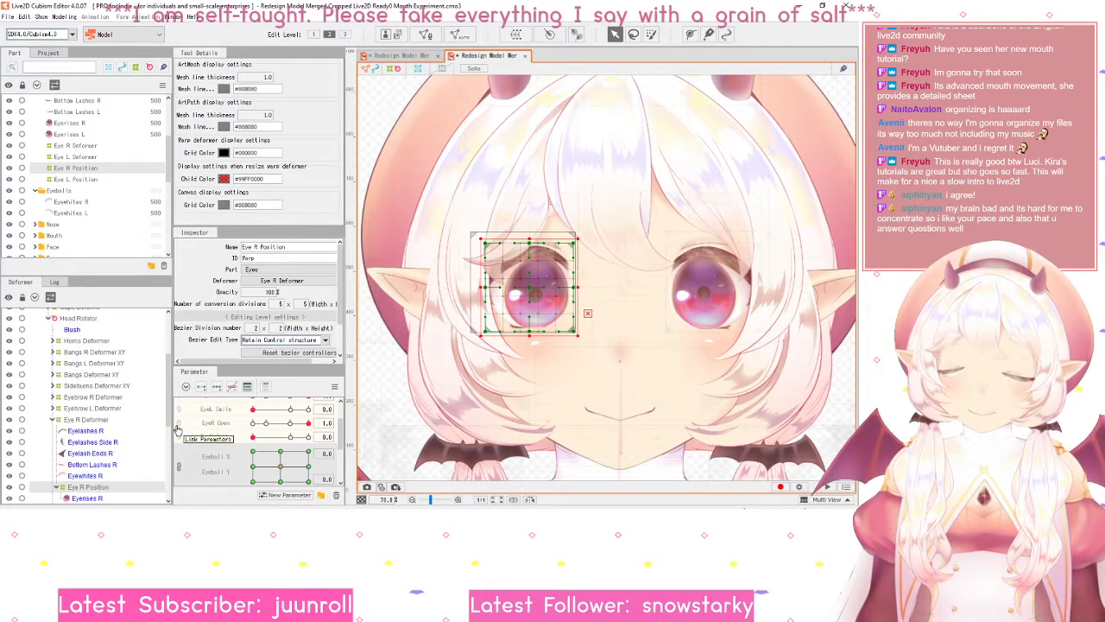
left_click(179, 467)
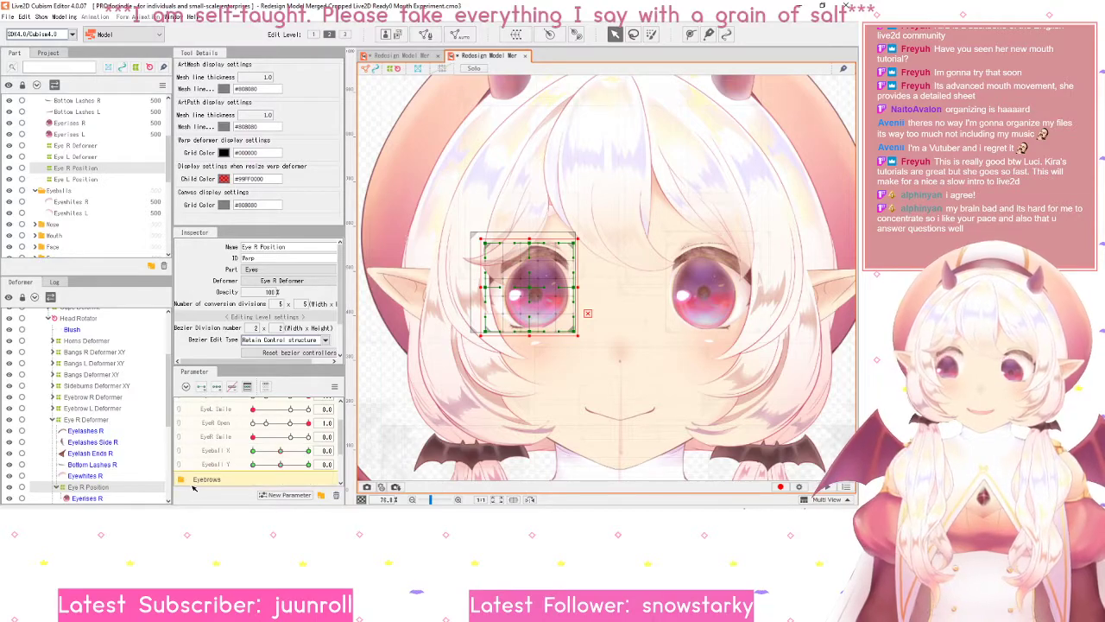
scroll(196, 477, "down", 2)
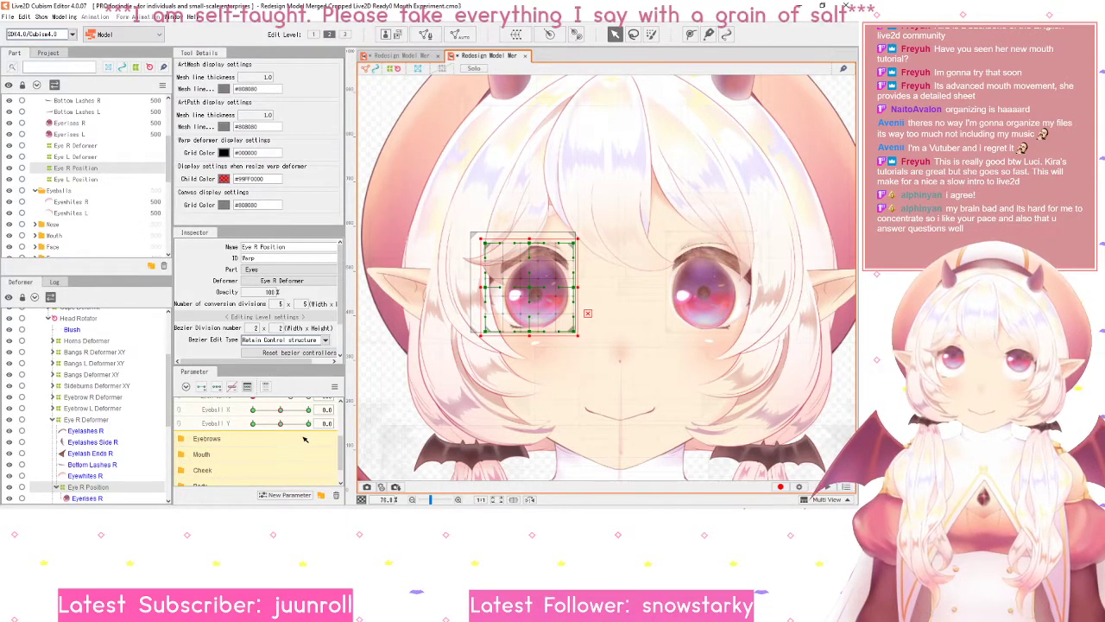
- Preview the irises' horizontal movement on the close-up eye with Eyeball X at -1.0, 1.0 and back at 0.0
scroll(537, 309, "up", 3)
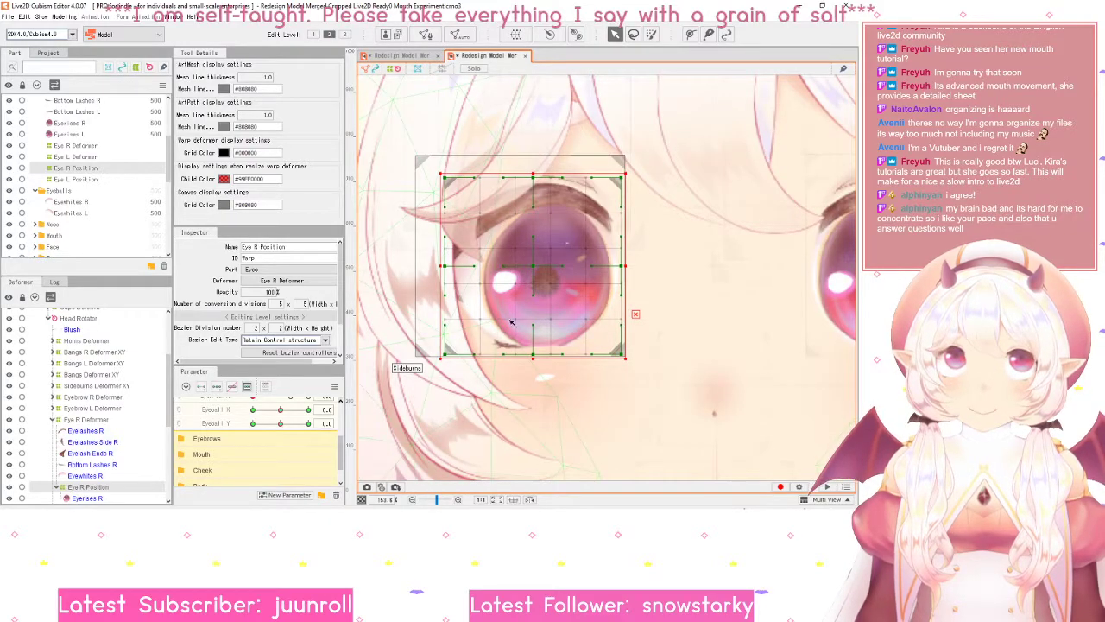
left_click_drag(413, 305, 405, 352)
left_click(220, 410)
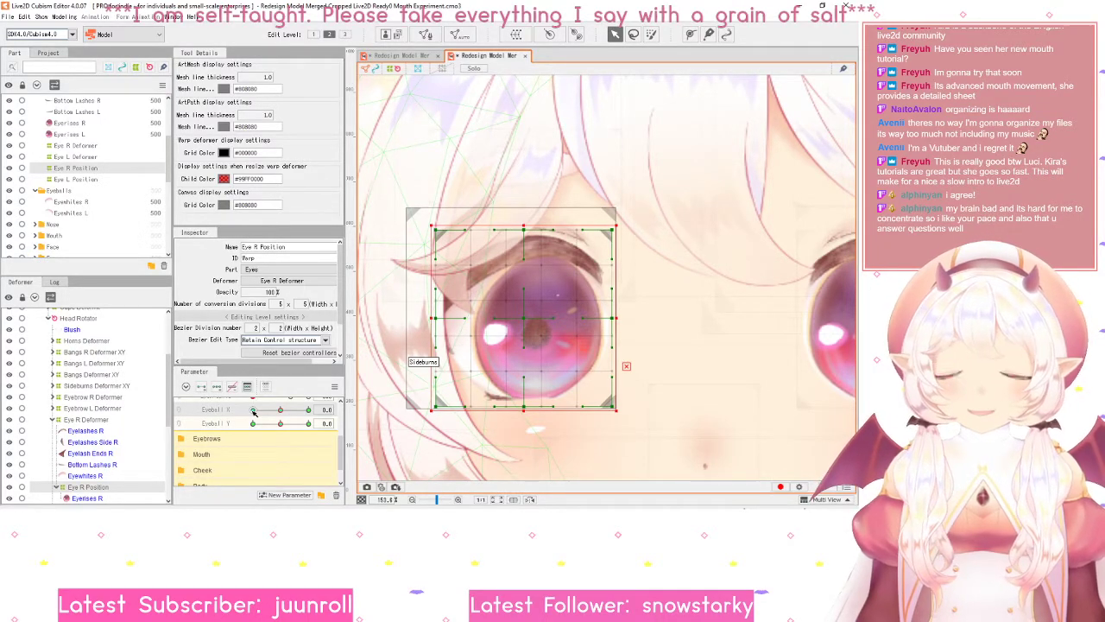
left_click(253, 410)
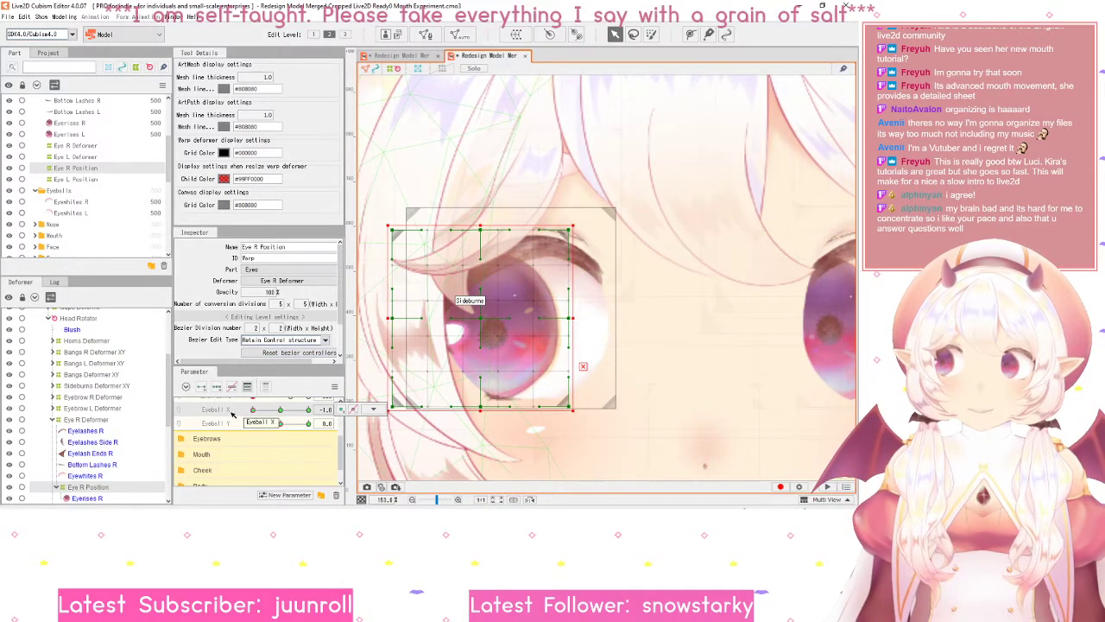
left_click(311, 413)
left_click(353, 409)
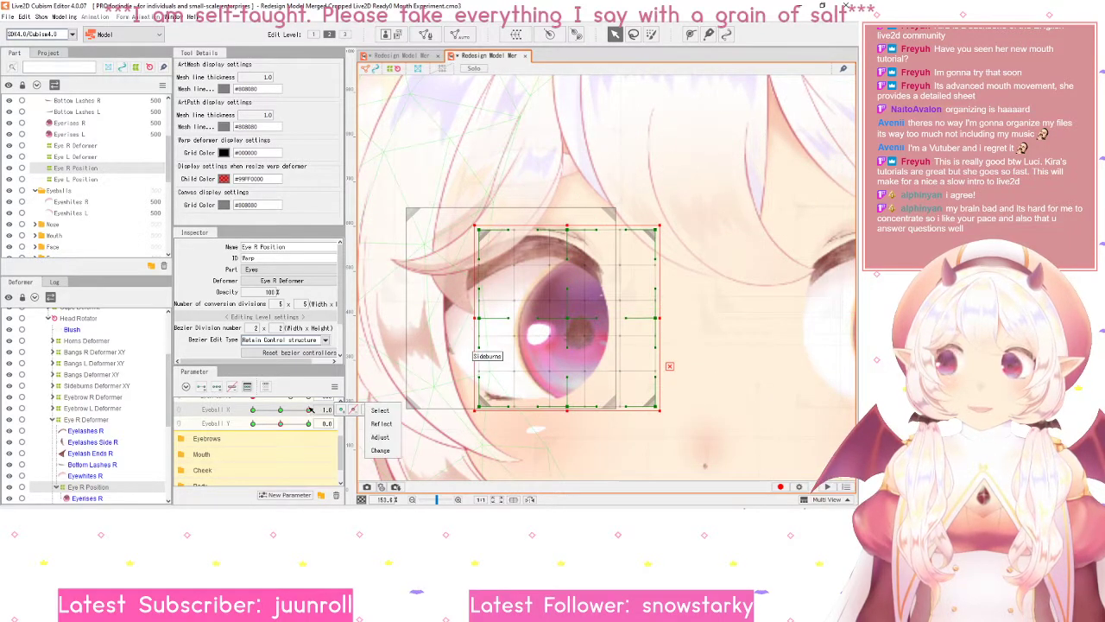
left_click(212, 414)
left_click(253, 409)
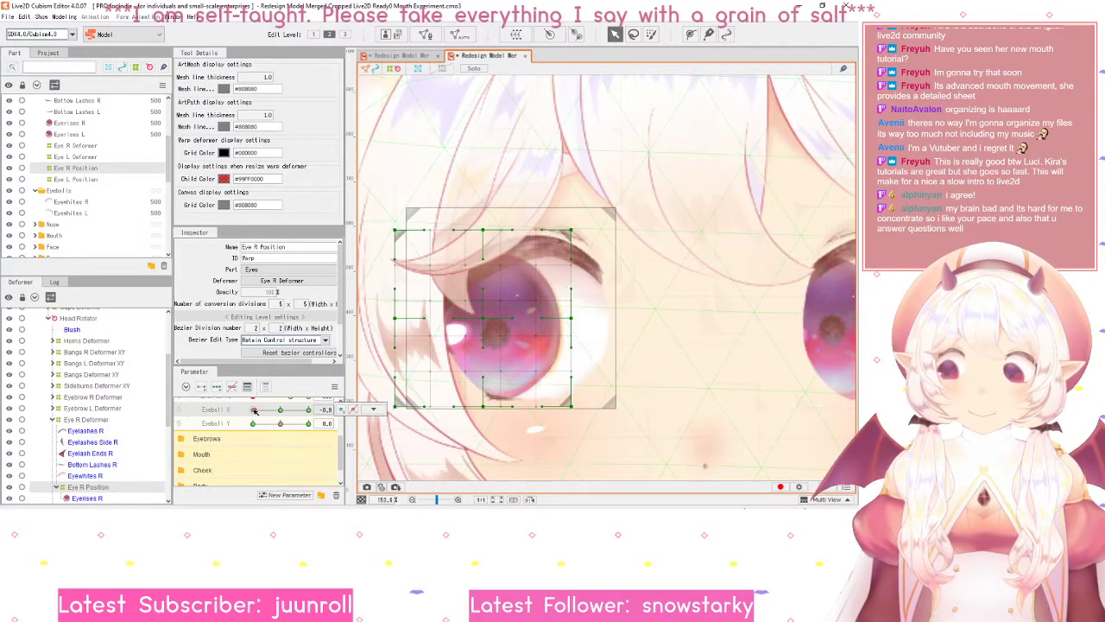
left_click(311, 410)
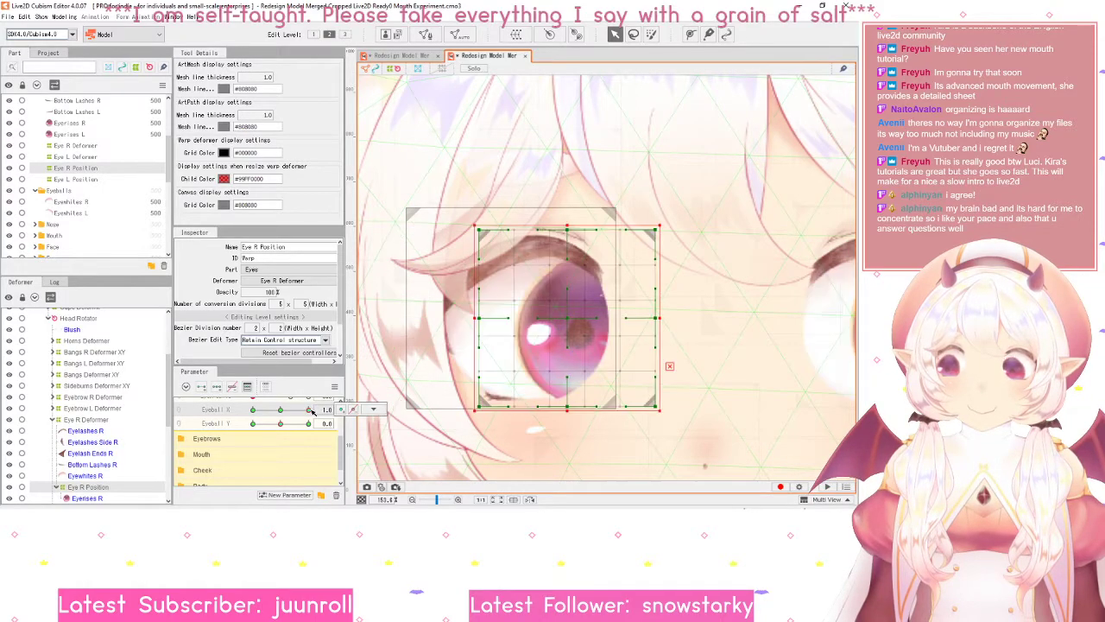
left_click(354, 409)
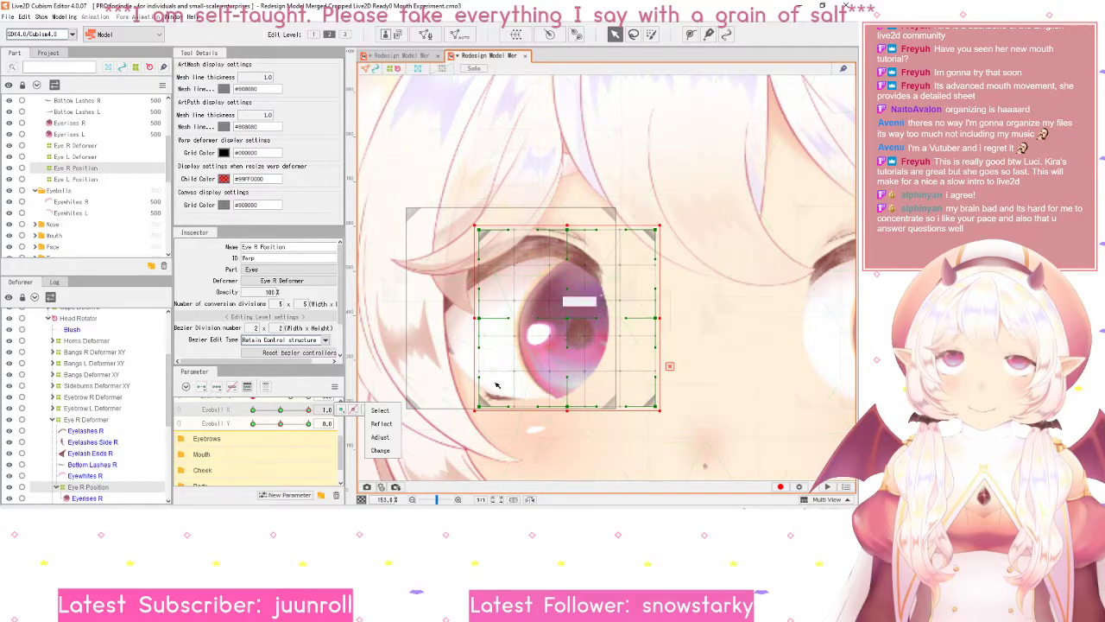
left_click(280, 412)
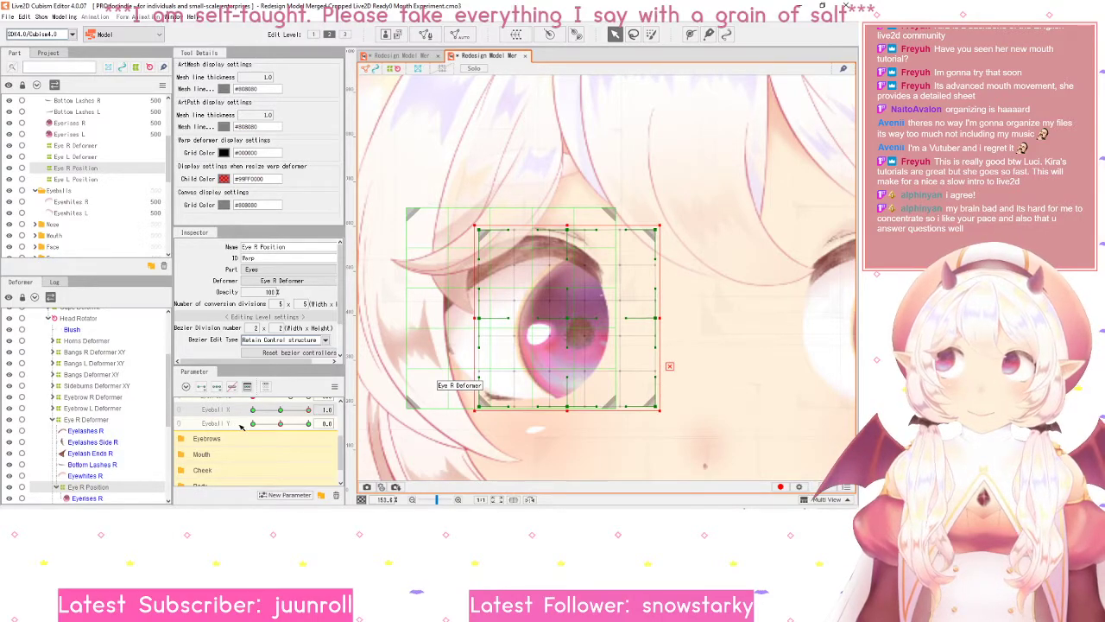
left_click(282, 411)
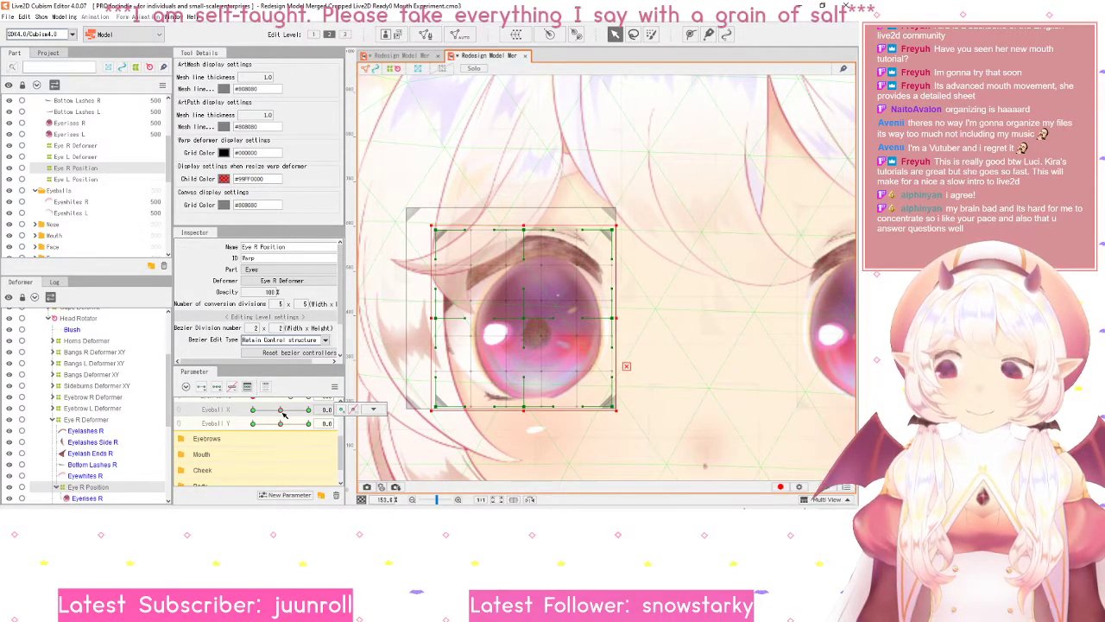
- With Eyeball X at -1.0, preview the irises' vertical movement with Eyeball Y at -1.0, 0.0 and 1.0
mouse_move(281, 410)
left_mouse_down()
mouse_move(269, 411)
mouse_move(303, 419)
mouse_move(250, 414)
mouse_move(328, 420)
mouse_move(240, 418)
mouse_move(336, 419)
mouse_move(225, 417)
mouse_move(320, 419)
mouse_move(247, 416)
mouse_move(285, 417)
mouse_move(270, 417)
left_mouse_up()
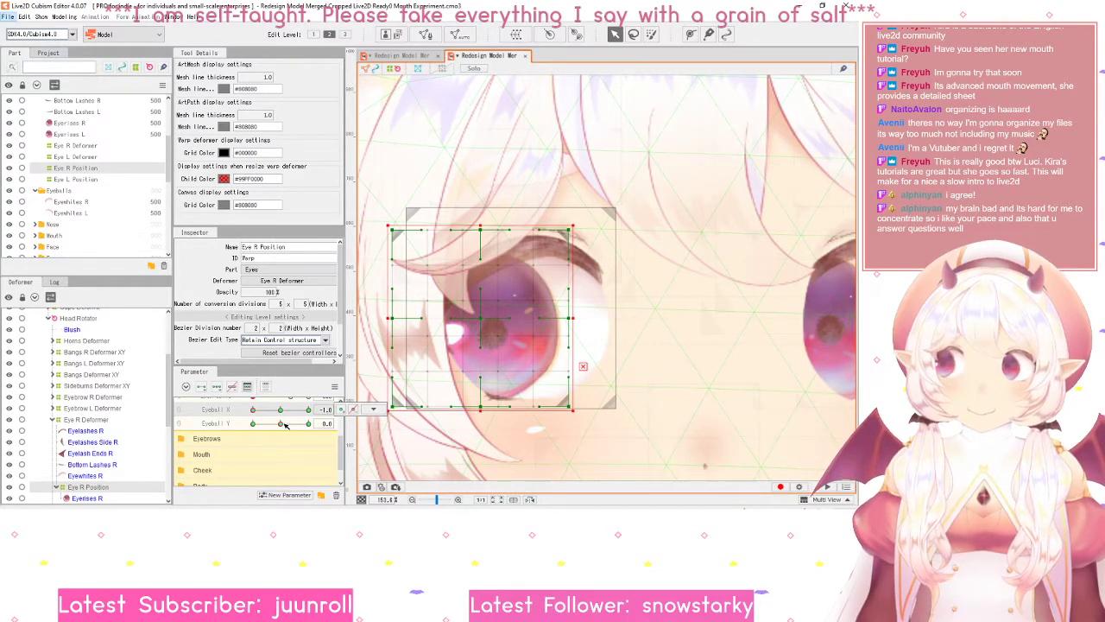
left_click_drag(283, 427, 245, 438)
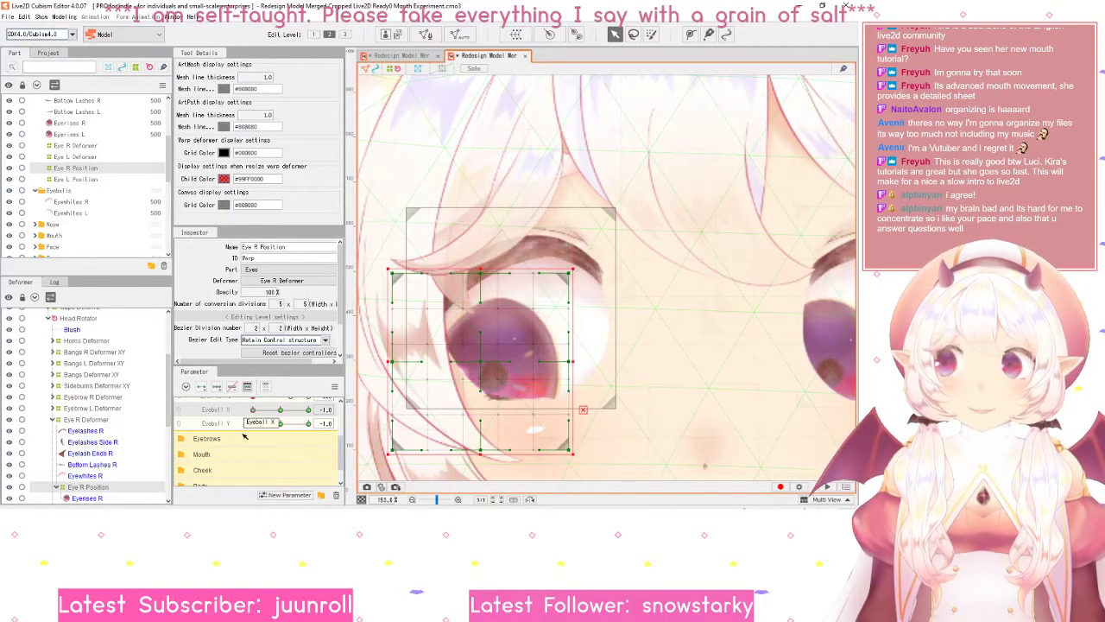
left_click(308, 424)
left_click(281, 424)
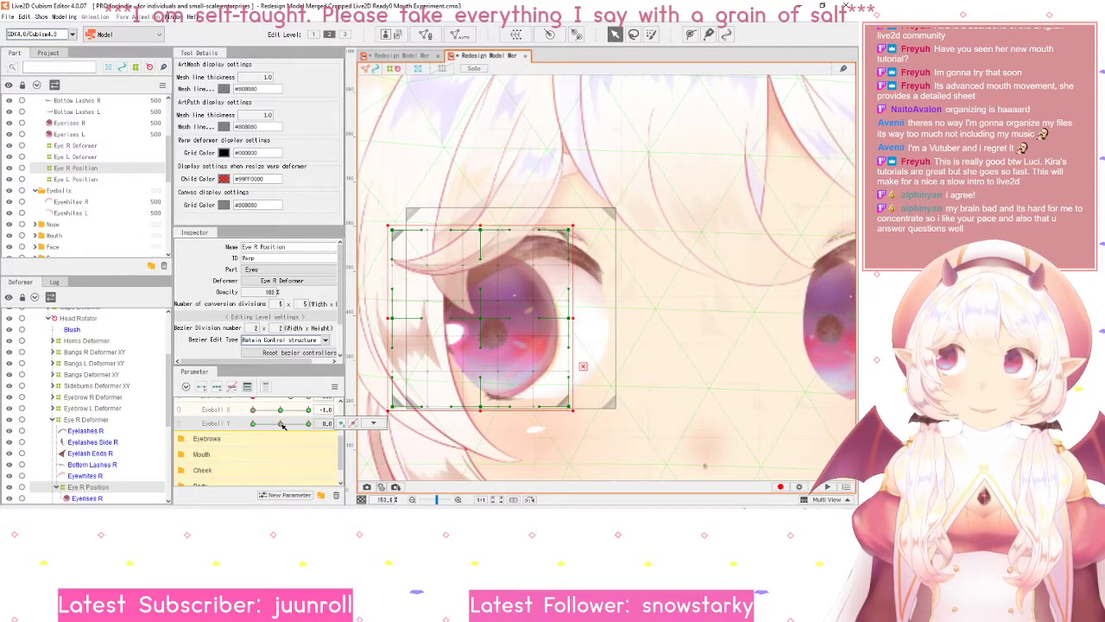
left_click(253, 424)
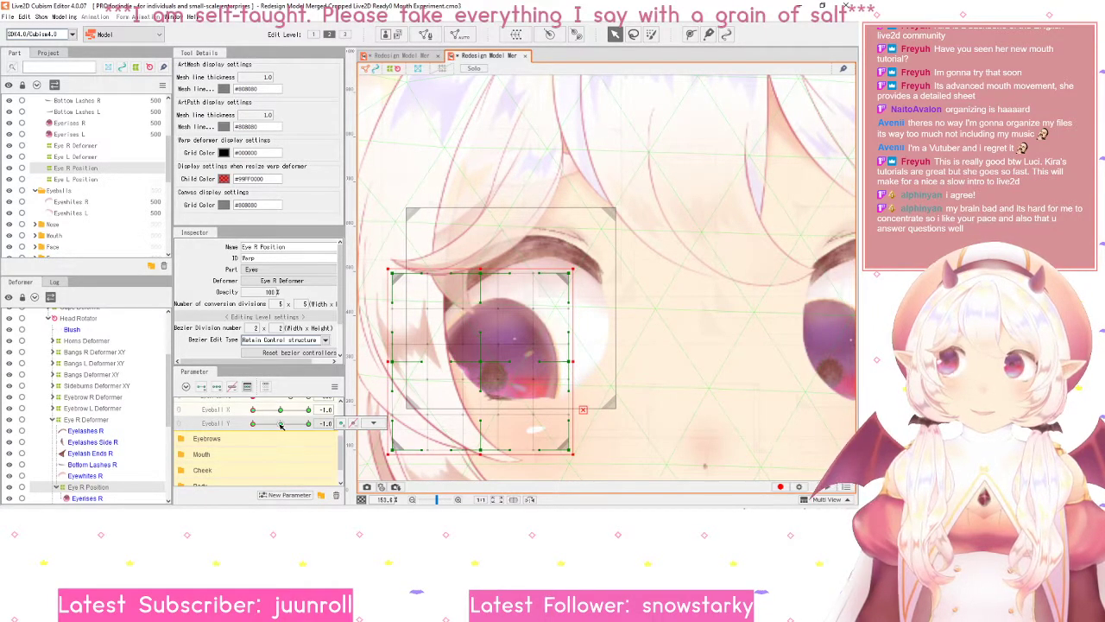
left_click(280, 424)
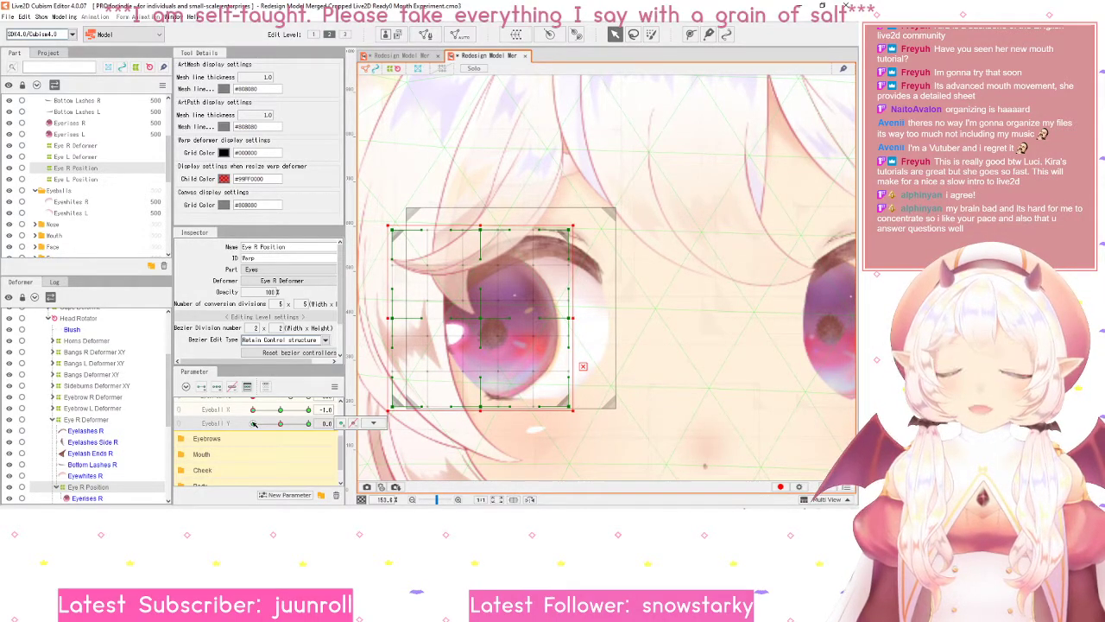
left_click(253, 424)
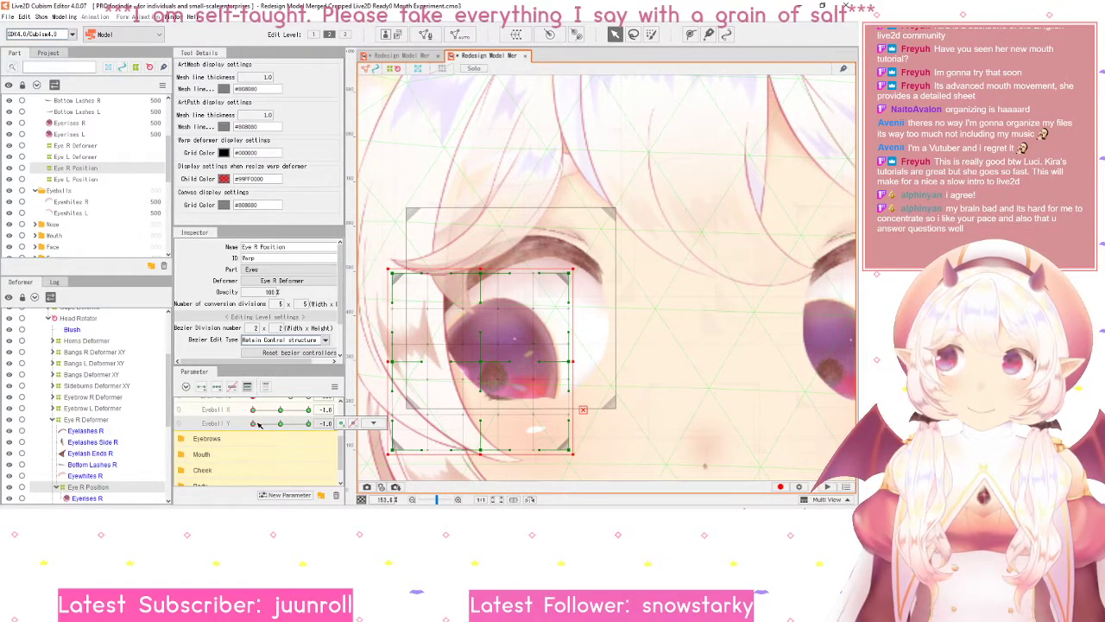
left_click(256, 424)
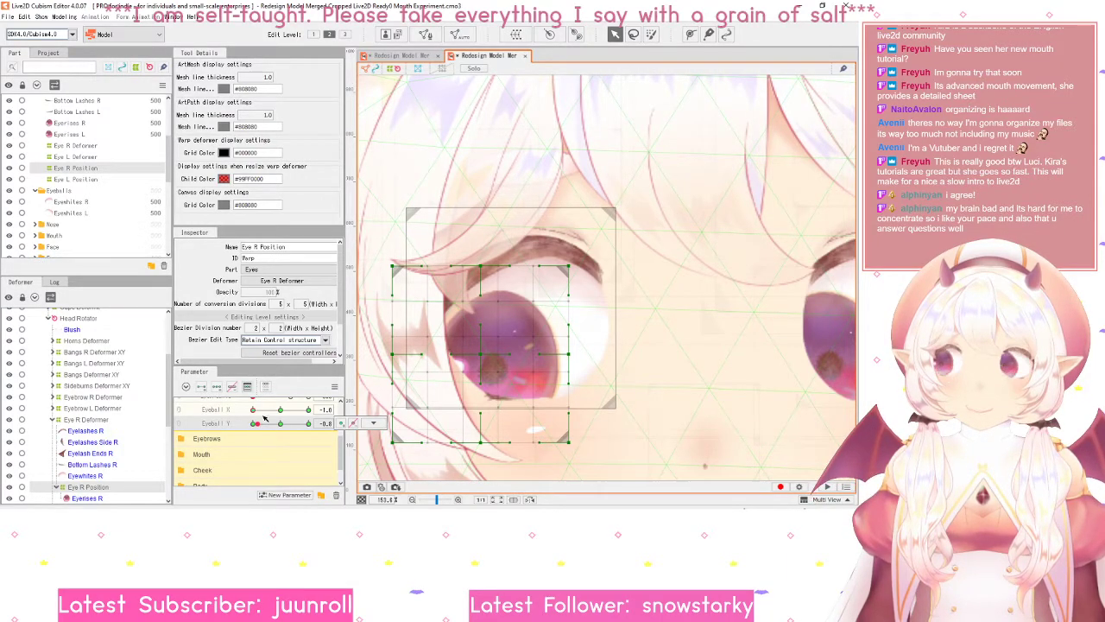
left_click(254, 423)
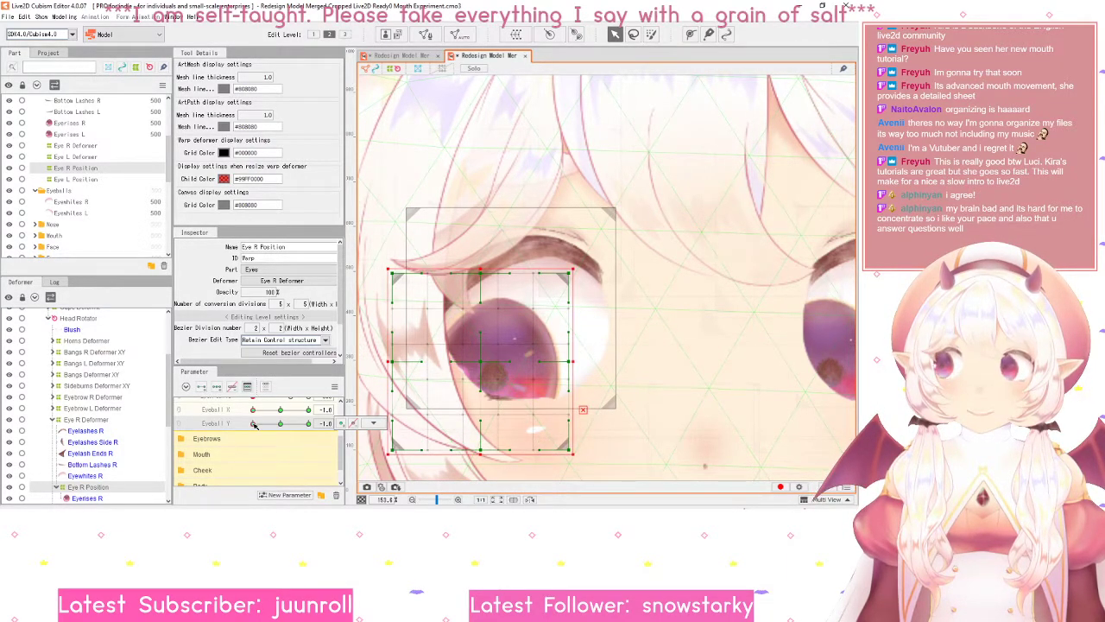
left_click(309, 423)
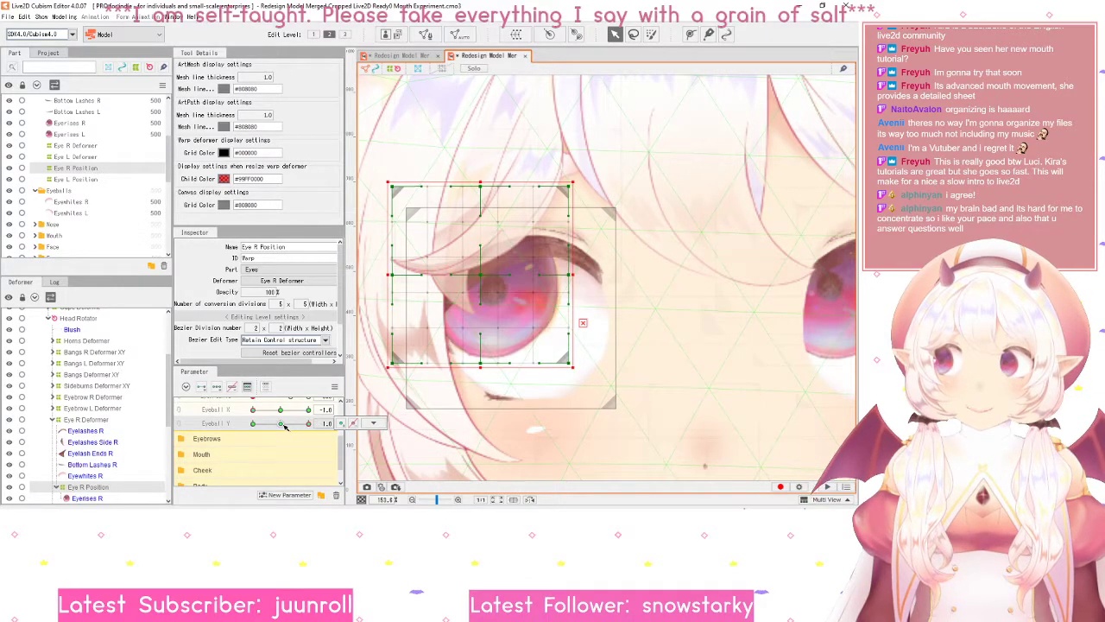
- Reset Eyeball X and Eyeball Y to 0.0 and link the two parameters into one grid
left_click(283, 424)
left_click(282, 410)
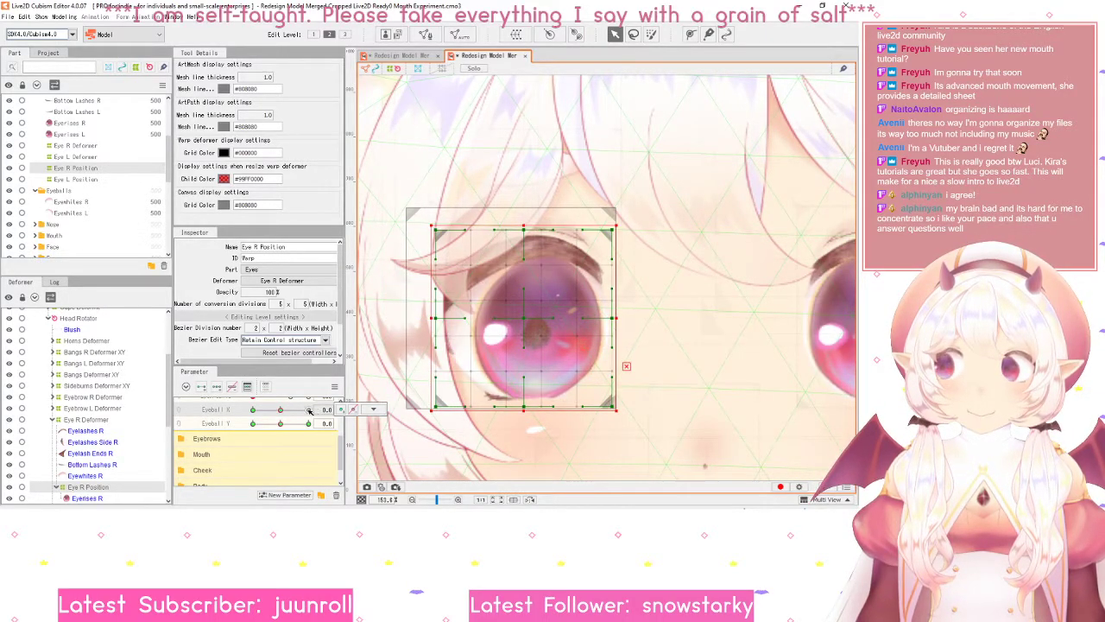
left_click(308, 409)
left_click(281, 410)
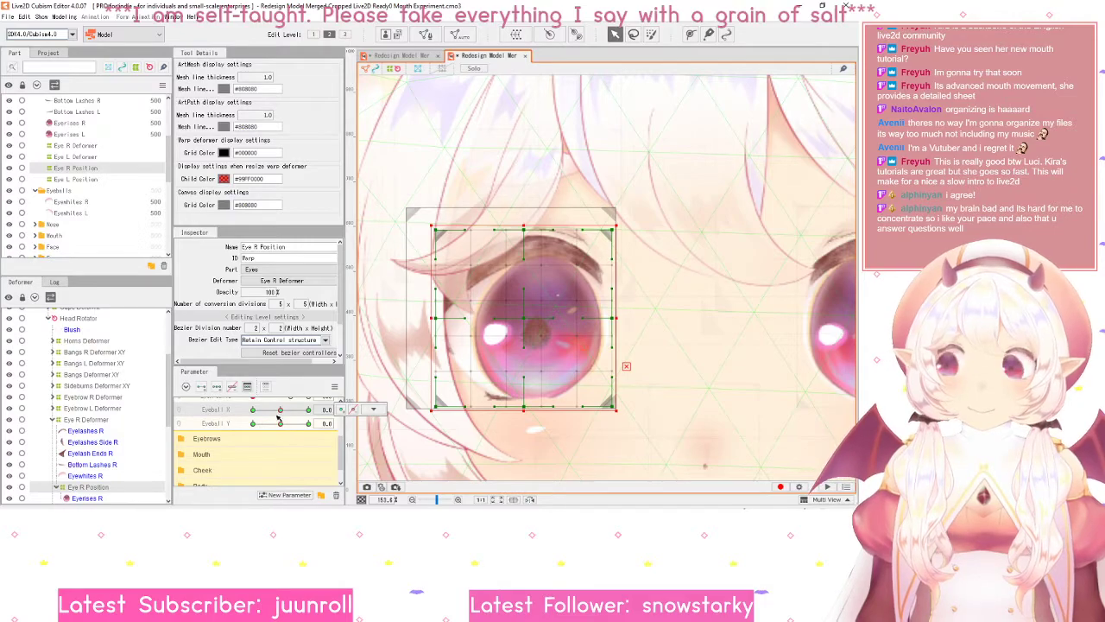
left_click(180, 416)
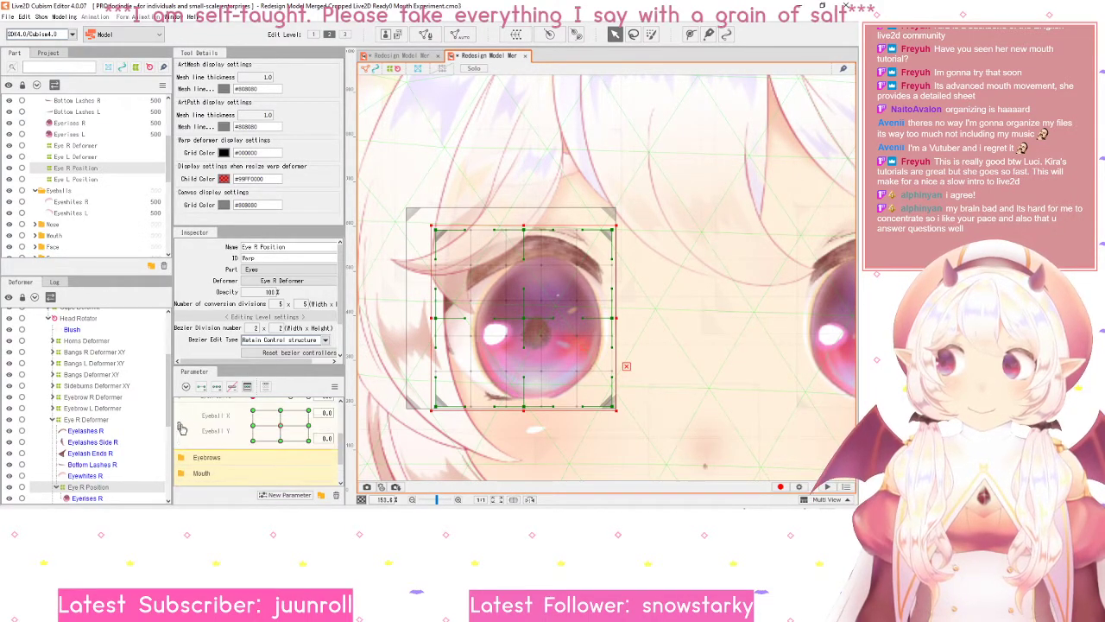
- Preview the irises' diagonal movement on both eyes with Eyeball X at -1.0 and Eyeball Y at 1.0, returning both to 0.0
left_click(253, 412)
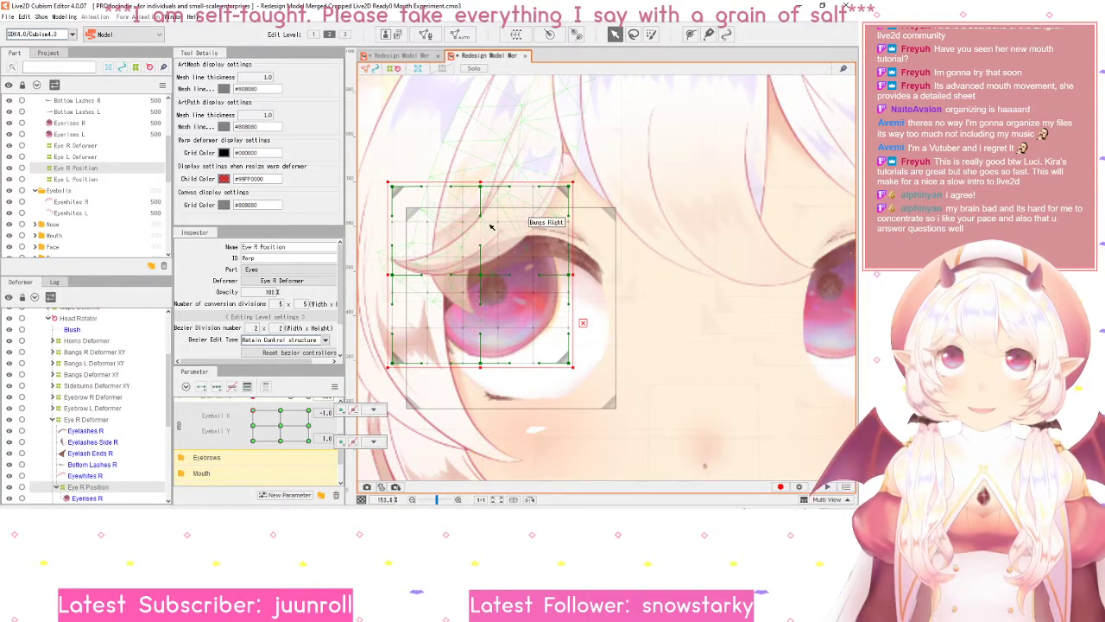
scroll(567, 378, "down", 3)
scroll(566, 378, "up", 3)
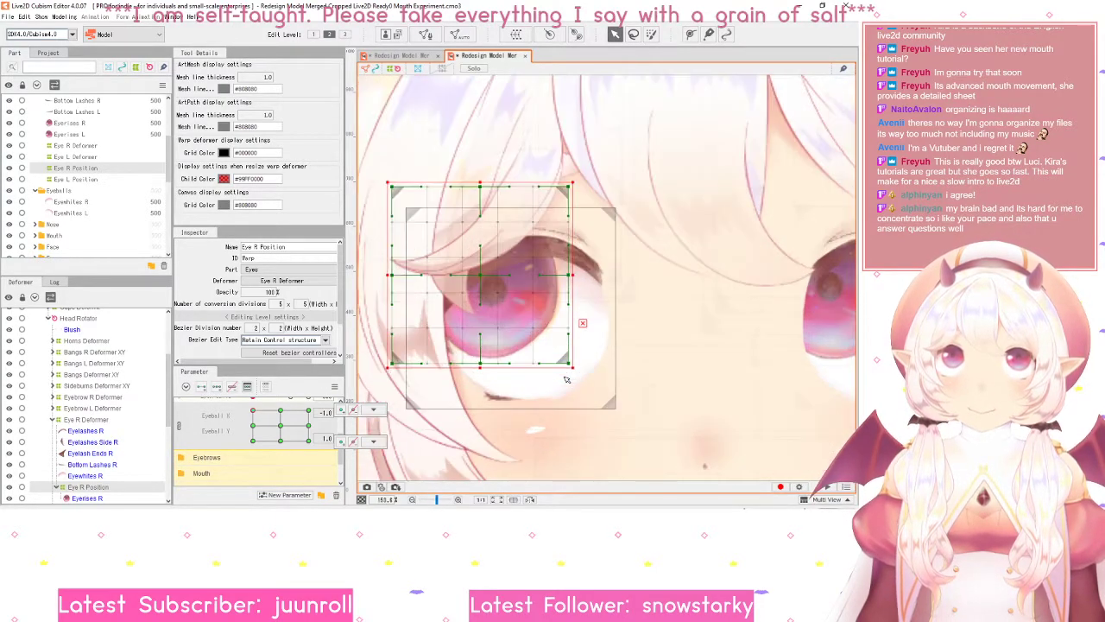
scroll(566, 378, "down", 3)
scroll(535, 388, "down", 1)
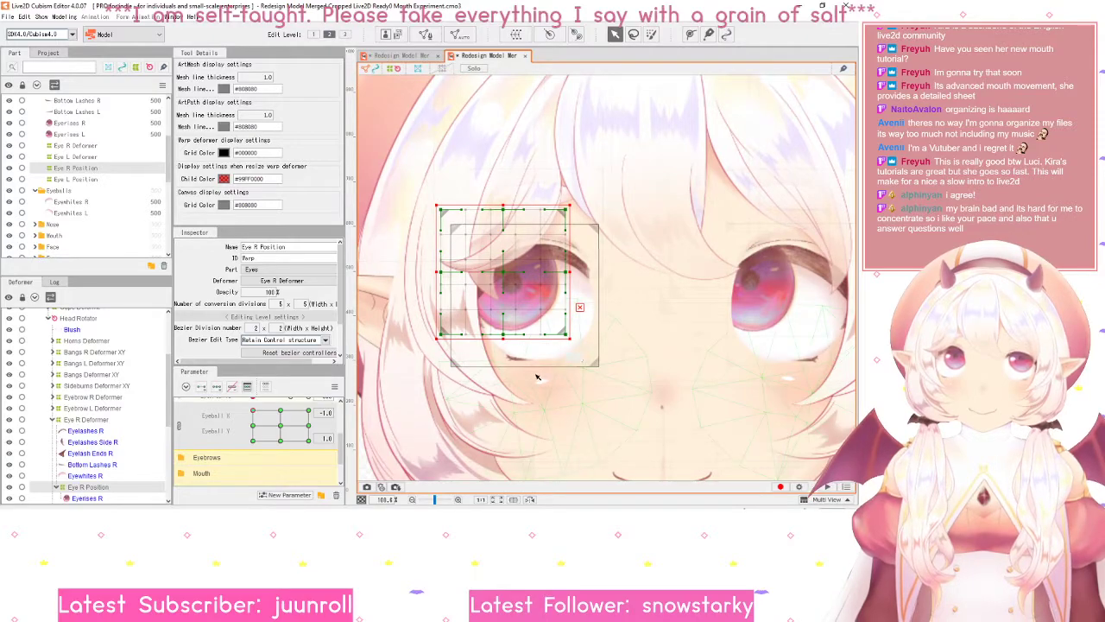
left_click(255, 412)
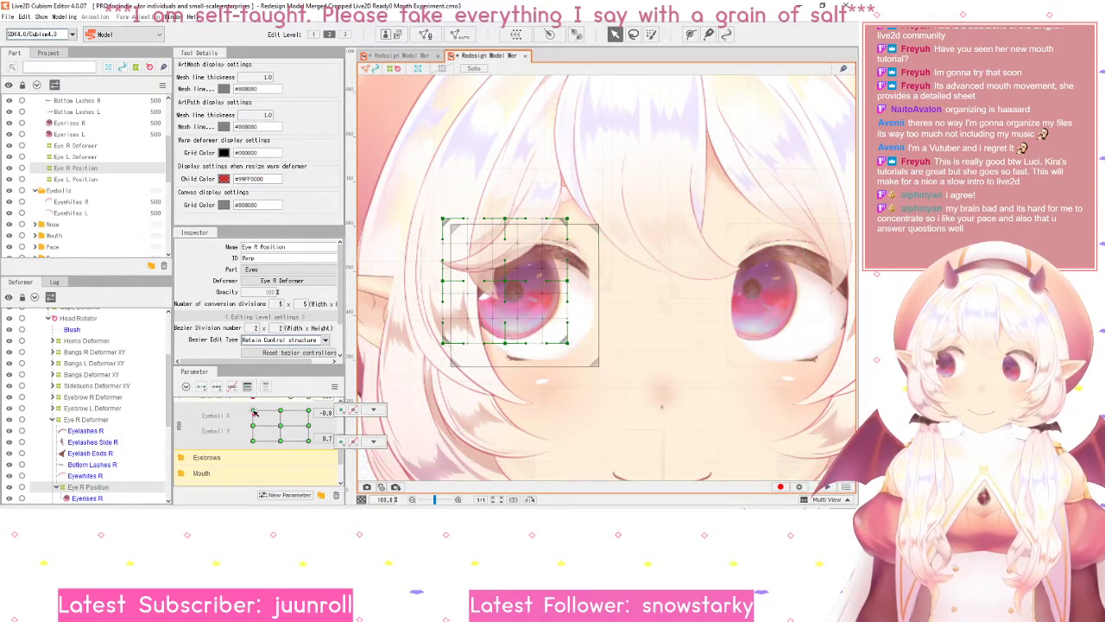
left_click_drag(254, 413, 280, 424)
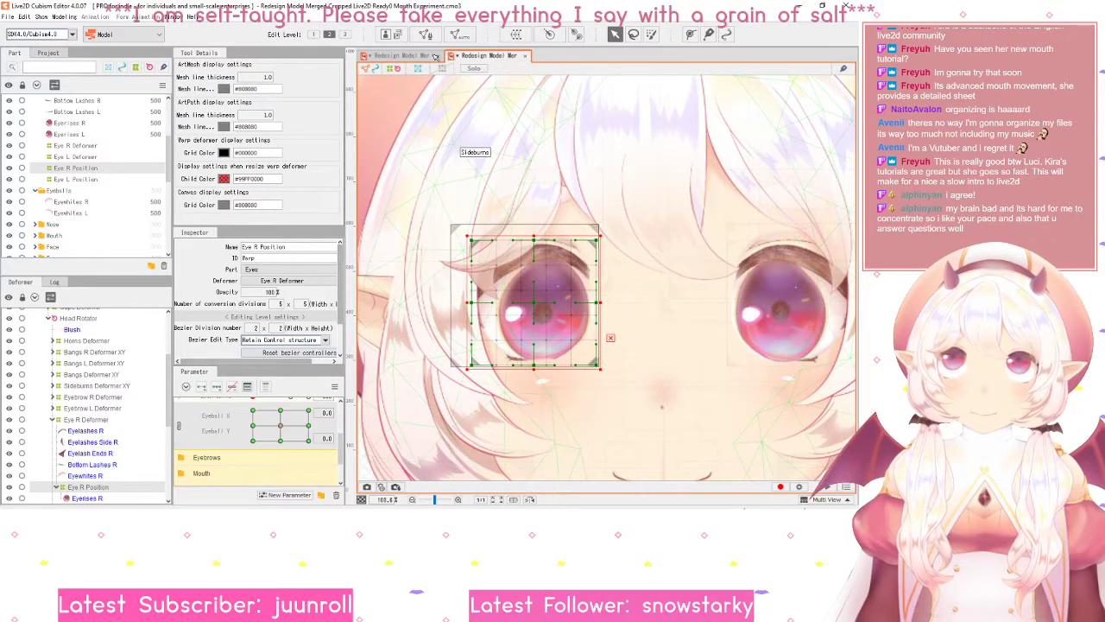
- Switch to the other open redesigned model document and bring its Angle X parameter into view
left_click(405, 56)
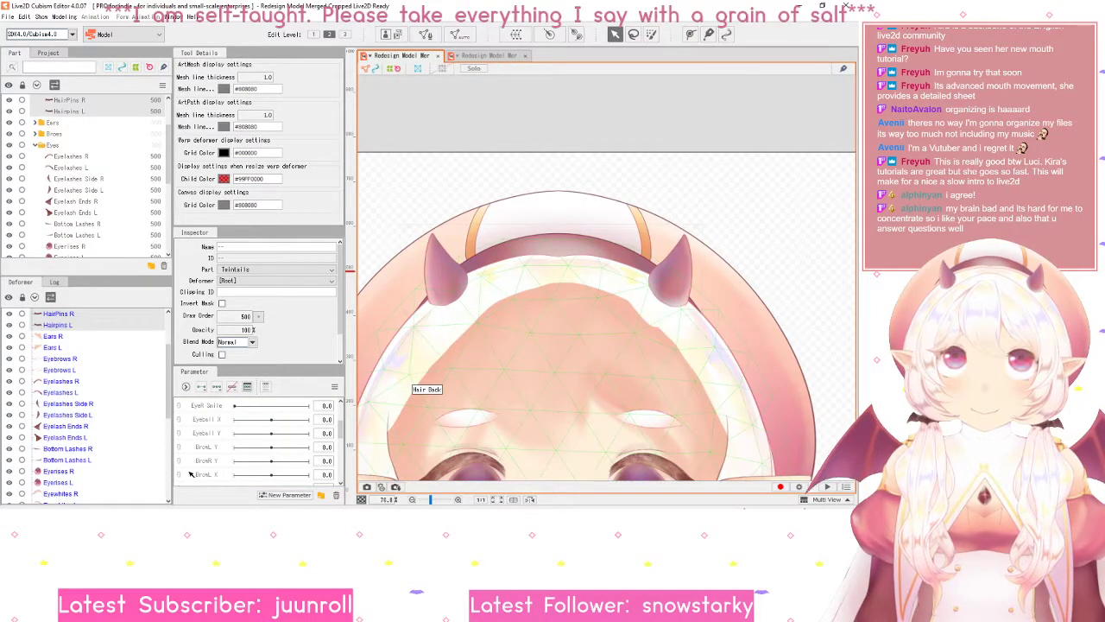
scroll(213, 469, "up", 2)
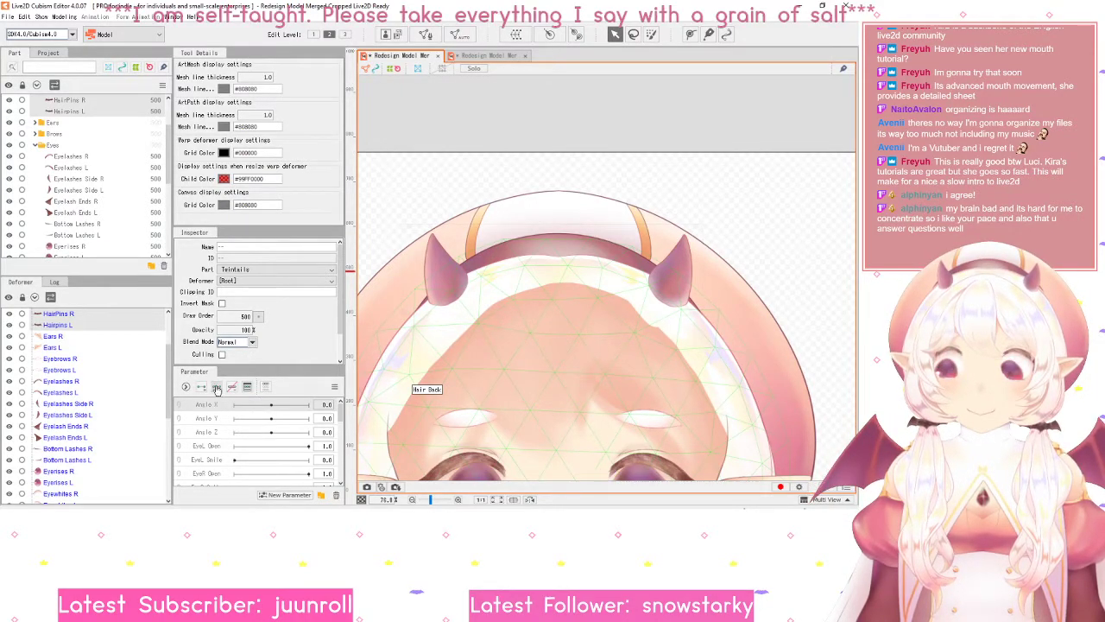
left_click(216, 390)
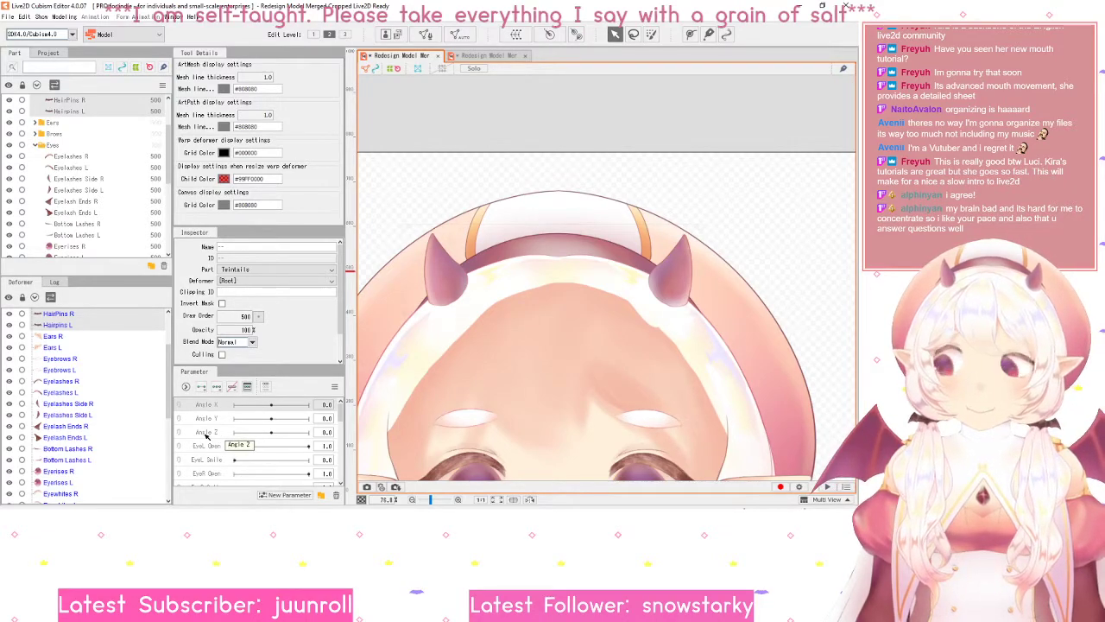
left_click(216, 403)
left_click_drag(553, 382, 546, 244)
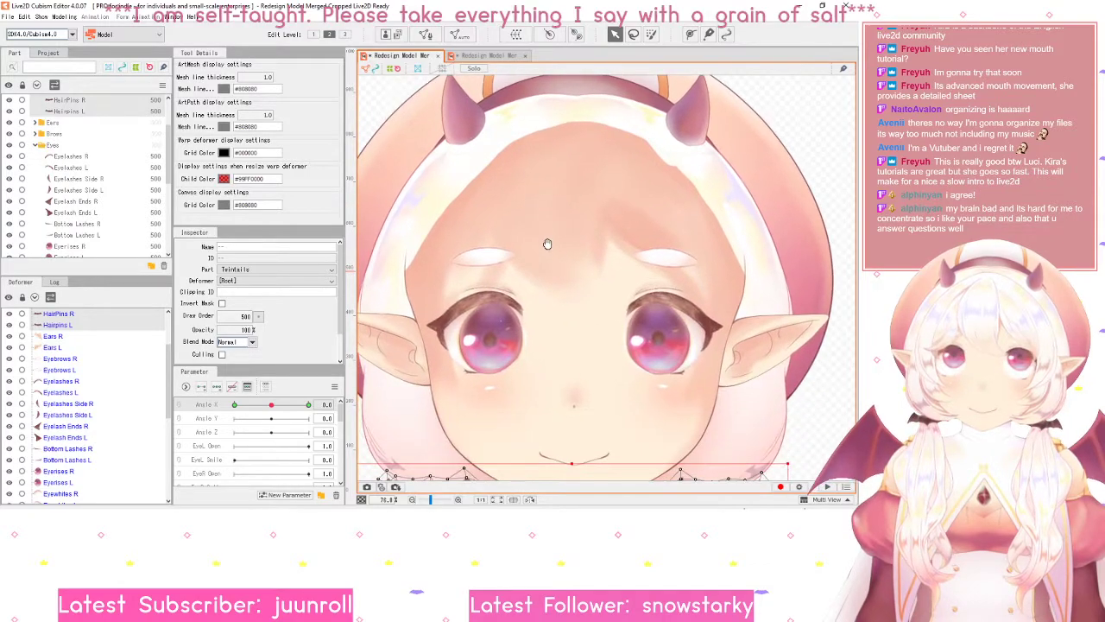
left_click(234, 404)
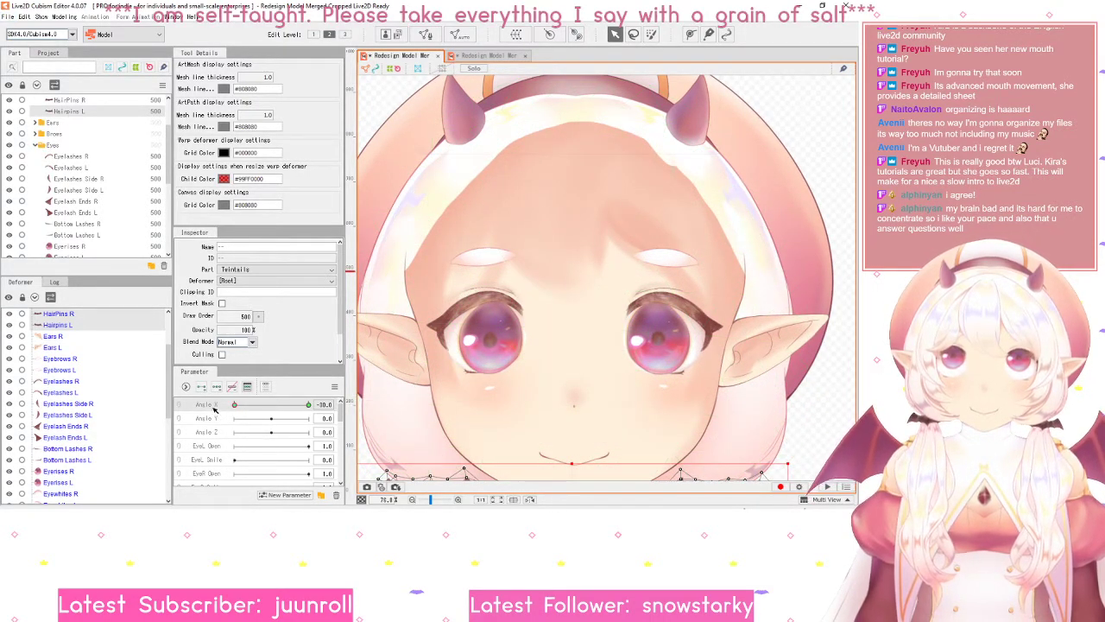
left_click(201, 386)
- Expand the Horns part and select Warp Deformer of Horns, framing both devil horns on the canvas
scroll(145, 170, "up", 2)
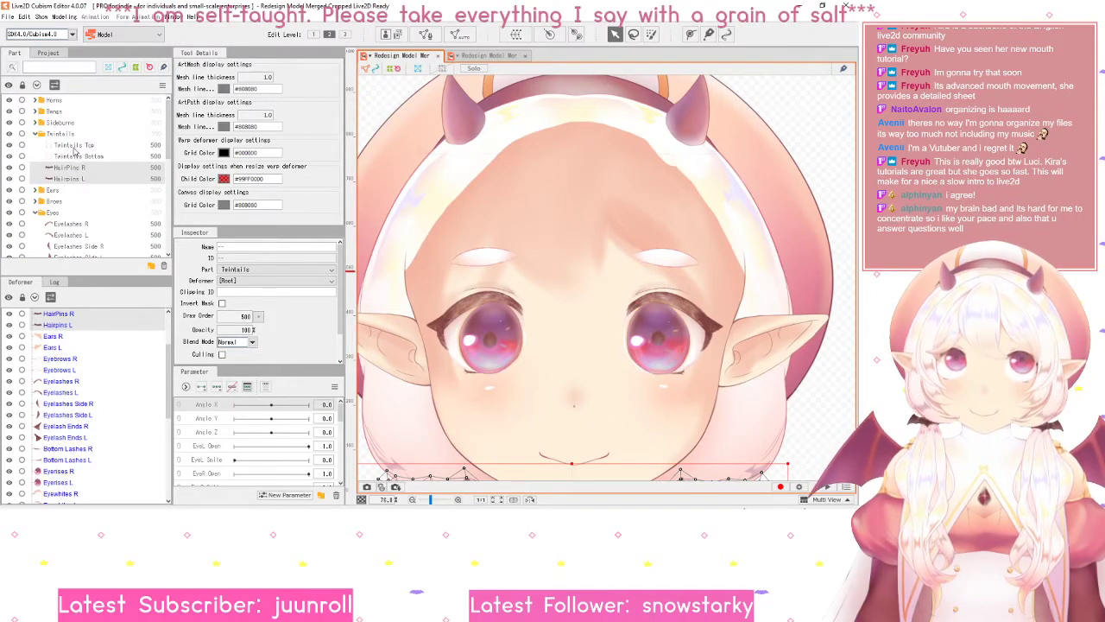
left_click(37, 101)
left_click(73, 112)
left_click_drag(494, 151, 499, 177)
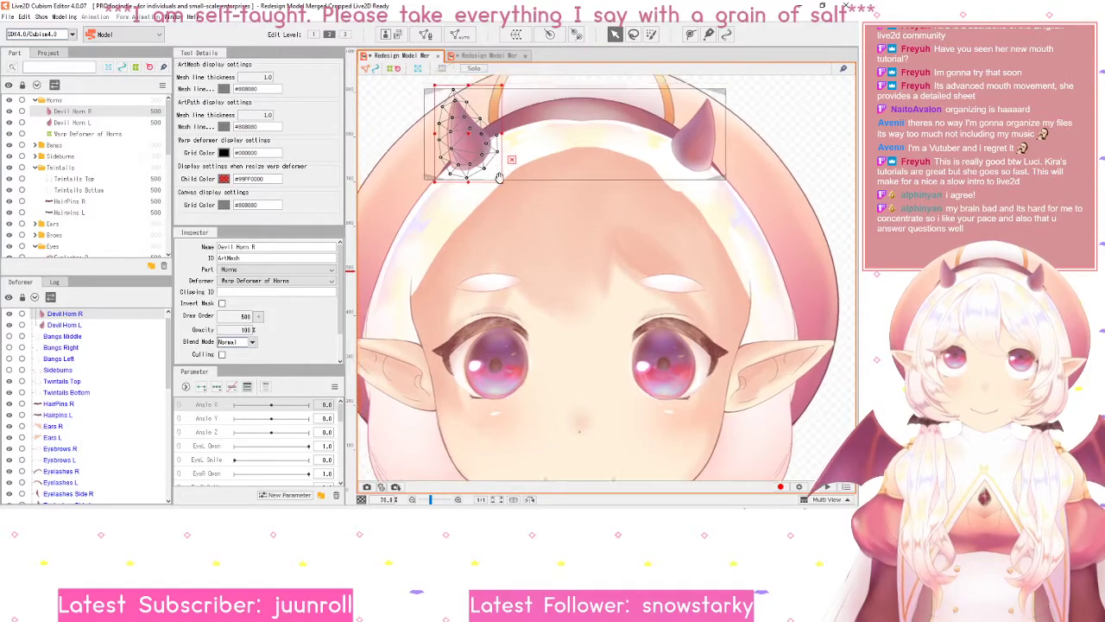
scroll(499, 177, "up", 4)
left_click(113, 136)
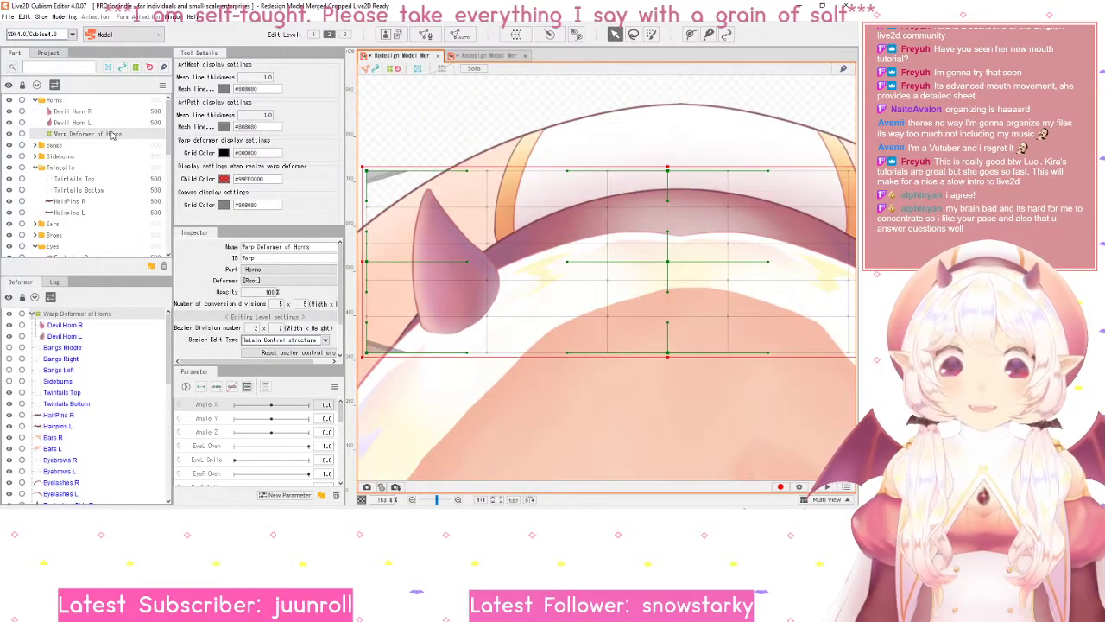
scroll(608, 380, "down", 3)
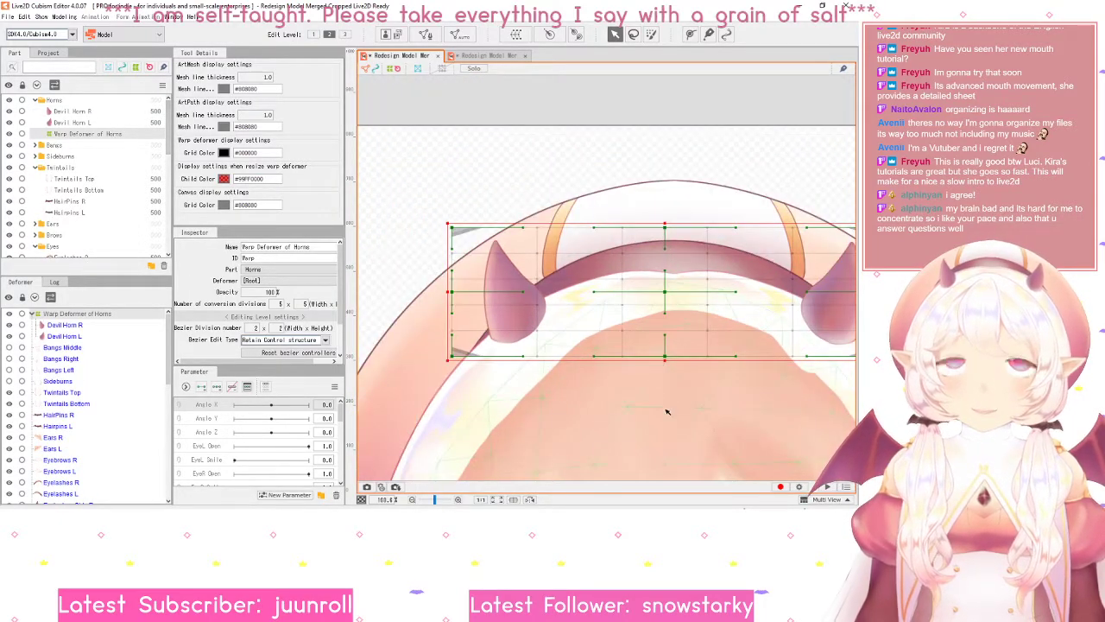
scroll(608, 380, "down", 1)
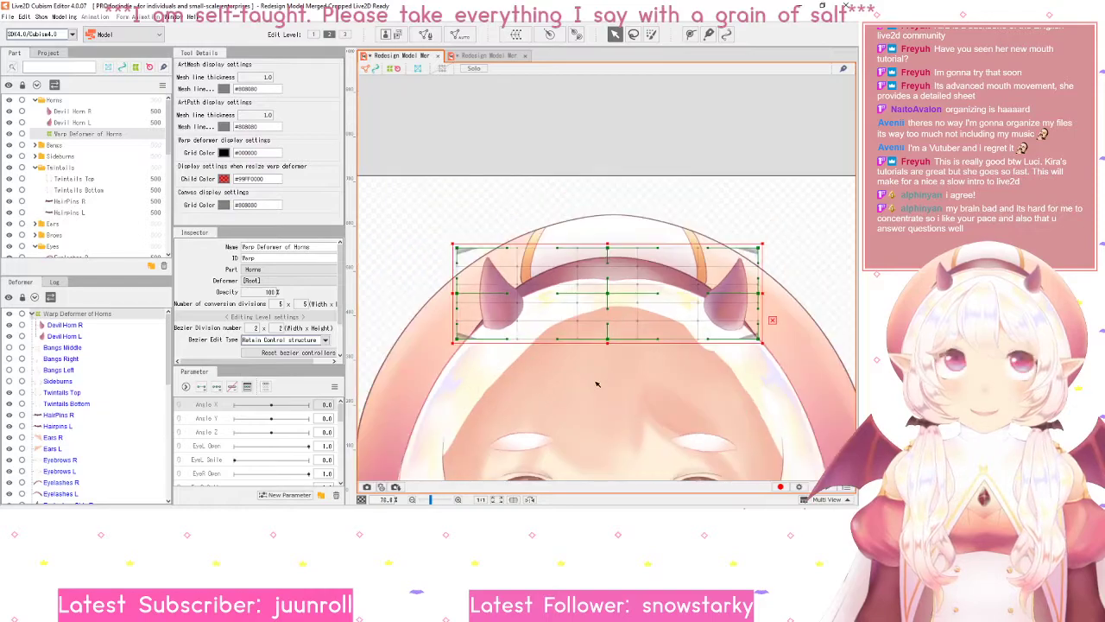
- Give Warp Deformer of Horns two keyforms on Angle X and move it up and left off the head at -30.0
left_click(234, 404)
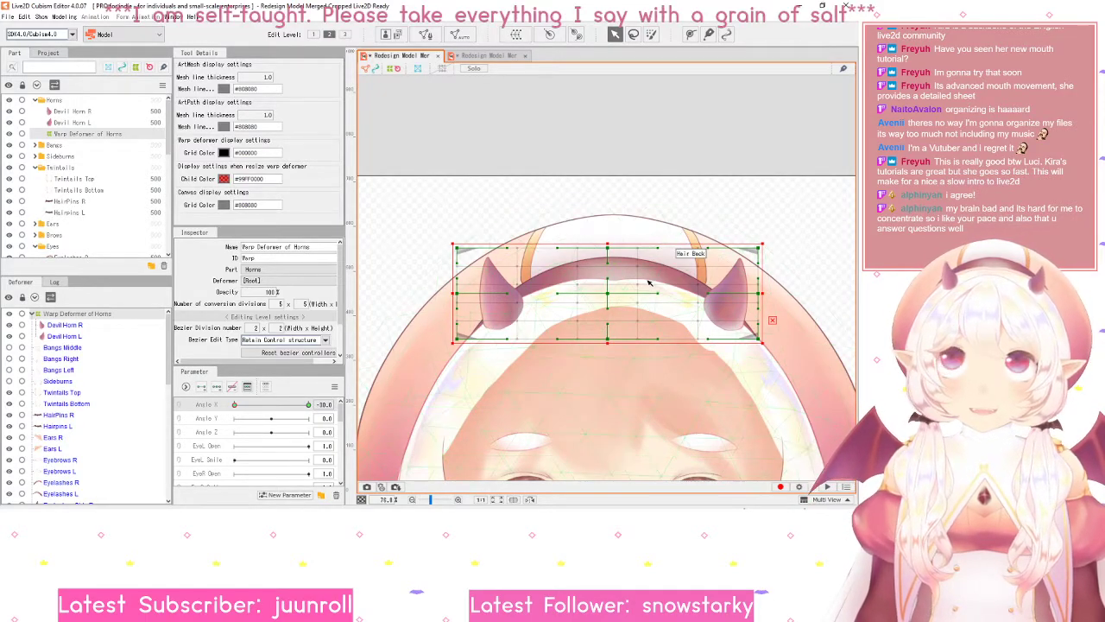
left_click(235, 406)
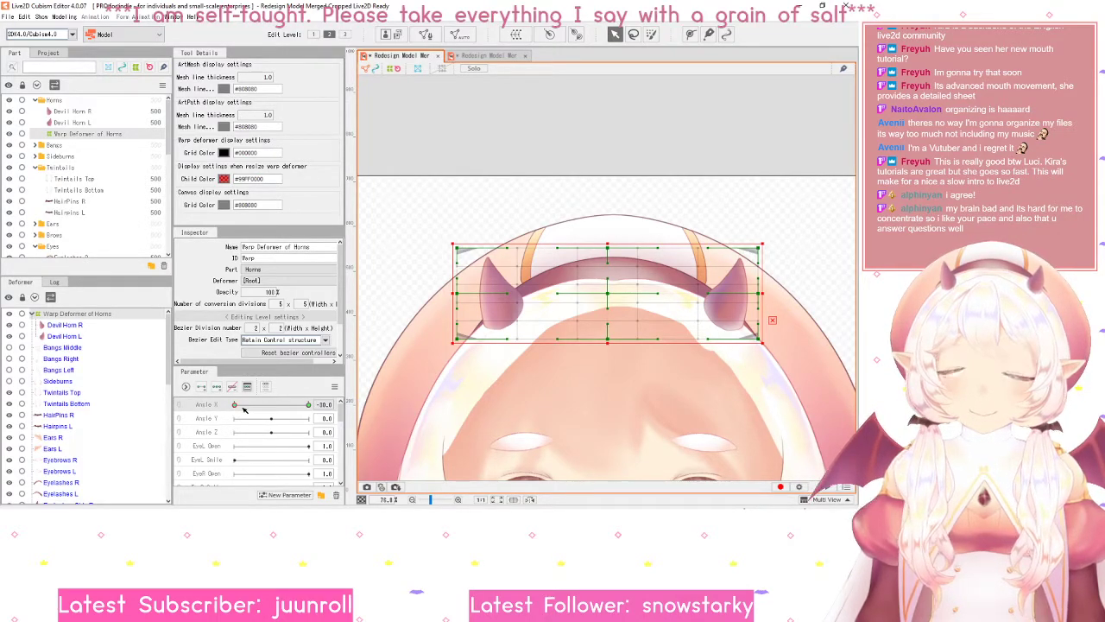
left_click_drag(607, 293, 492, 204)
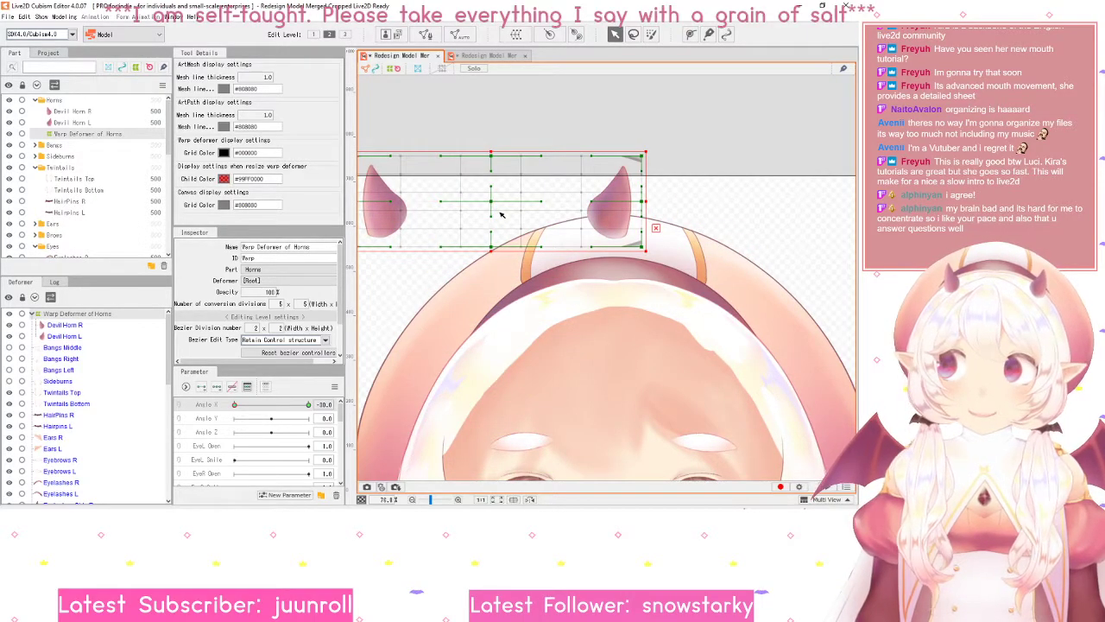
- Preview the horns' movement by switching Angle X between -30.0 and 30.0, ending at -30.0
mouse_move(234, 404)
left_mouse_down()
mouse_move(326, 405)
mouse_move(234, 404)
left_mouse_up()
left_click(373, 404)
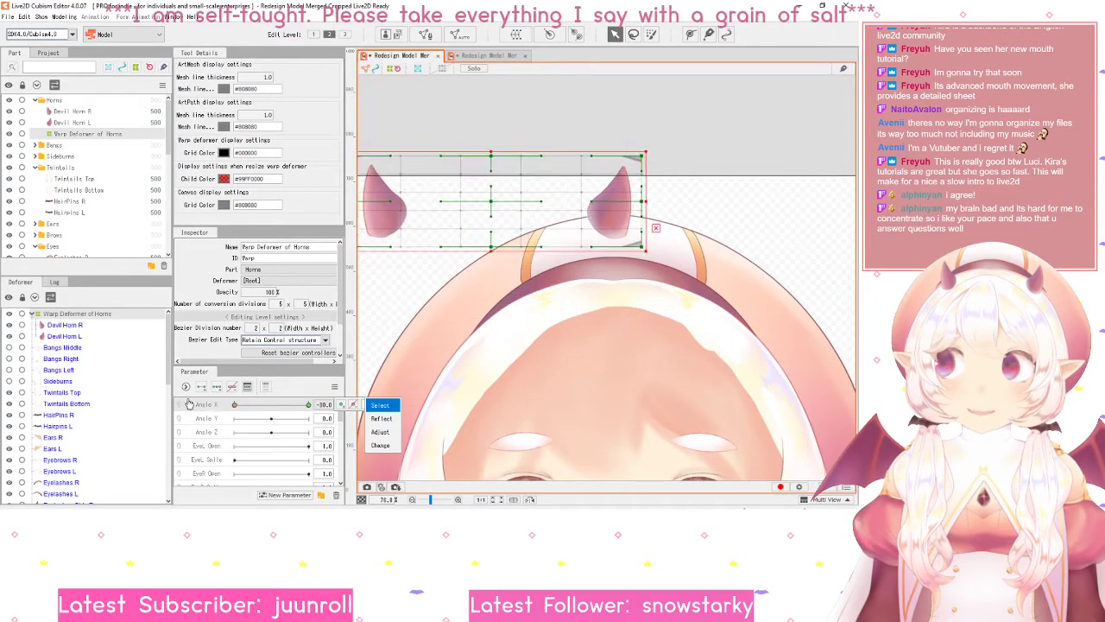
left_click(308, 404)
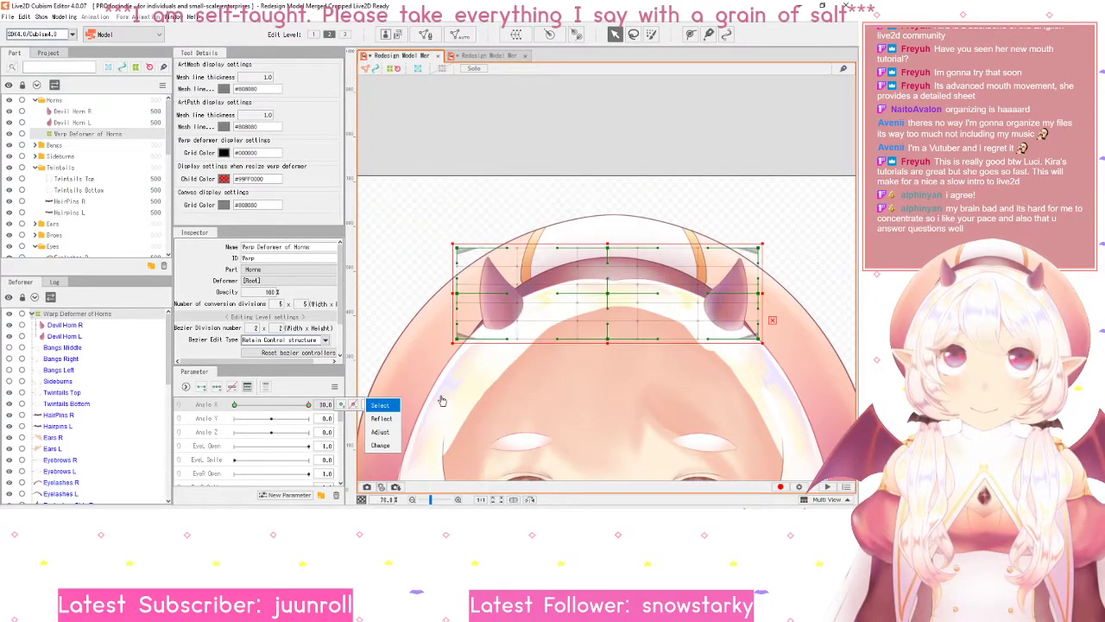
left_click(234, 404)
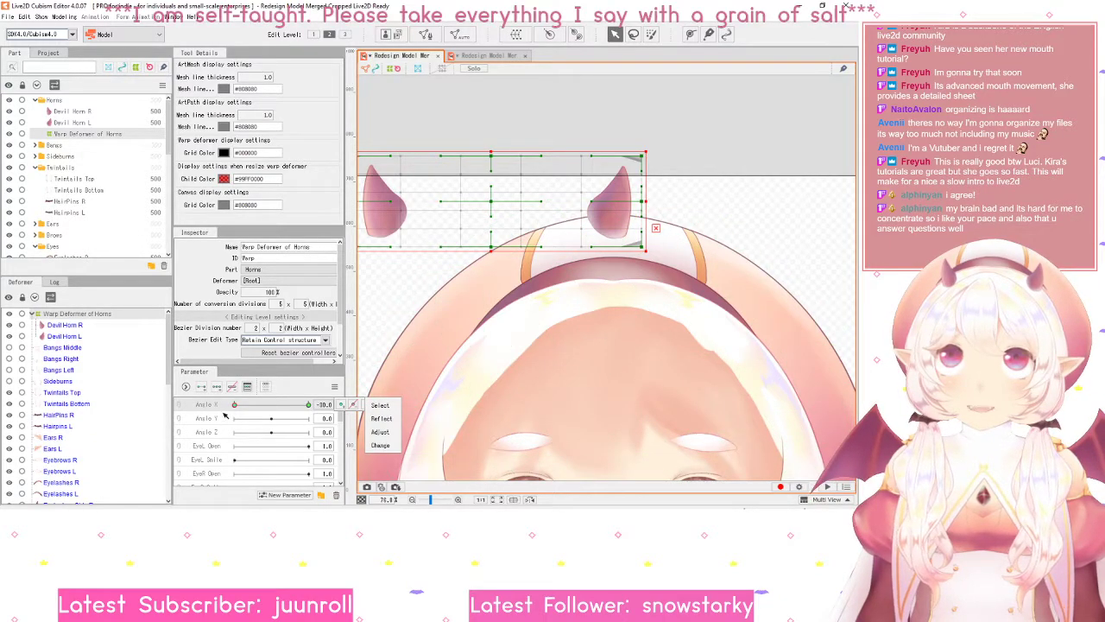
key("Escape")
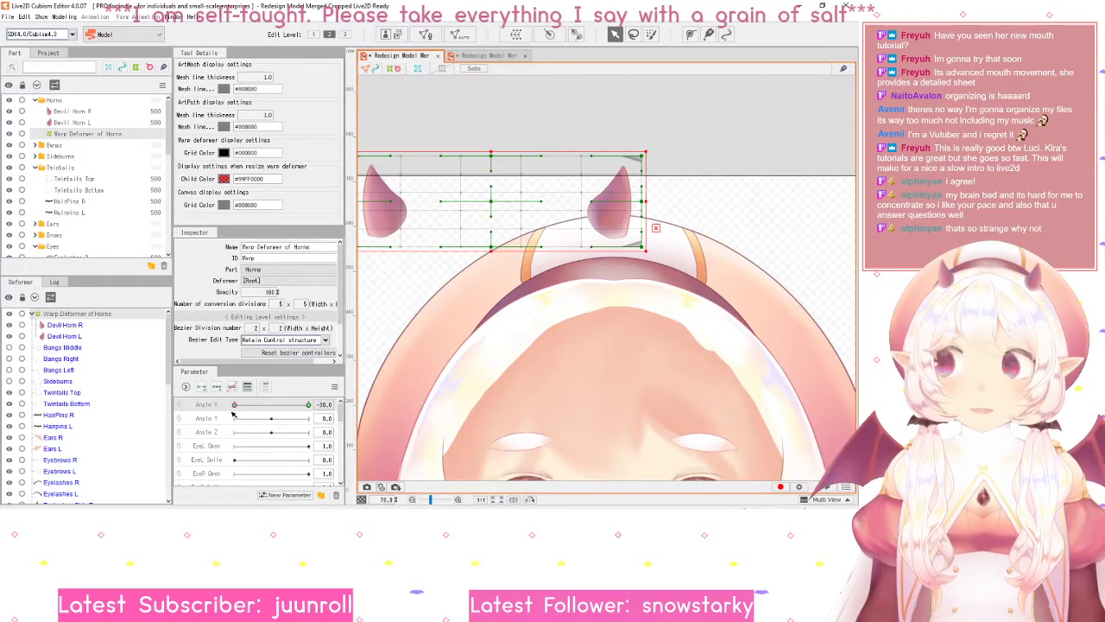
left_click(309, 405)
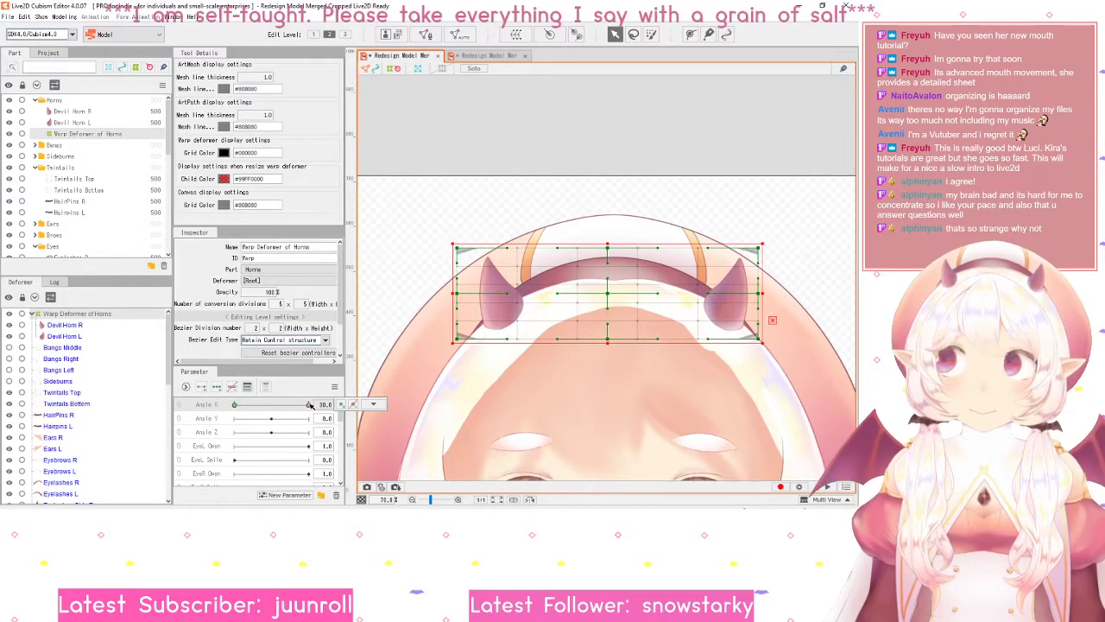
left_click(235, 405)
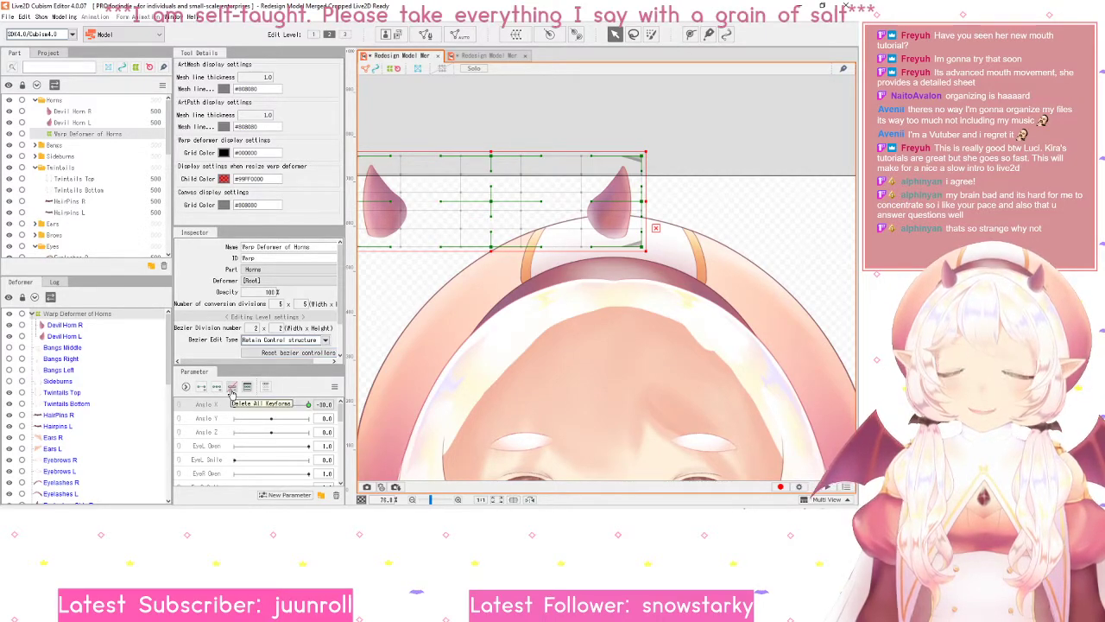
- Delete all Angle X keyforms from Warp Deformer of Horns with the parameter at 30.0, then deselect the deformer
scroll(488, 386, "down", 2)
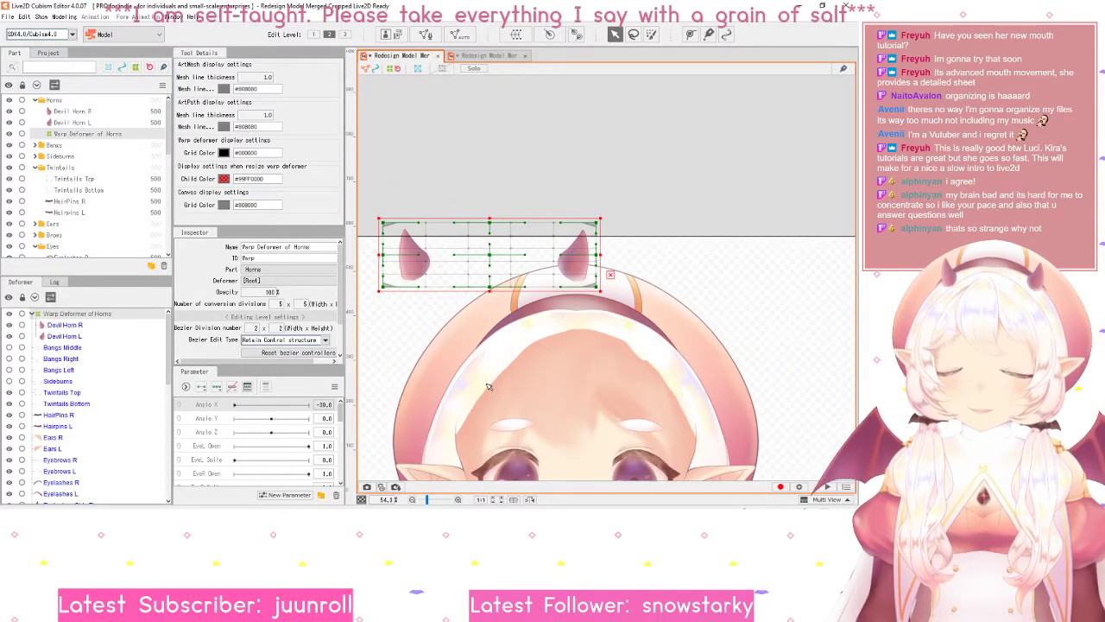
left_click_drag(447, 411, 459, 316)
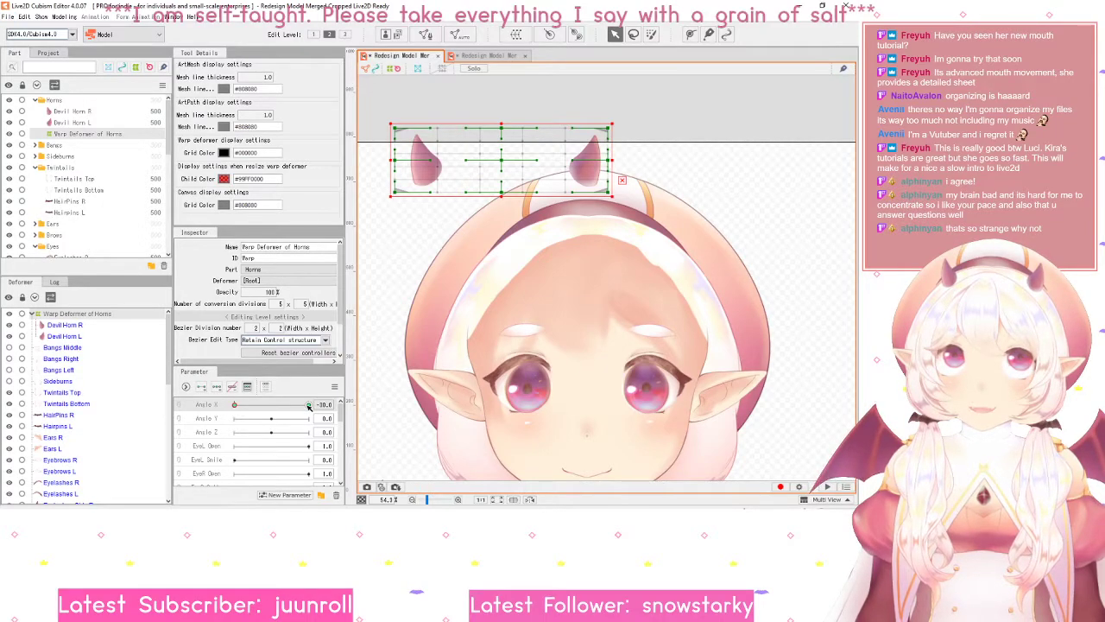
left_click(308, 405)
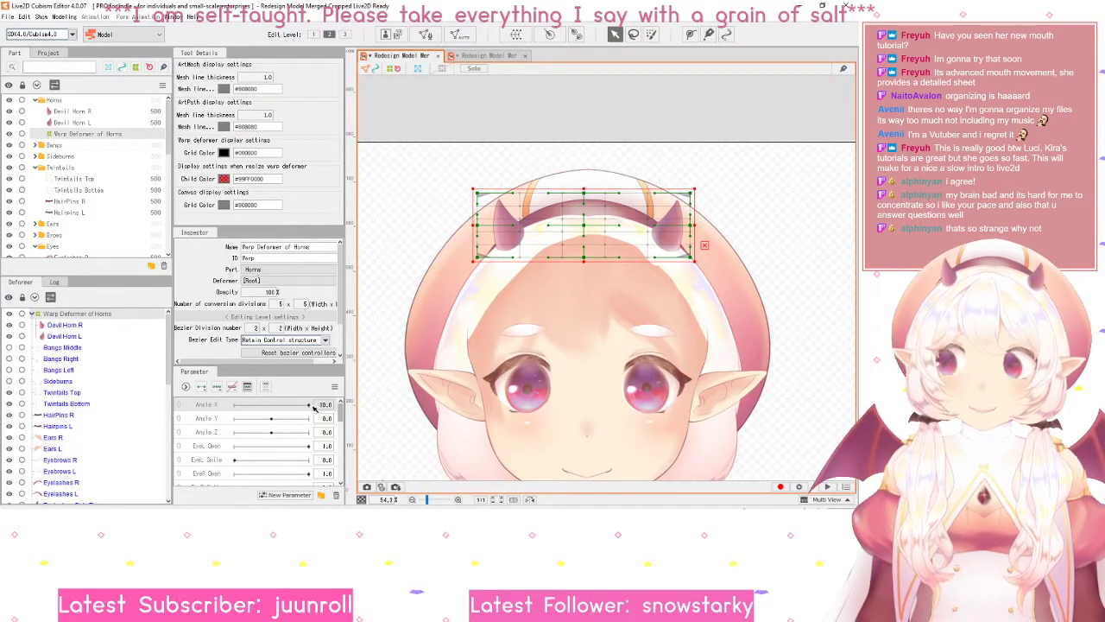
left_click_drag(302, 402, 260, 407)
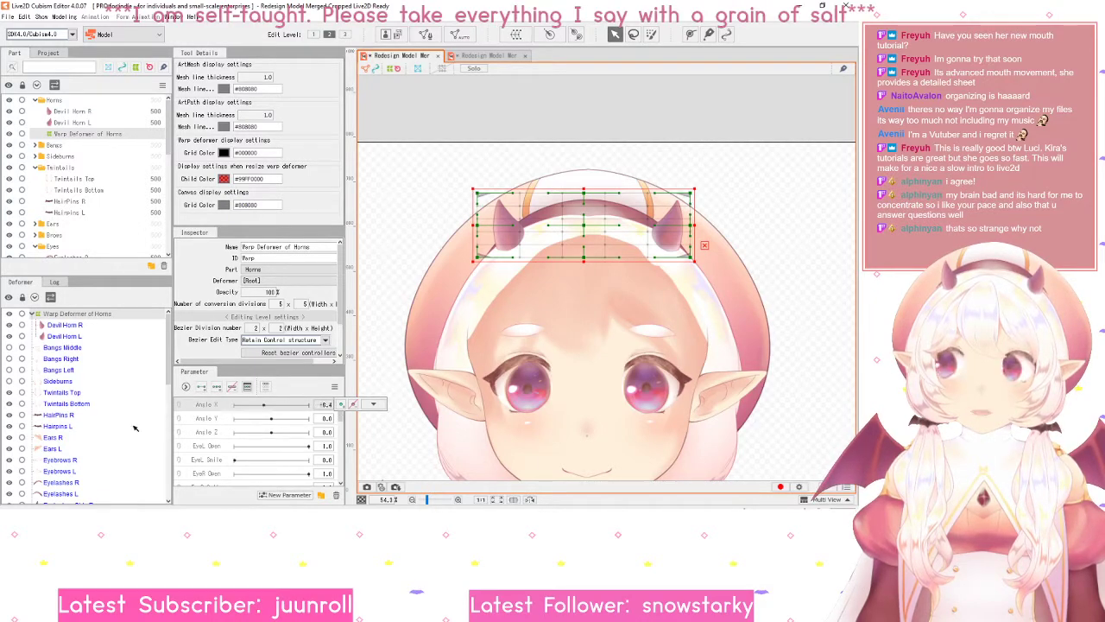
left_click(373, 403)
left_click(383, 405)
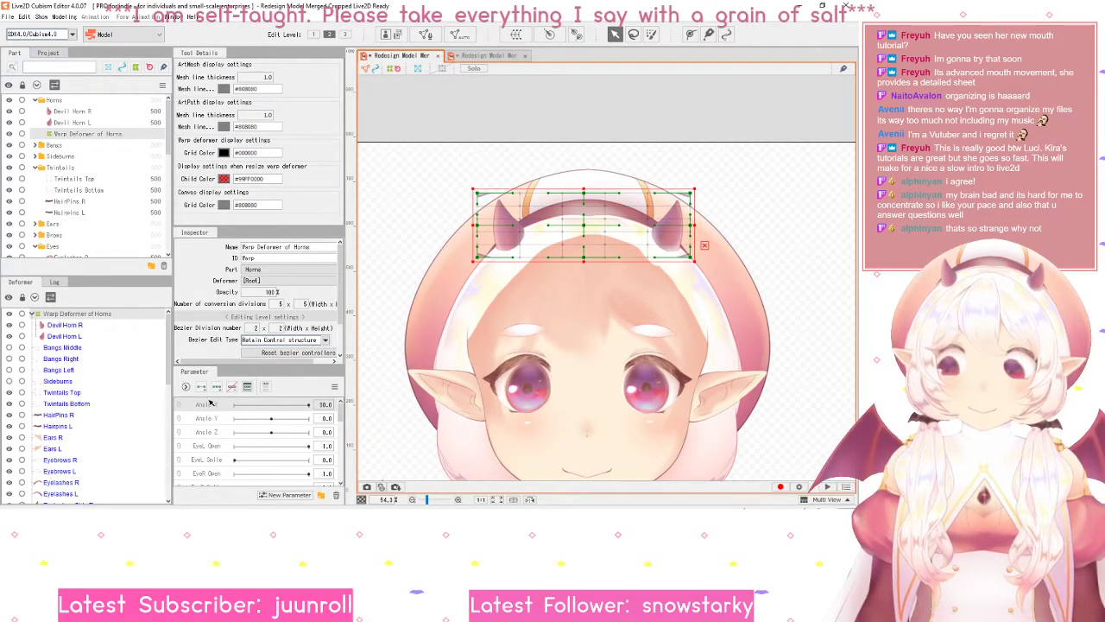
left_click(398, 190)
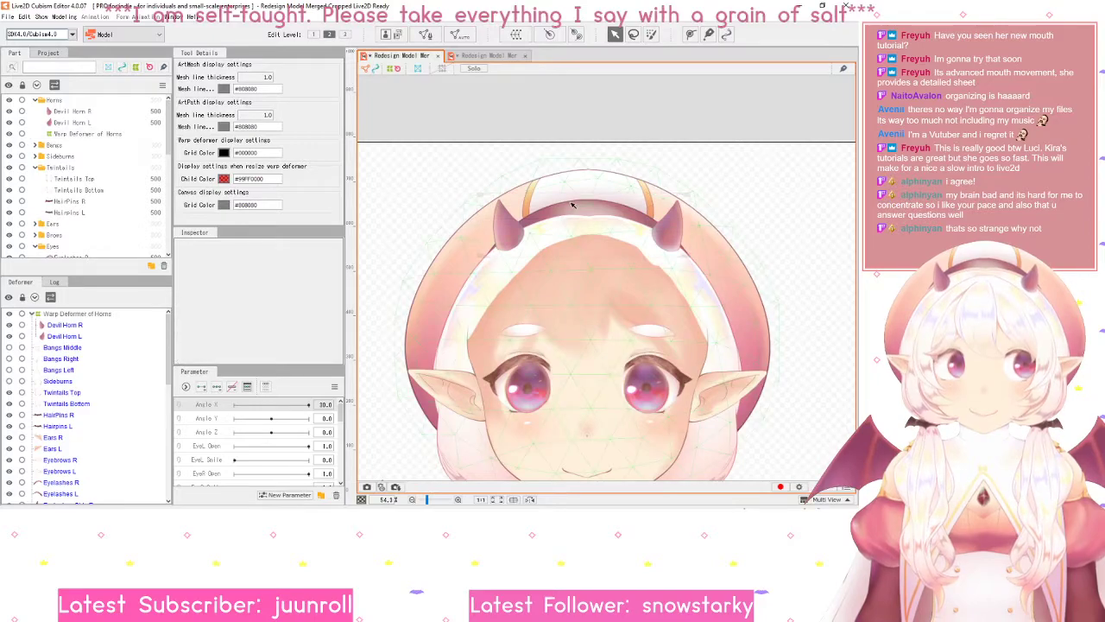
- Manually add Angle X keyforms at -30.0, 0.0 and 30.0 to Warp Deformer of Horns
scroll(567, 224, "up", 3)
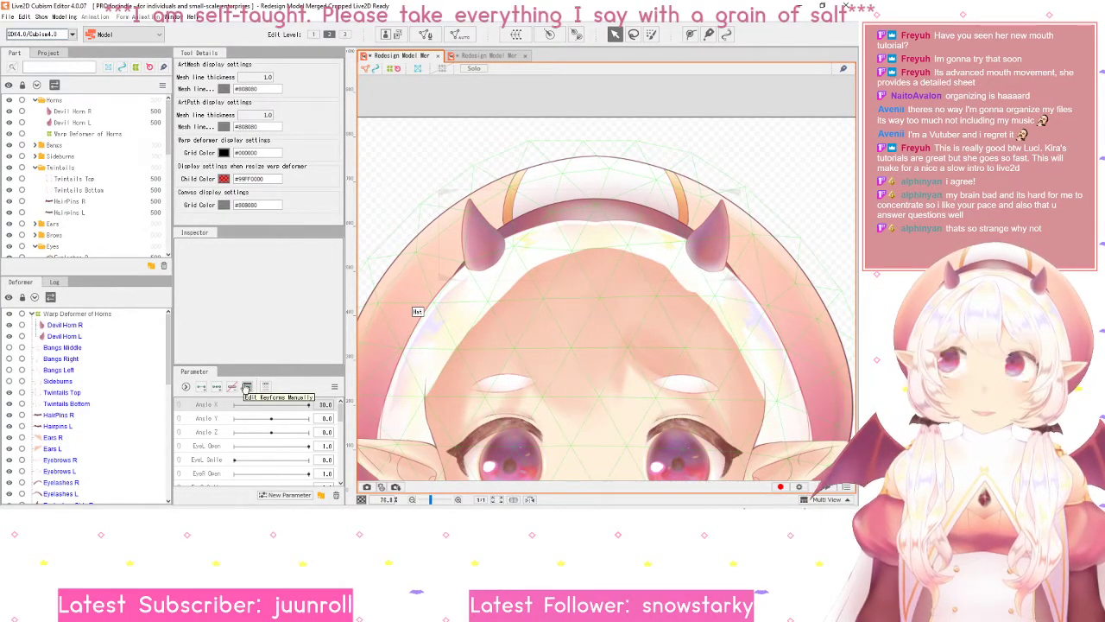
left_click(246, 388)
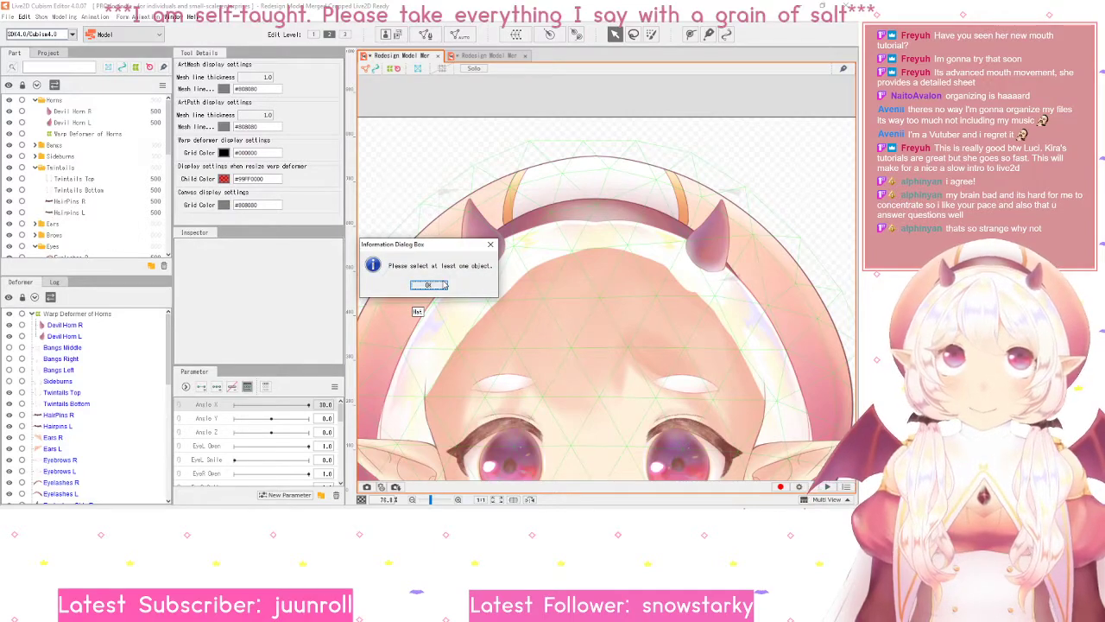
left_click(443, 285)
left_click(99, 134)
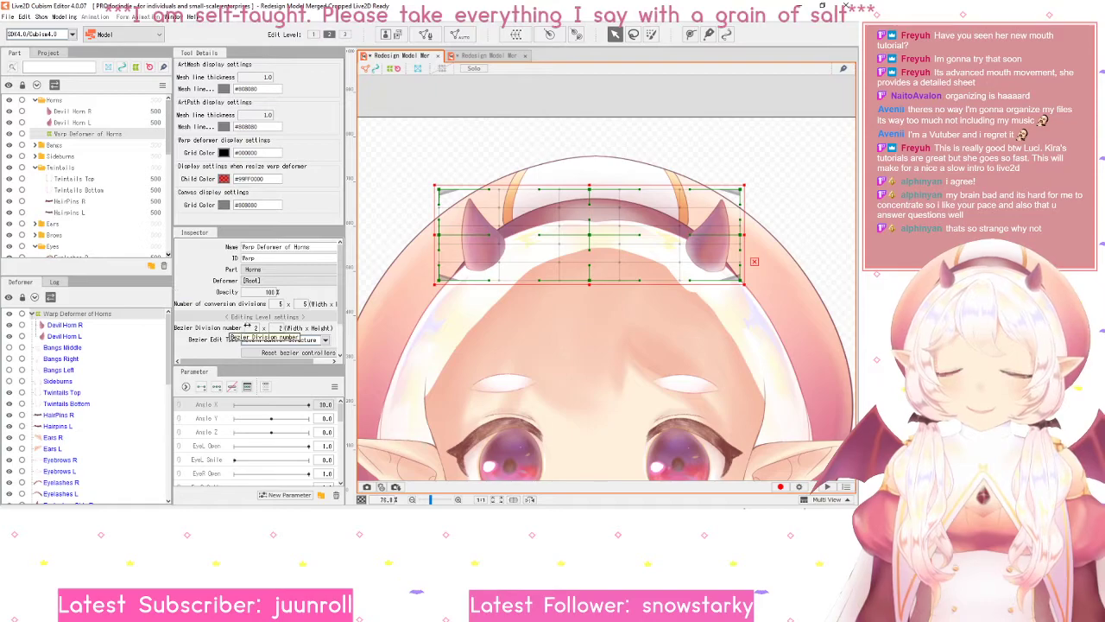
left_click(247, 386)
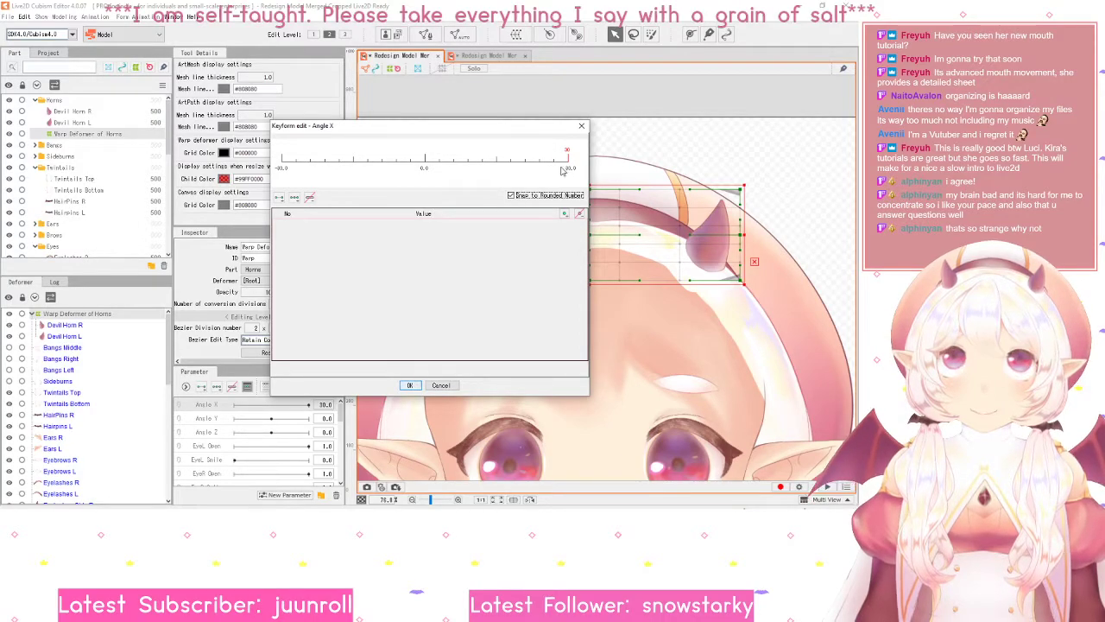
left_click_drag(361, 137, 512, 237)
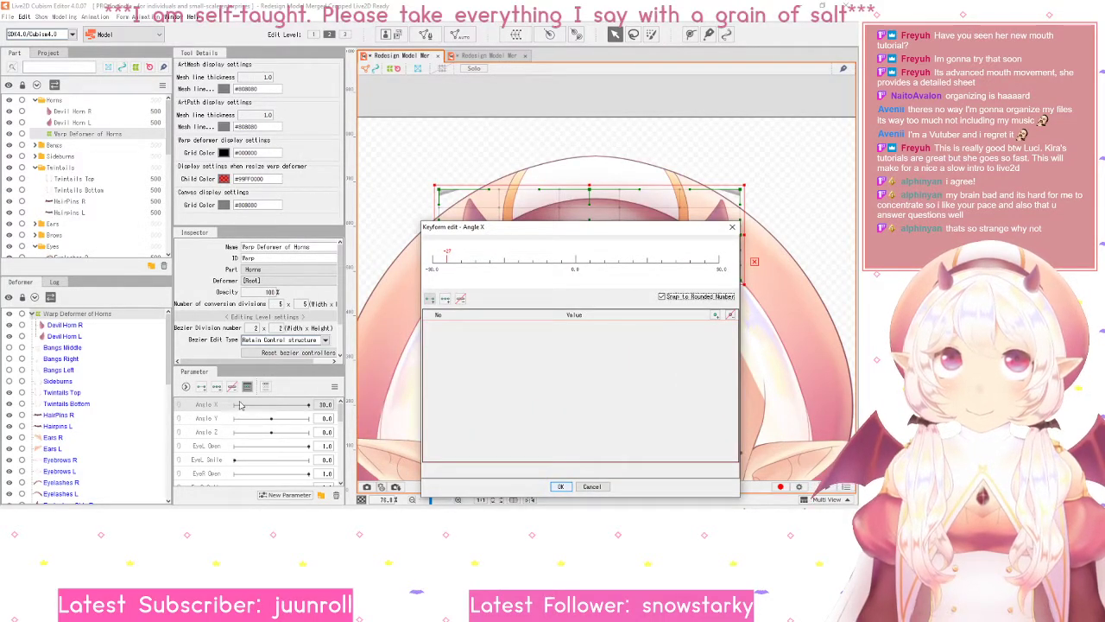
left_click_drag(579, 233, 550, 153)
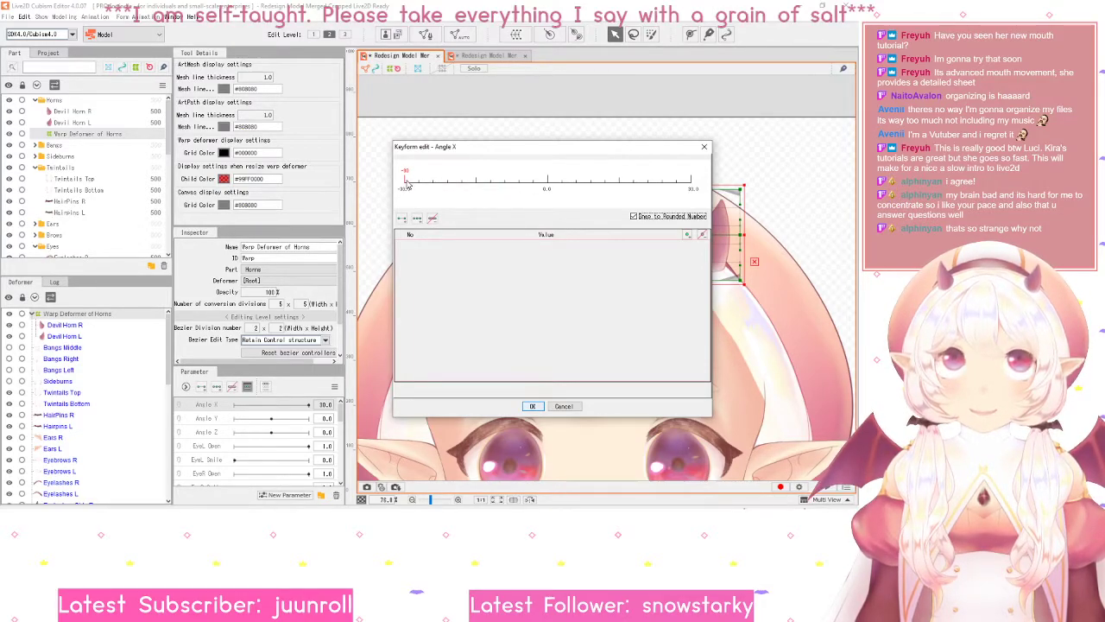
left_click(406, 185)
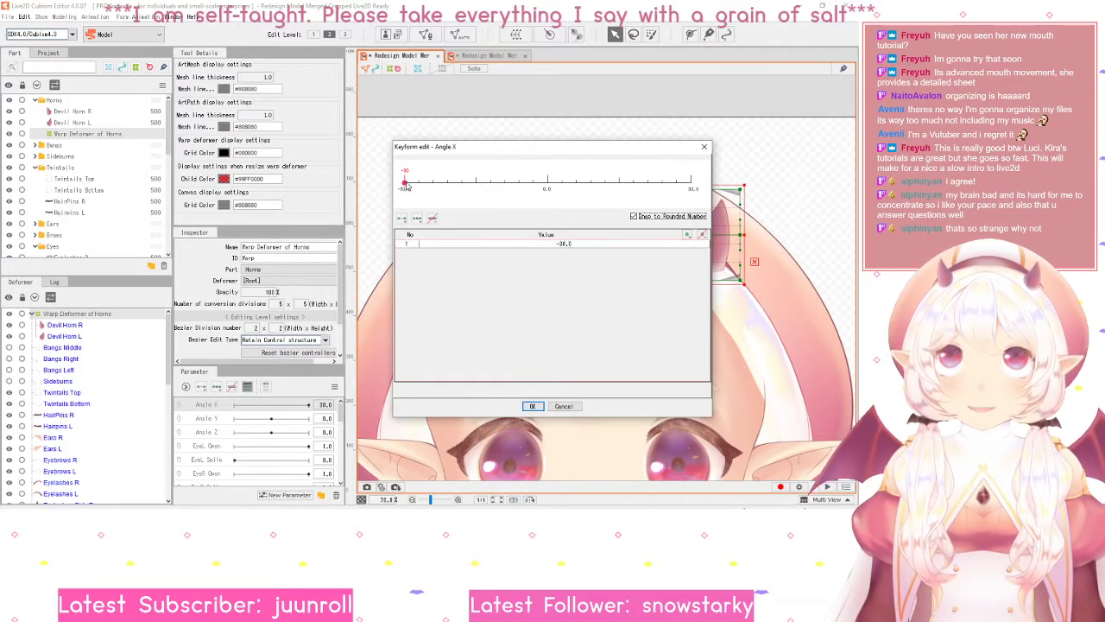
left_click(692, 185)
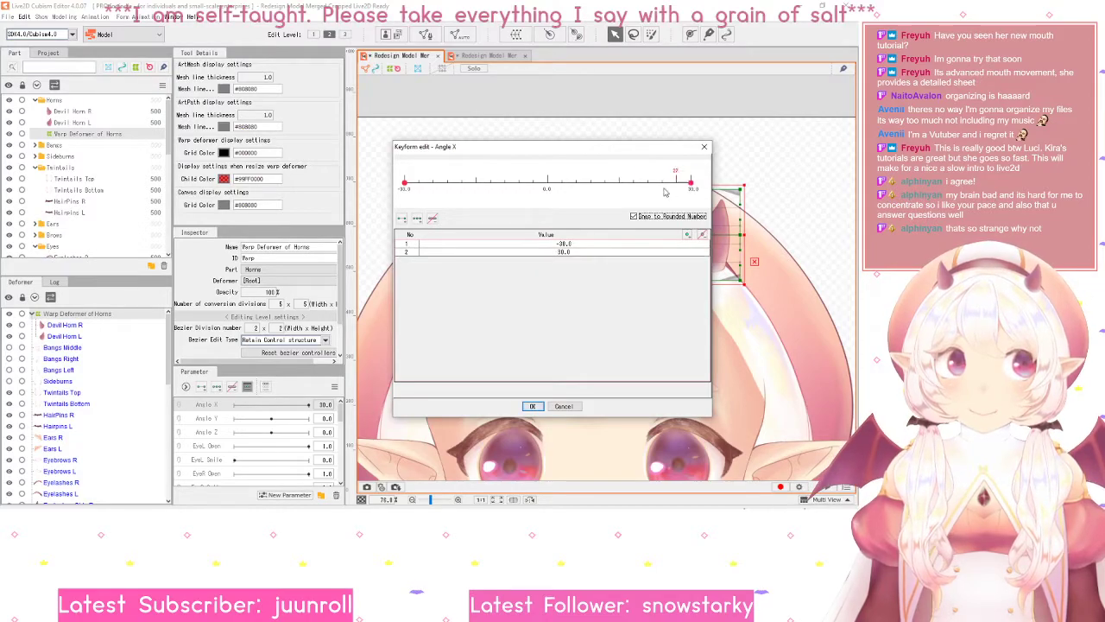
left_click(547, 185)
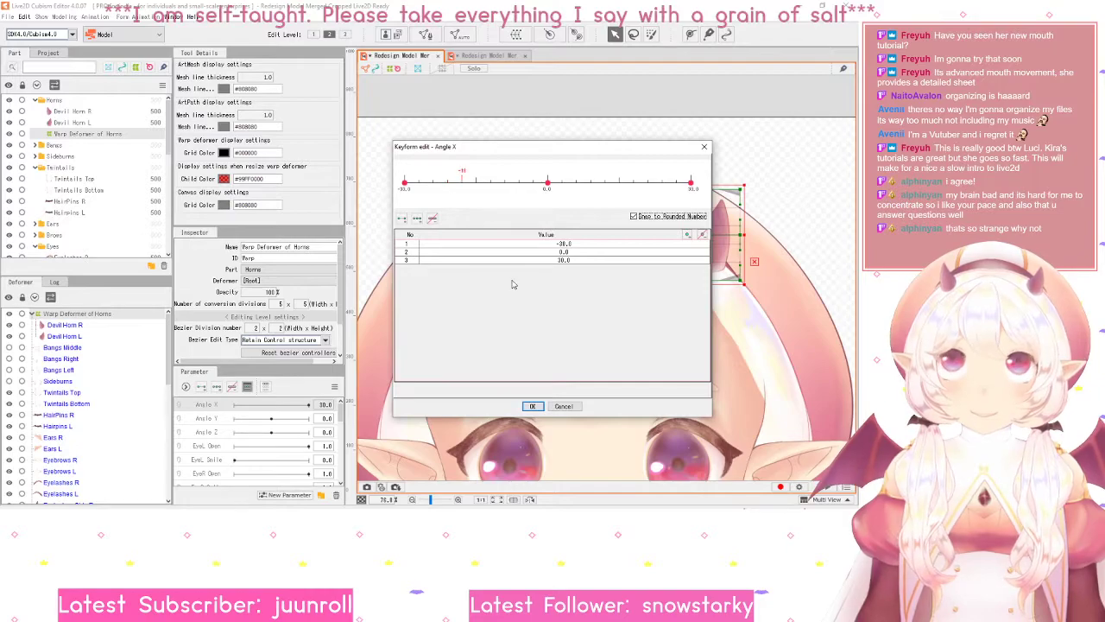
left_click(533, 406)
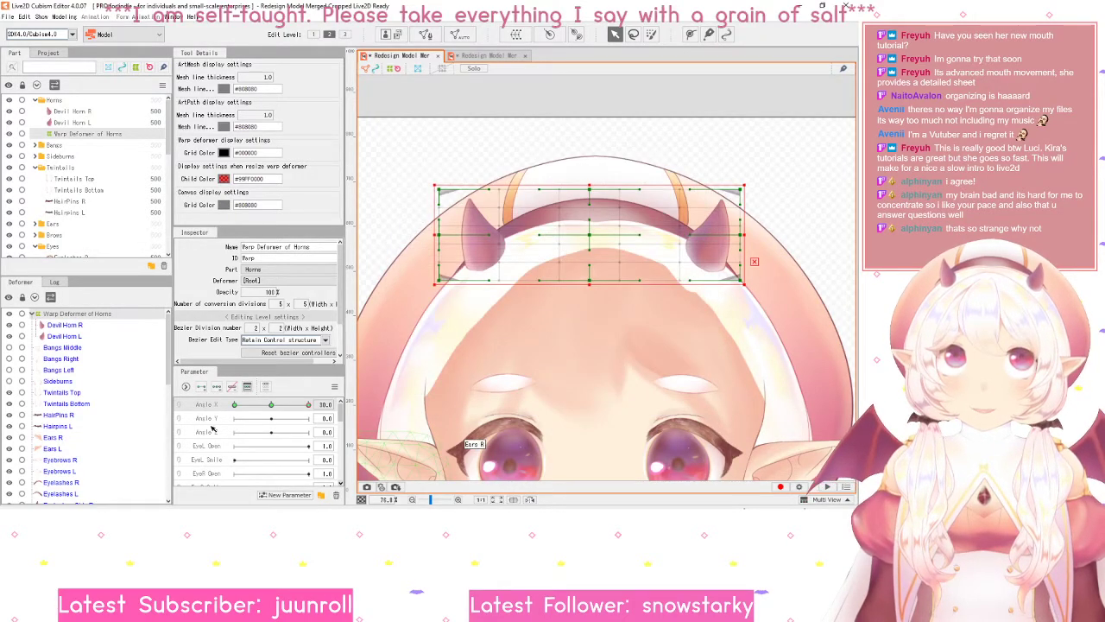
- Scrub Angle X from 30.0 toward -30.0 and between its keyforms with Warp Deformer of Horns selected
left_click(308, 405)
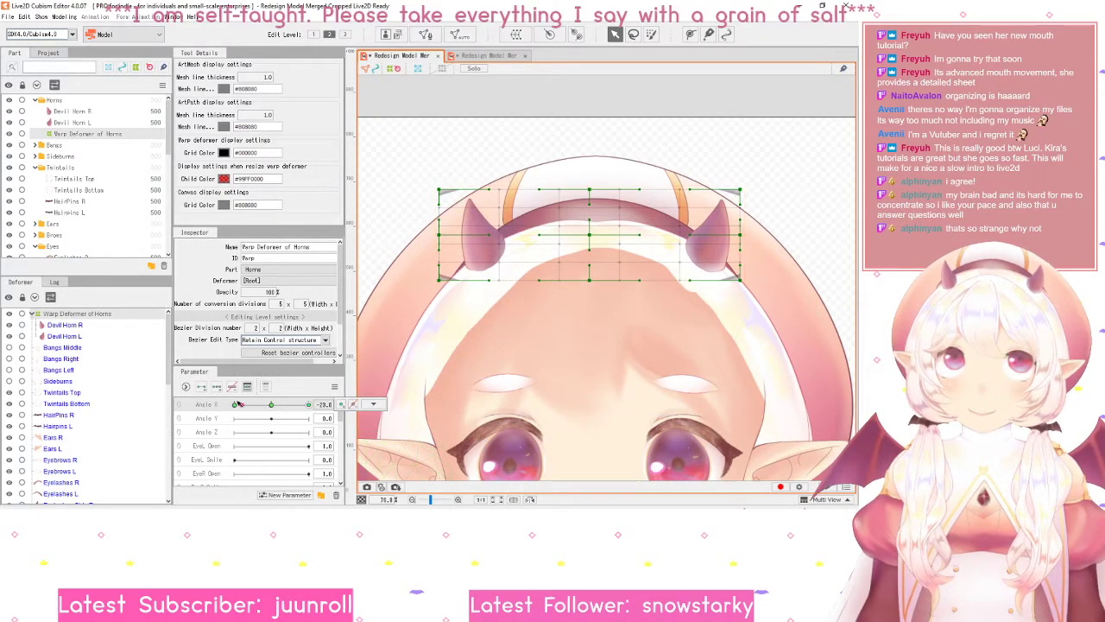
left_click_drag(234, 404, 256, 406)
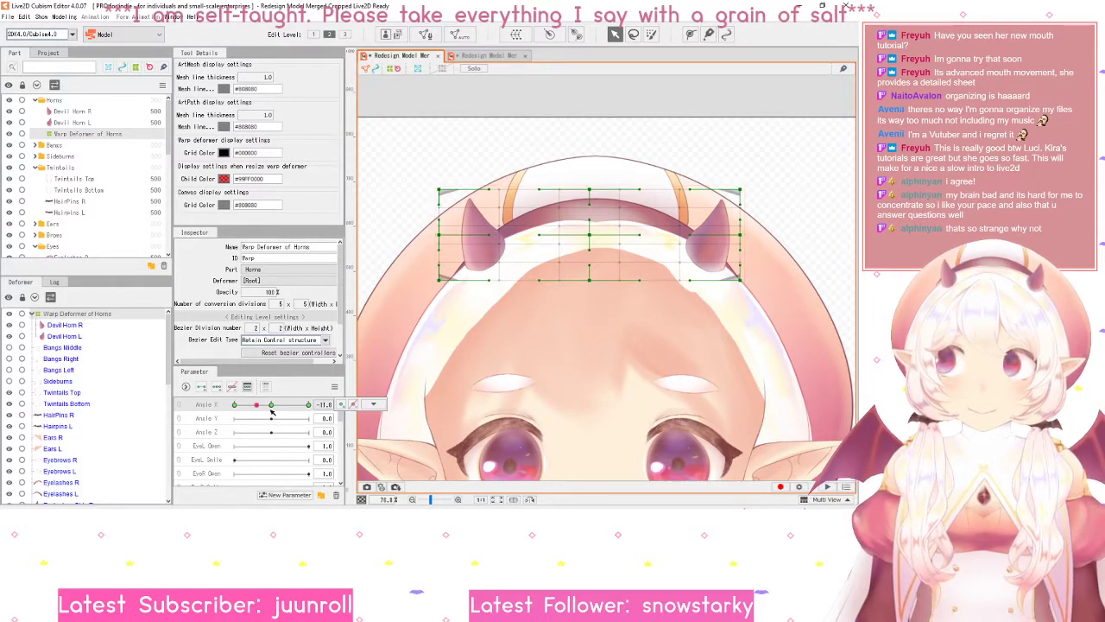
left_click(234, 405)
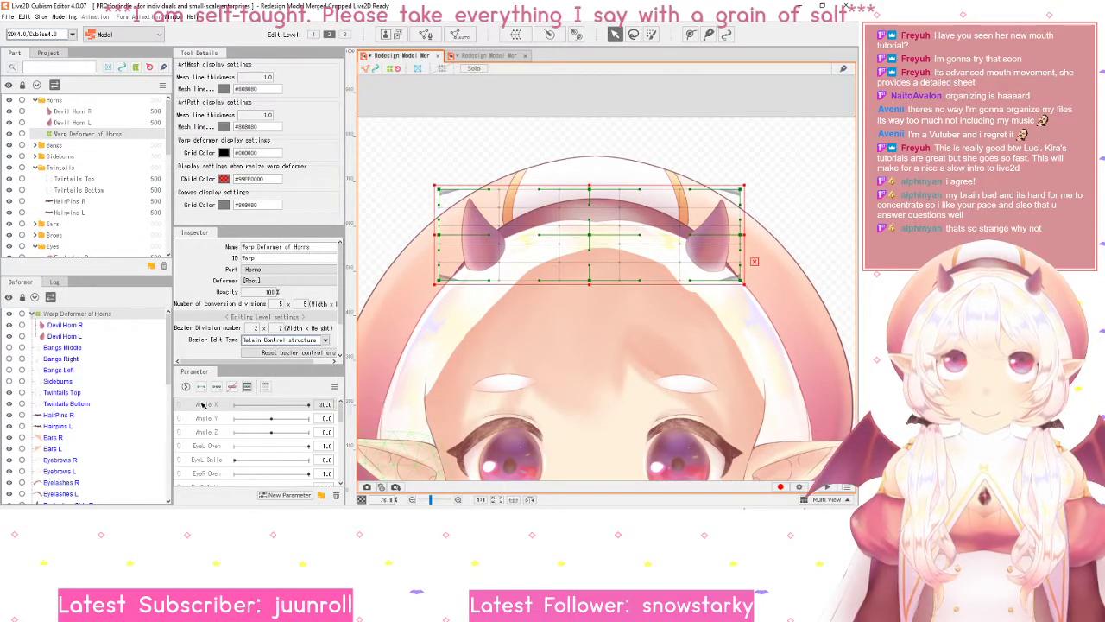
- Compare the parameter list filtered to Warp Deformer of Horns with only Angle X keyed and with EyeL Smile and BrowR Y included, then show all parameters
left_click(266, 387)
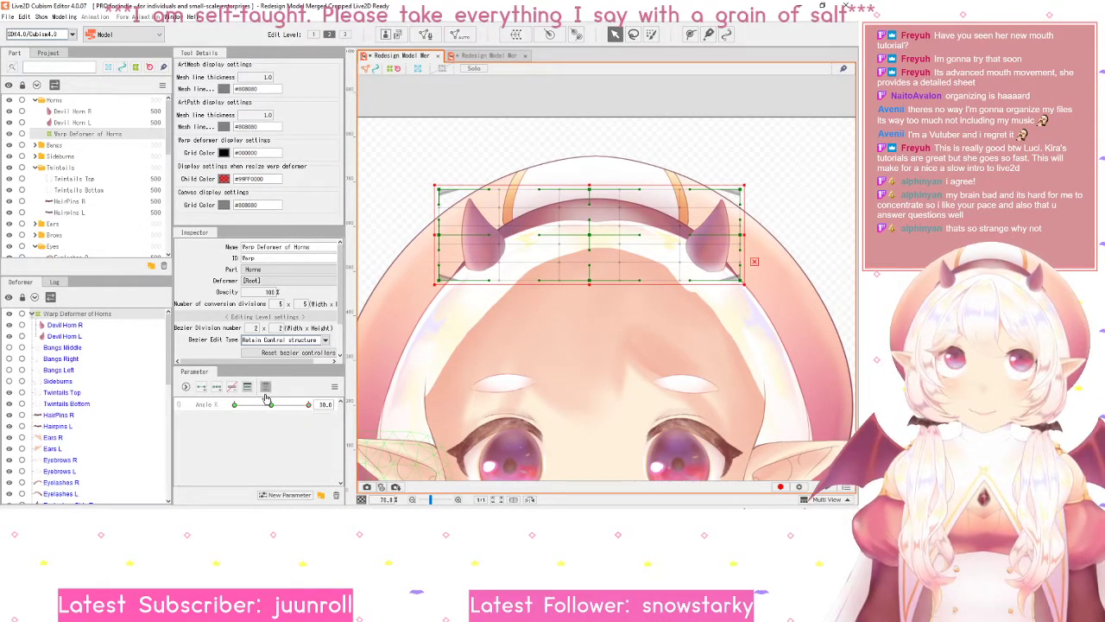
left_click(279, 443)
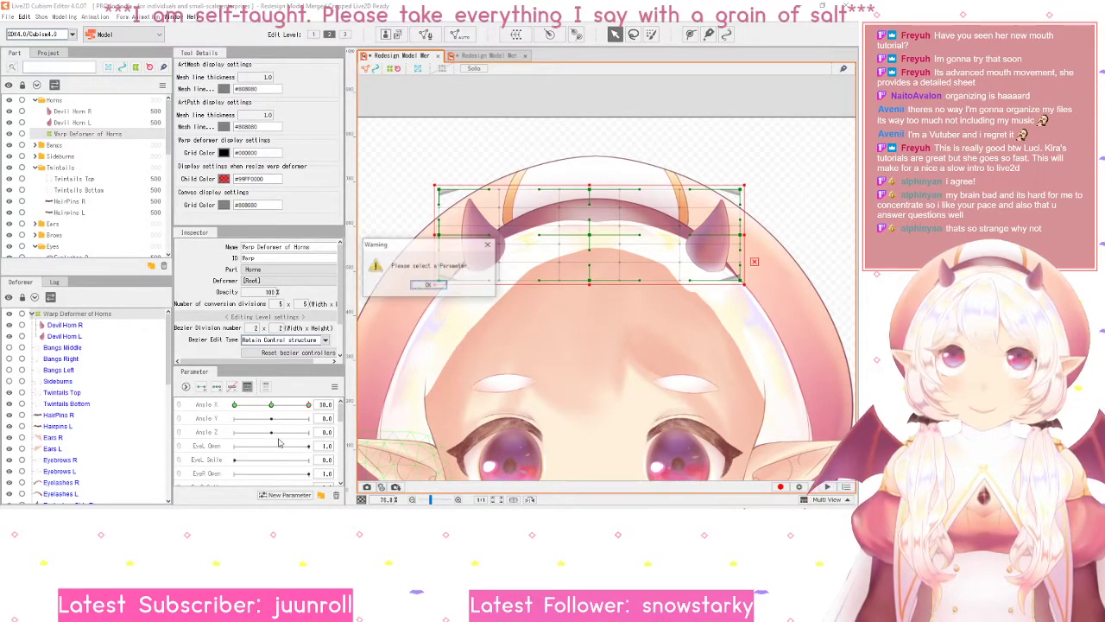
left_click(429, 284)
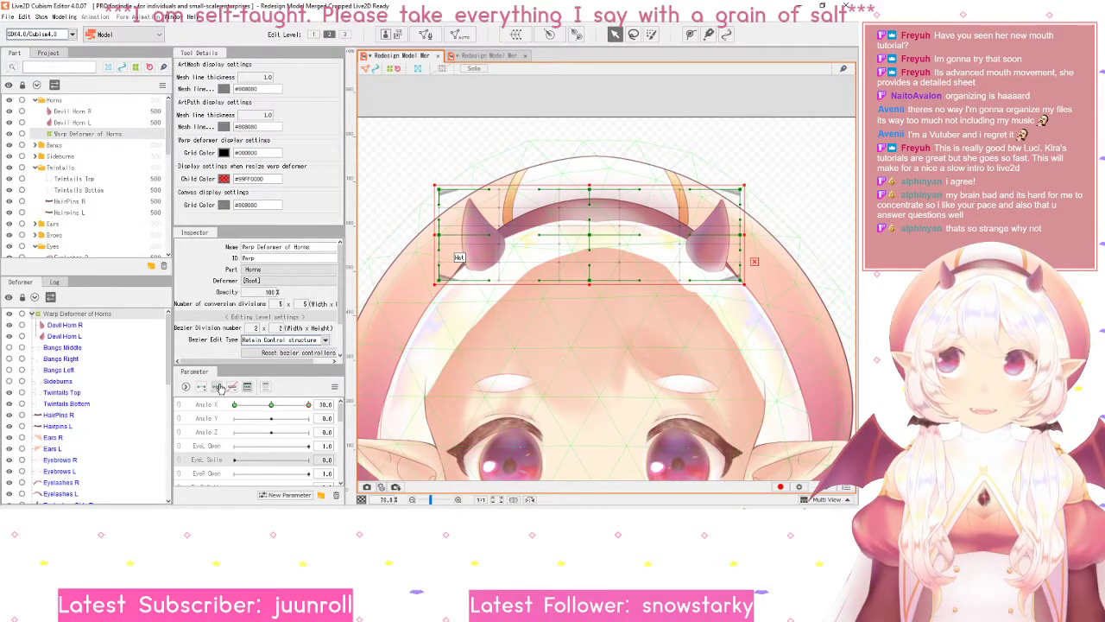
scroll(216, 460, "down", 2)
scroll(216, 449, "up", 2)
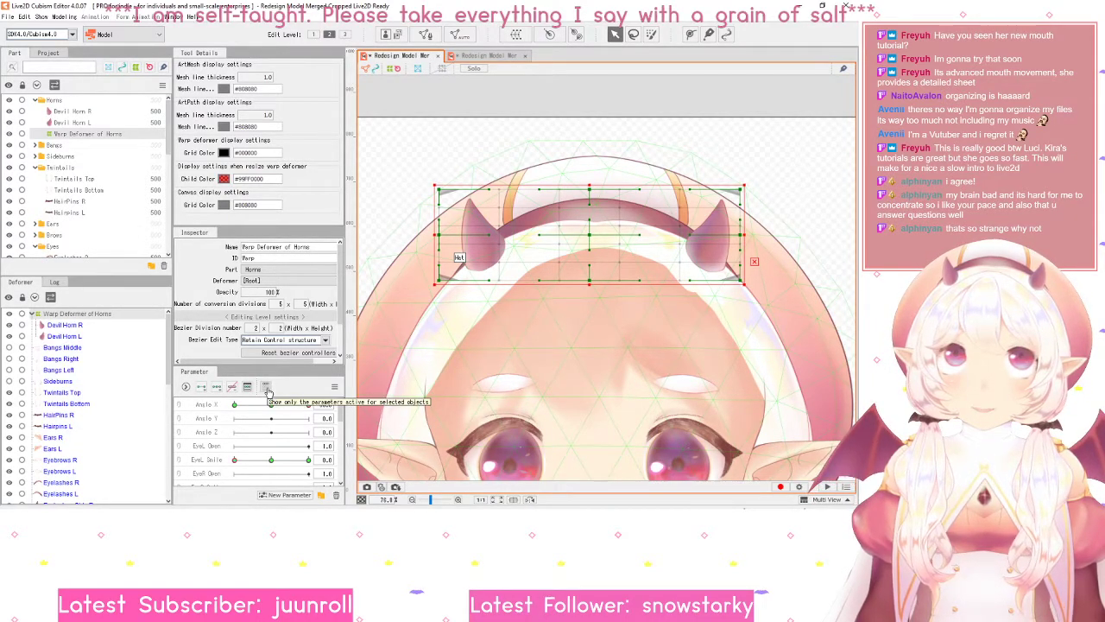
left_click(266, 387)
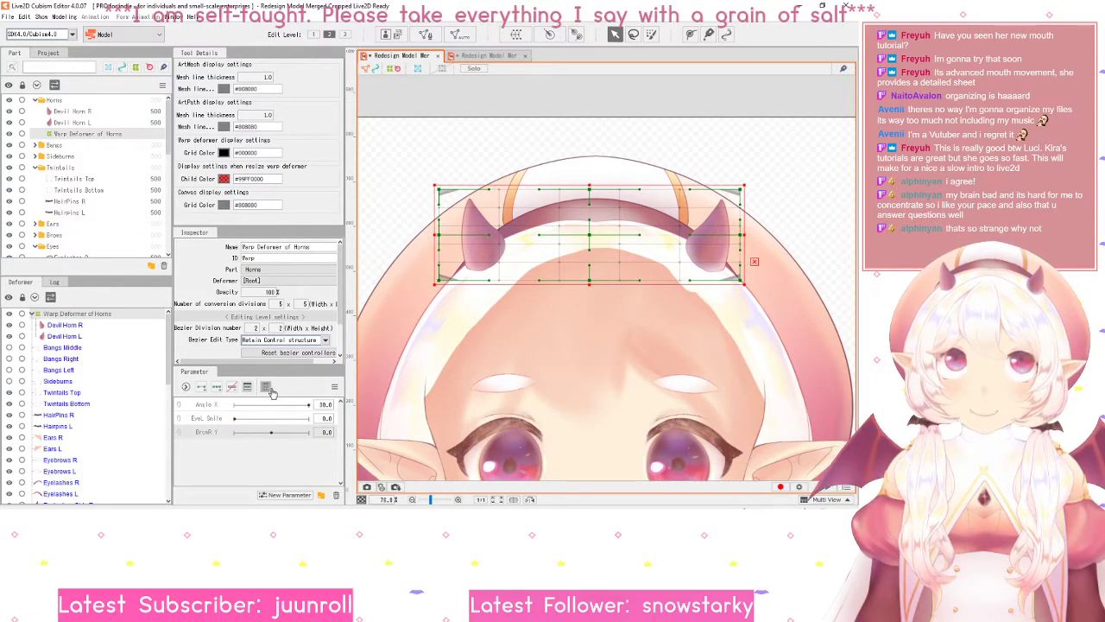
left_click(269, 388)
left_click(194, 406)
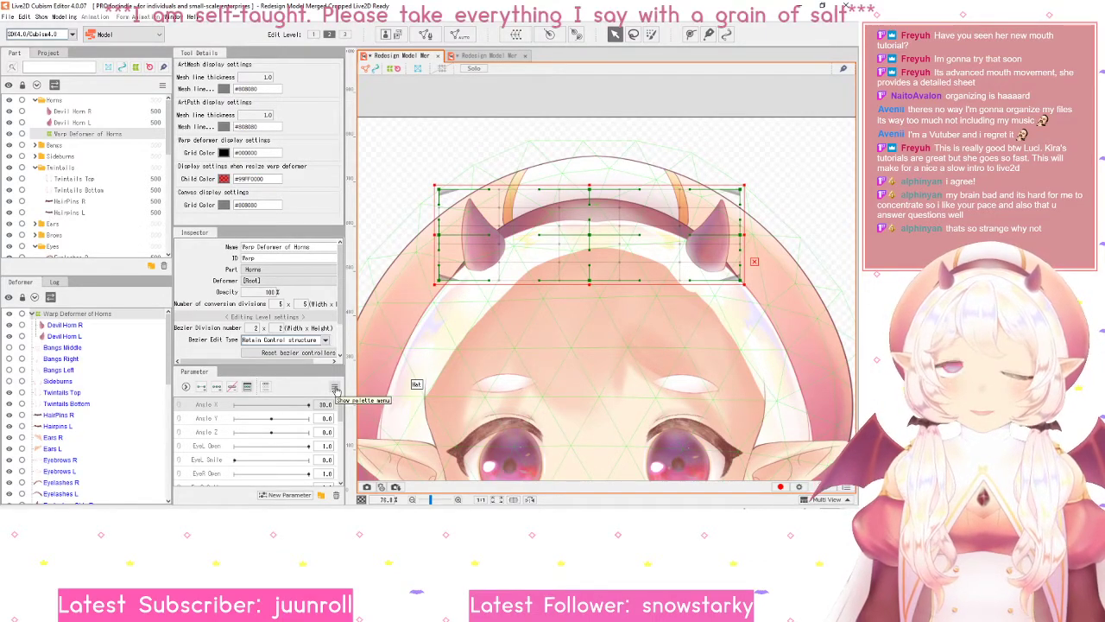
- Switch to the Mouth Experiment model, deselect everything and frame its head and upper body on the canvas
left_click(335, 388)
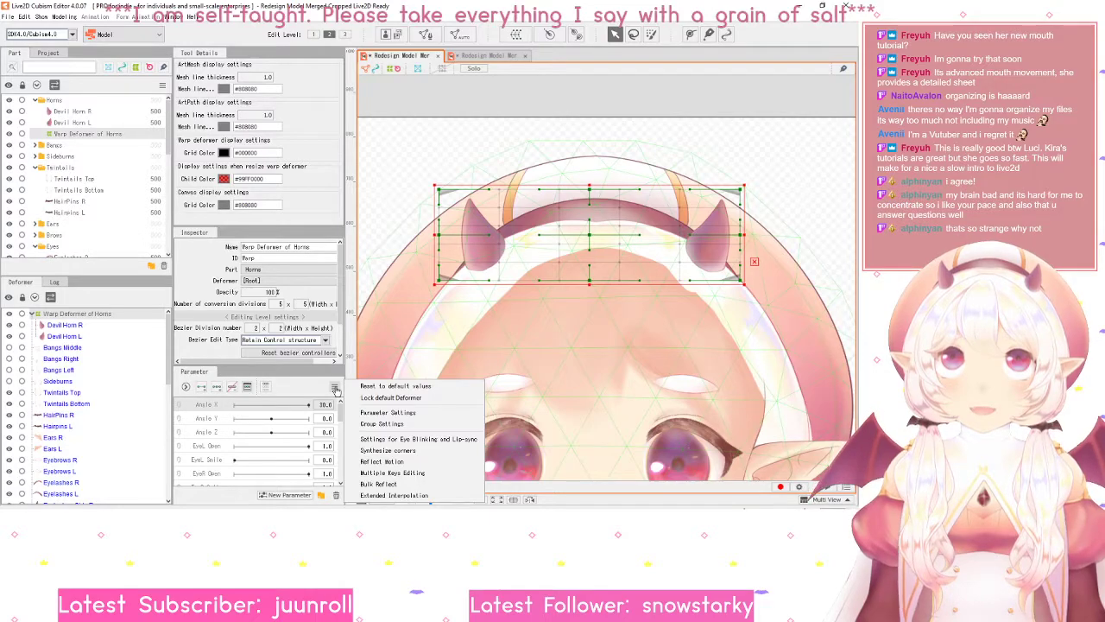
left_click(488, 55)
scroll(581, 249, "down", 5)
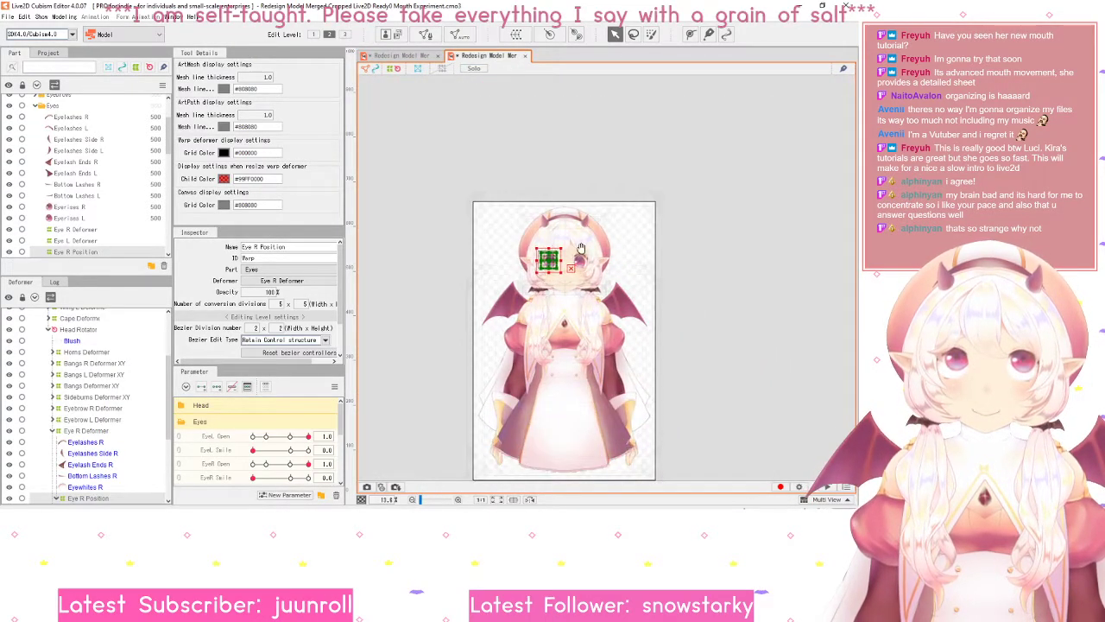
scroll(581, 248, "up", 5)
scroll(577, 331, "down", 4)
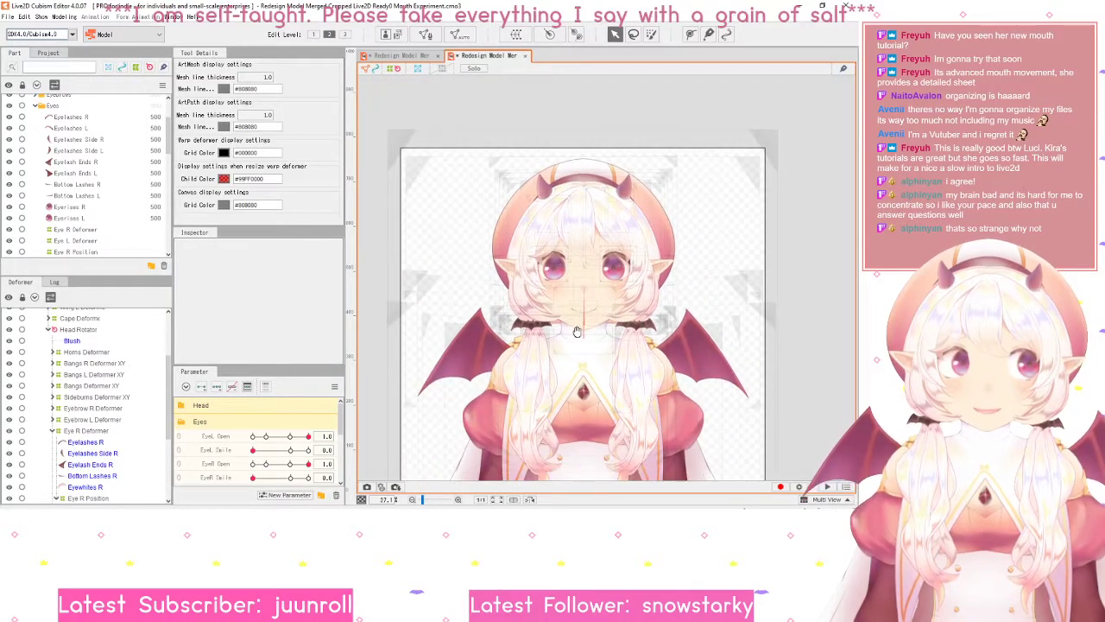
scroll(577, 330, "up", 2)
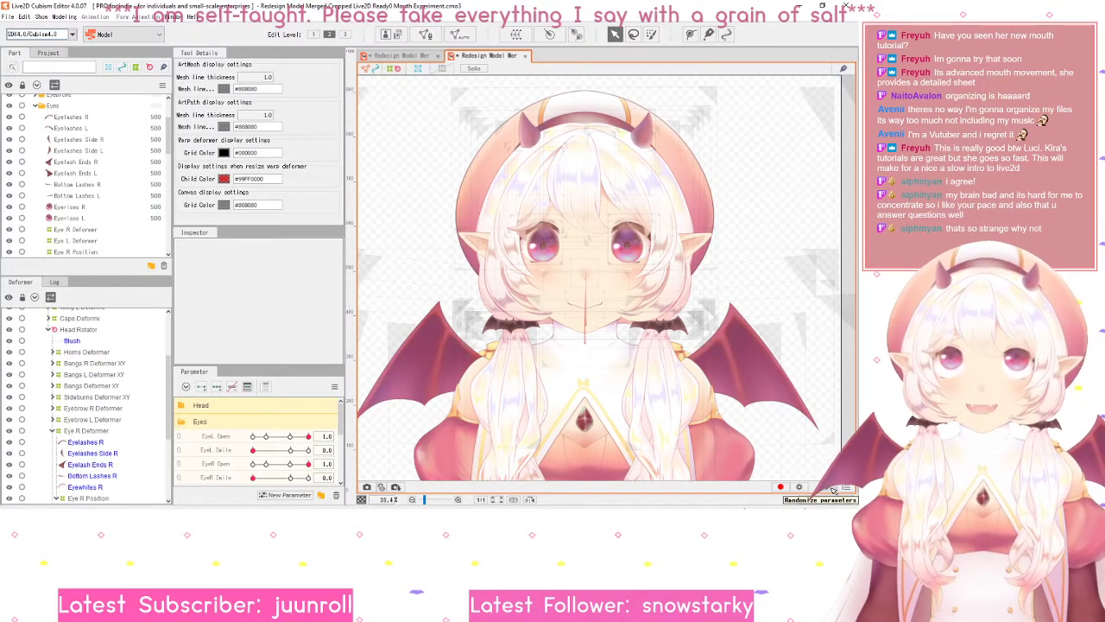
left_click_drag(793, 467, 660, 396)
scroll(660, 395, "down", 3)
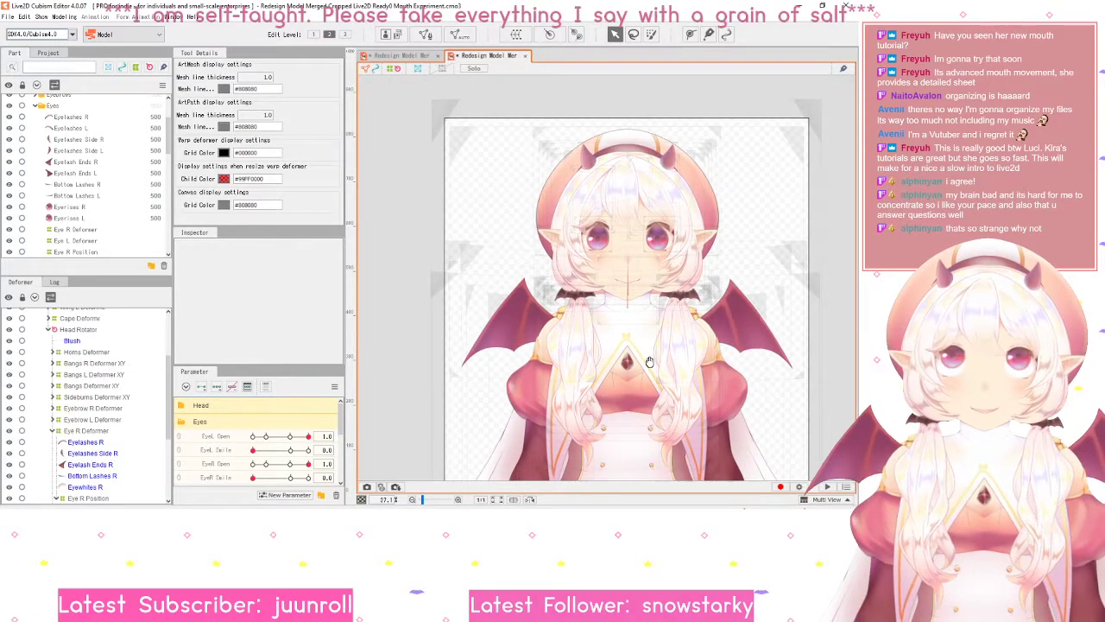
- Preview the Mouth Experiment model with randomized parameters, then stop and reset all parameters to their default values
left_click(828, 489)
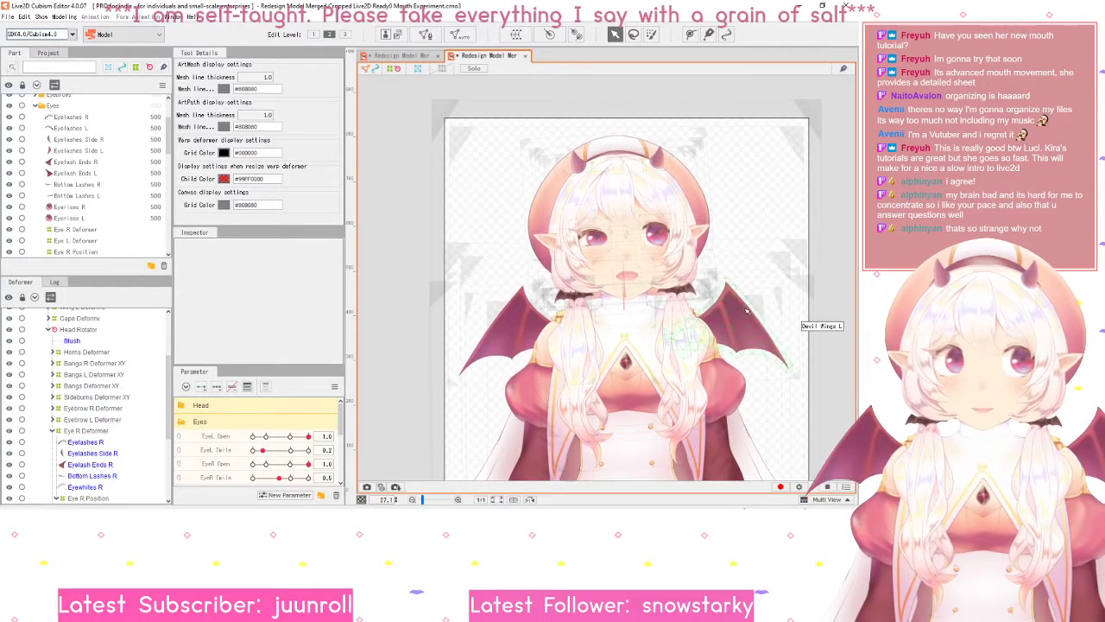
scroll(824, 393, "up", 3)
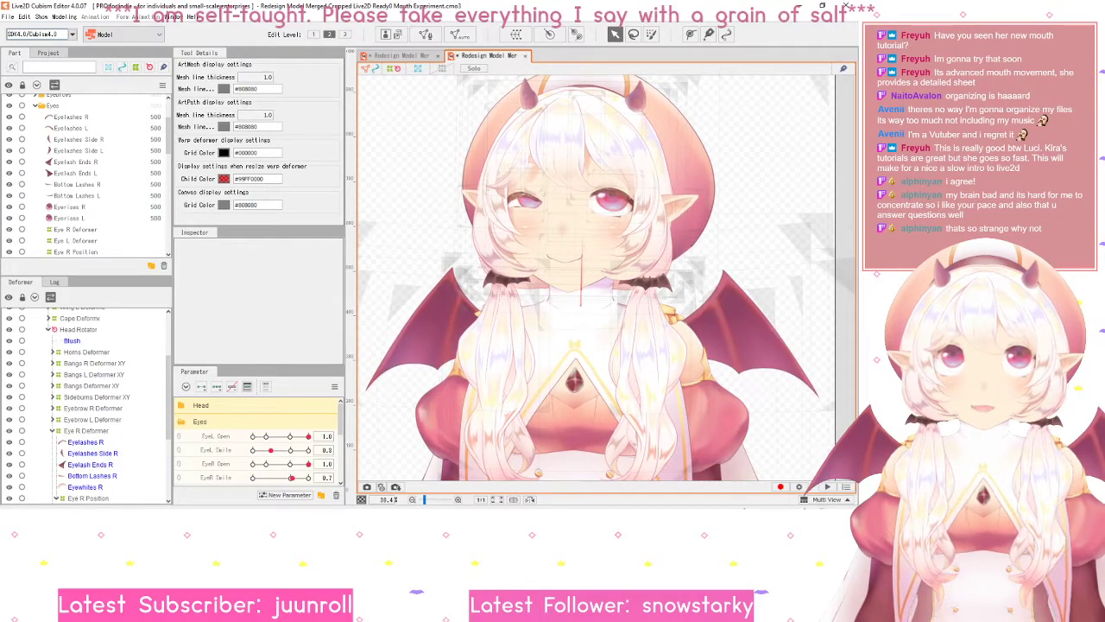
left_click_drag(524, 296, 576, 322)
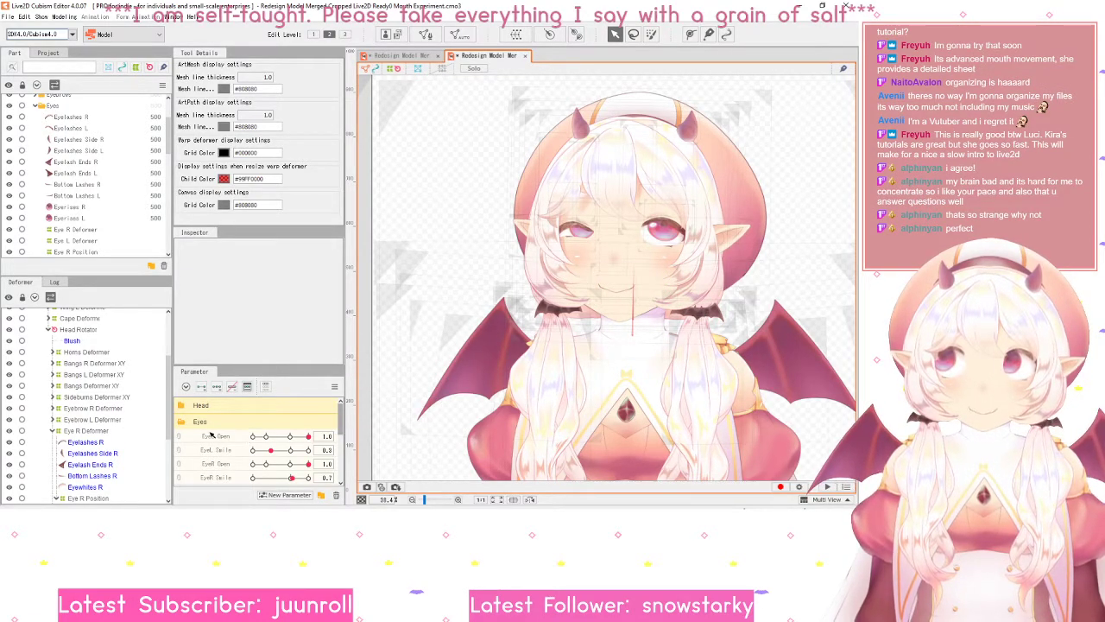
left_click(334, 388)
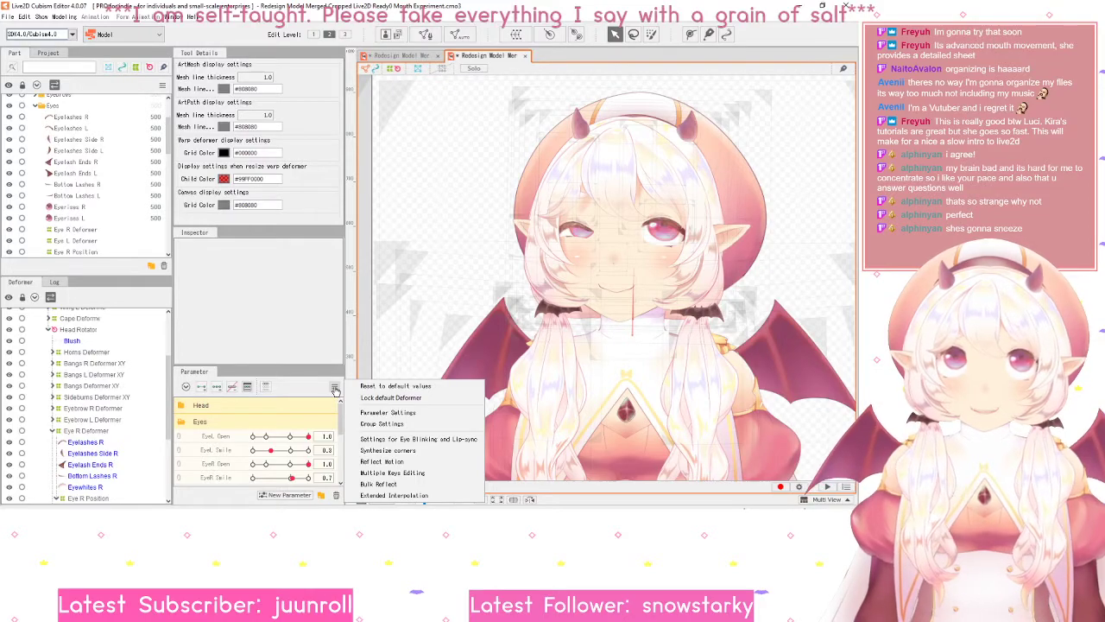
left_click(387, 390)
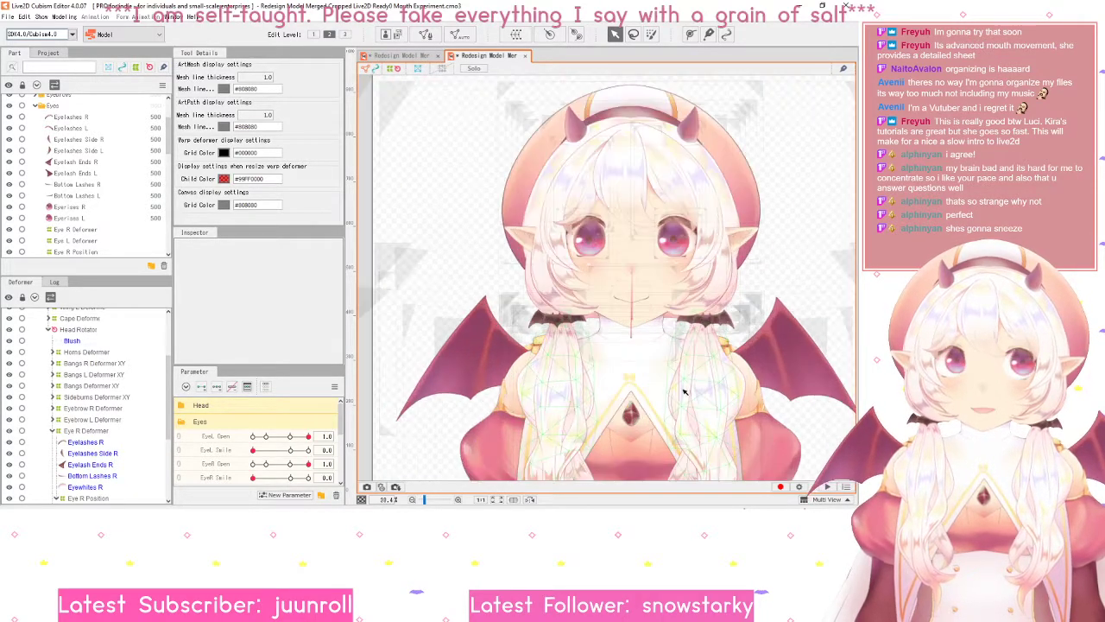
- Return to the Live2D Ready model, turn on Lock default Deformer and select an inner vertical line of the Warp Deformer of Horns grid
left_click(399, 56)
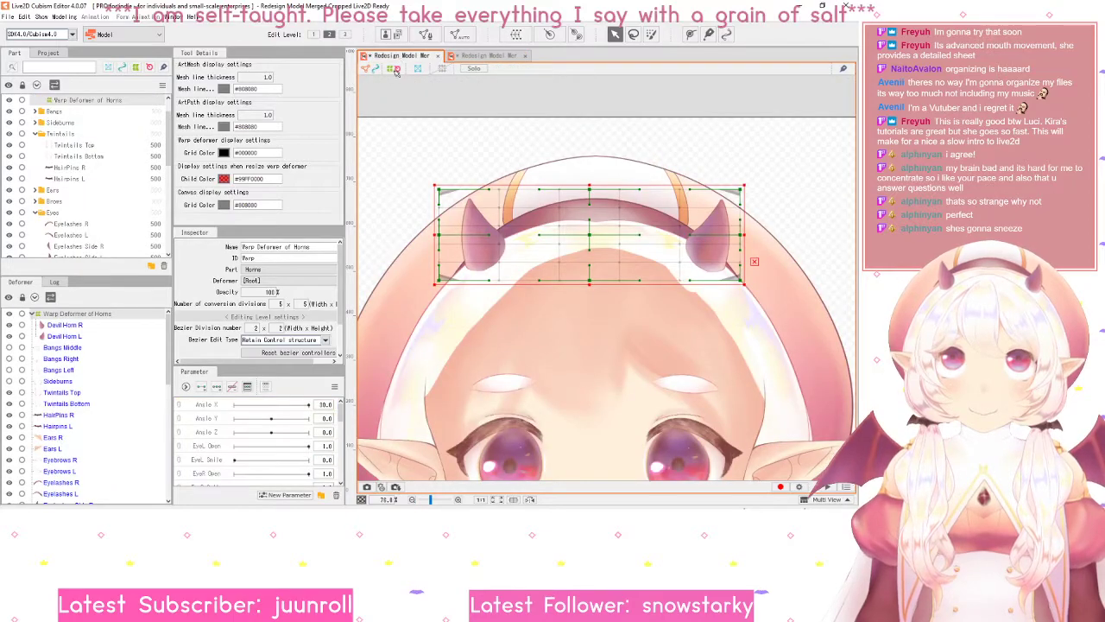
left_click(335, 388)
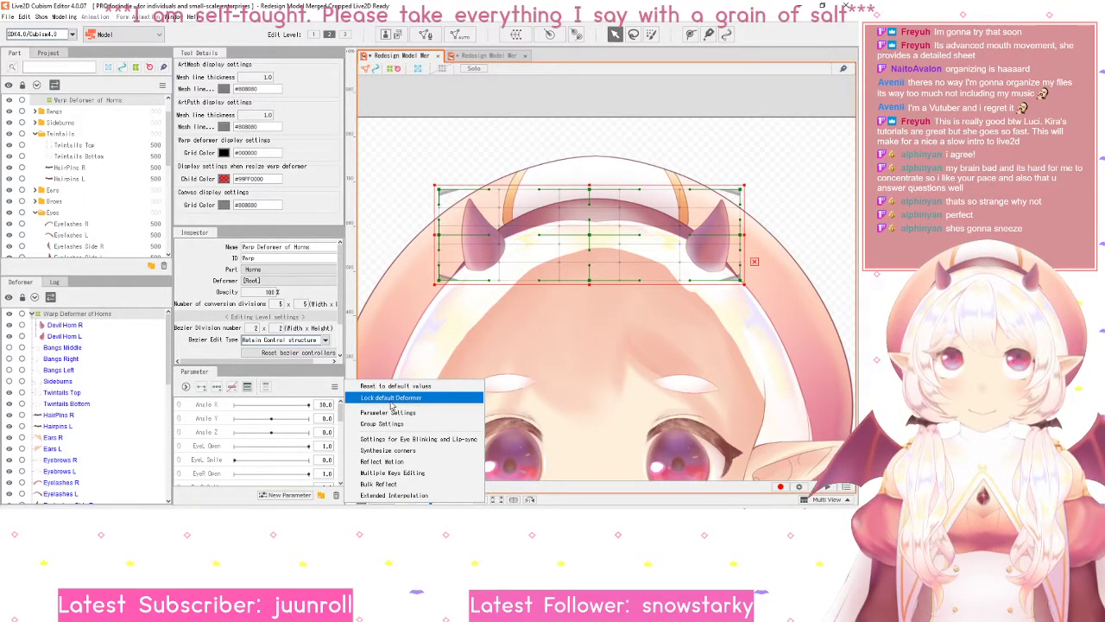
left_click(342, 411)
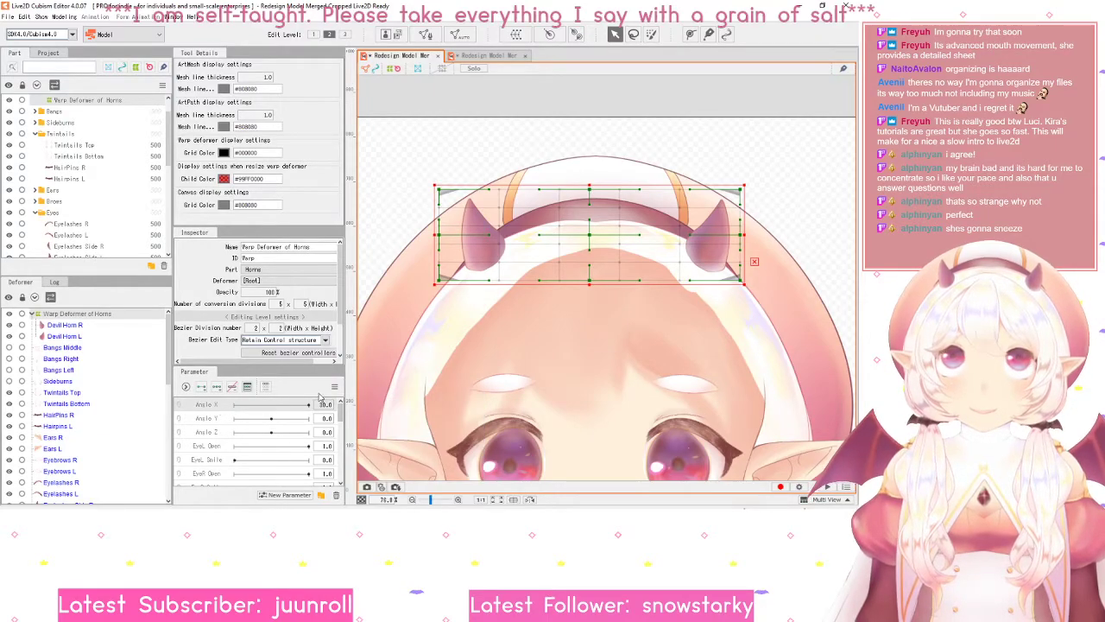
left_click(335, 389)
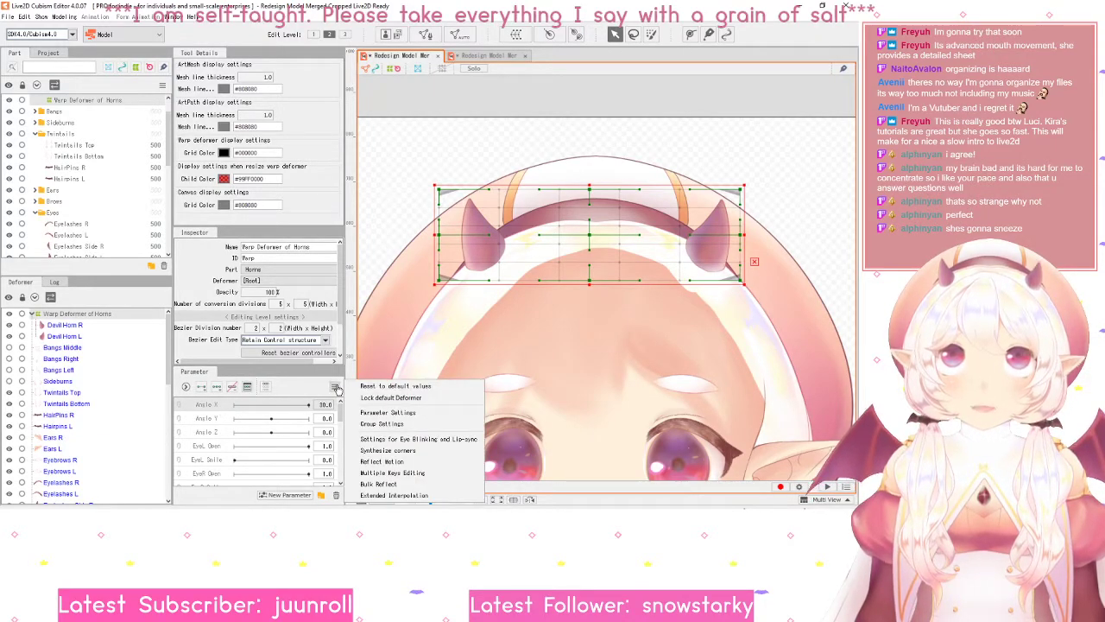
left_click(391, 398)
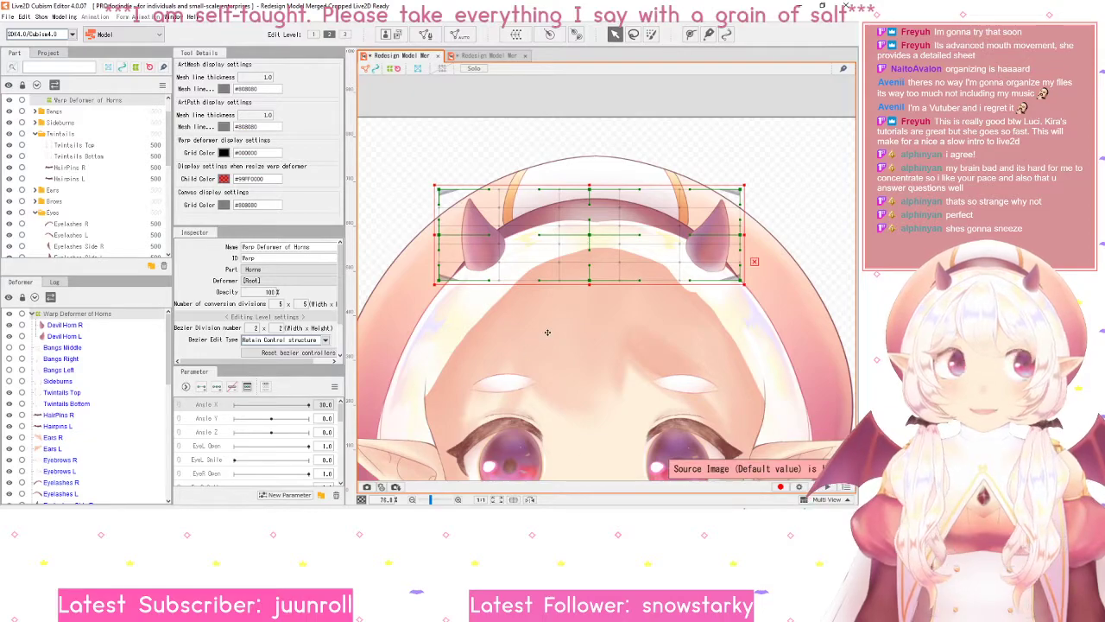
left_click(559, 259)
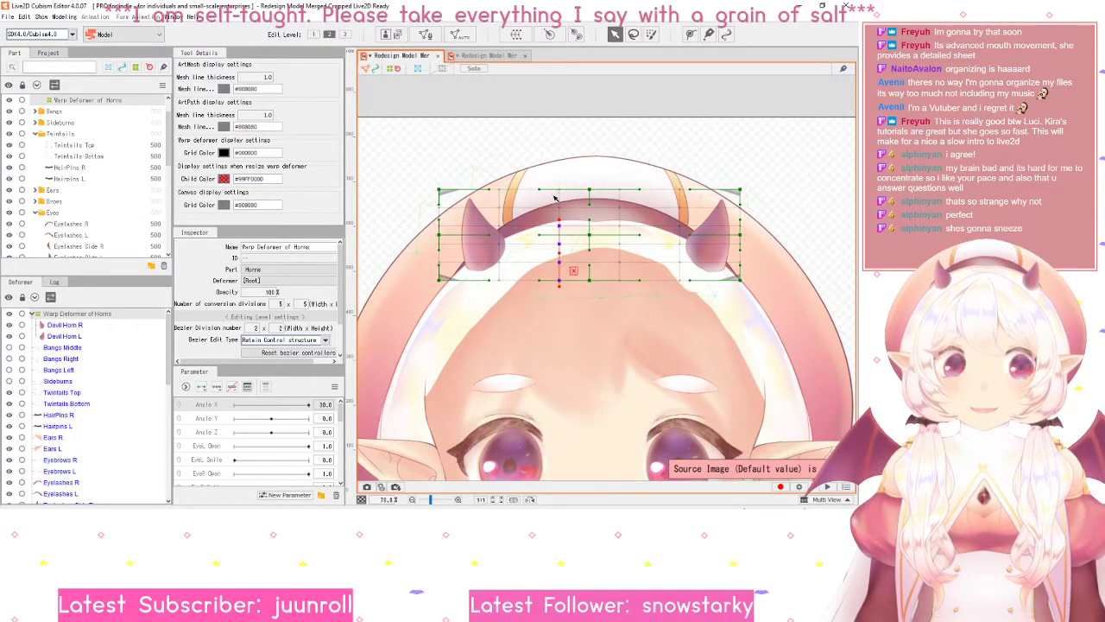
- Try selecting the lower middle control points of the Warp Deformer of Horns grid, then deselect them
left_click(438, 190)
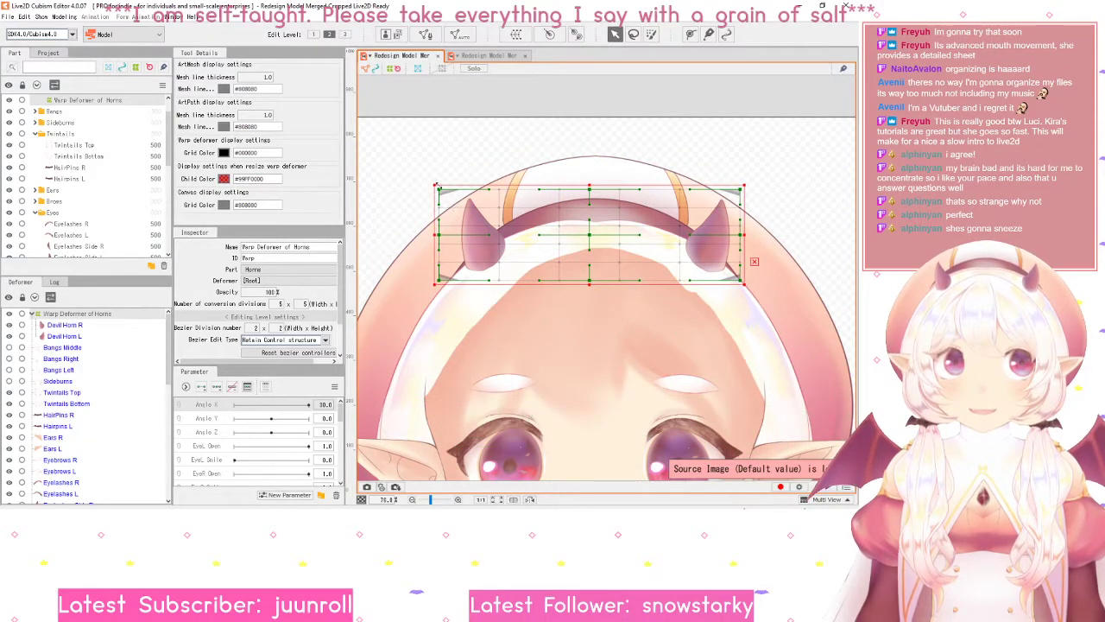
left_click_drag(629, 287, 555, 221)
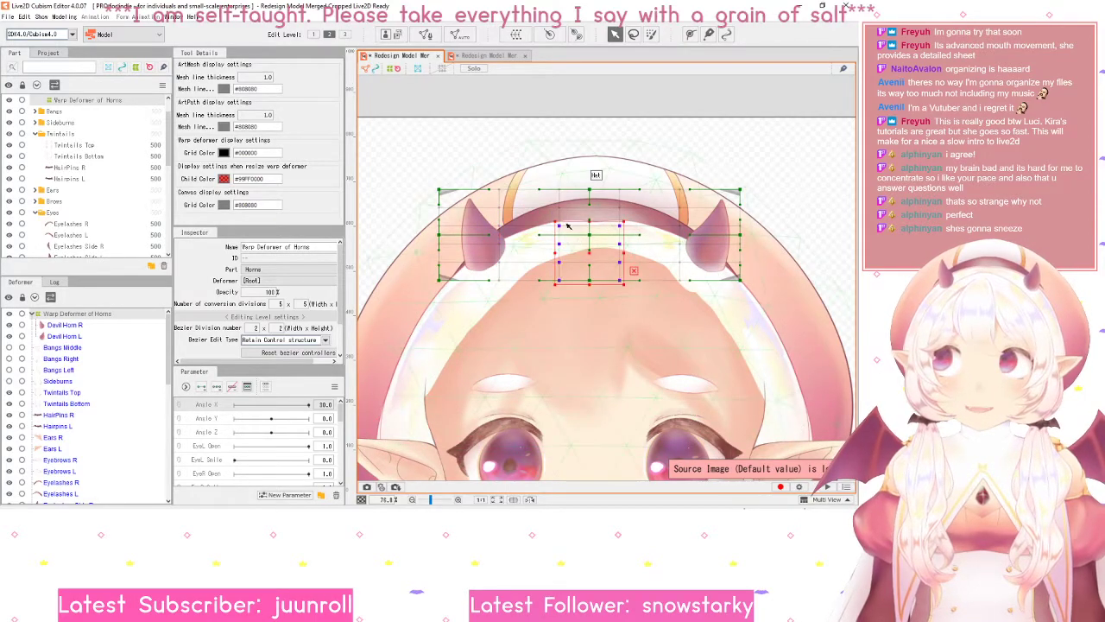
left_click(547, 340)
left_click(583, 257)
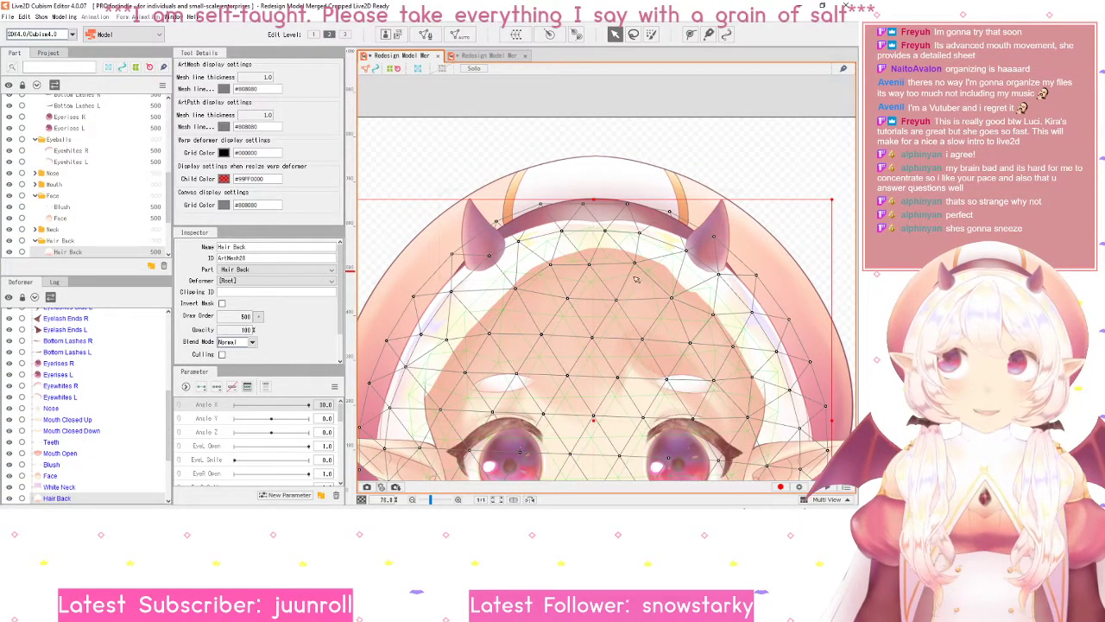
- Reselect Warp Deformer of Horns, centre it on the canvas and turn off Lock default Deformer
scroll(629, 208, "down", 5)
scroll(635, 231, "up", 4)
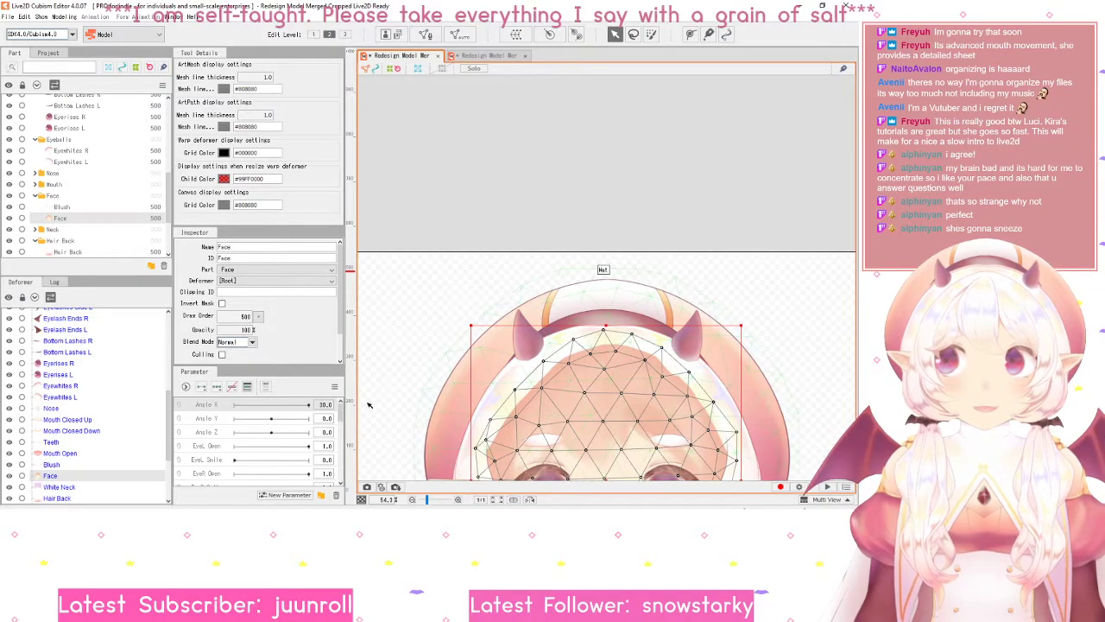
scroll(85, 117, "up", 5)
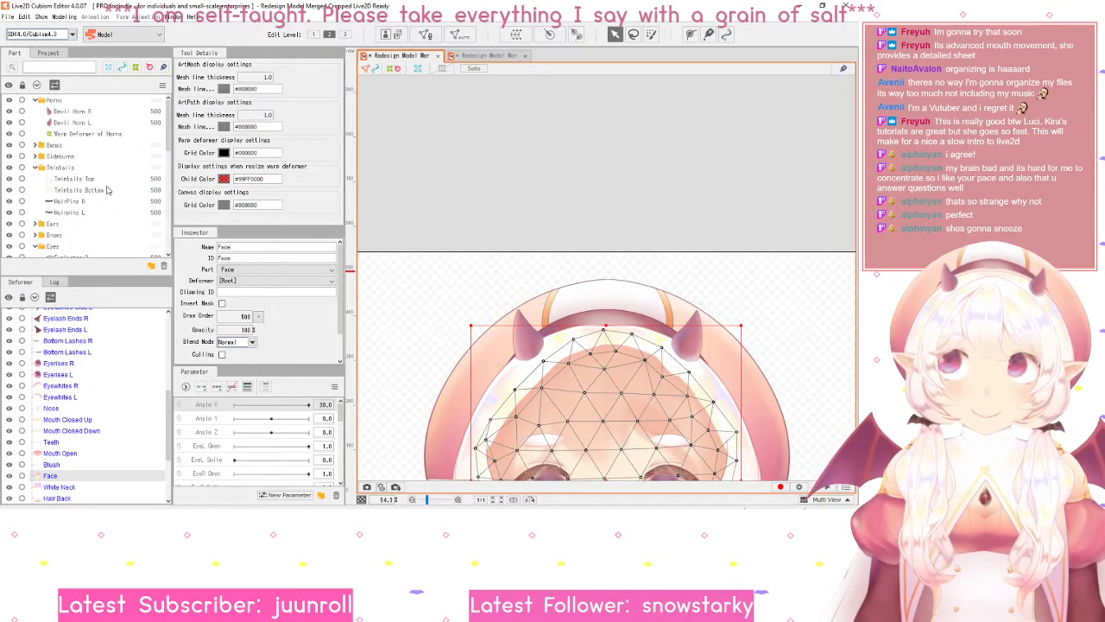
left_click(86, 134)
scroll(656, 319, "up", 3)
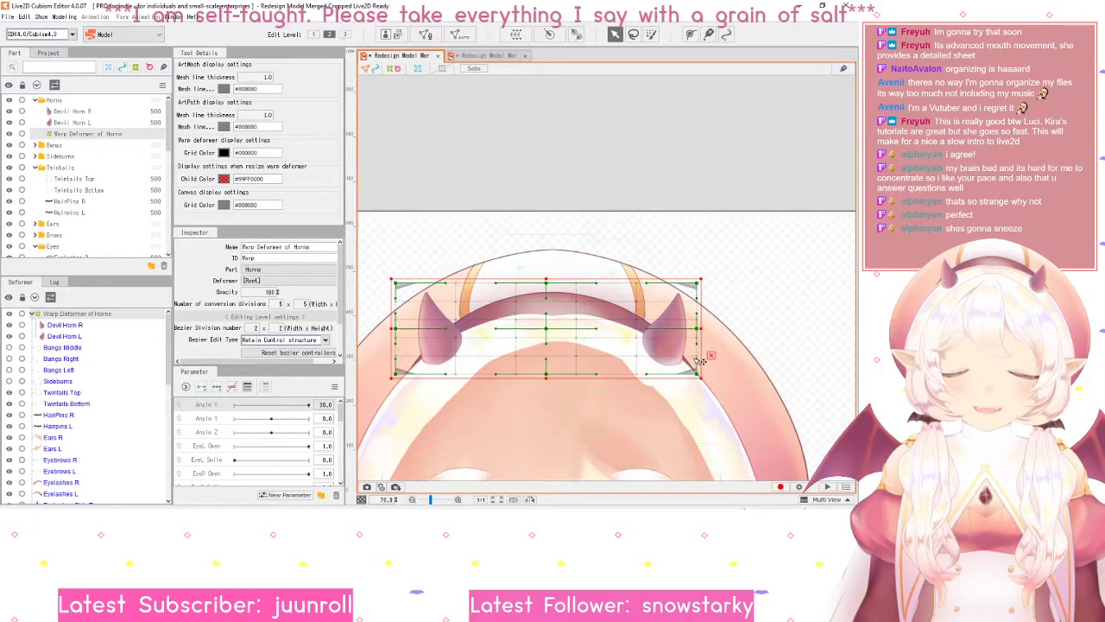
scroll(644, 347, "up", 2)
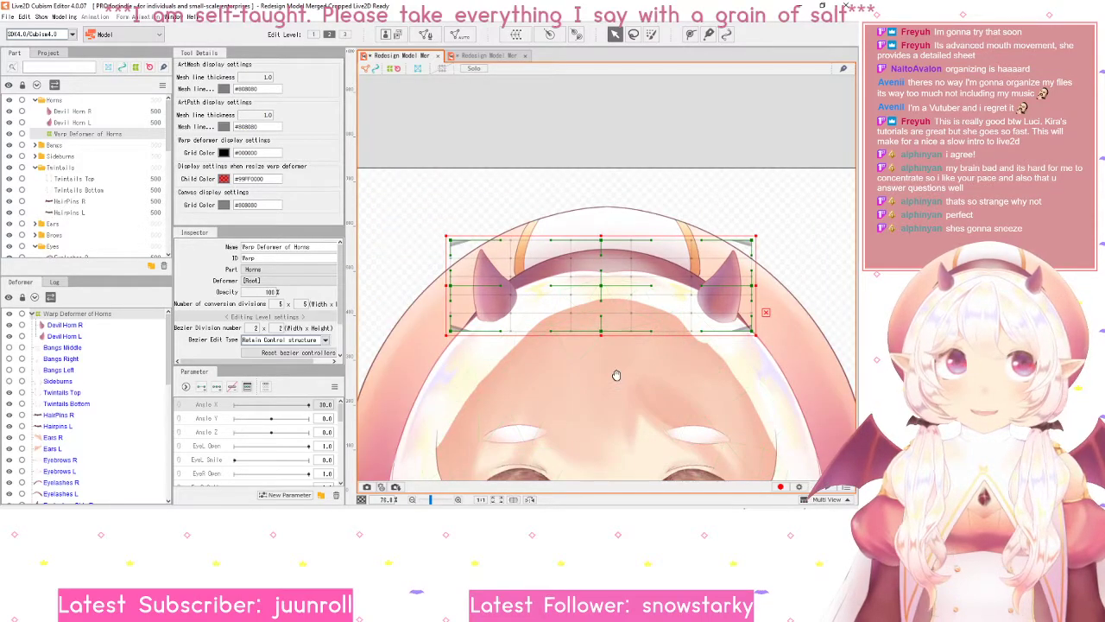
left_click_drag(617, 375, 617, 352)
left_click(334, 386)
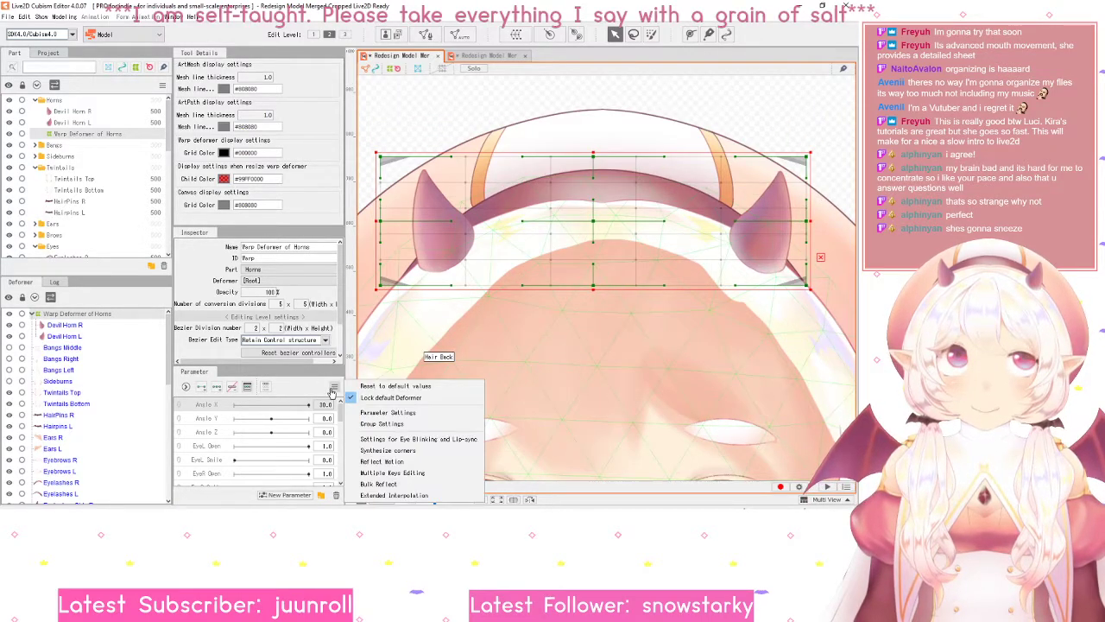
left_click(334, 388)
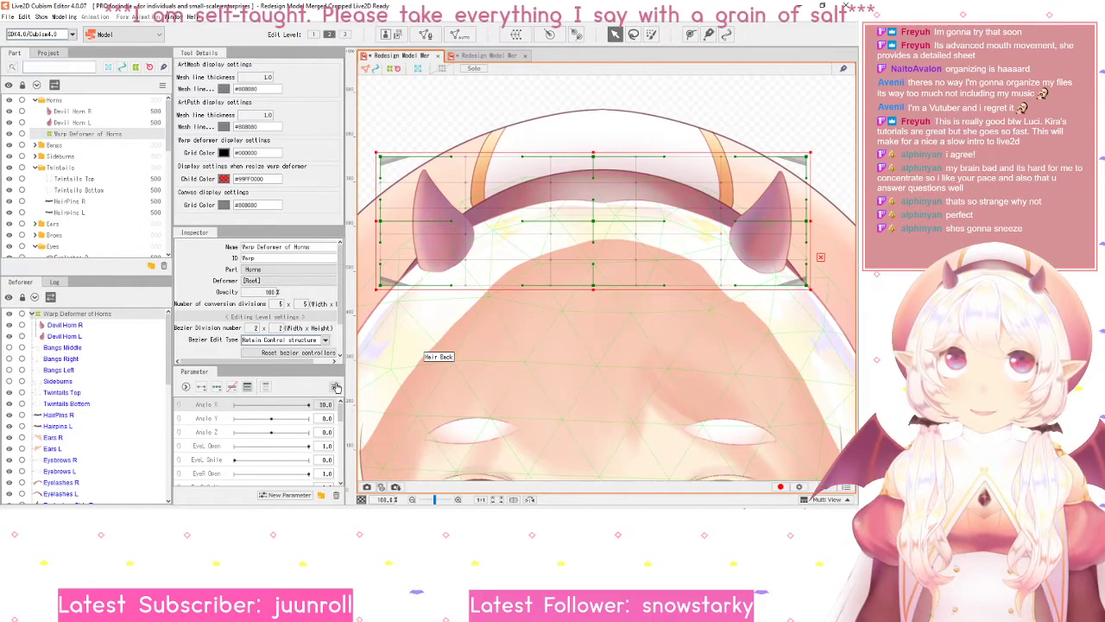
- Review the names, IDs, ranges and descriptions in Parameter Settings, then close it without changes
left_click(335, 387)
left_click(393, 413)
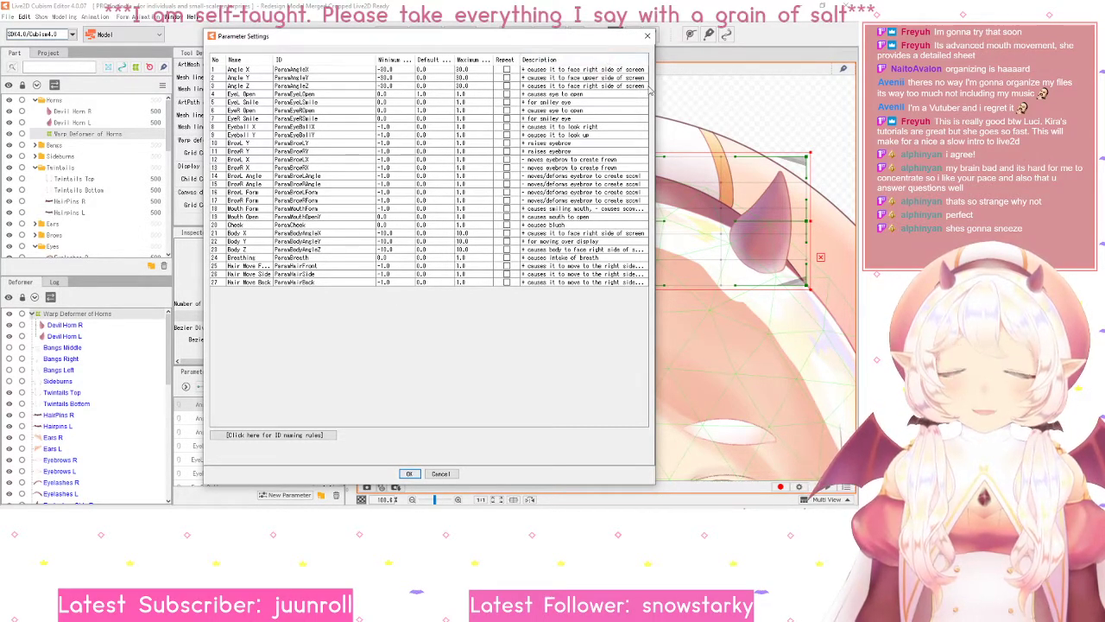
mouse_move(654, 89)
left_mouse_down()
mouse_move(707, 90)
mouse_move(596, 90)
mouse_move(647, 90)
left_mouse_up()
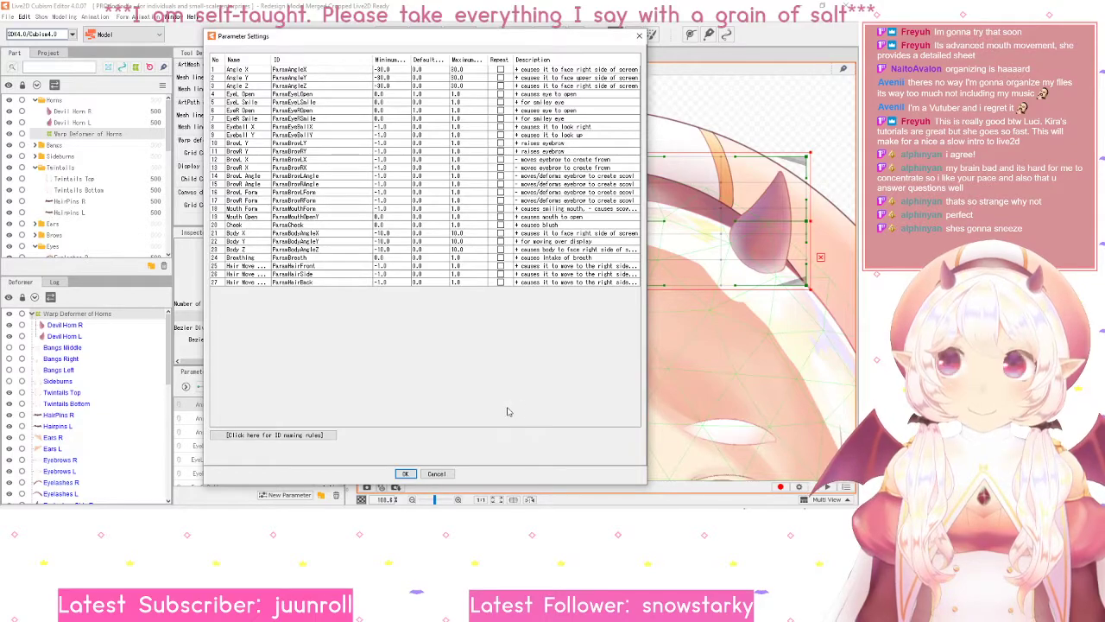
left_click(639, 36)
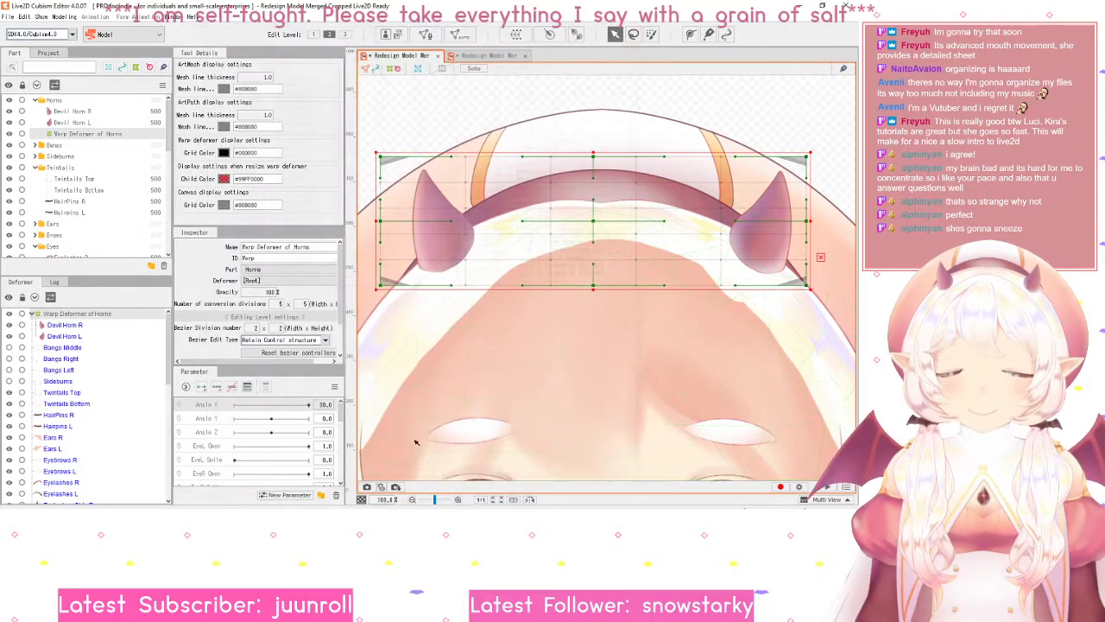
- Inspect the parameter Group Settings and cancel without making changes
left_click(334, 387)
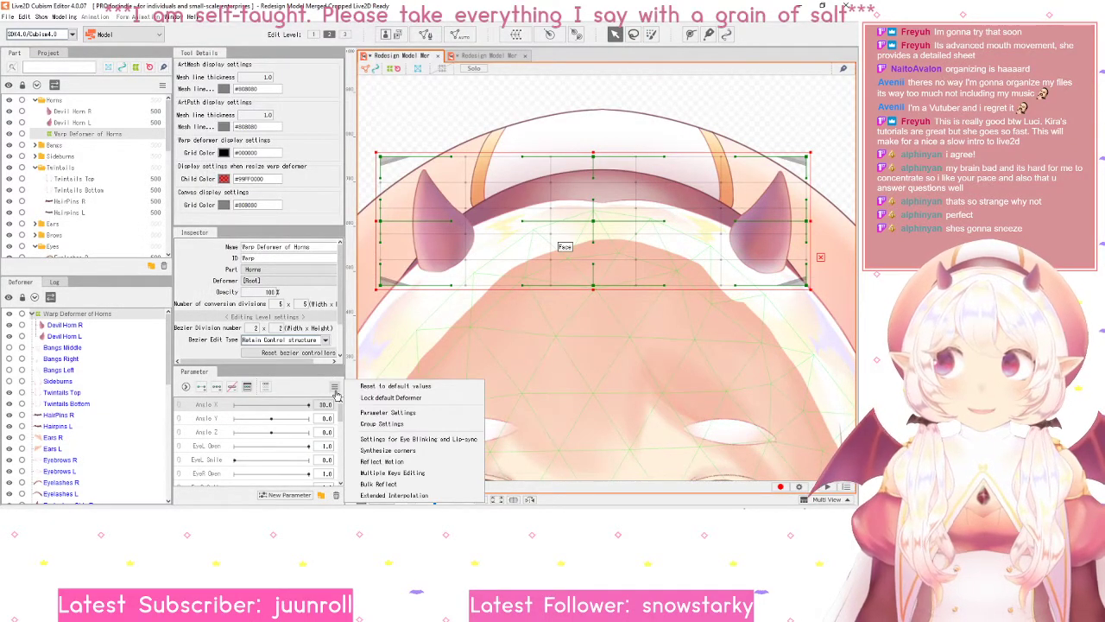
left_click(384, 423)
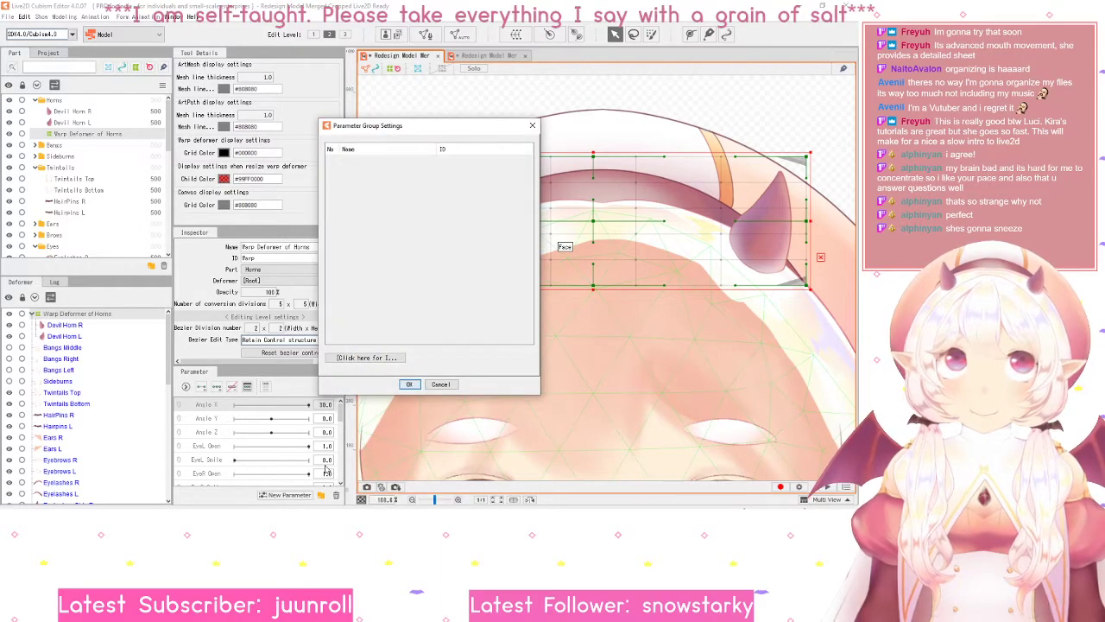
left_click(442, 385)
- Look through the parameters listed in Settings for Eye Blinking and Lip-sync, then close it unchanged
left_click(335, 387)
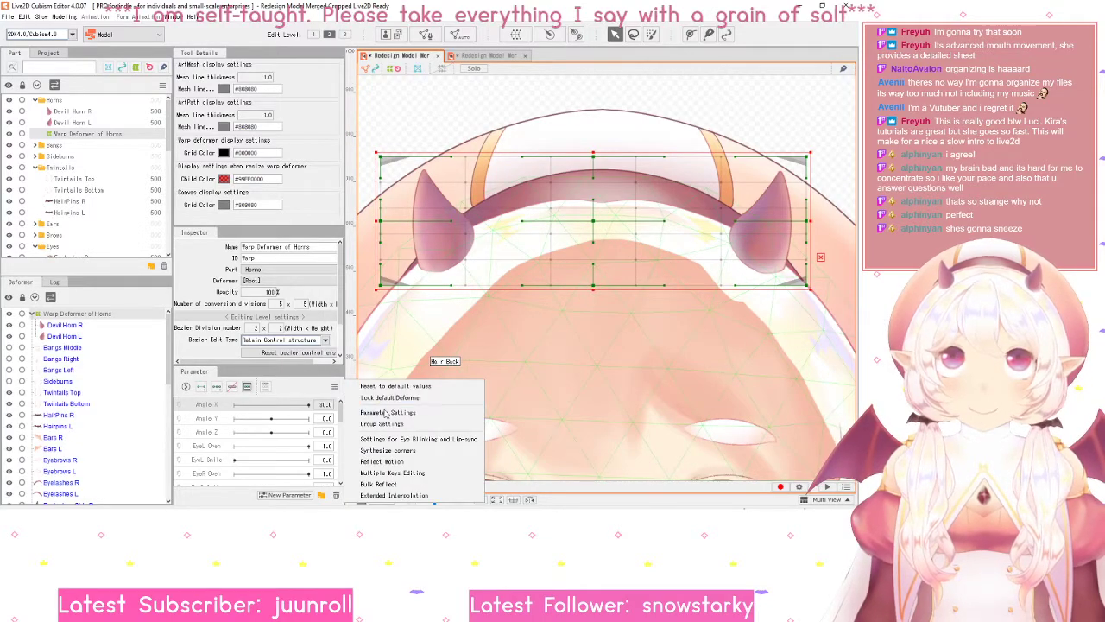
left_click(426, 441)
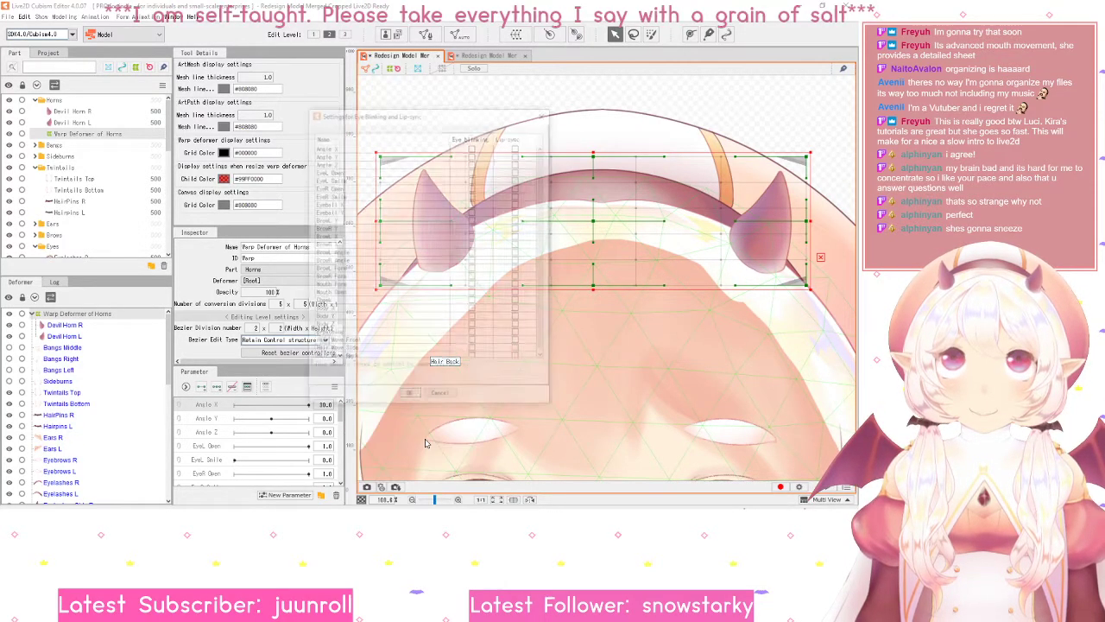
scroll(531, 333, "down", 1)
scroll(531, 332, "up", 1)
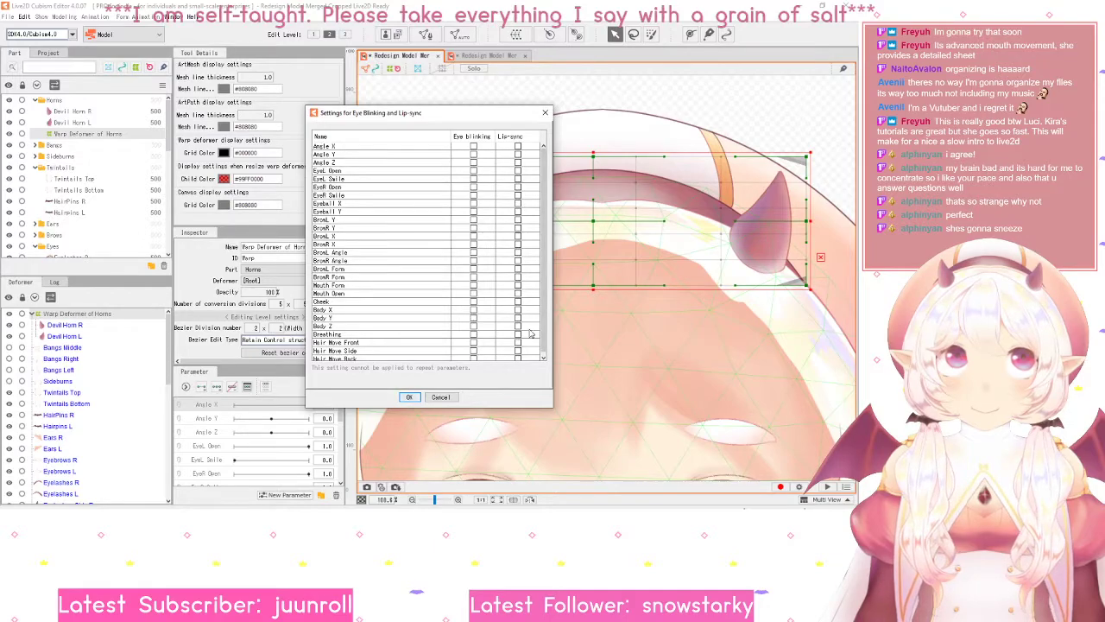
scroll(531, 328, "down", 1)
scroll(444, 272, "up", 1)
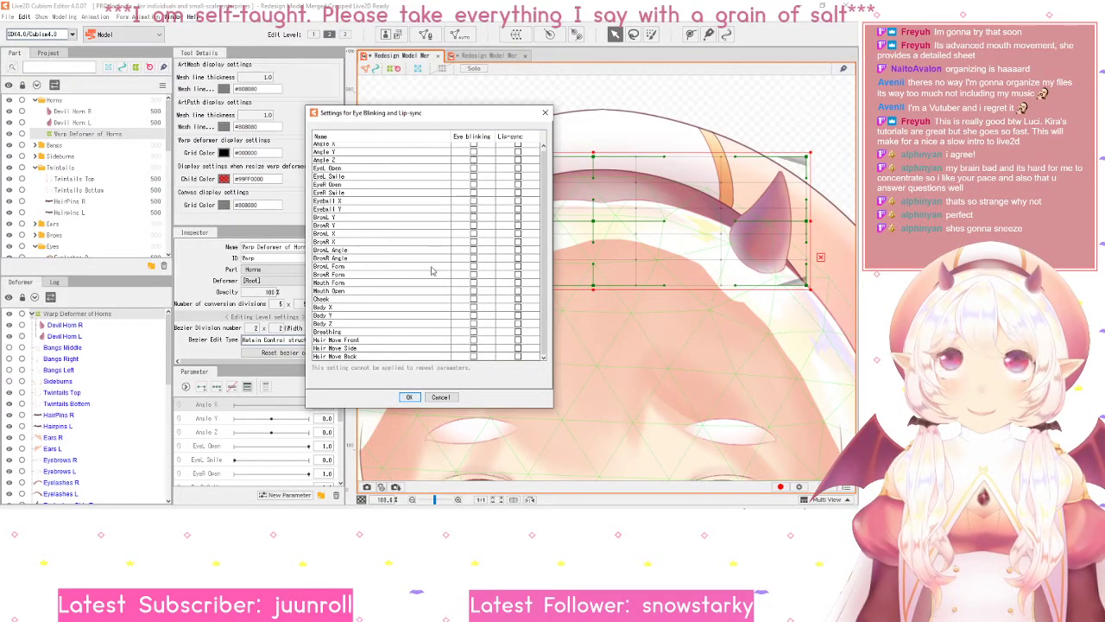
scroll(436, 262, "down", 1)
left_click(545, 113)
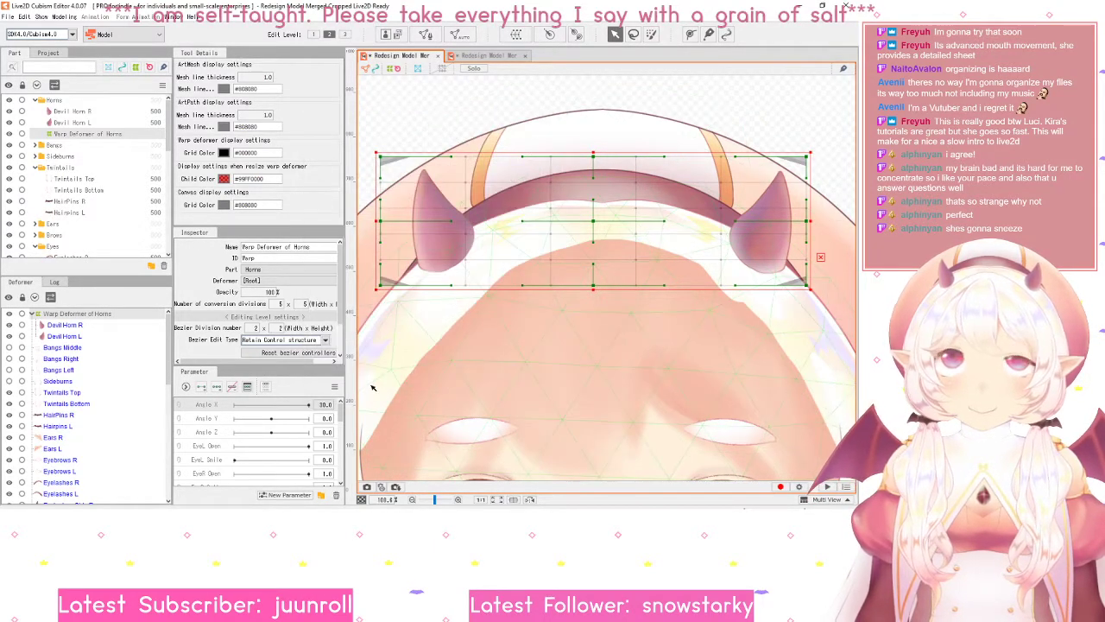
- Switch to the Mouth Experiment model, show its Eyeball X and Y parameters and select the Eye R Position deformer
left_click(334, 386)
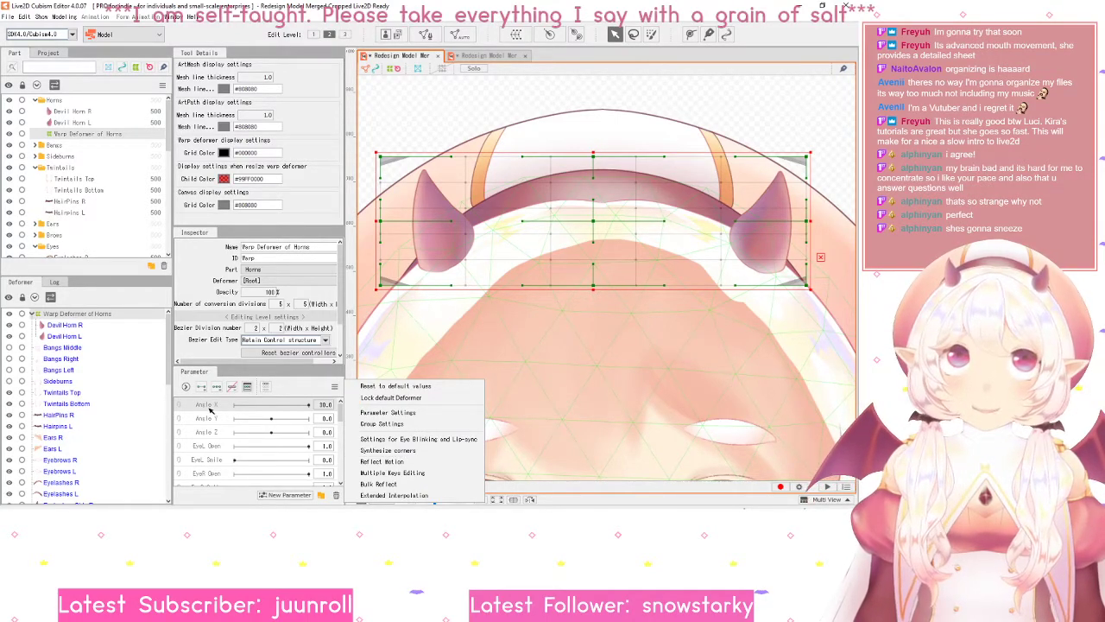
left_click(387, 451)
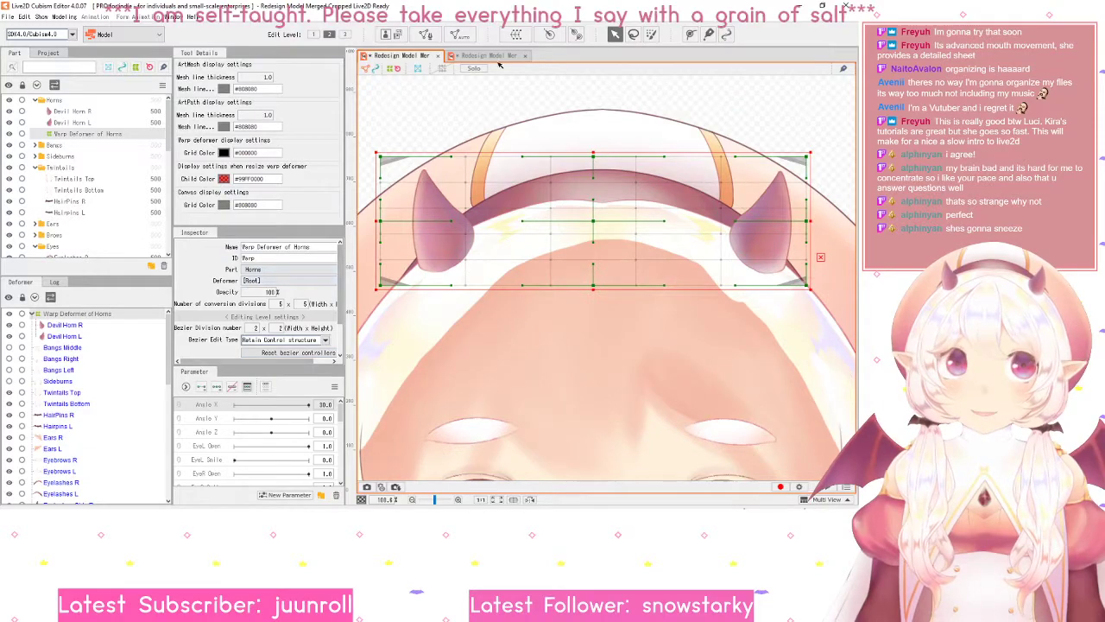
key("ctrl+Tab")
scroll(222, 464, "down", 3)
scroll(222, 463, "up", 2)
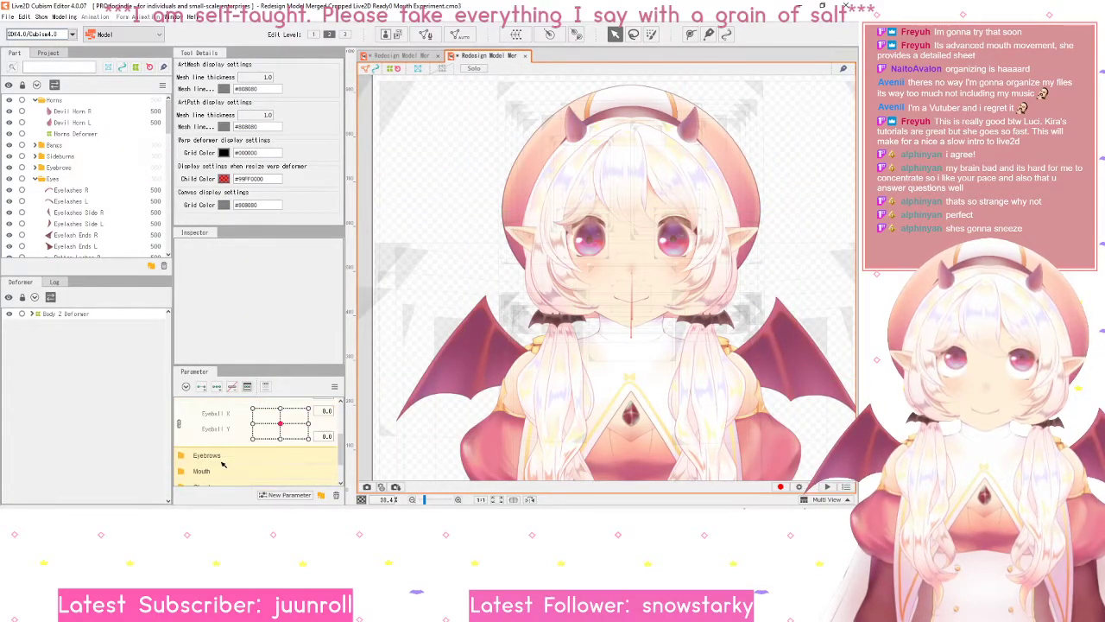
left_click_drag(725, 239, 670, 275)
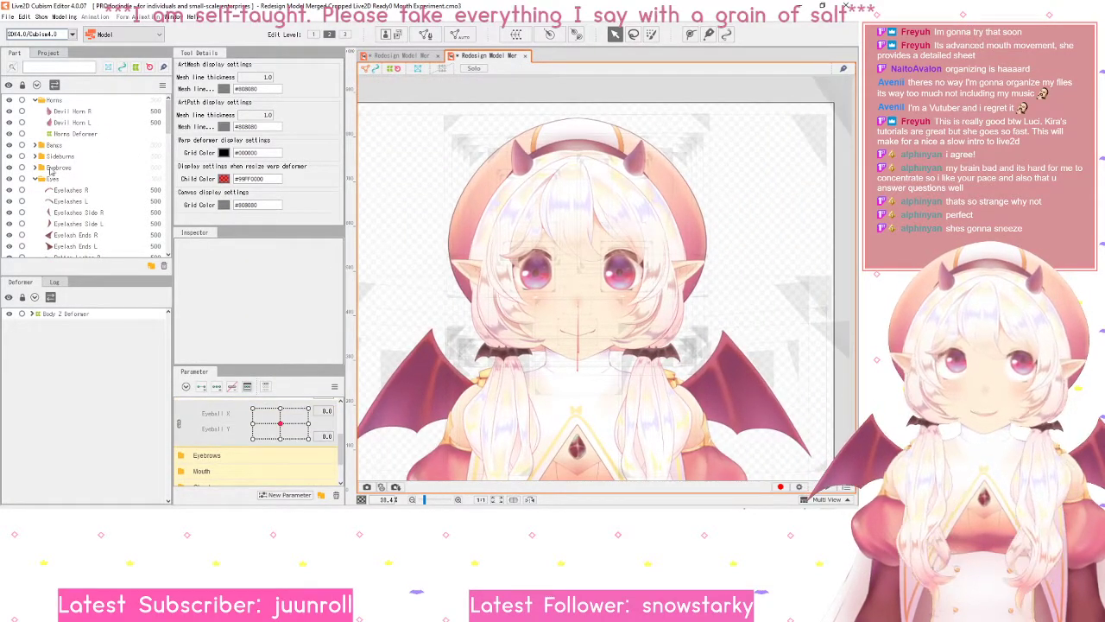
scroll(83, 191, "down", 3)
left_click(83, 202)
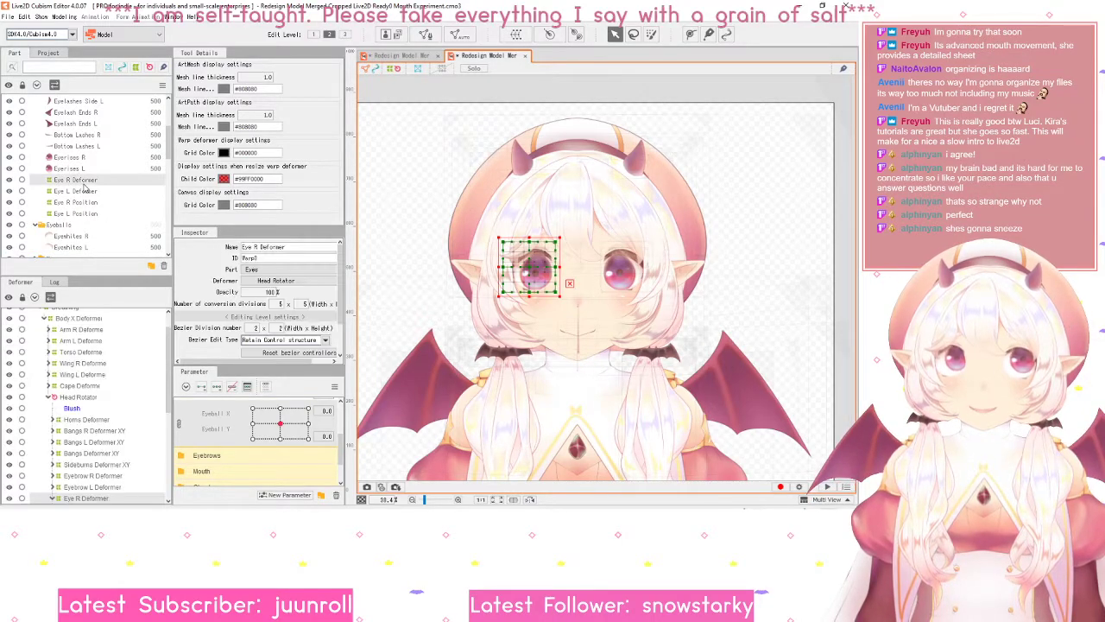
- Separate the combined Eyeball X and Eyeball Y parameters, then link them together again
left_click(179, 427)
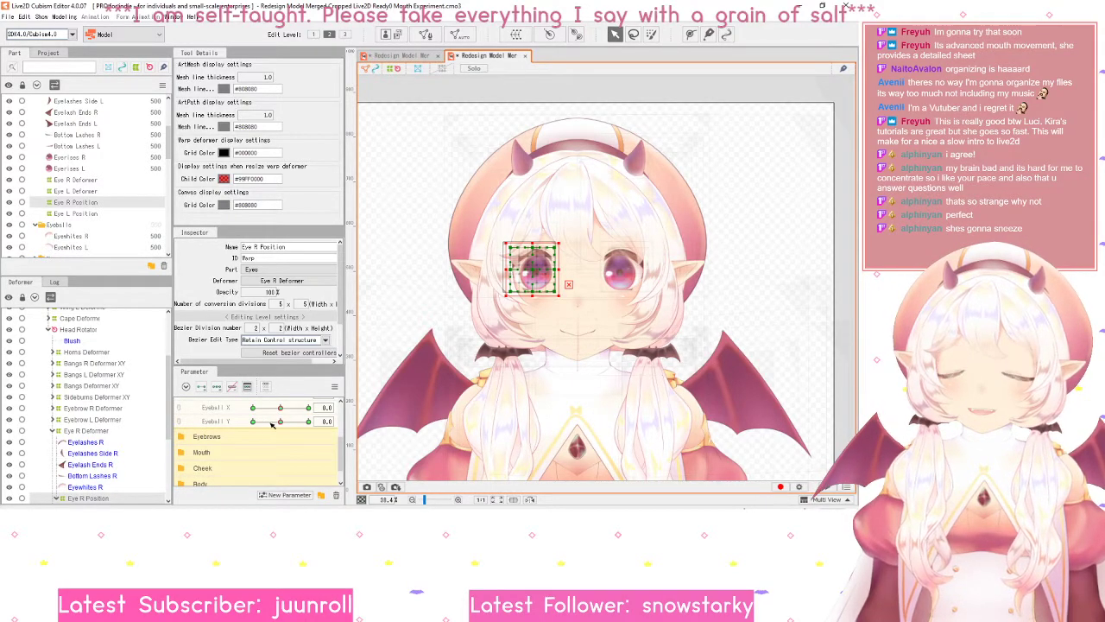
left_click(177, 413)
scroll(691, 264, "up", 1)
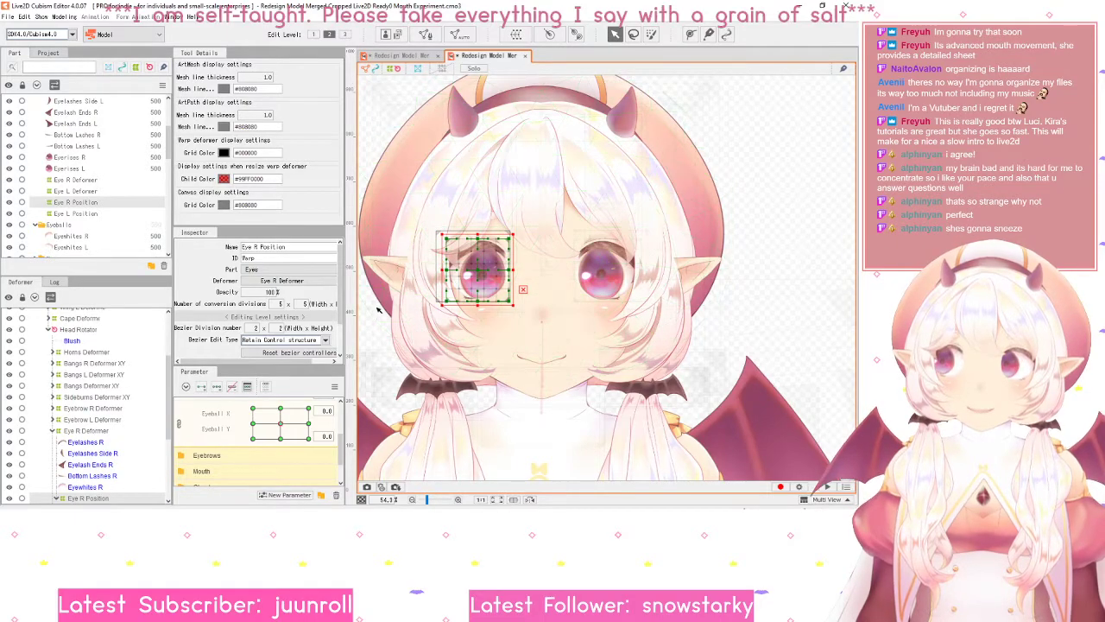
- Return to the Live2D Ready model, add three keyforms each to BrowL Angle and BrowR Angle, and combine the two parameters
left_click(401, 57)
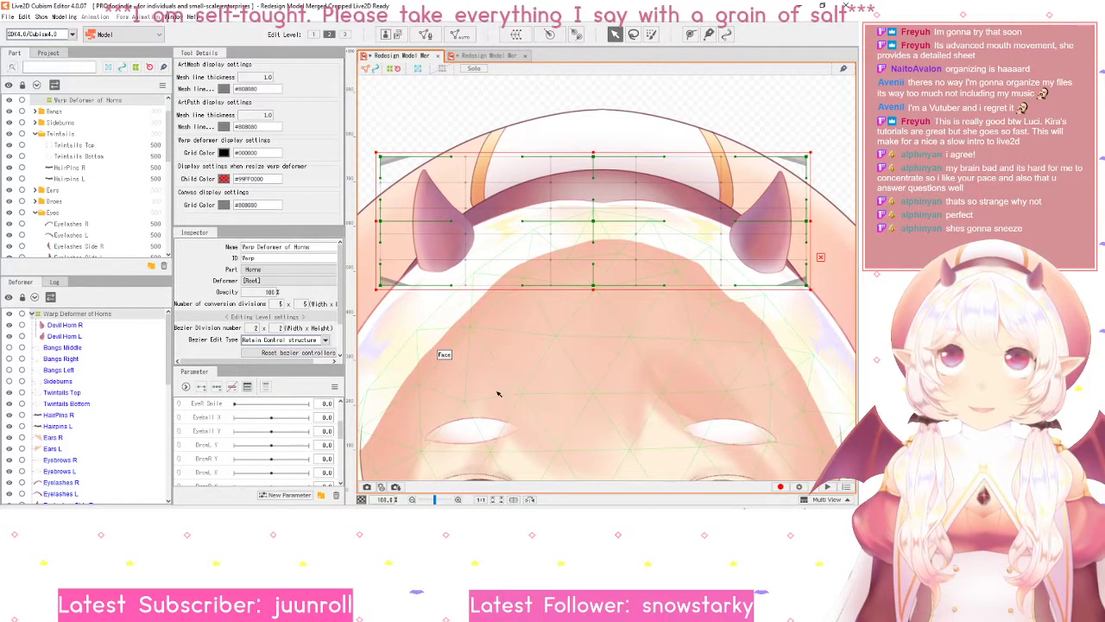
scroll(212, 452, "down", 3)
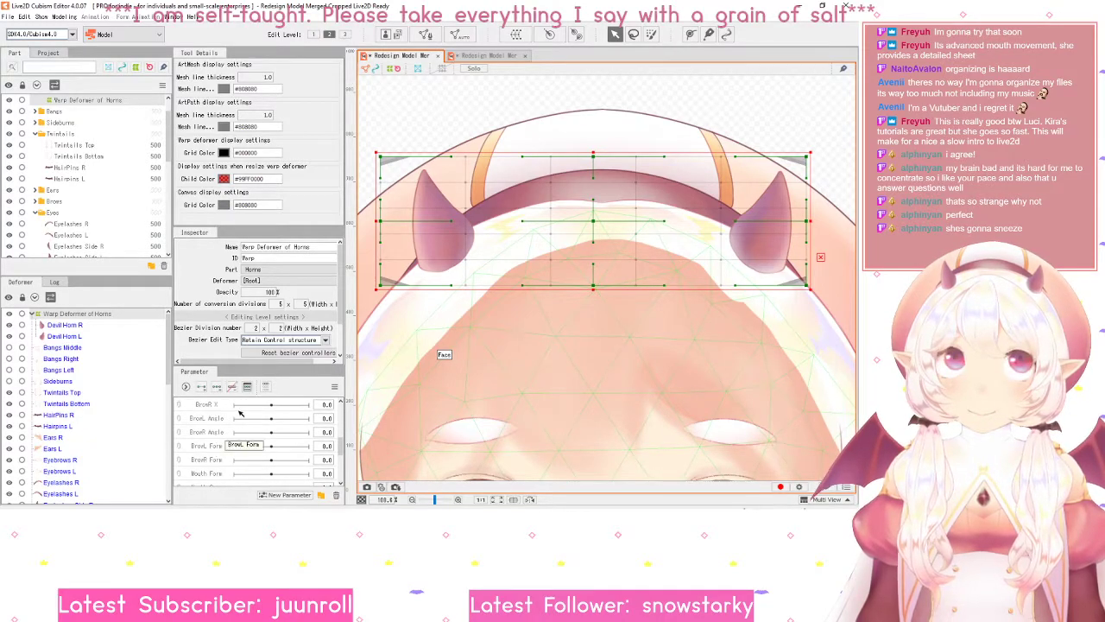
left_click(209, 418)
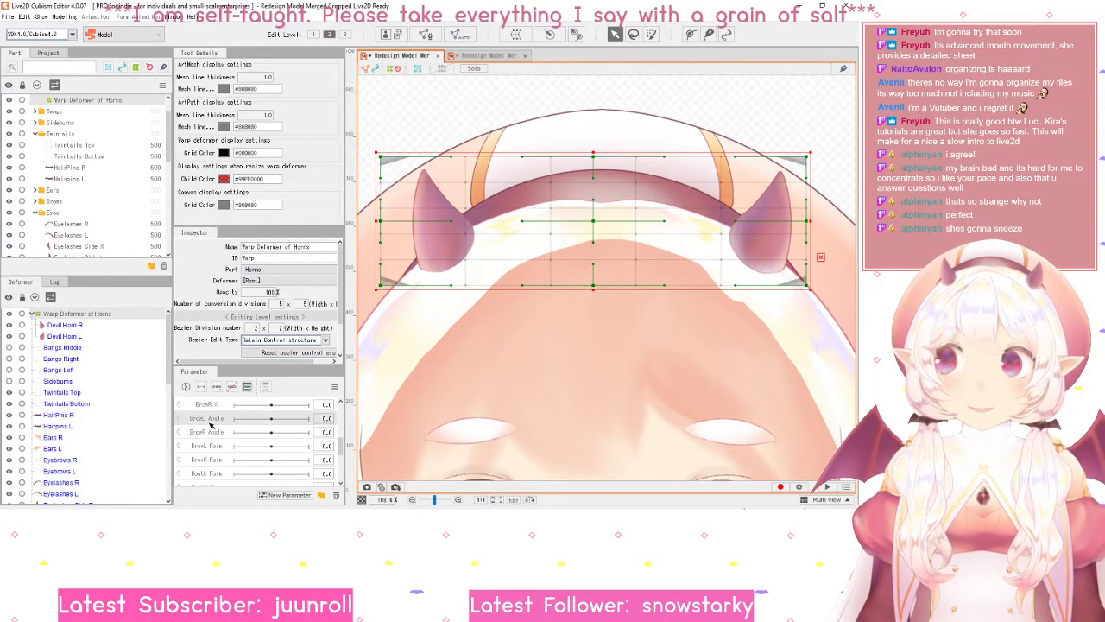
left_click(222, 420)
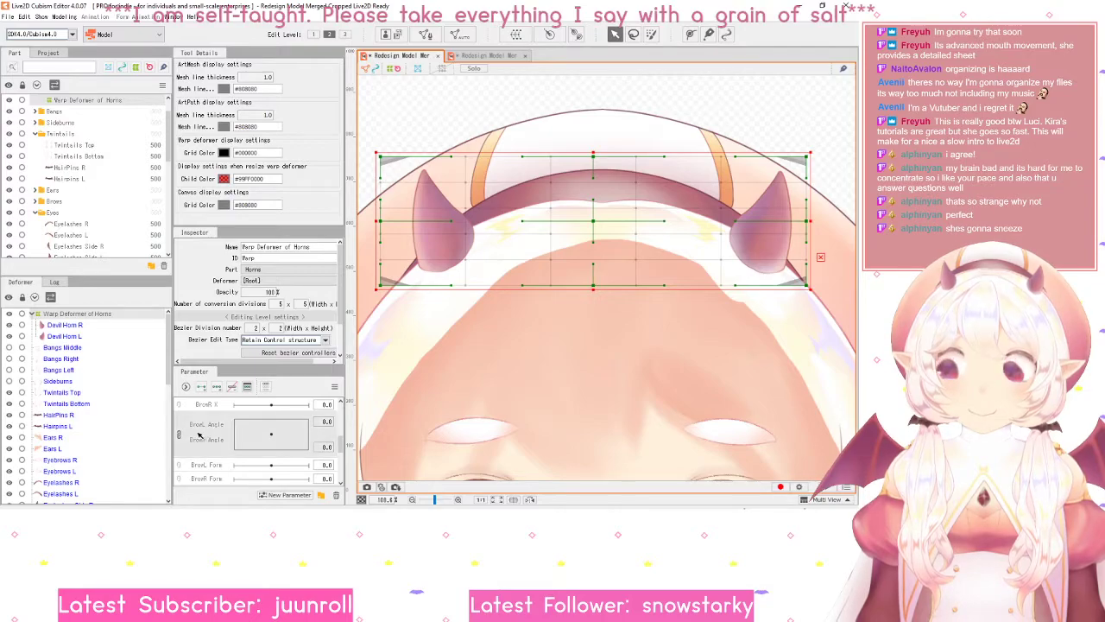
left_click(202, 436)
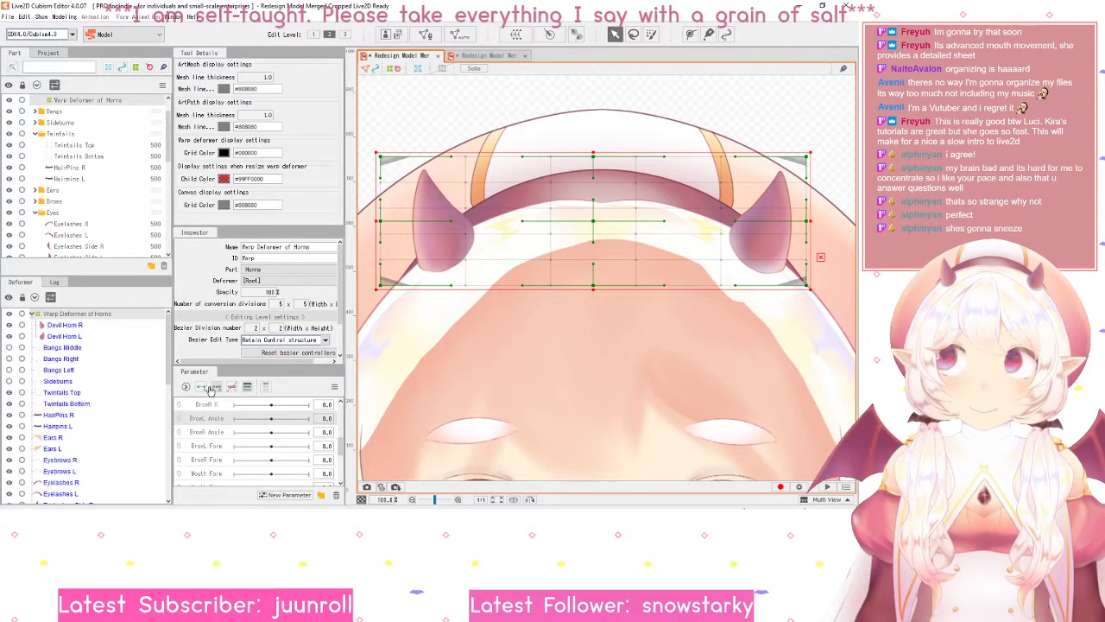
left_click(212, 432, "ctrl")
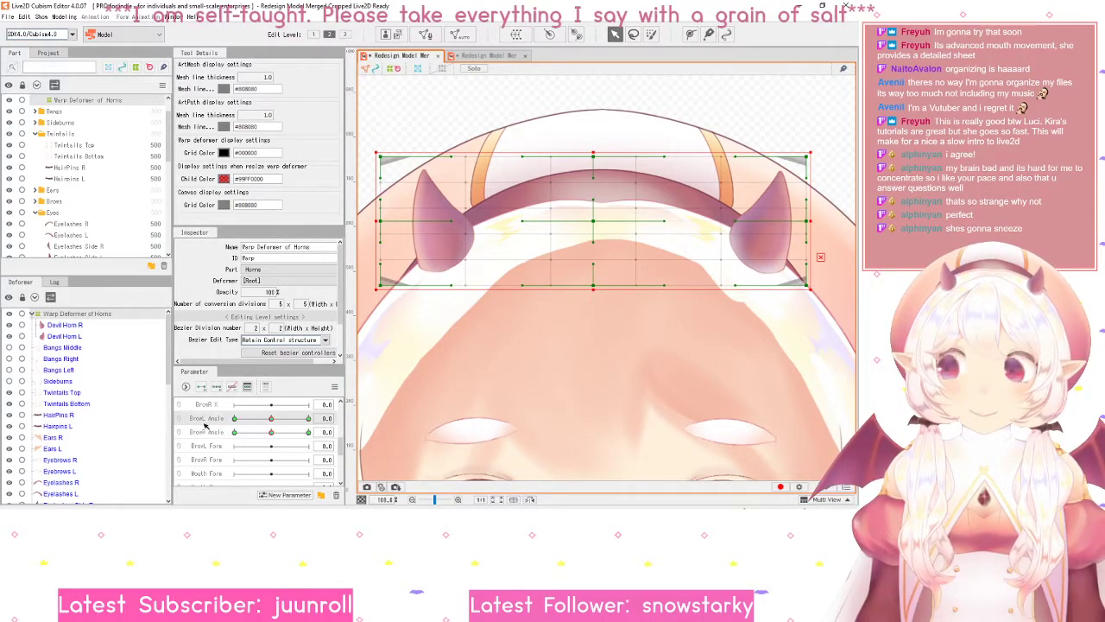
left_click(183, 426)
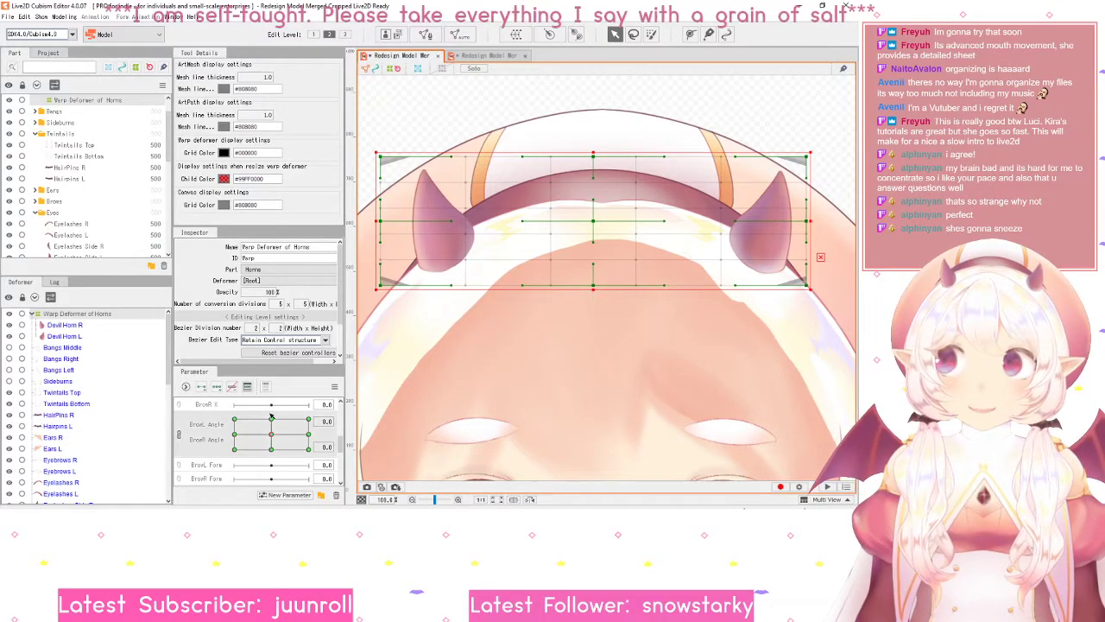
- Review the Synthesize corners options for BrowL Angle and BrowR Angle, keeping the target as Selected object, and run it
left_click(335, 388)
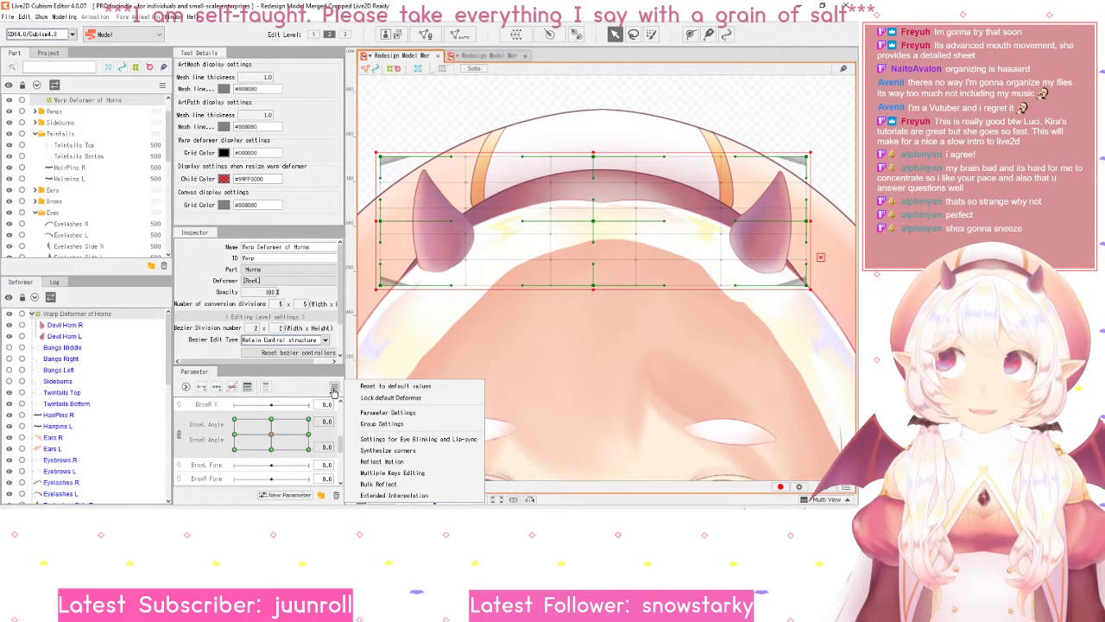
left_click(388, 450)
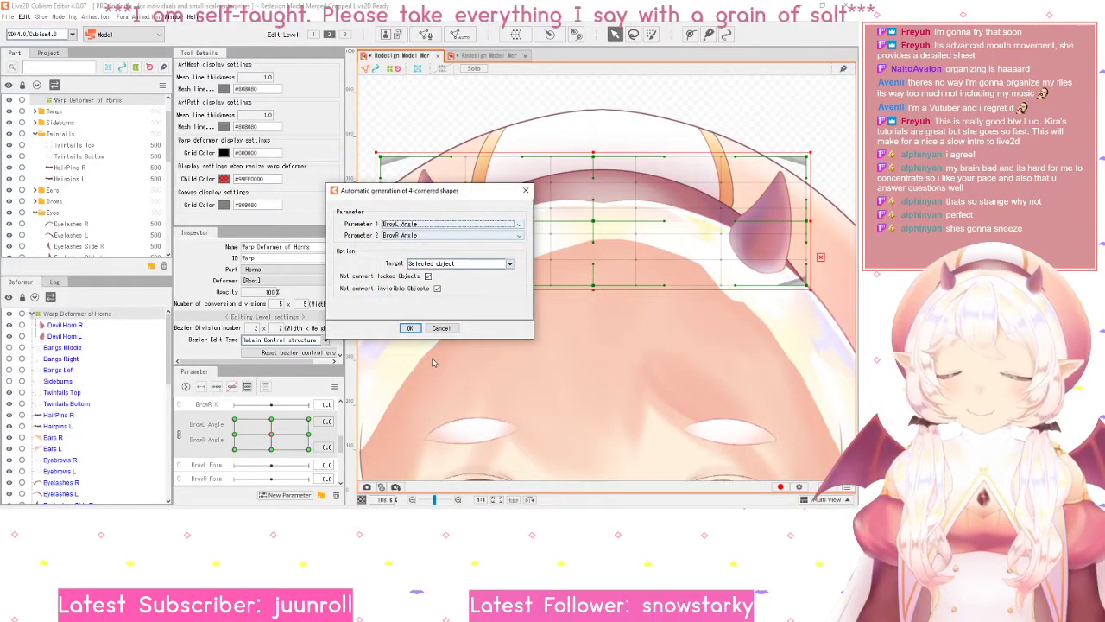
left_click(422, 240)
left_click(422, 240)
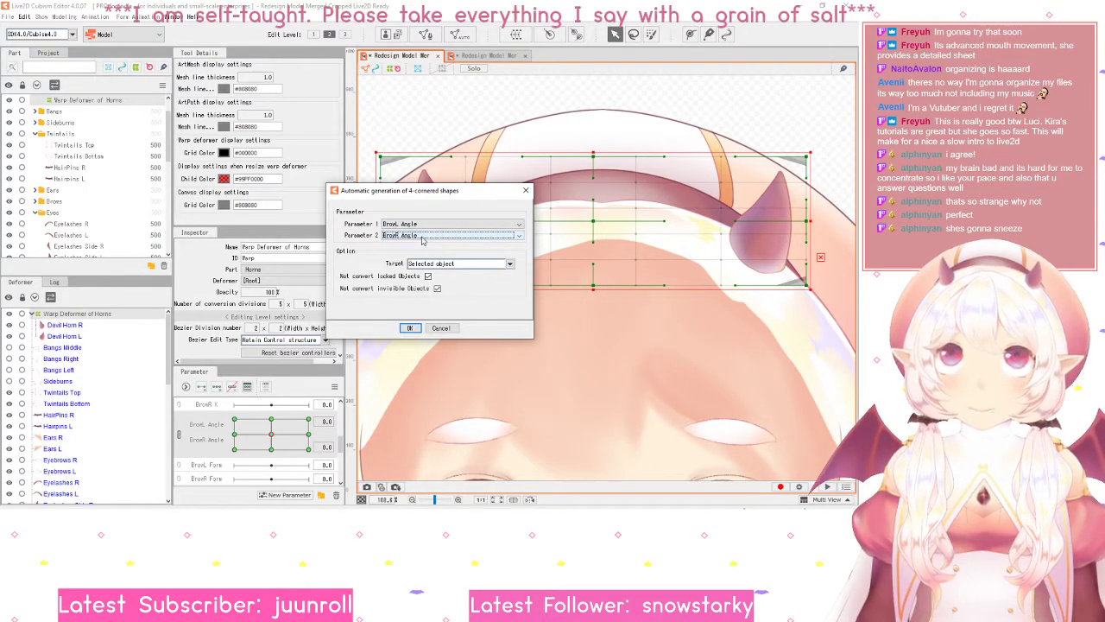
left_click(463, 264)
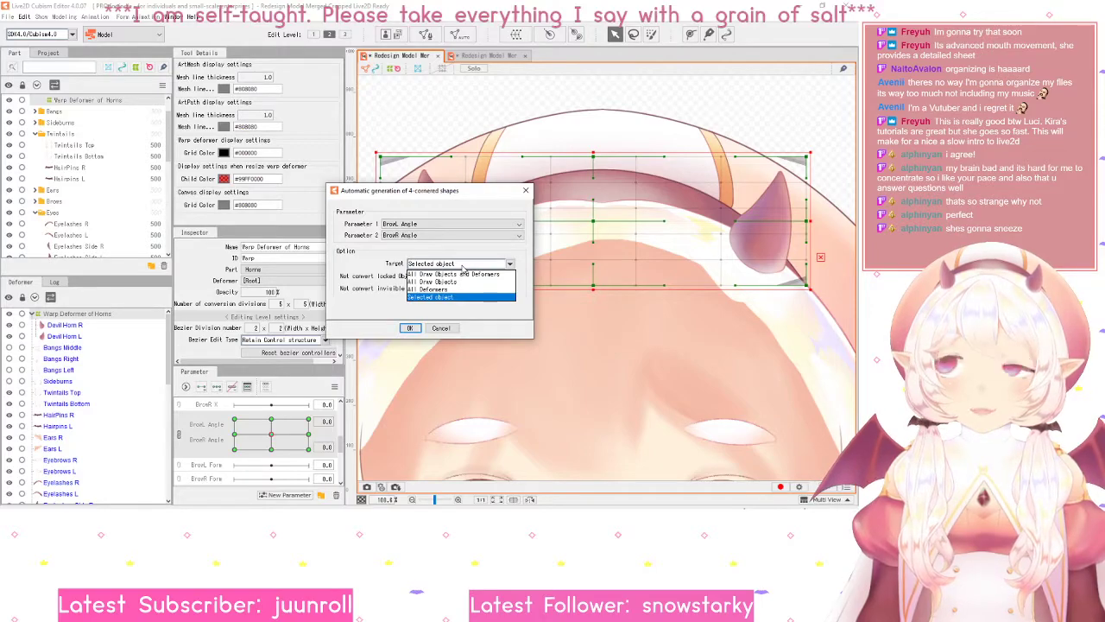
left_click(462, 266)
left_click(460, 266)
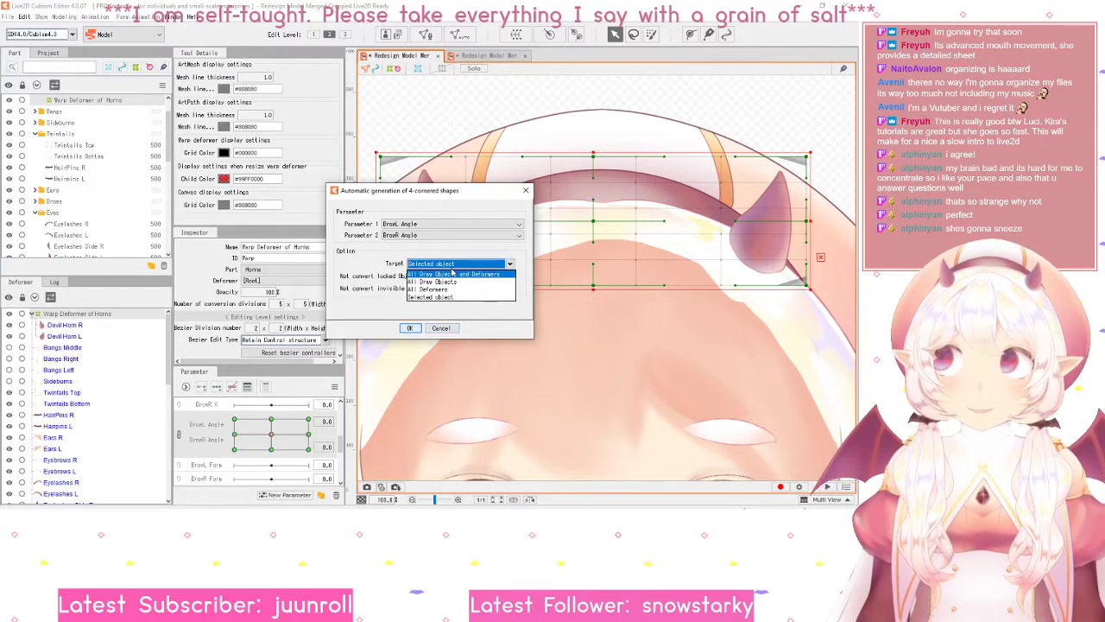
left_click(455, 264)
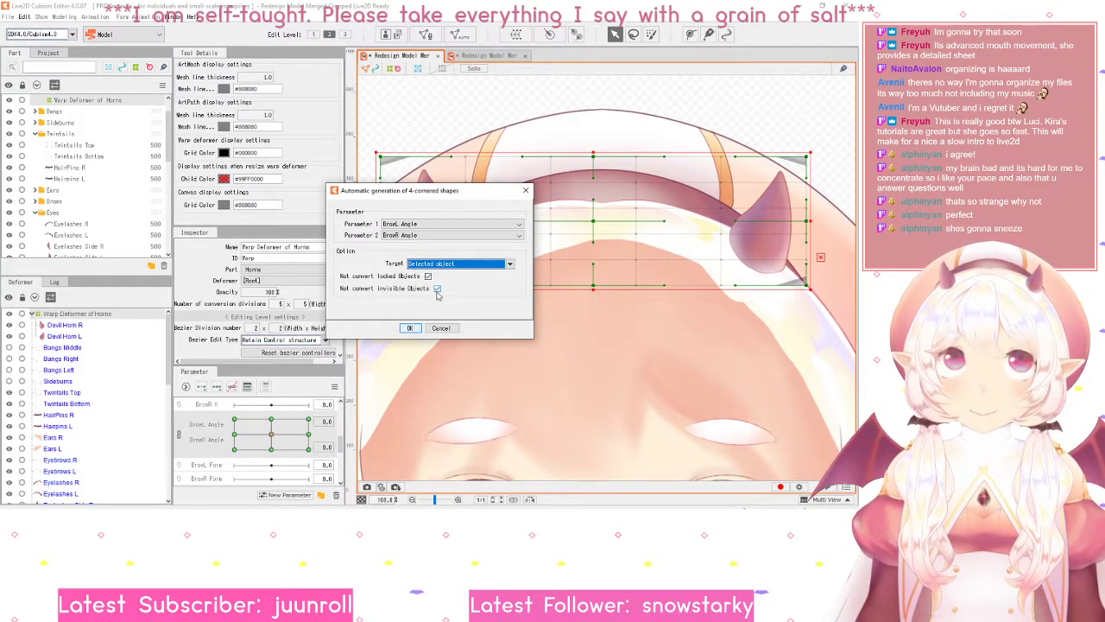
left_click(410, 328)
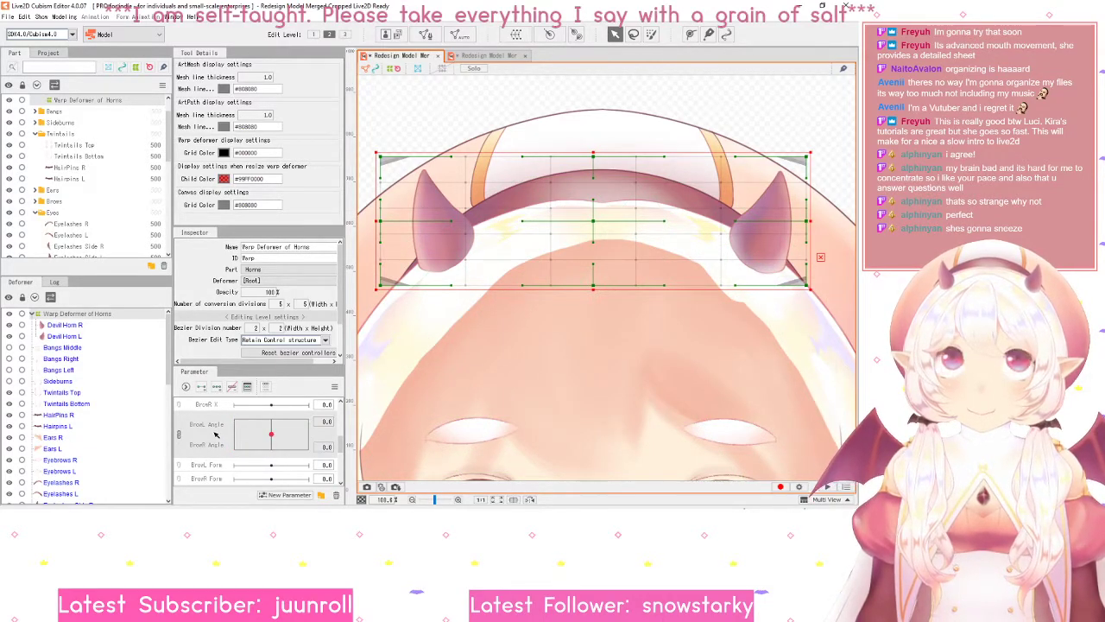
- Separate the combined BrowL Angle and BrowR Angle parameters
left_click(179, 435)
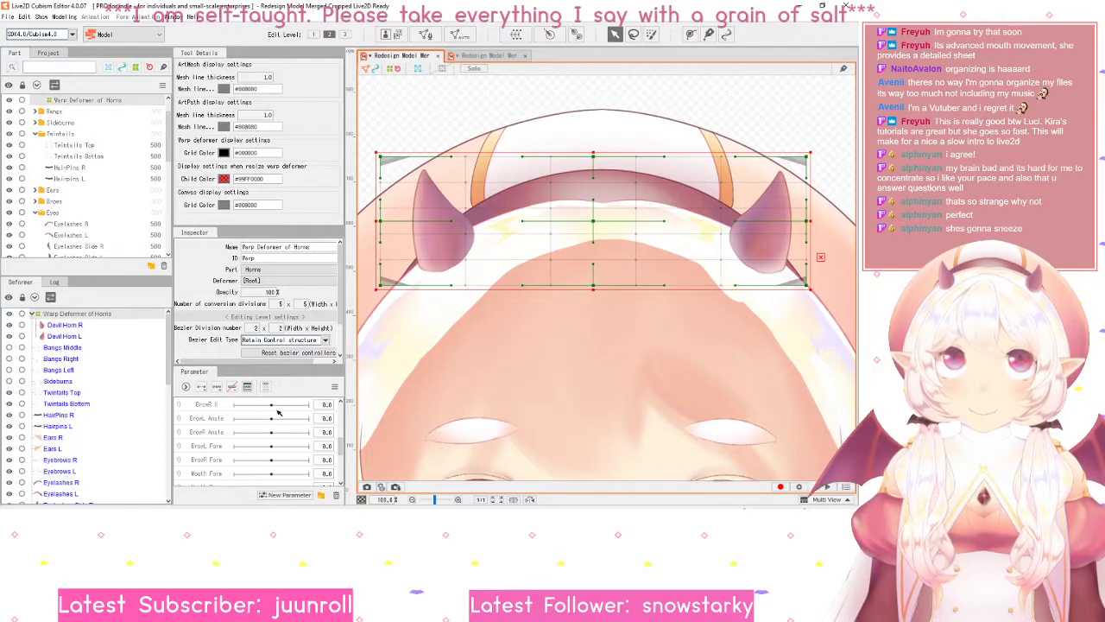
left_click(334, 388)
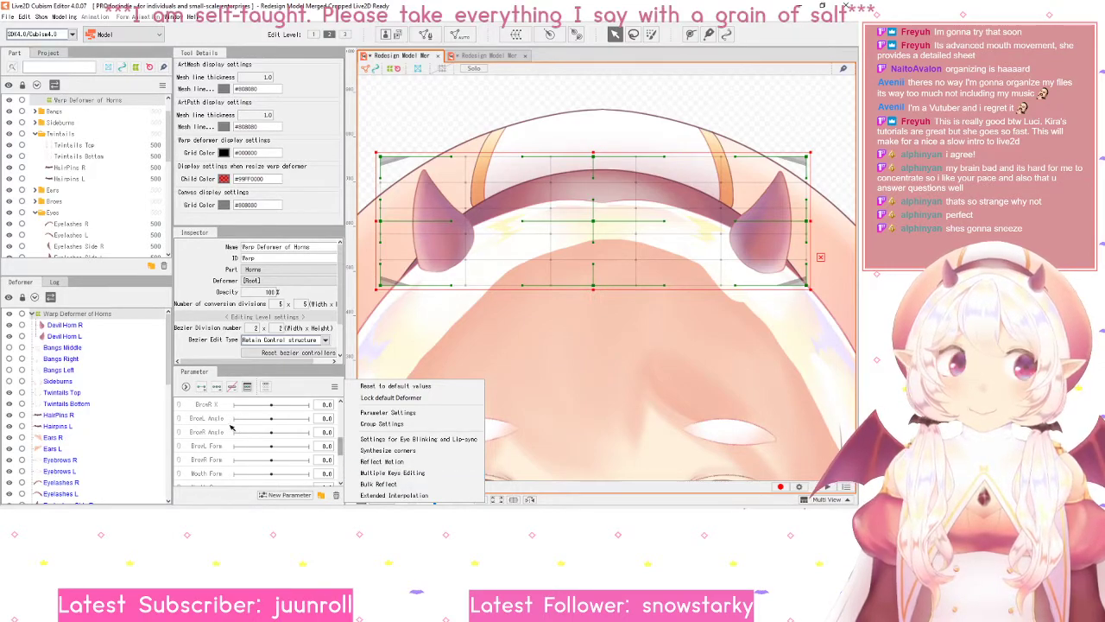
left_click(405, 473)
scroll(110, 214, "up", 1)
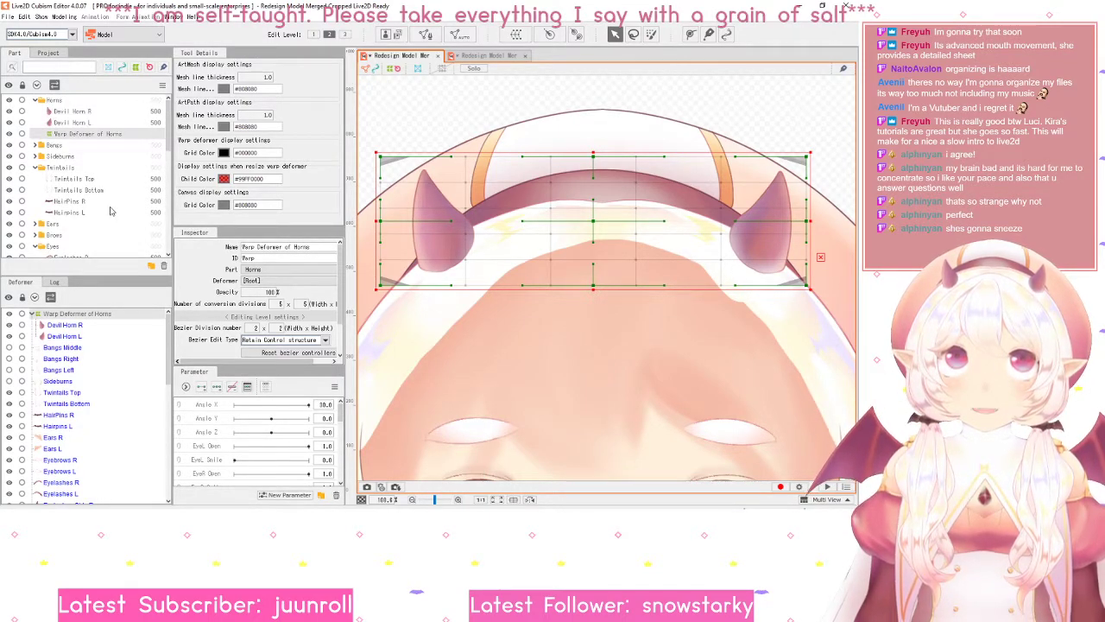
- Add three keyforms to Angle X for the Warp Deformer of Horns, set Angle X to 0, and keep that deformer selected
left_click(213, 407)
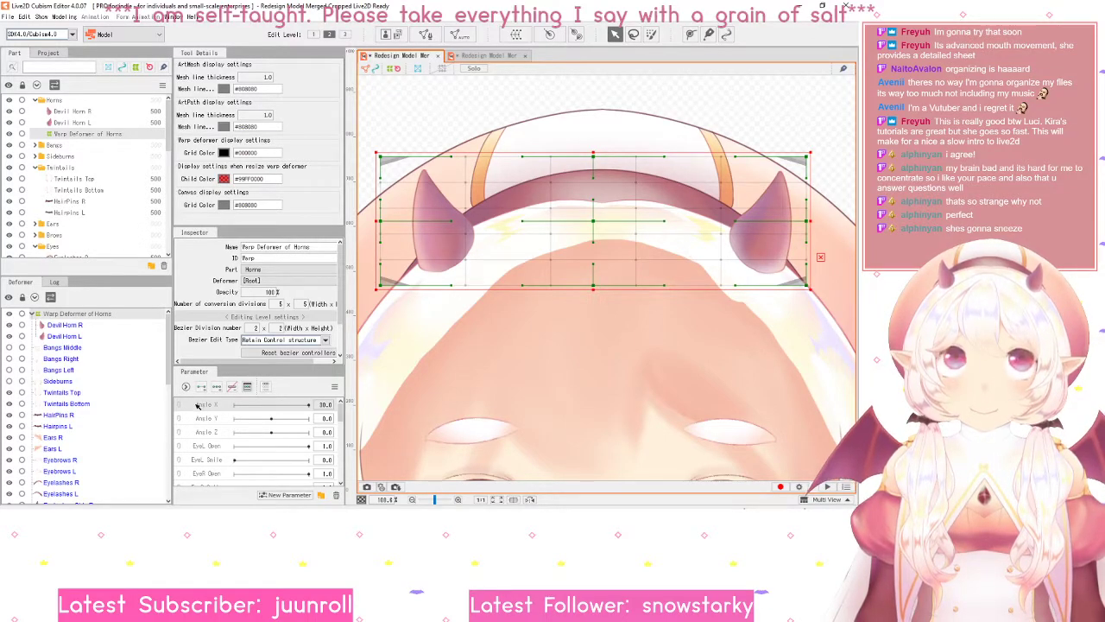
left_click(206, 388)
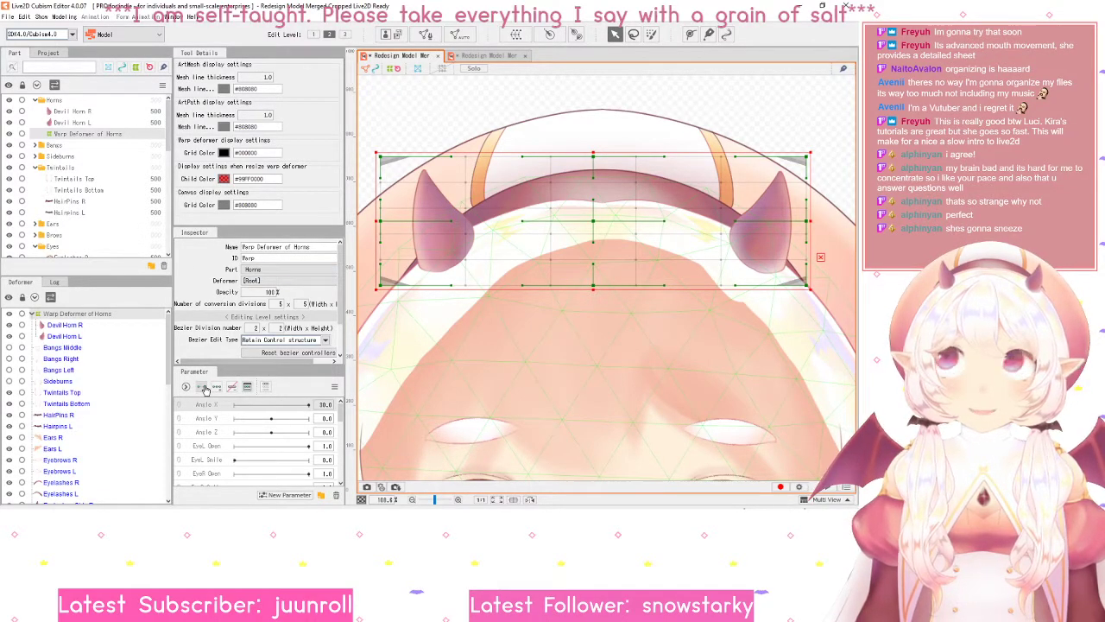
left_click(206, 388)
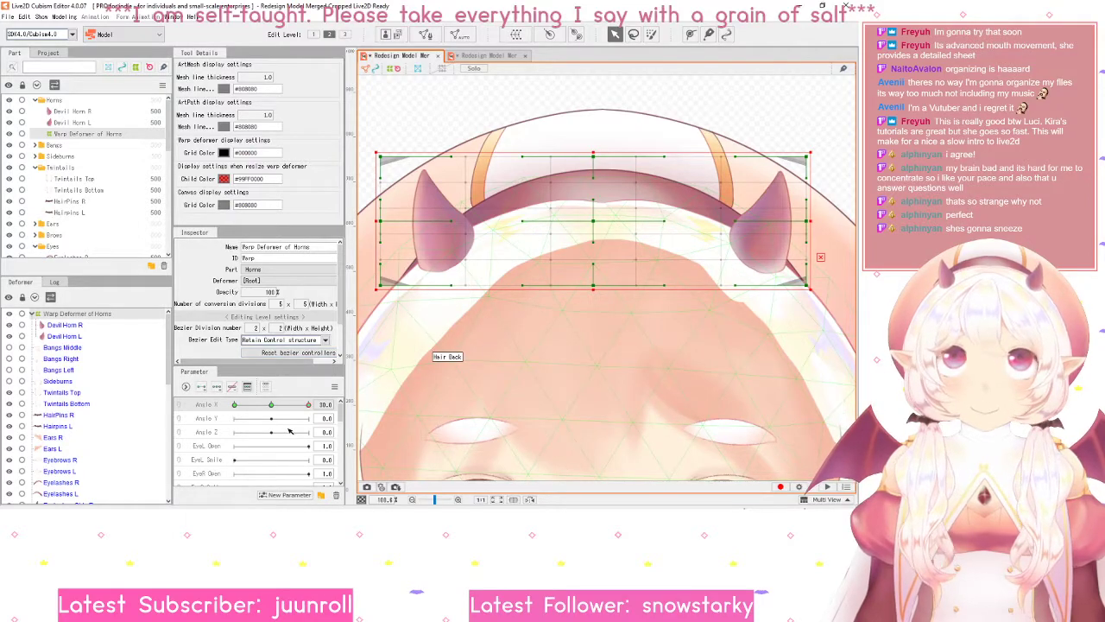
left_click(270, 404)
left_click(577, 268)
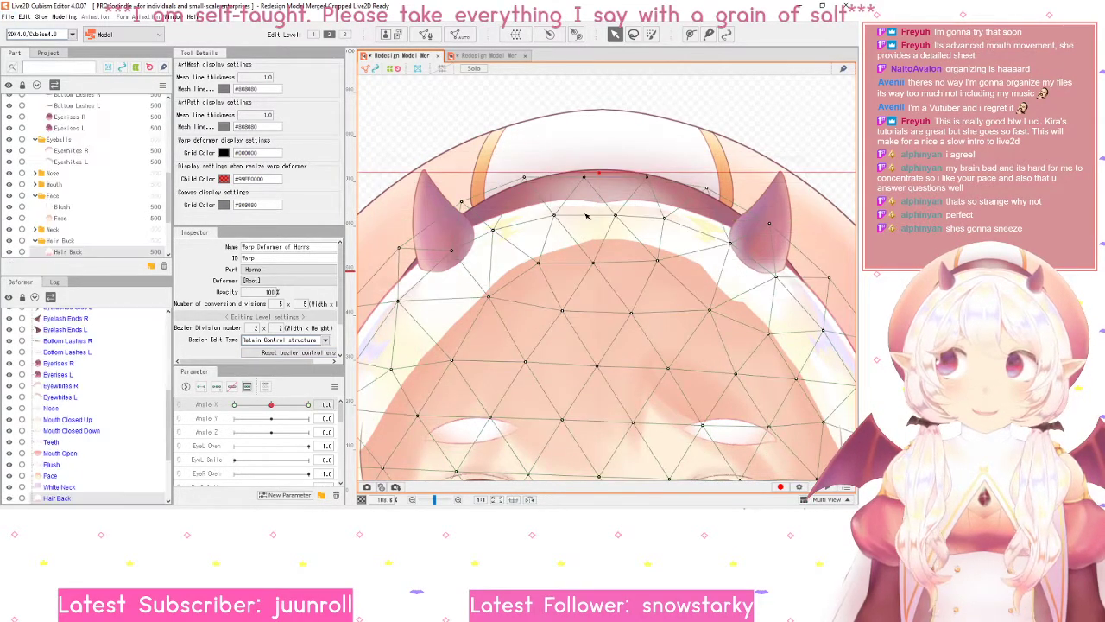
scroll(78, 184, "up", 1)
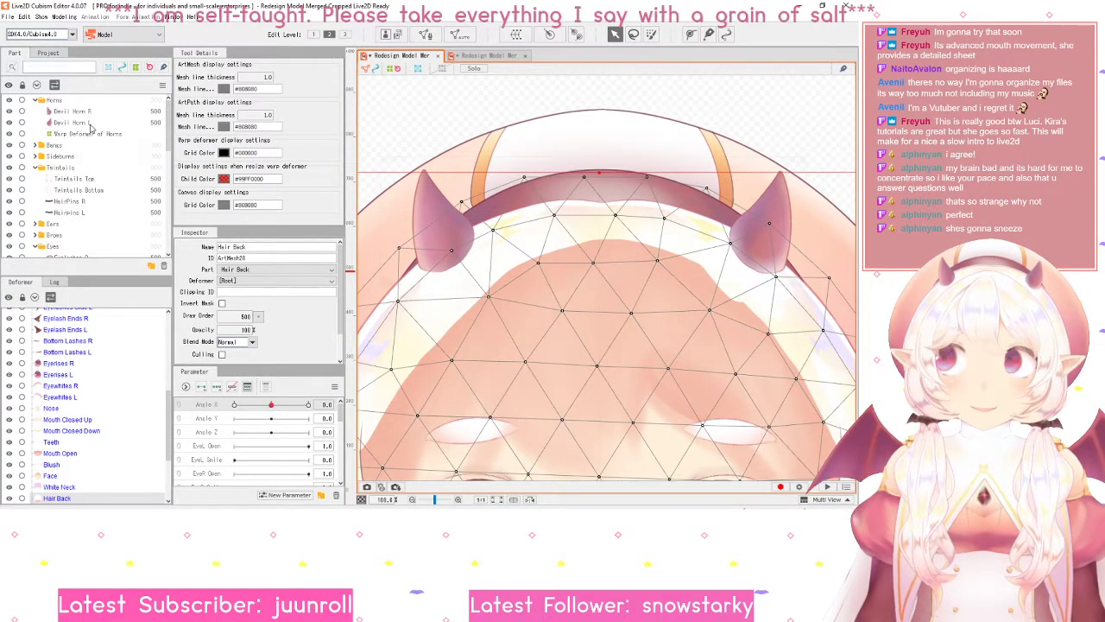
left_click(91, 134)
- At Angle X -30, shift the Warp Deformer of Horns far to the left of the head
scroll(524, 355, "down", 2)
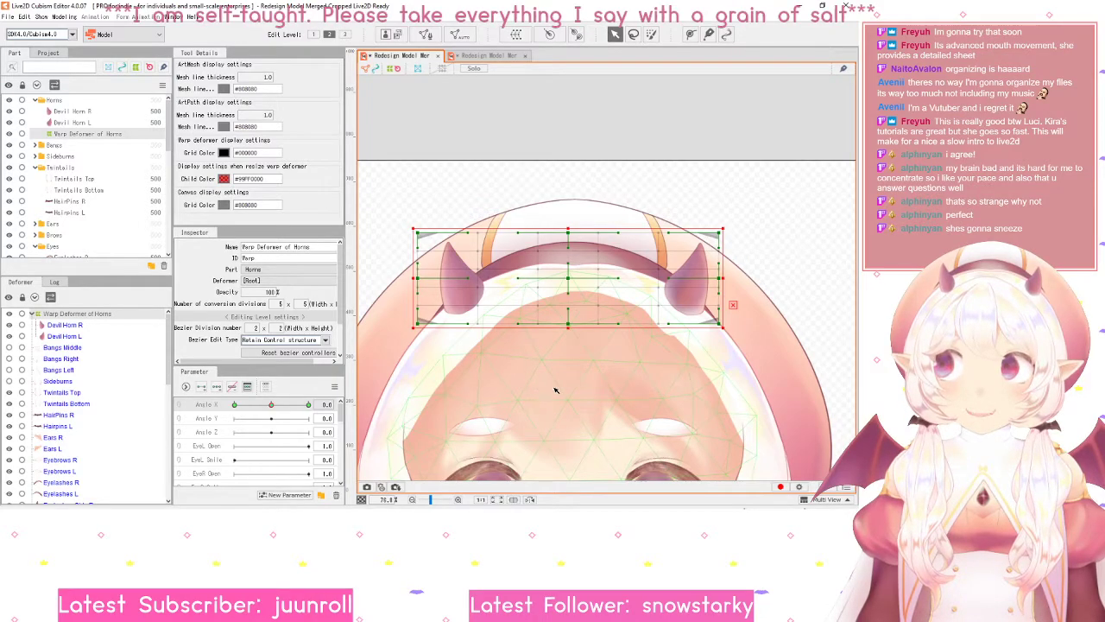
scroll(518, 389, "down", 1)
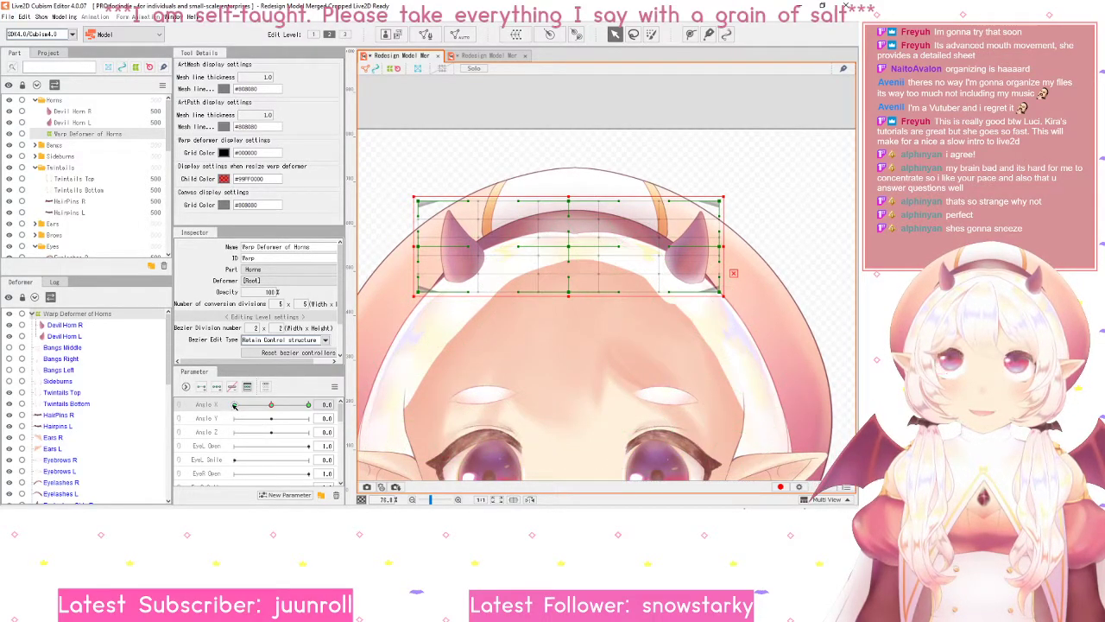
left_click(234, 405)
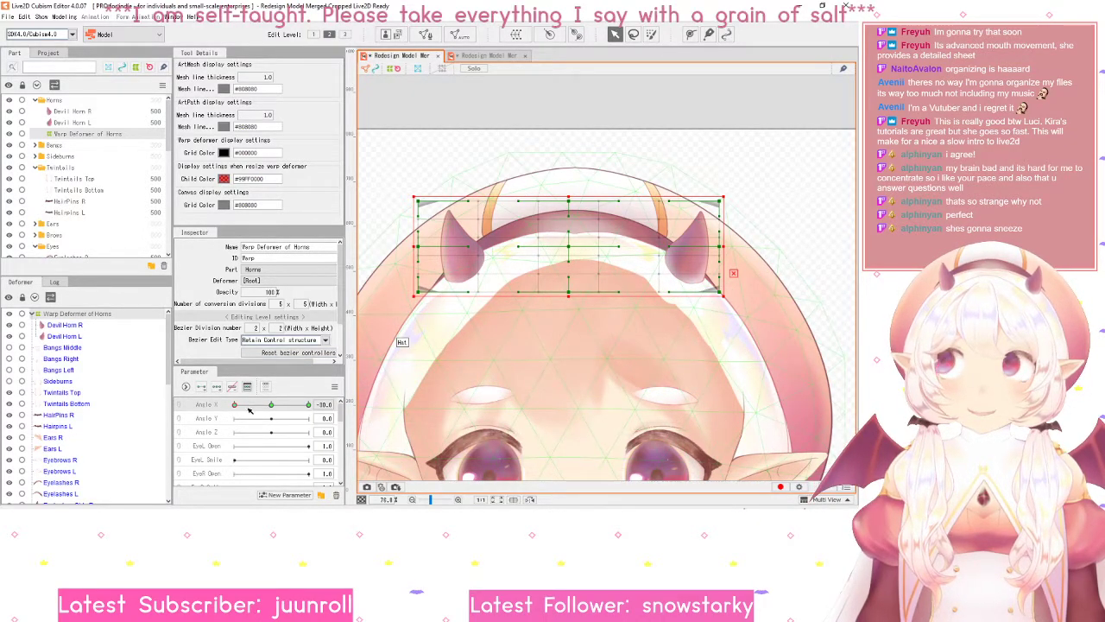
left_click_drag(554, 365, 575, 345)
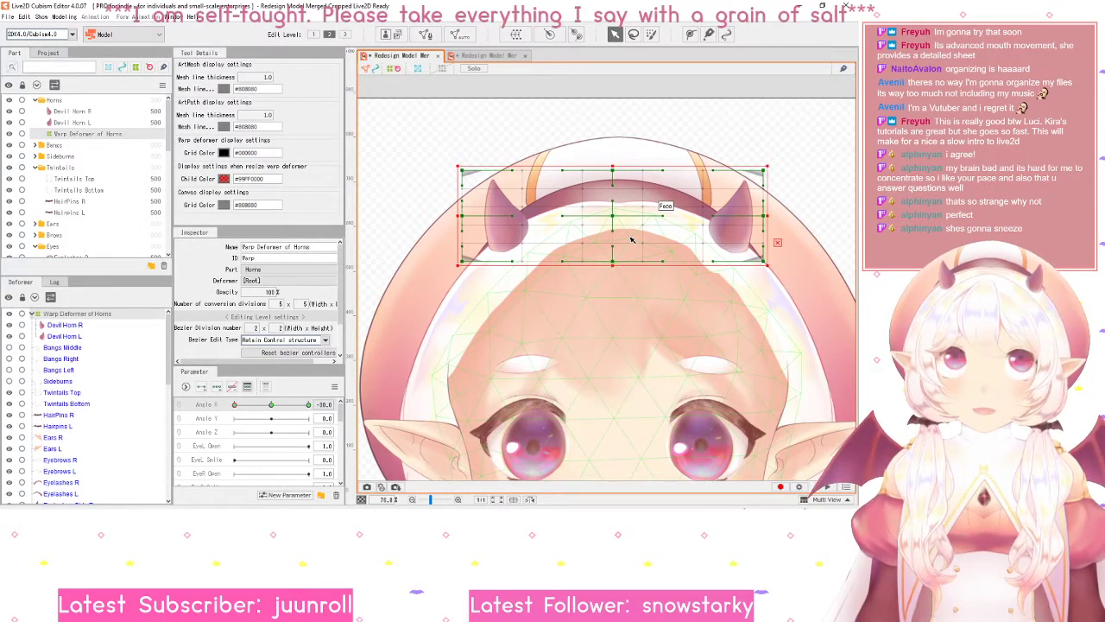
key("Left")
key("Left")
key("Left")
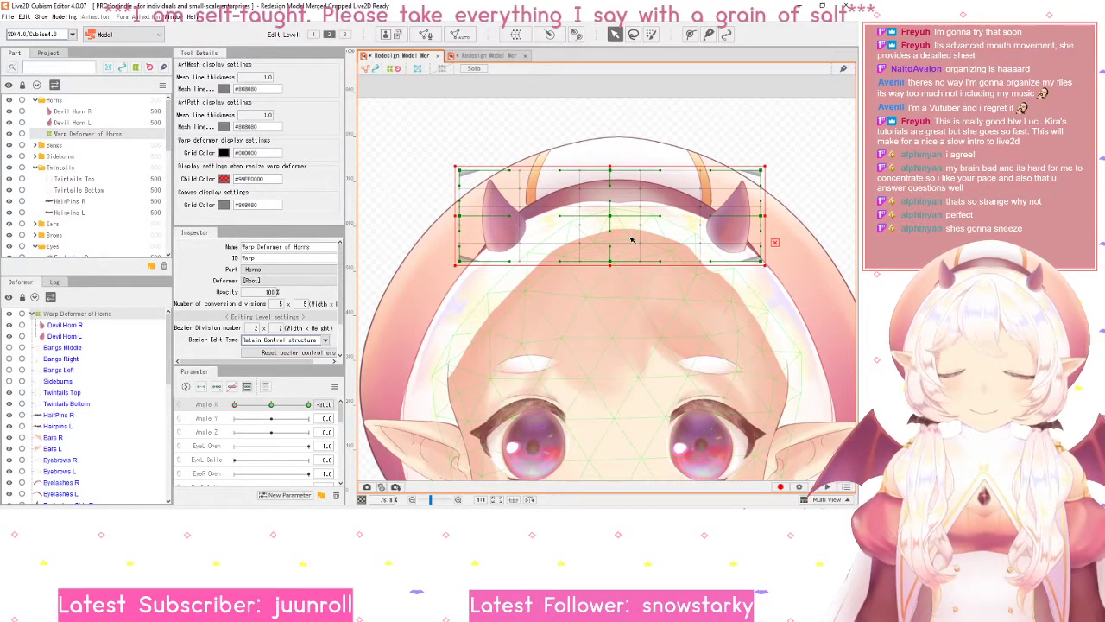
key("Left")
key("Left")
key("Left")
key("Left")
key("Left")
key("Left")
key("Left")
key("Left")
key("Left")
key("Left")
key("Left")
key("Left")
key("Left")
key("Left")
key("Left")
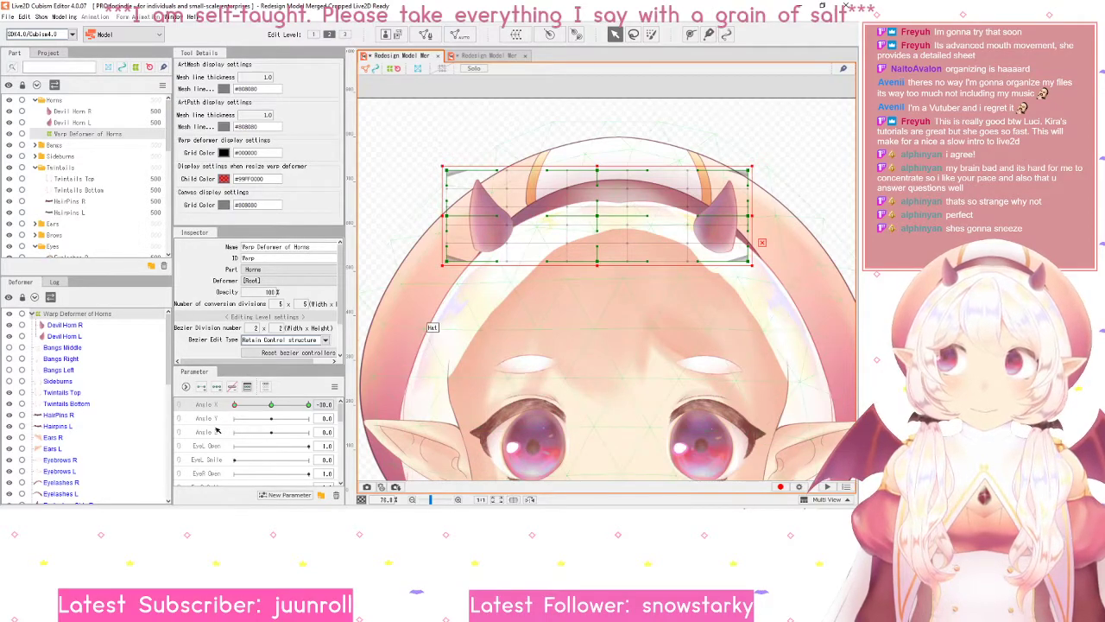
key("shift+Left")
key("shift+Left")
key("shift+Left")
key("shift+Left")
key("shift+Left")
key("shift+Left")
key("shift+Left")
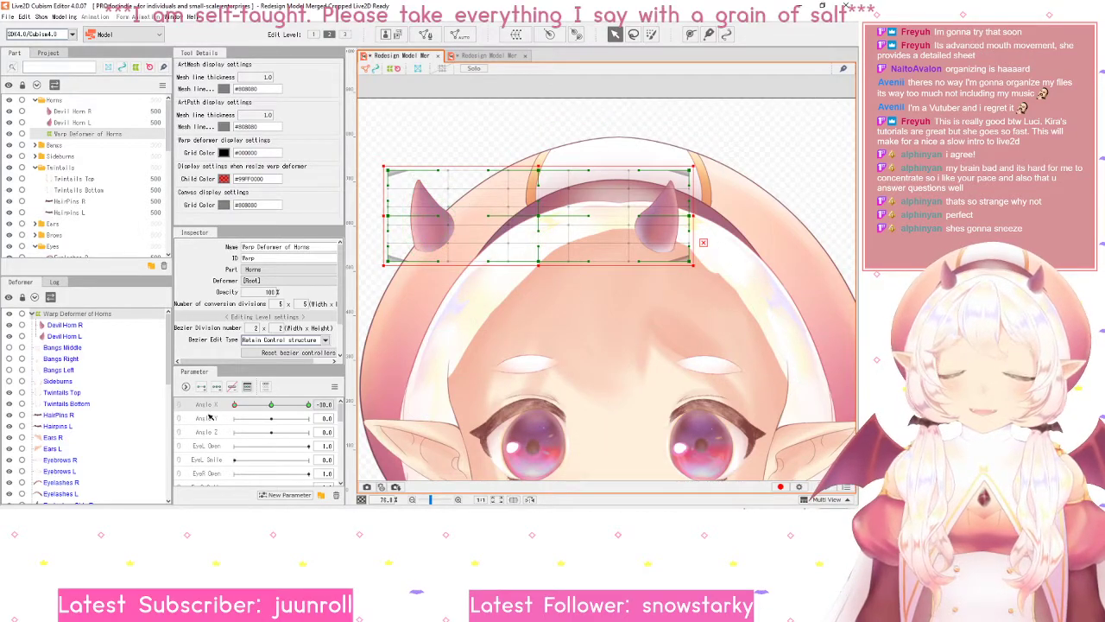
- Try Reflect Motion horizontally on the horn deformer from Angle X -30 to the 30 keyform, comparing both ends
left_click(309, 406)
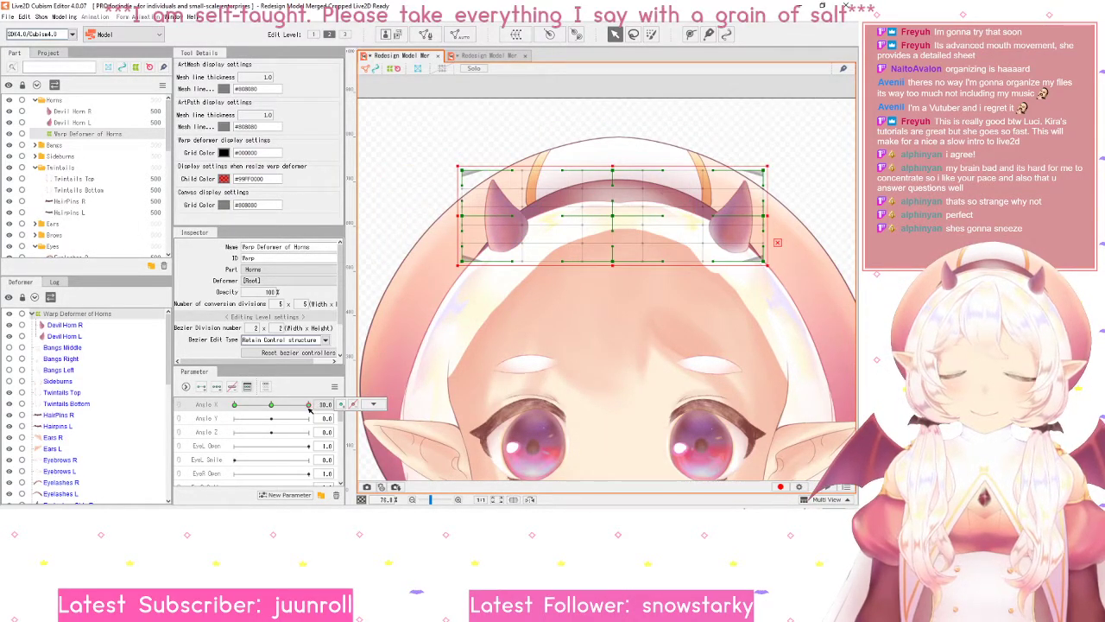
left_click(233, 405)
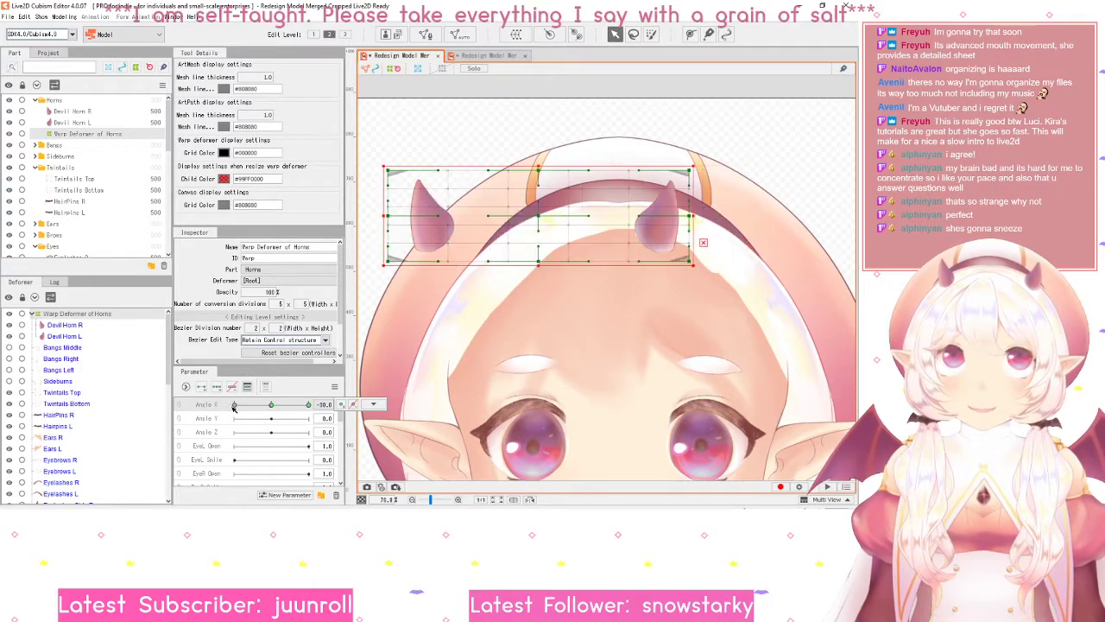
left_click(335, 389)
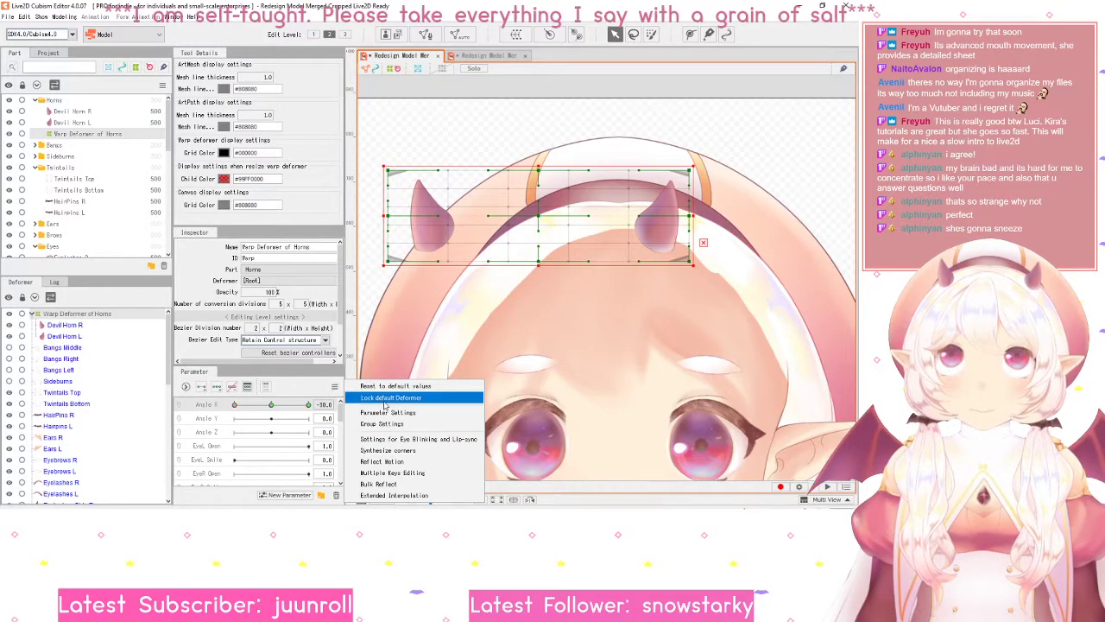
left_click(400, 461)
left_click_drag(412, 144, 230, 83)
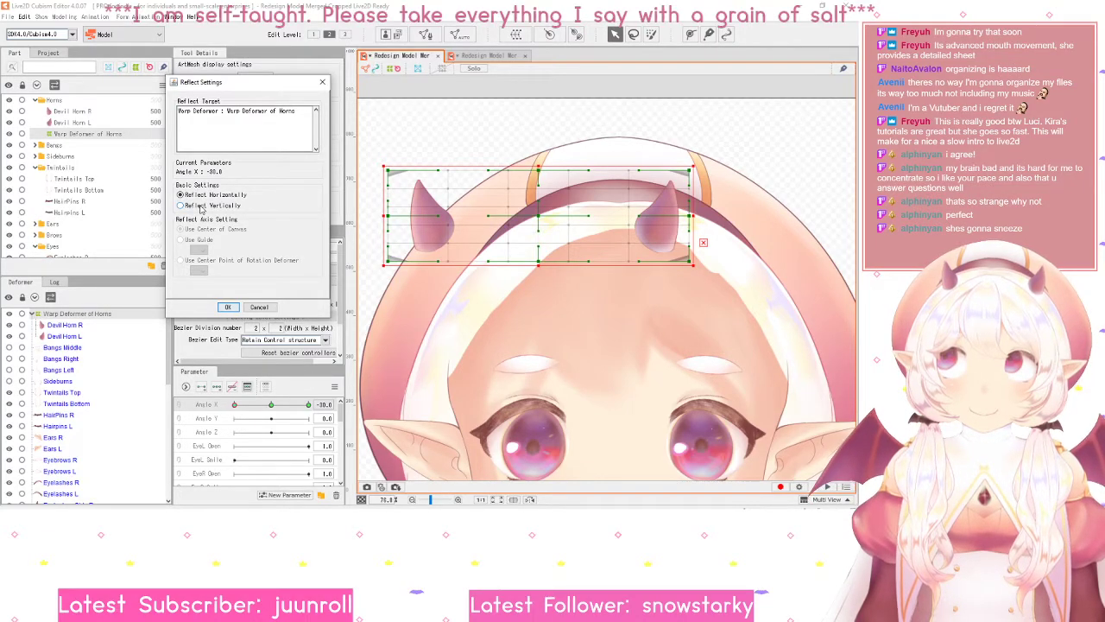
left_click(228, 307)
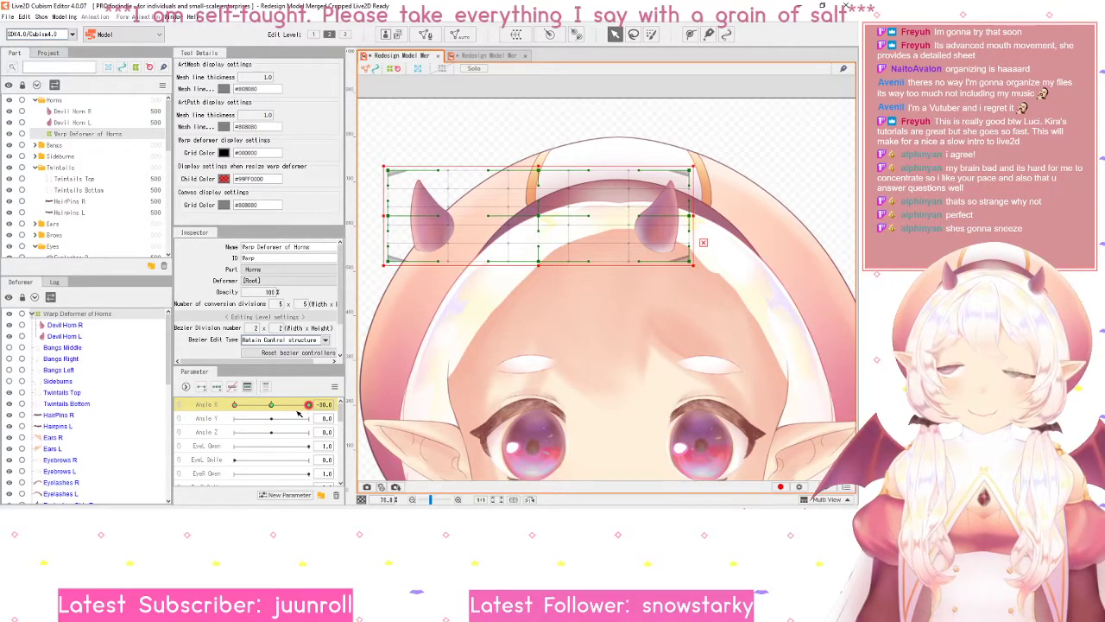
left_click_drag(233, 405, 309, 405)
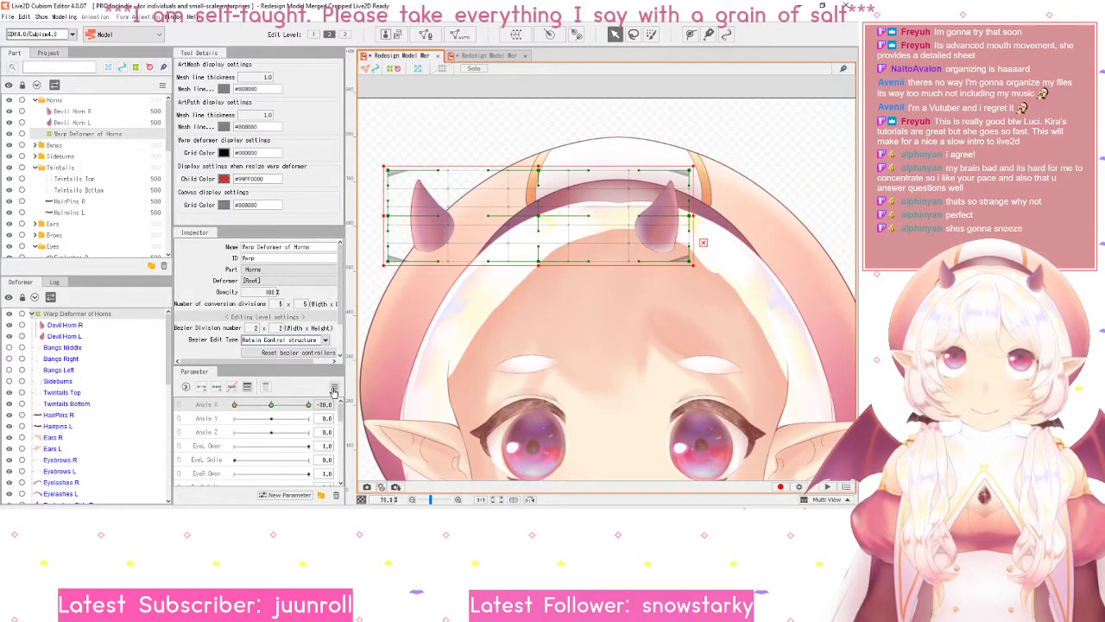
left_click(310, 406)
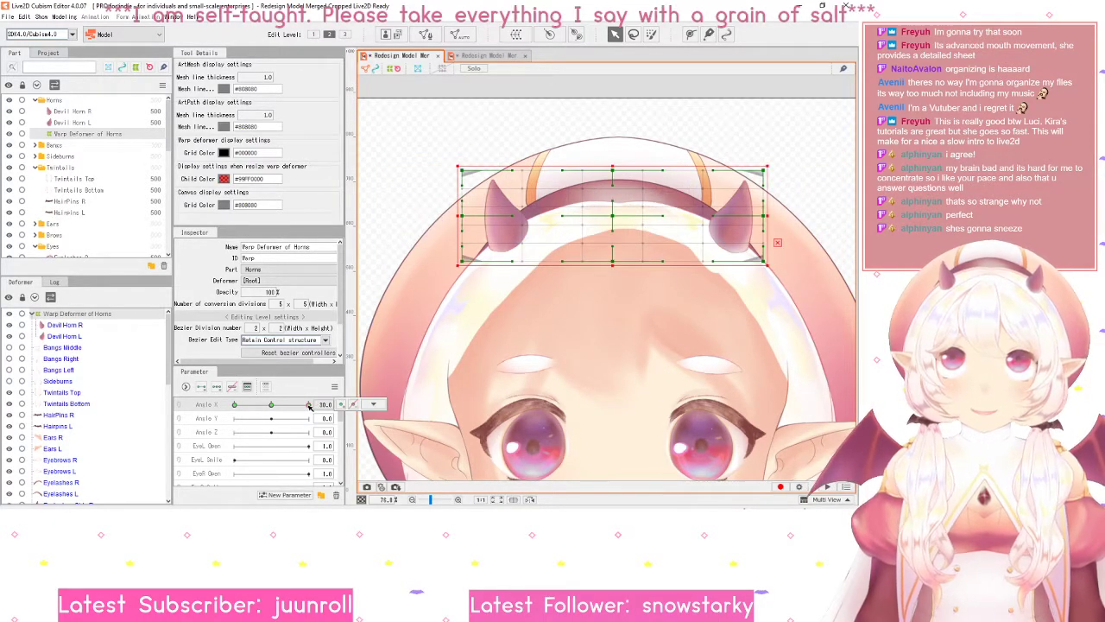
left_click(236, 405)
- Look at the Multiple Keys Editing options for Angle X, then close them unchanged
left_click(336, 388)
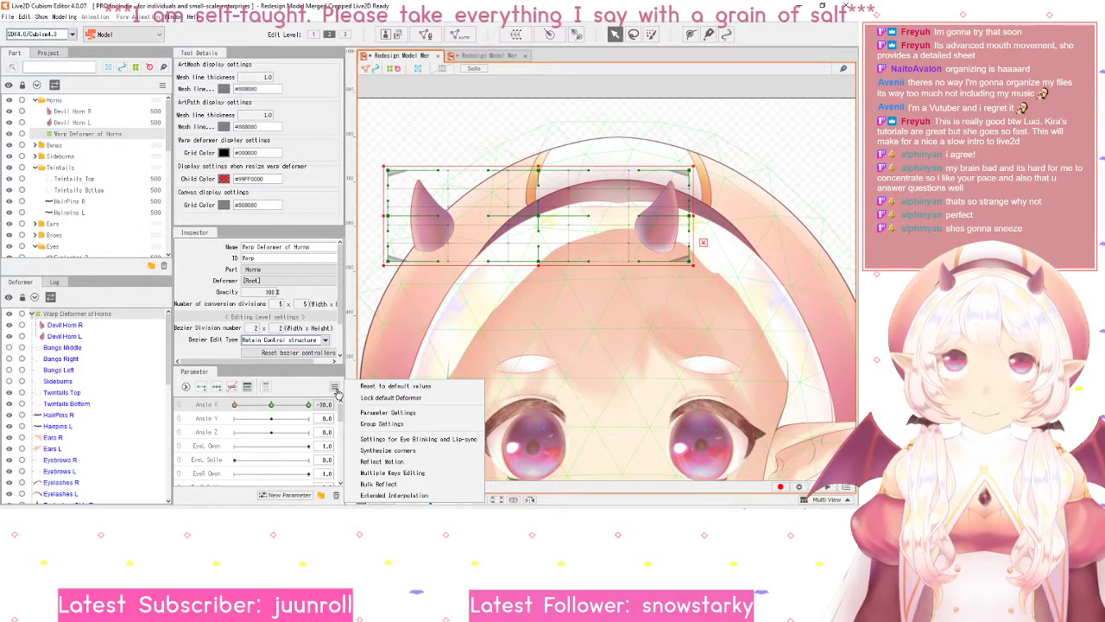
left_click(402, 475)
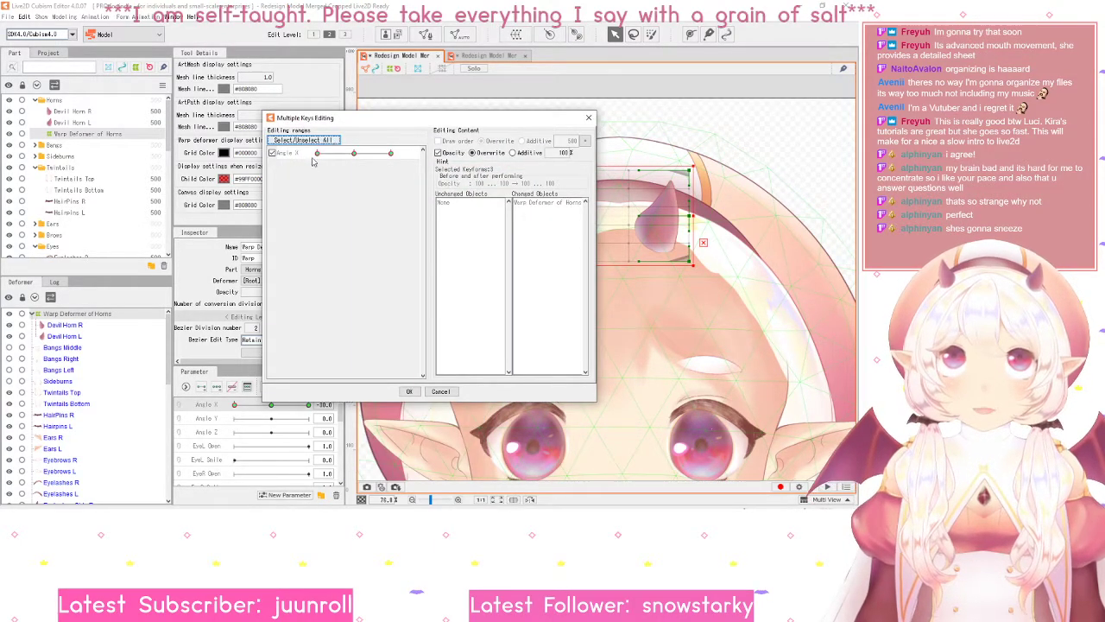
left_click(587, 119)
- Look through the parameters offered for Bulk Reflect, cancel it, and show the parameter options again
left_click(336, 388)
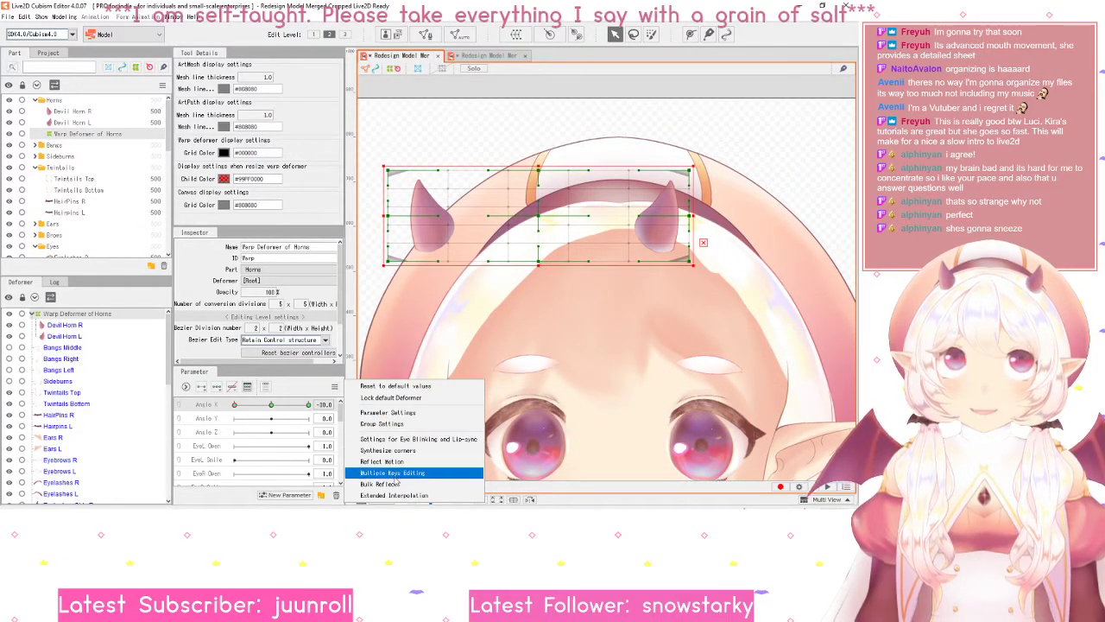
left_click(380, 483)
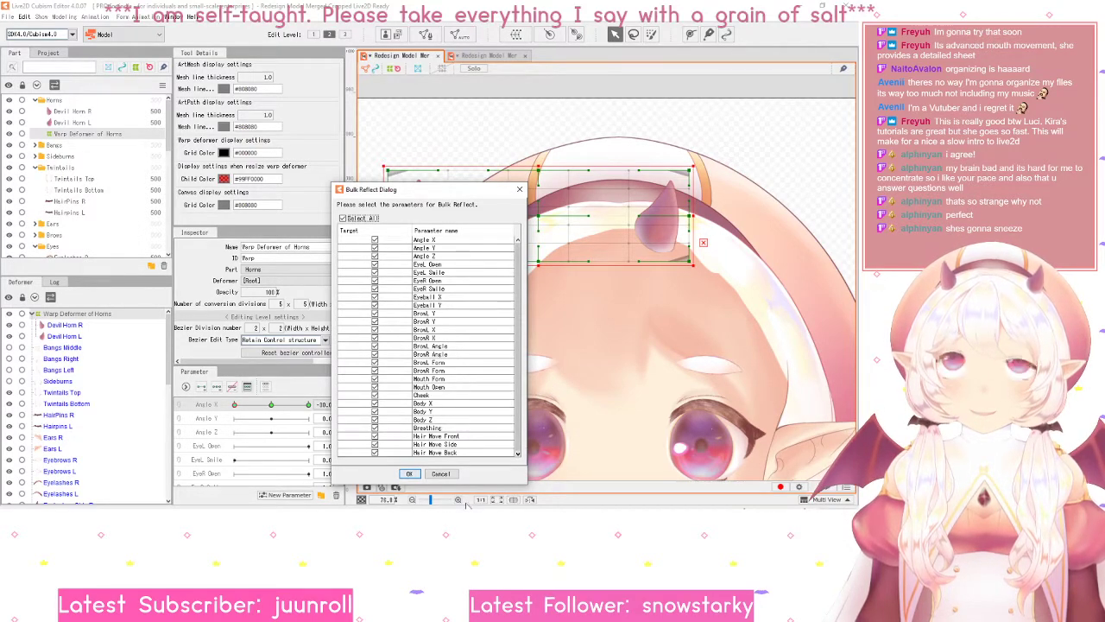
left_click(447, 474)
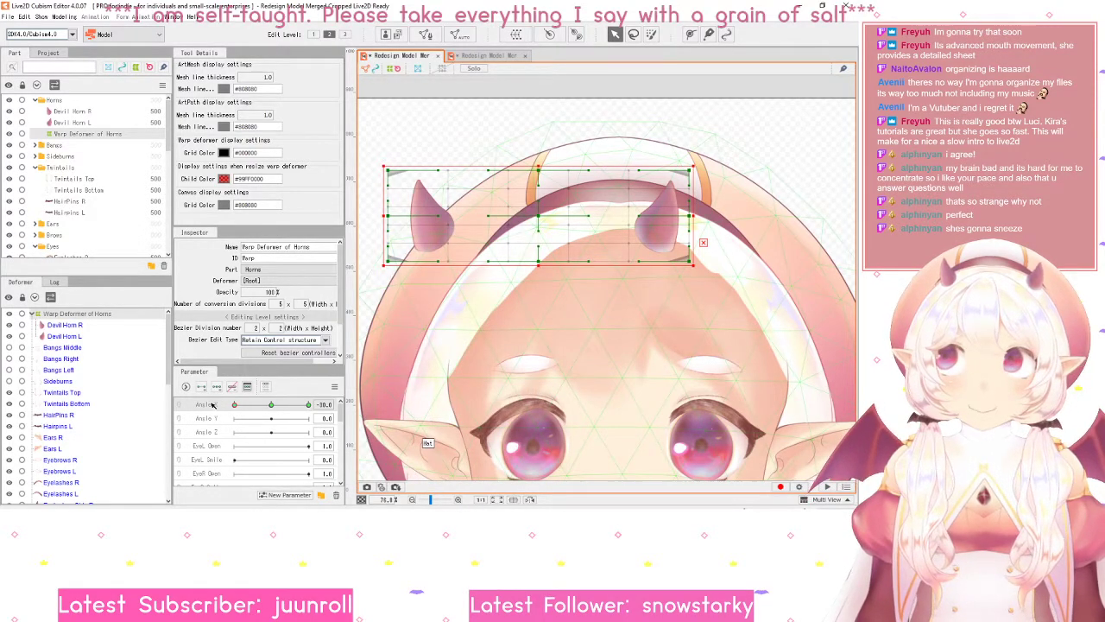
left_click(336, 388)
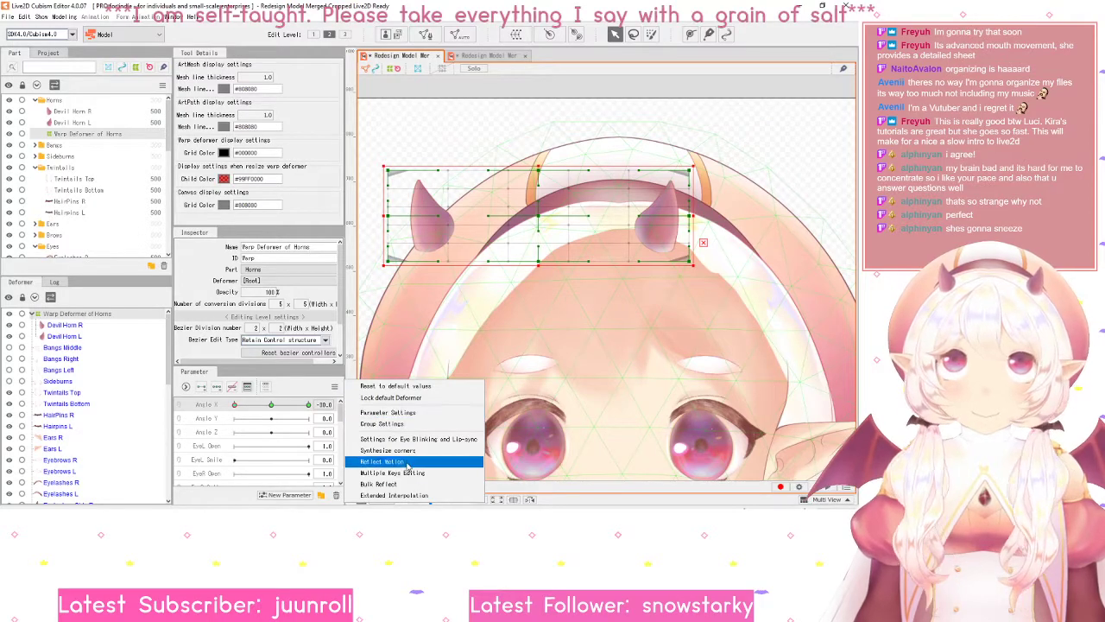
- Open Extended Interpolation for Angle X, read the notice on required keyforms, and close it unchanged
left_click(411, 499)
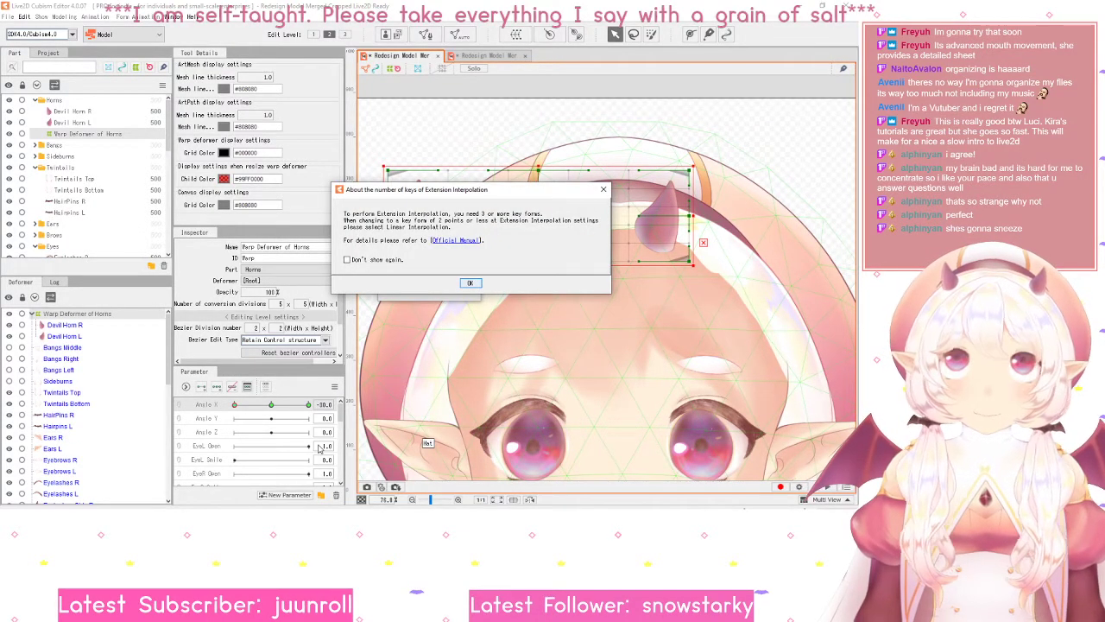
left_click(474, 285)
left_click(285, 450)
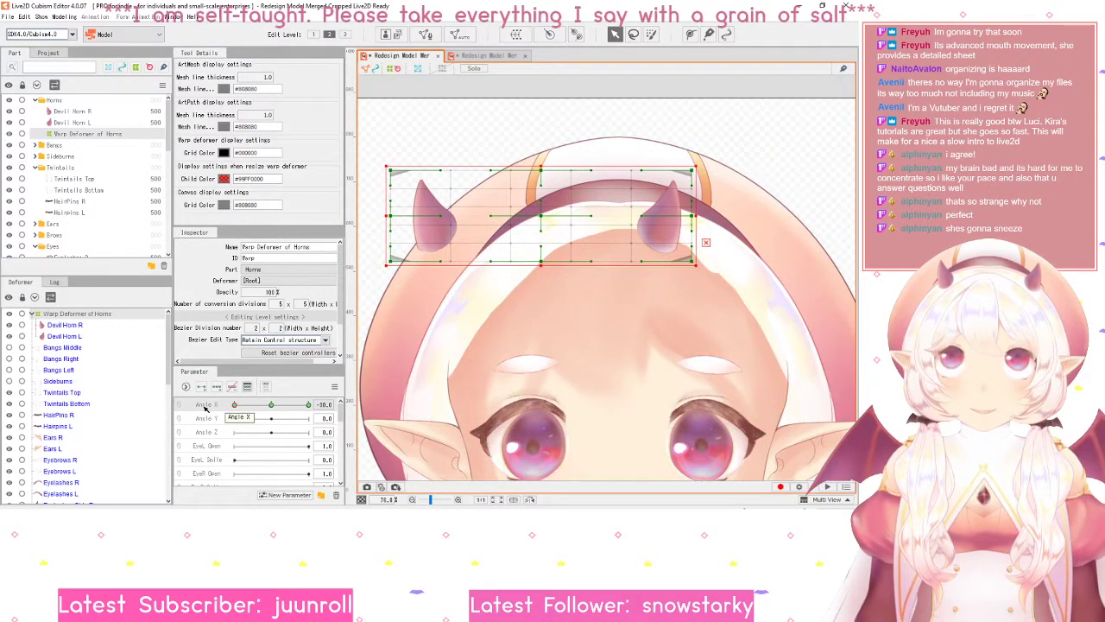
- Undo the horn deformer's leftward shift and its Angle X keyforms, bringing the horns back to their original position on the head
key("Right")
key("Right")
key("Right")
key("Right")
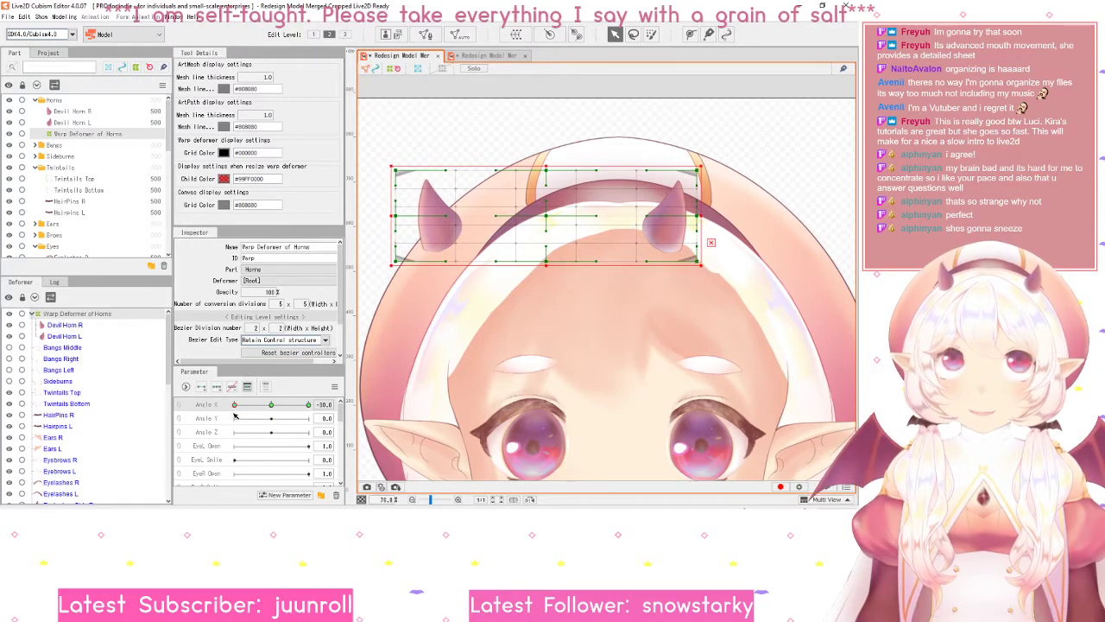
key("Right")
key("Right")
key("Right")
key("Right")
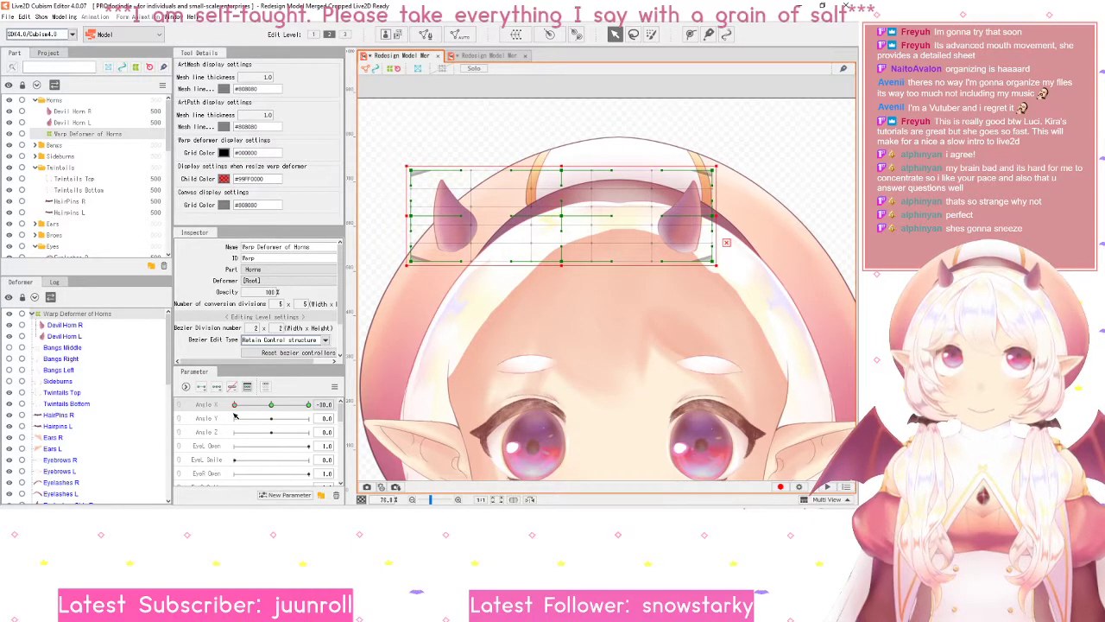
key("Right")
key("Right")
key("Right")
key("Right")
key("Right")
key("Right")
key("Right")
key("Right")
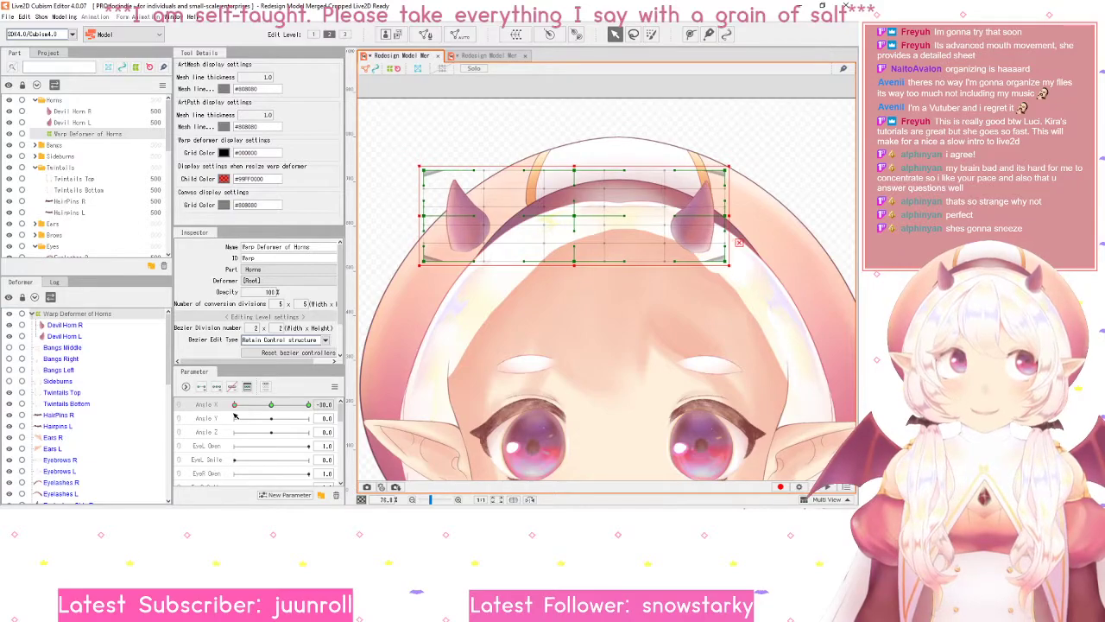
key("Right")
key("Right")
key("Right")
key("Right")
key("Right")
key("Right")
key("Right")
key("Right")
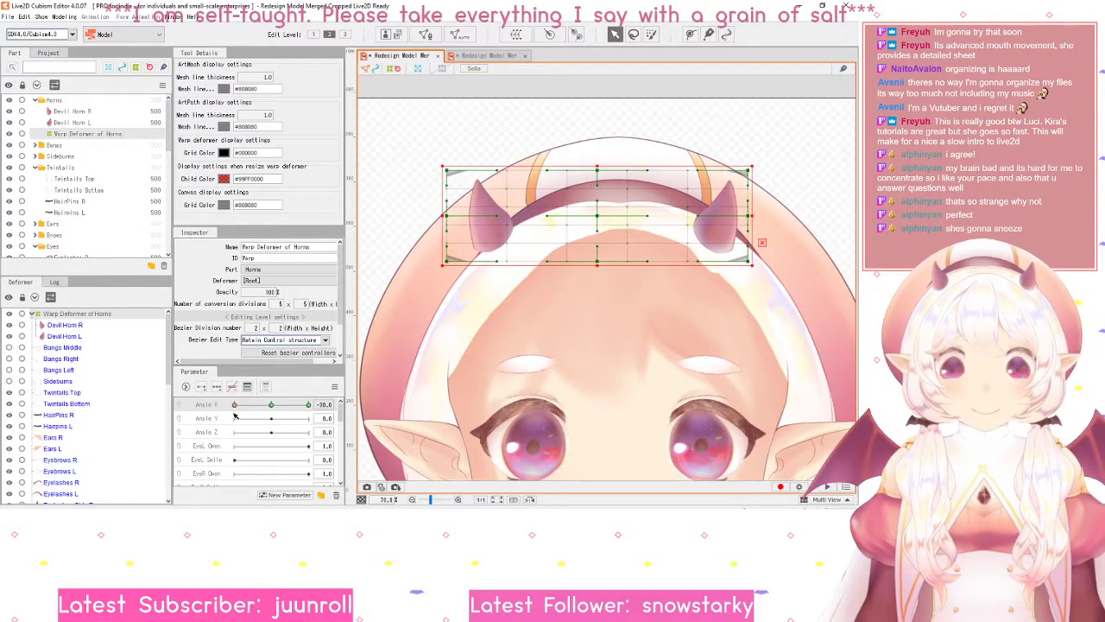
key("Right")
key("Right")
key("Right")
key("Right")
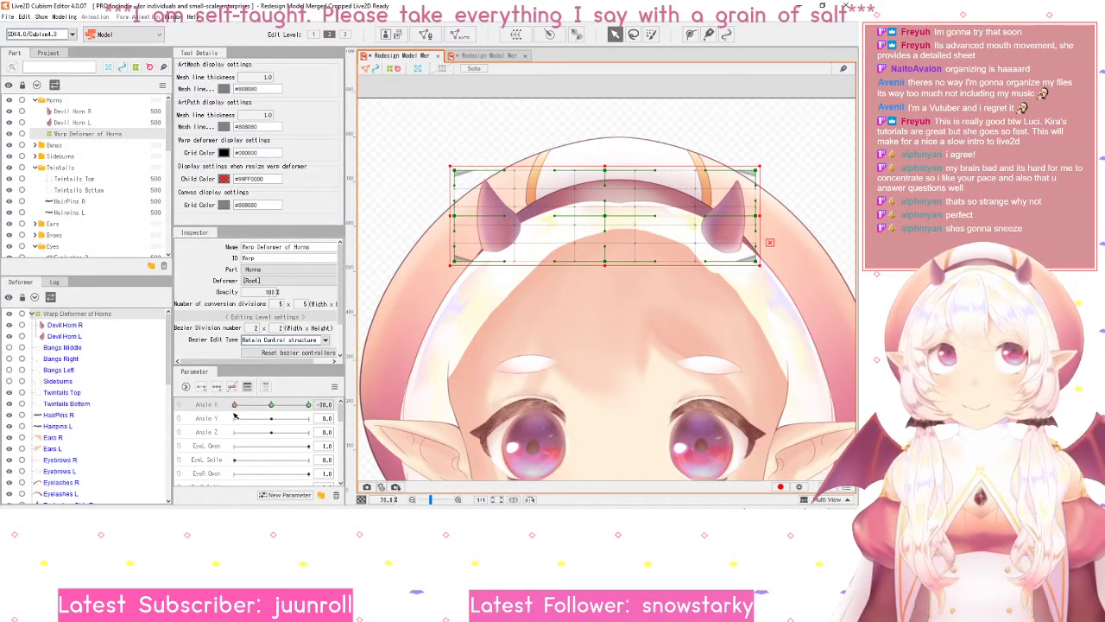
key("Right")
key("Right")
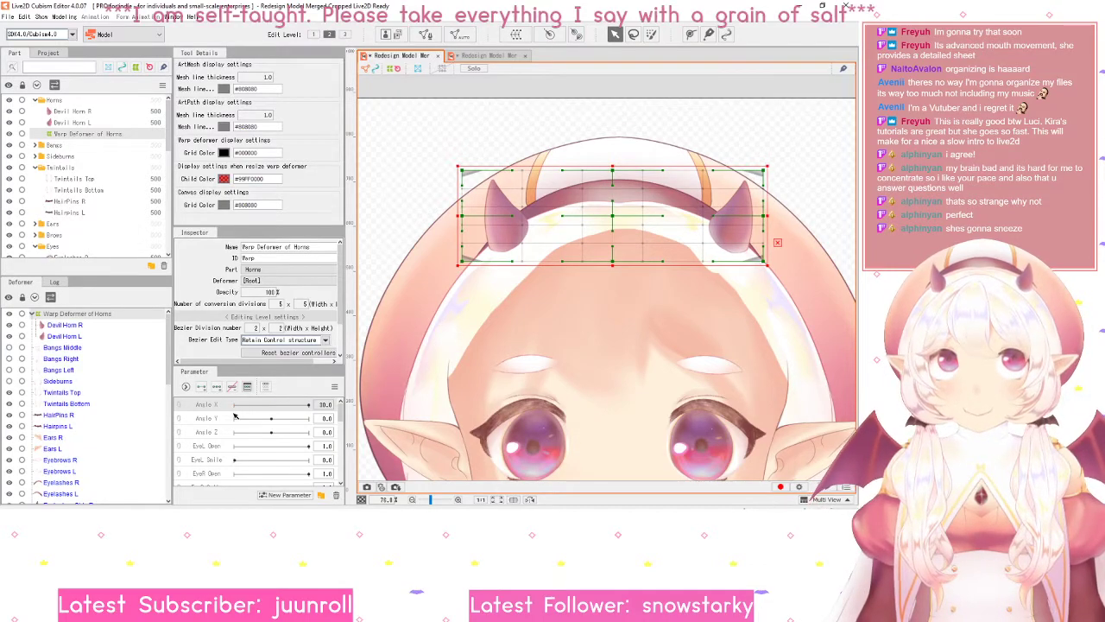
key("ctrl+z")
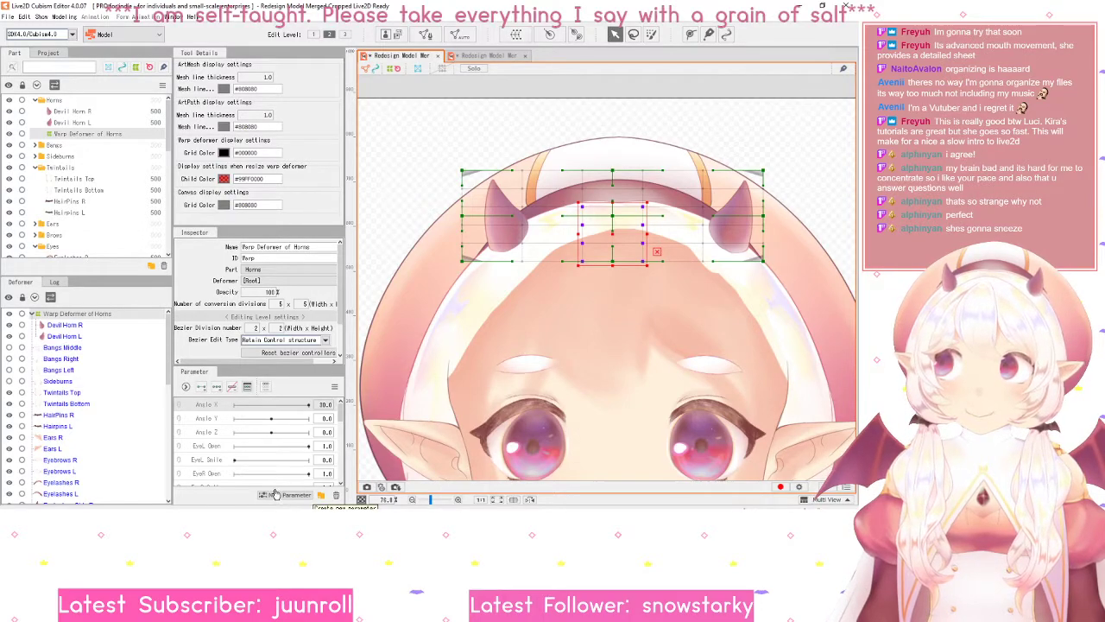
- Start a new parameter at the end of the list, named Bell with the ID ParamBell
scroll(256, 458, "down", 5)
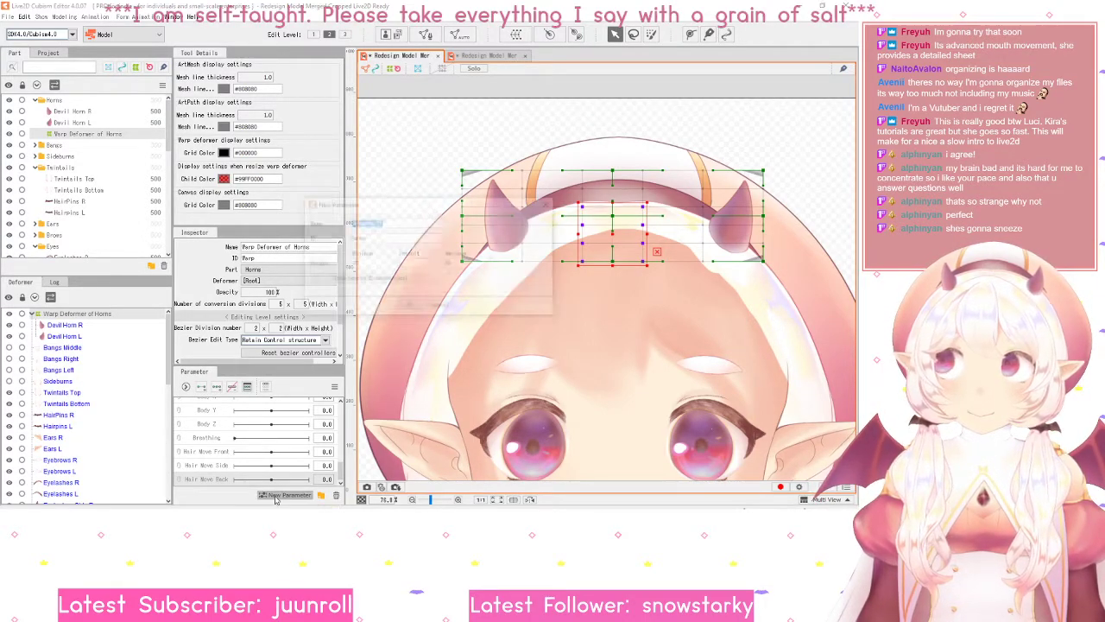
left_click(275, 496)
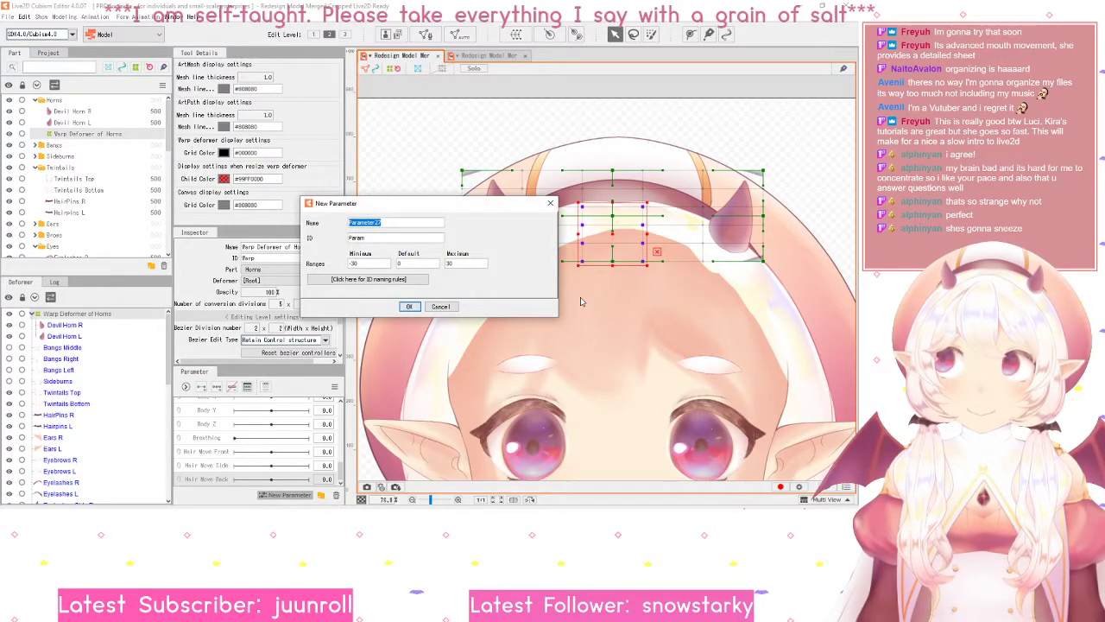
left_click(378, 199)
double_click(375, 198)
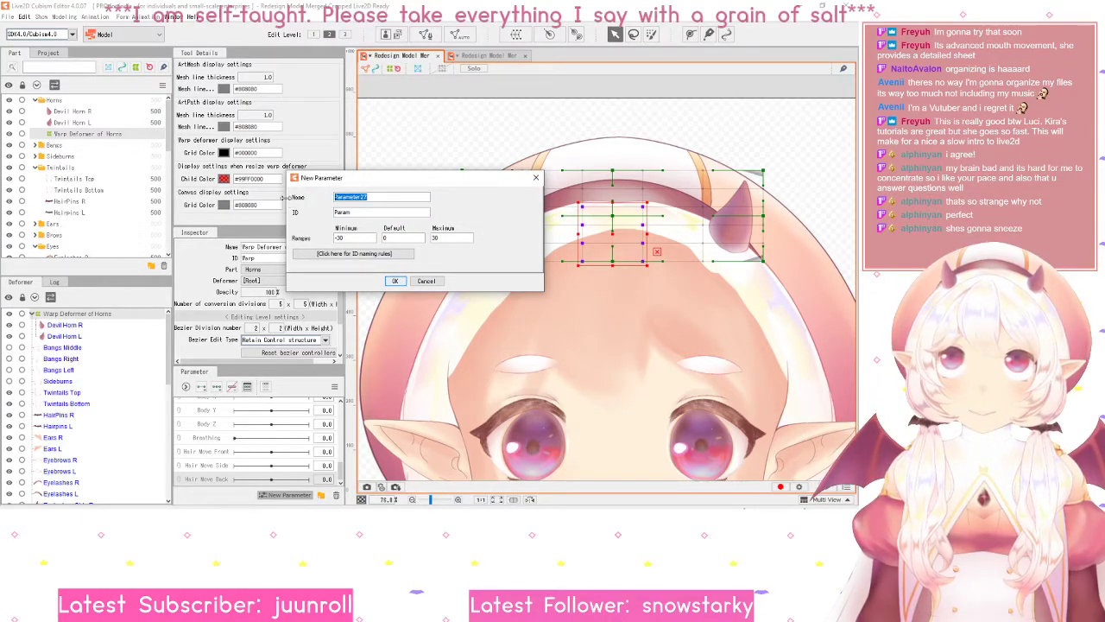
type("Bell")
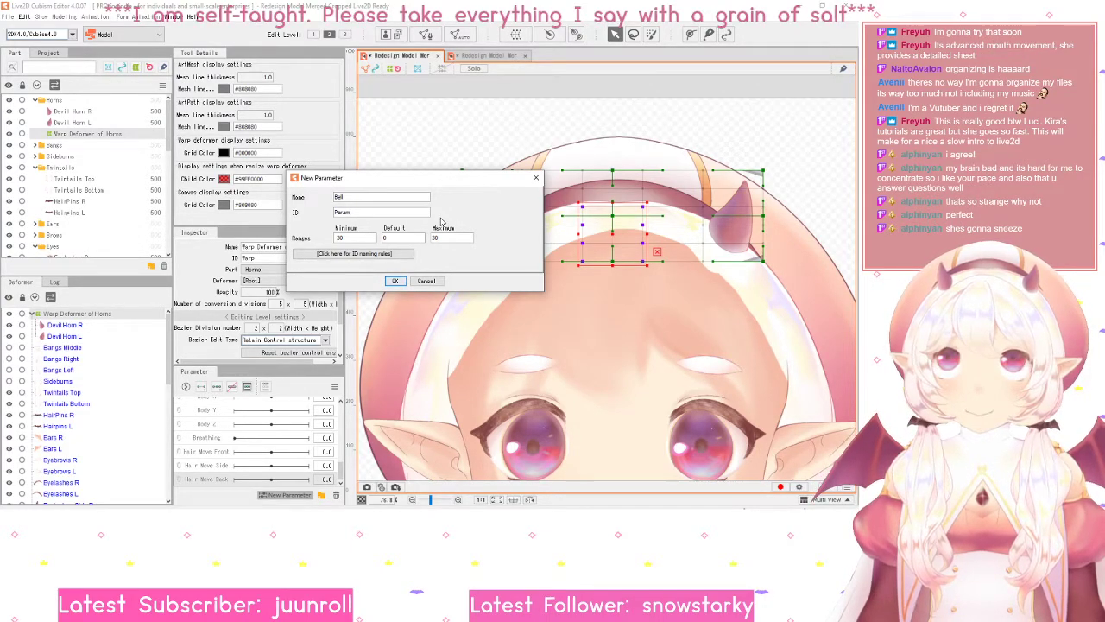
type("ell")
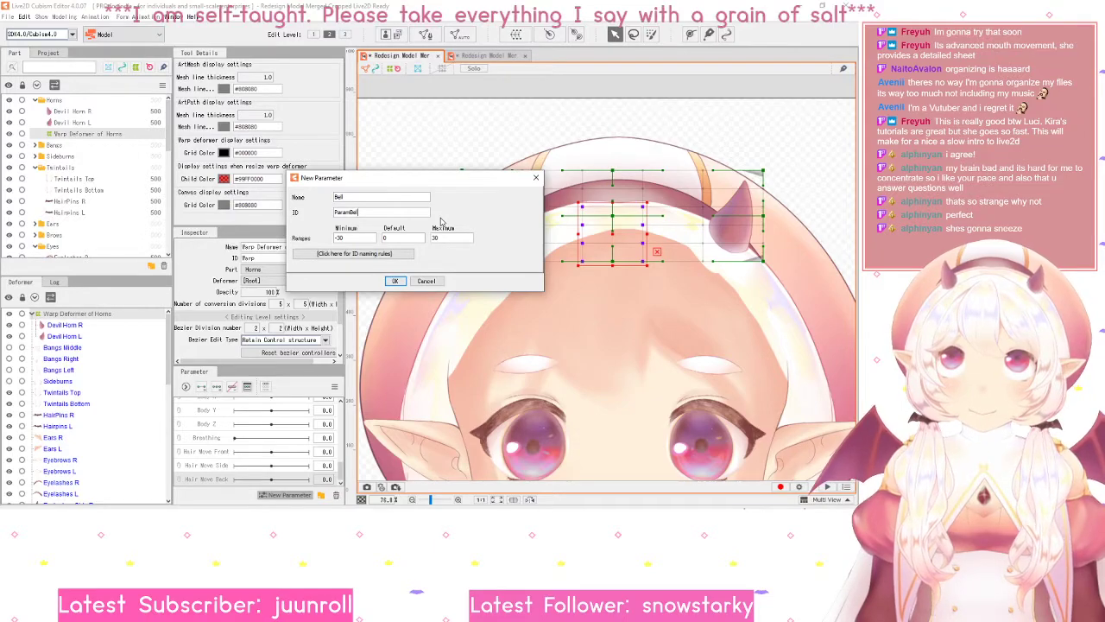
- Check the ID naming rules, set the Bell parameter's range to -1 minimum and 1 maximum, and create it
left_click(354, 256)
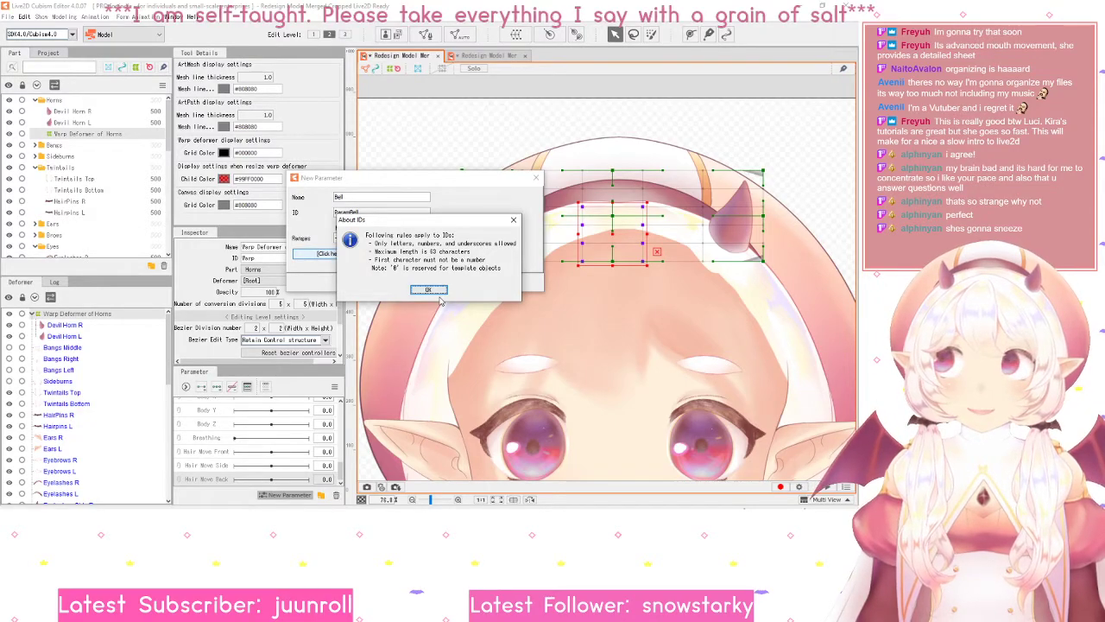
left_click(438, 291)
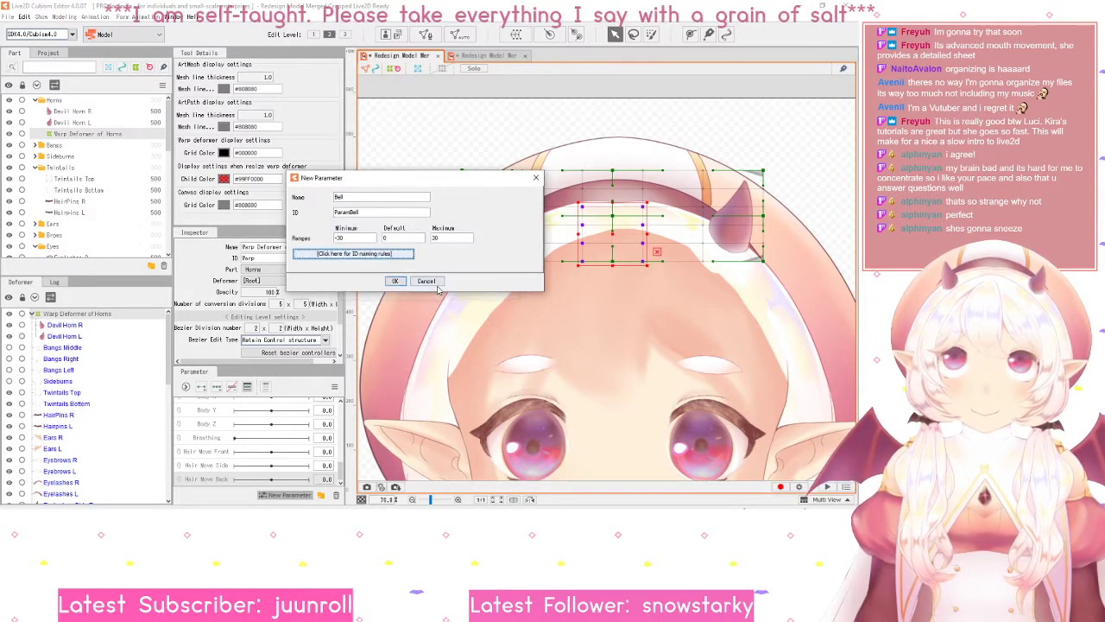
left_click(345, 240)
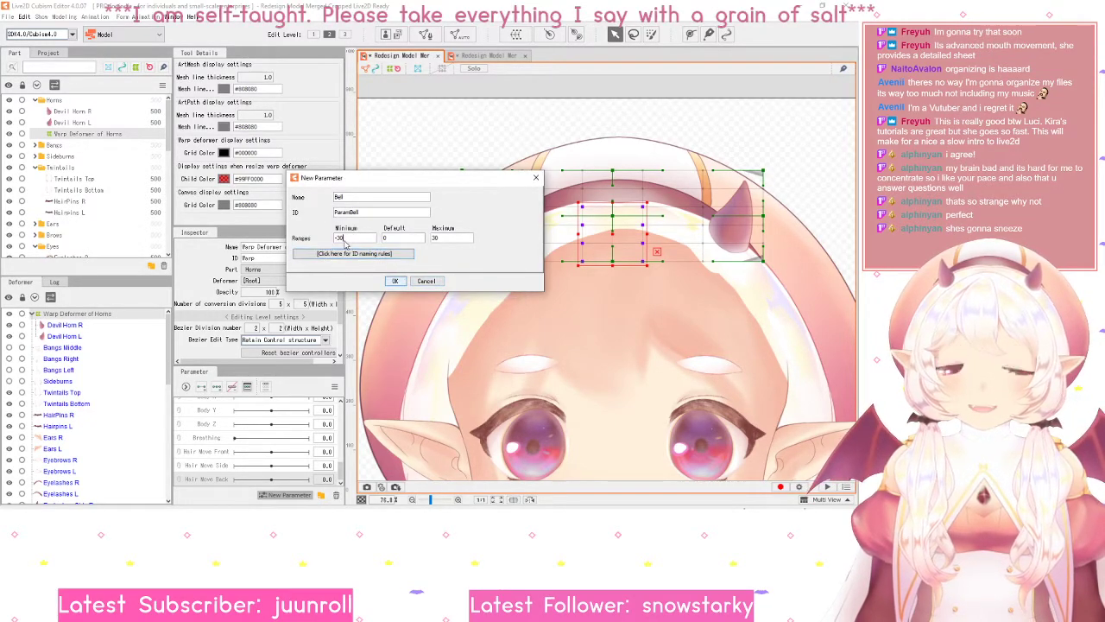
left_click(457, 240)
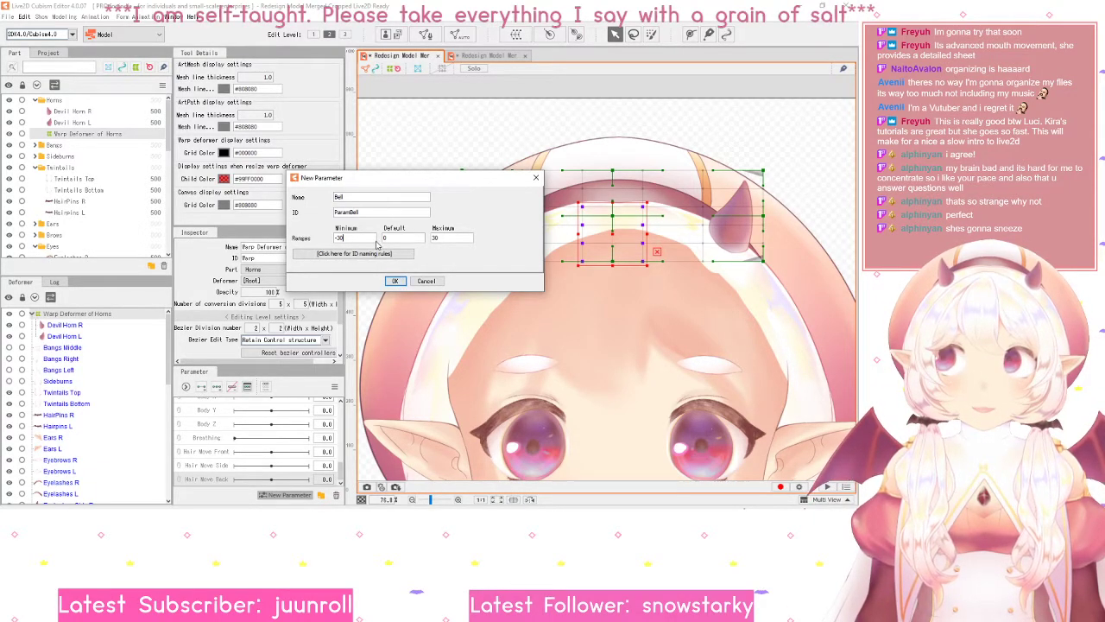
key("BackSpace")
key("BackSpace")
type("1")
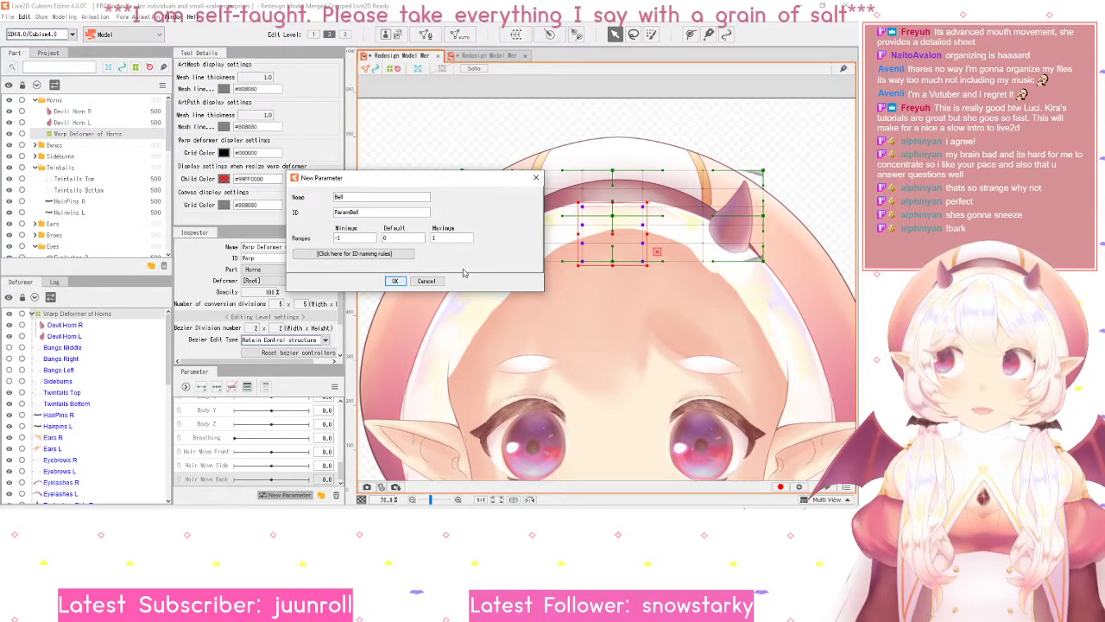
left_click(395, 283)
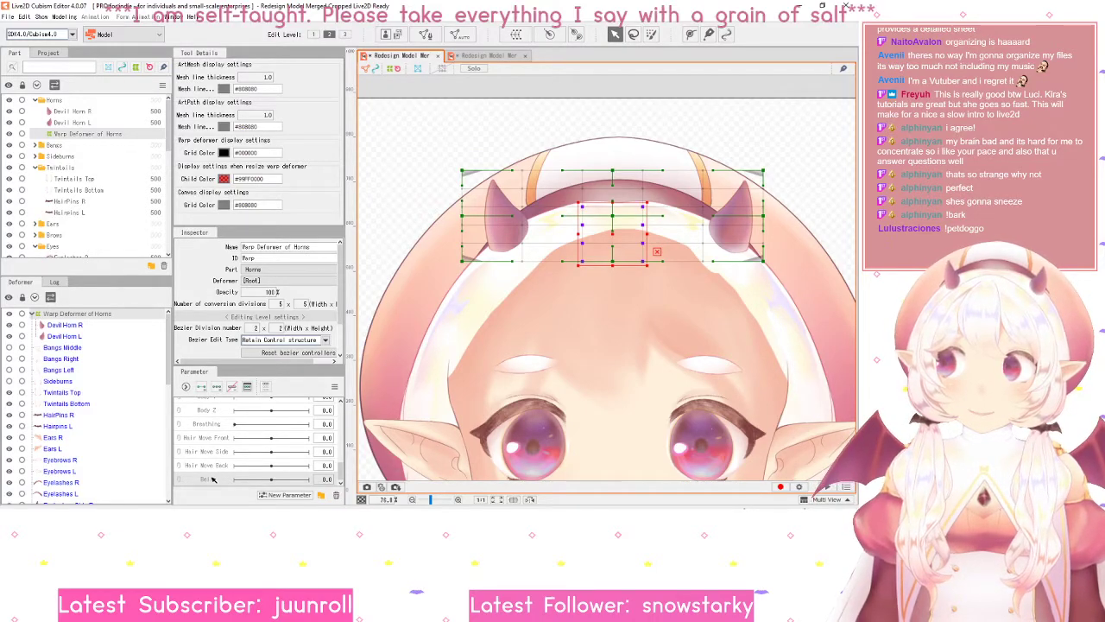
- Delete the Bell parameter and return to the upper part of the parameter list
left_click(337, 499)
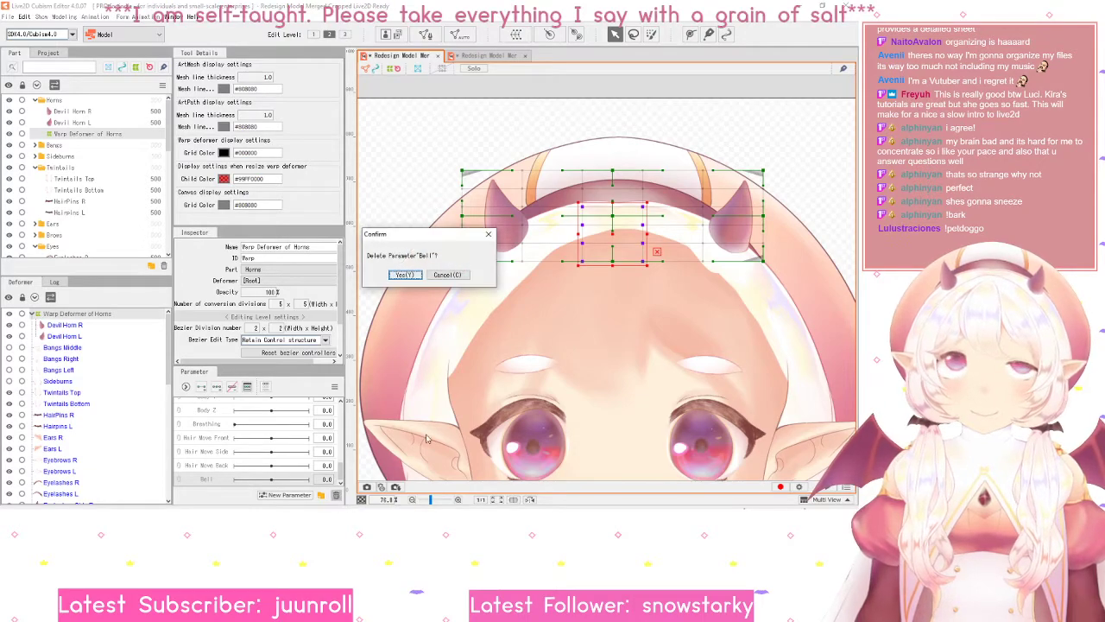
left_click(416, 275)
scroll(263, 440, "up", 5)
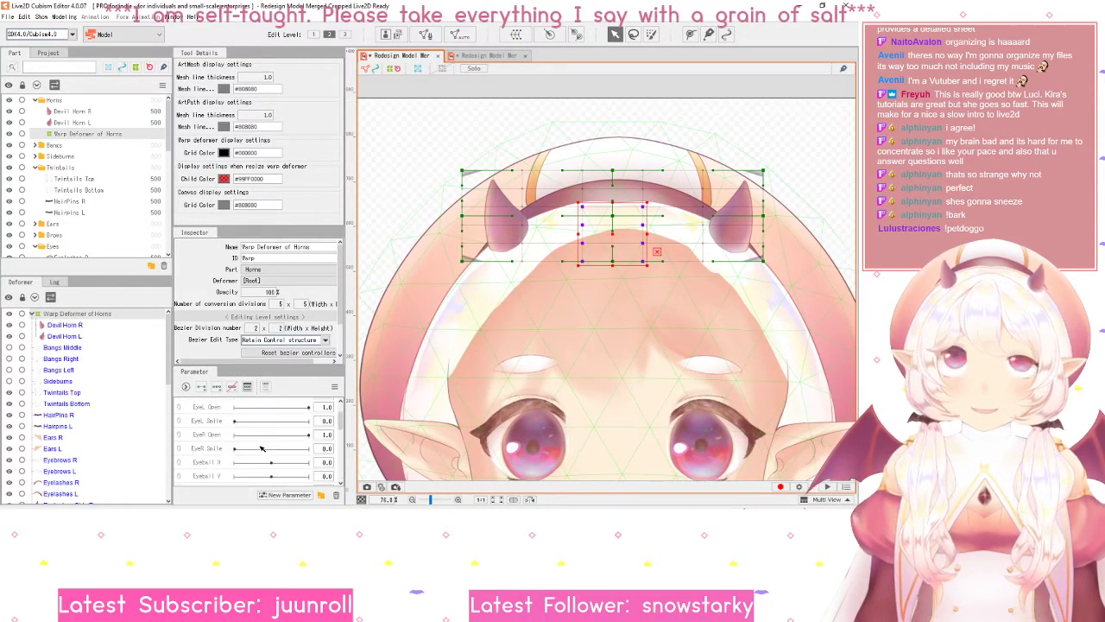
- Look at how the parameters are grouped into folders in the Mouth Experiment model, and return to the redesign model
left_click(488, 58)
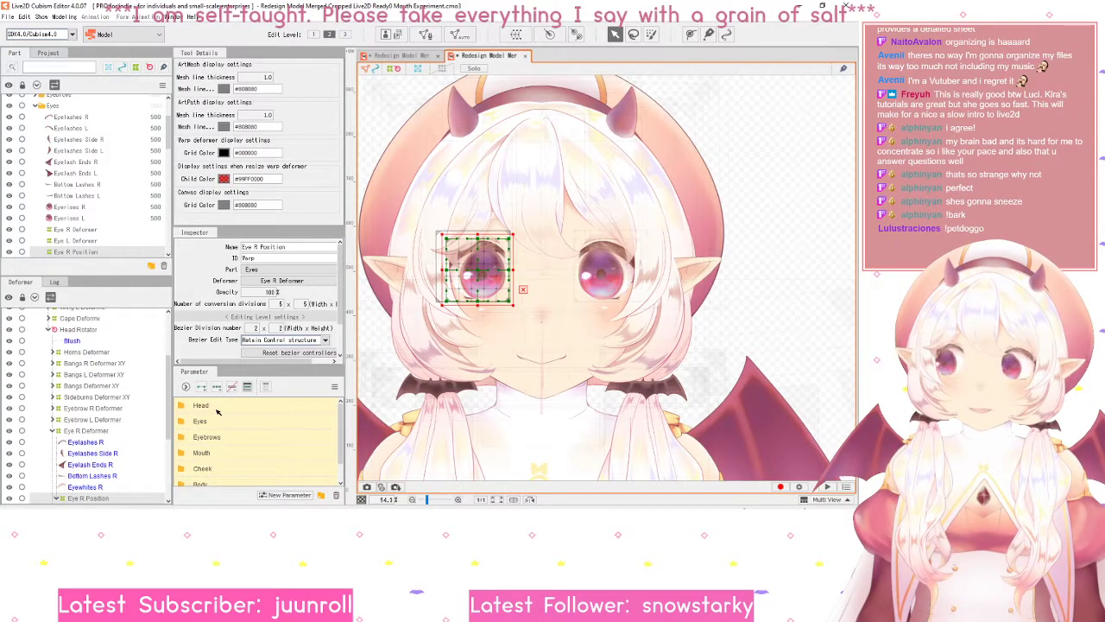
scroll(224, 446, "down", 1)
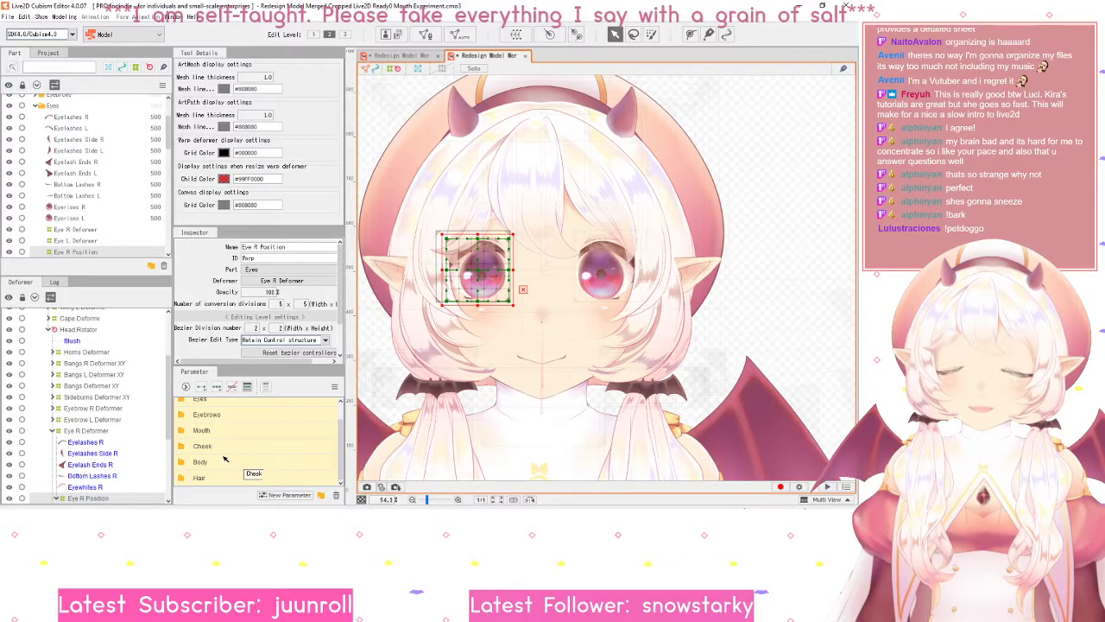
left_click(446, 120)
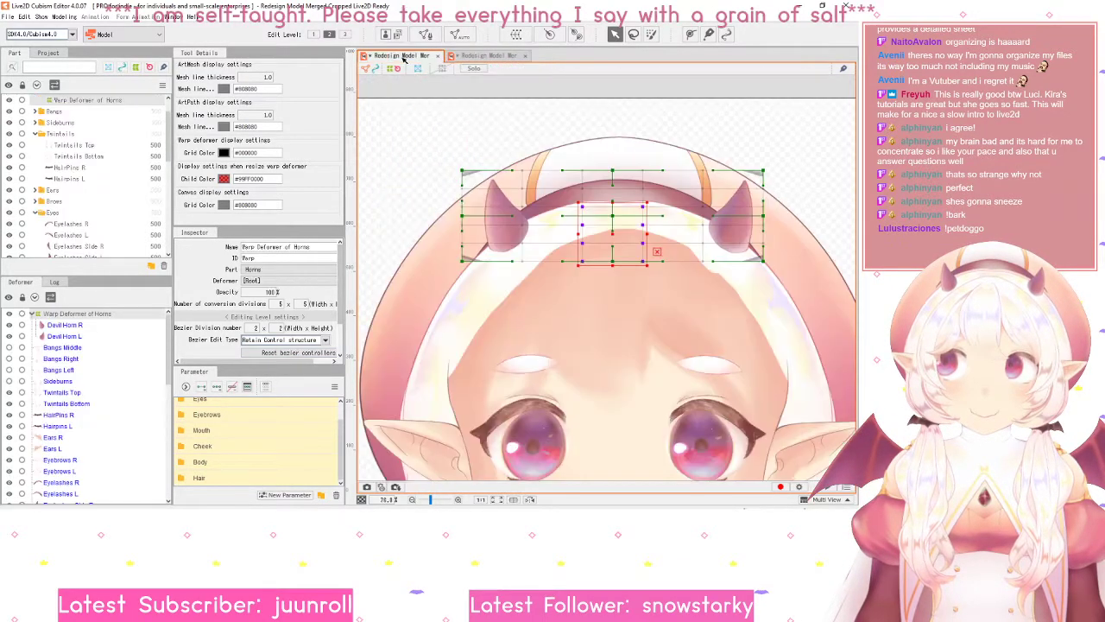
- Create a parameter folder named Head and move Angle X, Angle Y and Angle Z into it
scroll(213, 419, "up", 3)
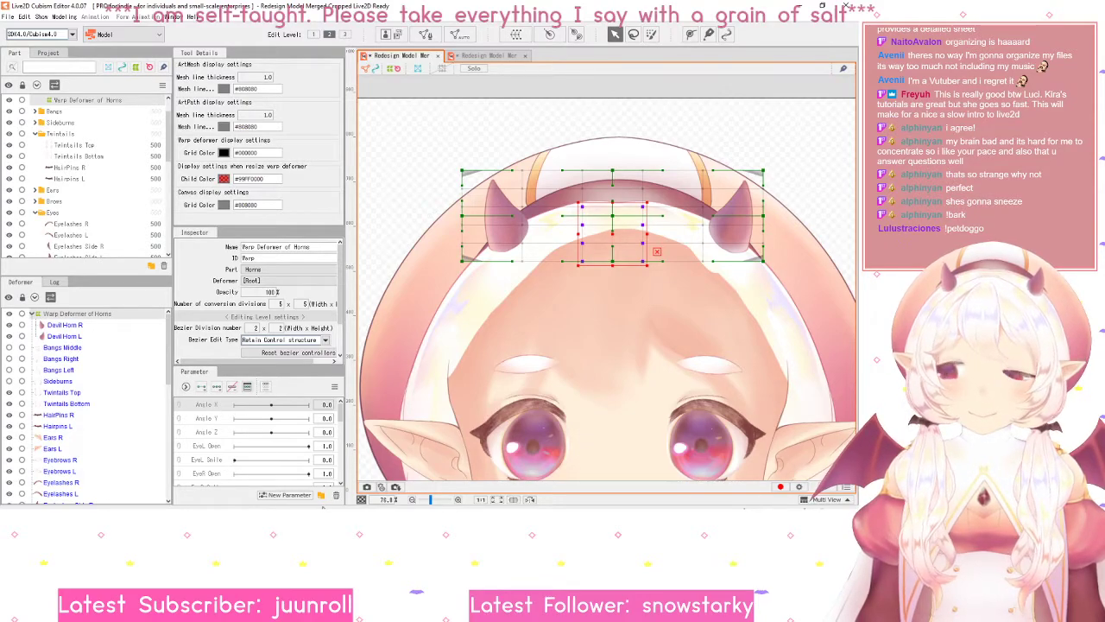
left_click(321, 495)
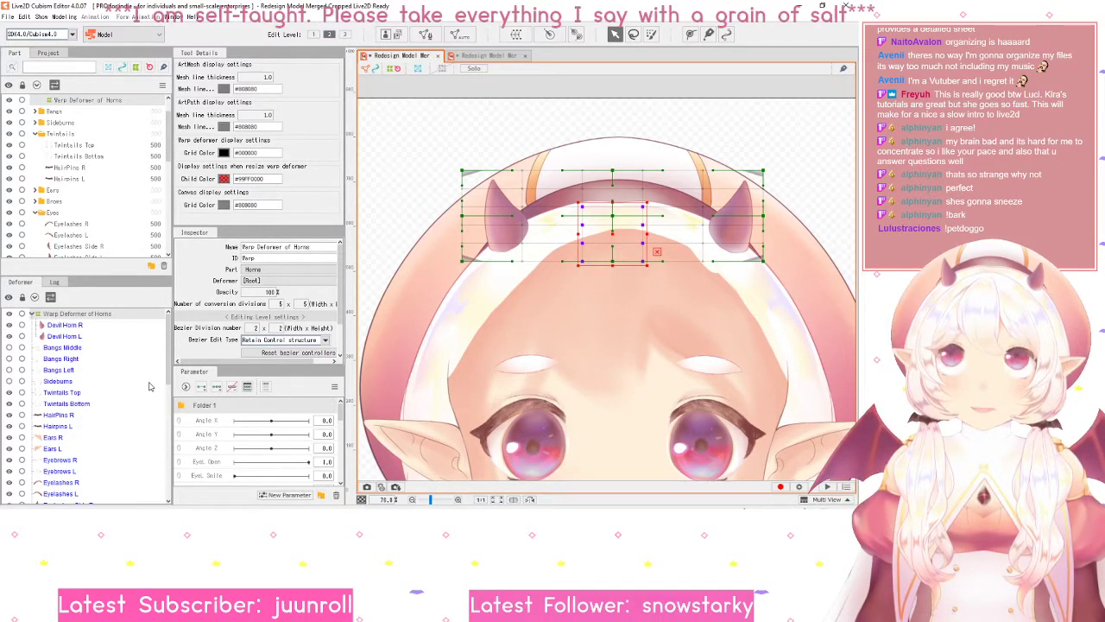
double_click(210, 412)
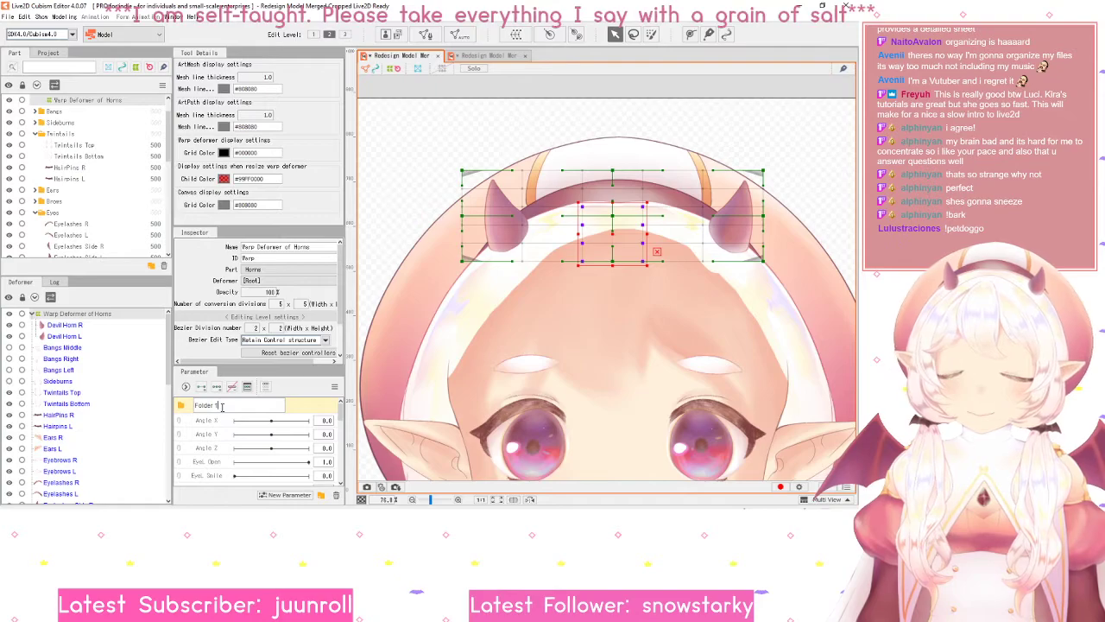
type("Head")
key("Return")
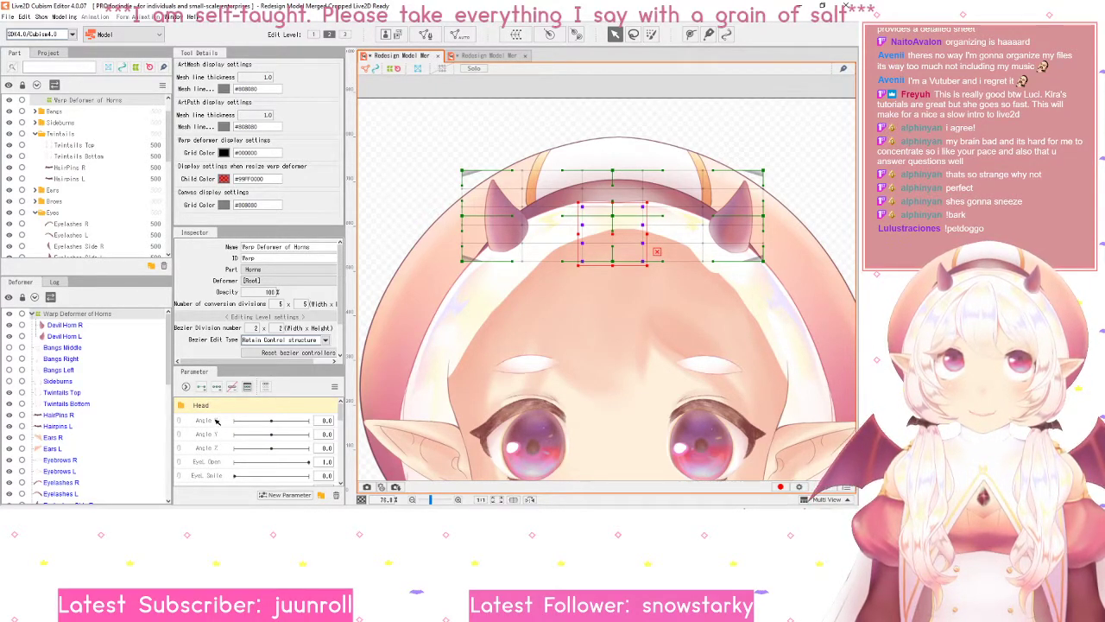
mouse_move(199, 421)
left_mouse_down()
mouse_move(214, 448)
mouse_move(207, 413)
left_mouse_up()
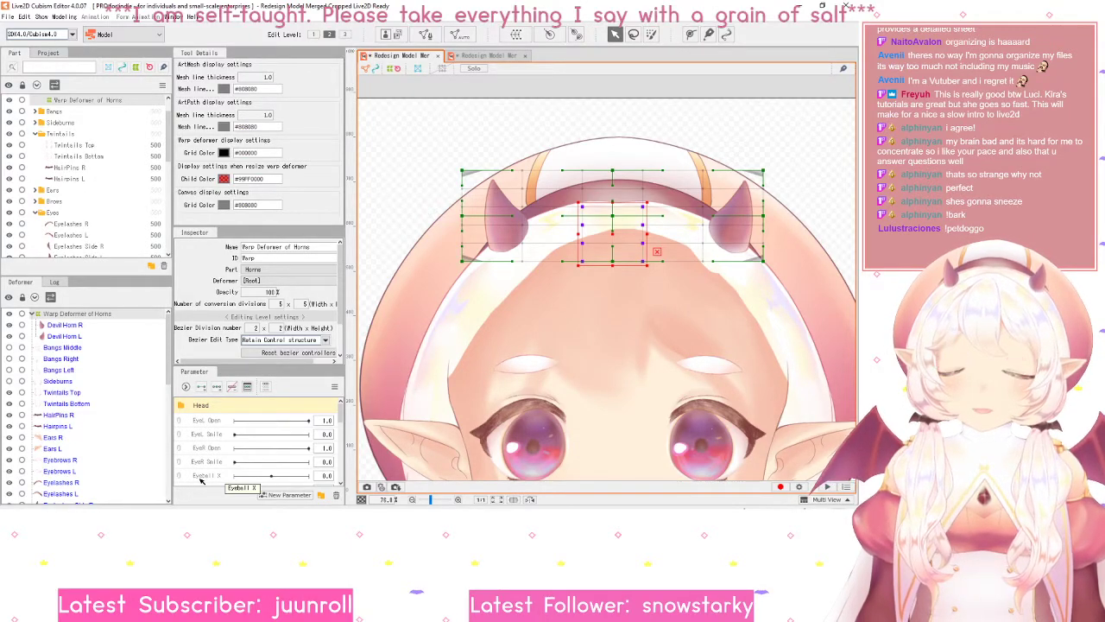
- Create a second parameter folder named Eyes below Head, above the eye parameters
left_click(321, 494)
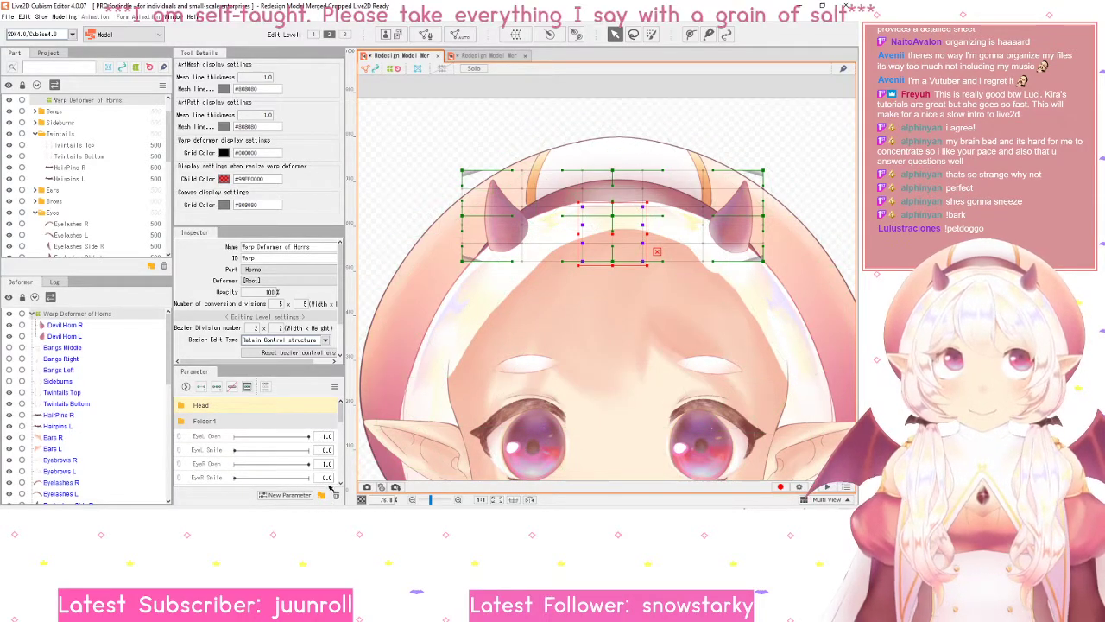
double_click(212, 422)
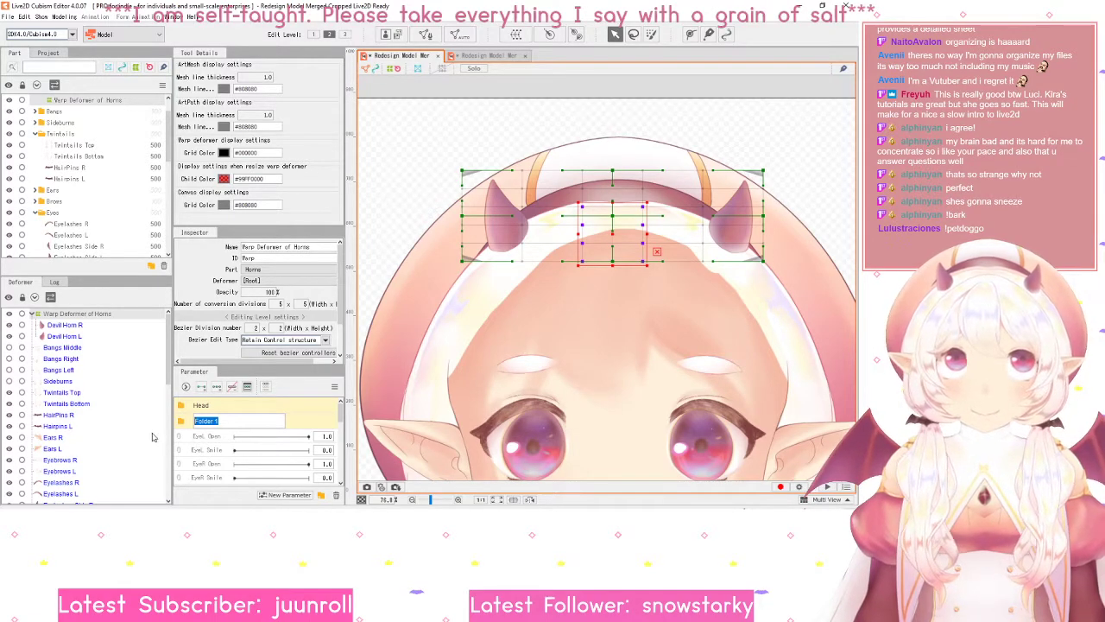
type("Eyes")
key("Return")
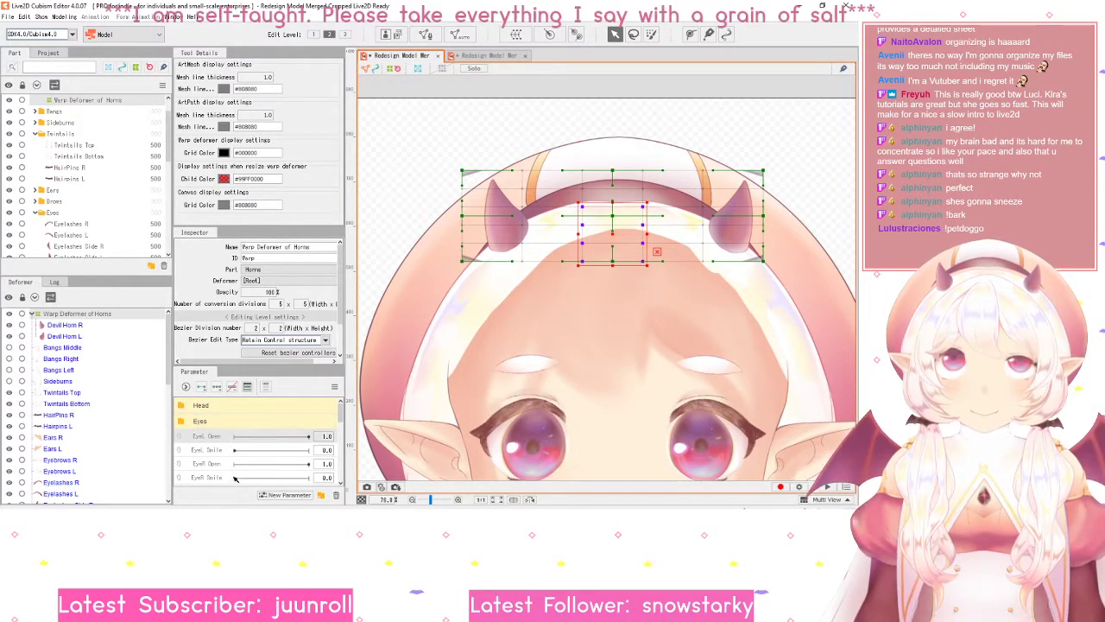
scroll(237, 468, "down", 2)
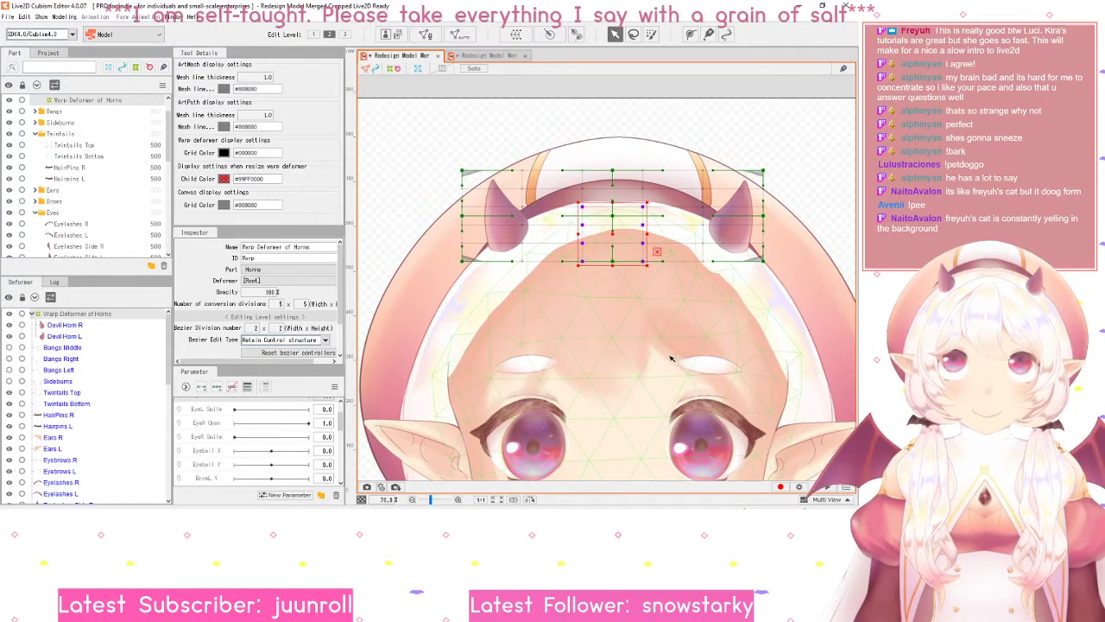
scroll(242, 484, "up", 3)
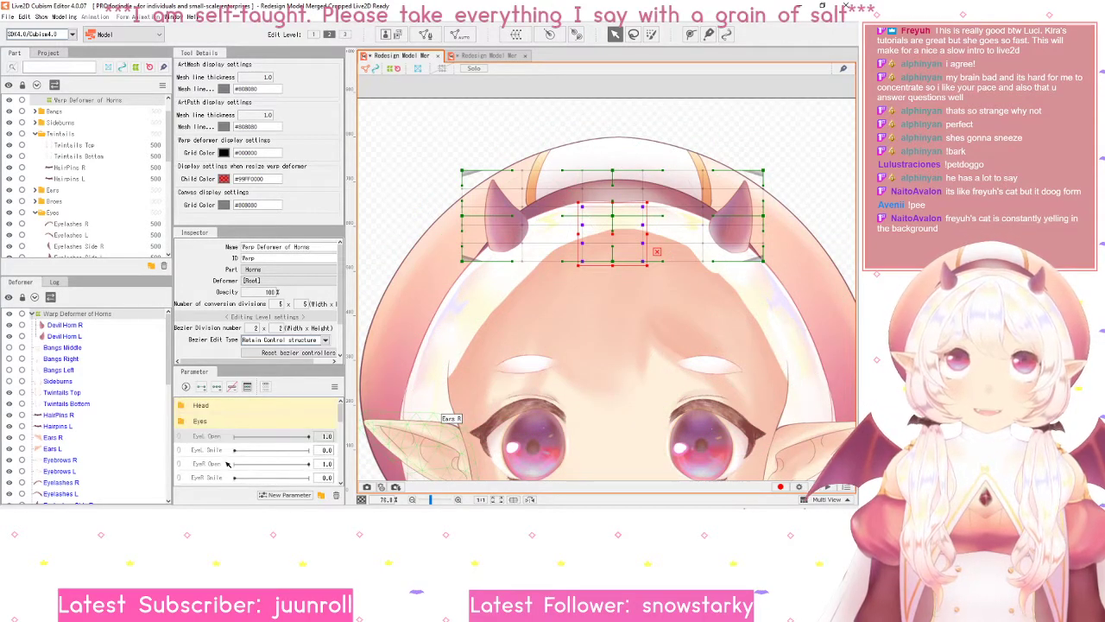
left_click(319, 496)
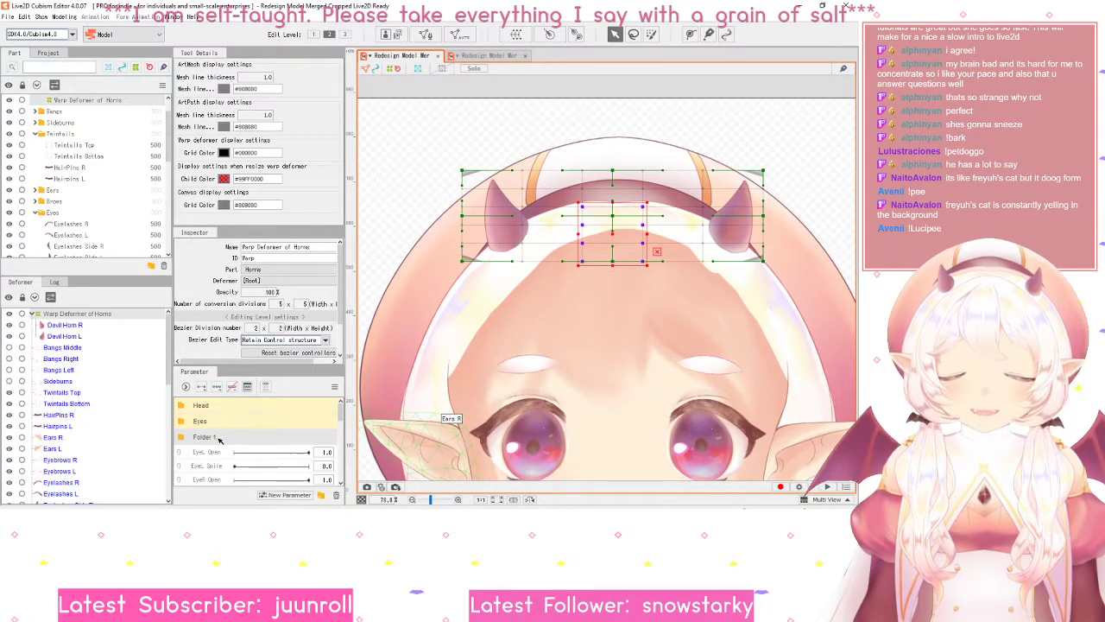
left_click(336, 495)
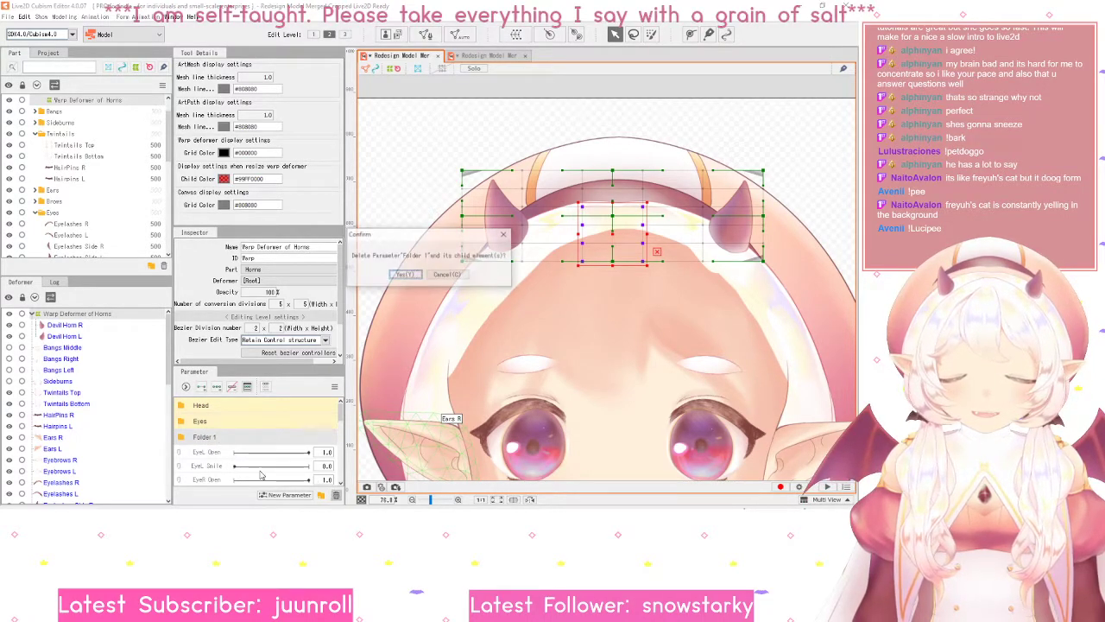
left_click(407, 276)
- Move the eye parameters, from EyeL Open through Eyeball Y, into the Eyes folder
scroll(227, 454, "down", 2)
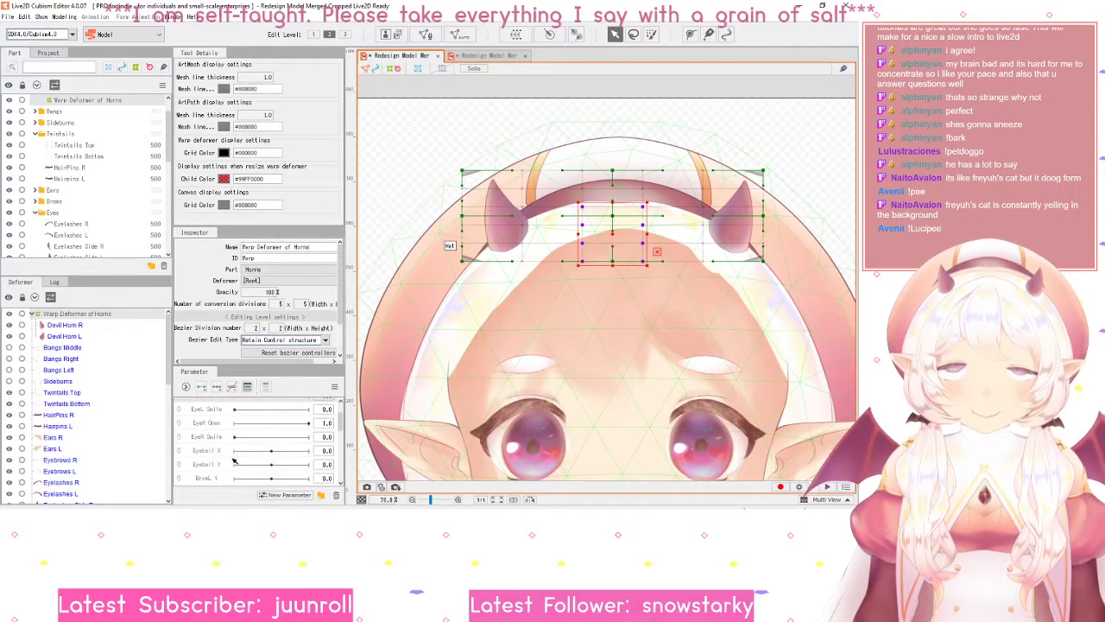
scroll(219, 464, "up", 3)
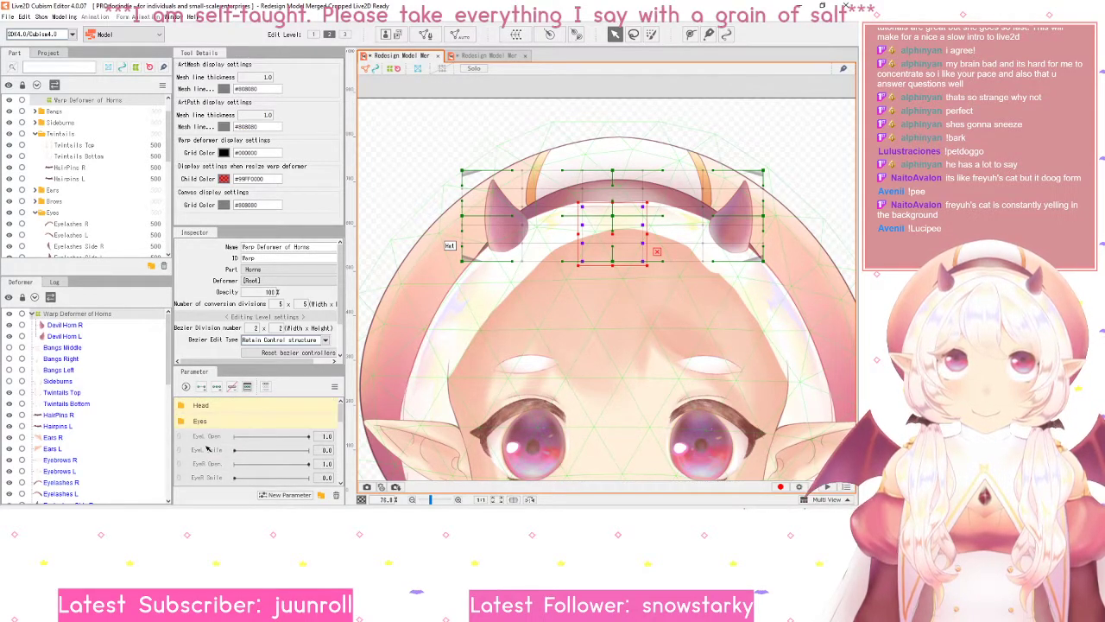
left_click(206, 421)
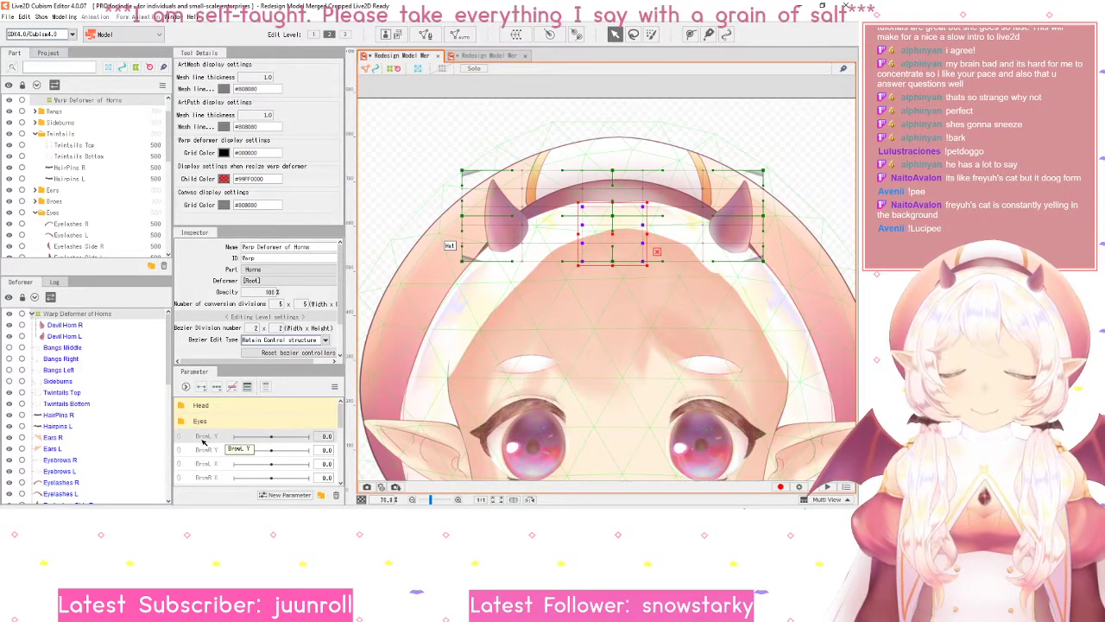
- Create a parameter folder named Eyebrows below Eyes, above the brow parameters
left_click(320, 495)
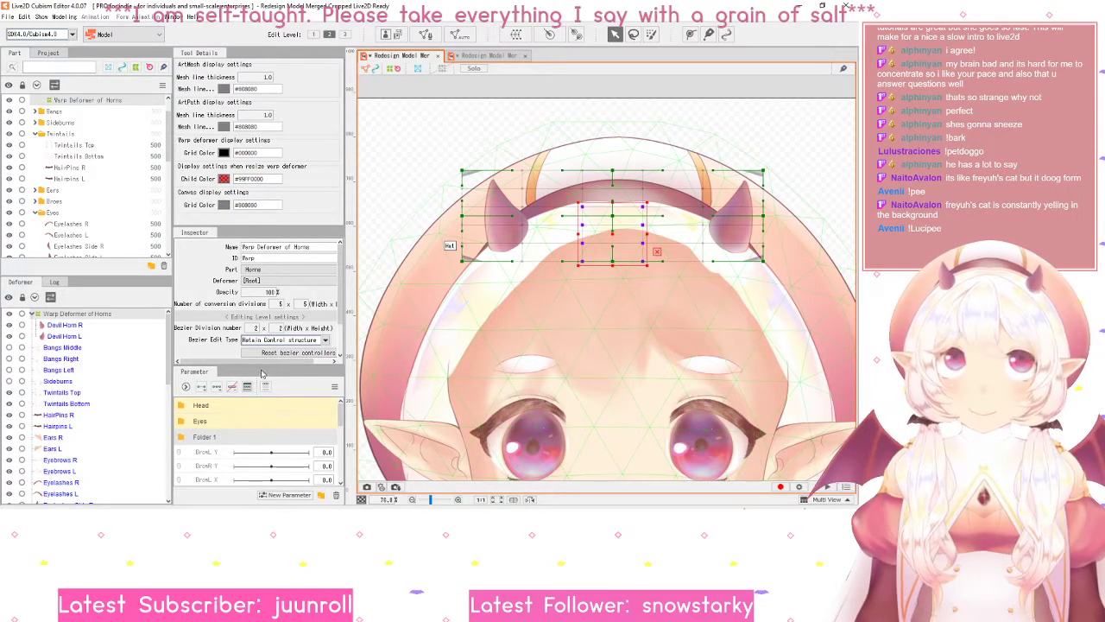
scroll(233, 437, "down", 2)
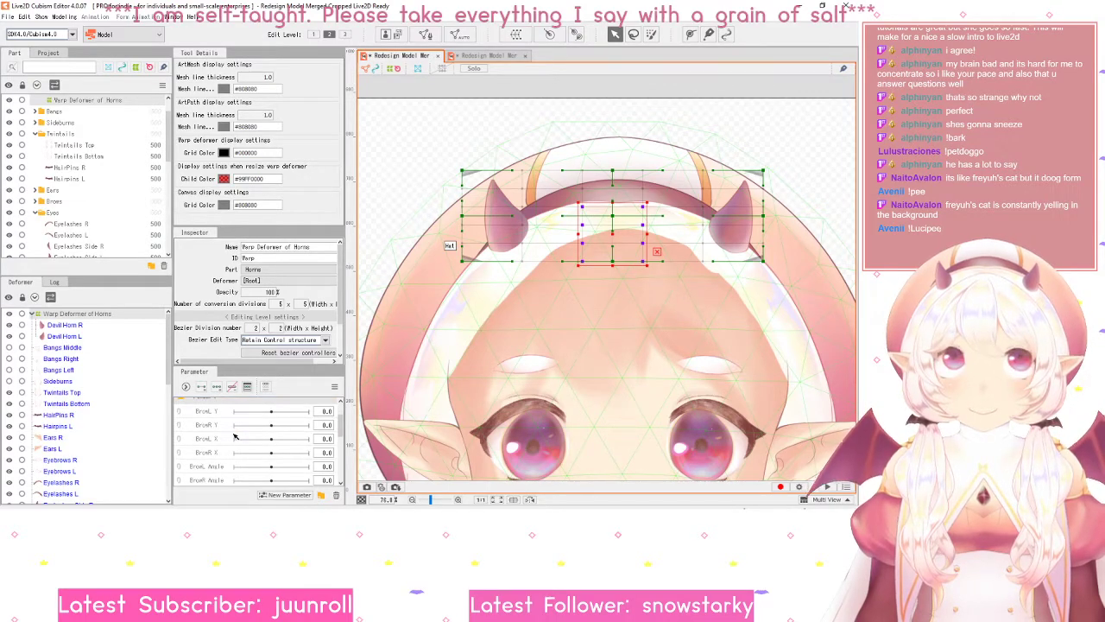
scroll(234, 437, "up", 2)
left_click(207, 438)
left_click(207, 439)
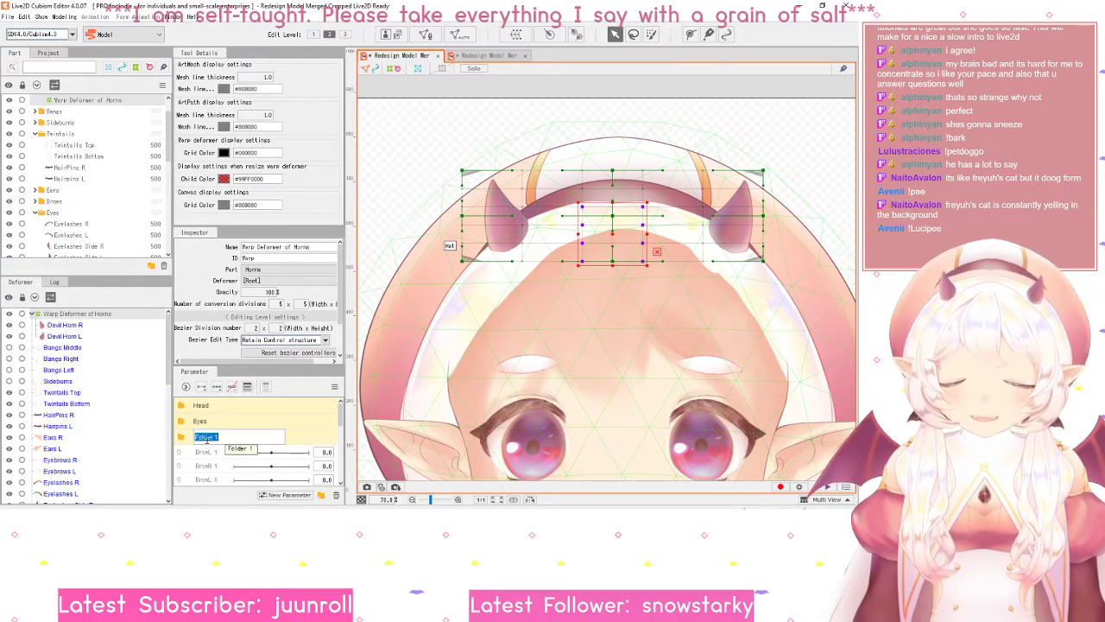
type("Eyebrows")
key("Return")
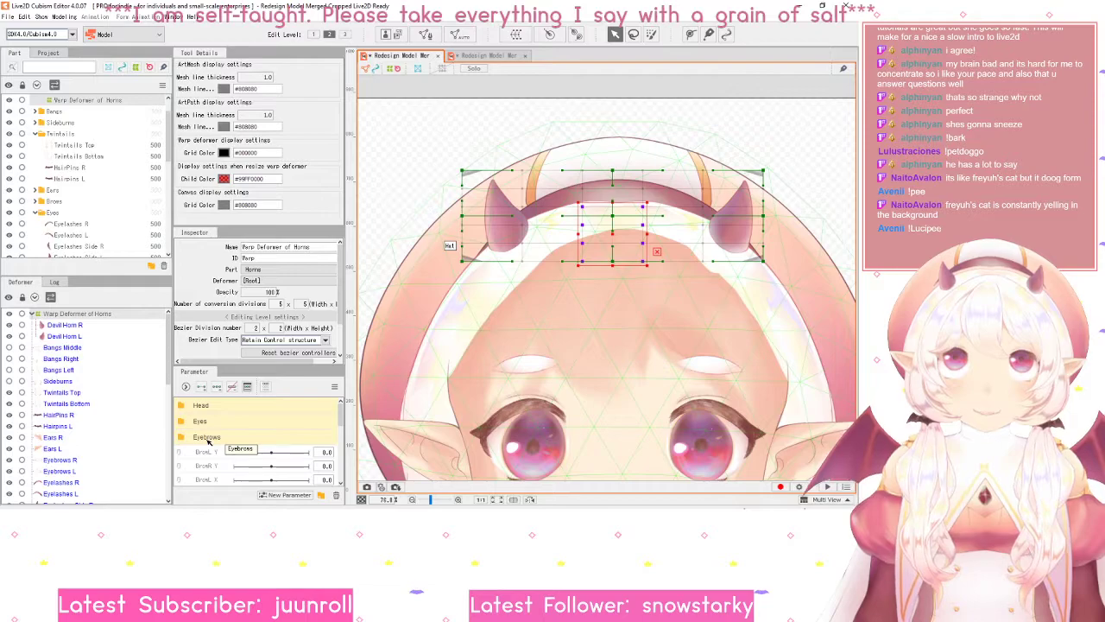
- Move all brow parameters, from BrowL Y through BrowR Form, into the Eyebrows folder
scroll(212, 445, "down", 2)
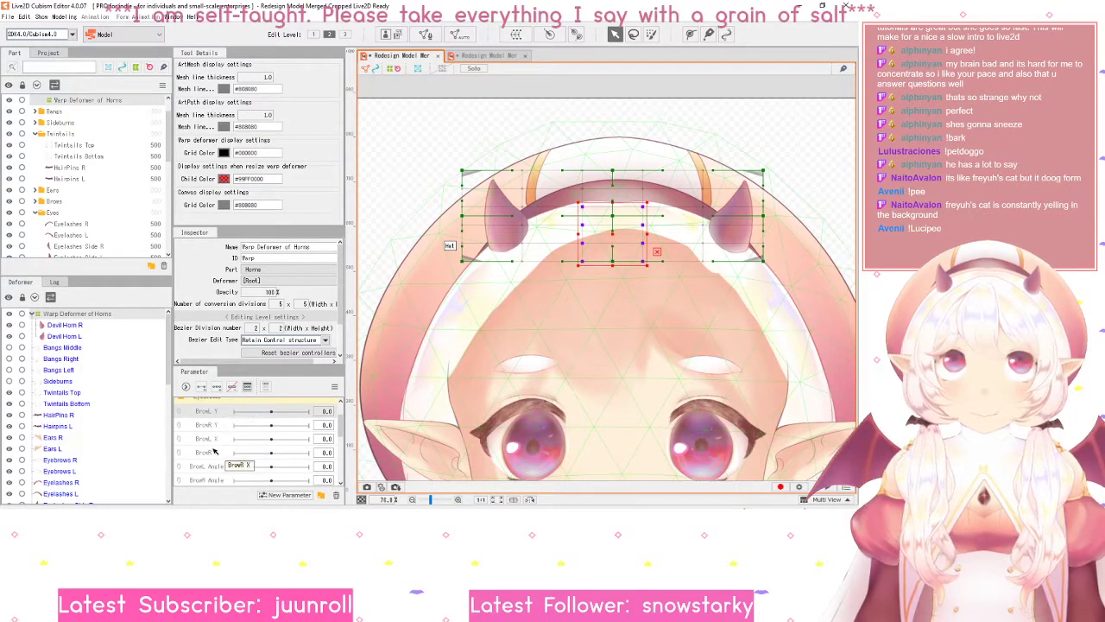
scroll(216, 457, "down", 2)
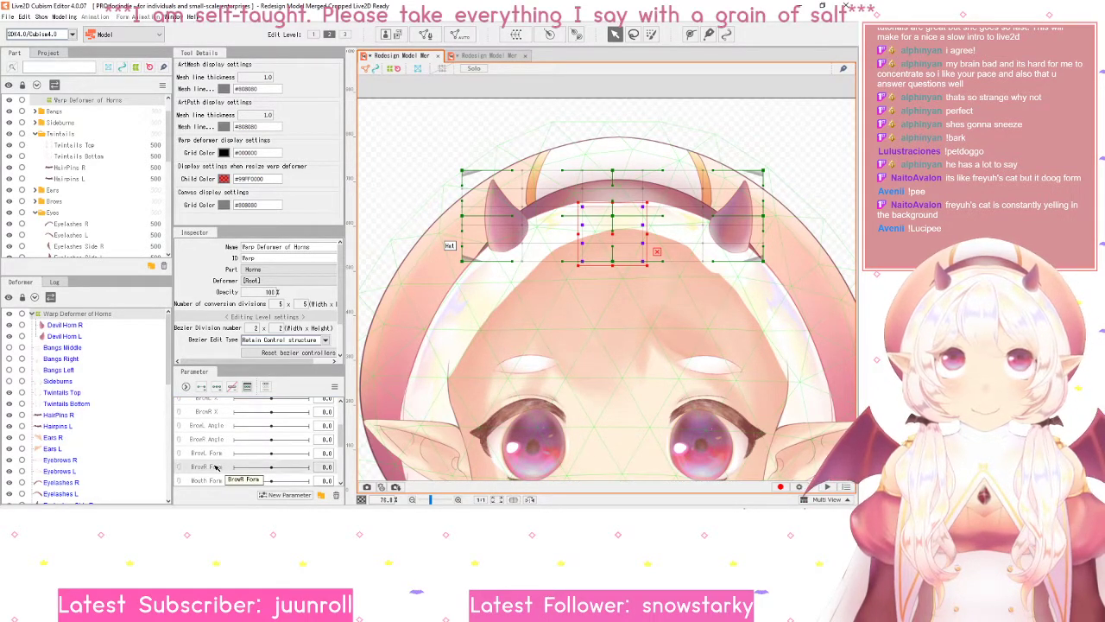
scroll(216, 457, "up", 2)
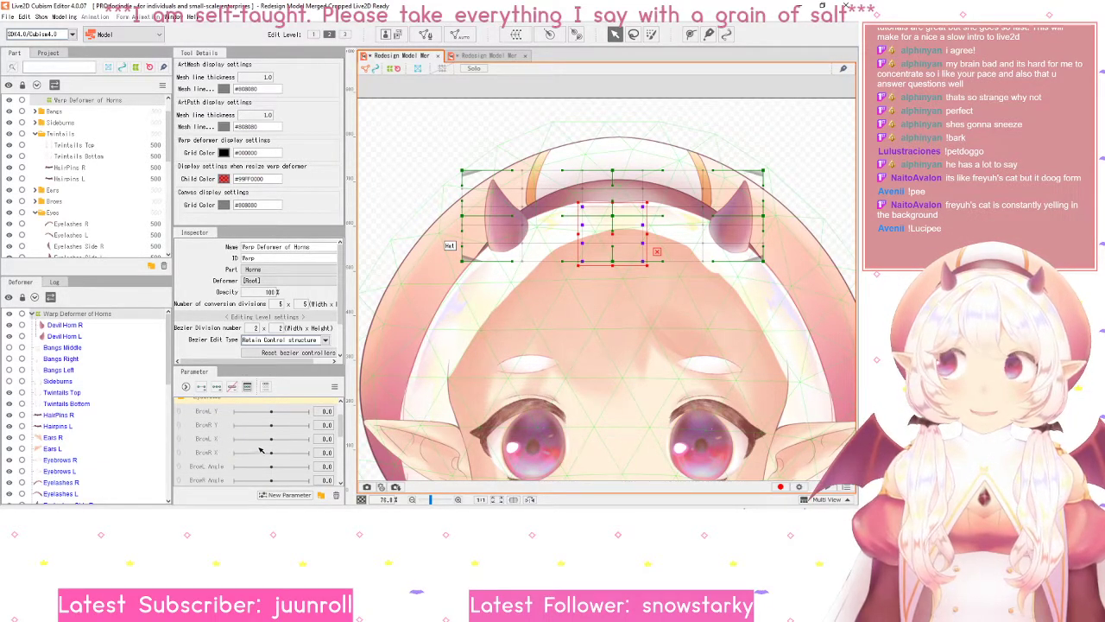
scroll(248, 429, "up", 3)
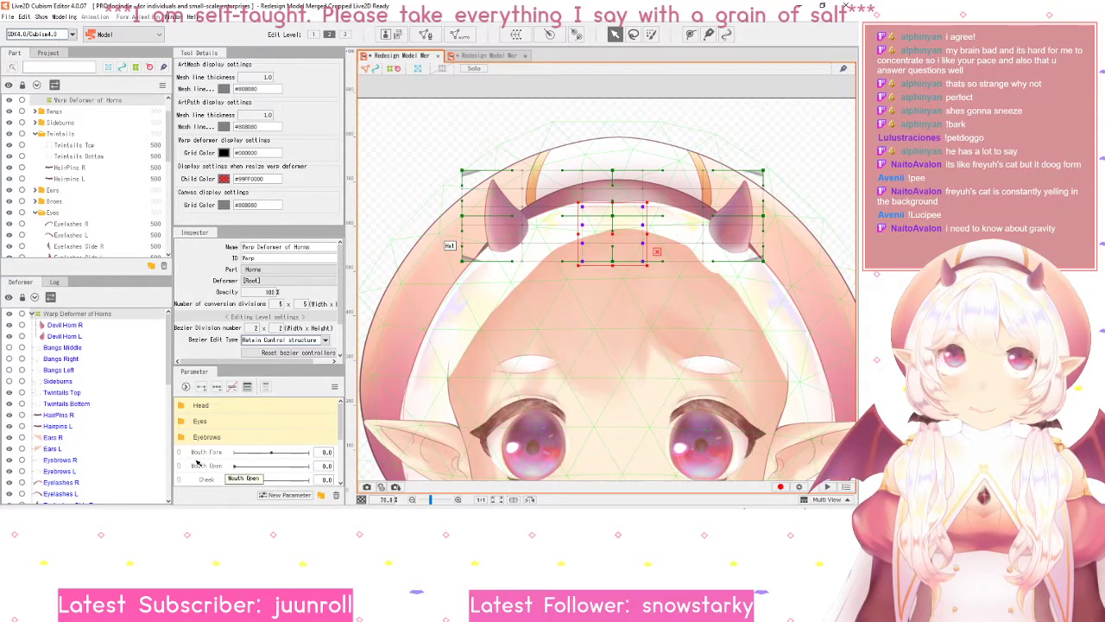
- Create a parameter folder named Mouth below Eyebrows, above Mouth Form
left_click(202, 452)
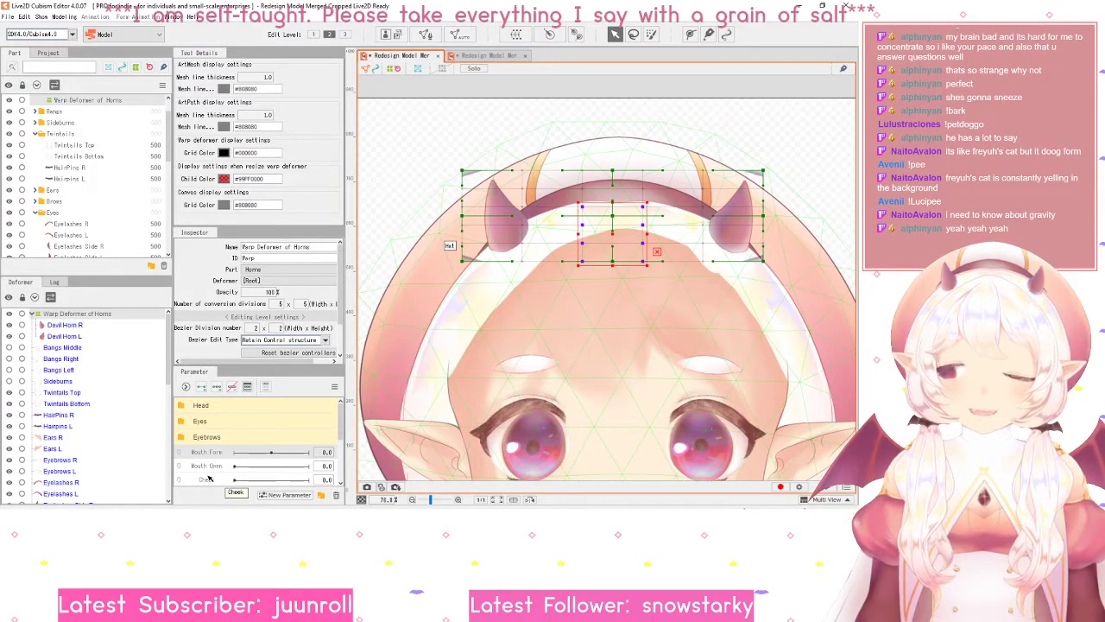
left_click(321, 494)
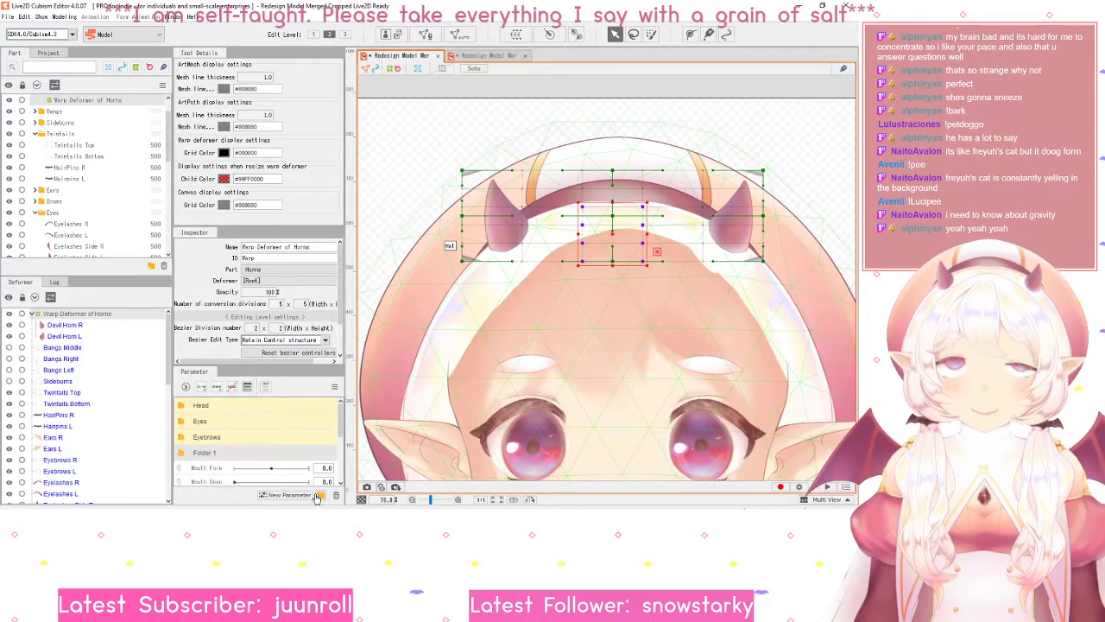
double_click(208, 454)
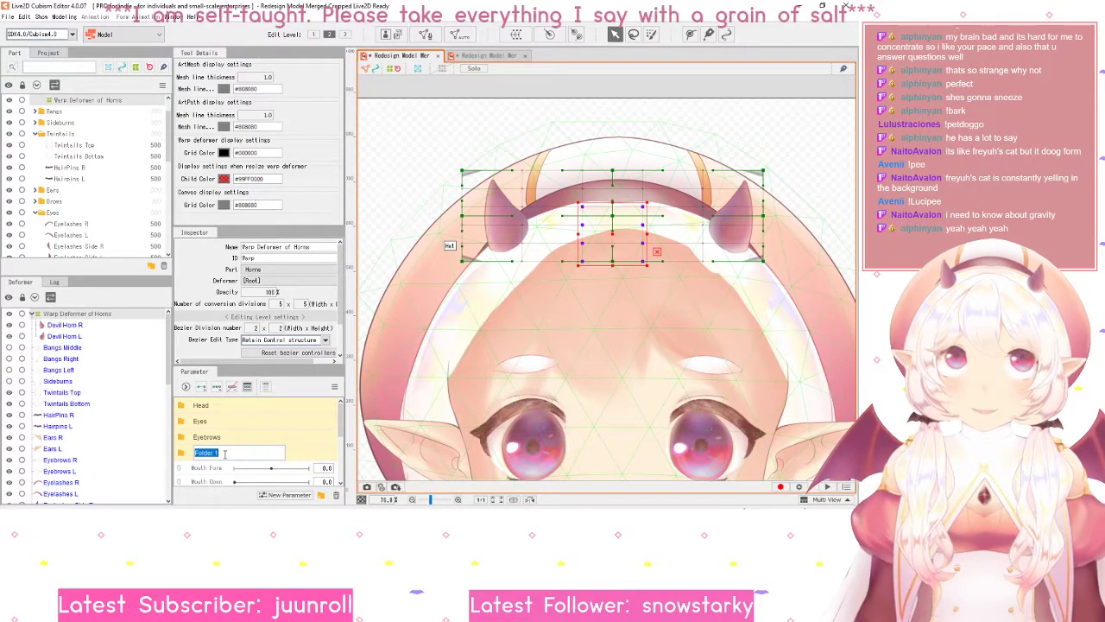
type("Mouth")
key("Return")
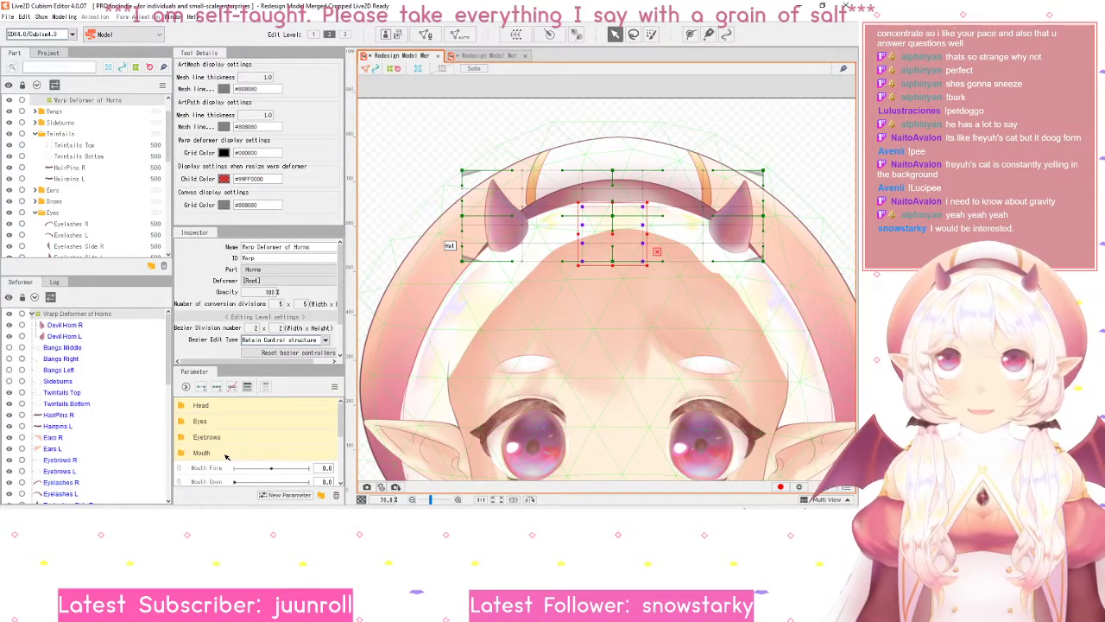
- Check the folder list in the Mouth Experiment model, and move the redesign model's Mouth Form and Mouth Open into its Mouth folder
scroll(211, 469, "down", 1)
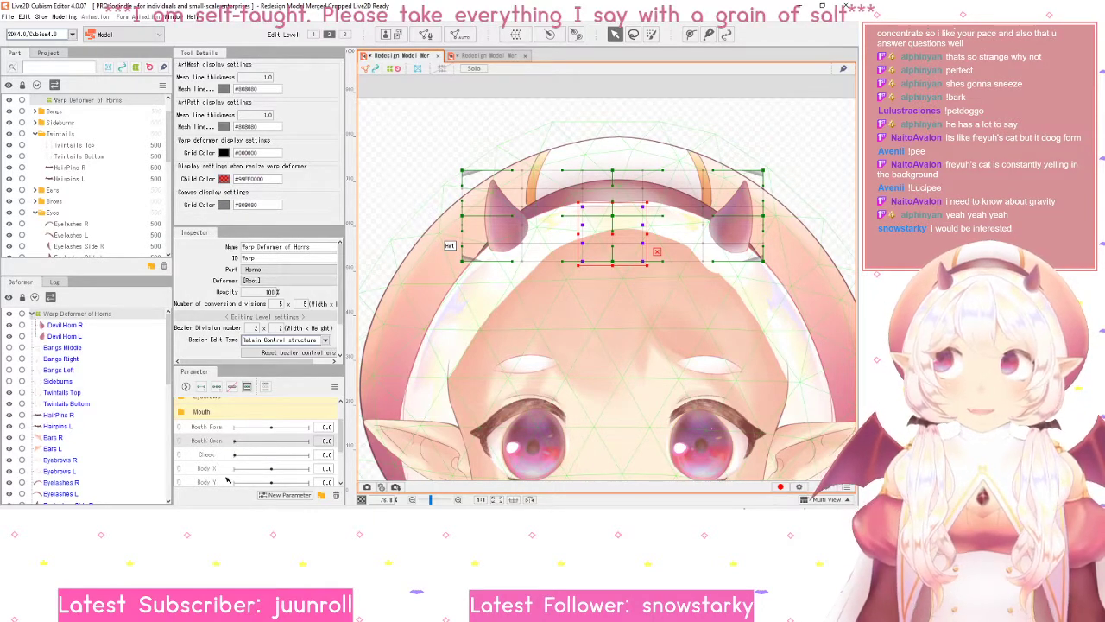
left_click(481, 56)
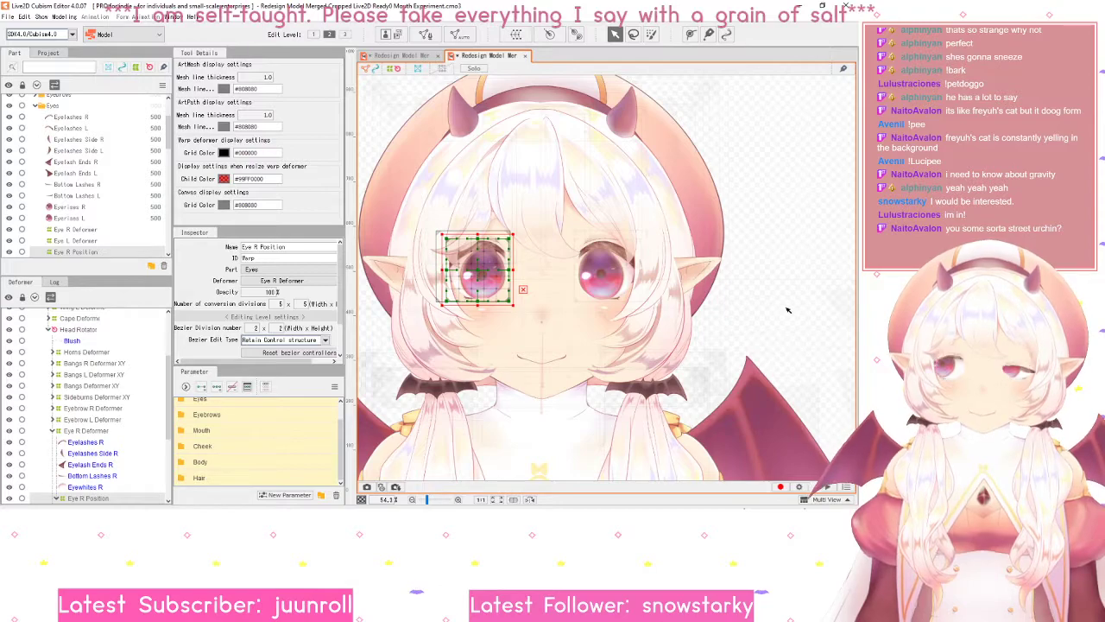
left_click(399, 56)
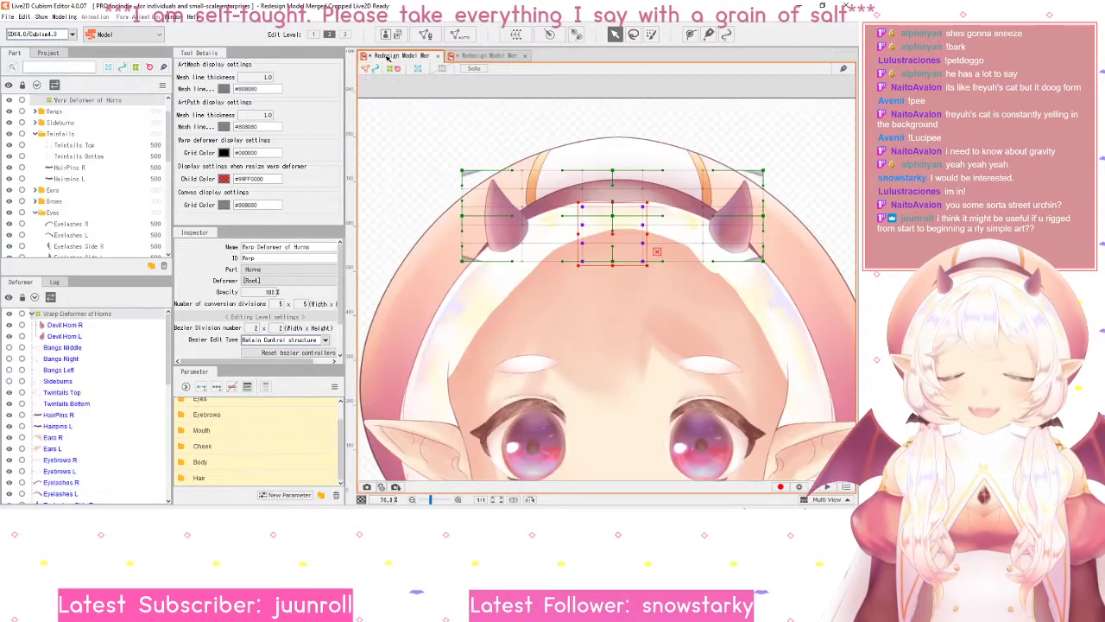
scroll(212, 441, "down", 2)
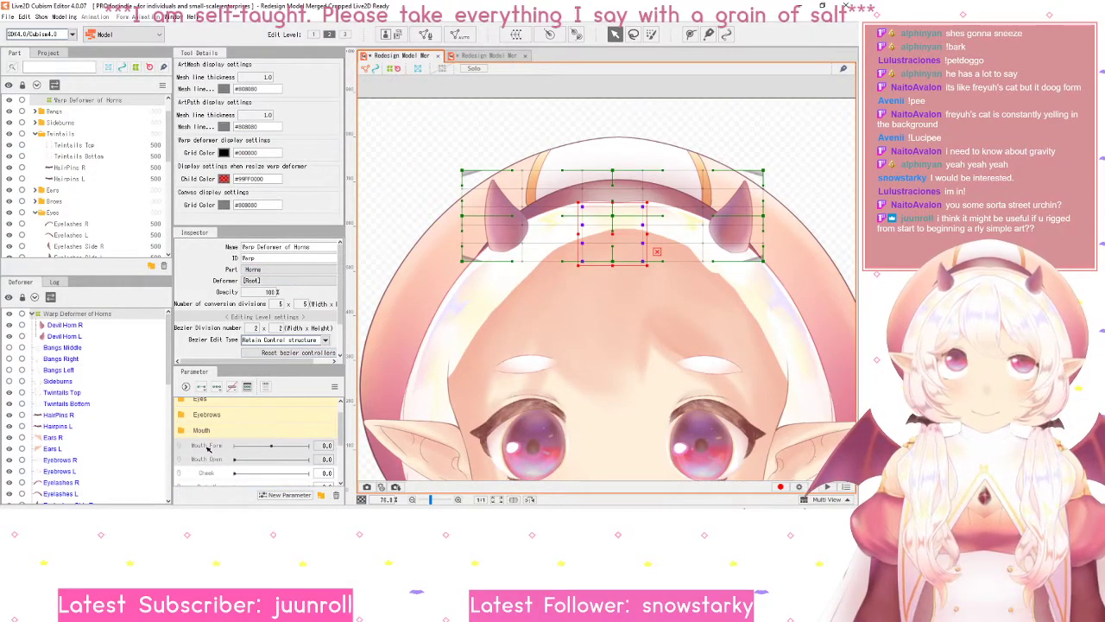
left_click(209, 433)
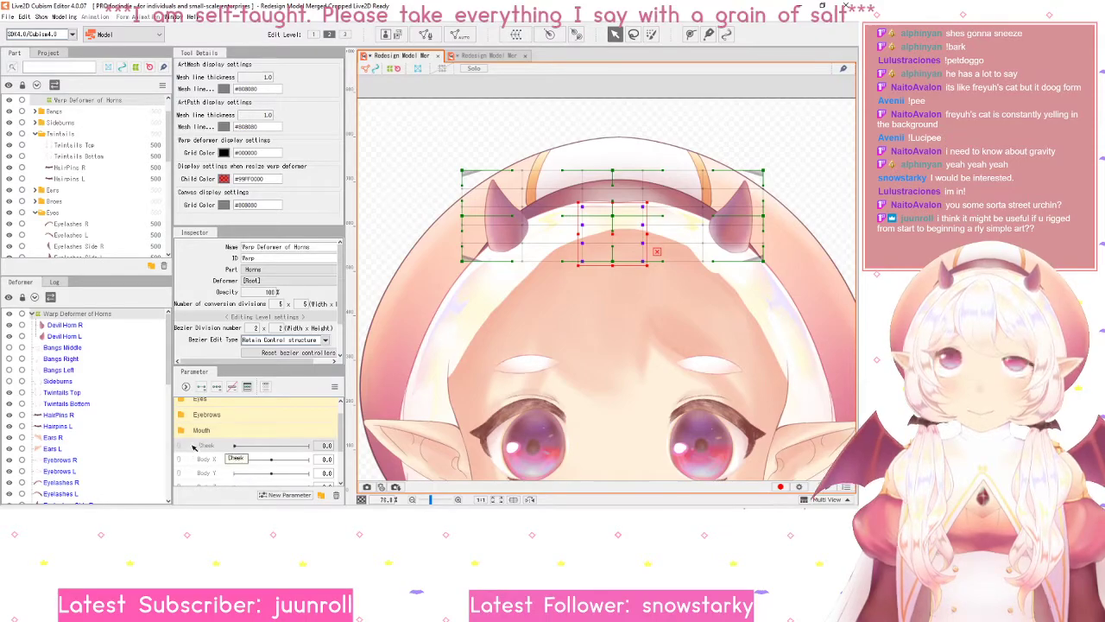
- Create a parameter folder named Cheek below Mouth and move the Cheek parameter into it
left_click(320, 495)
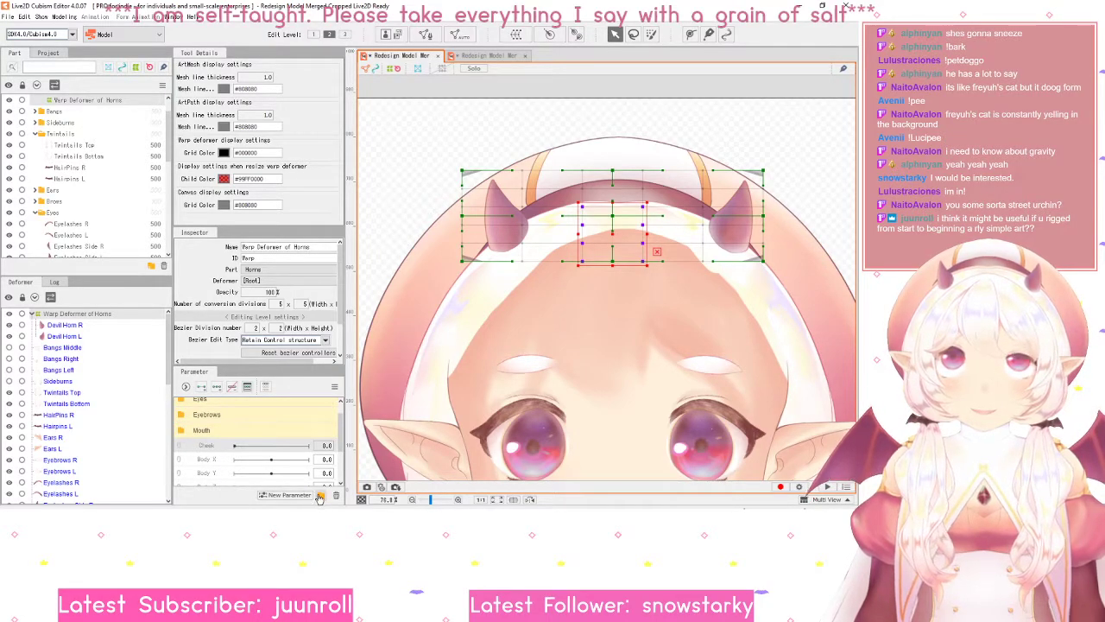
double_click(216, 447)
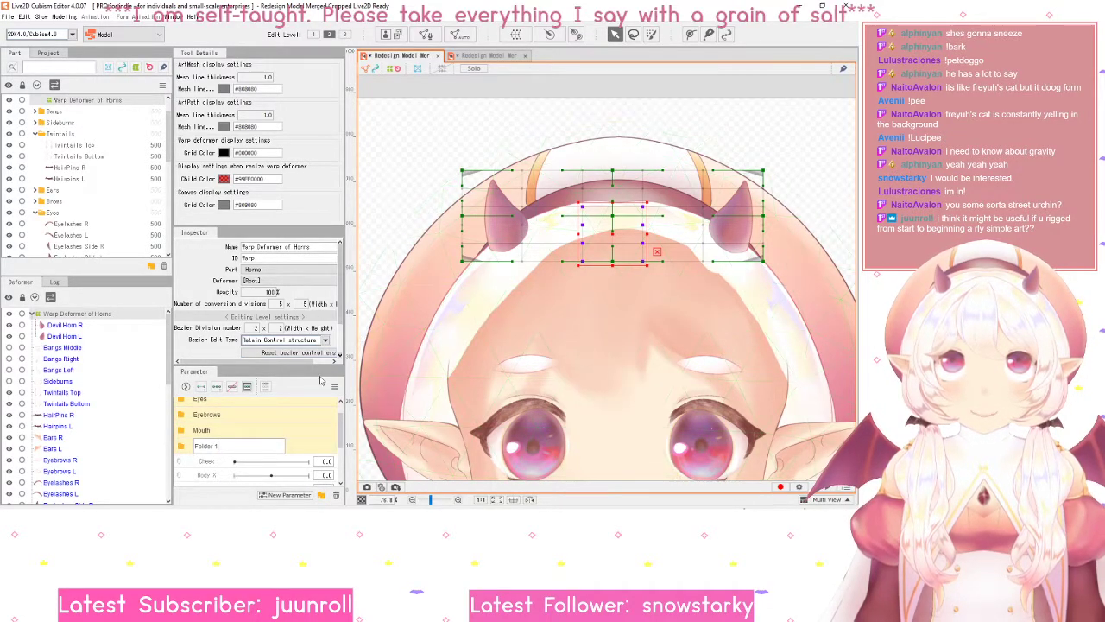
type("Cheek")
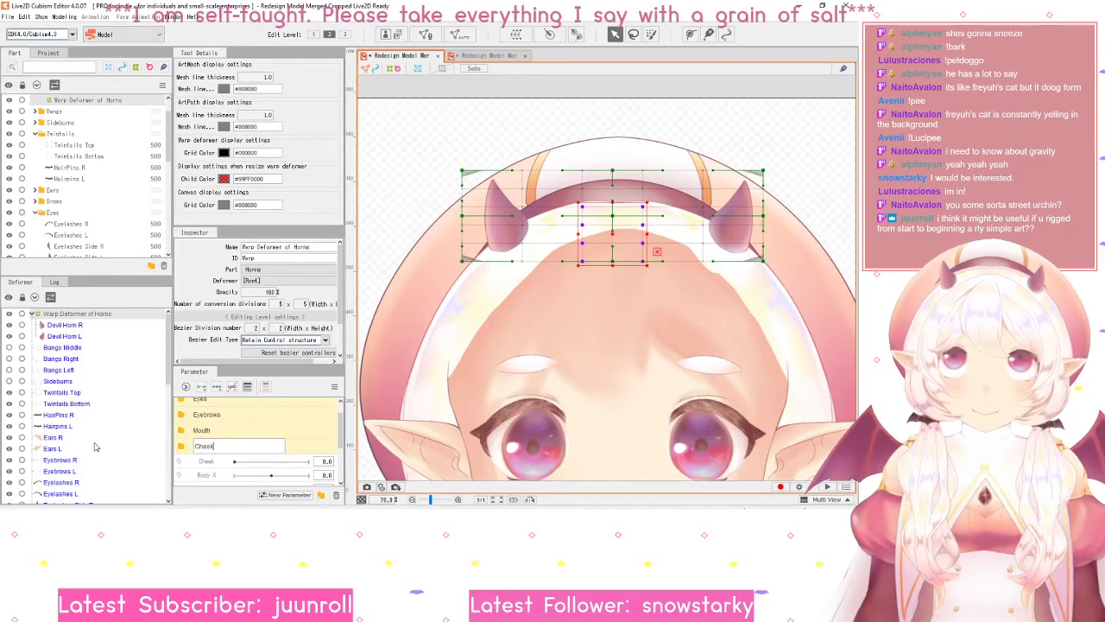
key("Return")
left_click_drag(219, 457, 205, 430)
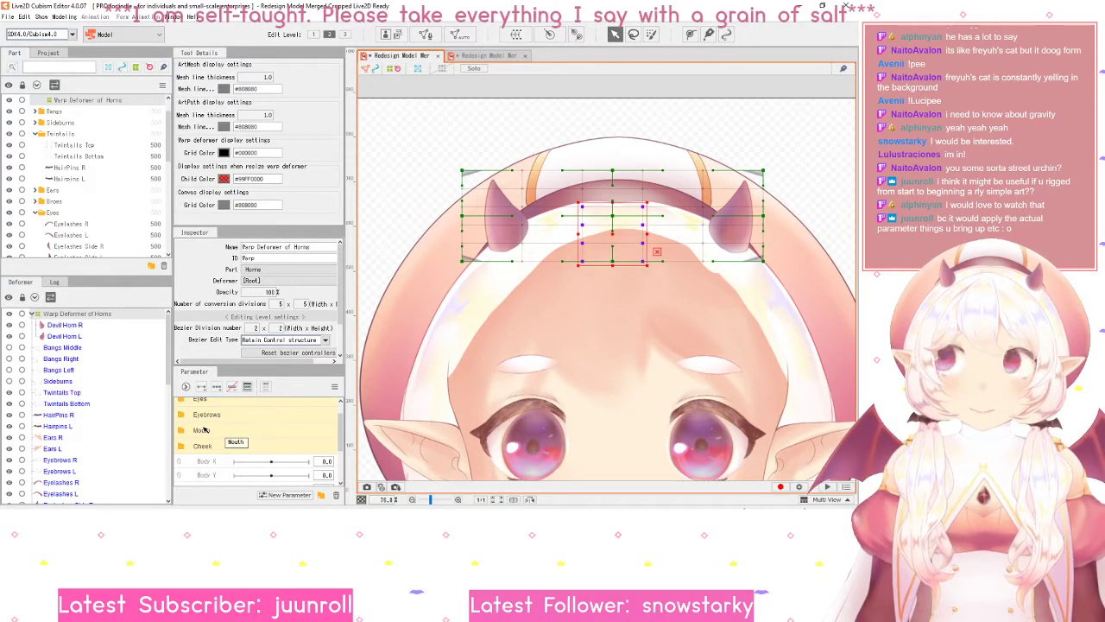
left_click_drag(204, 430, 204, 430)
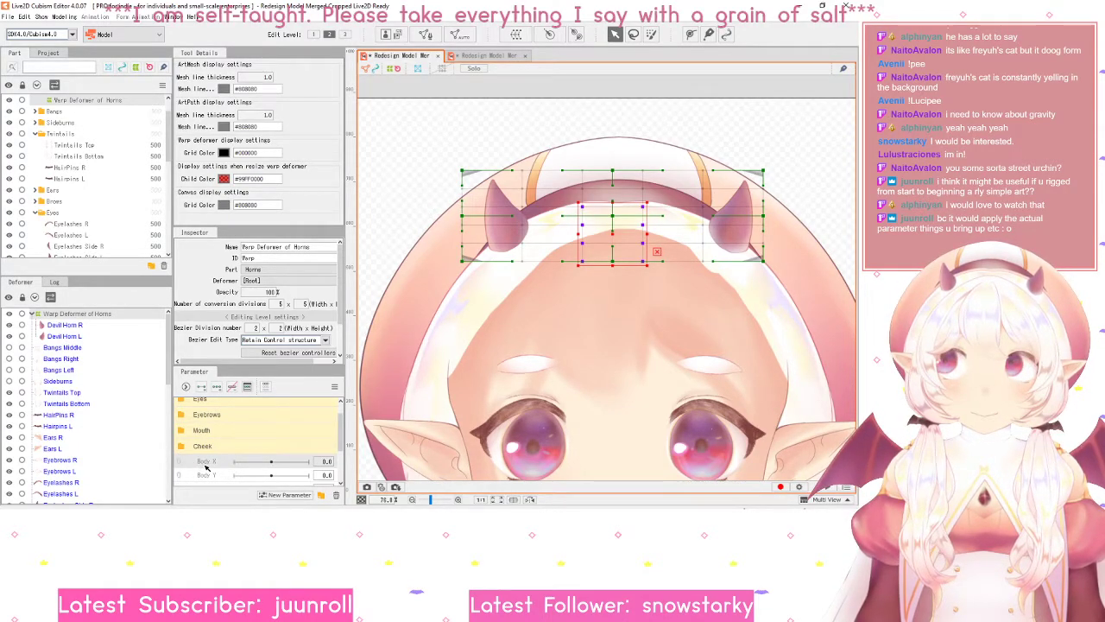
- Create a parameter folder named Body below Cheek and move Body X, Body Y and Body Z into it
left_click(320, 494)
double_click(210, 462)
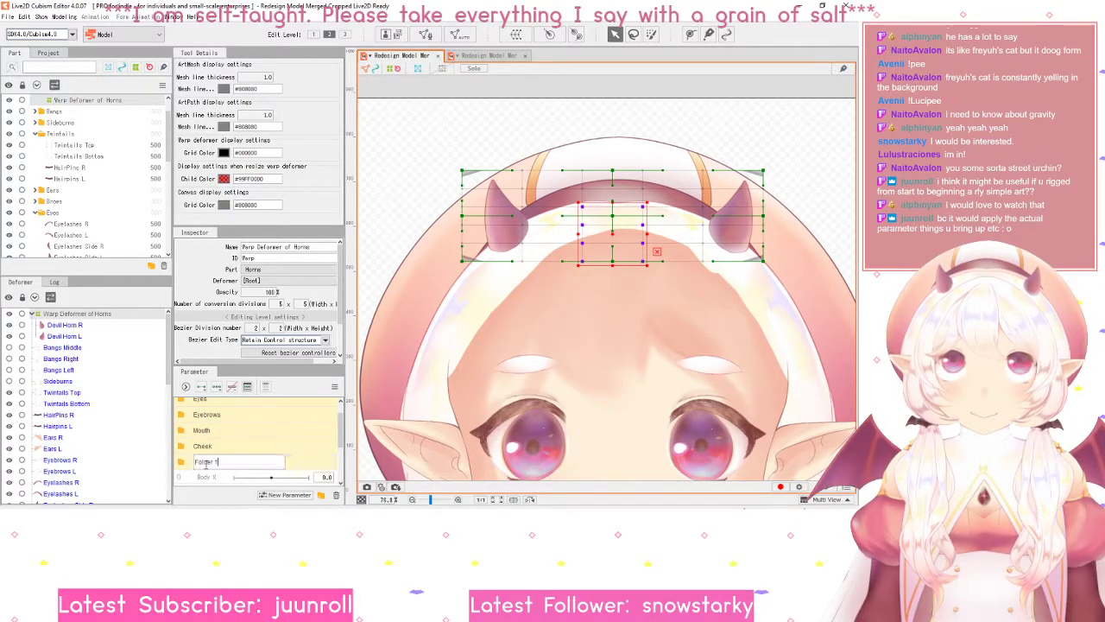
type("Body")
key("Return")
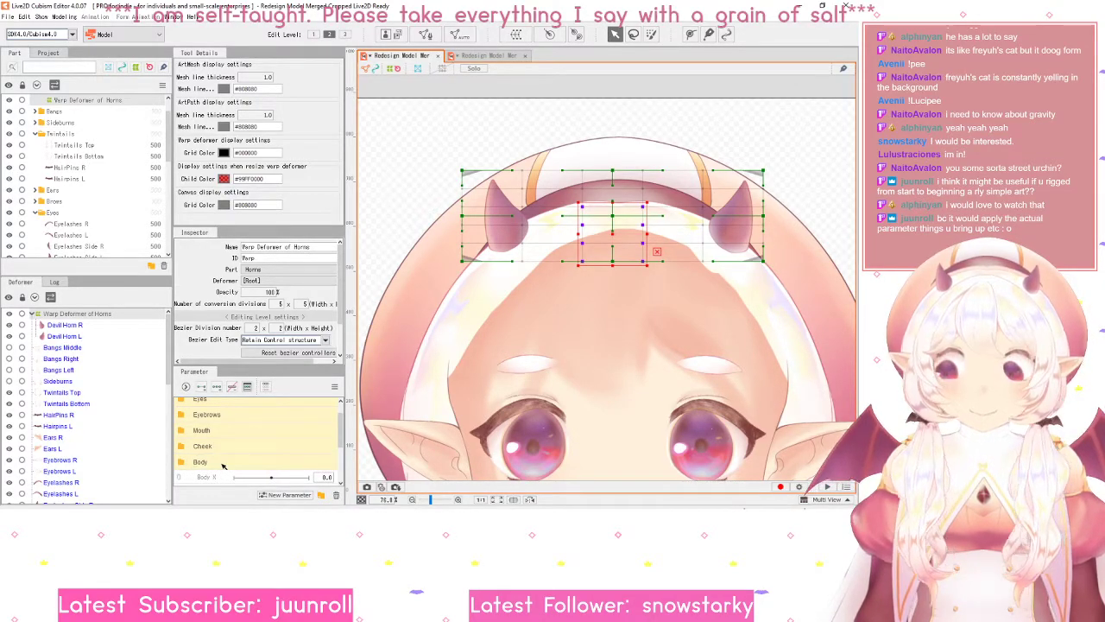
scroll(222, 466, "down", 1)
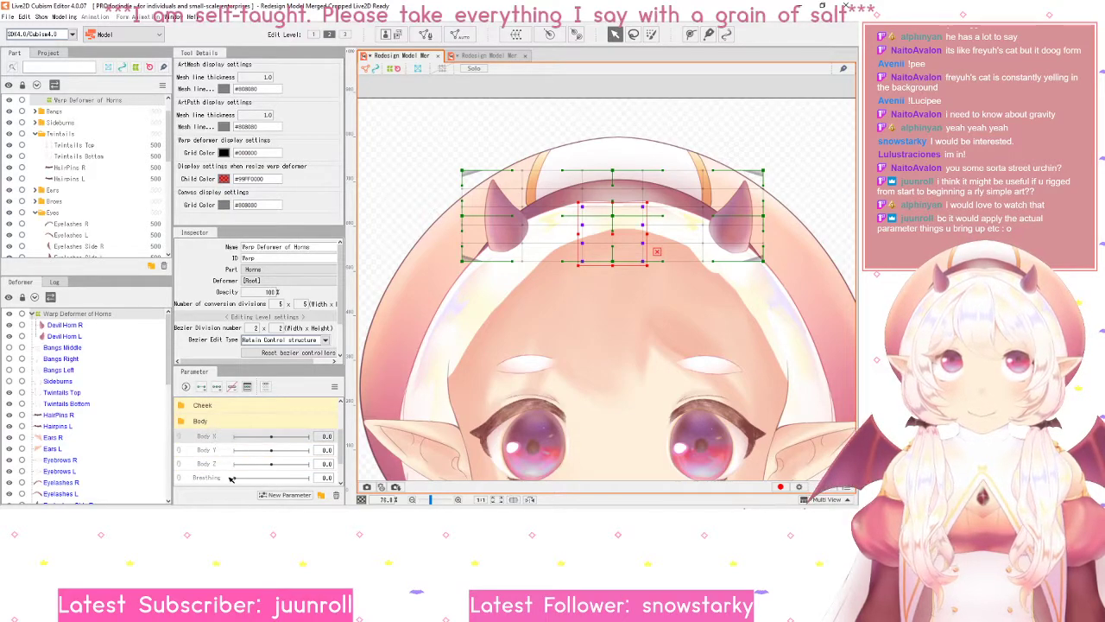
left_click_drag(215, 466, 205, 444)
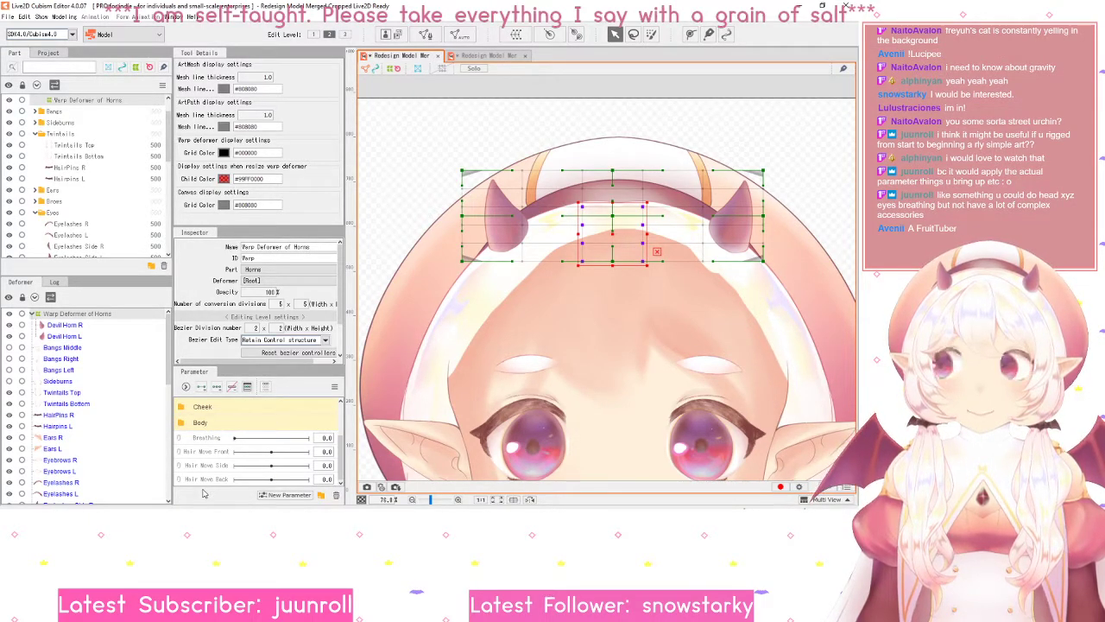
- Create a parameter folder named Breathing below Body and move the Breathing parameter into it
left_click(213, 441)
left_click(320, 494)
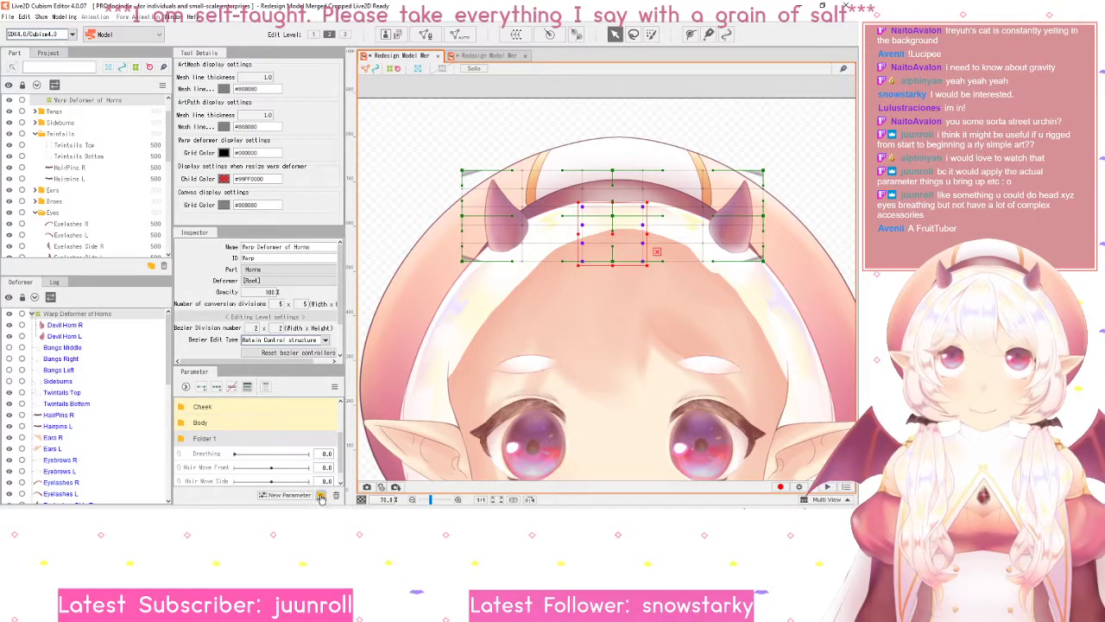
double_click(205, 438)
type("Bre")
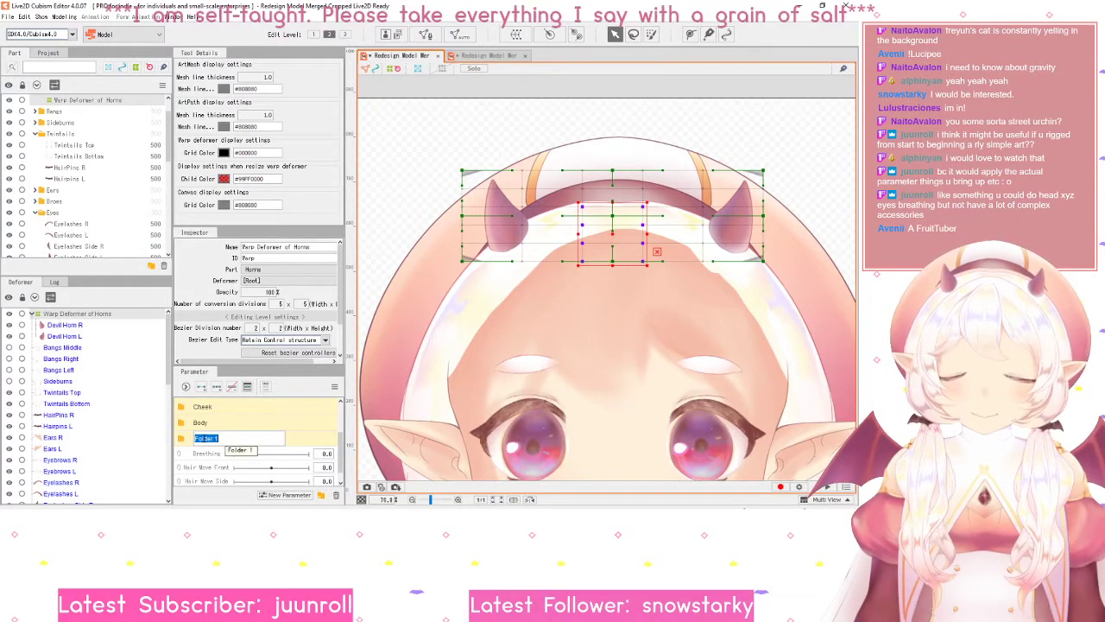
type("athing")
key("Return")
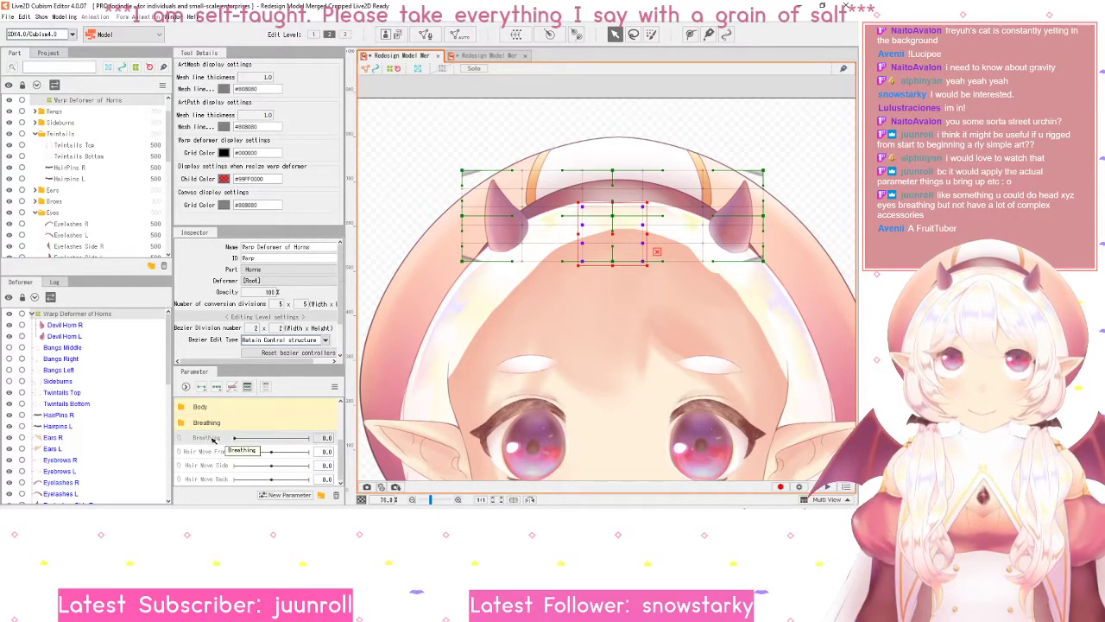
left_click_drag(207, 453, 226, 437)
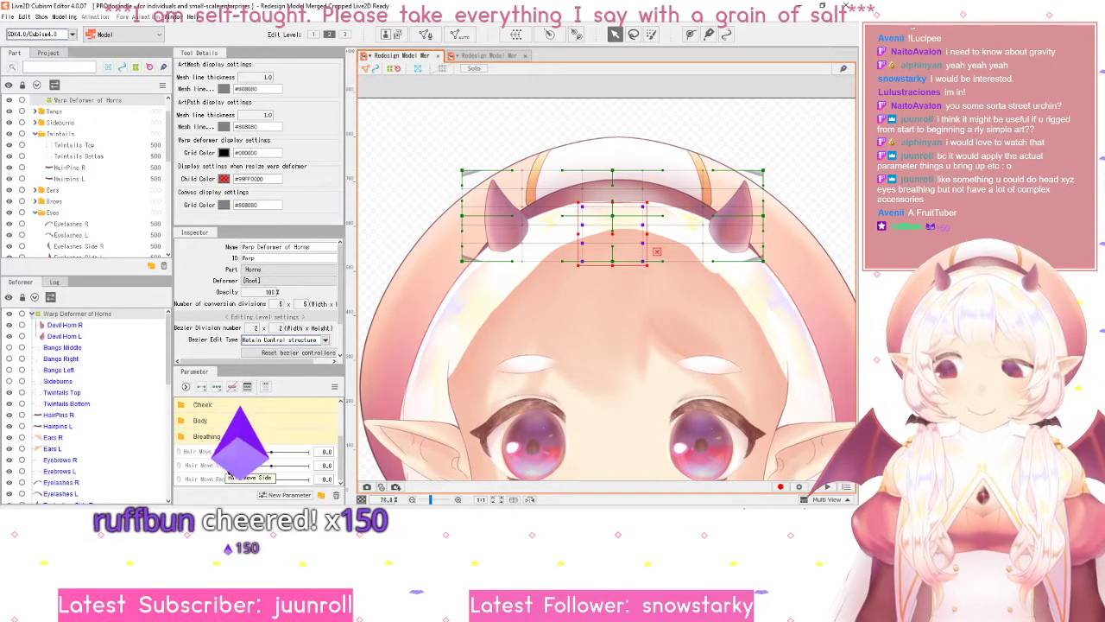
- Create a parameter folder named Hair below Breathing and move Hair Move Front, Hair Move Side and Hair Move Back into it
left_click(321, 496)
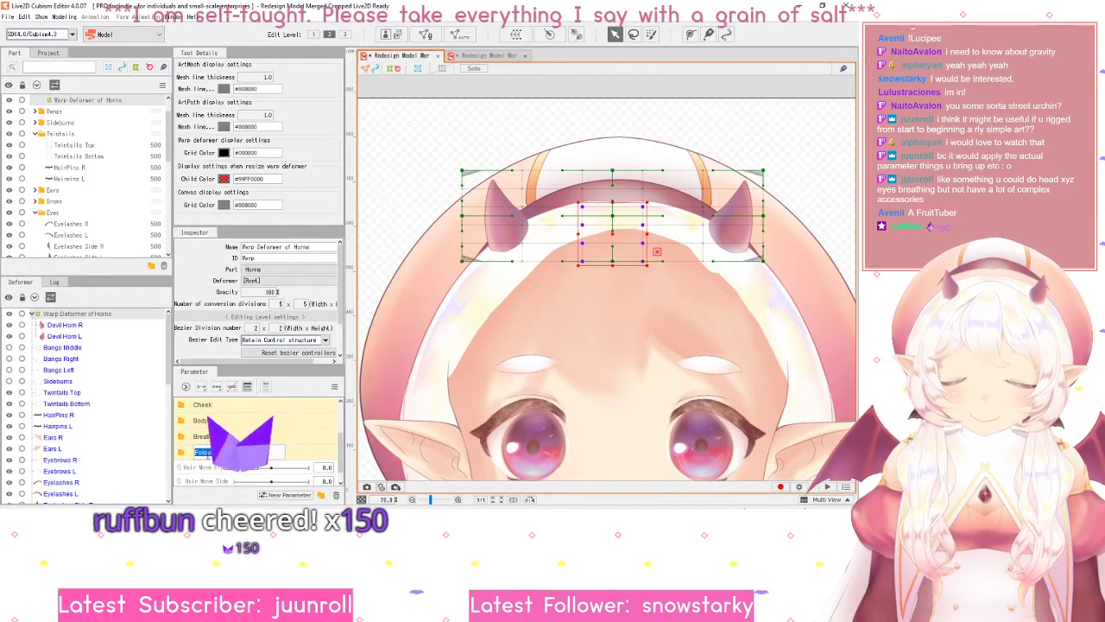
type("HairMount")
key("BackSpace")
key("BackSpace")
key("BackSpace")
key("BackSpace")
key("BackSpace")
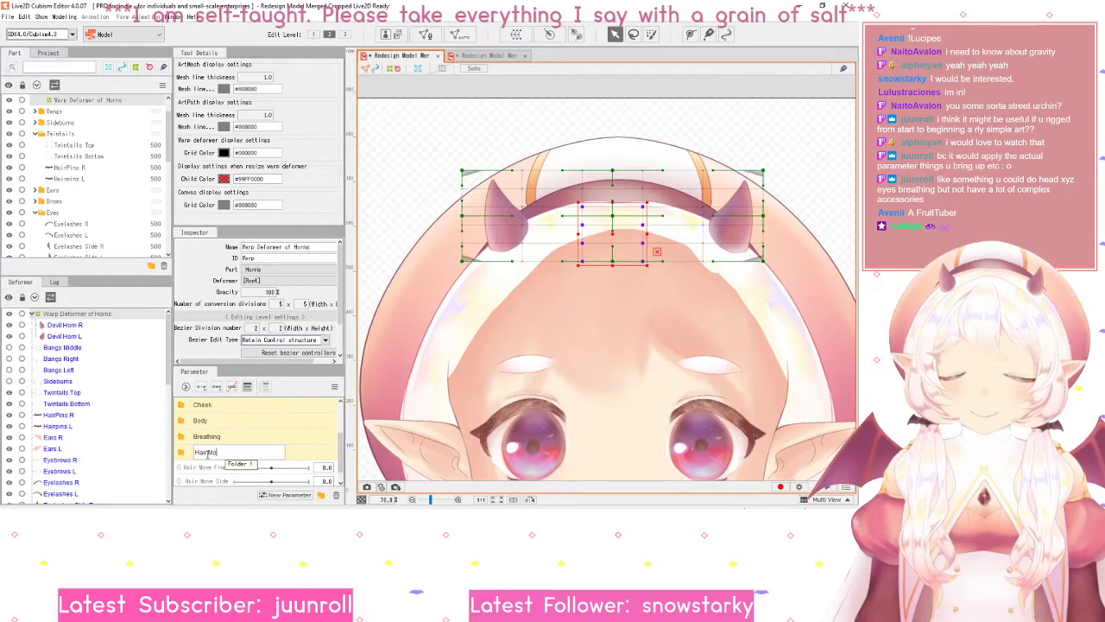
key("Return")
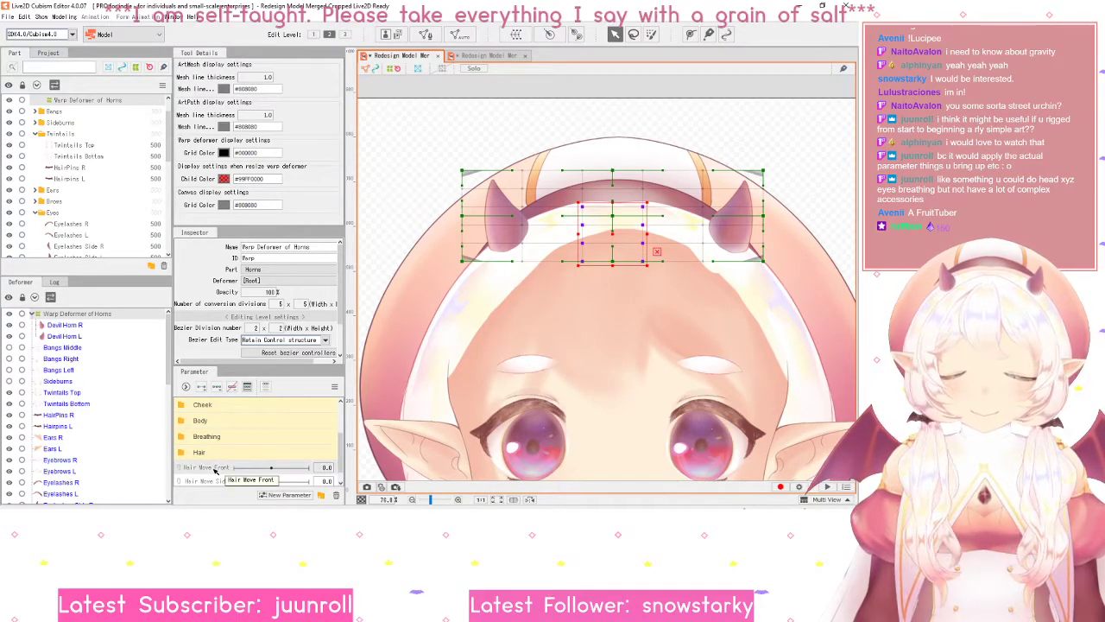
scroll(211, 482, "down", 1)
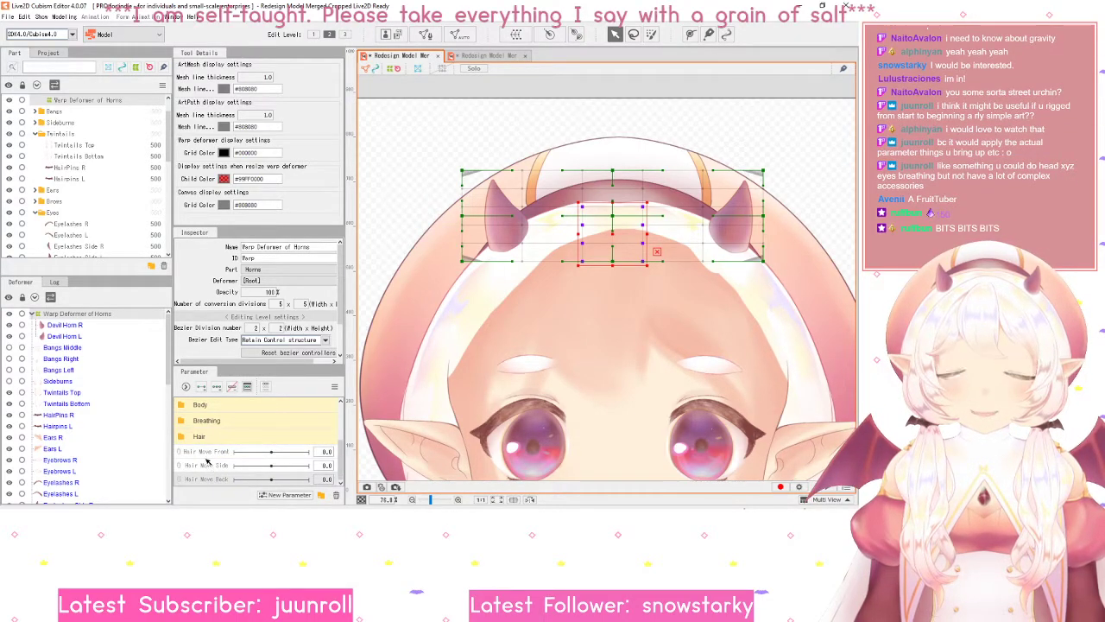
scroll(208, 476, "up", 3)
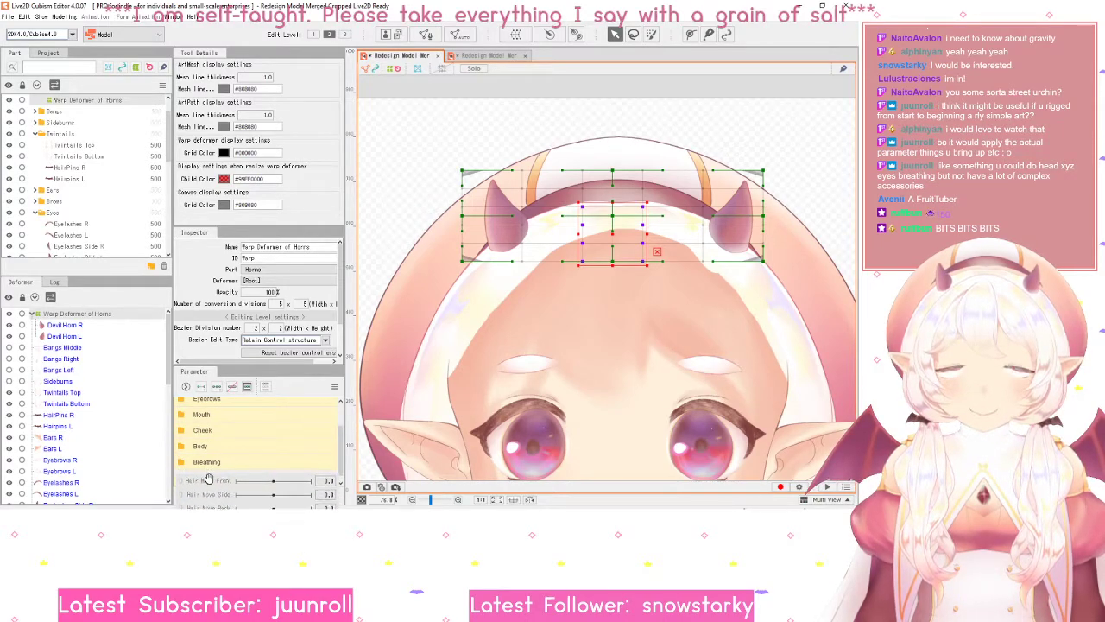
scroll(261, 439, "down", 3)
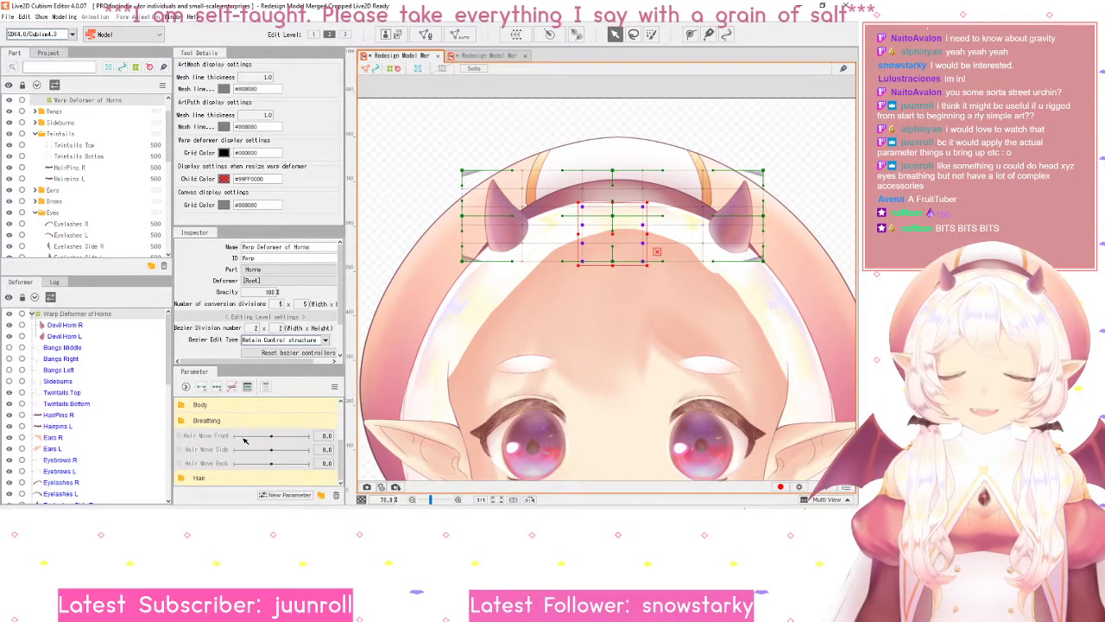
left_click(182, 420)
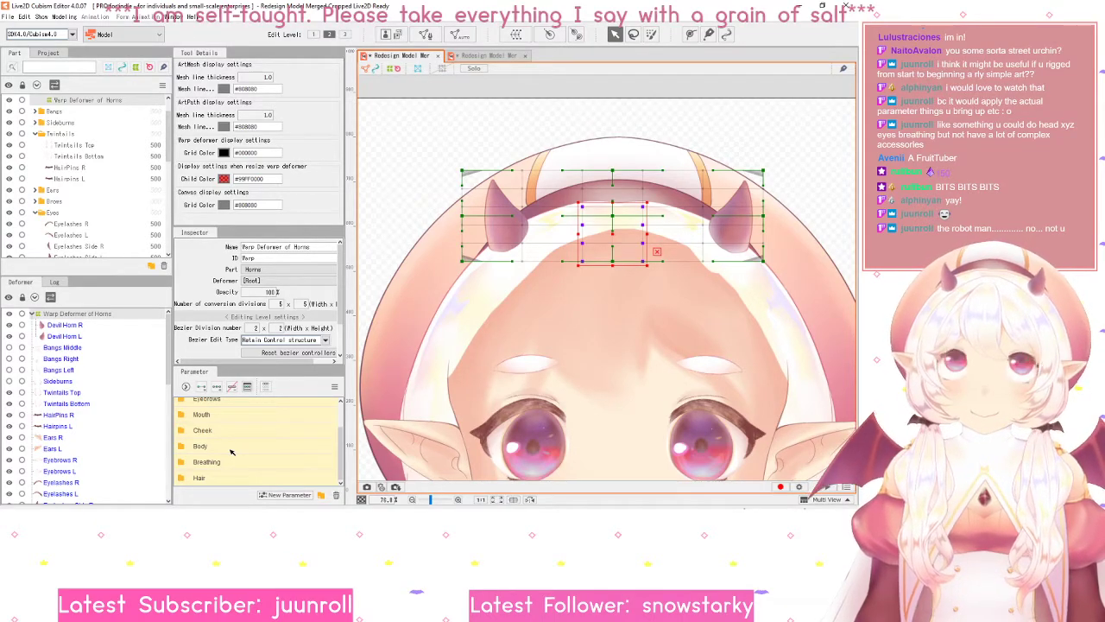
scroll(231, 451, "up", 3)
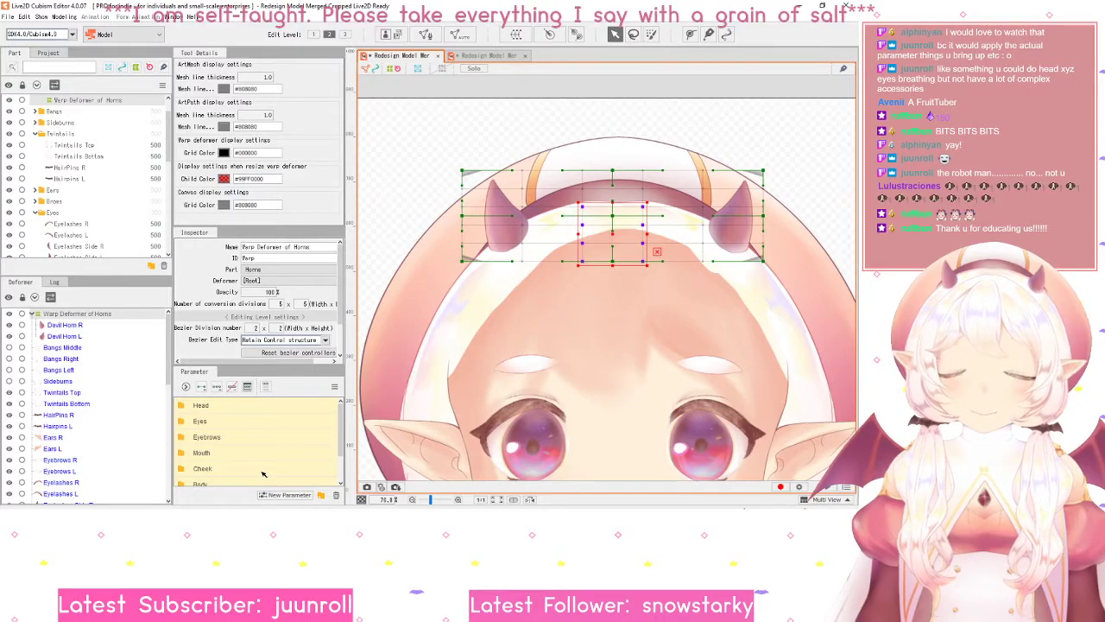
scroll(580, 216, "down", 6)
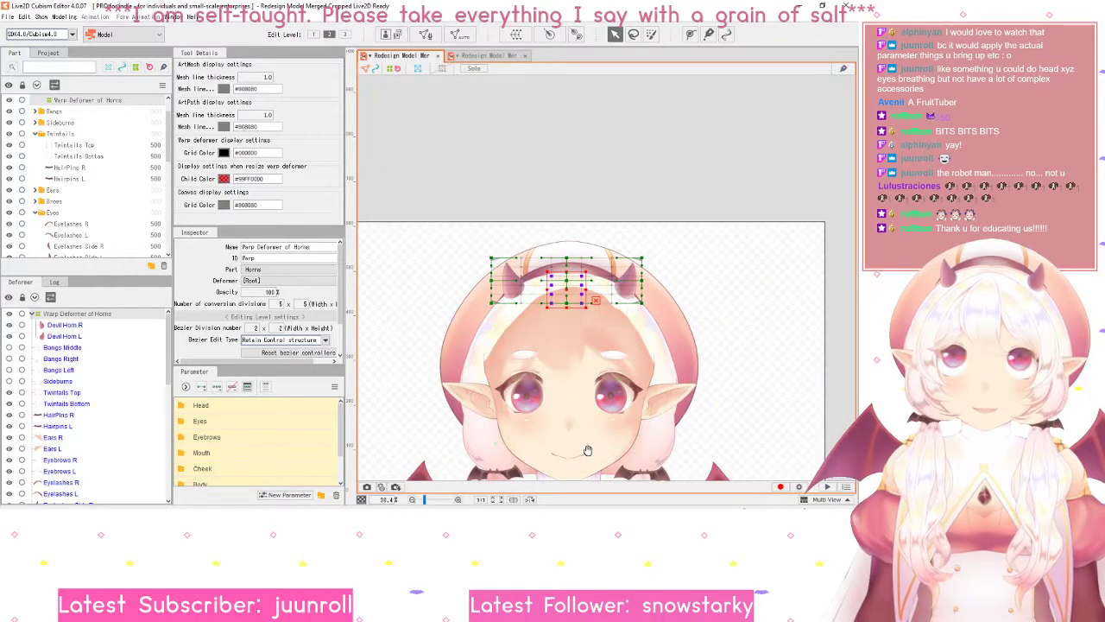
scroll(579, 217, "up", 5)
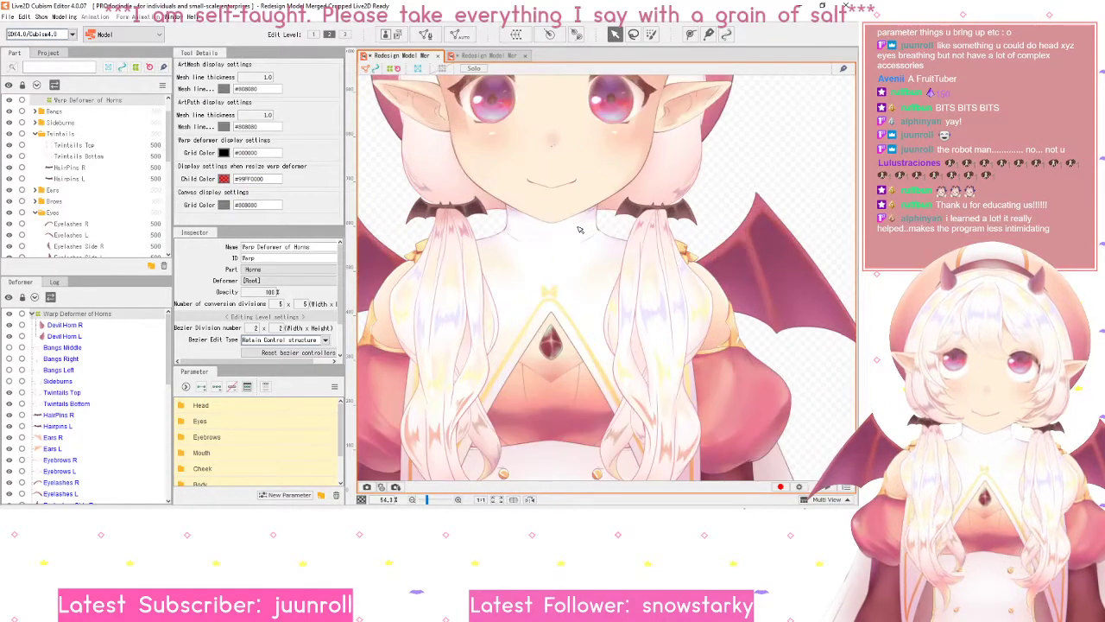
scroll(577, 227, "down", 2)
scroll(607, 276, "up", 3)
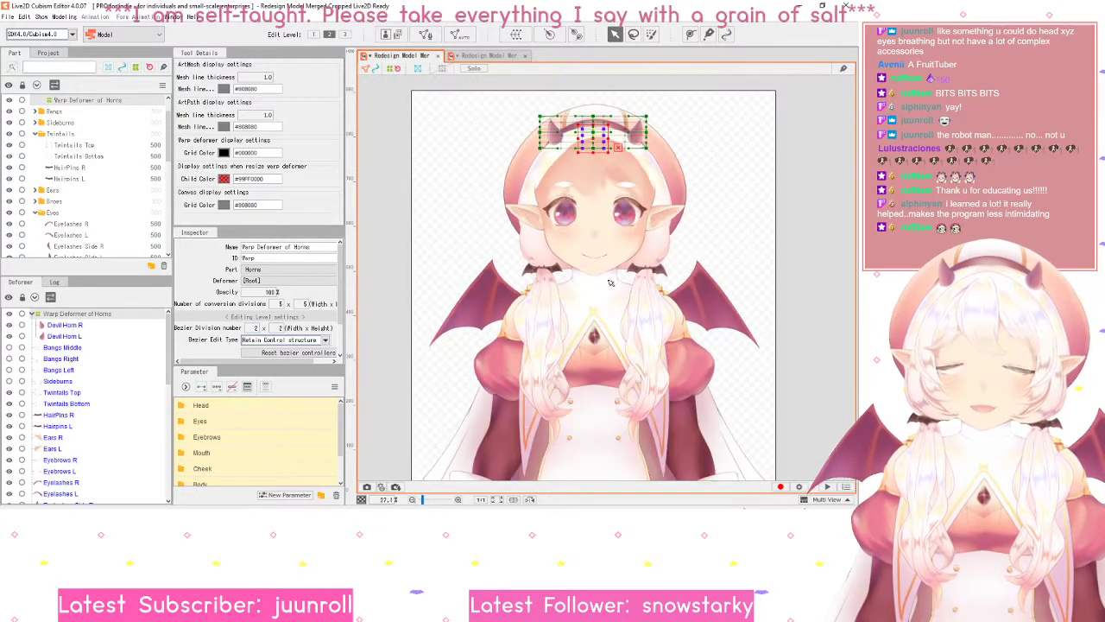
scroll(619, 291, "down", 1)
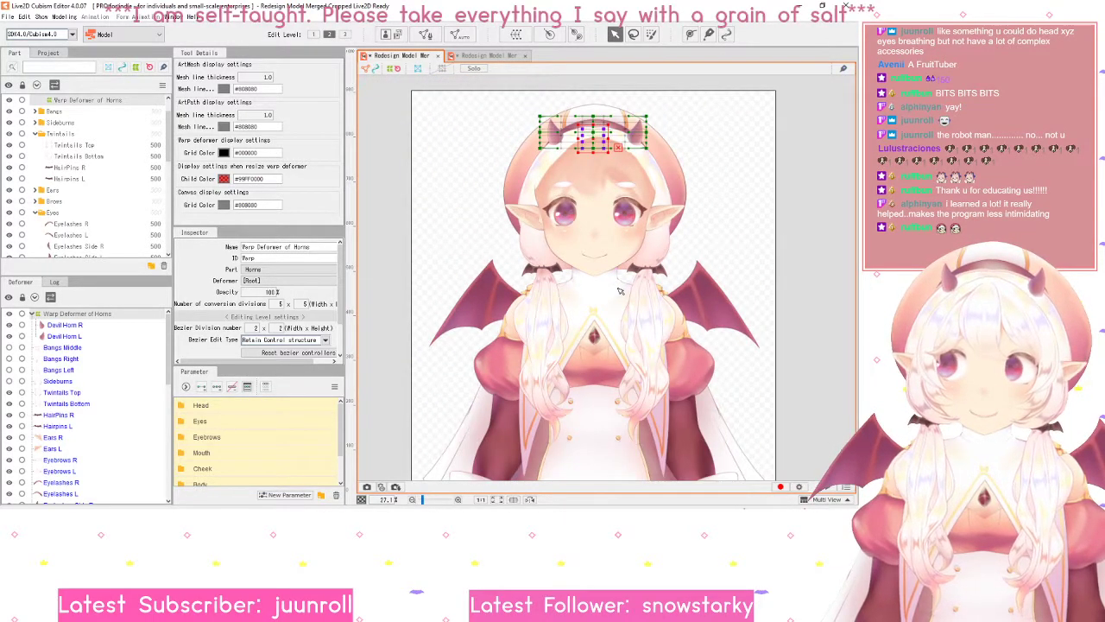
scroll(619, 291, "up", 1)
scroll(619, 291, "down", 1)
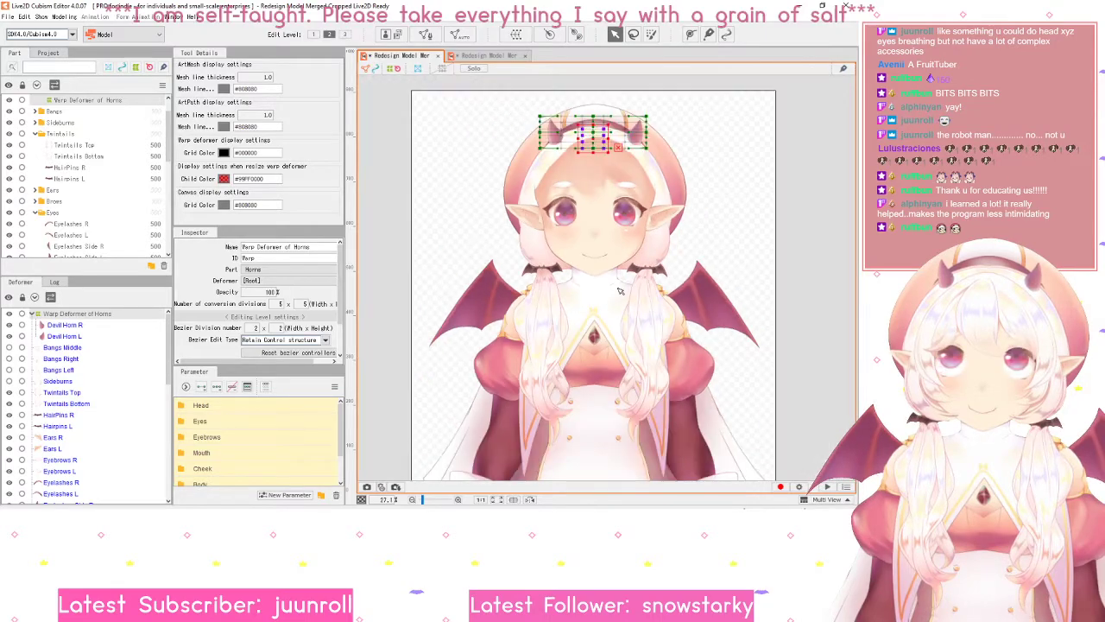
scroll(619, 291, "up", 1)
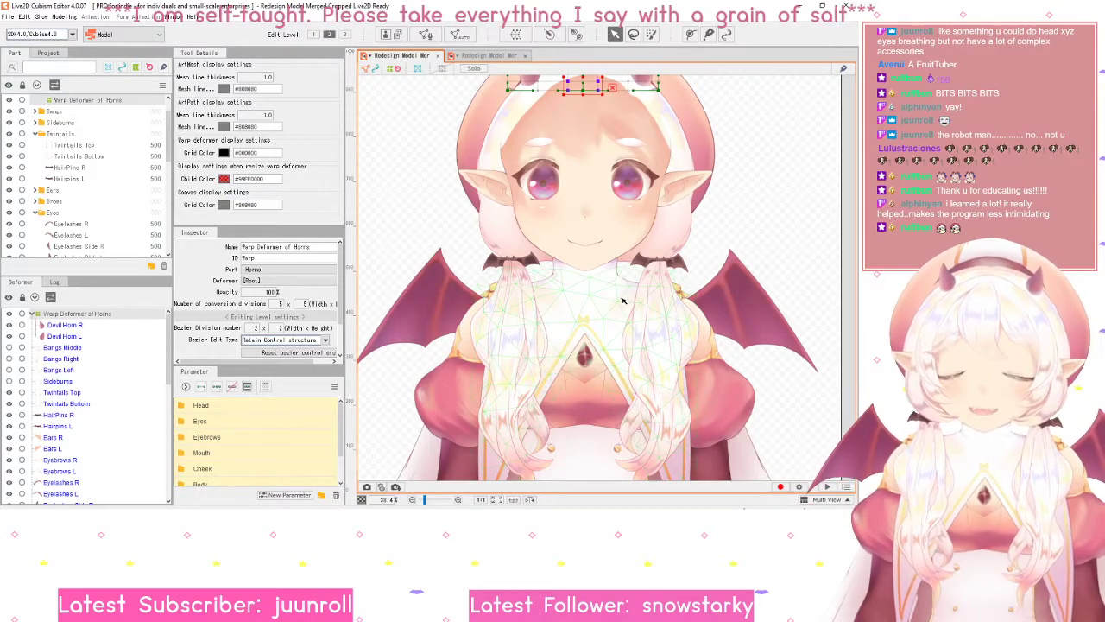
scroll(621, 302, "down", 4)
scroll(625, 314, "up", 2)
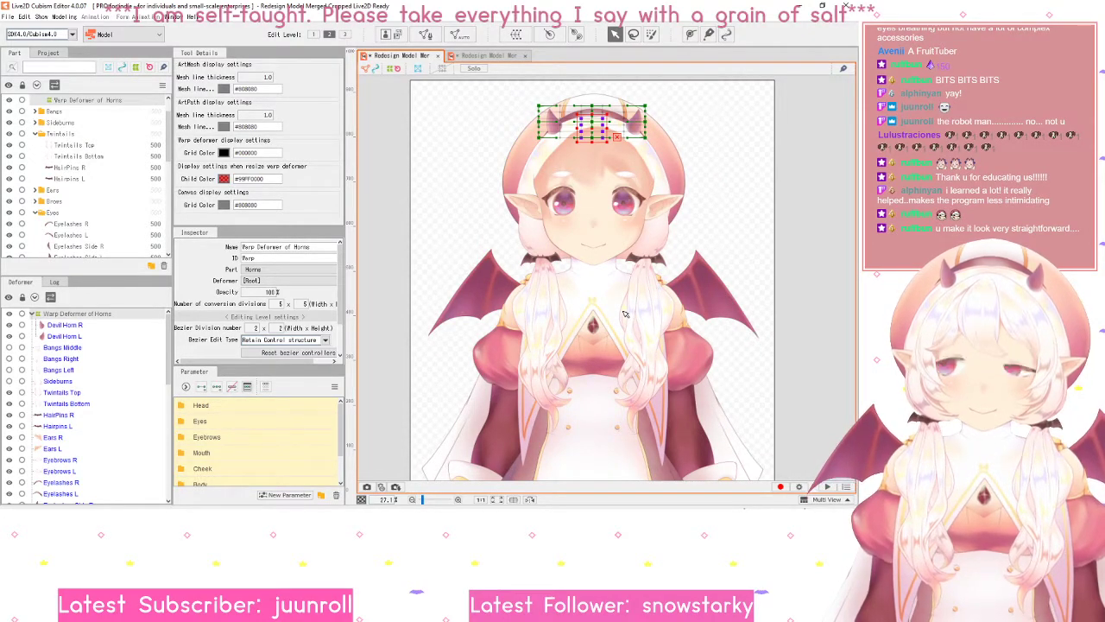
scroll(625, 314, "up", 1)
scroll(621, 318, "up", 1)
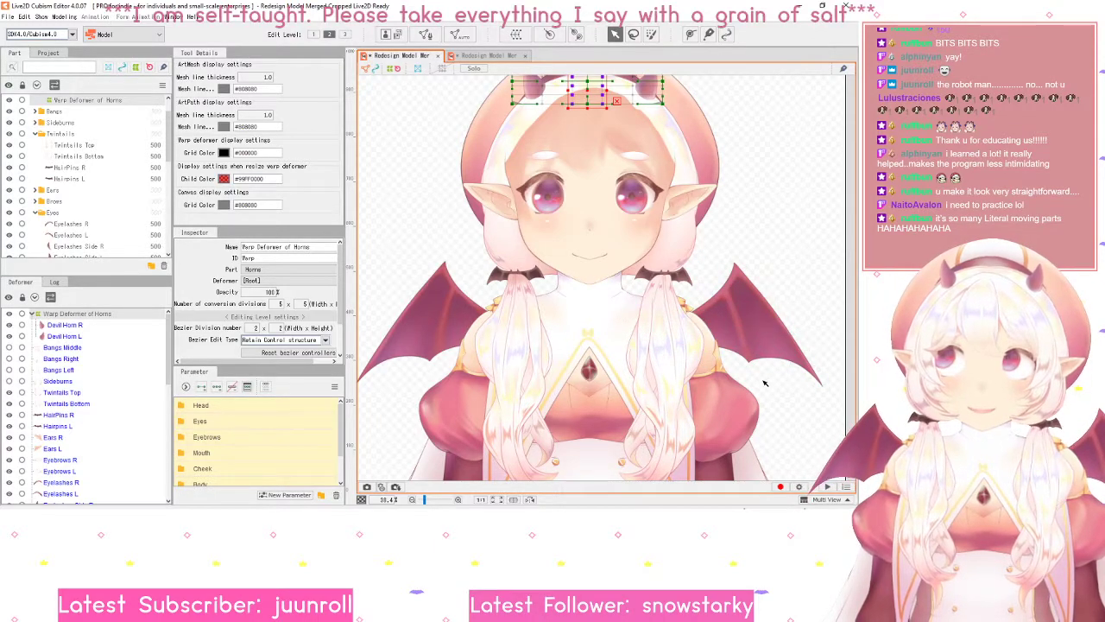
scroll(764, 383, "down", 3)
scroll(690, 354, "up", 2)
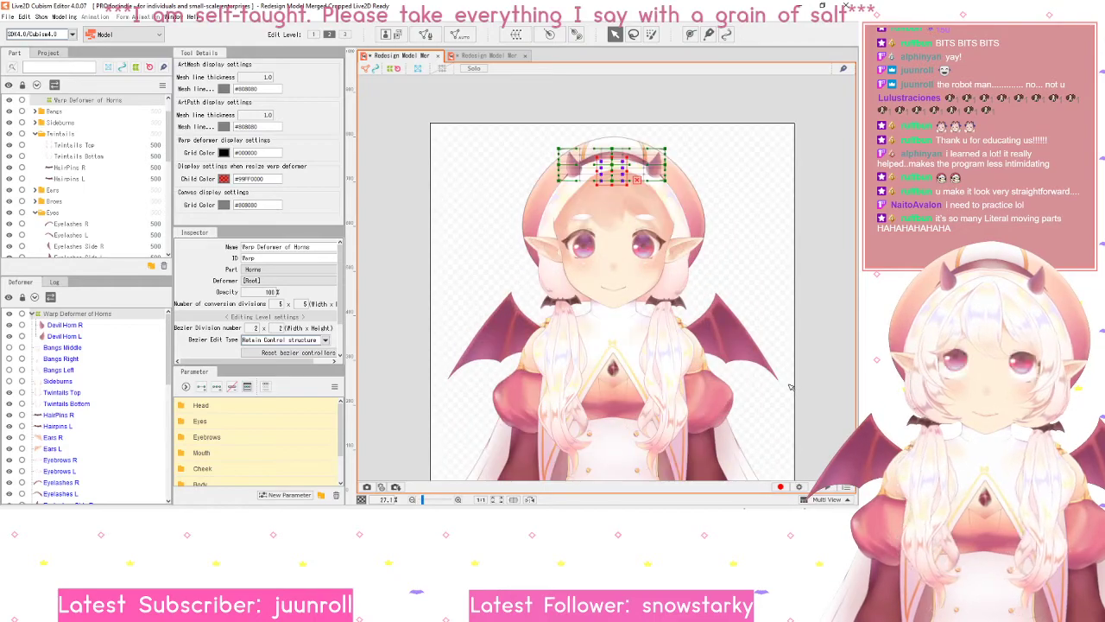
scroll(697, 329, "down", 1)
scroll(697, 329, "up", 1)
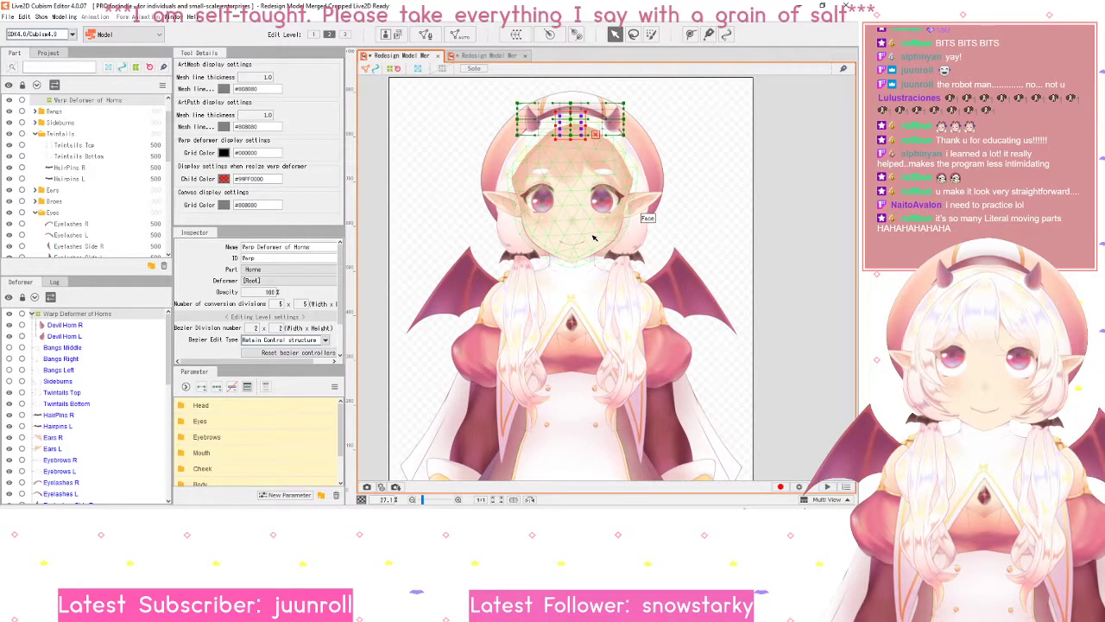
scroll(593, 237, "up", 1)
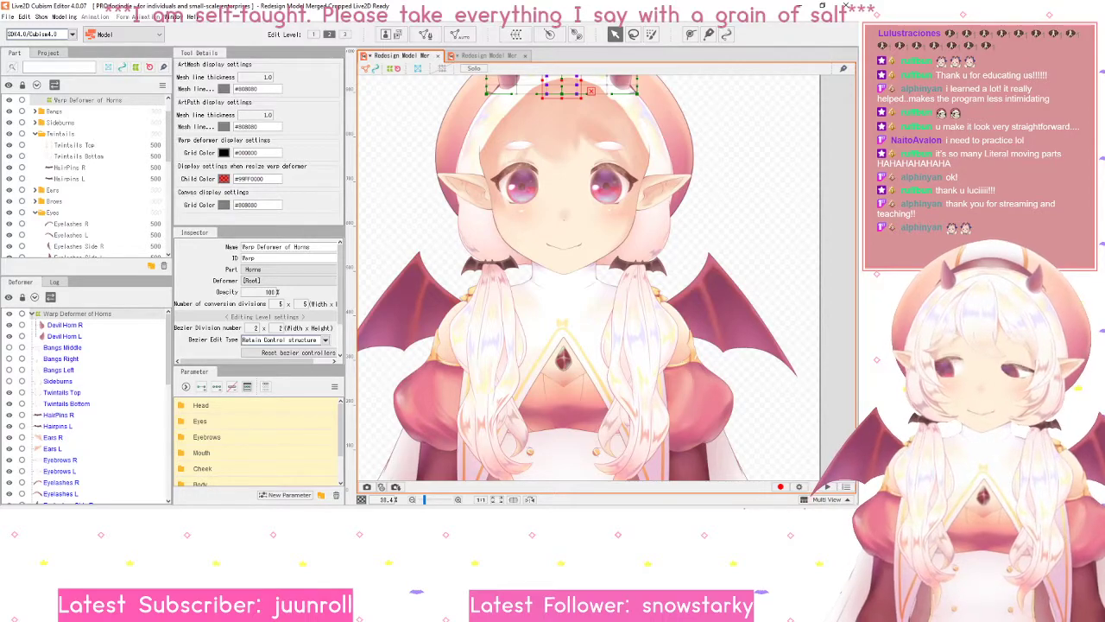
- Switch to the browser to check the YouTube lofi music stream and return to Live2D Cubism Editor
key("alt+Tab")
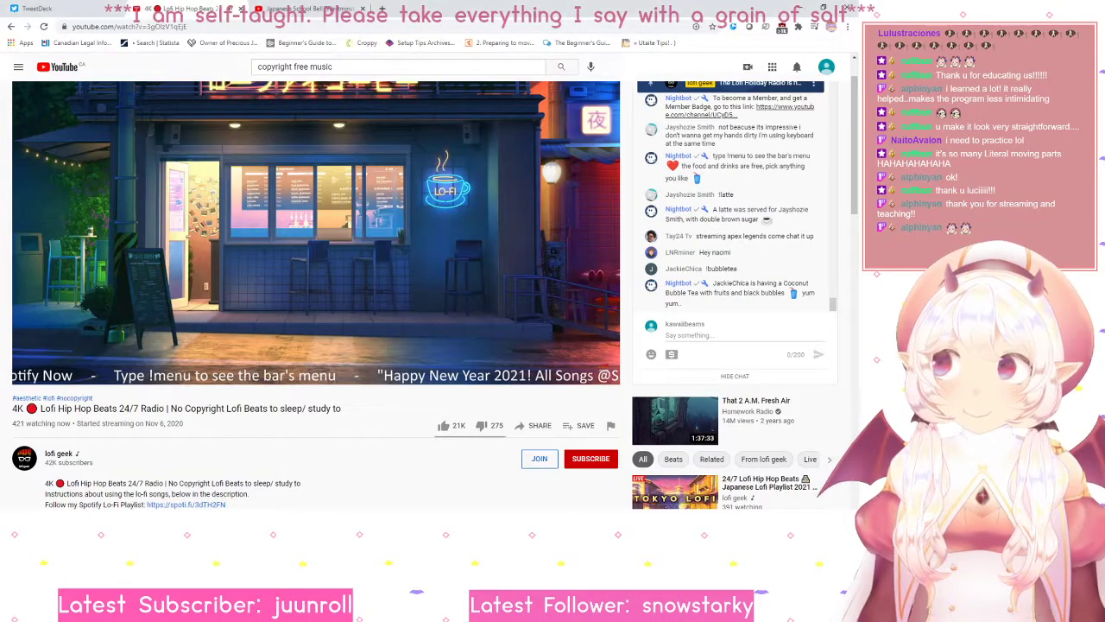
mouse_move(414, 278)
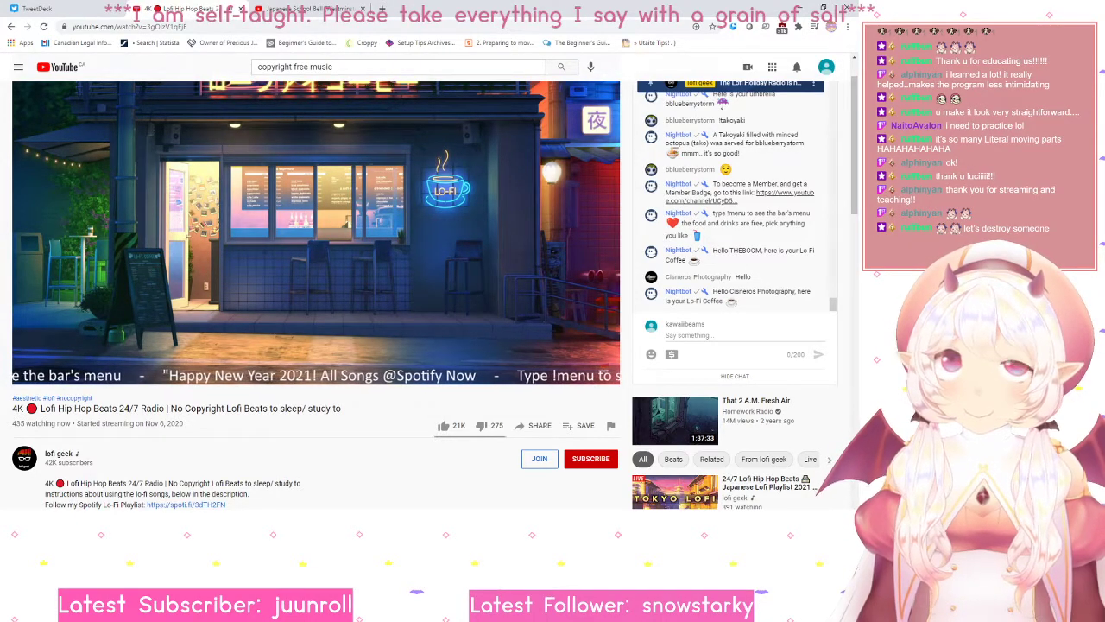
key("alt+Tab")
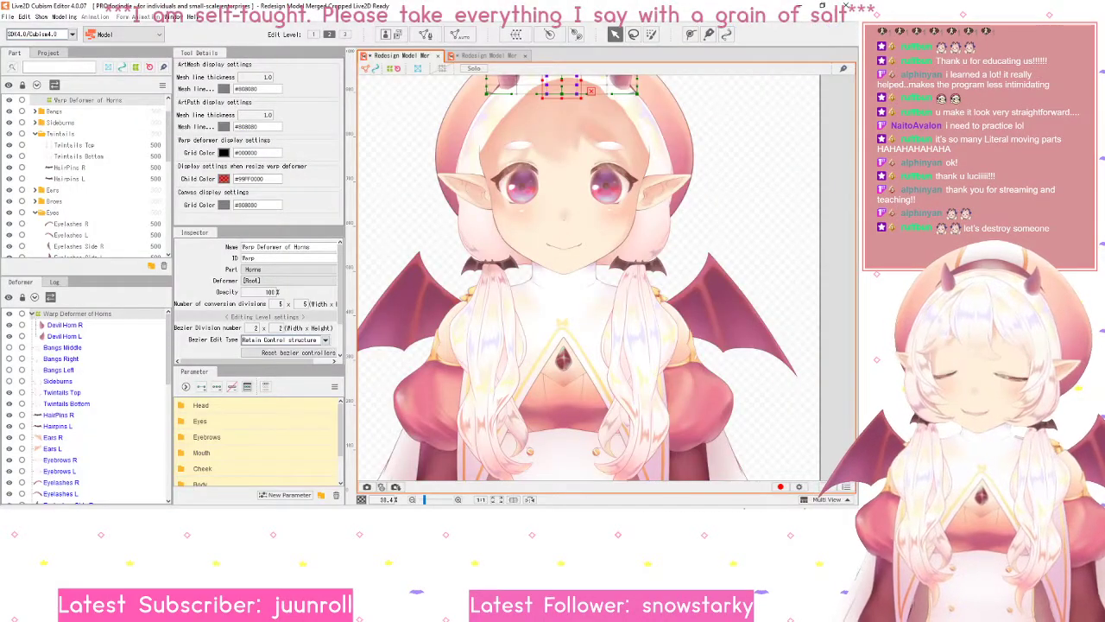